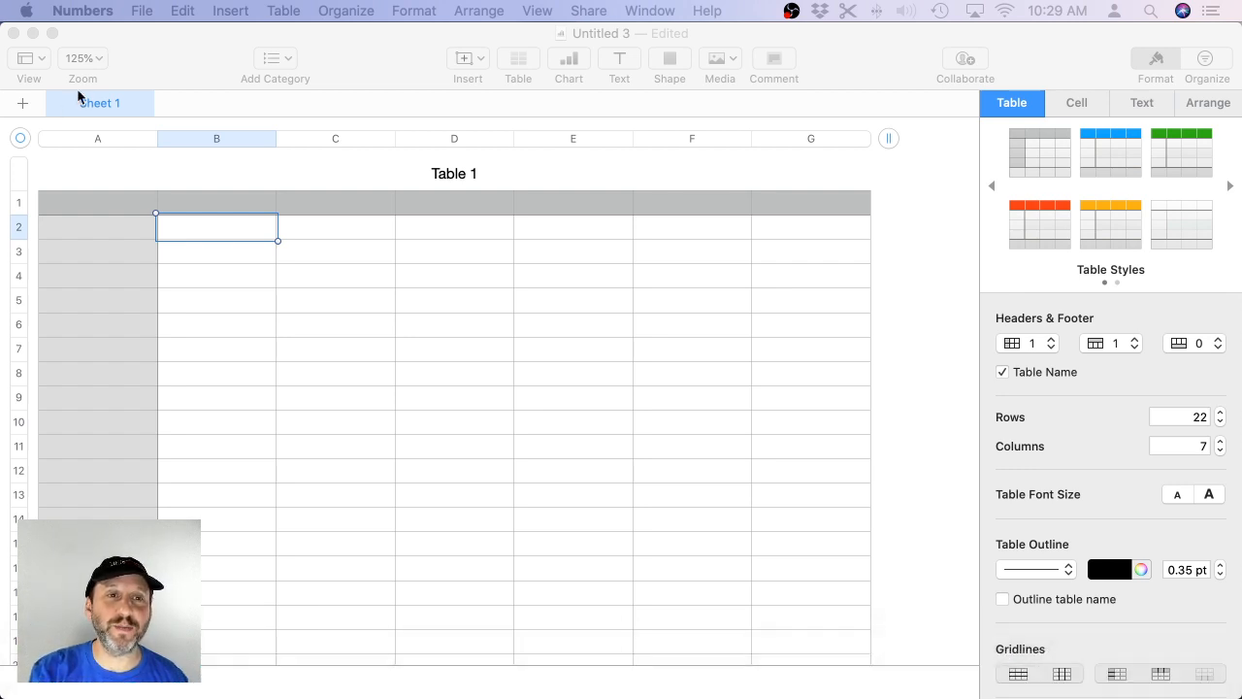
Examine the ACCRINT, ACCRINTM and ABS functions in the function browser from a trial formula in cell B2, and discard the formula.
{"action": "left_click", "coordinate": [360, 65]}
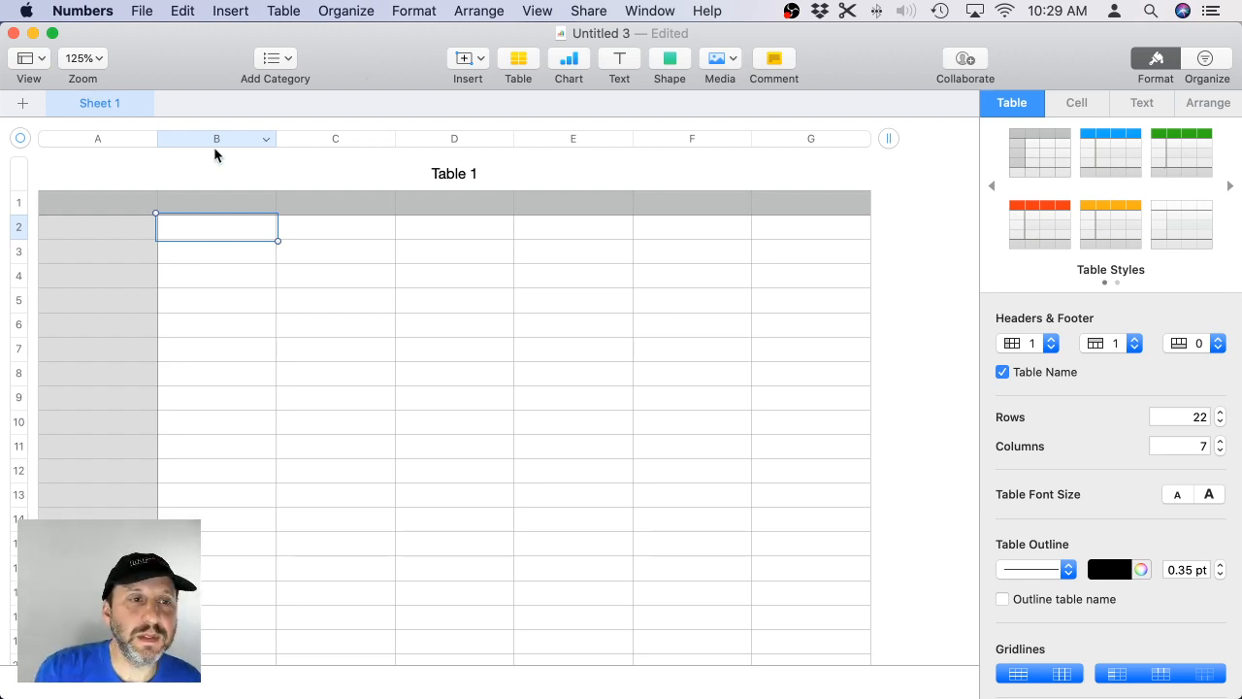
{"action": "left_click", "coordinate": [128, 172]}
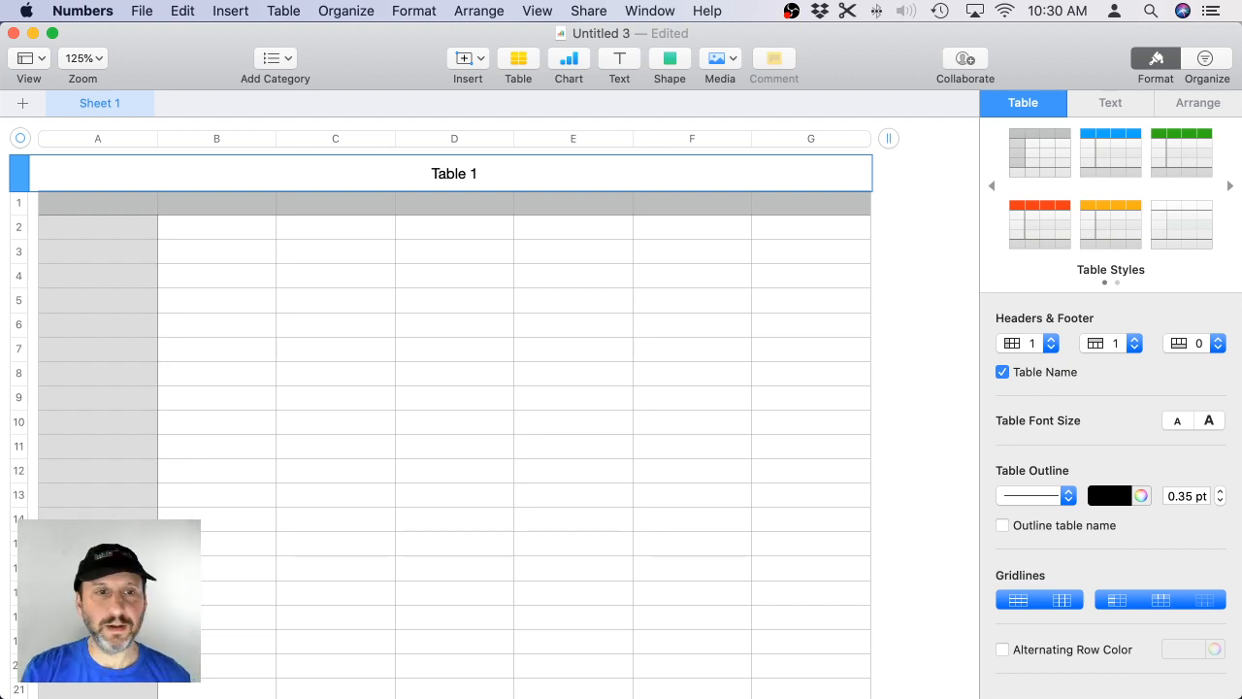
{"action": "left_click", "coordinate": [193, 234]}
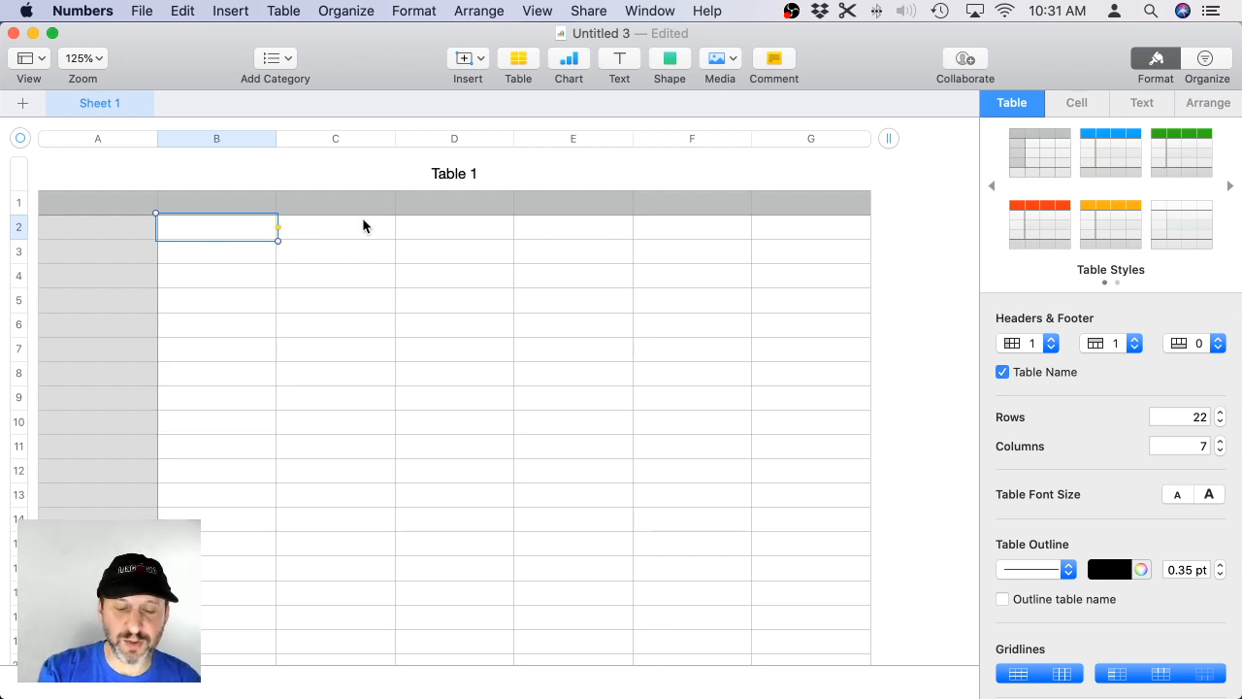
{"action": "key", "text": "equal"}
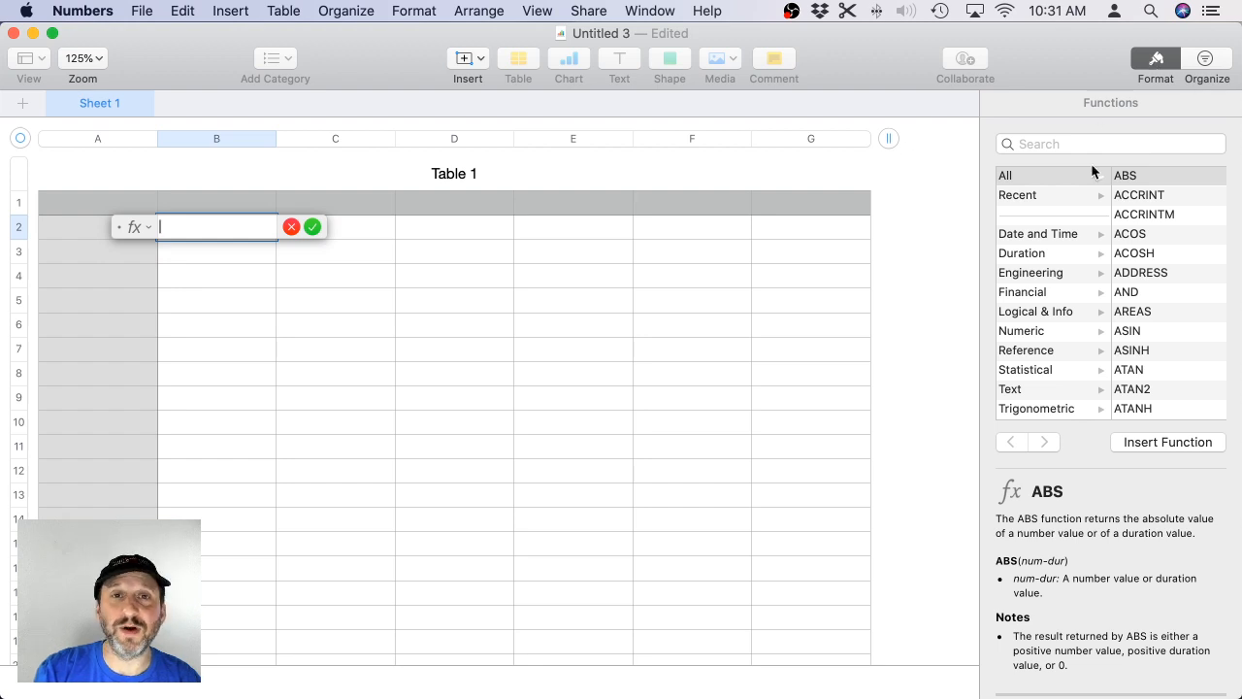
{"action": "scroll", "coordinate": [1177, 342], "scroll_direction": "down", "scroll_amount": 1}
{"action": "scroll", "coordinate": [1177, 340], "scroll_direction": "down", "scroll_amount": 20}
{"action": "scroll", "coordinate": [1177, 341], "scroll_direction": "up", "scroll_amount": 20}
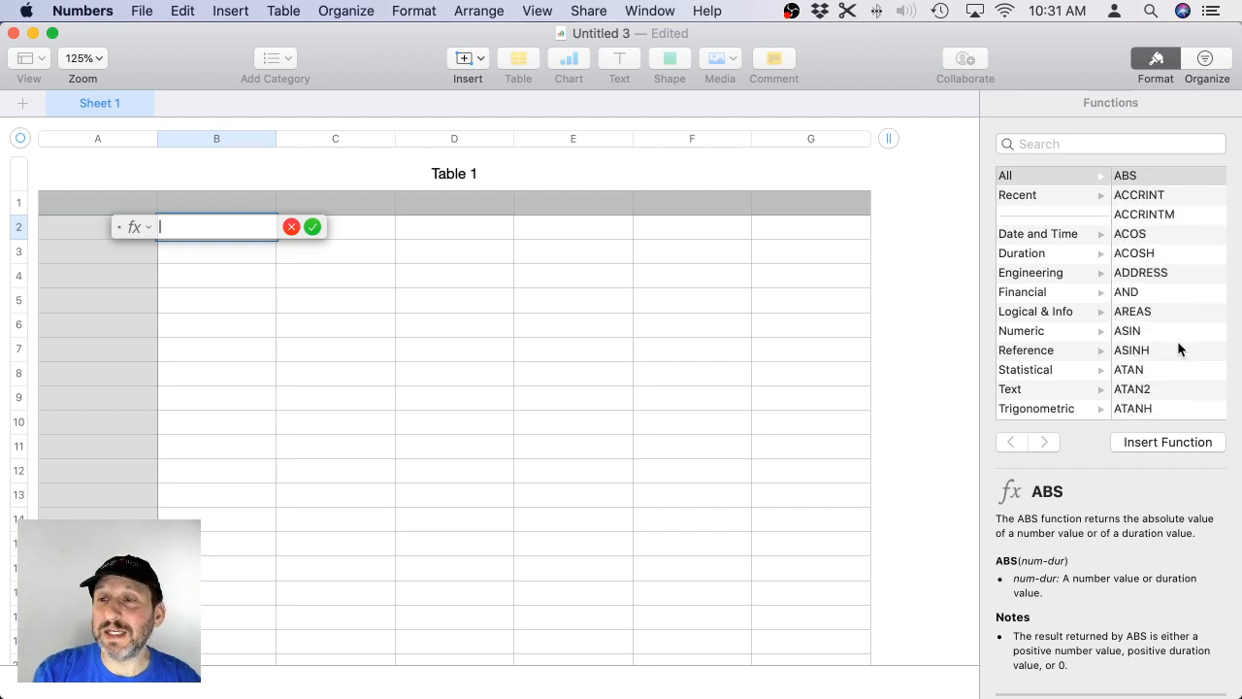
{"action": "left_click", "coordinate": [1139, 195]}
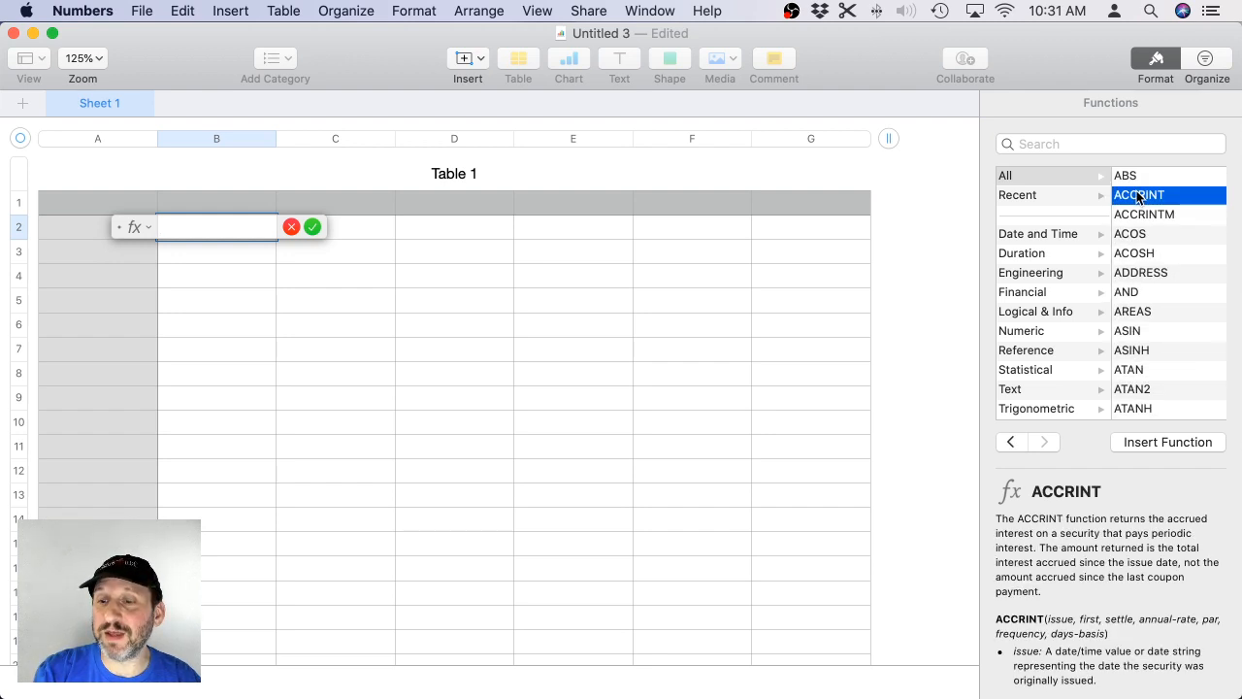
{"action": "left_click", "coordinate": [1141, 214]}
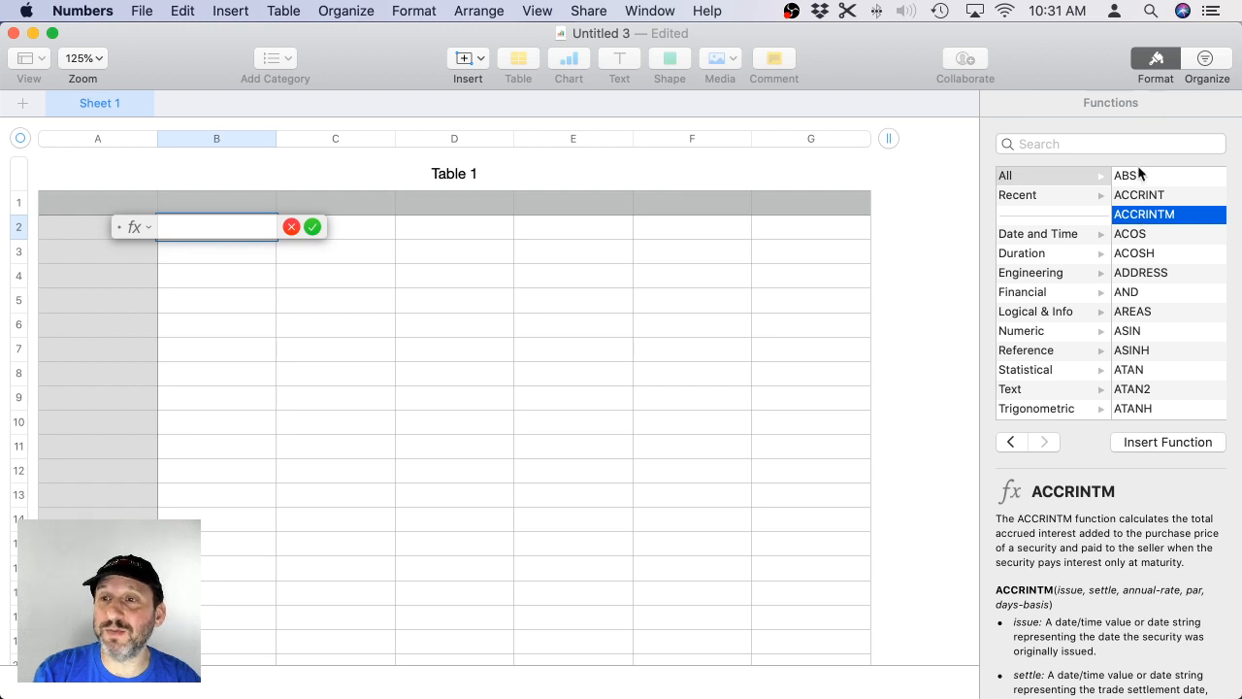
{"action": "double_click", "coordinate": [1139, 182]}
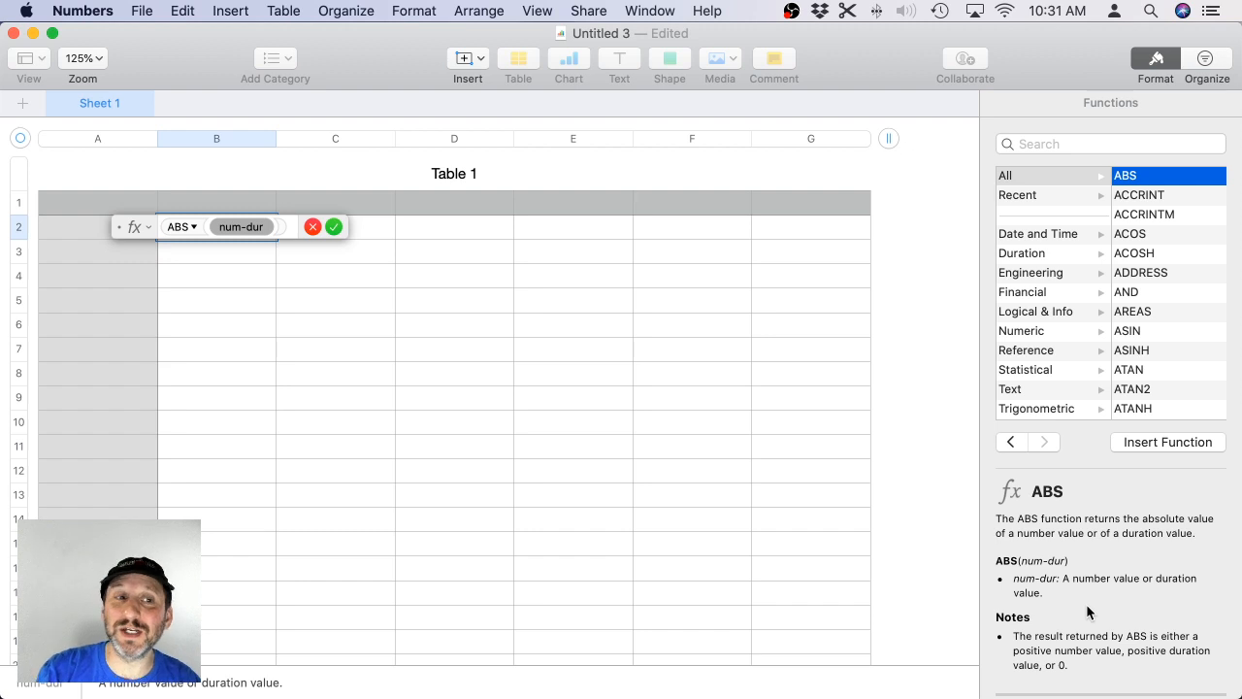
{"action": "left_click", "coordinate": [311, 226]}
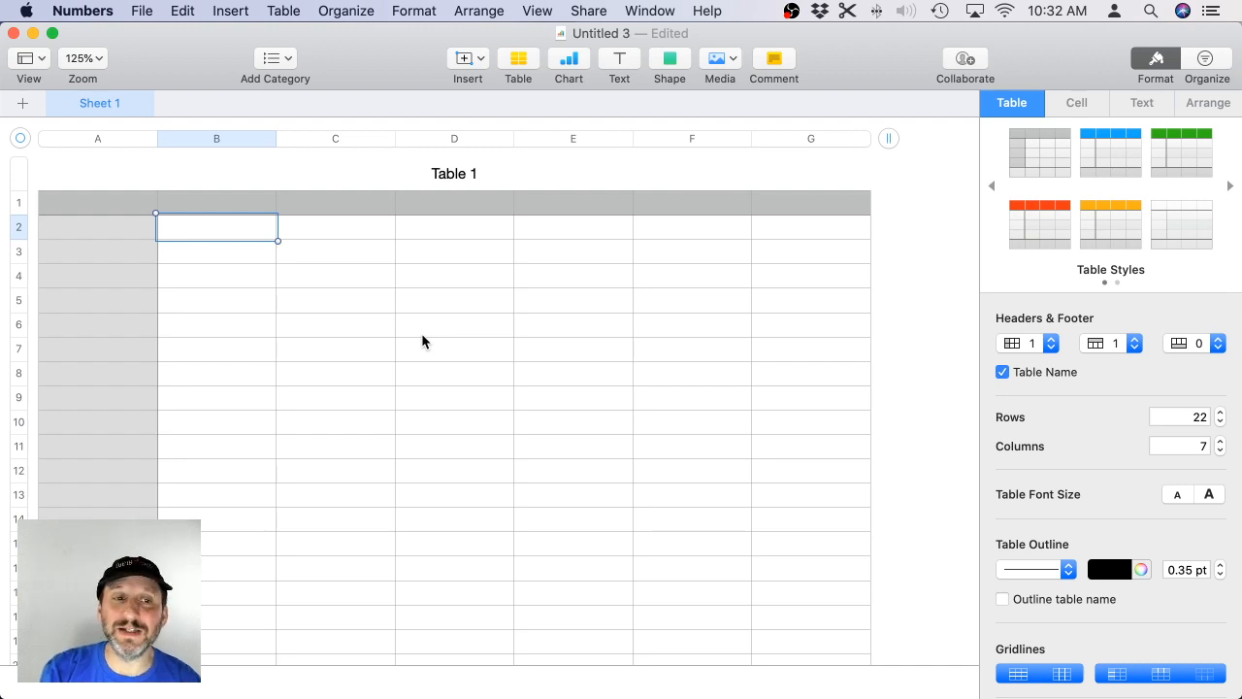
Enter 1:00 in cell B2 and check the actual value stored for it.
{"action": "left_click", "coordinate": [19, 228]}
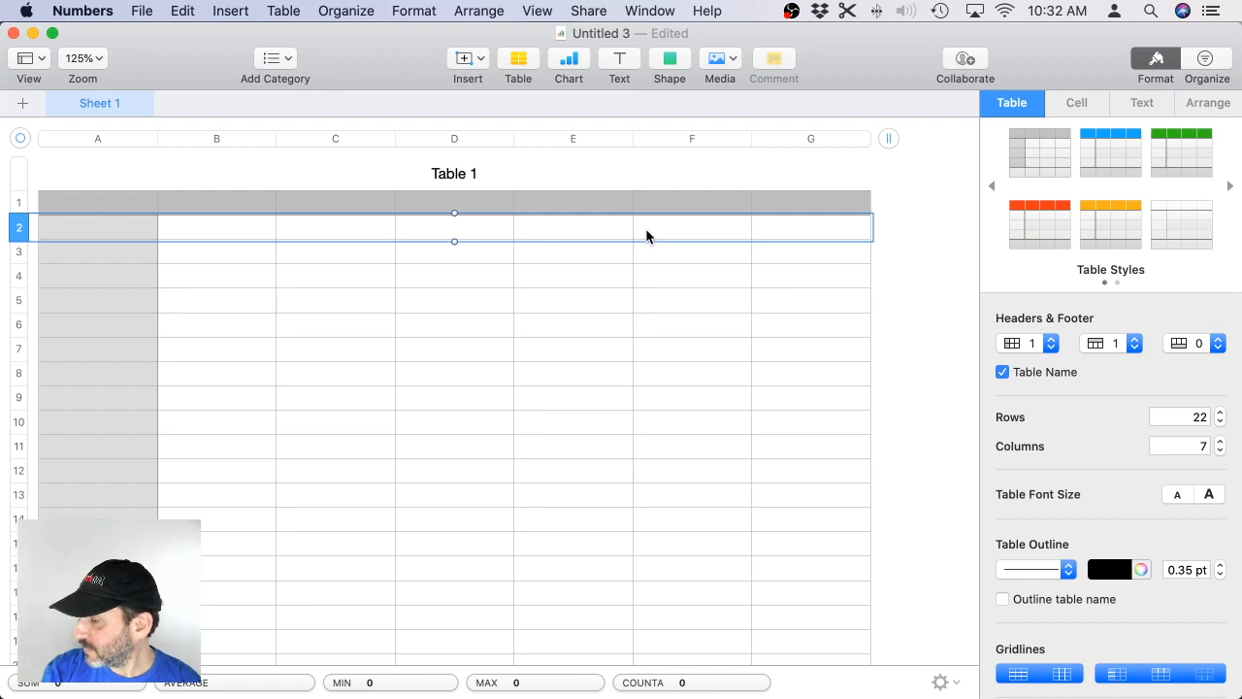
{"action": "left_click", "coordinate": [204, 229]}
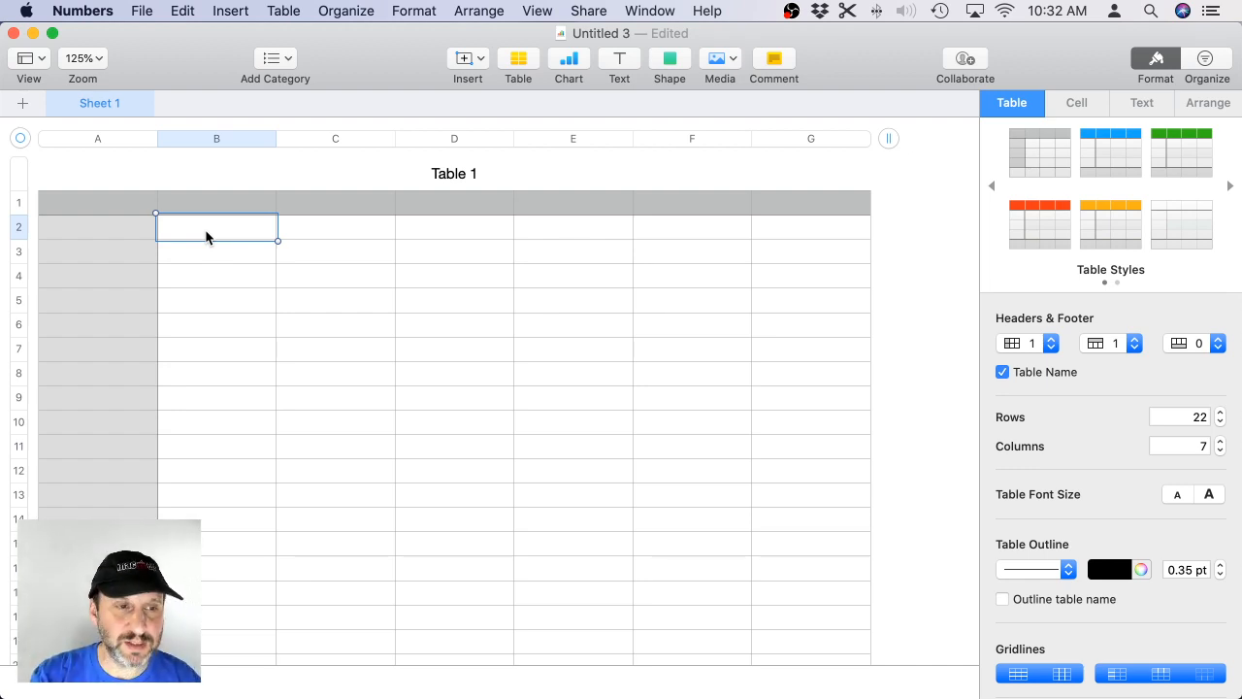
{"action": "type", "text": "1:00"}
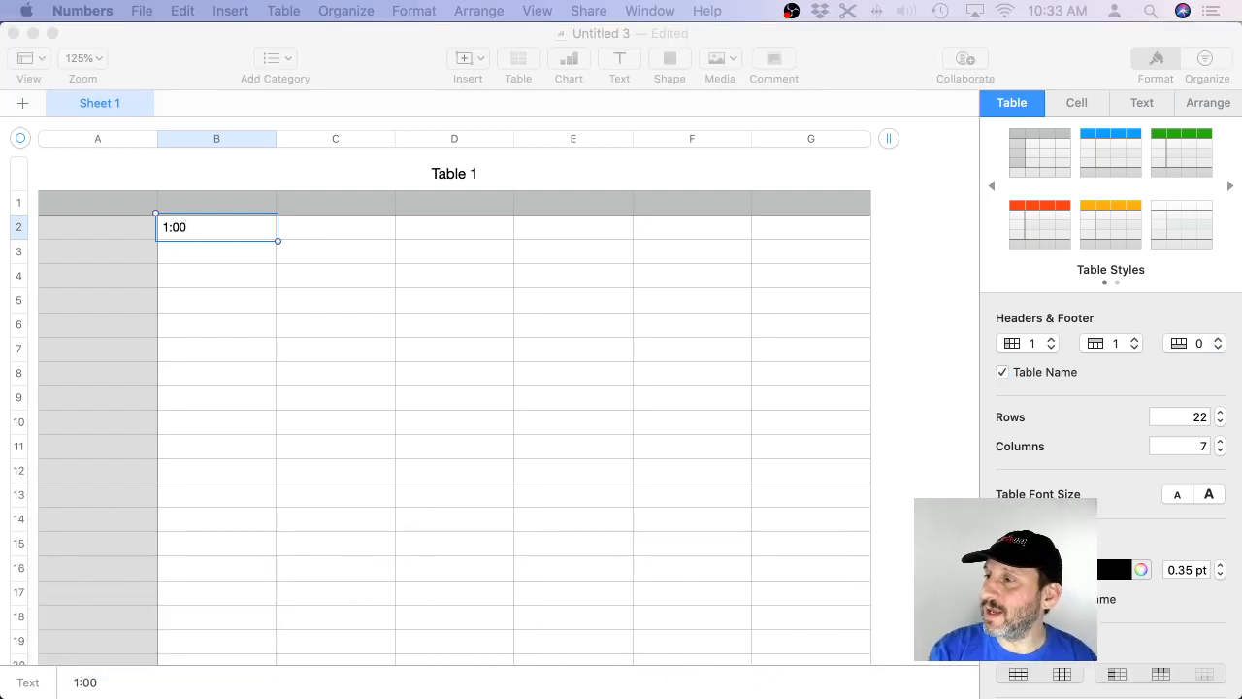
{"action": "left_click", "coordinate": [193, 231]}
{"action": "key", "text": "Return"}
{"action": "left_click", "coordinate": [193, 233]}
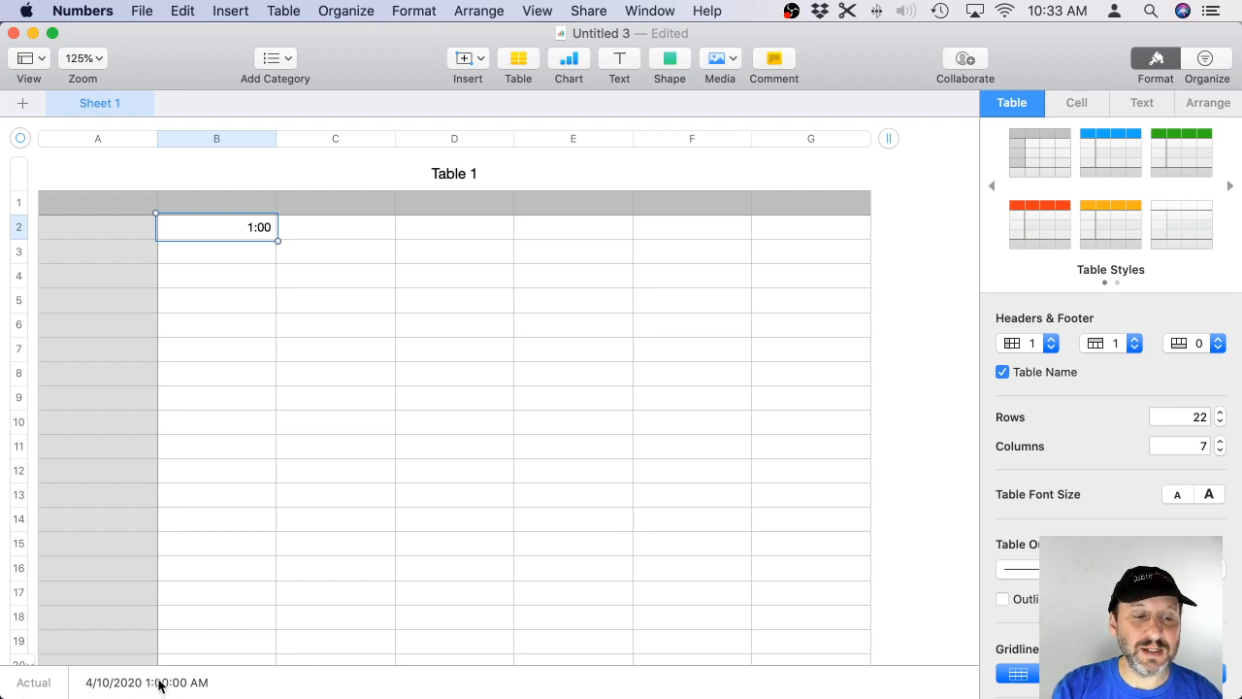
Clear cell B2, enter the duration 5h in it, and check its actual value.
{"action": "double_click", "coordinate": [247, 232]}
{"action": "key", "text": "super+a"}
{"action": "key", "text": "BackSpace"}
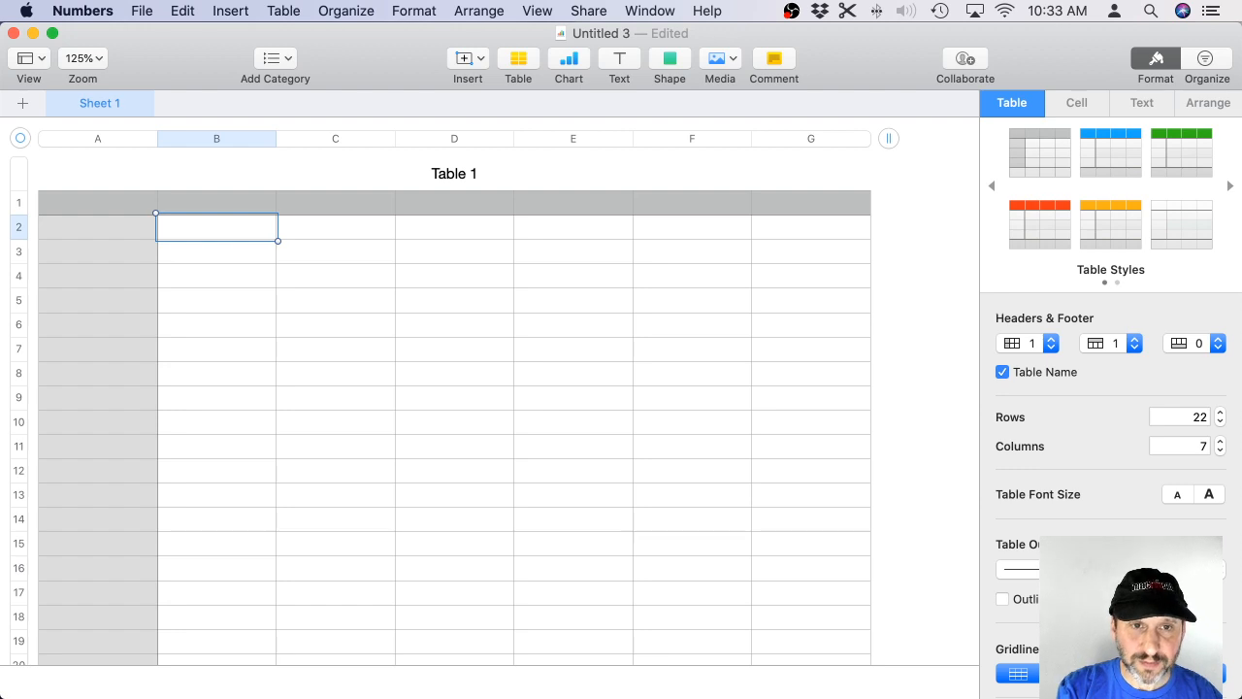
{"action": "type", "text": "5h"}
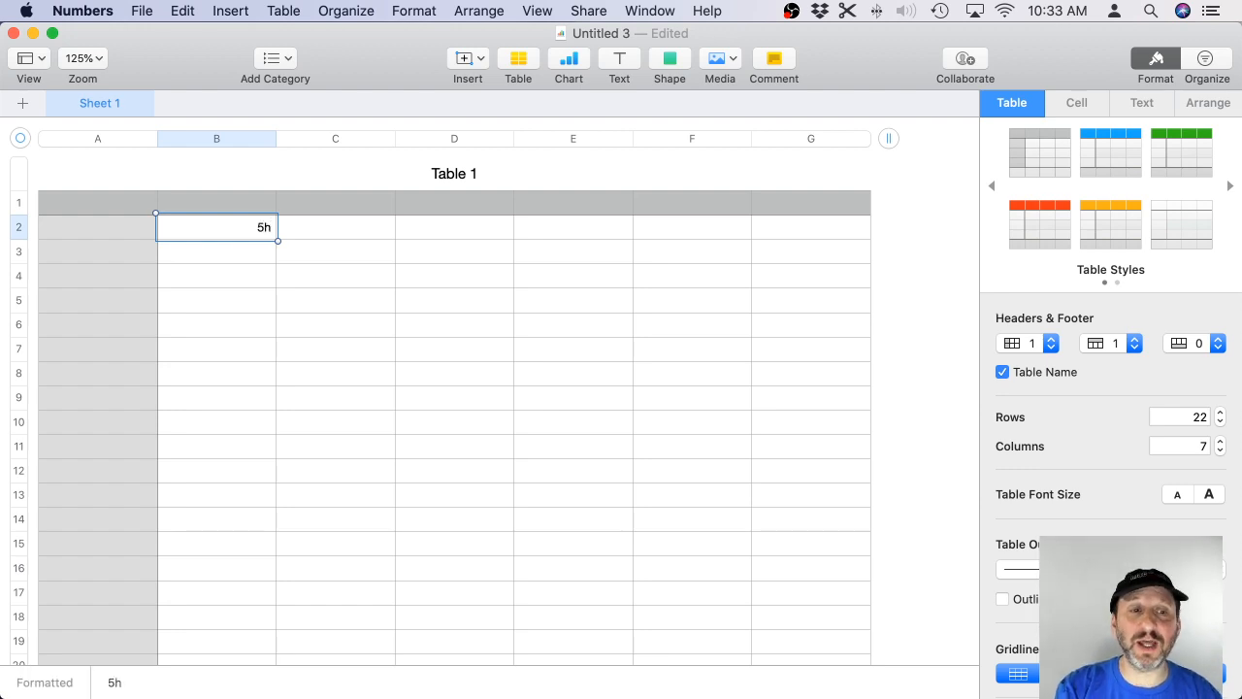
{"action": "key", "text": "Return"}
{"action": "left_click", "coordinate": [242, 227]}
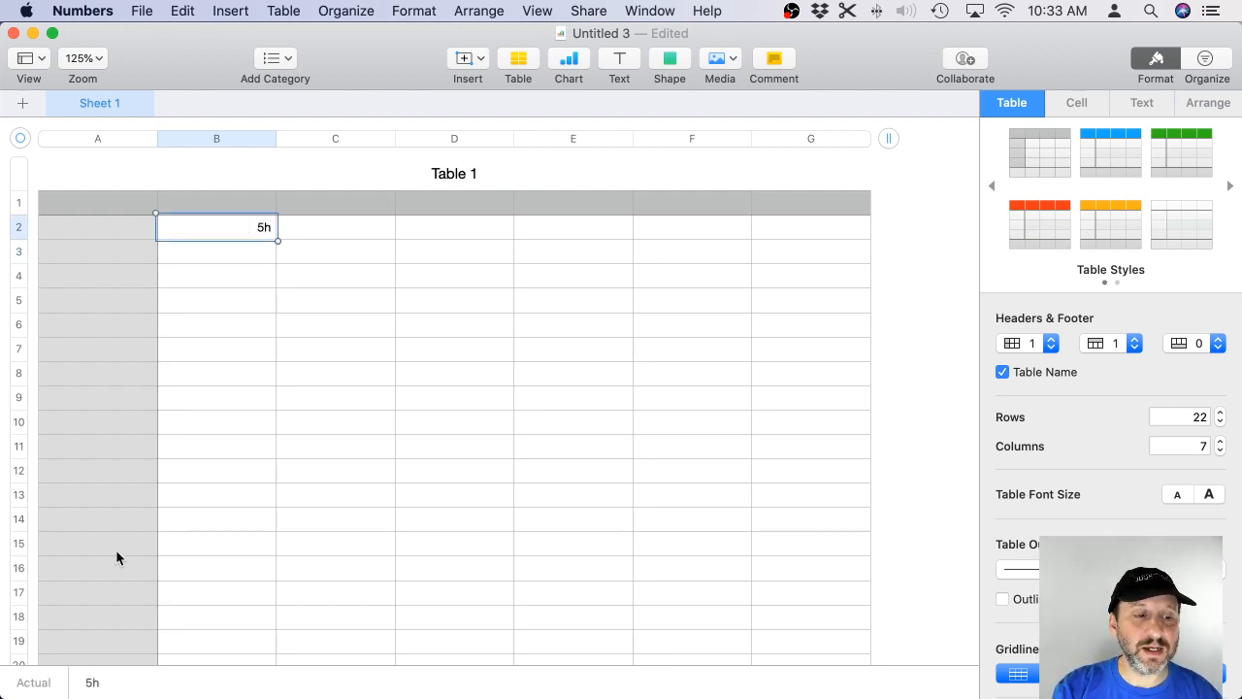
Set the duration in cell B2 to 5h 6m 7s and reselect the cell to check its actual value.
{"action": "double_click", "coordinate": [258, 226]}
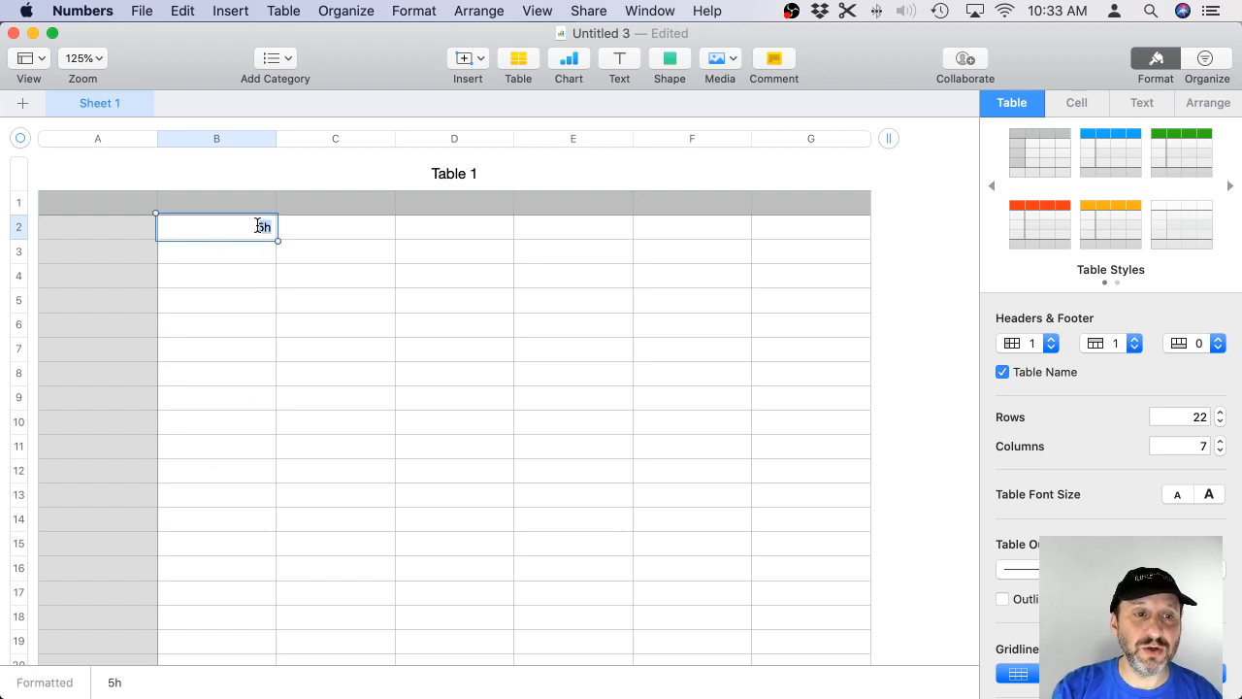
{"action": "type", "text": "5h"}
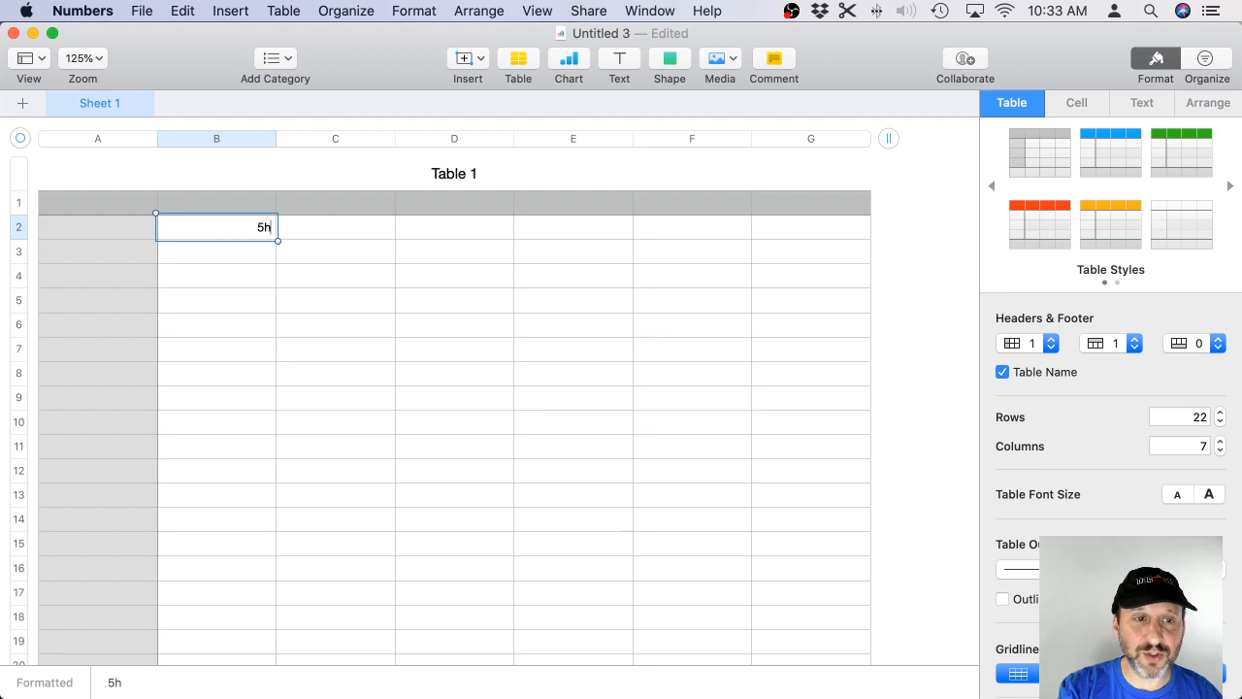
{"action": "type", "text": " 6m"}
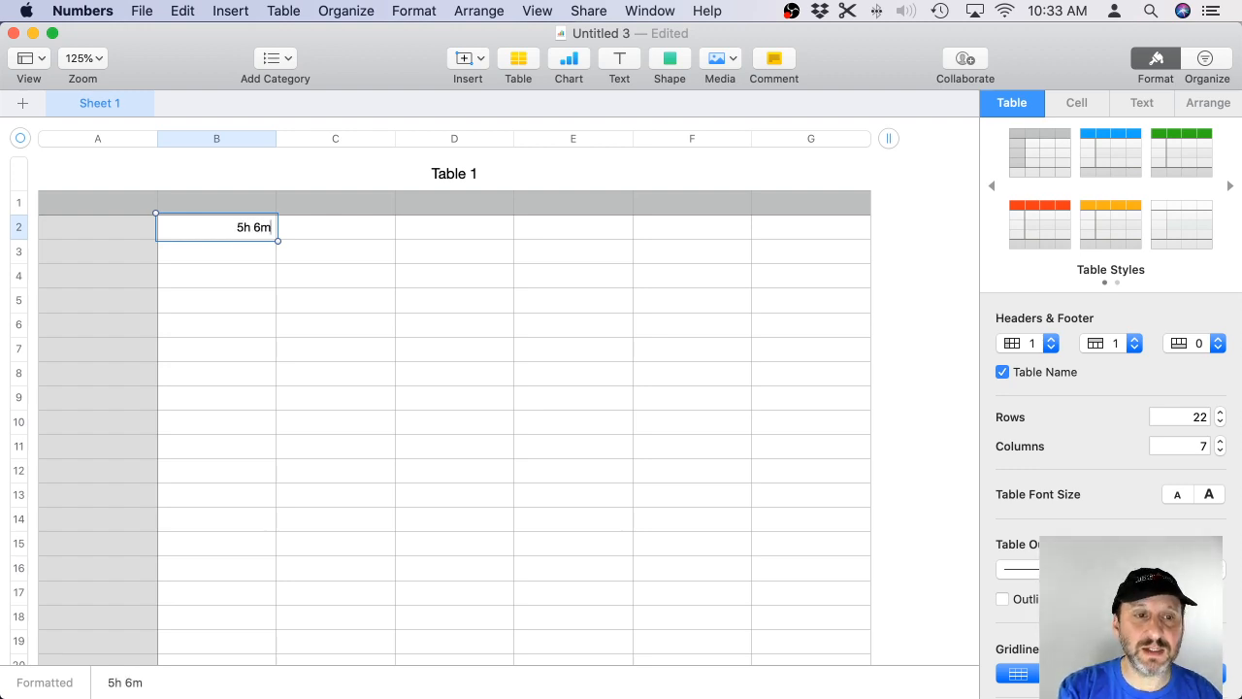
{"action": "type", "text": " 7s"}
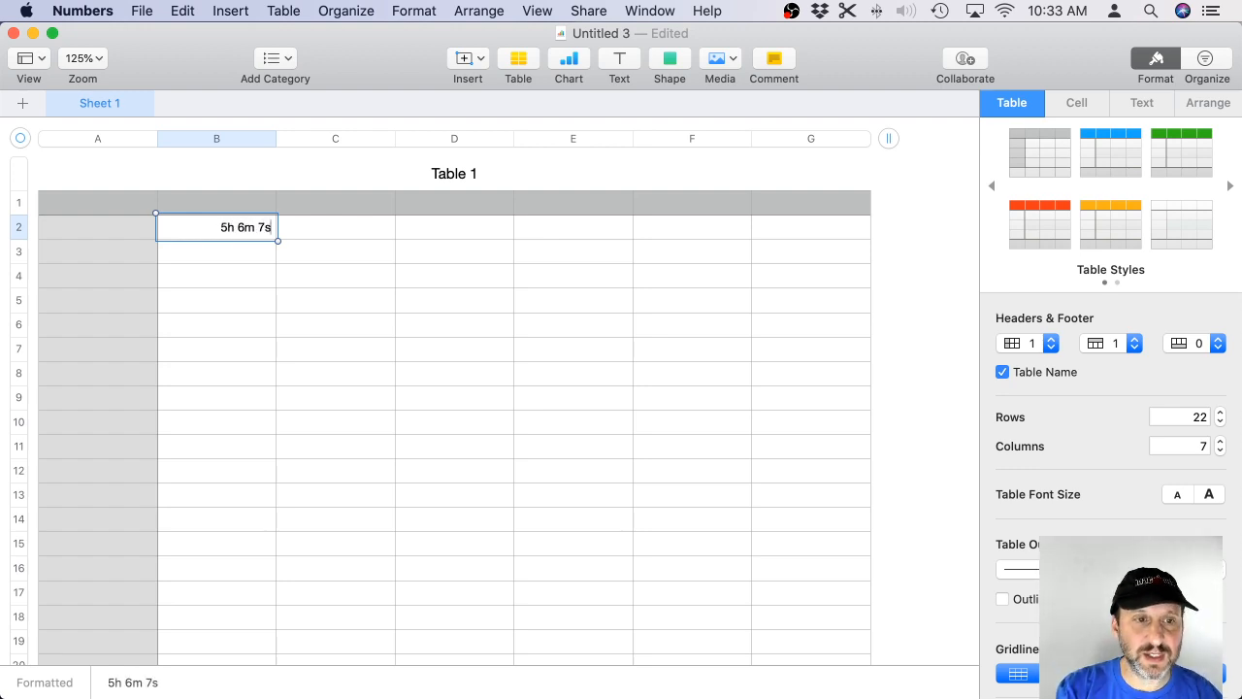
{"action": "key", "text": "Return"}
{"action": "key", "text": "Up"}
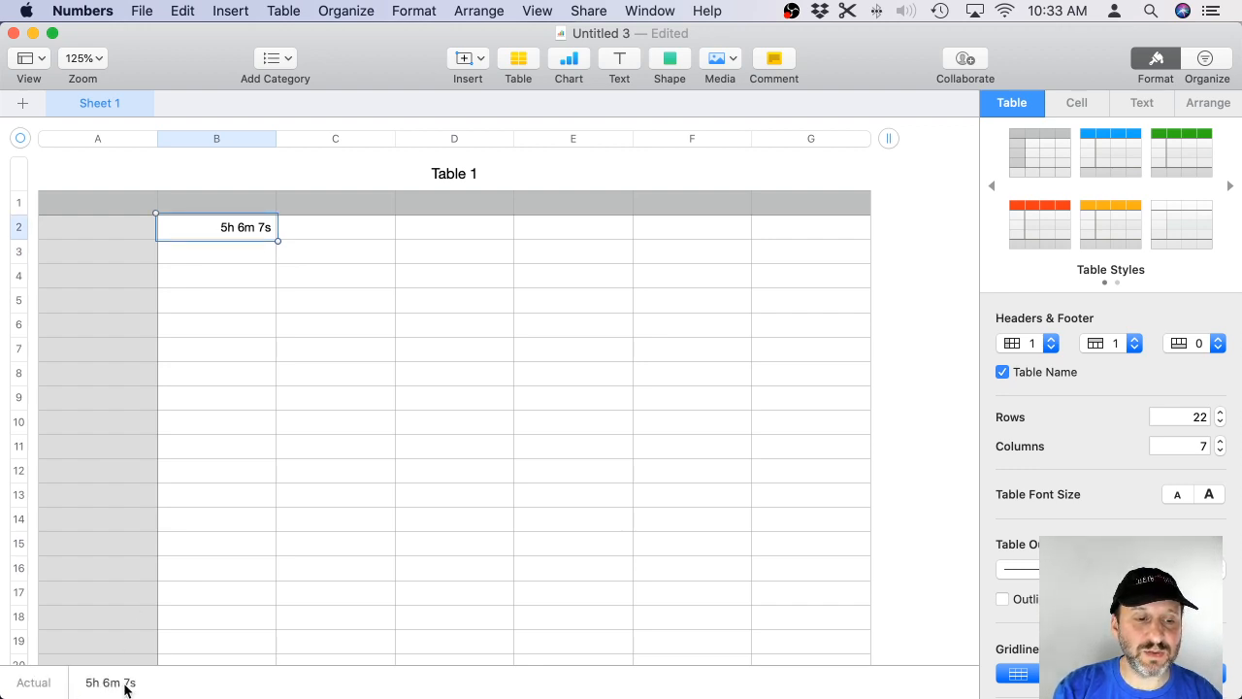
Enter the duration 5s in cell C2.
{"action": "left_click", "coordinate": [321, 209]}
{"action": "left_click", "coordinate": [326, 233]}
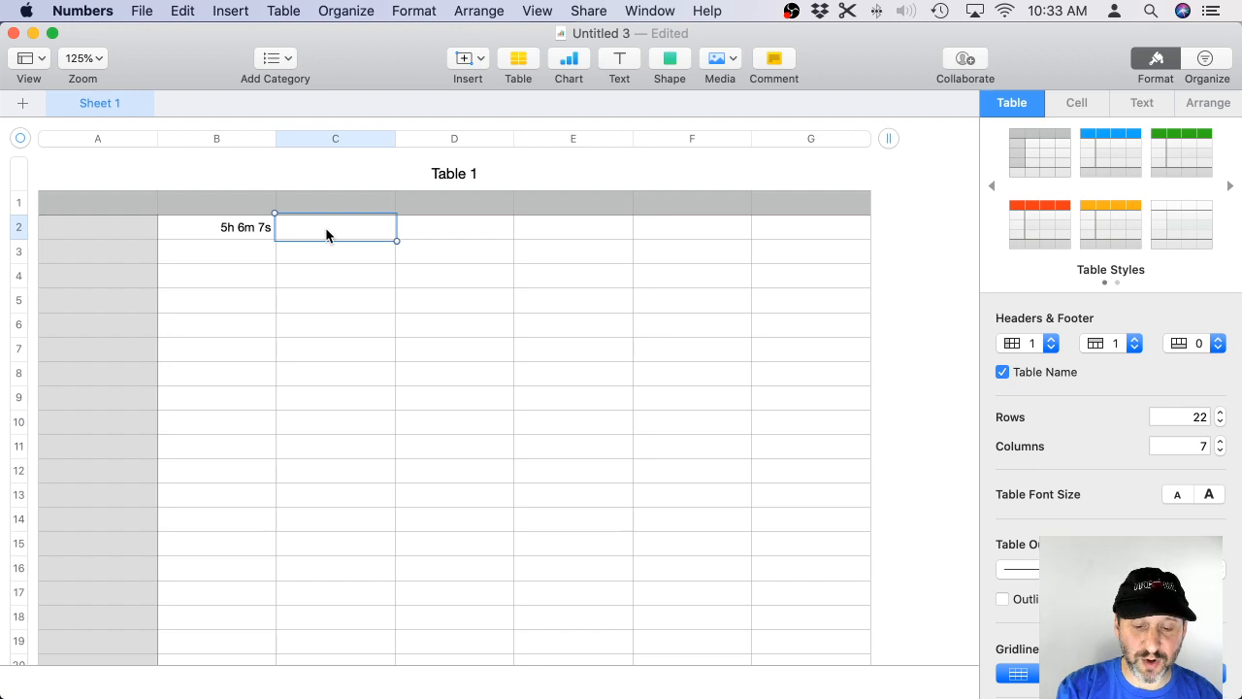
{"action": "type", "text": "5s"}
{"action": "key", "text": "Return"}
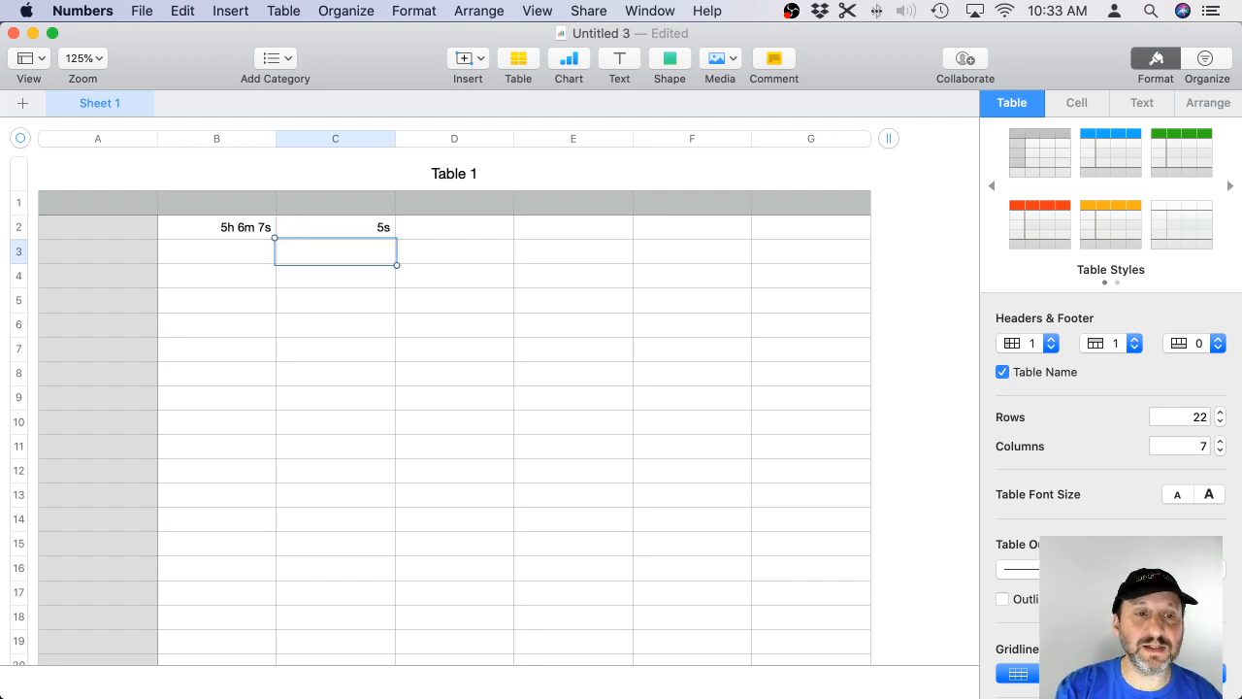
{"action": "left_click", "coordinate": [330, 235]}
Add the two durations with the formula B2+C2 in cell D2.
{"action": "left_click", "coordinate": [445, 237]}
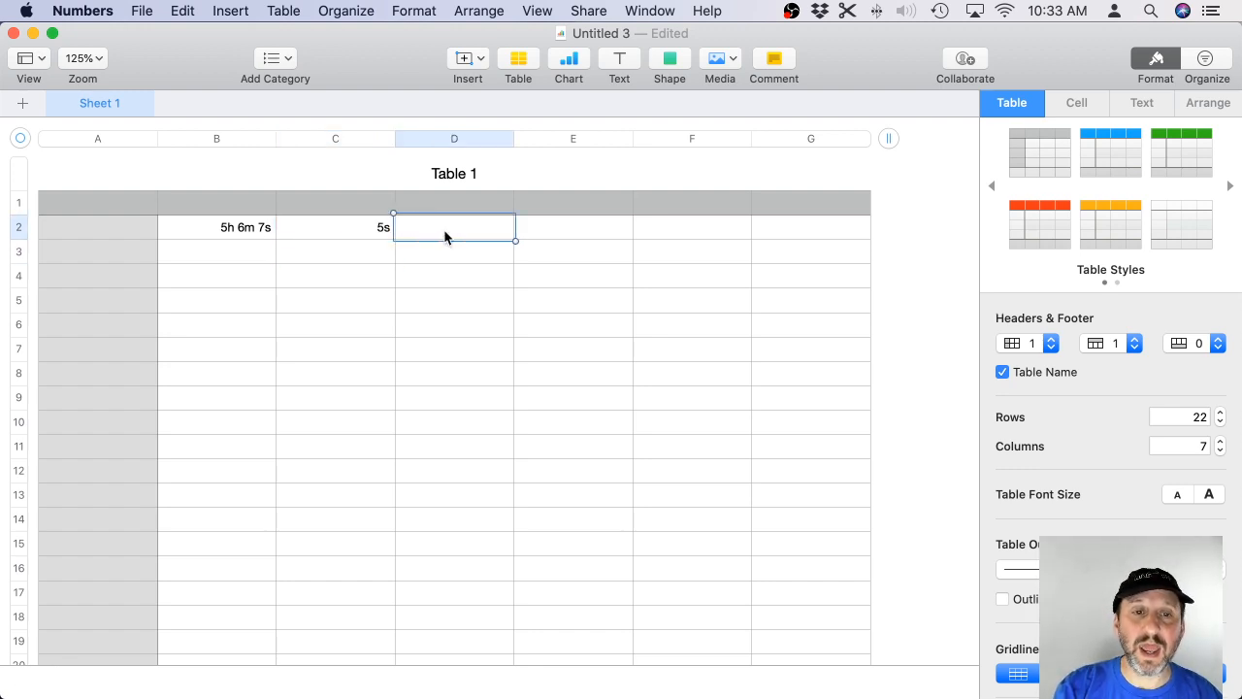
{"action": "type", "text": "="}
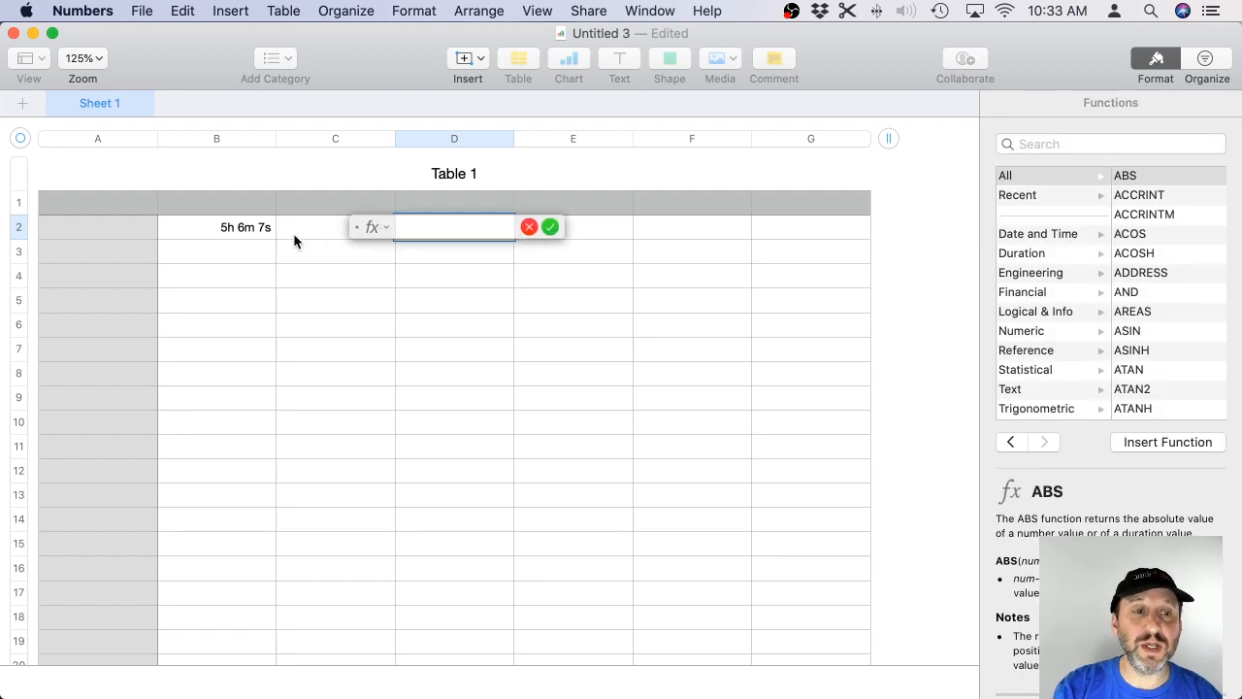
{"action": "left_click", "coordinate": [221, 237]}
{"action": "type", "text": "+"}
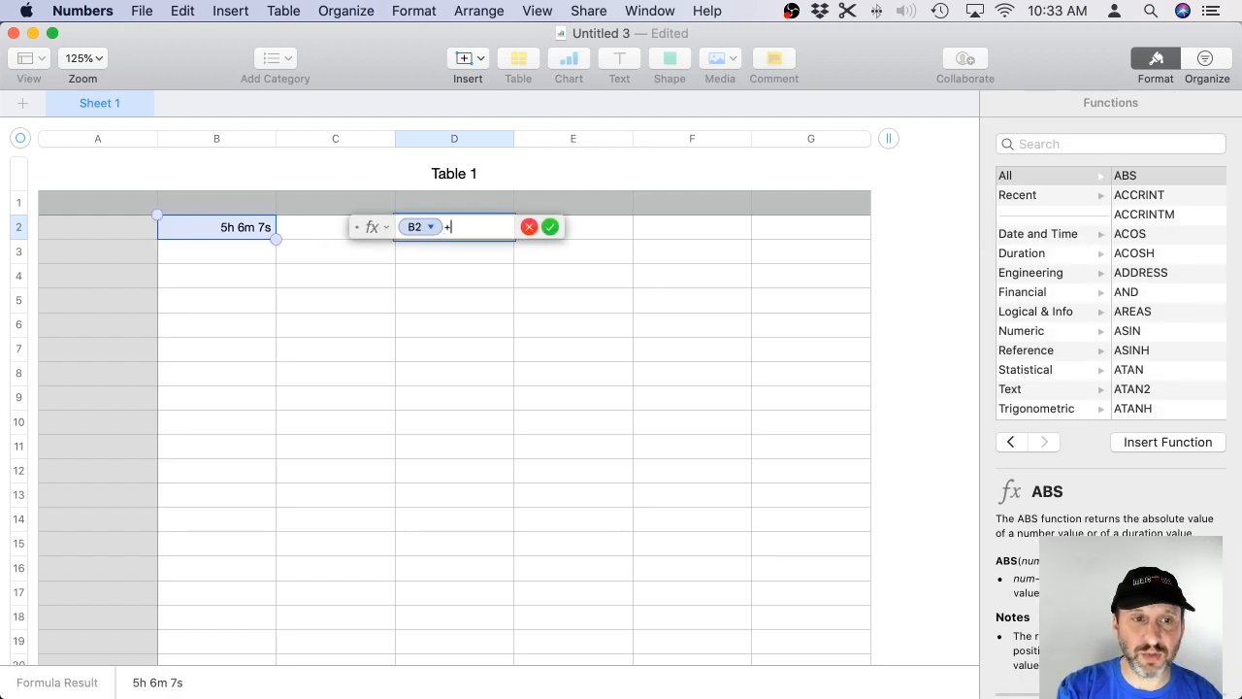
{"action": "left_click", "coordinate": [318, 223]}
{"action": "key", "text": "Return"}
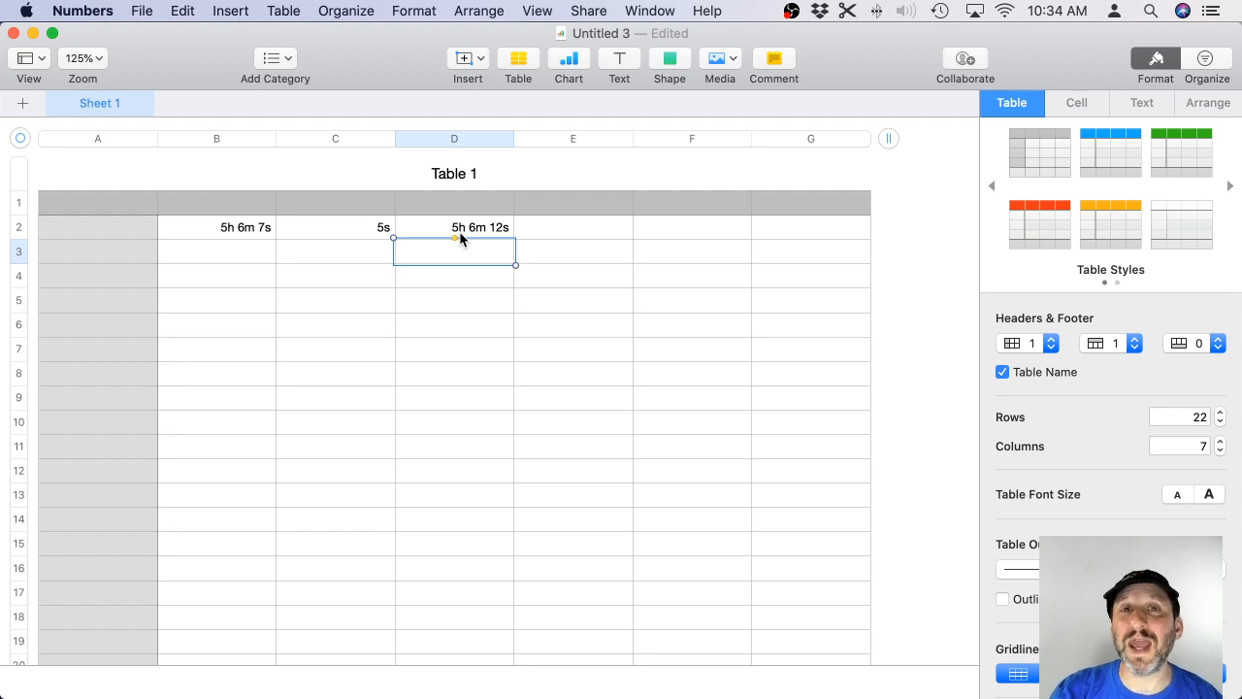
Switch to Contacts and select the three consecutive people's cards listed between Apple Inc. and MacMost.
{"action": "mouse_move", "coordinate": [327, 679]}
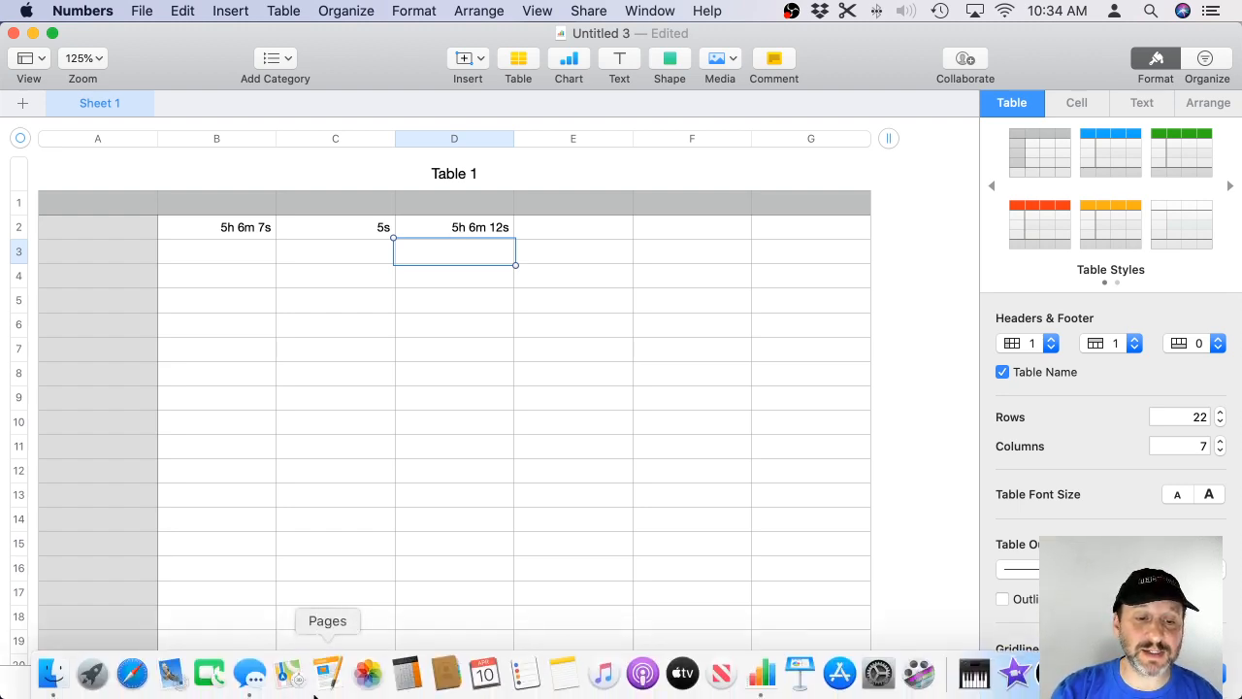
{"action": "left_click", "coordinate": [446, 677]}
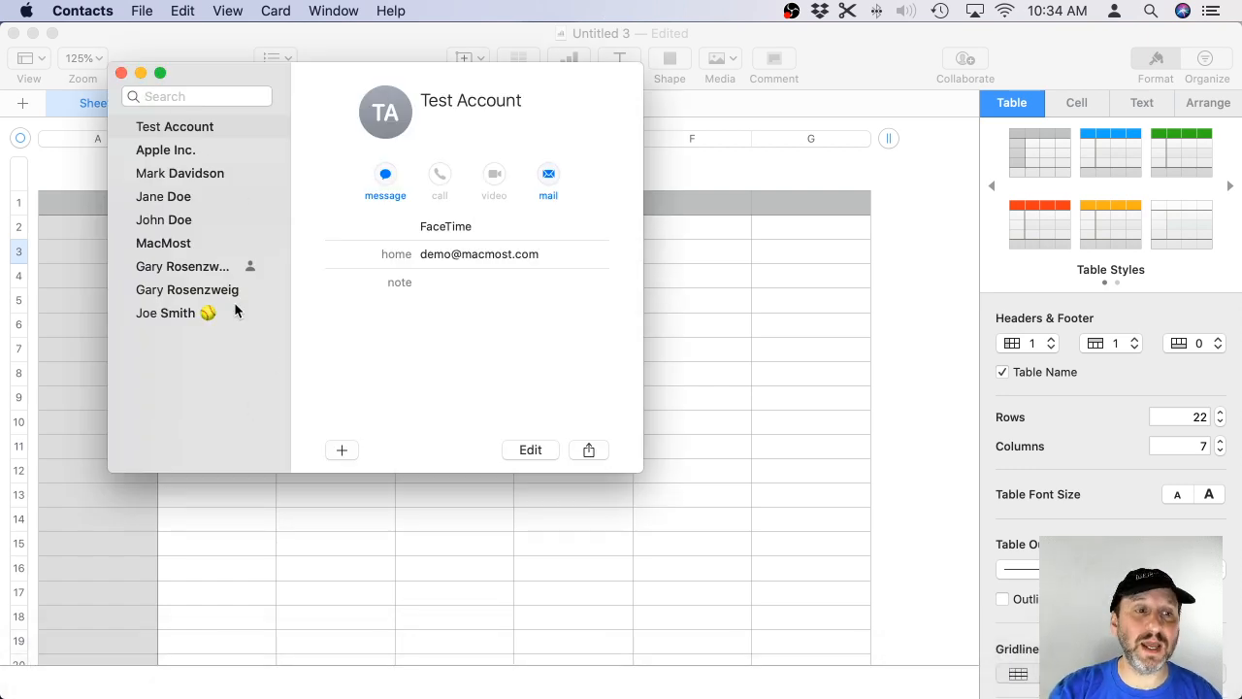
{"action": "left_click", "coordinate": [189, 174]}
{"action": "right_click", "coordinate": [165, 221]}
{"action": "left_click", "coordinate": [156, 221]}
{"action": "left_click", "coordinate": [165, 220]}
{"action": "left_click", "coordinate": [164, 176], "text": "shift"}
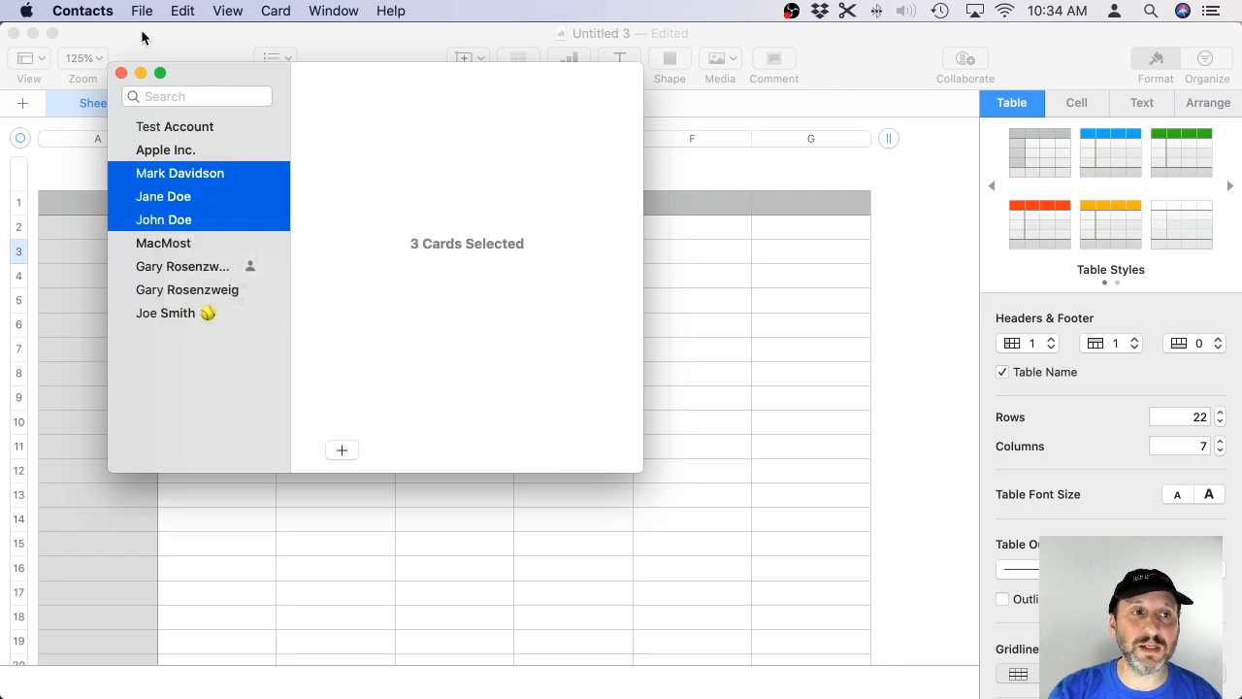
Preview printing the selected contacts as Mailing Labels with the Avery Standard layout, cancel the print, and close Contacts.
{"action": "key", "text": "super+p"}
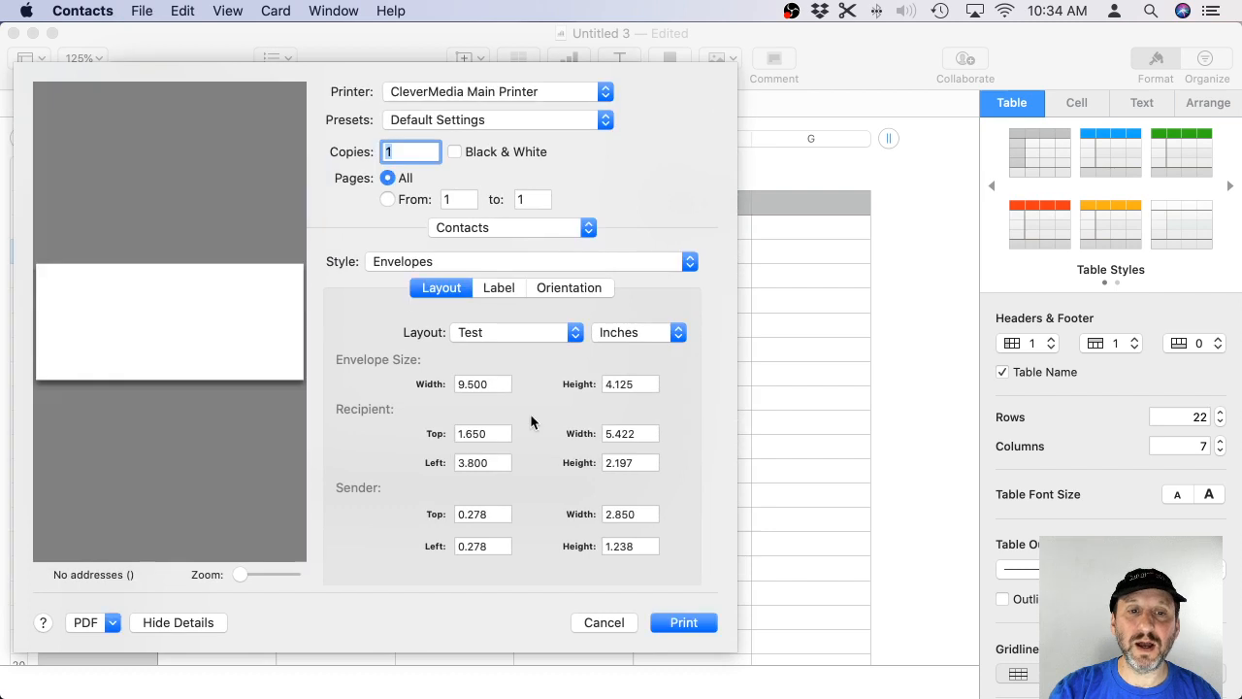
{"action": "left_click", "coordinate": [411, 262]}
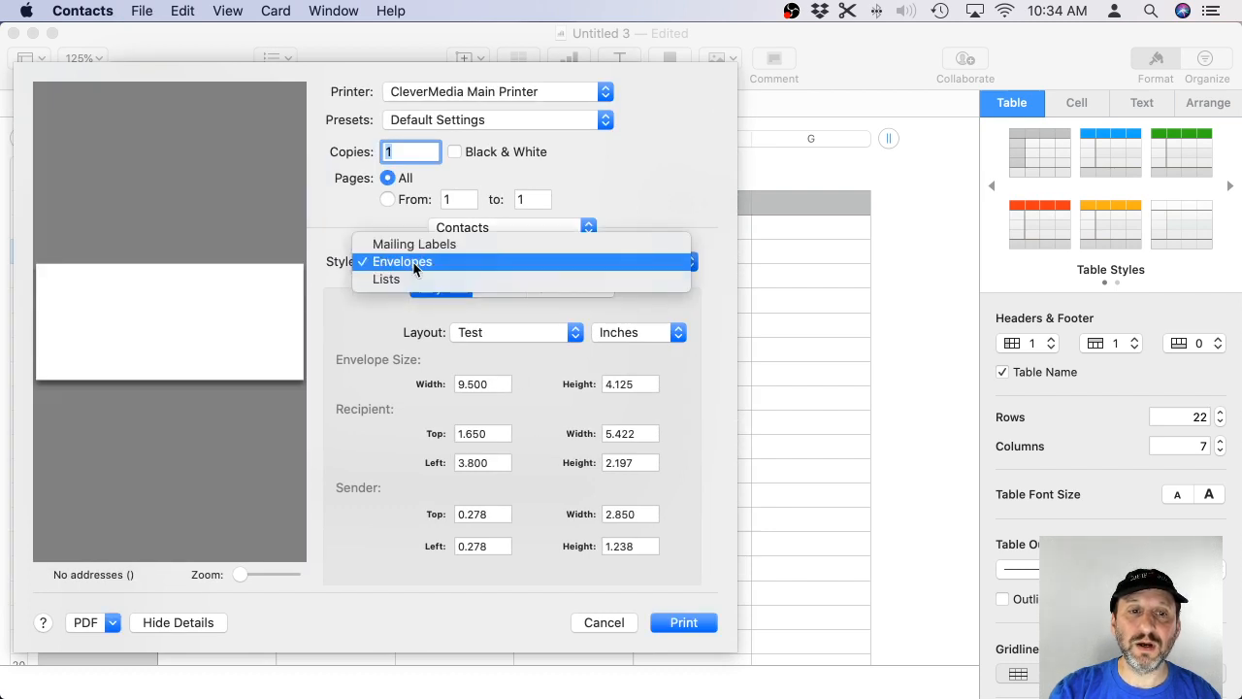
{"action": "left_click", "coordinate": [413, 243]}
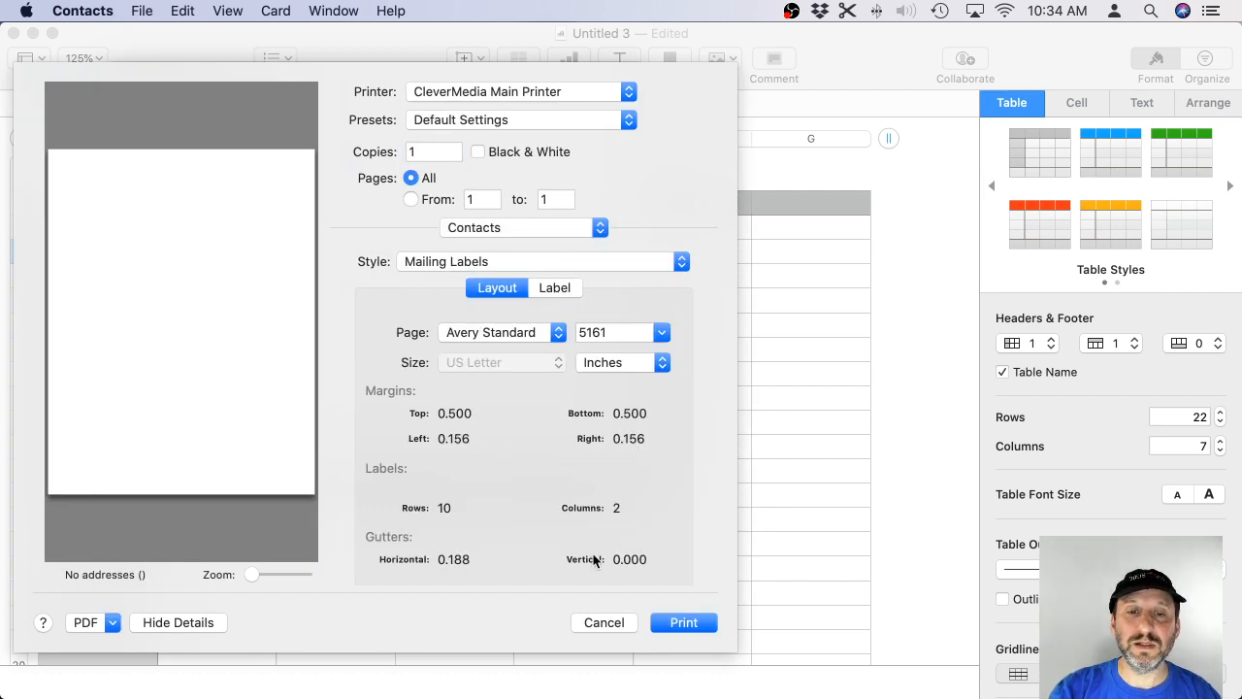
{"action": "left_click", "coordinate": [491, 331]}
{"action": "left_click", "coordinate": [494, 333]}
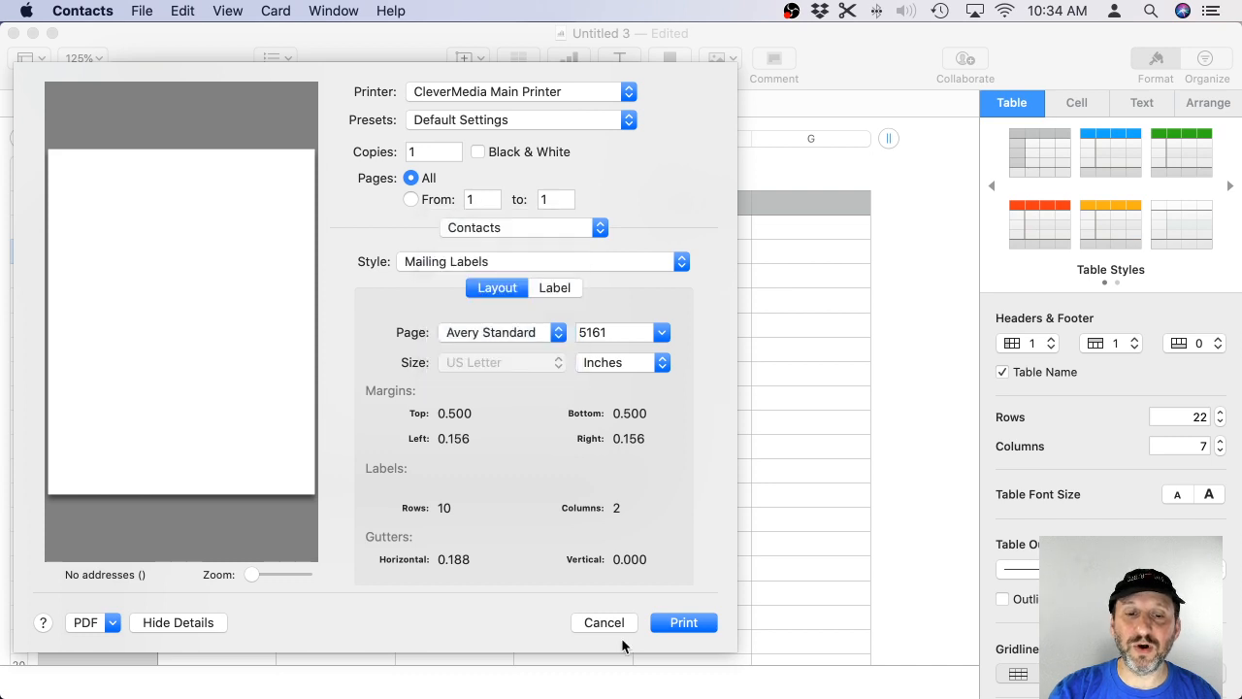
{"action": "left_click", "coordinate": [610, 626]}
{"action": "left_click", "coordinate": [117, 73]}
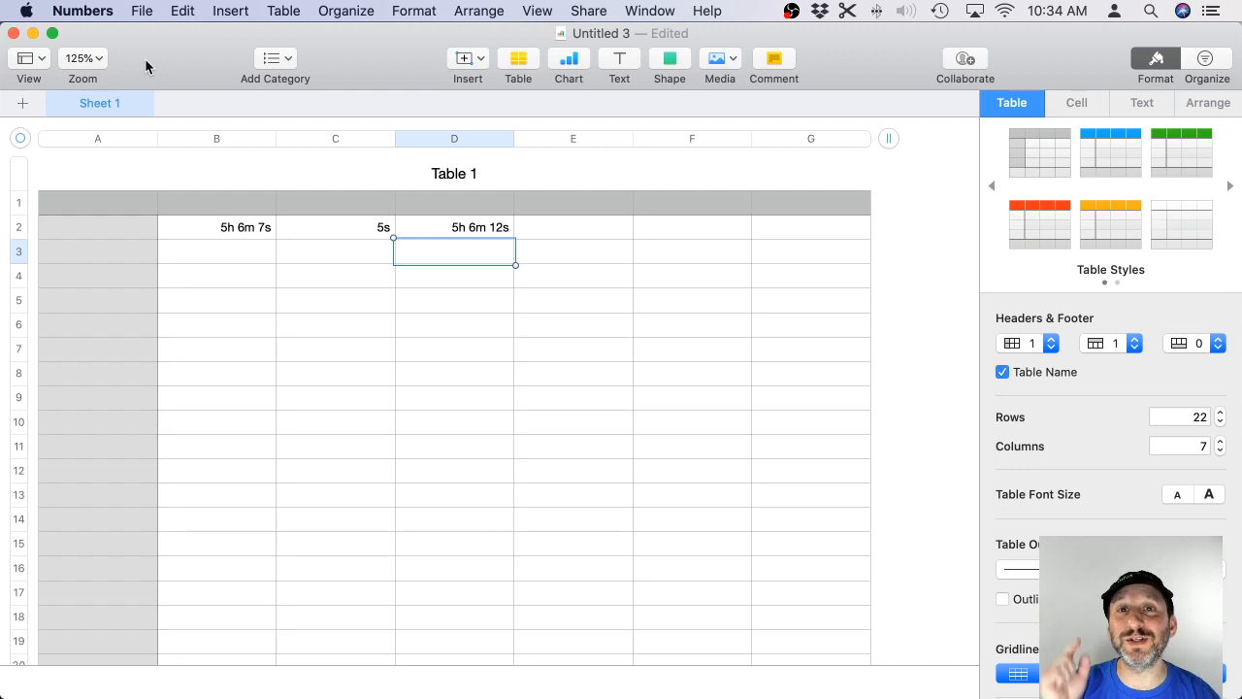
Check the installed version of Numbers and close the version information.
{"action": "left_click", "coordinate": [90, 8]}
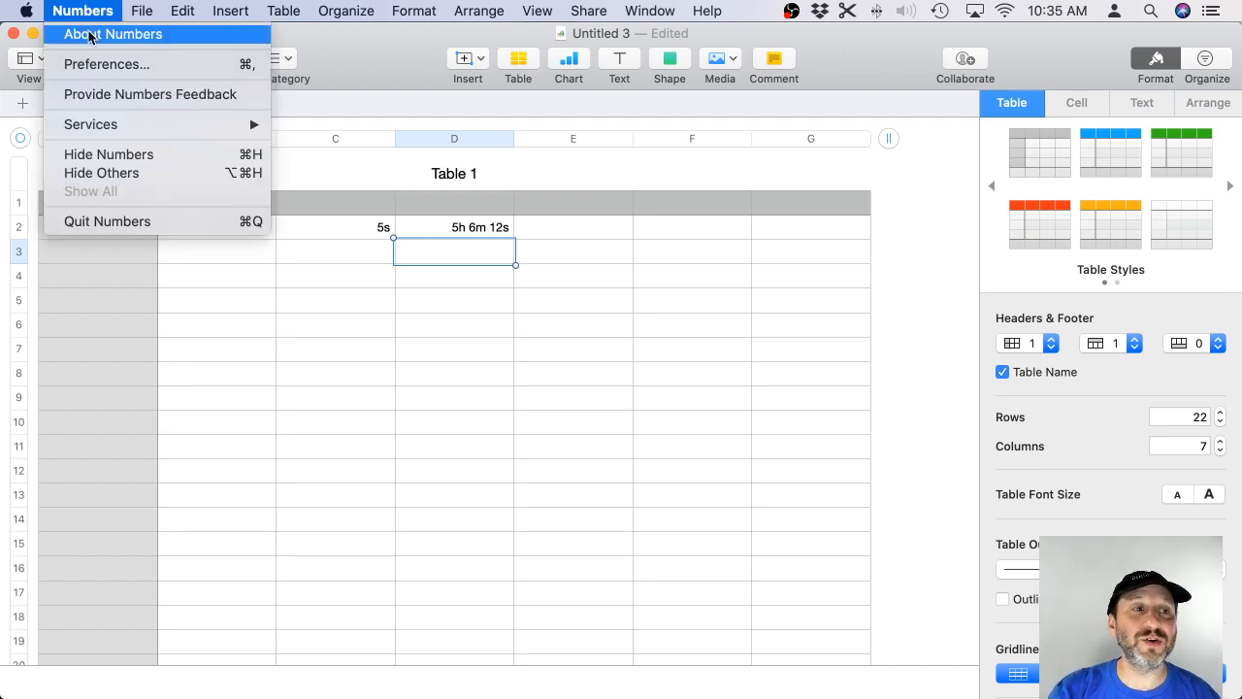
{"action": "left_click", "coordinate": [91, 35]}
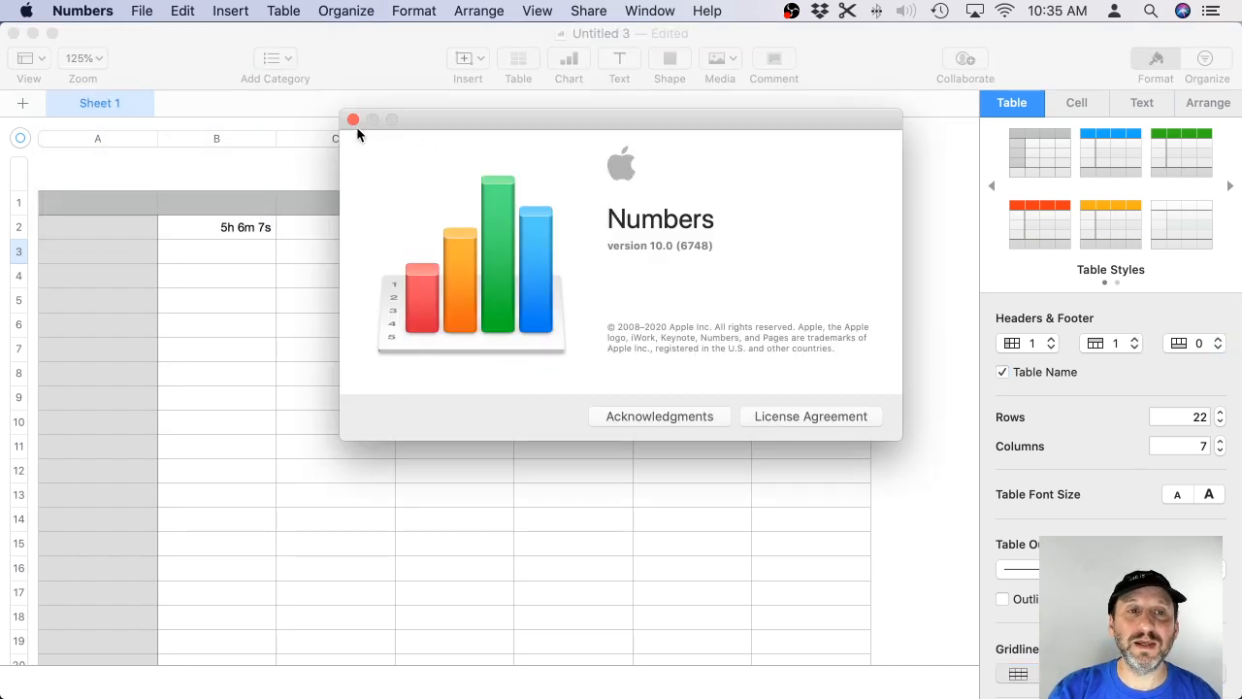
{"action": "left_click", "coordinate": [354, 120]}
Read the large data sets article through the complete feature list of What's New in Numbers, and return to the Untitled 3 spreadsheet.
{"action": "left_click", "coordinate": [708, 11]}
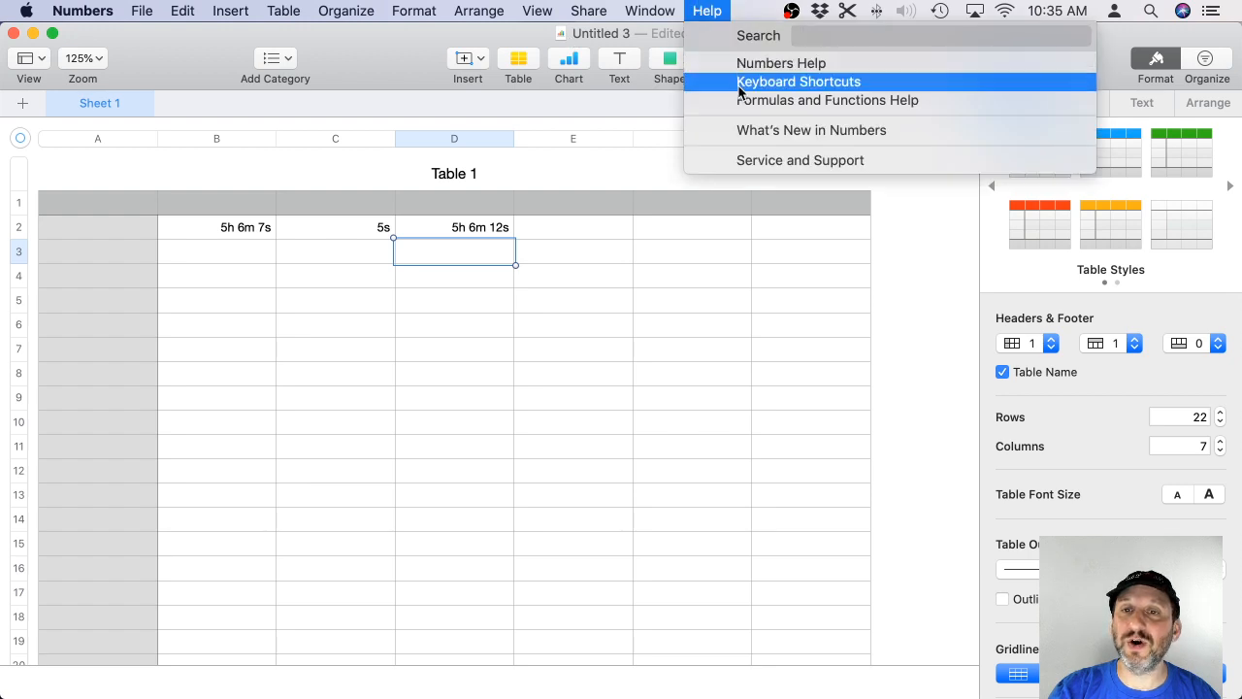
{"action": "left_click", "coordinate": [757, 130]}
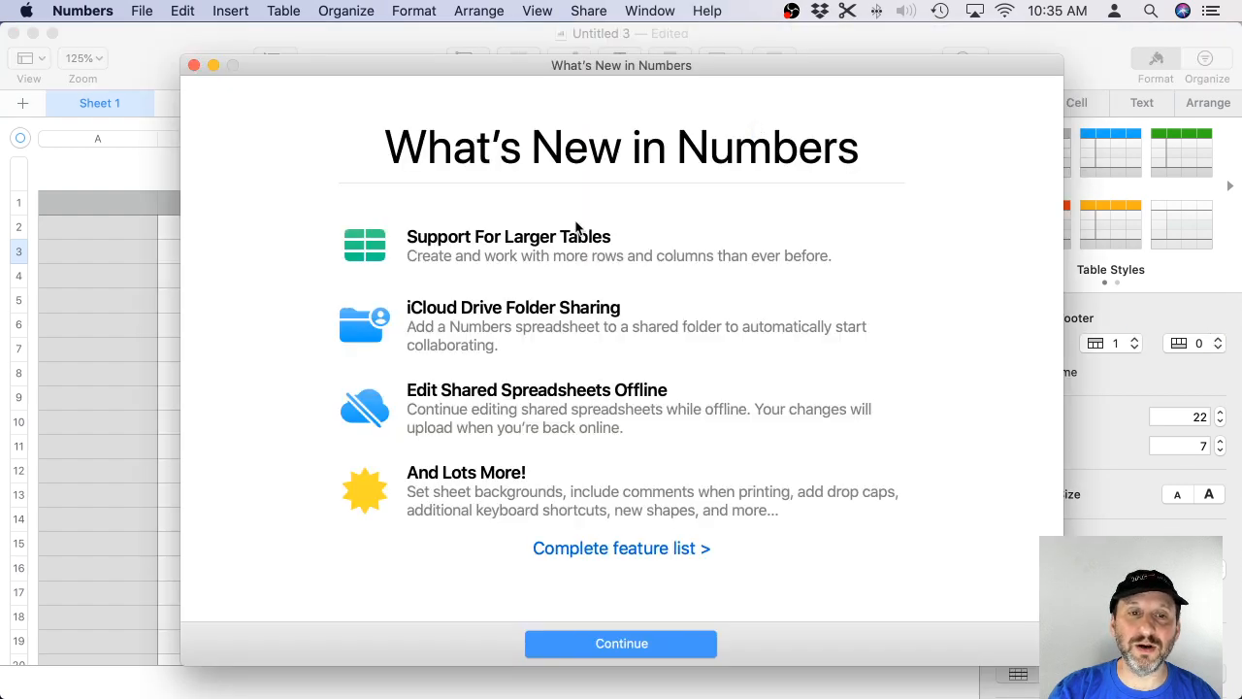
{"action": "left_click", "coordinate": [647, 549]}
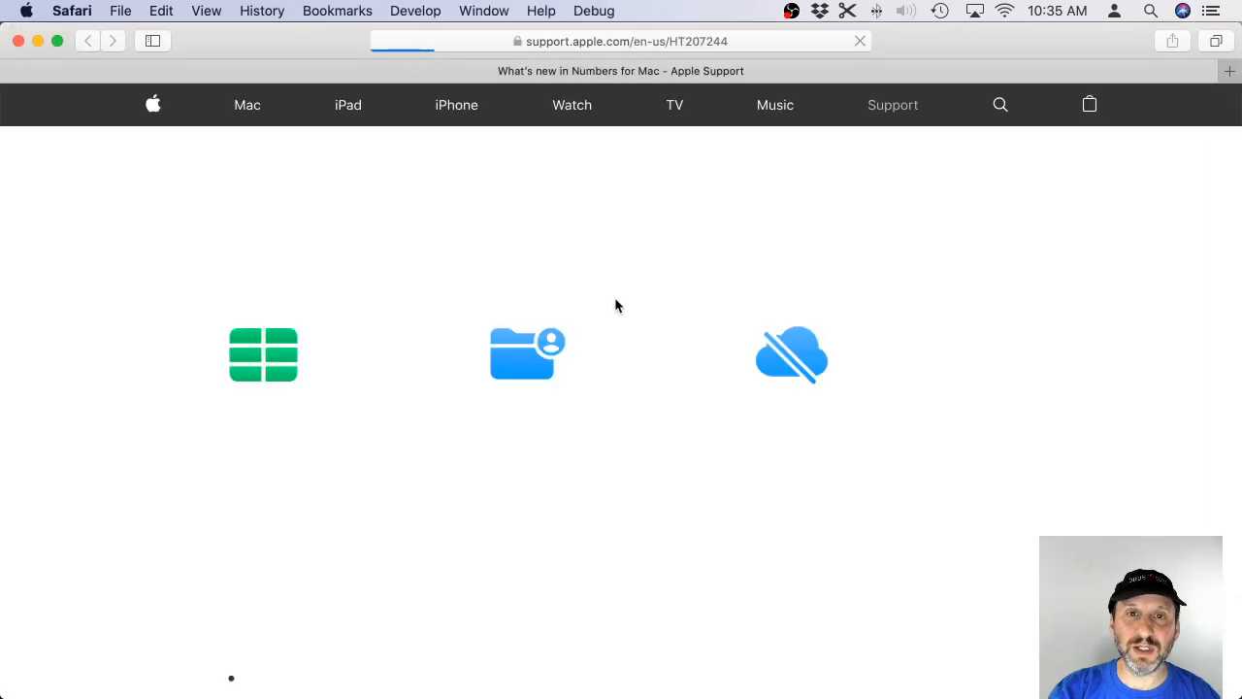
{"action": "left_click", "coordinate": [272, 553]}
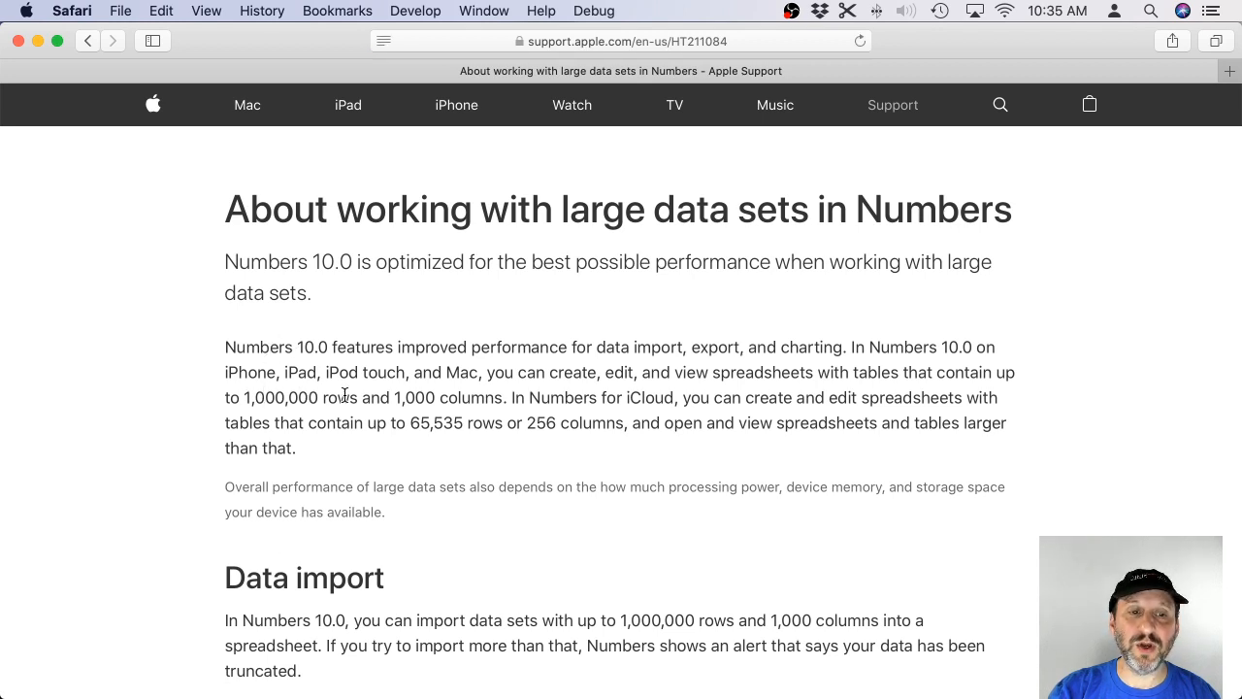
{"action": "left_click", "coordinate": [18, 41]}
{"action": "left_click", "coordinate": [193, 66]}
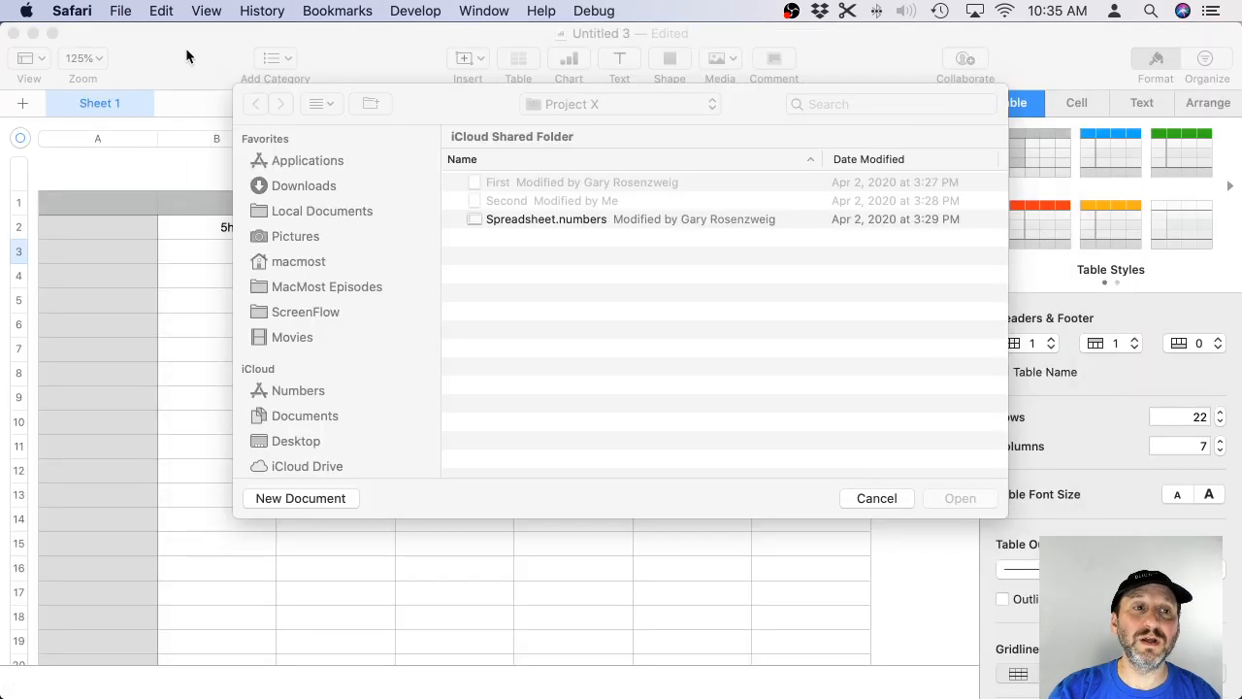
{"action": "left_click", "coordinate": [190, 54]}
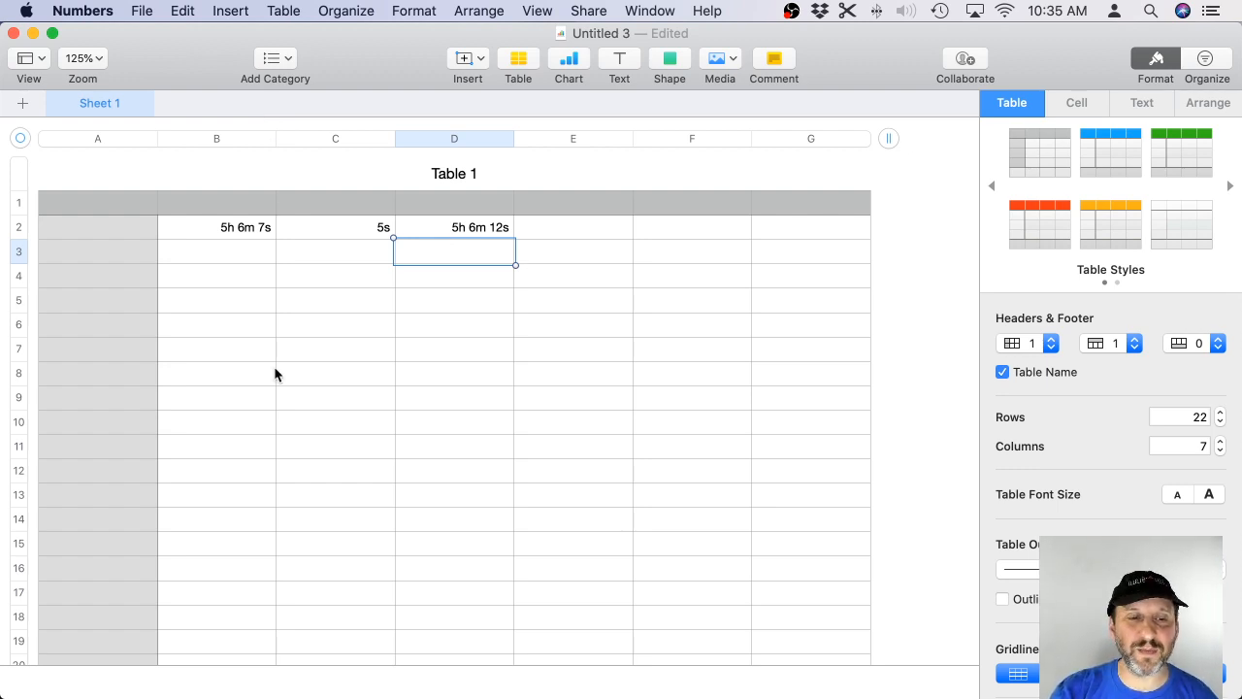
Switch to Safari and load macmost.com.
{"action": "mouse_move", "coordinate": [288, 684]}
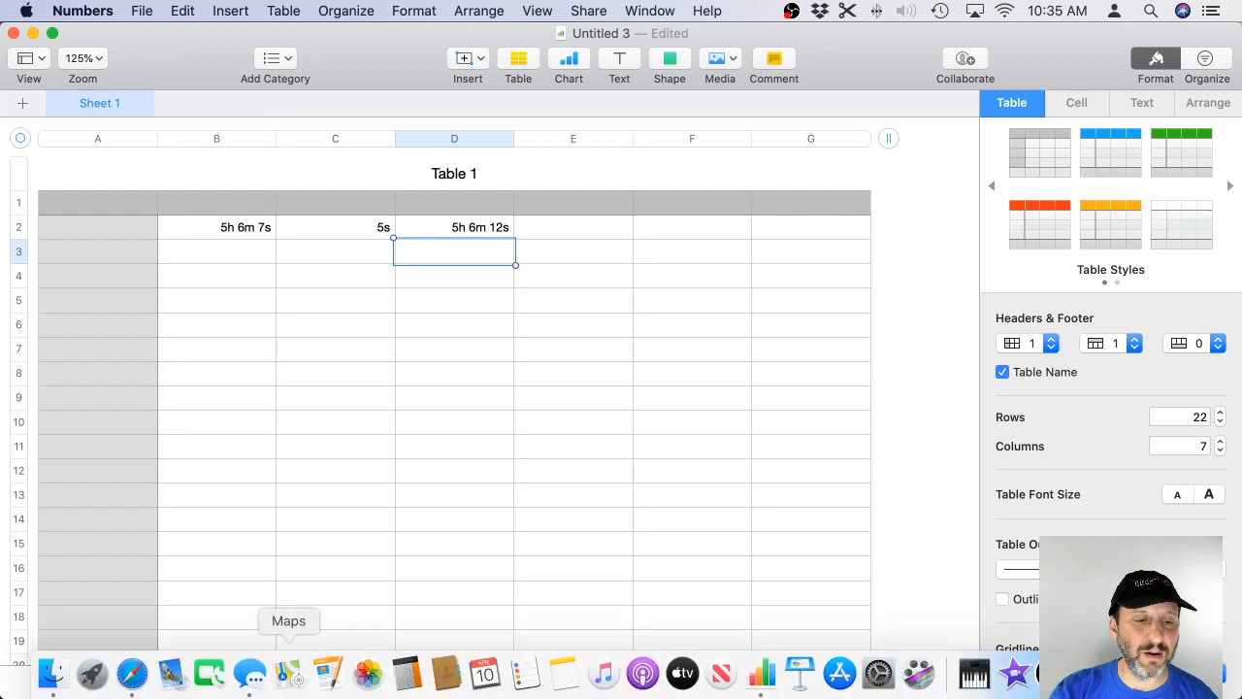
{"action": "left_click", "coordinate": [133, 676]}
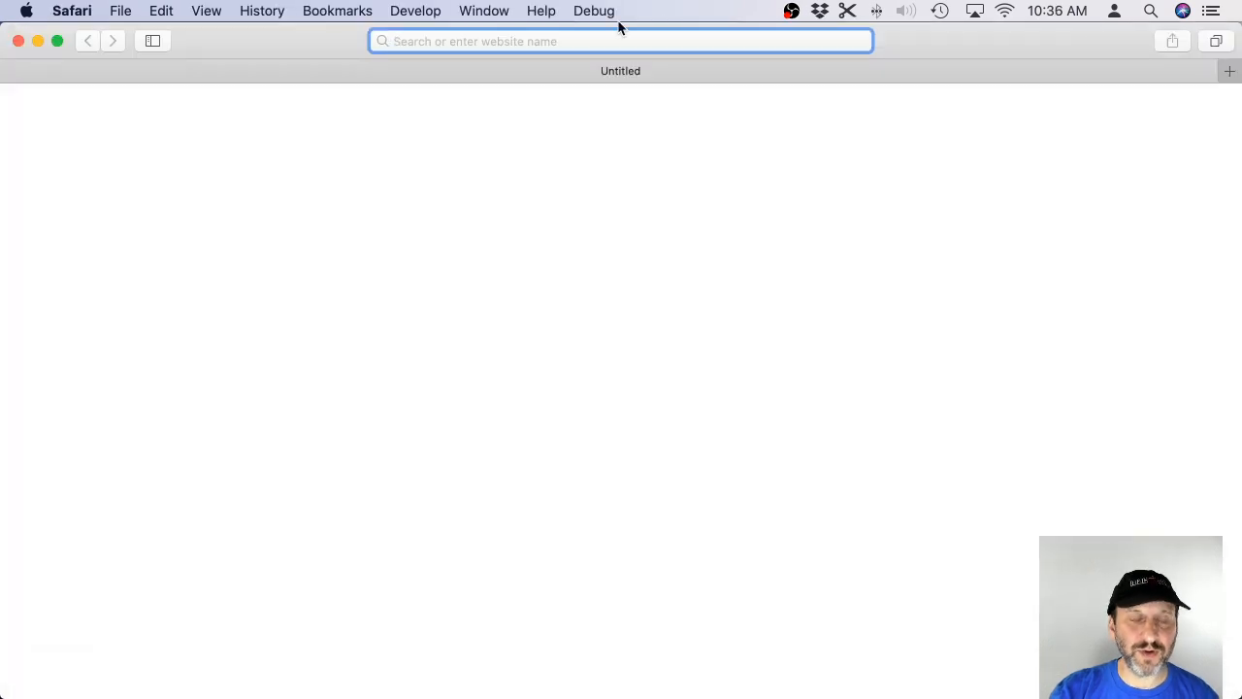
{"action": "type", "text": "mac"}
{"action": "key", "text": "Return"}
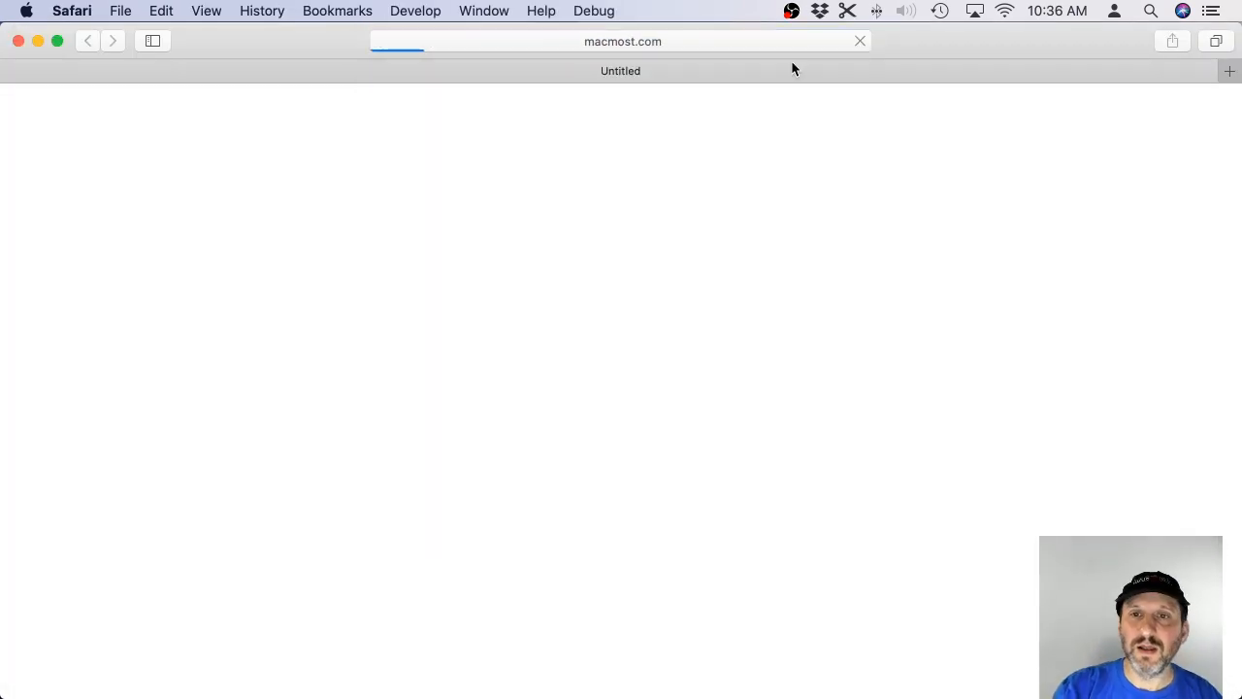
Search the MacMost site for "script numbers".
{"action": "left_click", "coordinate": [973, 146]}
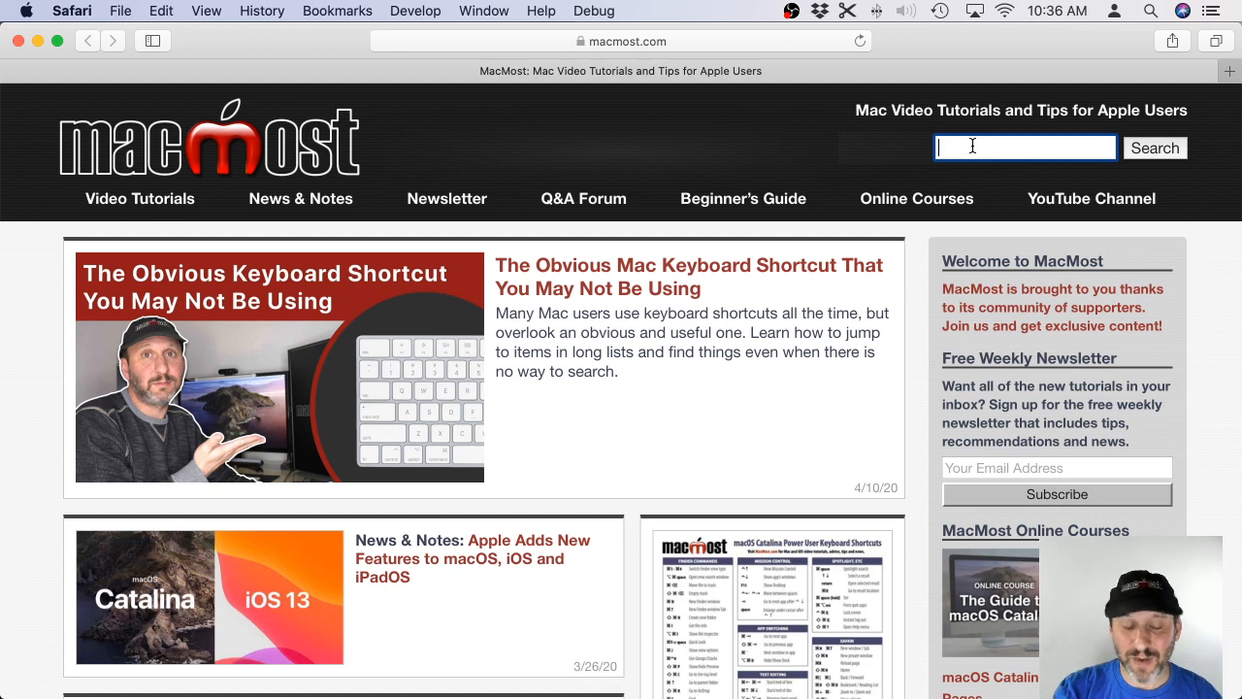
{"action": "type", "text": "scr"}
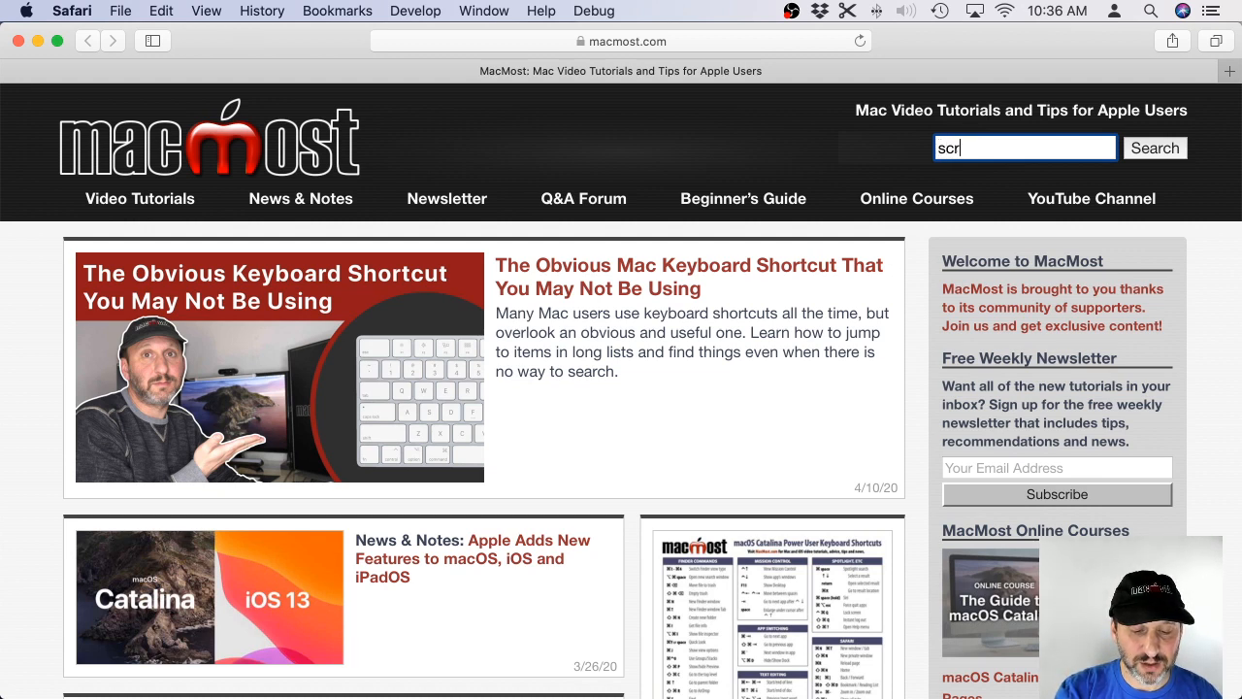
{"action": "type", "text": "ipt numbers"}
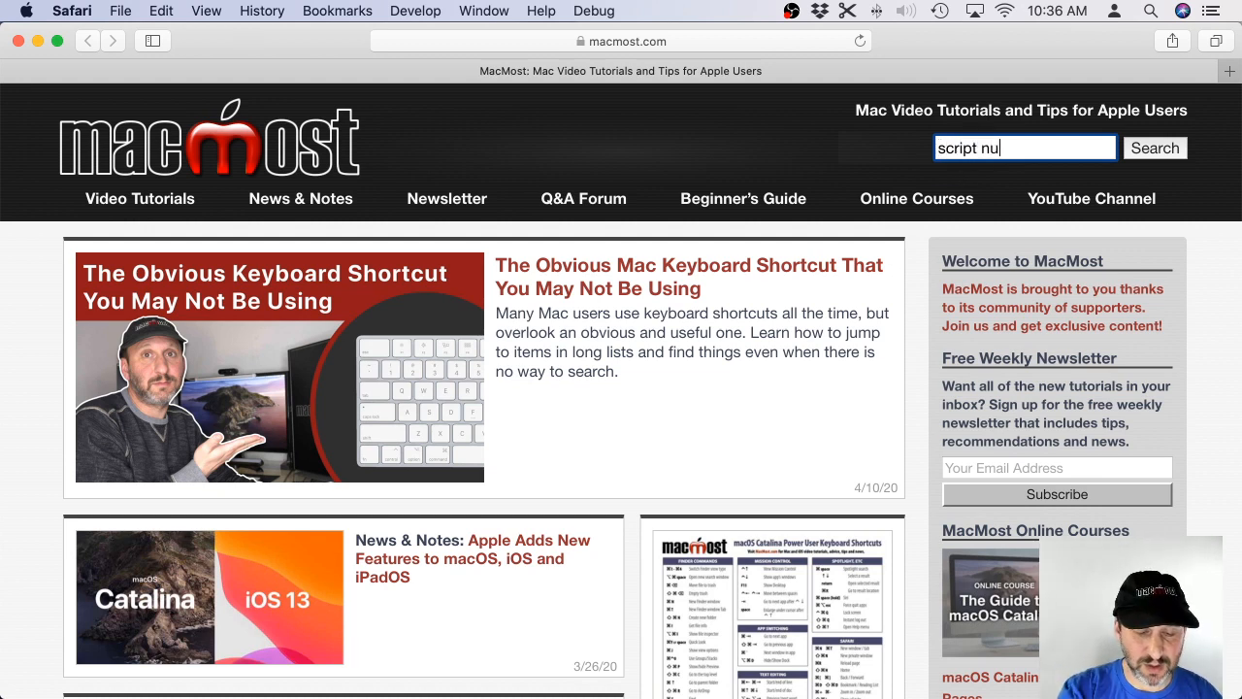
{"action": "key", "text": "Return"}
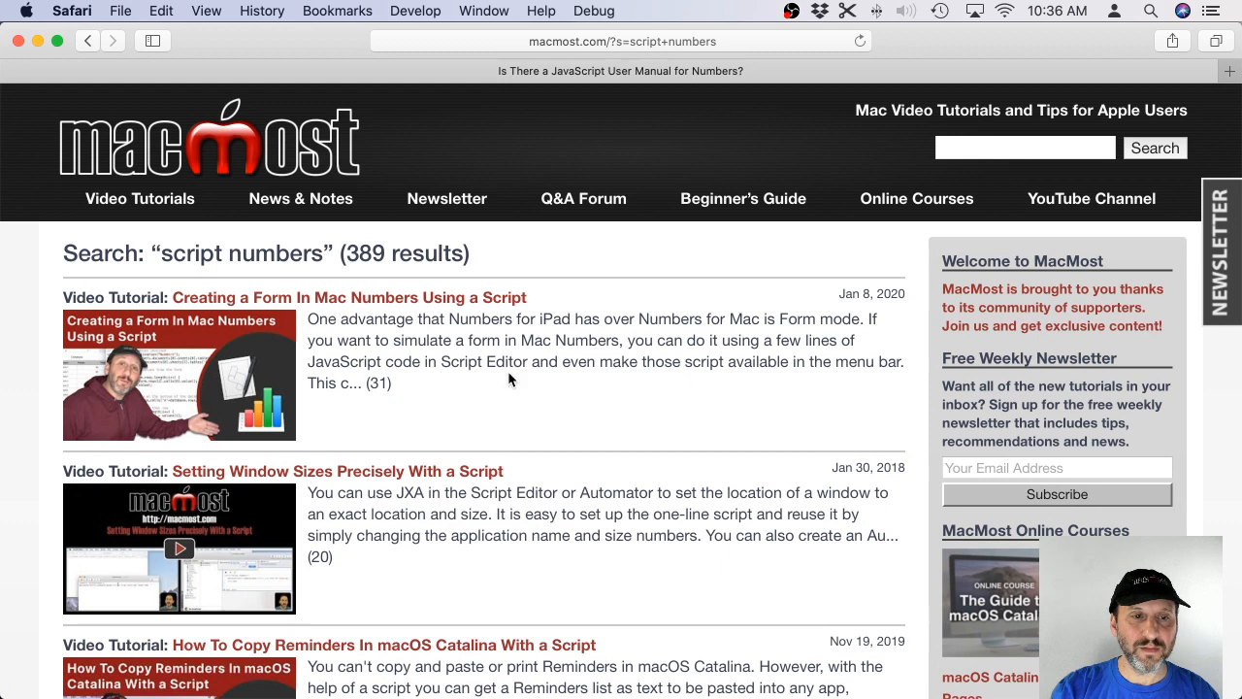
Find and open the tutorial "Populating a Keynote Presentation From a Numbers Spreadsheet Using JavaScript" in the search results.
{"action": "scroll", "coordinate": [511, 380], "scroll_direction": "down", "scroll_amount": 2}
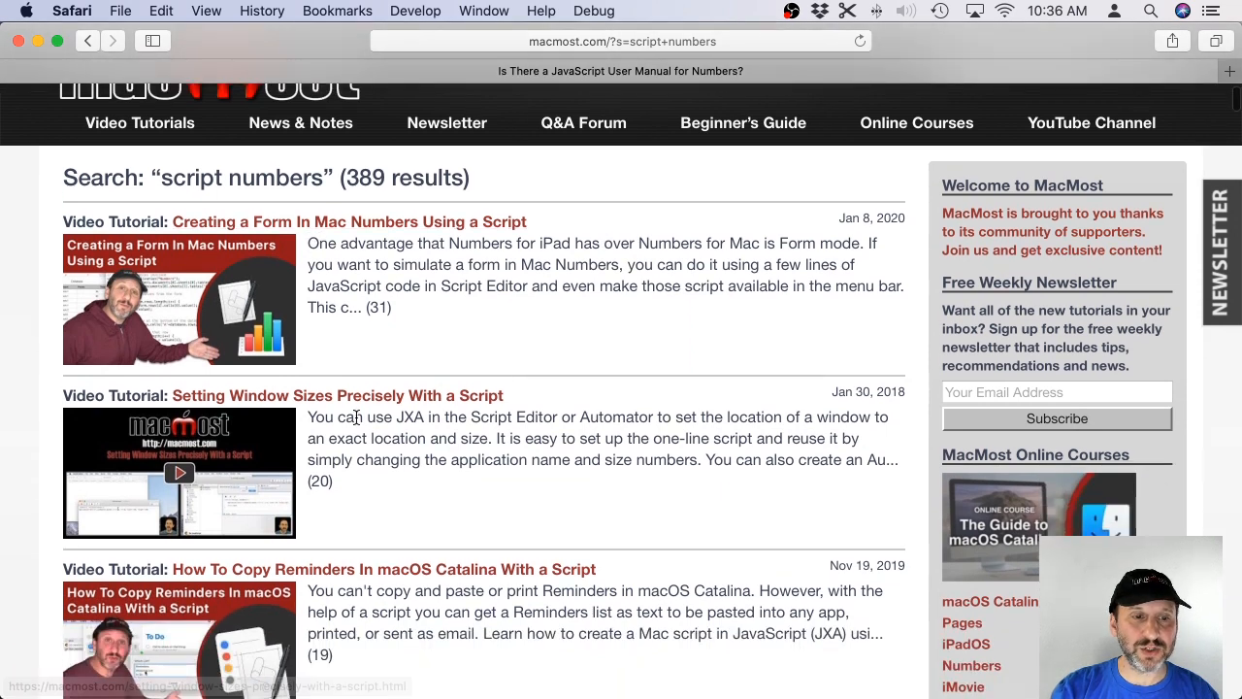
{"action": "scroll", "coordinate": [357, 419], "scroll_direction": "down", "scroll_amount": 7}
{"action": "scroll", "coordinate": [356, 424], "scroll_direction": "down", "scroll_amount": 2}
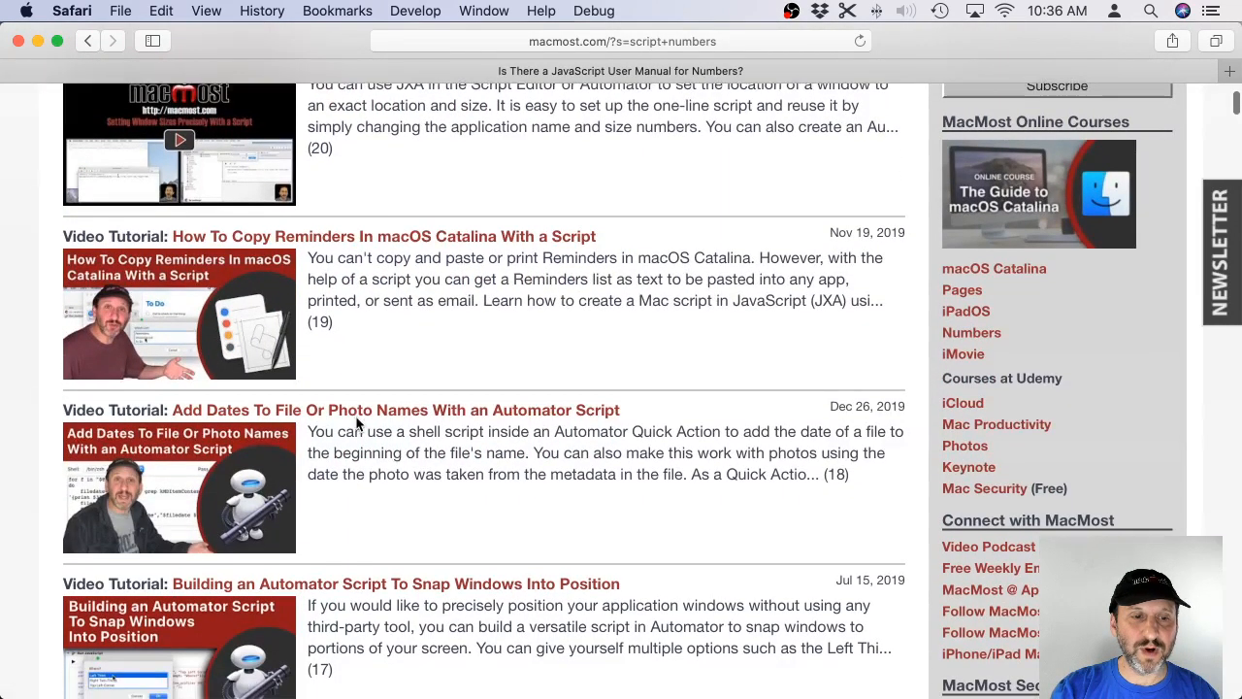
{"action": "scroll", "coordinate": [358, 424], "scroll_direction": "down", "scroll_amount": 4}
{"action": "scroll", "coordinate": [358, 424], "scroll_direction": "down", "scroll_amount": 9}
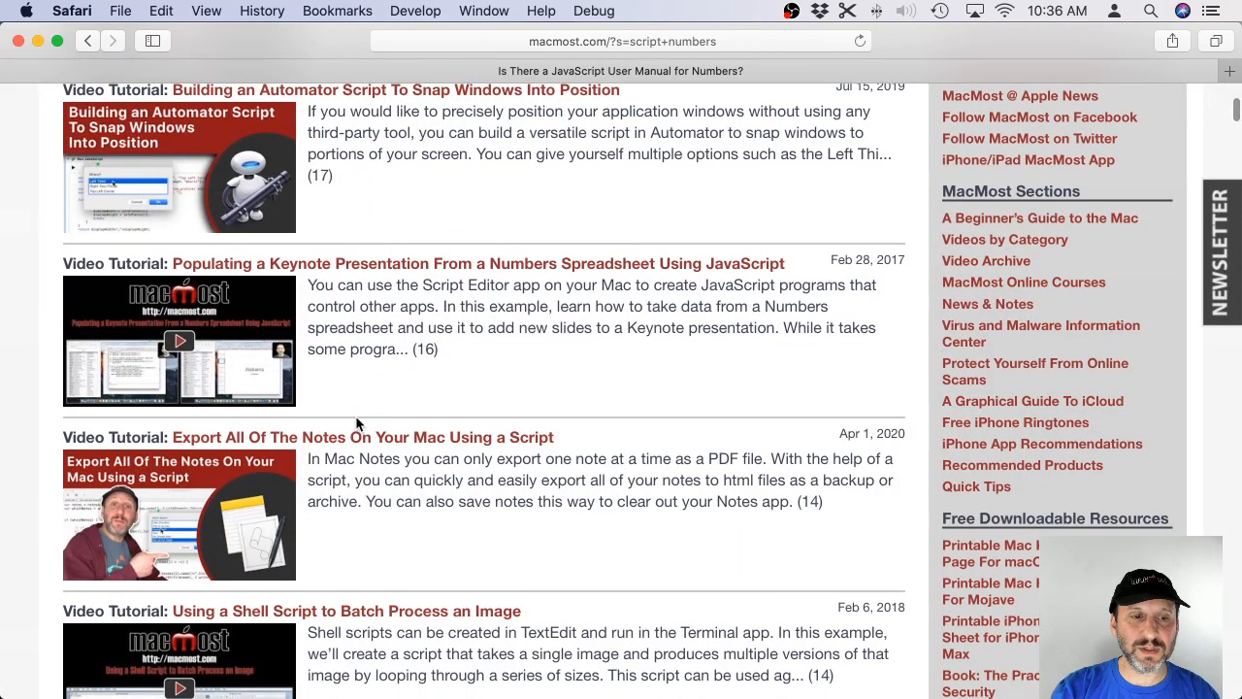
{"action": "scroll", "coordinate": [356, 424], "scroll_direction": "down", "scroll_amount": 1}
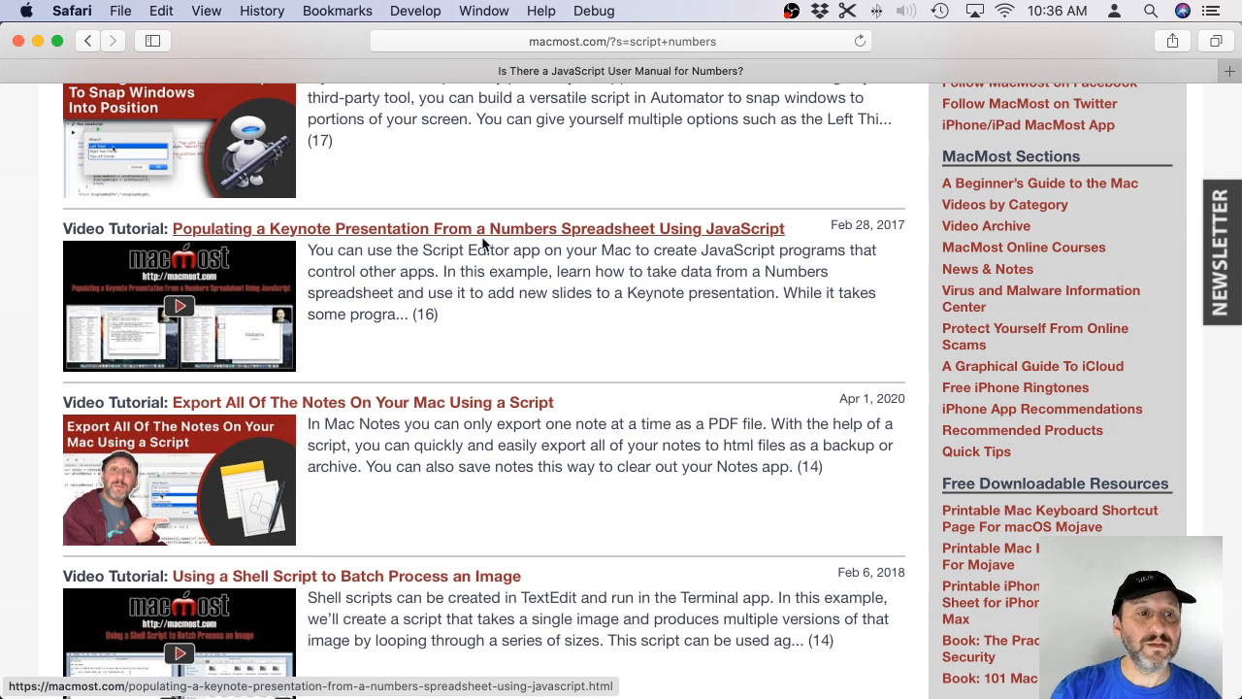
{"action": "left_click", "coordinate": [397, 235]}
Examine the tutorial's script text, highlight the expression Numbers.documents[0].sheets[0].tables[0]; and close the browser window.
{"action": "scroll", "coordinate": [424, 386], "scroll_direction": "down", "scroll_amount": 10}
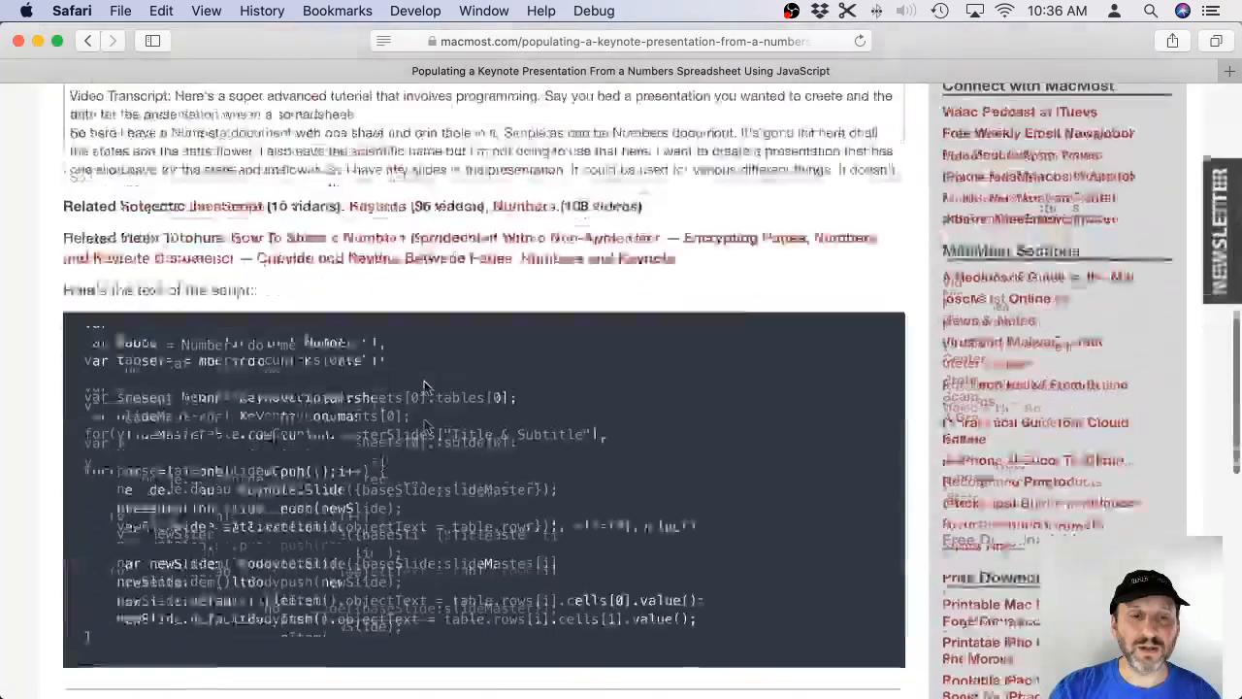
{"action": "scroll", "coordinate": [238, 258], "scroll_direction": "up", "scroll_amount": 3}
{"action": "left_click_drag", "start_coordinate": [150, 235], "coordinate": [288, 379]}
{"action": "left_click", "coordinate": [288, 379]}
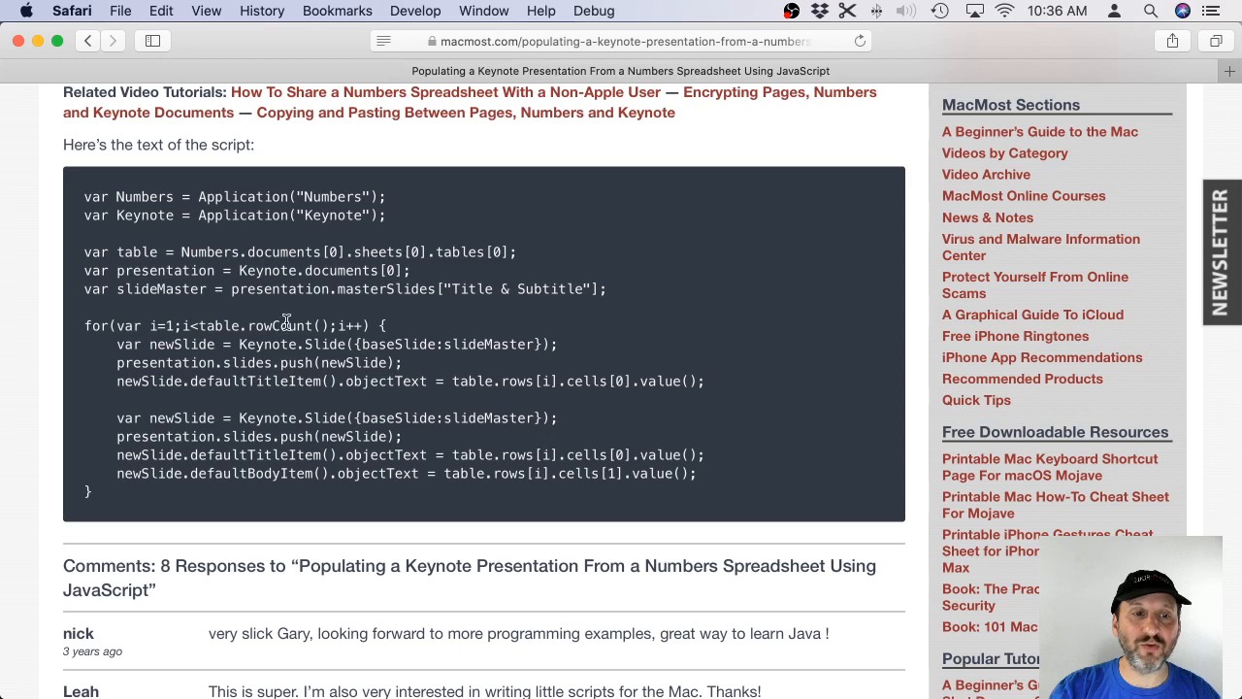
{"action": "left_click_drag", "start_coordinate": [181, 251], "coordinate": [520, 253]}
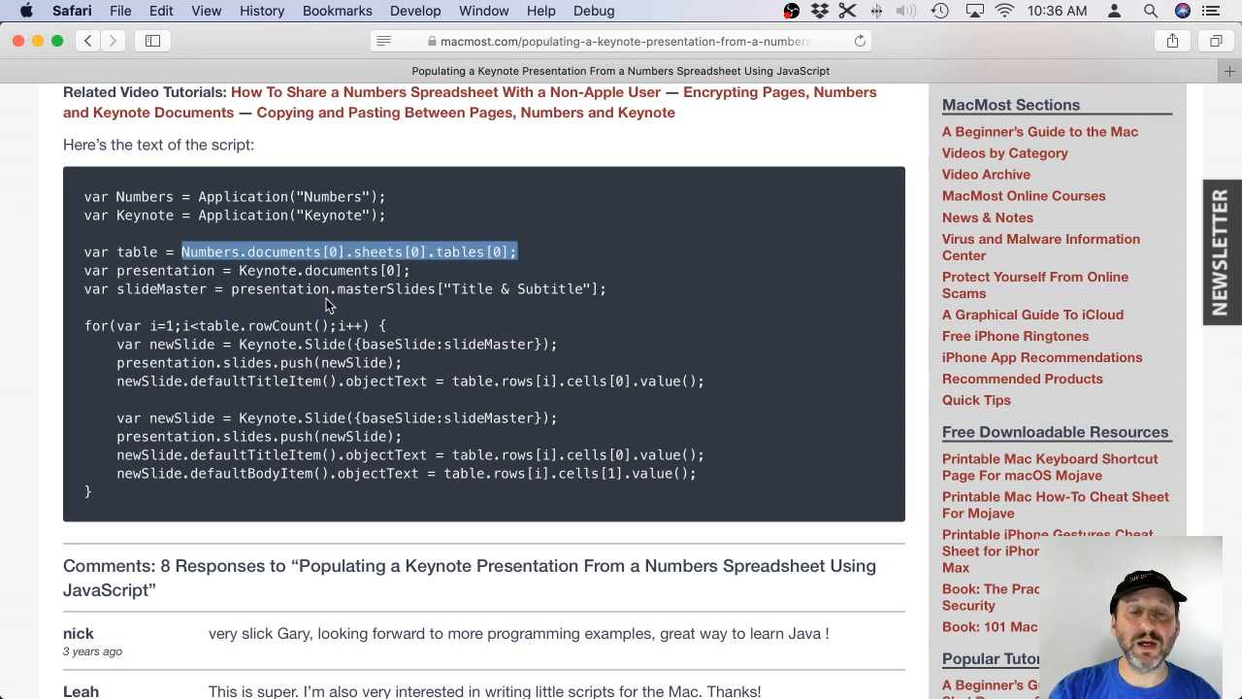
{"action": "left_click", "coordinate": [18, 42]}
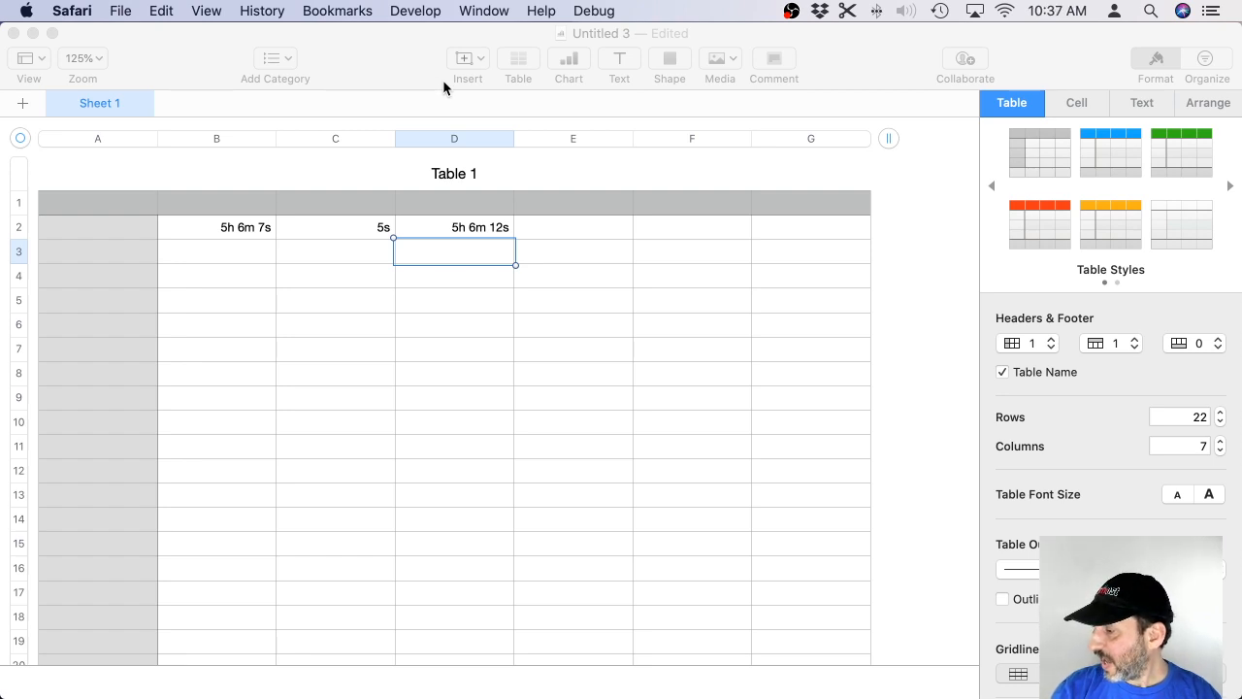
Switch to Numbers, inspect the B2 and C2 references in cell D2's formula, and accept the formula.
{"action": "left_click", "coordinate": [431, 241]}
{"action": "left_click", "coordinate": [445, 233]}
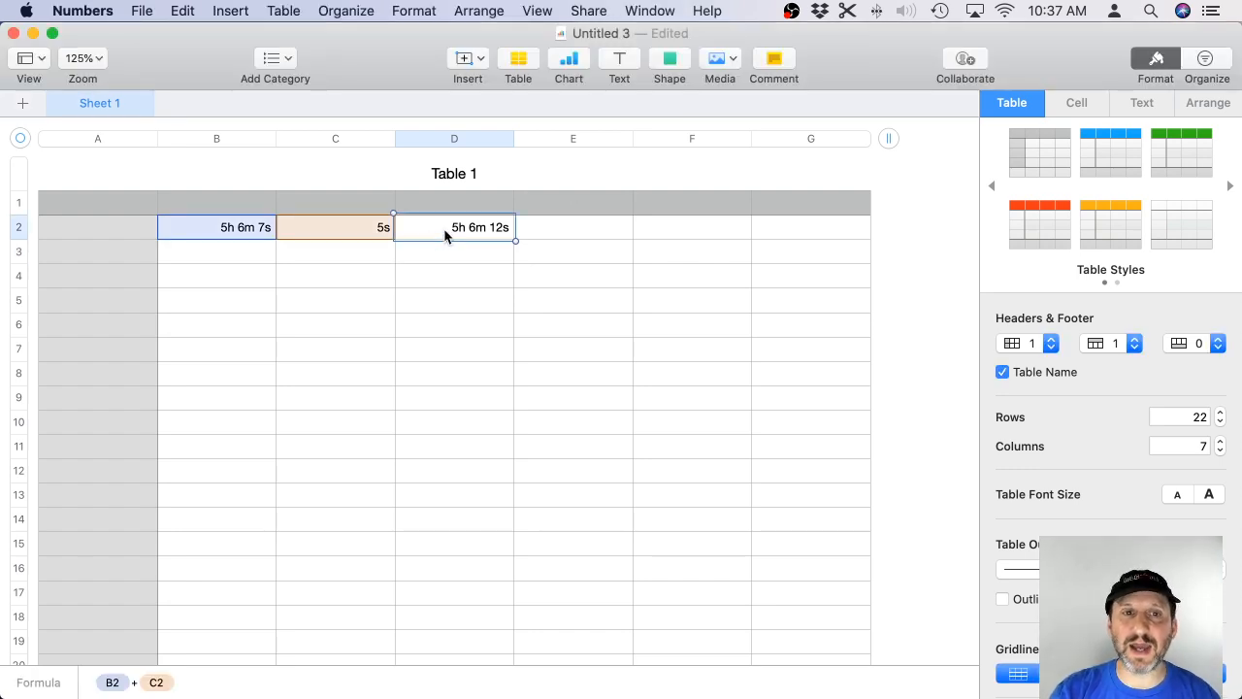
{"action": "double_click", "coordinate": [475, 232]}
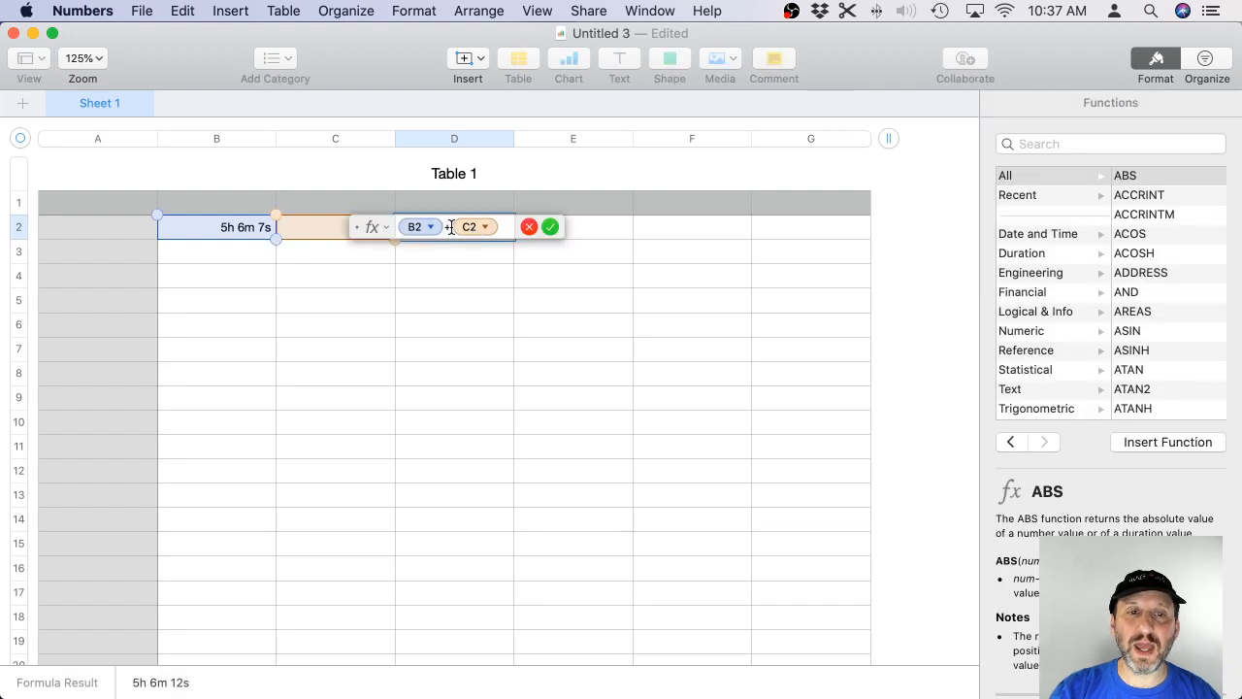
{"action": "left_click", "coordinate": [439, 227]}
{"action": "left_click", "coordinate": [448, 228]}
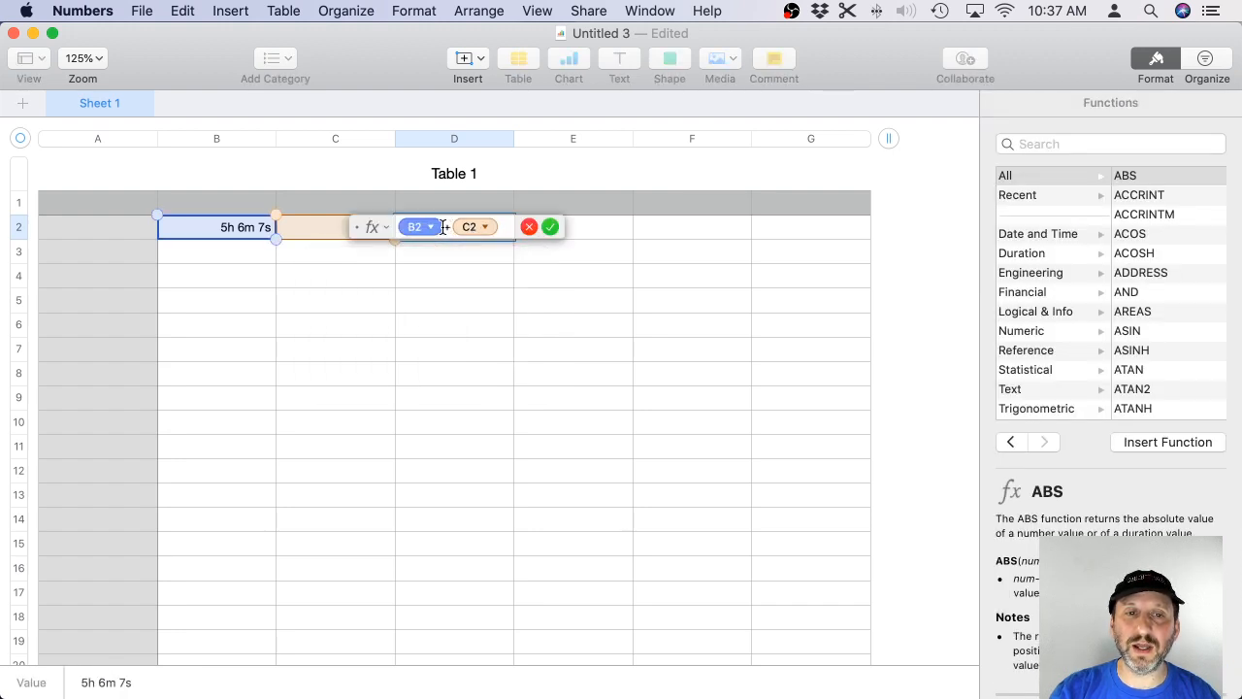
{"action": "left_click", "coordinate": [442, 227]}
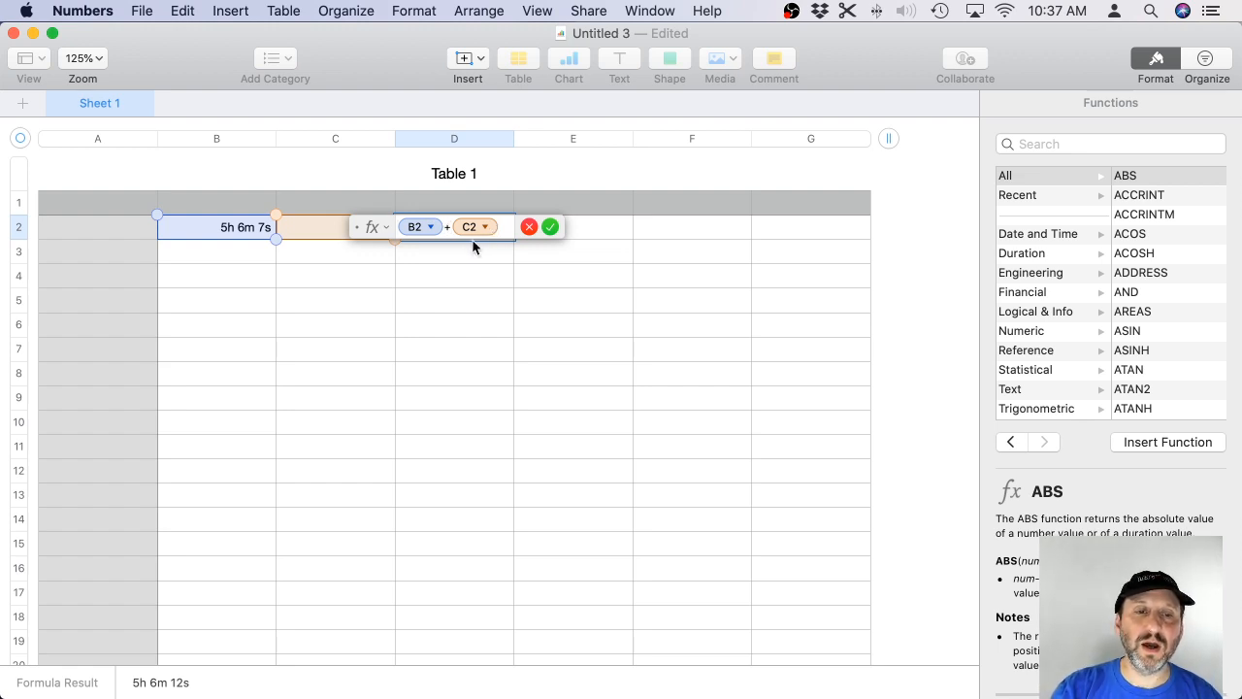
{"action": "key", "text": "Left"}
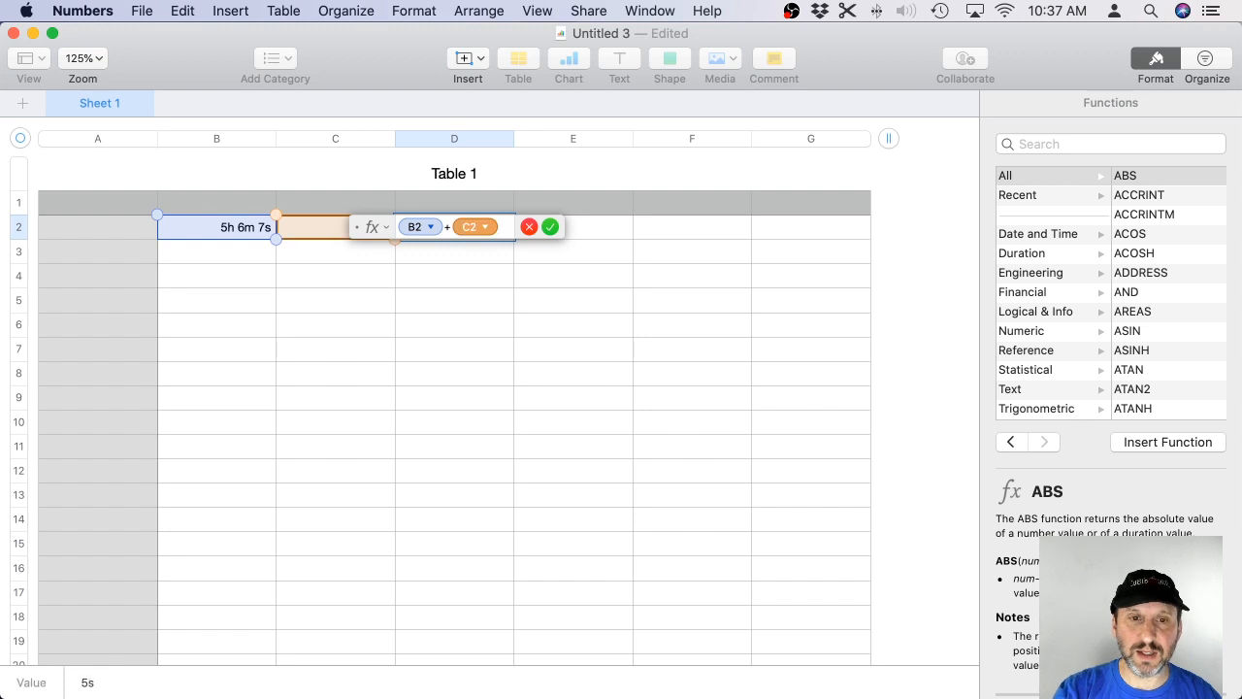
{"action": "left_click", "coordinate": [548, 227]}
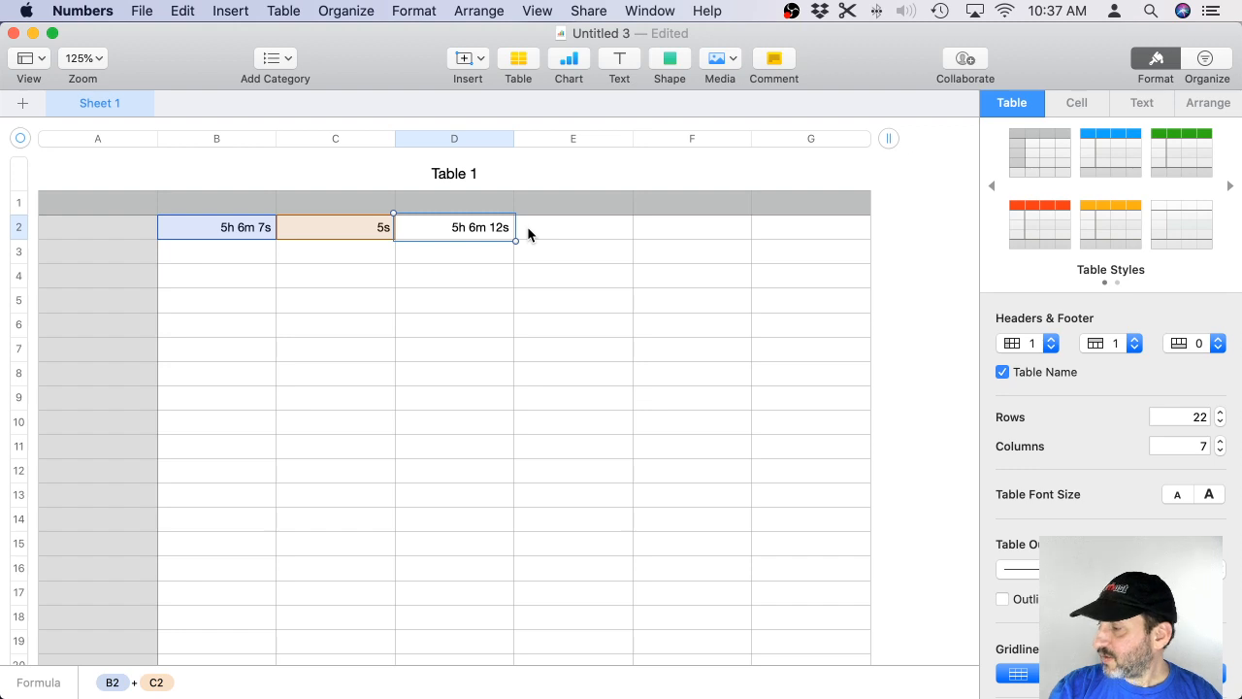
Switch to Safari and search the web for "macmost numbers invoice".
{"action": "mouse_move", "coordinate": [406, 691]}
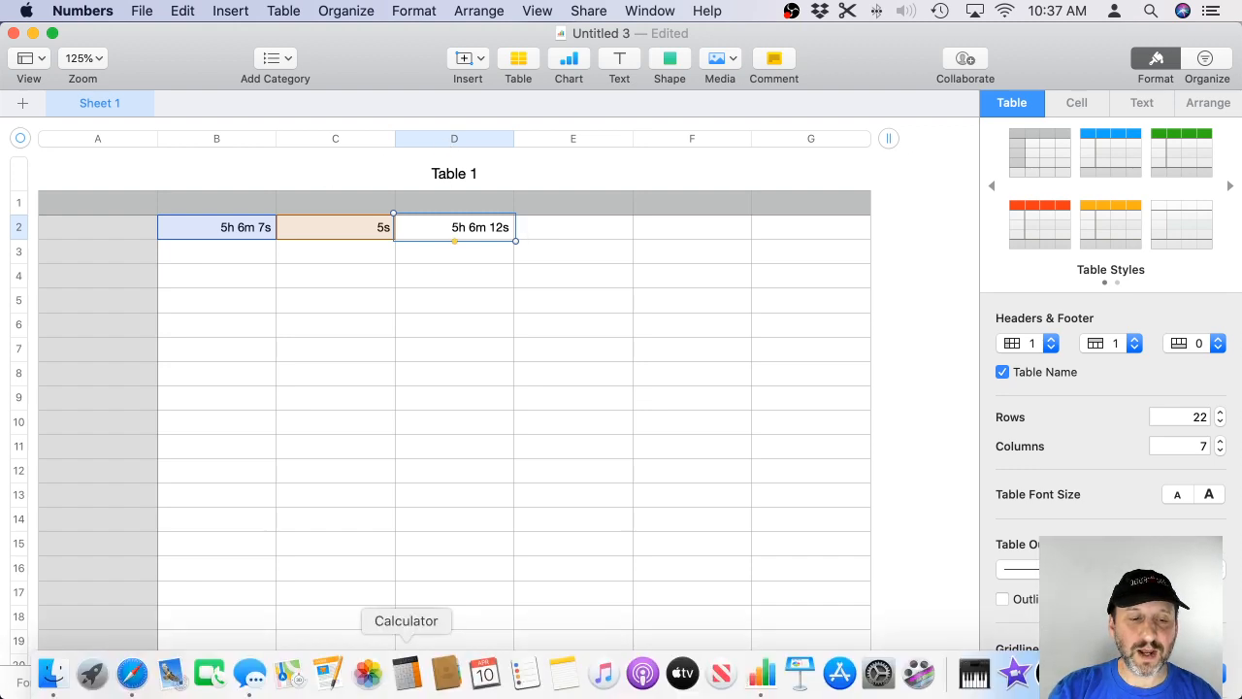
{"action": "left_click", "coordinate": [132, 673]}
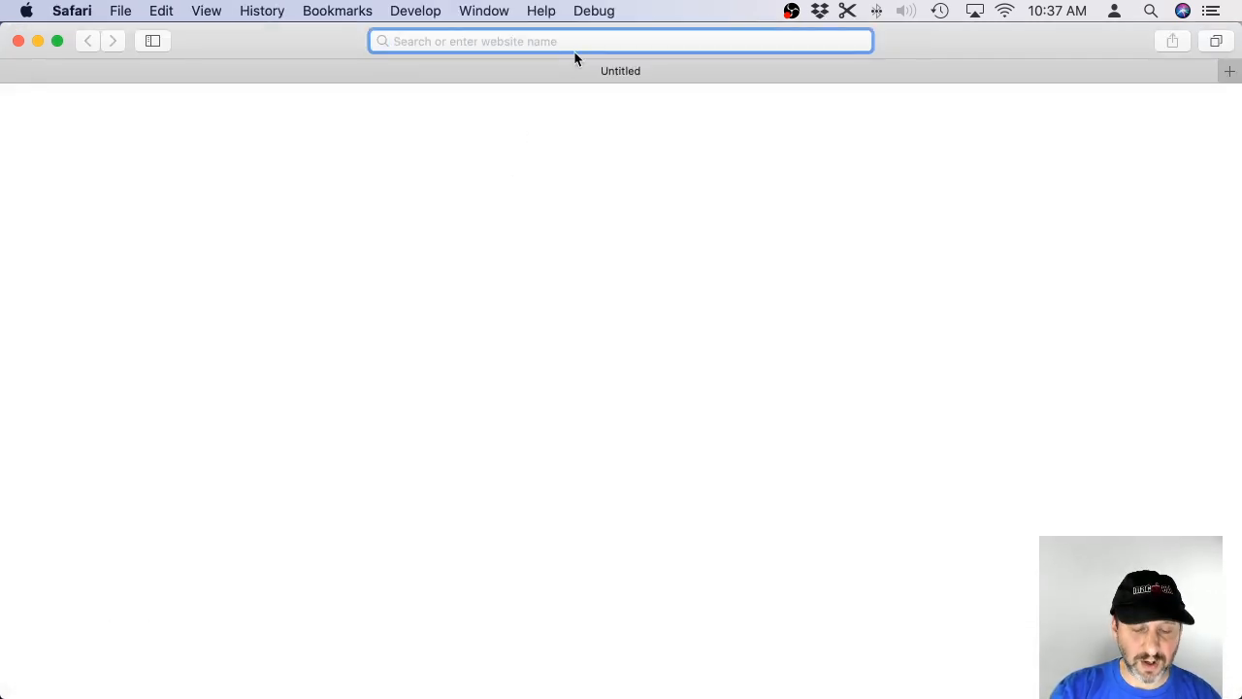
{"action": "type", "text": "macmost numbers invoice"}
{"action": "key", "text": "Return"}
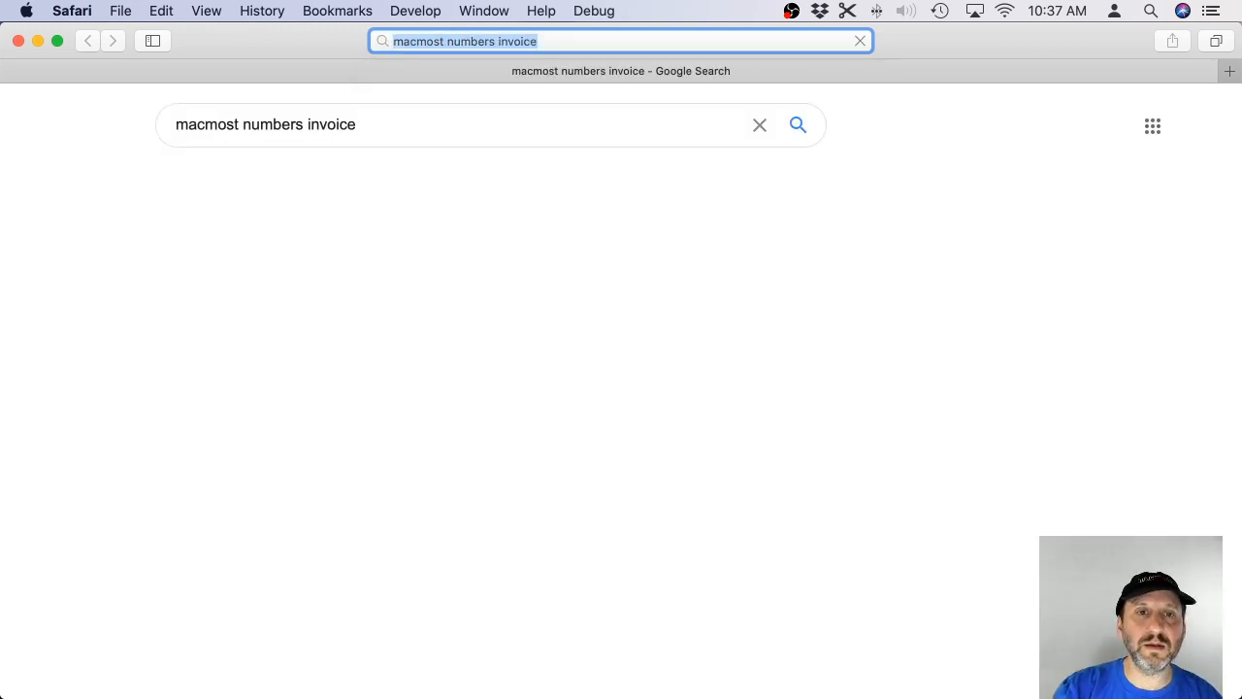
Open the MacMost result "Creating a Billing and Invoicing System In Numbers" and look through the tutorial page.
{"action": "scroll", "coordinate": [334, 364], "scroll_direction": "down", "scroll_amount": 3}
{"action": "scroll", "coordinate": [334, 364], "scroll_direction": "down", "scroll_amount": 5}
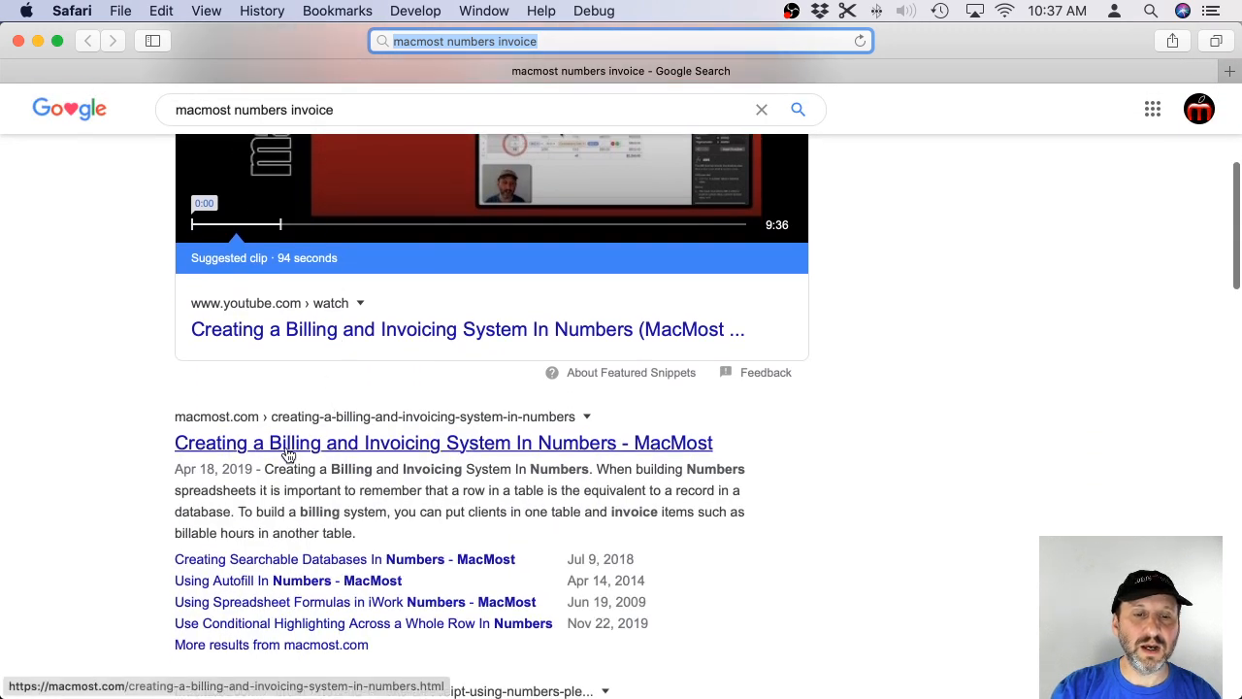
{"action": "left_click", "coordinate": [288, 451]}
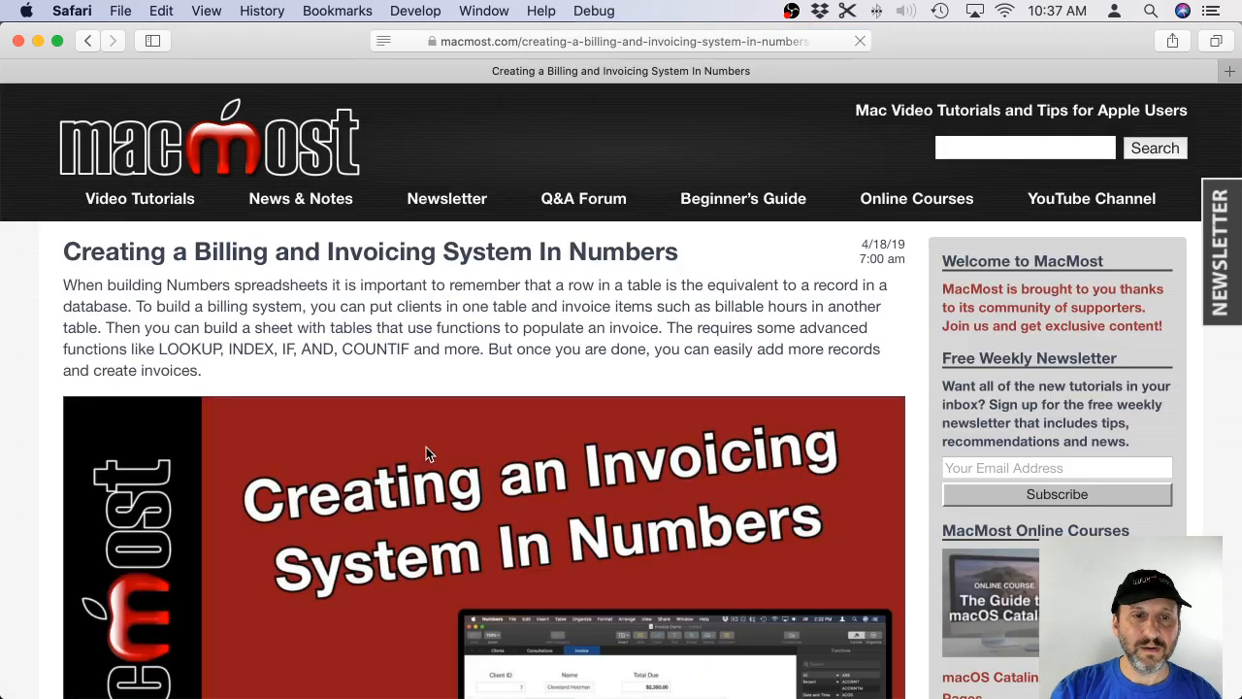
{"action": "scroll", "coordinate": [425, 453], "scroll_direction": "down", "scroll_amount": 10}
{"action": "scroll", "coordinate": [426, 453], "scroll_direction": "up", "scroll_amount": 6}
{"action": "scroll", "coordinate": [426, 453], "scroll_direction": "up", "scroll_amount": 3}
{"action": "scroll", "coordinate": [426, 453], "scroll_direction": "down", "scroll_amount": 2}
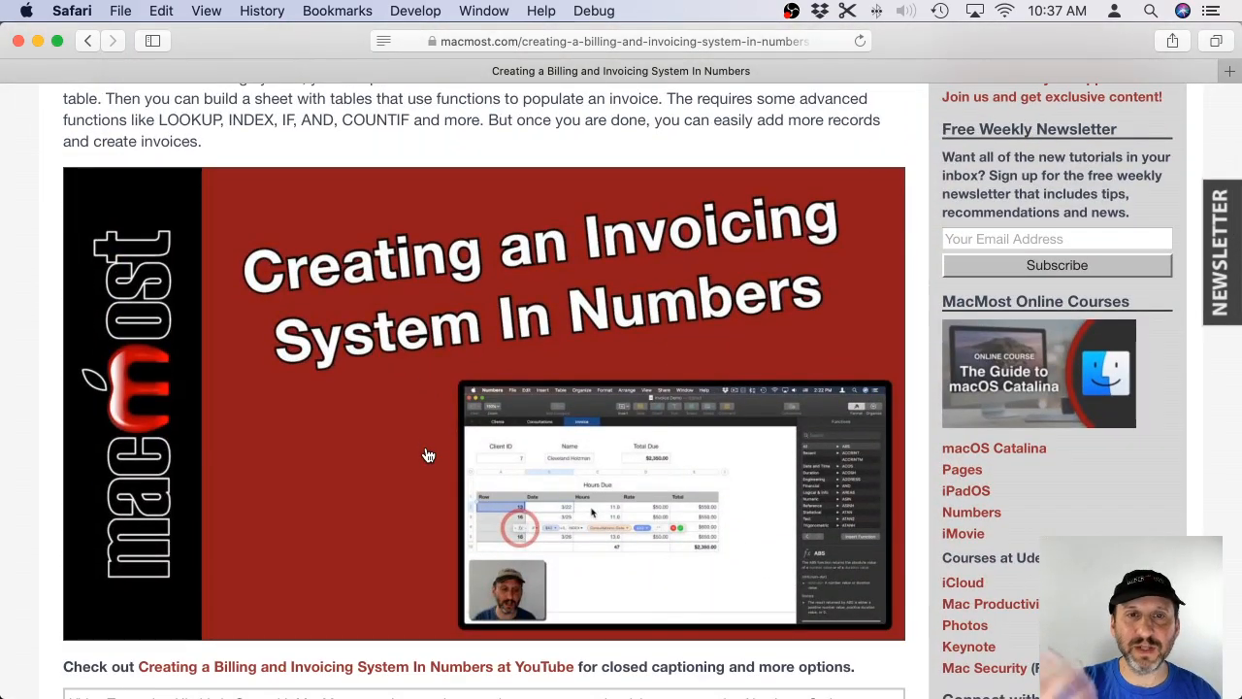
Look over the transcript and sample file link on the invoicing tutorial page, and switch back to Numbers.
{"action": "scroll", "coordinate": [428, 455], "scroll_direction": "down", "scroll_amount": 5}
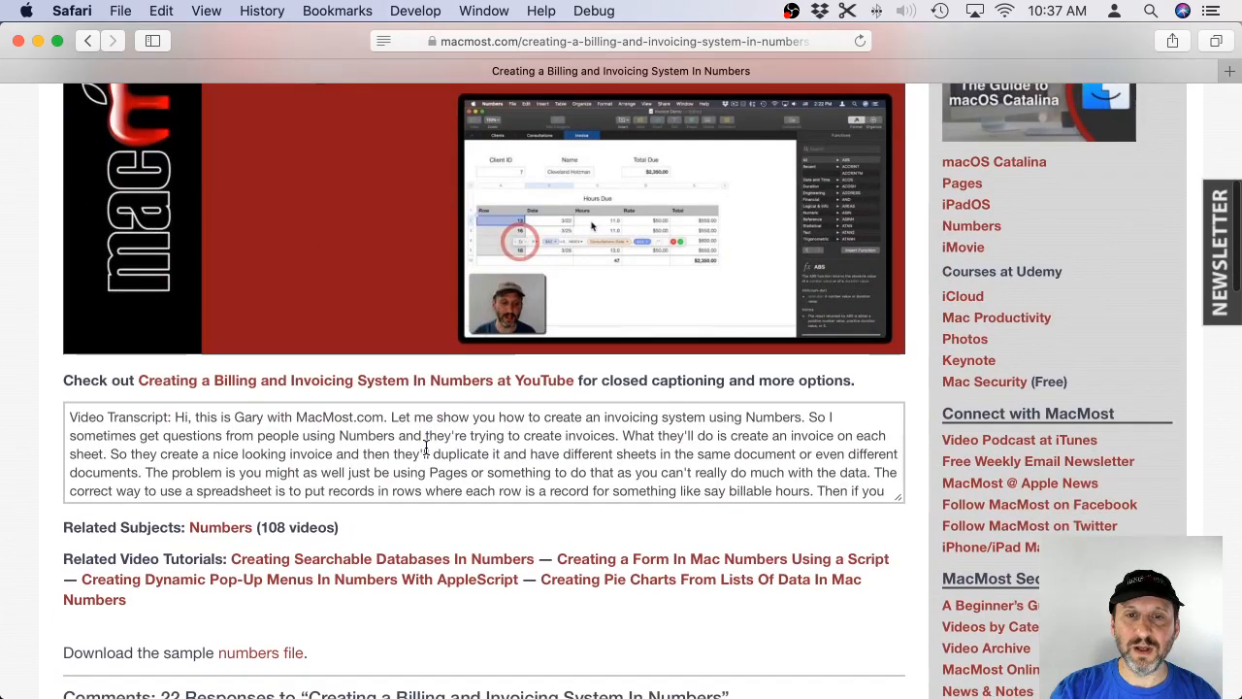
{"action": "scroll", "coordinate": [494, 284], "scroll_direction": "up", "scroll_amount": 4}
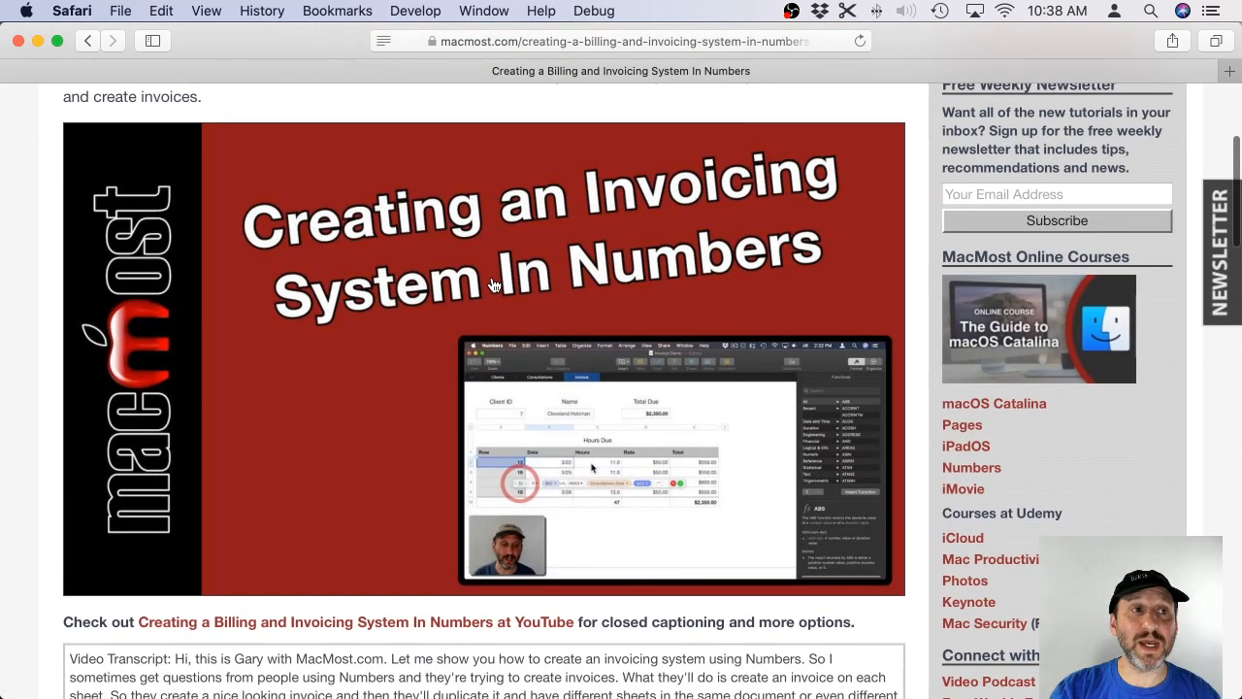
{"action": "key", "text": "super+Tab"}
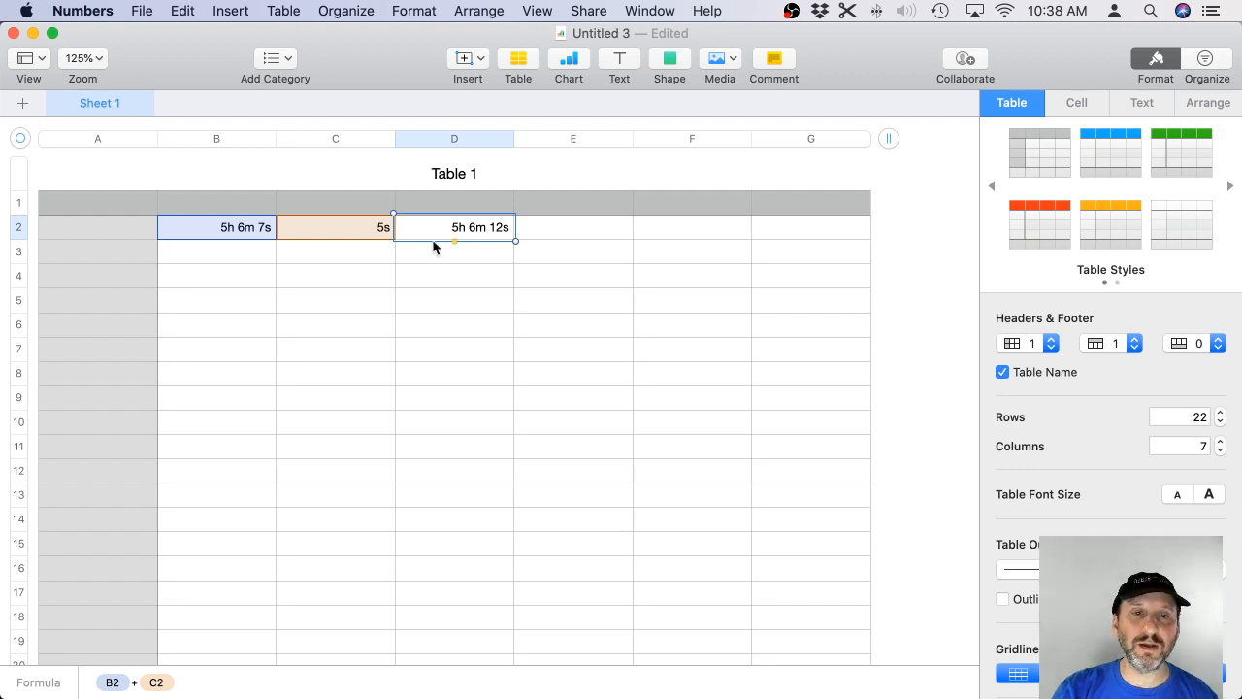
Open the formula in cell D2 to inspect its references, and leave it without changes.
{"action": "double_click", "coordinate": [475, 231]}
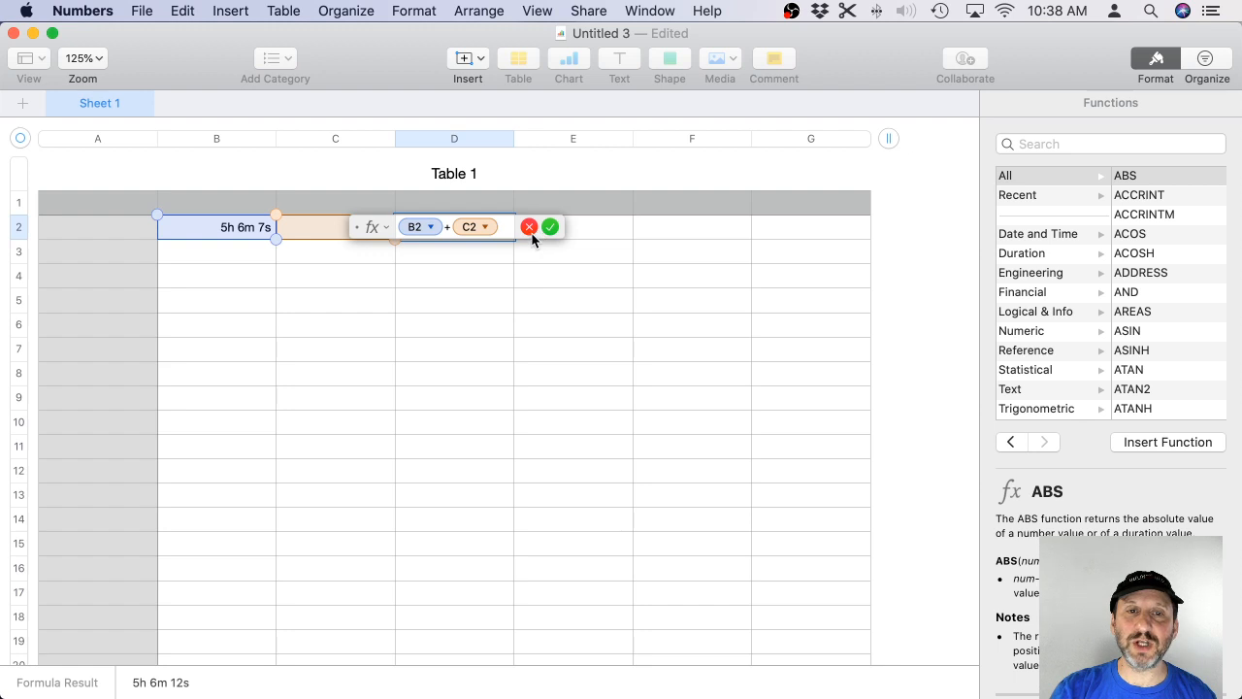
{"action": "left_click", "coordinate": [528, 227]}
{"action": "double_click", "coordinate": [467, 233]}
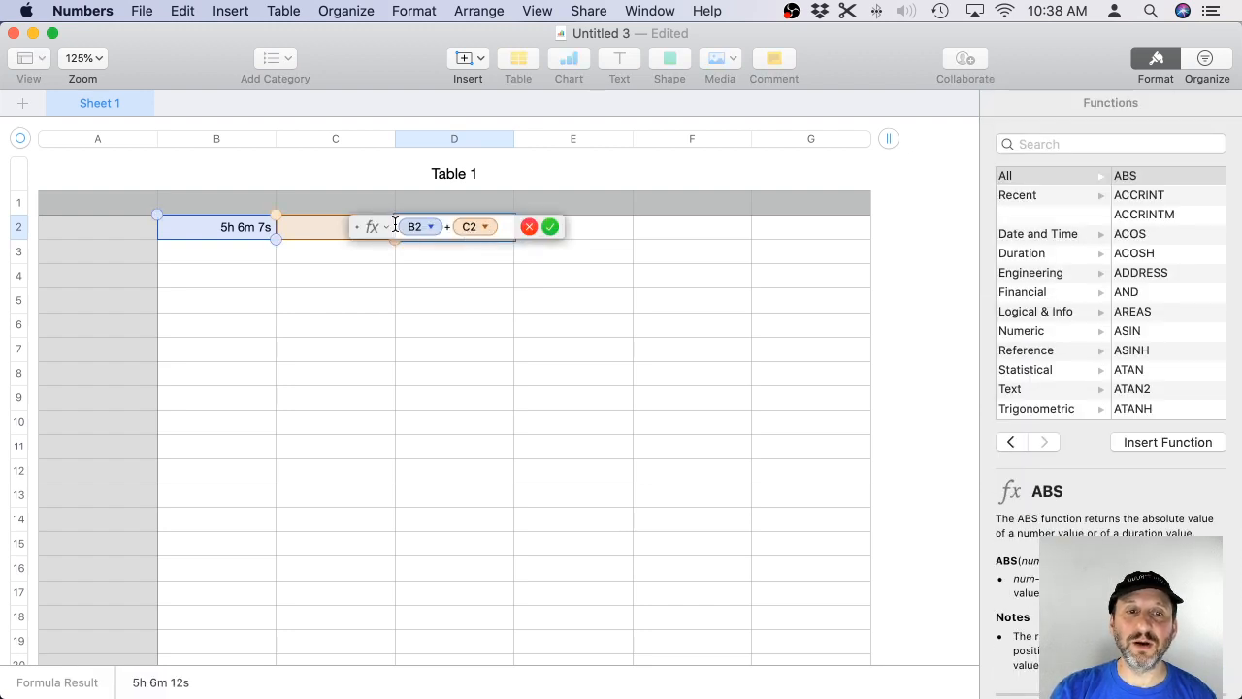
{"action": "left_click", "coordinate": [525, 228]}
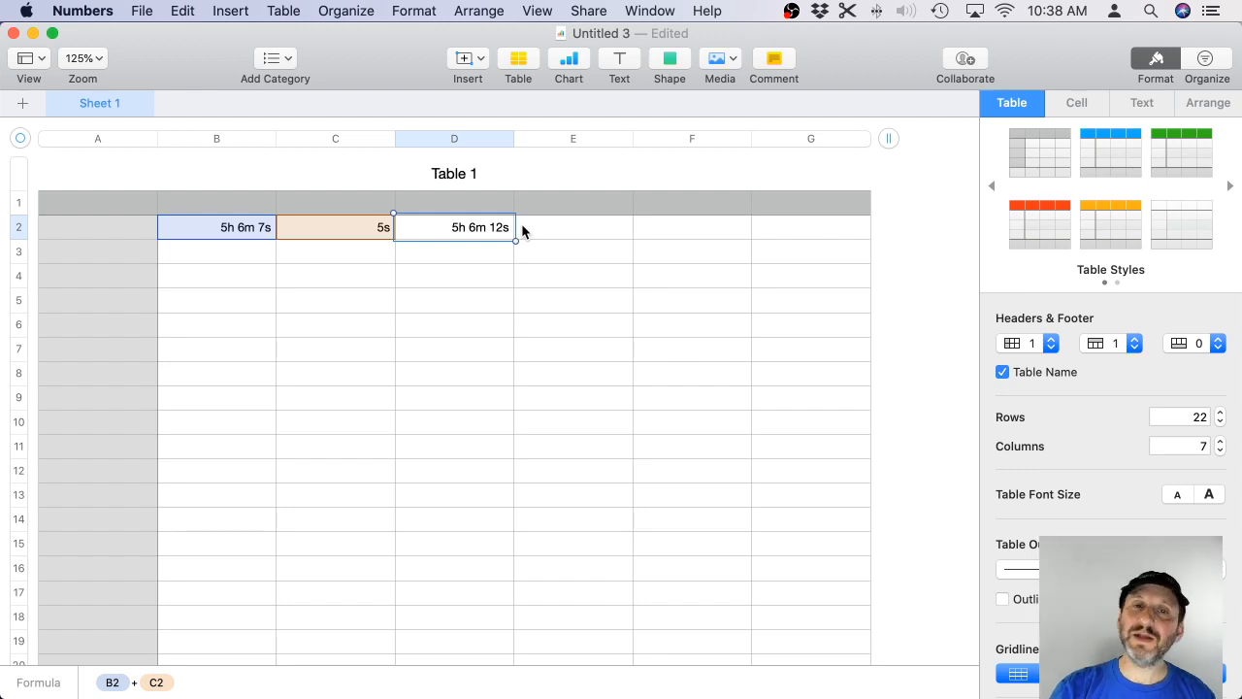
Open cell D2's formula and browse the complete list of available functions.
{"action": "double_click", "coordinate": [477, 231]}
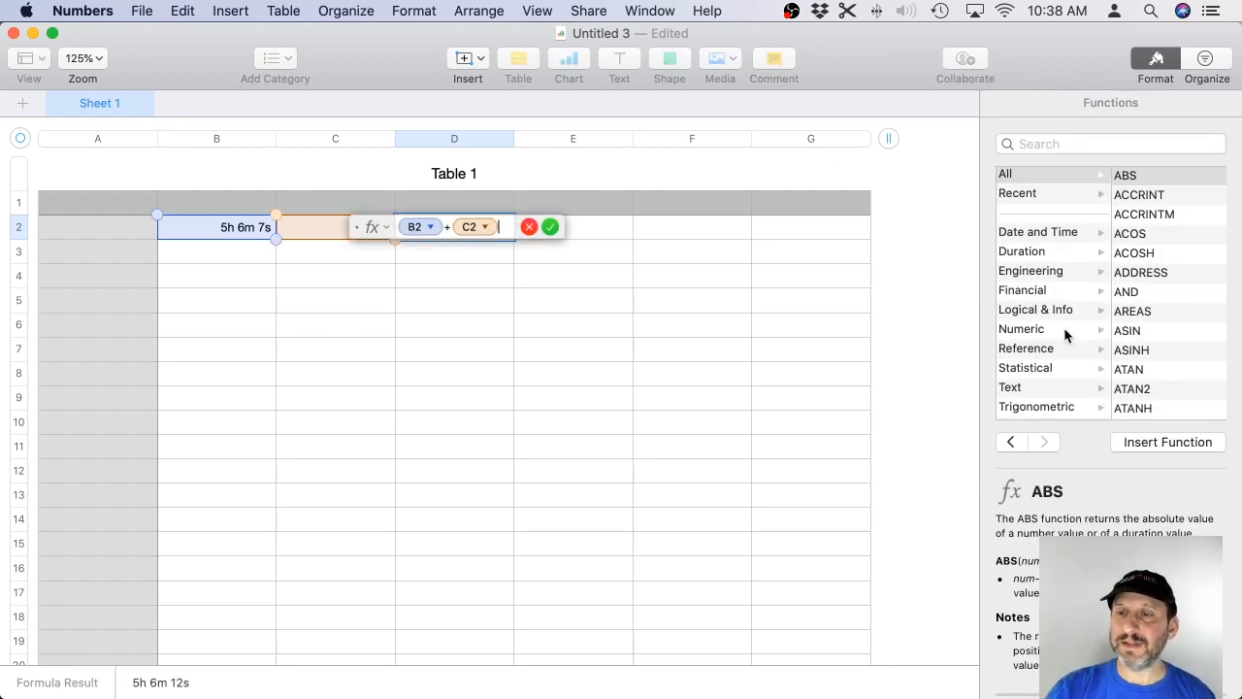
{"action": "scroll", "coordinate": [1157, 345], "scroll_direction": "down", "scroll_amount": 5}
{"action": "scroll", "coordinate": [1157, 345], "scroll_direction": "down", "scroll_amount": 15}
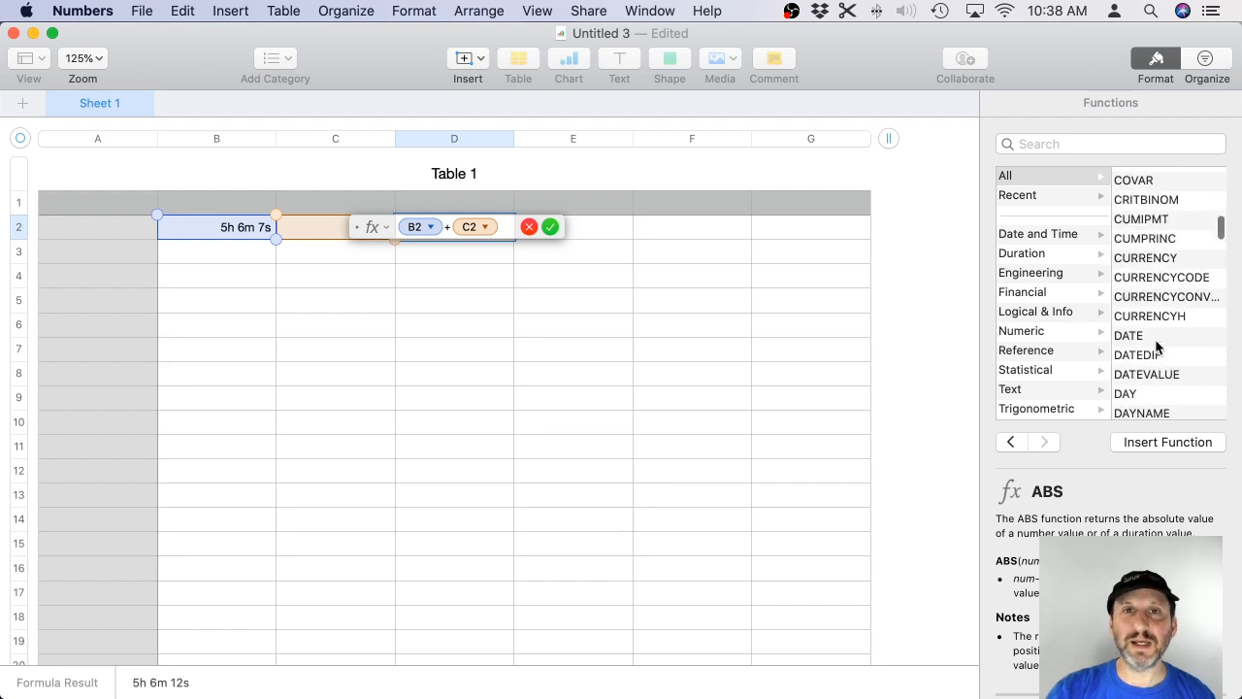
{"action": "scroll", "coordinate": [1157, 345], "scroll_direction": "down", "scroll_amount": 15}
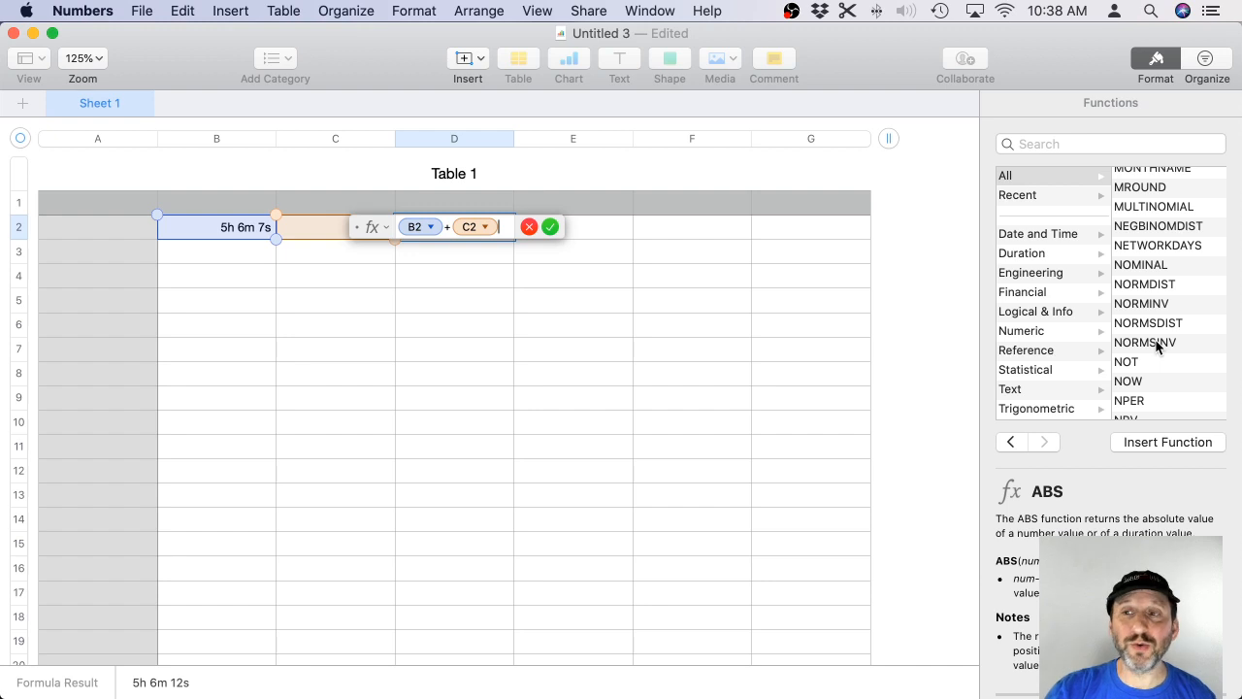
{"action": "scroll", "coordinate": [1157, 347], "scroll_direction": "up", "scroll_amount": 20}
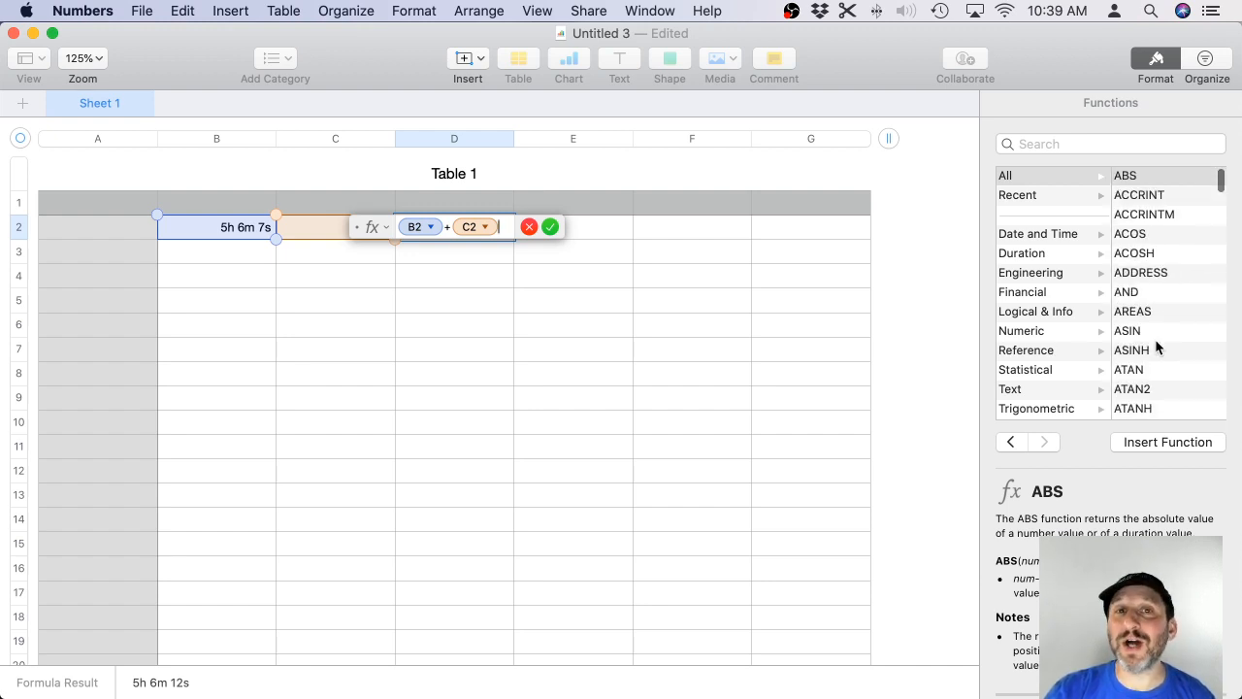
{"action": "left_click", "coordinate": [1001, 180]}
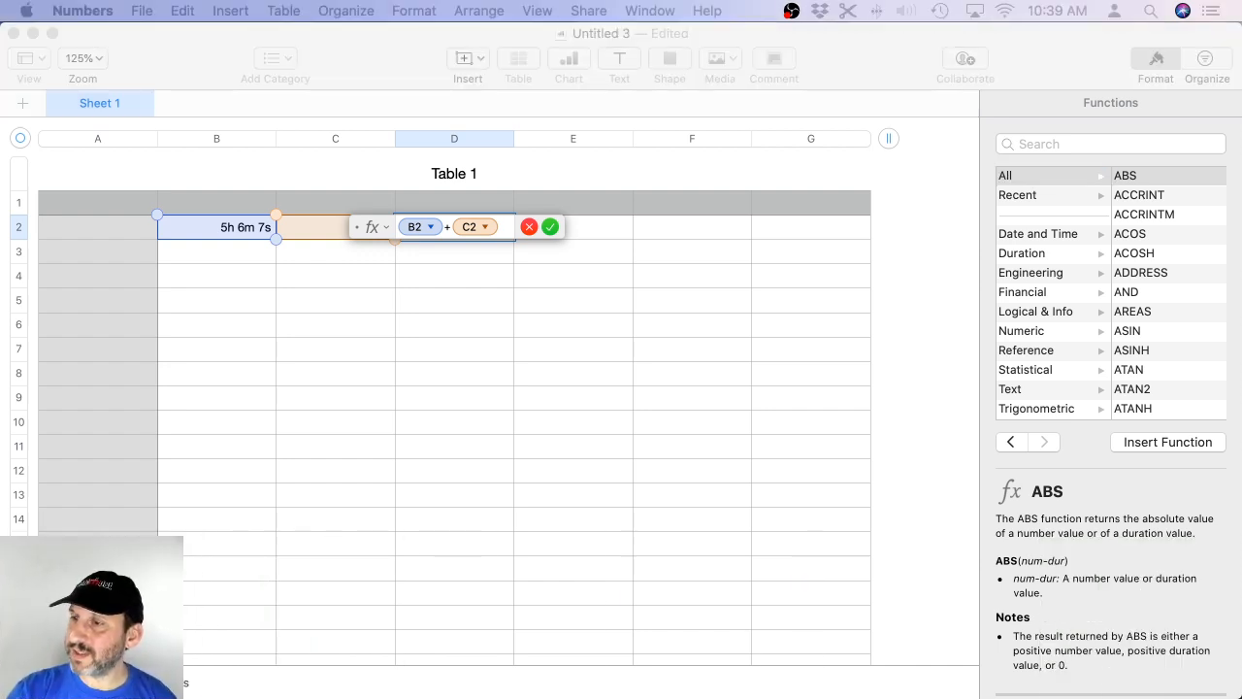
{"action": "left_click", "coordinate": [976, 126]}
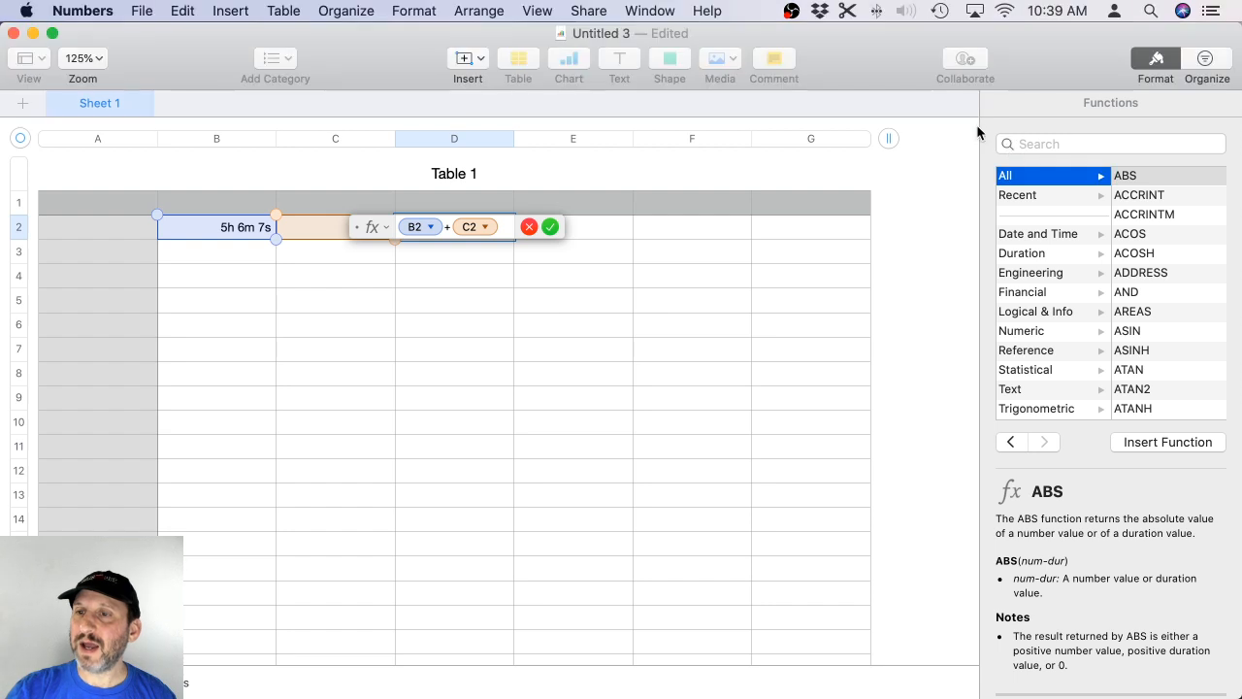
{"action": "scroll", "coordinate": [1128, 236], "scroll_direction": "down", "scroll_amount": 5}
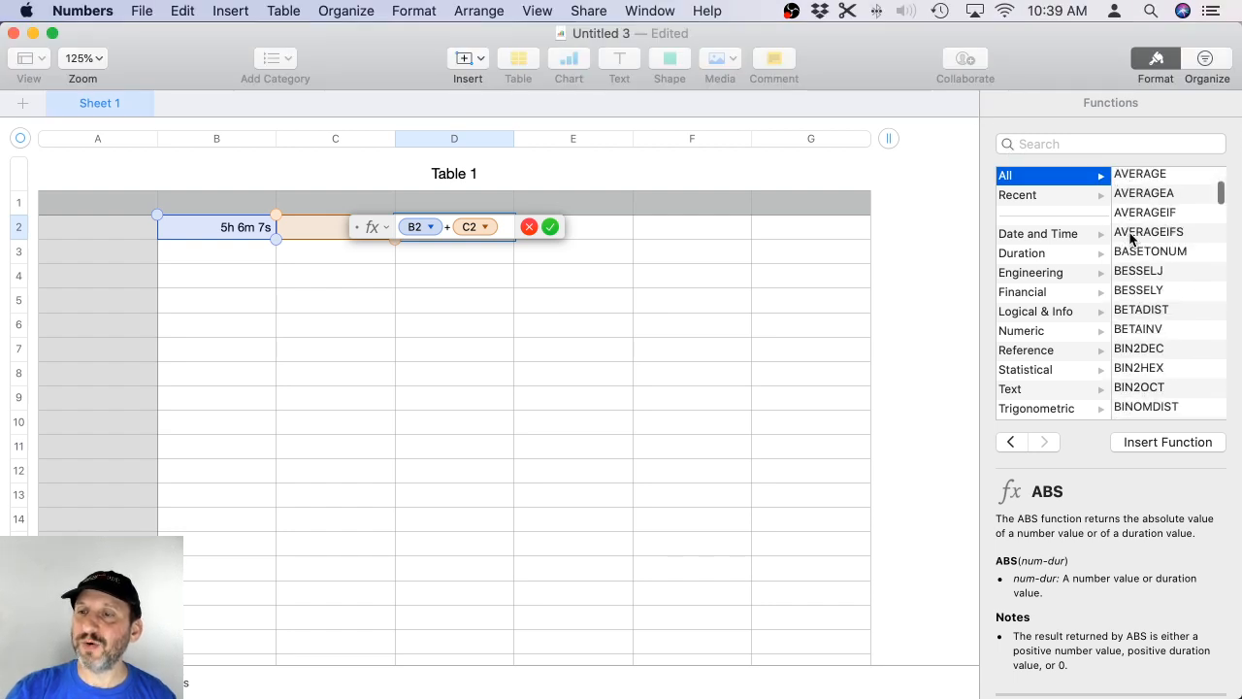
{"action": "scroll", "coordinate": [1132, 238], "scroll_direction": "up", "scroll_amount": 5}
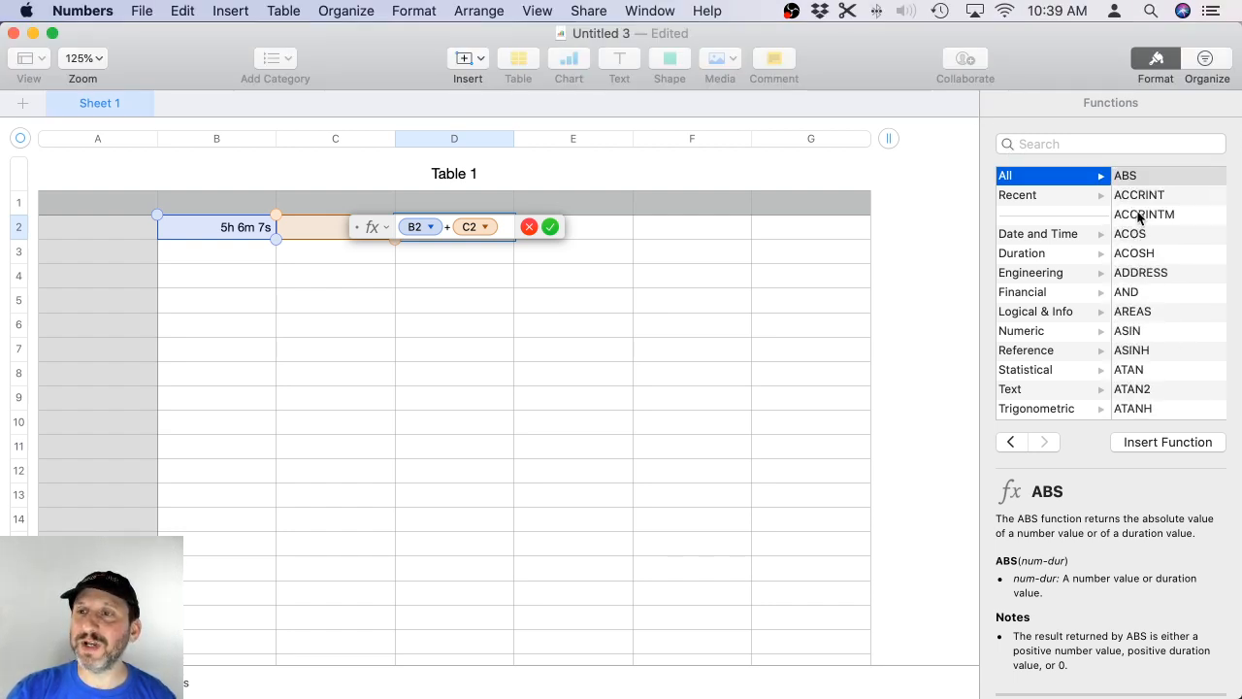
View the descriptions of the ACCRINT, ACCRINTM, ACOS, ACOSH and ADDRESS functions one after another.
{"action": "left_click", "coordinate": [1133, 196]}
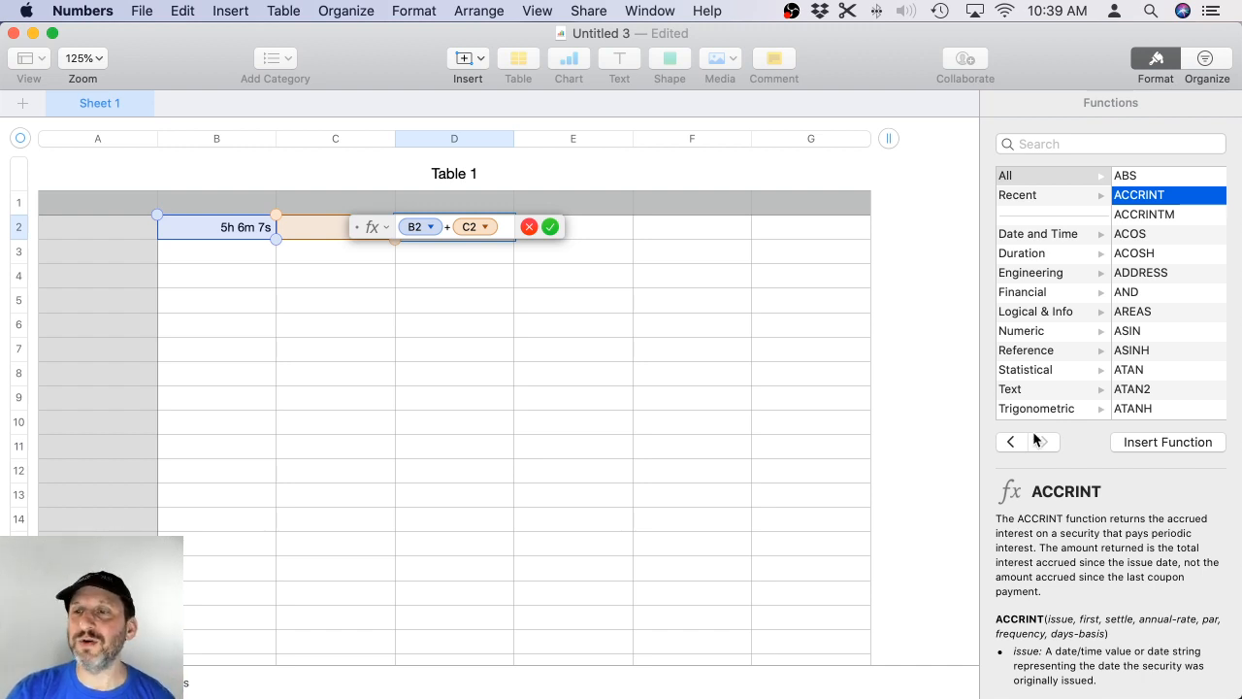
{"action": "left_click", "coordinate": [1161, 216]}
{"action": "left_click", "coordinate": [1130, 237]}
{"action": "left_click", "coordinate": [1135, 254]}
{"action": "left_click", "coordinate": [1139, 272]}
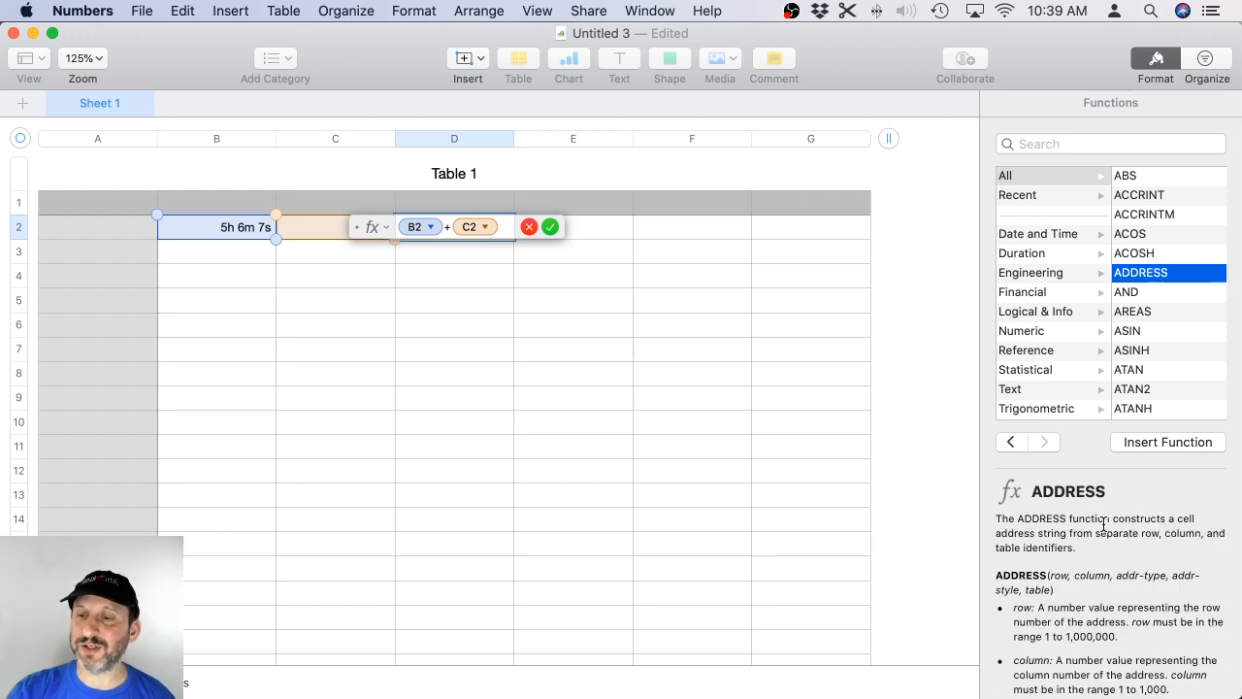
Read through the ADDRESS function's arguments and examples, and browse further down the function list.
{"action": "scroll", "coordinate": [1152, 315], "scroll_direction": "down", "scroll_amount": 5}
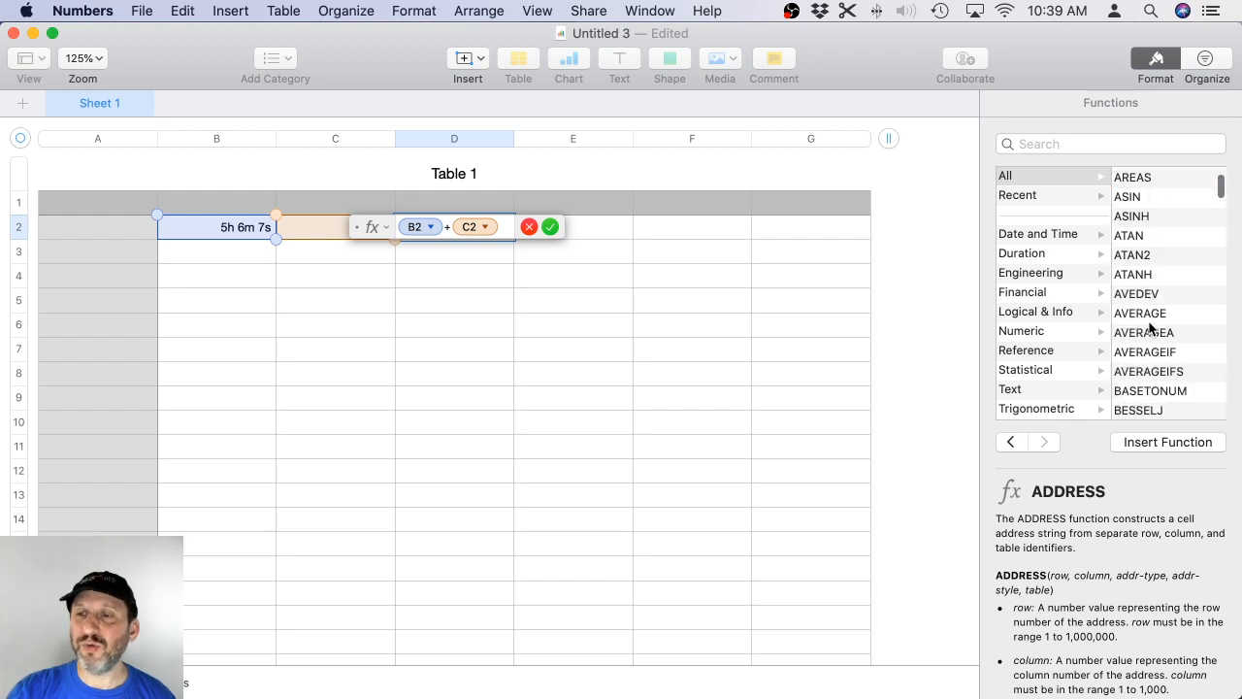
{"action": "scroll", "coordinate": [1151, 325], "scroll_direction": "up", "scroll_amount": 5}
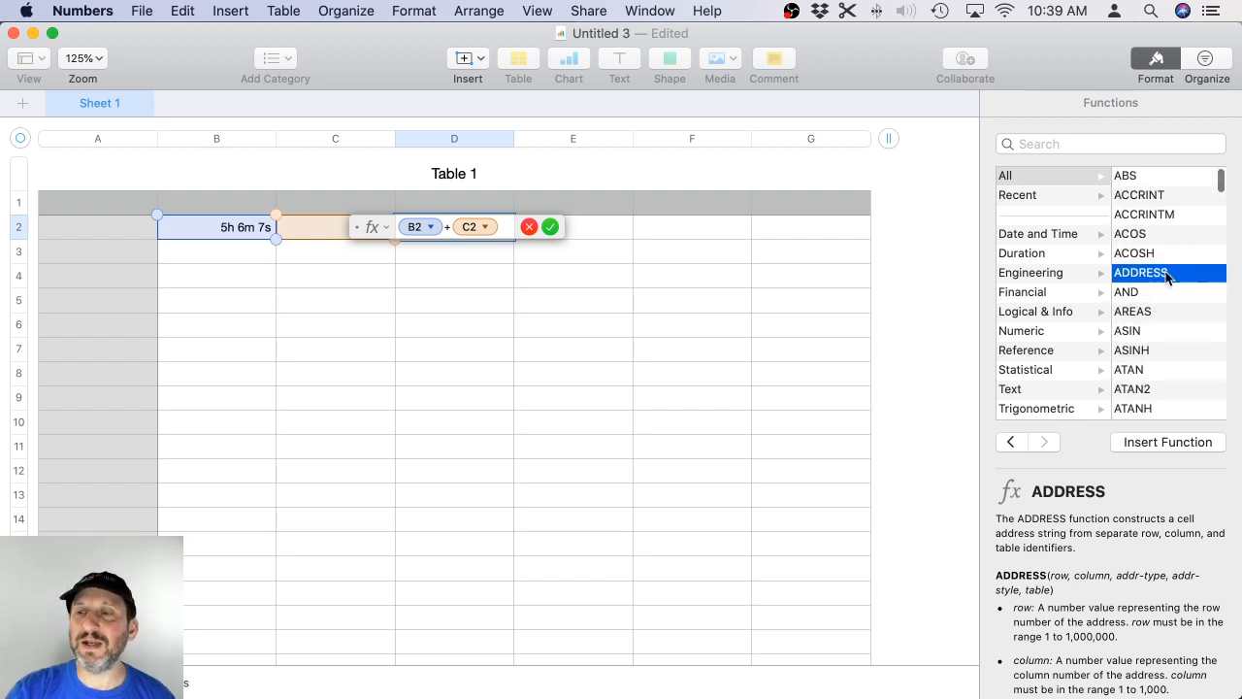
{"action": "scroll", "coordinate": [1168, 311], "scroll_direction": "down", "scroll_amount": 6}
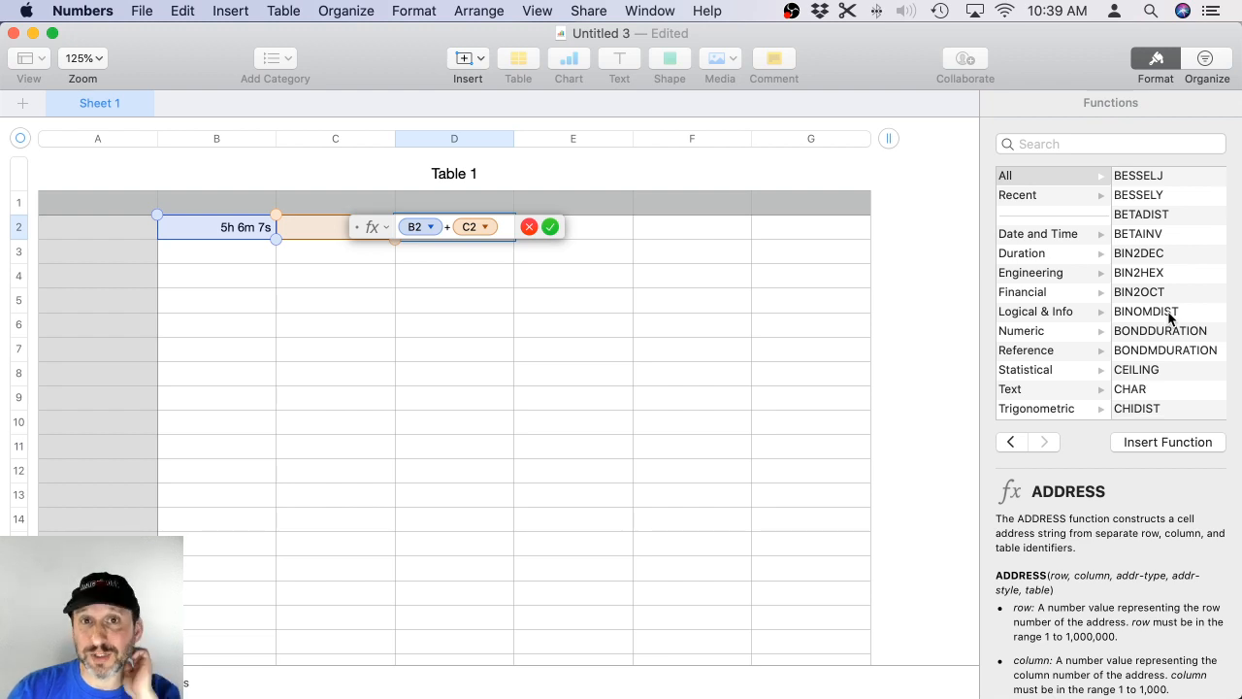
{"action": "scroll", "coordinate": [1102, 677], "scroll_direction": "down", "scroll_amount": 10}
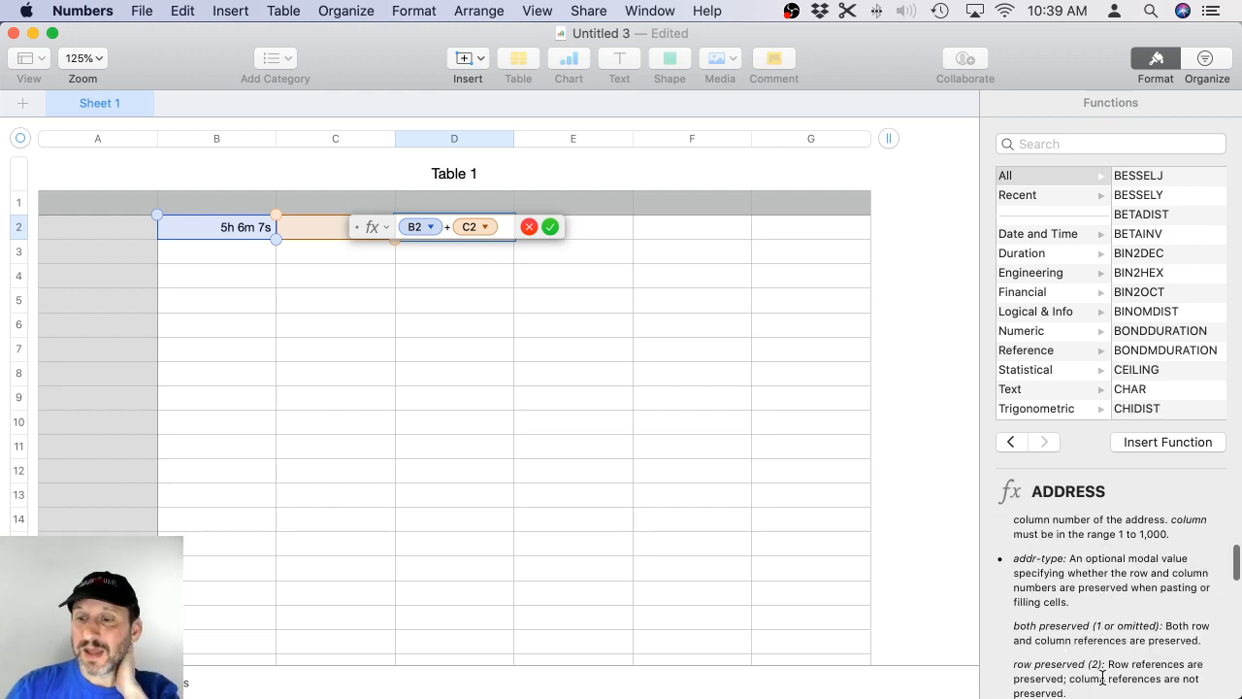
{"action": "scroll", "coordinate": [1103, 683], "scroll_direction": "down", "scroll_amount": 2}
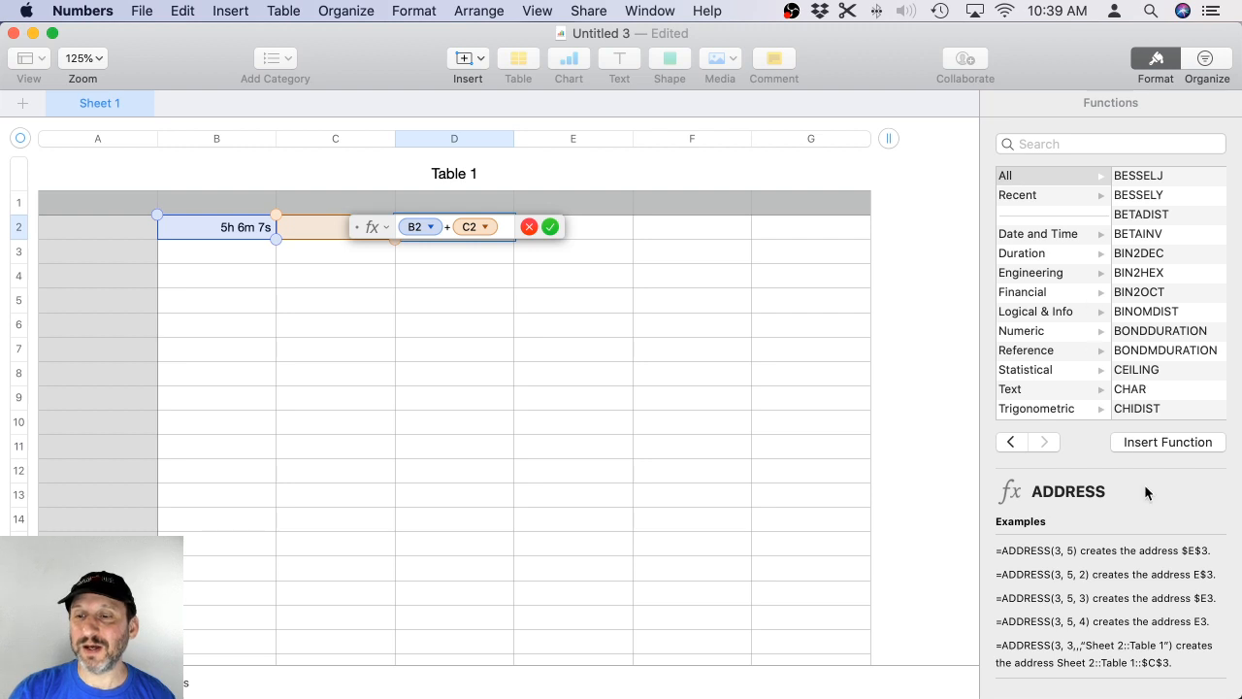
{"action": "scroll", "coordinate": [1137, 617], "scroll_direction": "up", "scroll_amount": 10}
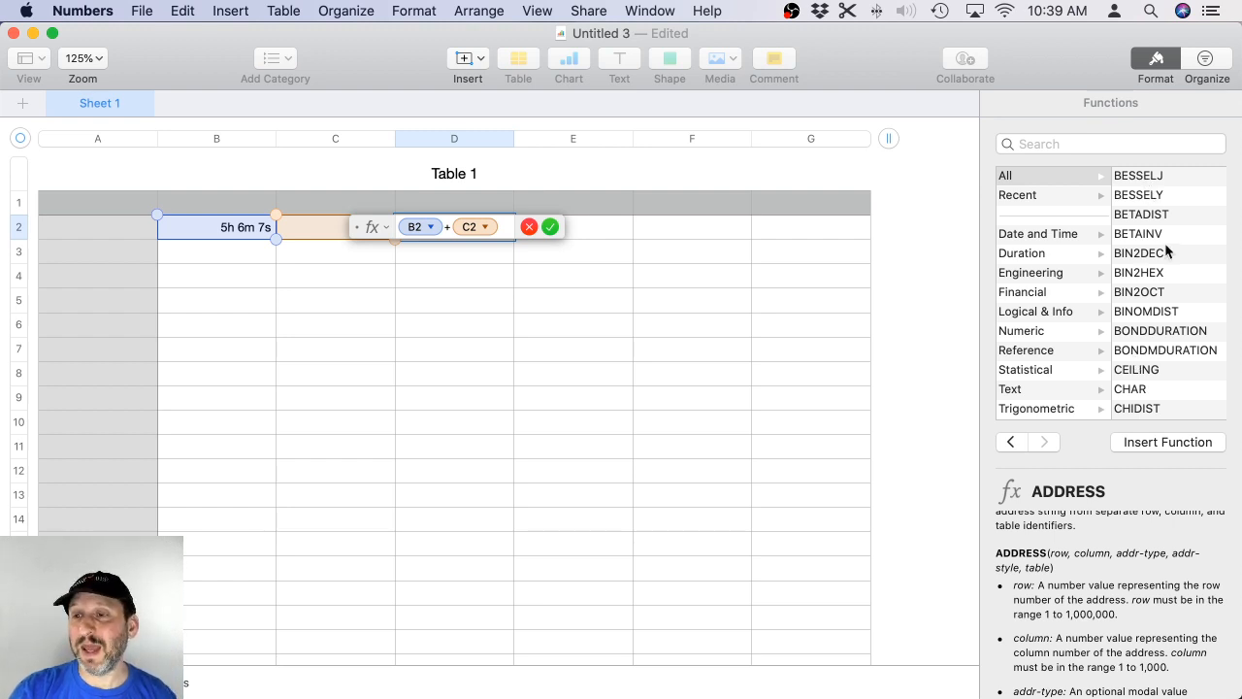
{"action": "scroll", "coordinate": [1150, 384], "scroll_direction": "down", "scroll_amount": 3}
{"action": "scroll", "coordinate": [1126, 685], "scroll_direction": "down", "scroll_amount": 10}
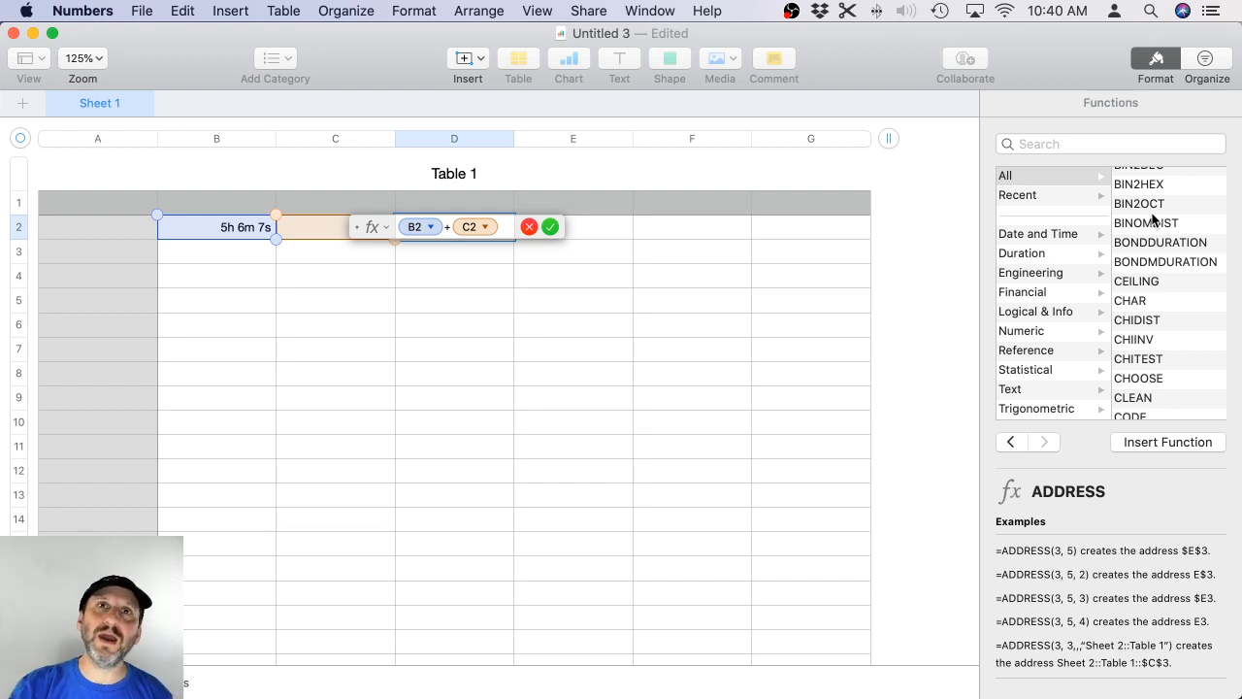
Examine how header column A behaves when the table is scrolled sideways.
{"action": "left_click", "coordinate": [1055, 146]}
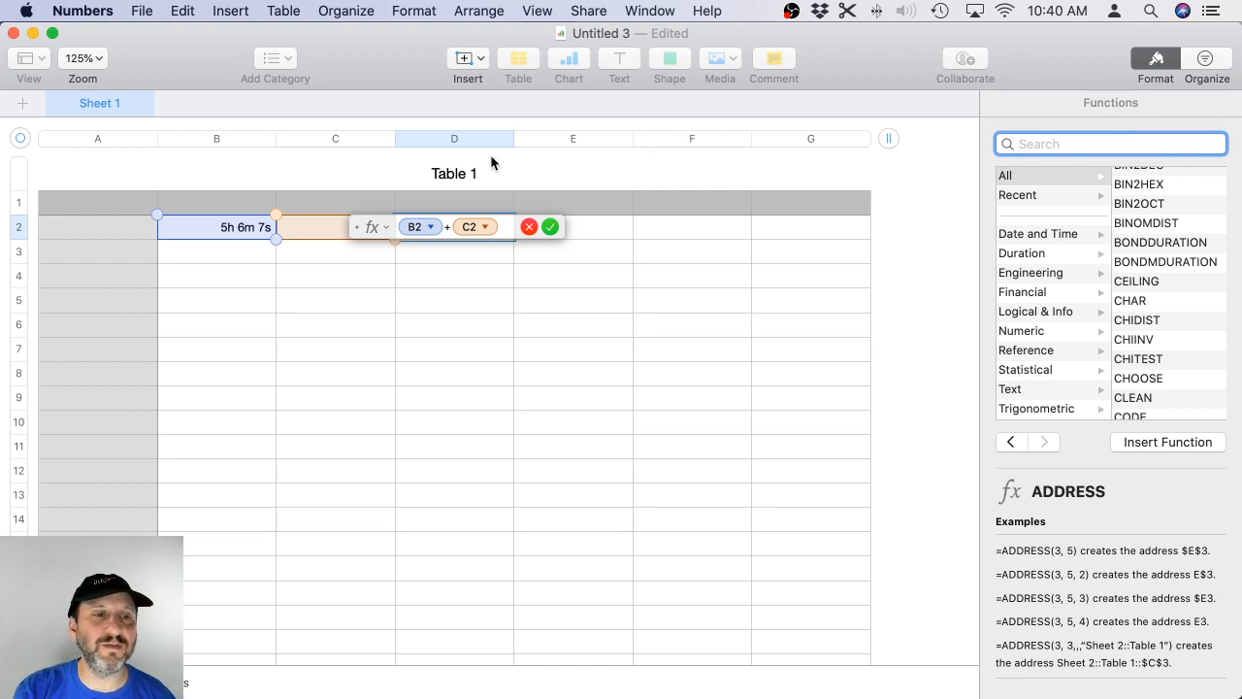
{"action": "scroll", "coordinate": [255, 393], "scroll_direction": "right", "scroll_amount": 10}
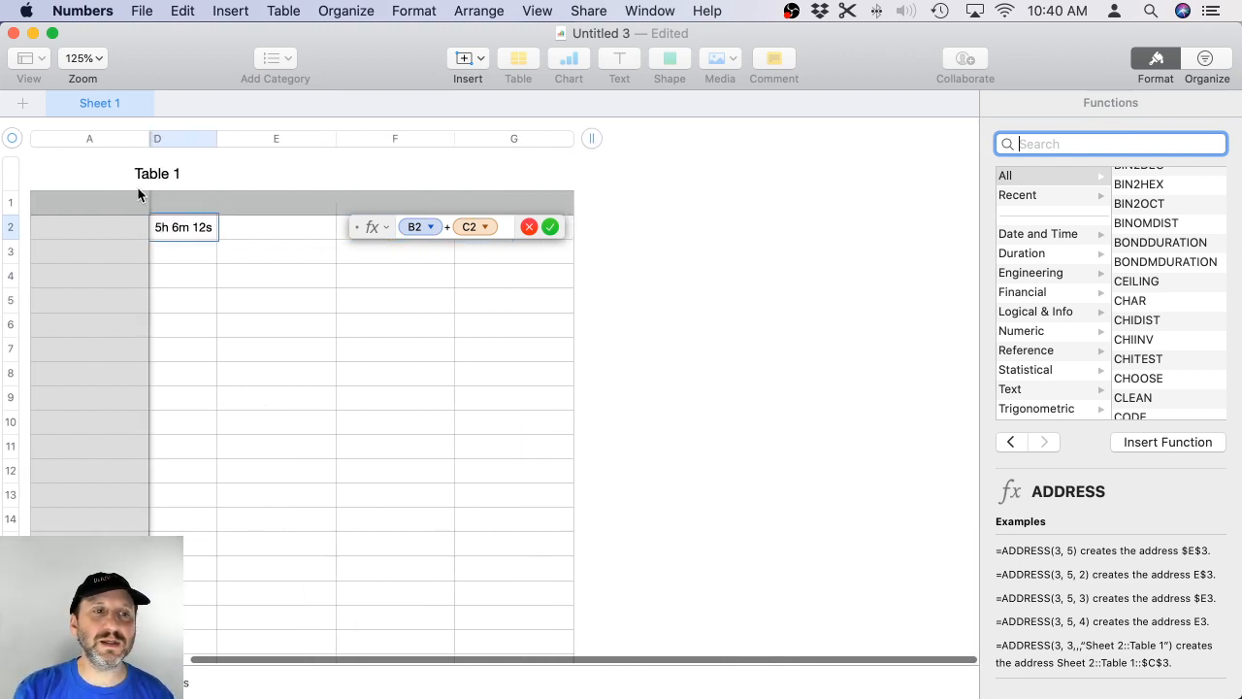
{"action": "scroll", "coordinate": [313, 312], "scroll_direction": "left", "scroll_amount": 3}
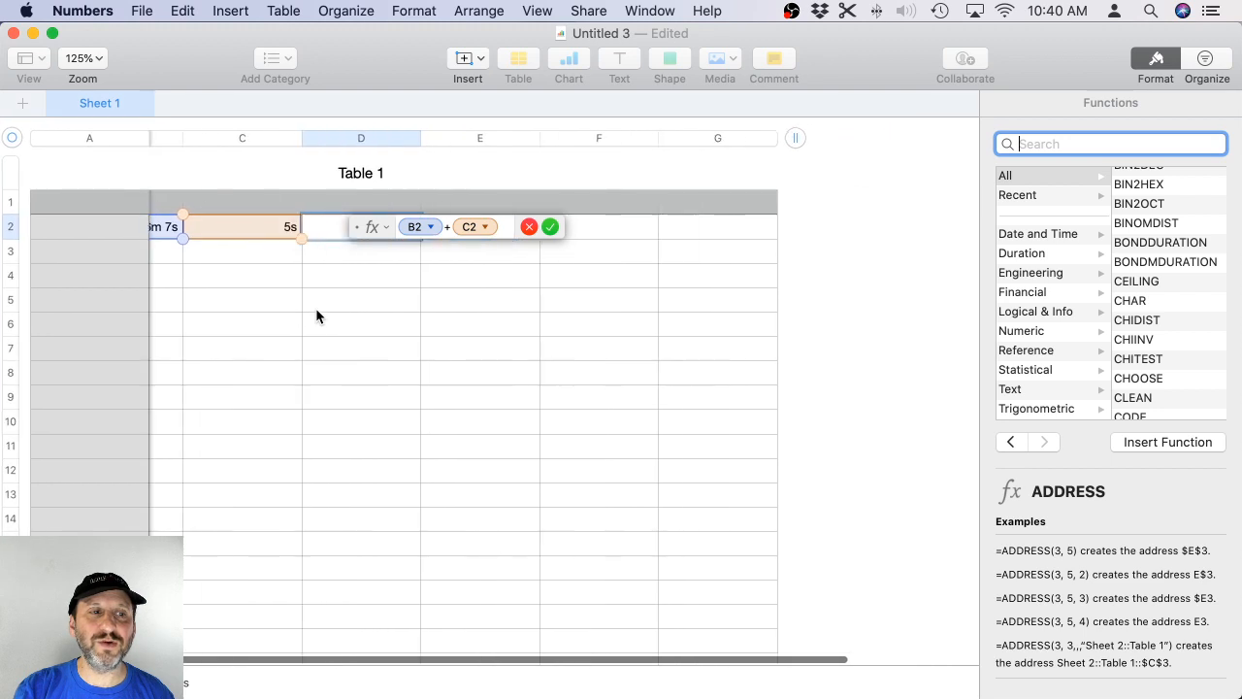
{"action": "scroll", "coordinate": [315, 308], "scroll_direction": "right", "scroll_amount": 1}
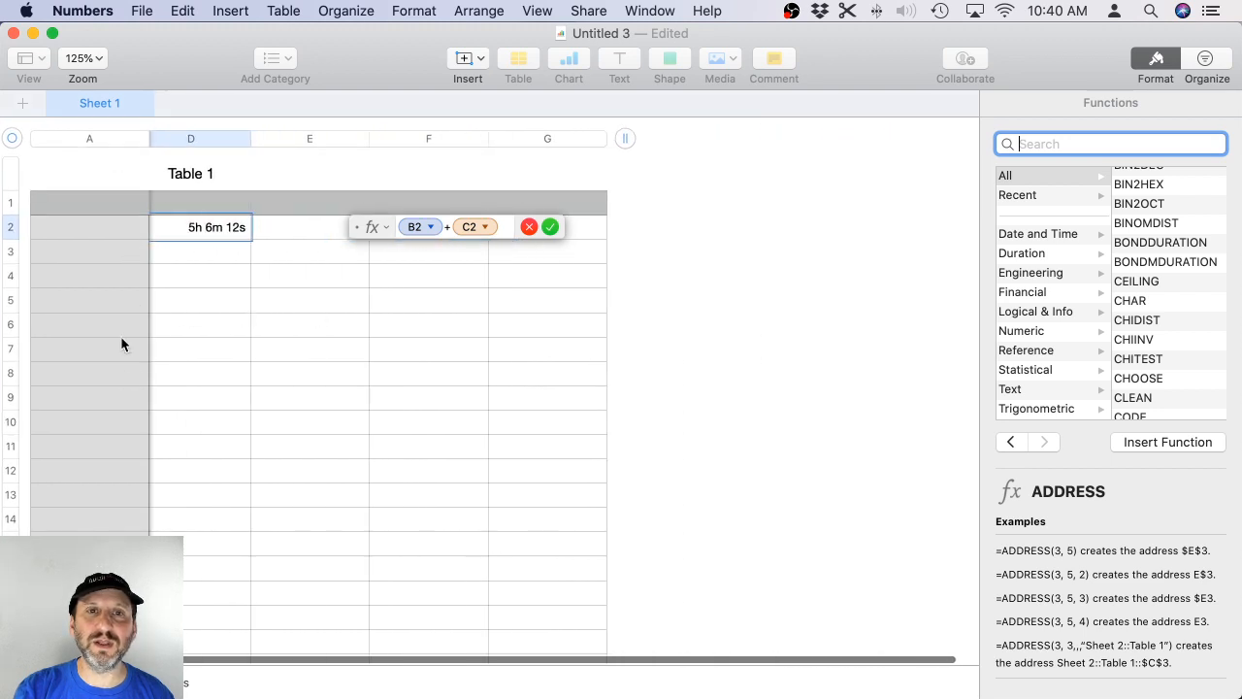
{"action": "scroll", "coordinate": [356, 320], "scroll_direction": "left", "scroll_amount": 5}
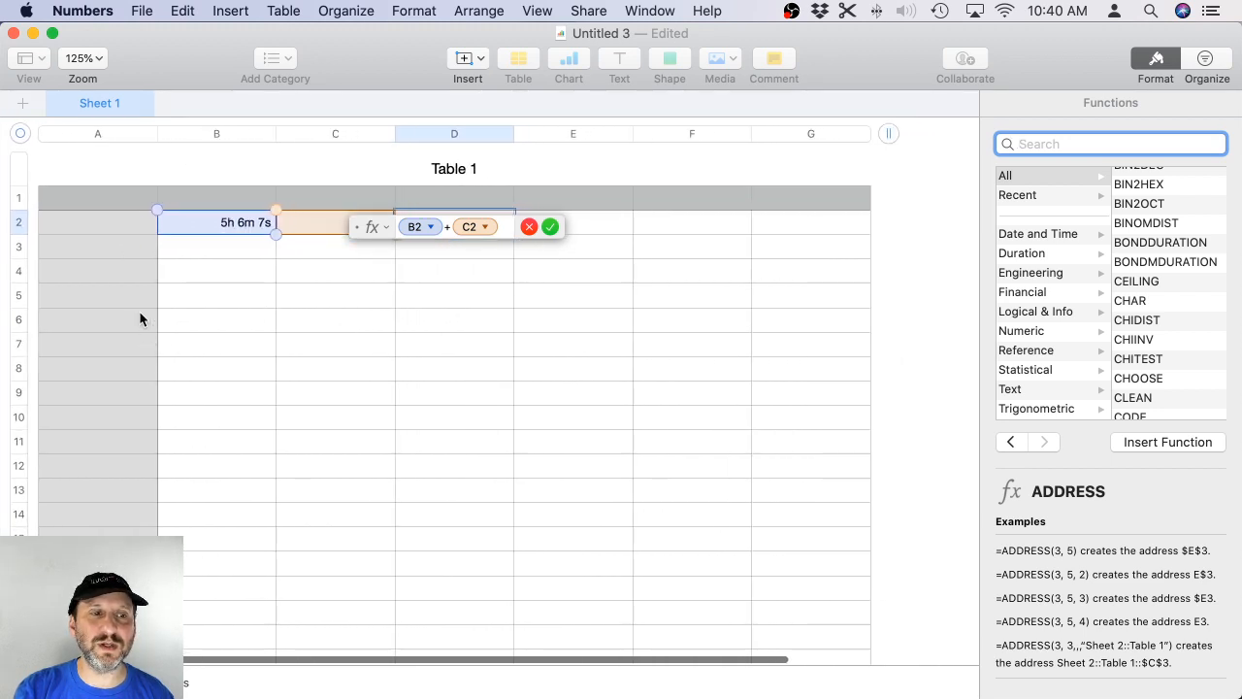
Search Help for "free" to locate the Freeze Header Columns command, and dismiss the search.
{"action": "left_click", "coordinate": [707, 11]}
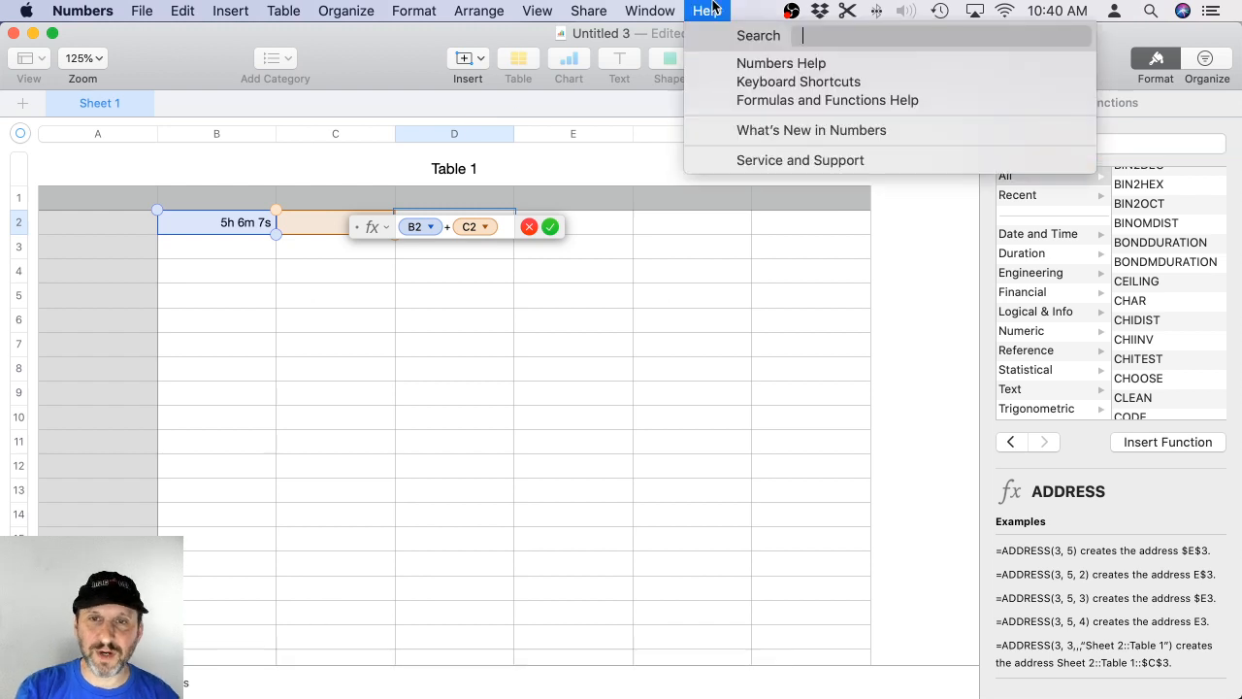
{"action": "type", "text": "free"}
{"action": "mouse_move", "coordinate": [912, 69]}
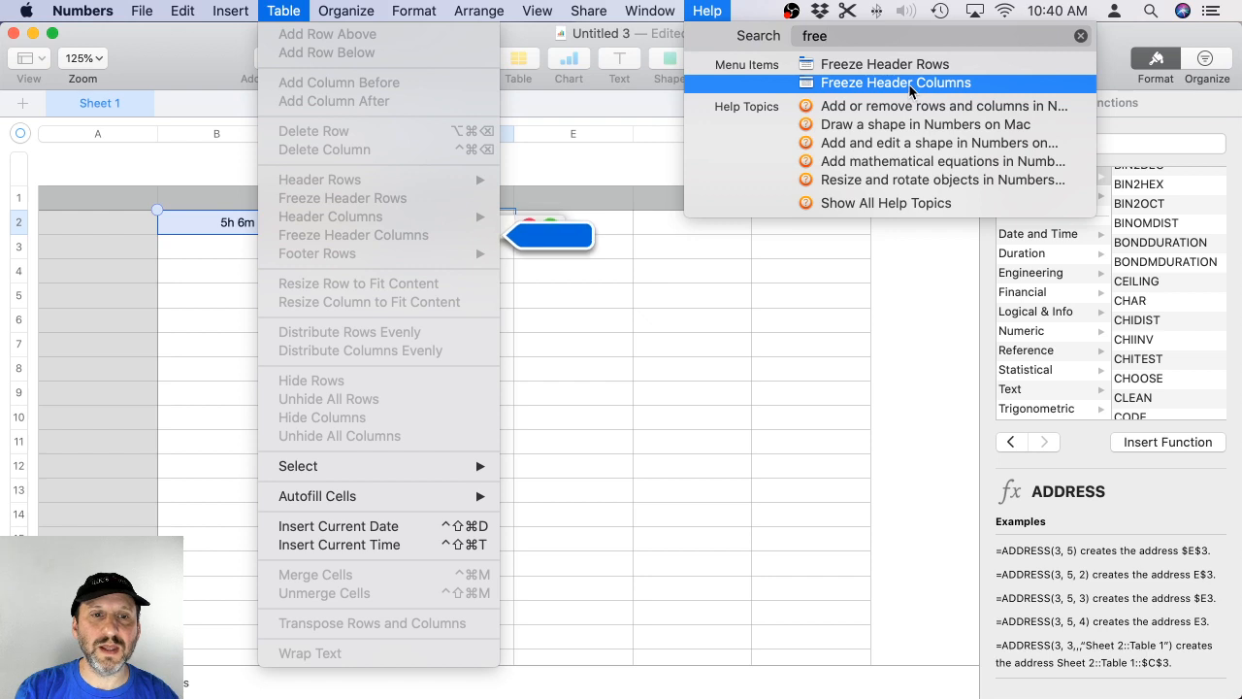
{"action": "key", "text": "Escape"}
{"action": "left_click", "coordinate": [89, 135]}
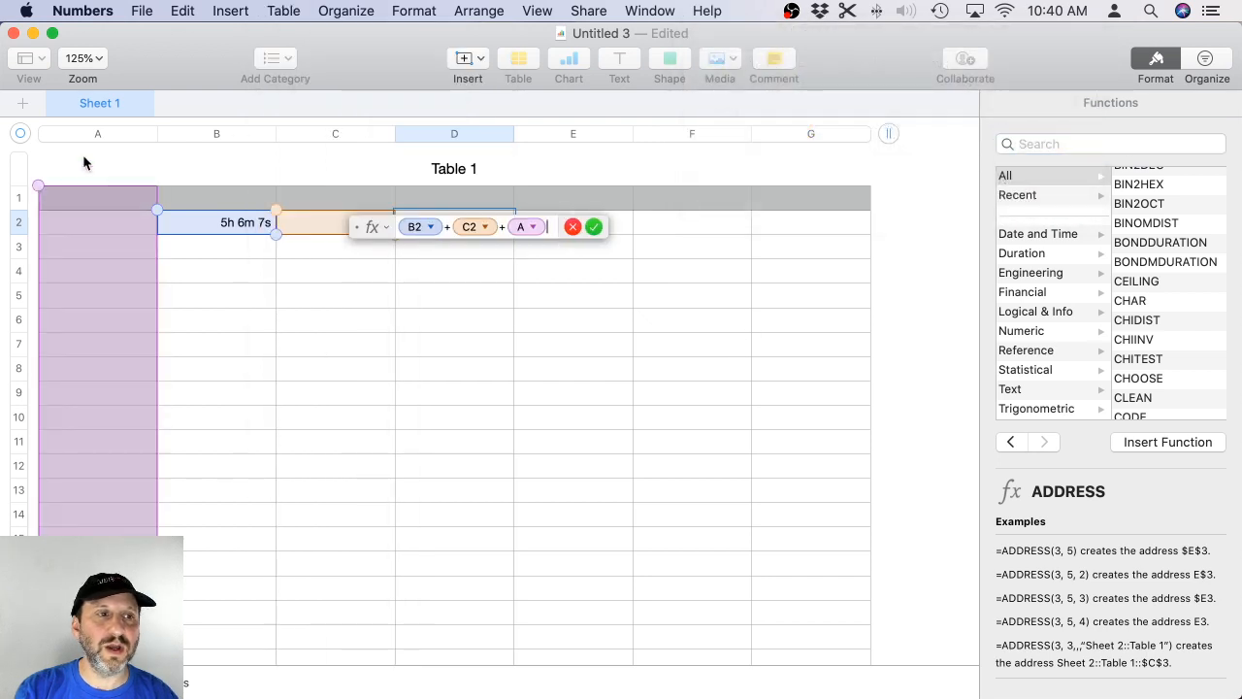
{"action": "key", "text": "Escape"}
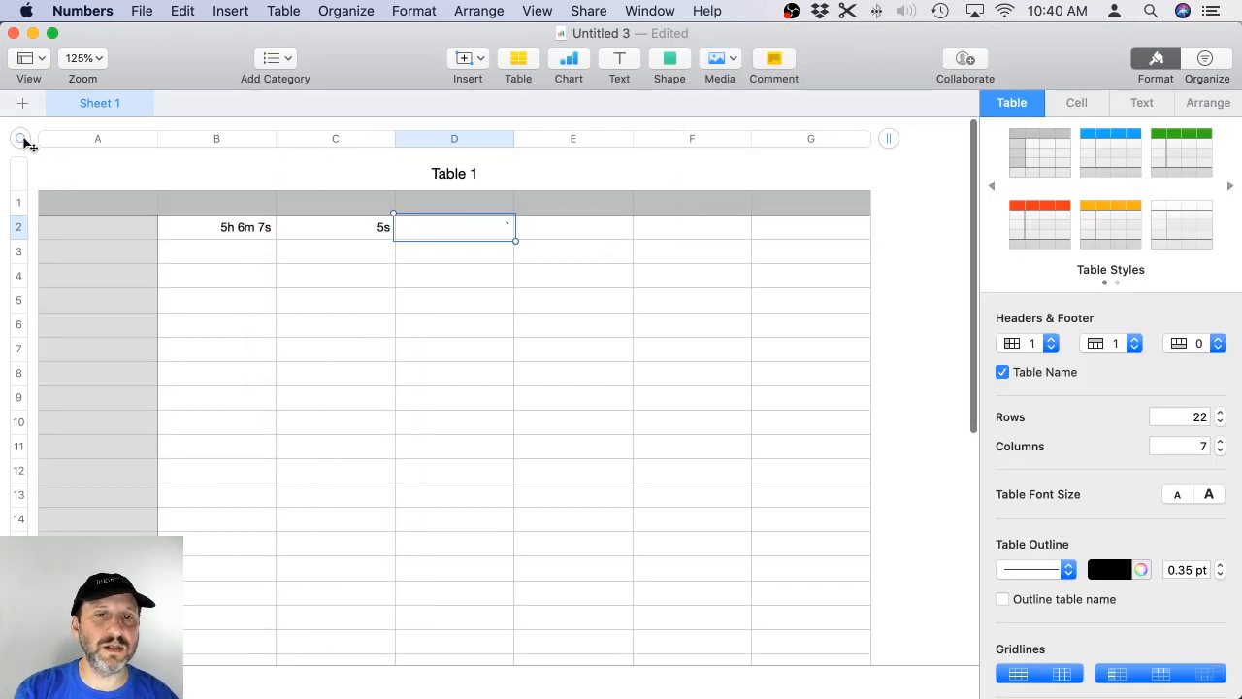
{"action": "left_click", "coordinate": [85, 190]}
{"action": "key", "text": "super+z"}
{"action": "key", "text": "super+z"}
{"action": "key", "text": "super+z"}
{"action": "key", "text": "super+z"}
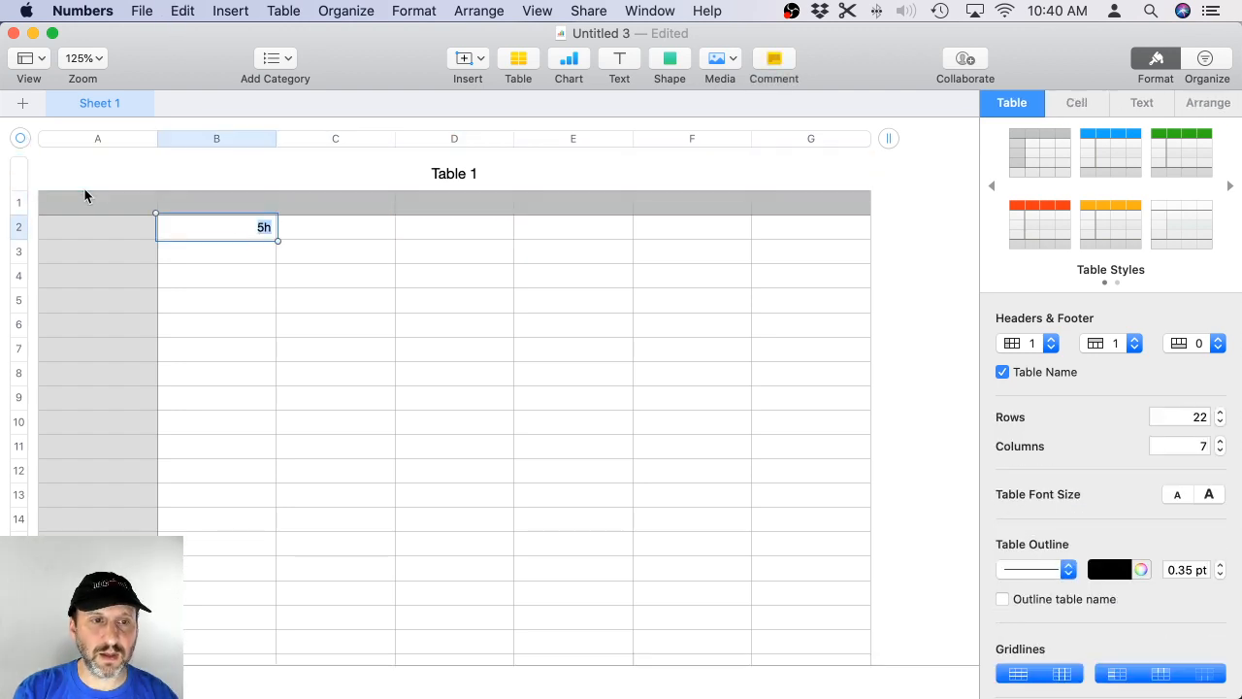
Select Table 1 and turn off both Freeze Header Rows and Freeze Header Columns.
{"action": "left_click", "coordinate": [21, 142]}
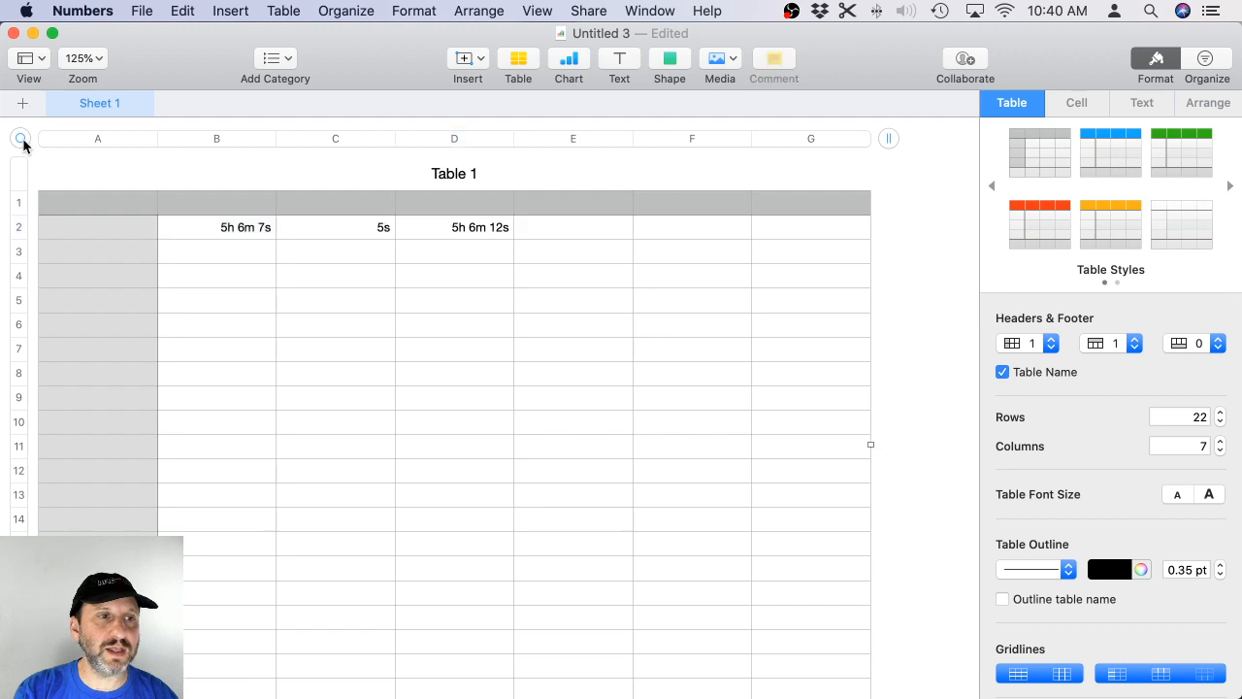
{"action": "left_click", "coordinate": [285, 10]}
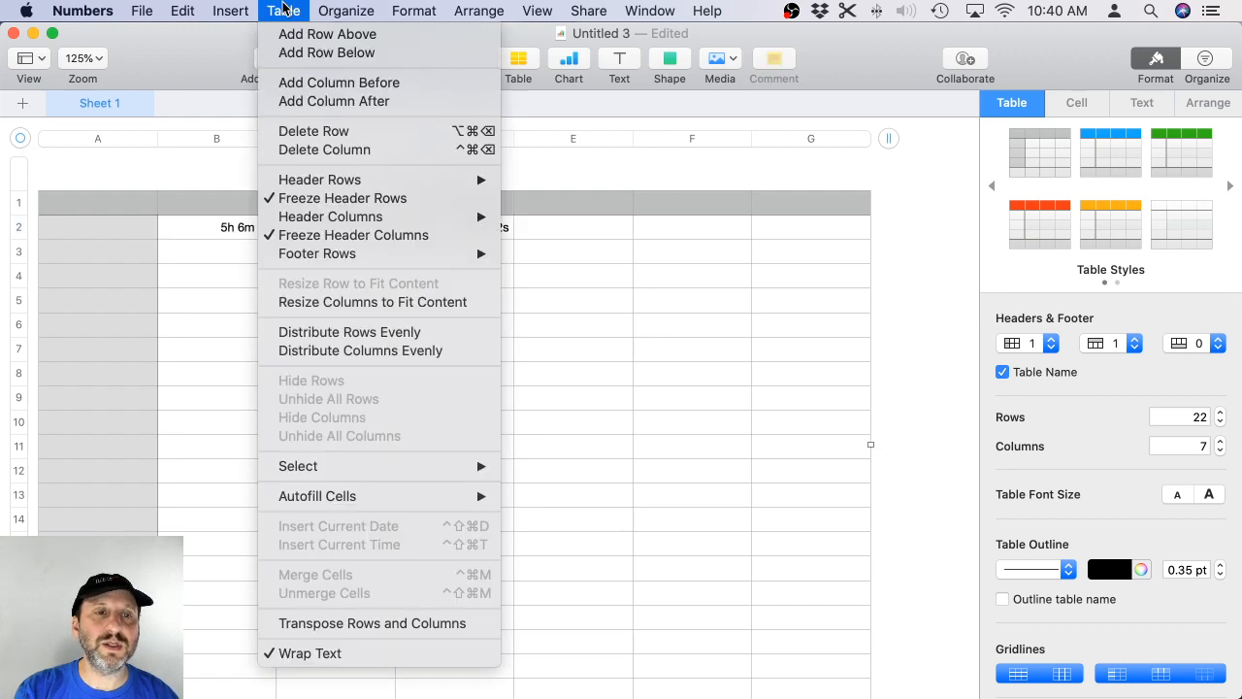
{"action": "left_click", "coordinate": [344, 200]}
{"action": "scroll", "coordinate": [344, 329], "scroll_direction": "right", "scroll_amount": 3}
{"action": "scroll", "coordinate": [343, 330], "scroll_direction": "left", "scroll_amount": 3}
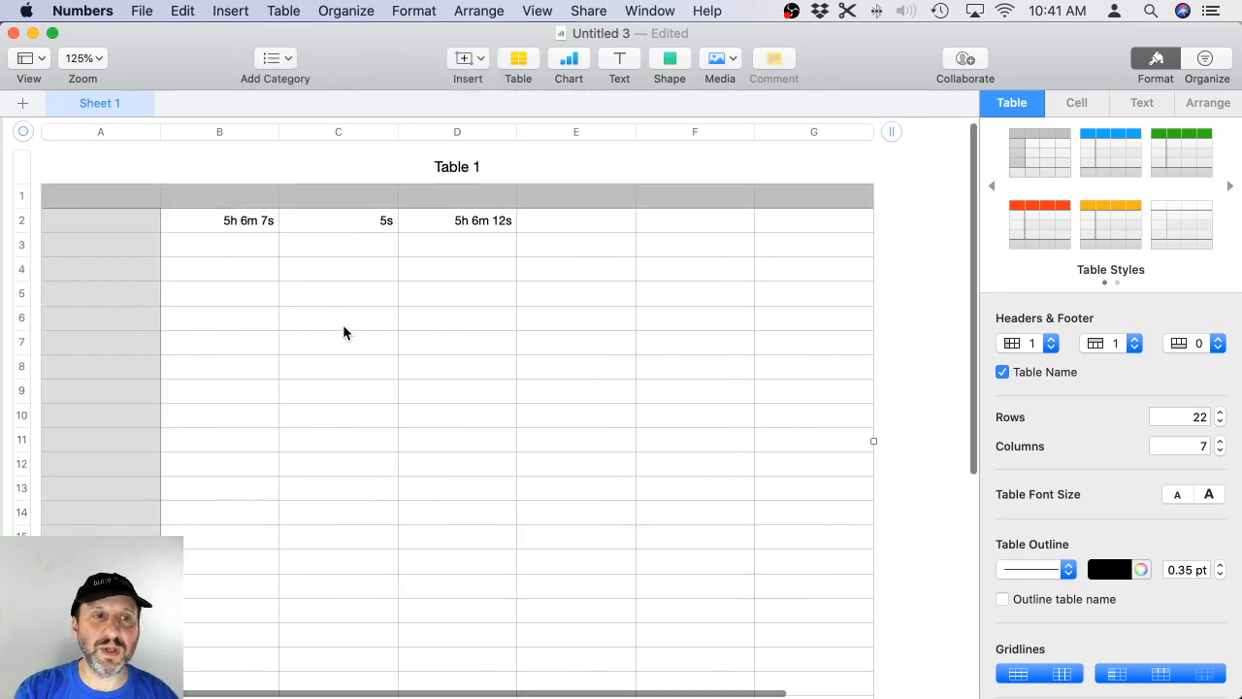
{"action": "left_click", "coordinate": [230, 10]}
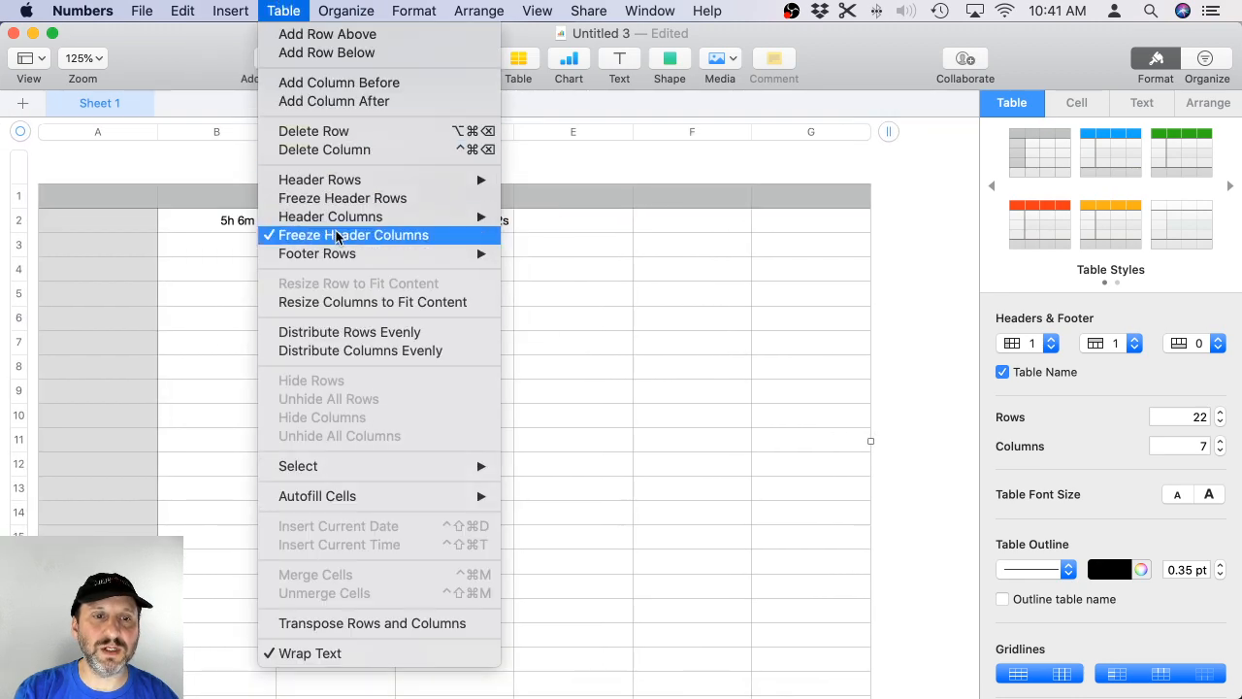
{"action": "left_click", "coordinate": [345, 237]}
Check how the unfrozen header column moves as the table is scrolled sideways and back.
{"action": "scroll", "coordinate": [266, 313], "scroll_direction": "right", "scroll_amount": 3}
{"action": "scroll", "coordinate": [266, 314], "scroll_direction": "left", "scroll_amount": 3}
{"action": "scroll", "coordinate": [268, 315], "scroll_direction": "right", "scroll_amount": 3}
{"action": "scroll", "coordinate": [268, 316], "scroll_direction": "left", "scroll_amount": 4}
{"action": "scroll", "coordinate": [268, 316], "scroll_direction": "right", "scroll_amount": 2}
{"action": "scroll", "coordinate": [268, 315], "scroll_direction": "left", "scroll_amount": 1}
{"action": "scroll", "coordinate": [267, 316], "scroll_direction": "right", "scroll_amount": 4}
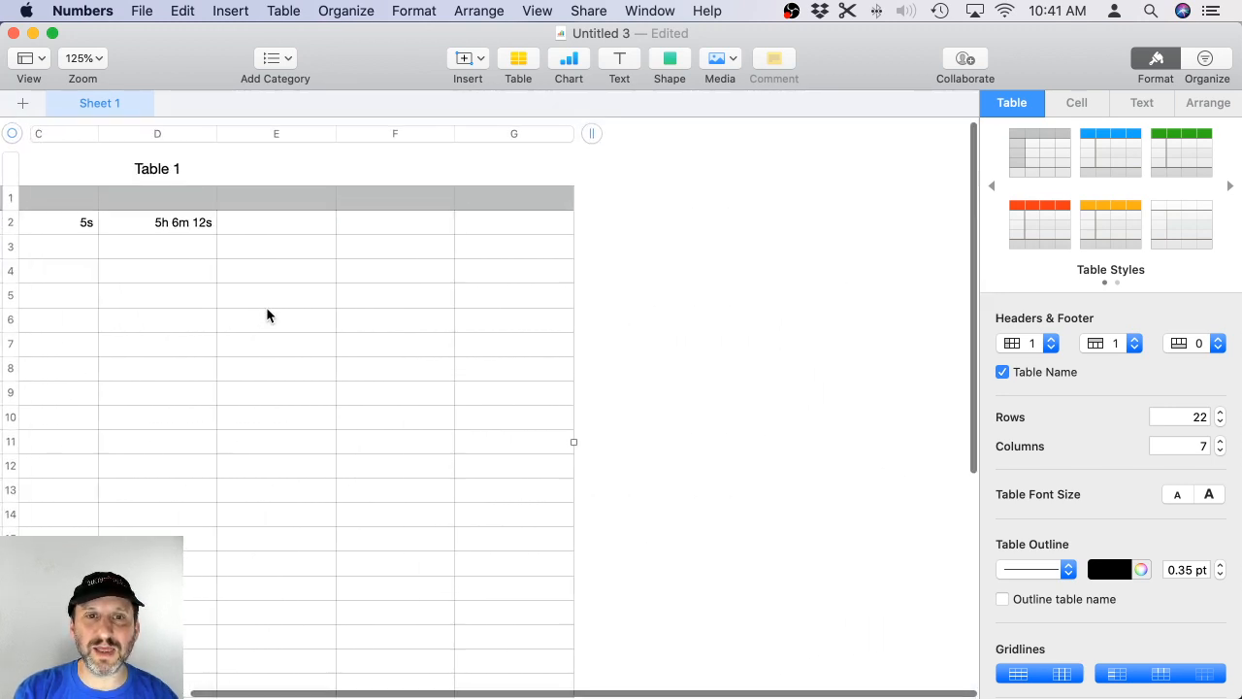
{"action": "scroll", "coordinate": [268, 315], "scroll_direction": "left", "scroll_amount": 4}
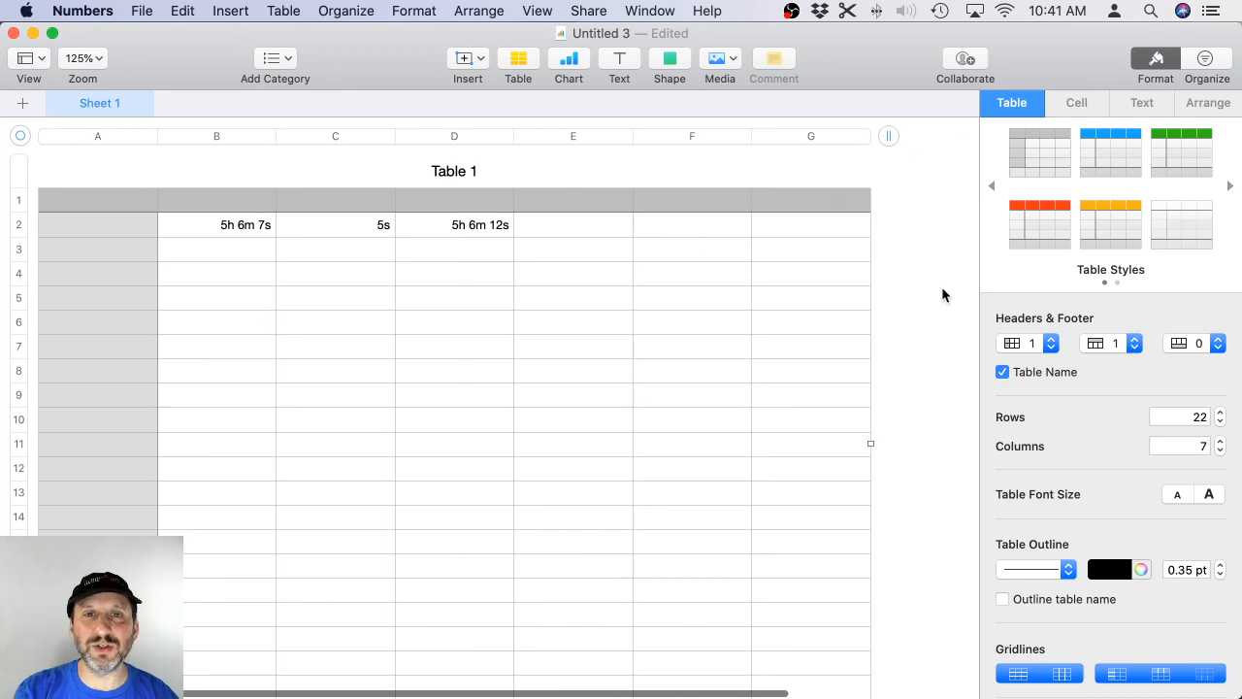
{"action": "scroll", "coordinate": [896, 311], "scroll_direction": "right", "scroll_amount": 2}
{"action": "scroll", "coordinate": [887, 313], "scroll_direction": "left", "scroll_amount": 2}
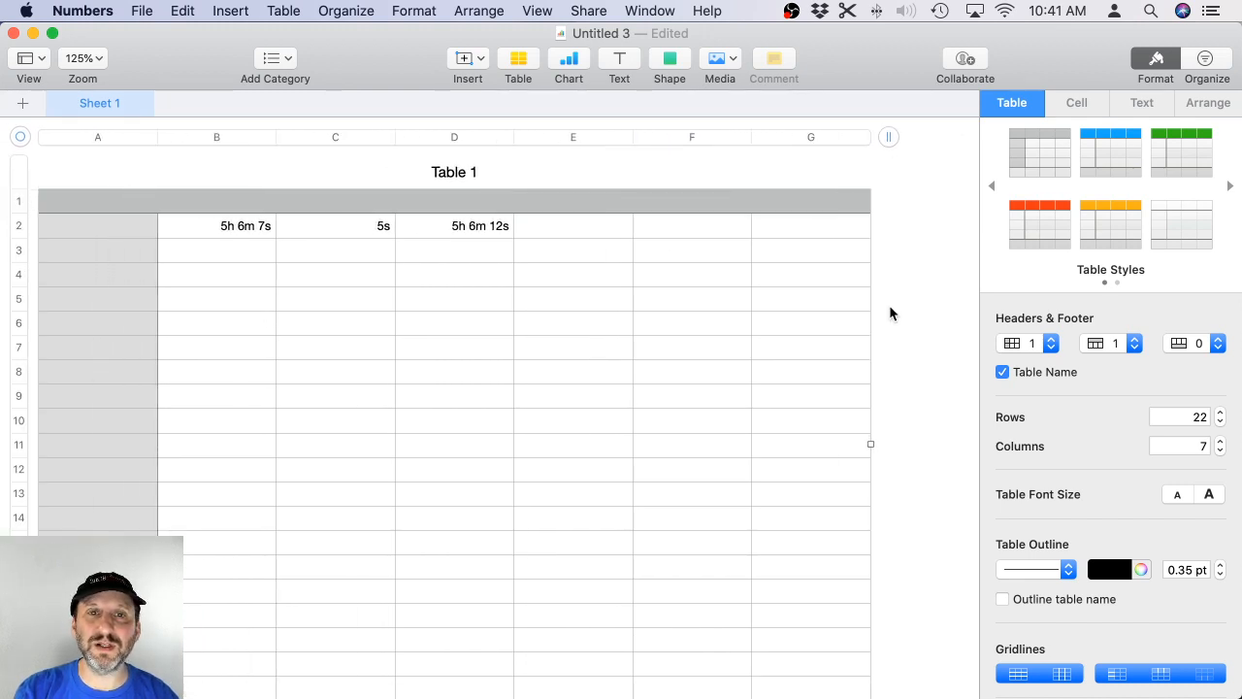
{"action": "scroll", "coordinate": [889, 312], "scroll_direction": "right", "scroll_amount": 3}
{"action": "scroll", "coordinate": [888, 311], "scroll_direction": "left", "scroll_amount": 1}
{"action": "scroll", "coordinate": [883, 311], "scroll_direction": "right", "scroll_amount": 3}
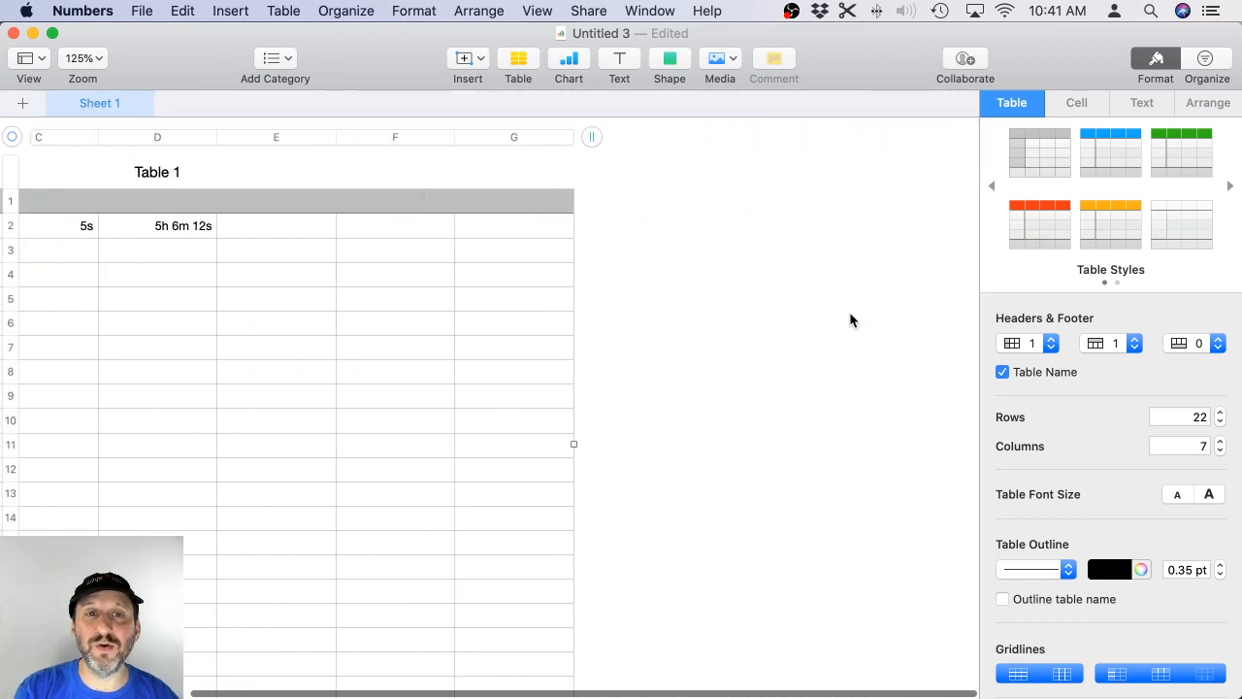
{"action": "scroll", "coordinate": [851, 321], "scroll_direction": "left", "scroll_amount": 4}
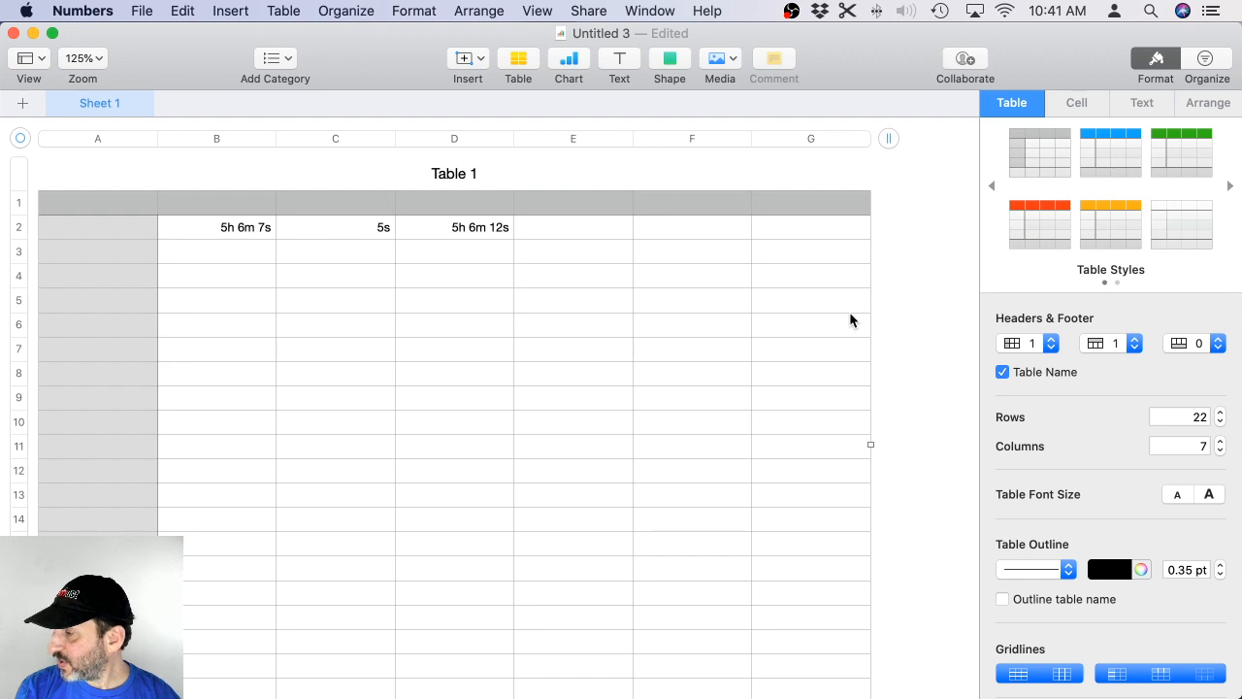
Open the print setup for the sheet, look through its header, page number and margin options, and leave it.
{"action": "left_click", "coordinate": [241, 171]}
{"action": "key", "text": "super+p"}
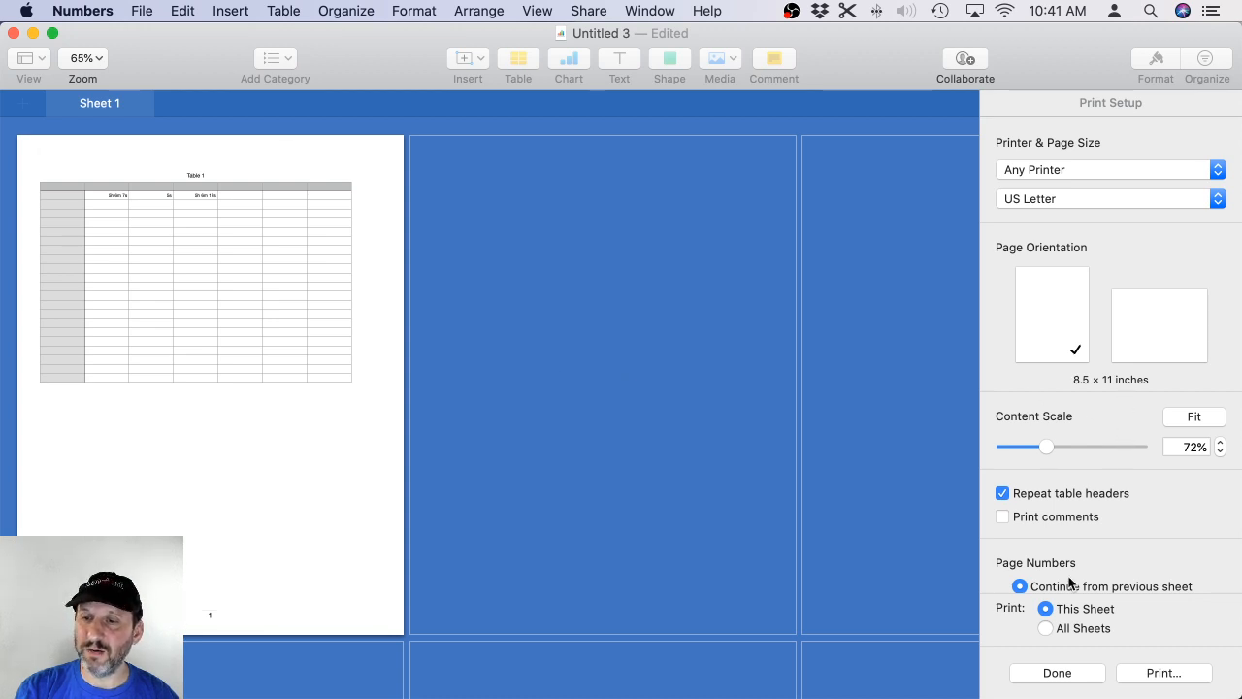
{"action": "scroll", "coordinate": [1067, 578], "scroll_direction": "down", "scroll_amount": 5}
{"action": "scroll", "coordinate": [1068, 577], "scroll_direction": "down", "scroll_amount": 5}
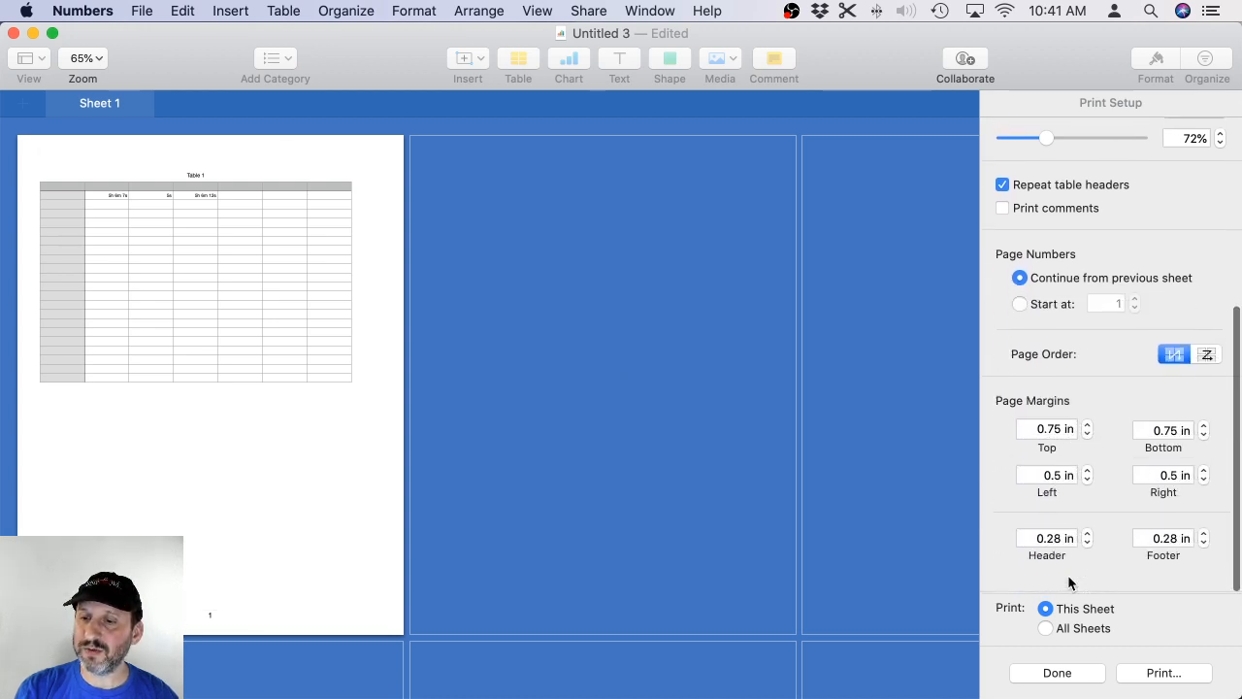
{"action": "left_click", "coordinate": [1060, 672]}
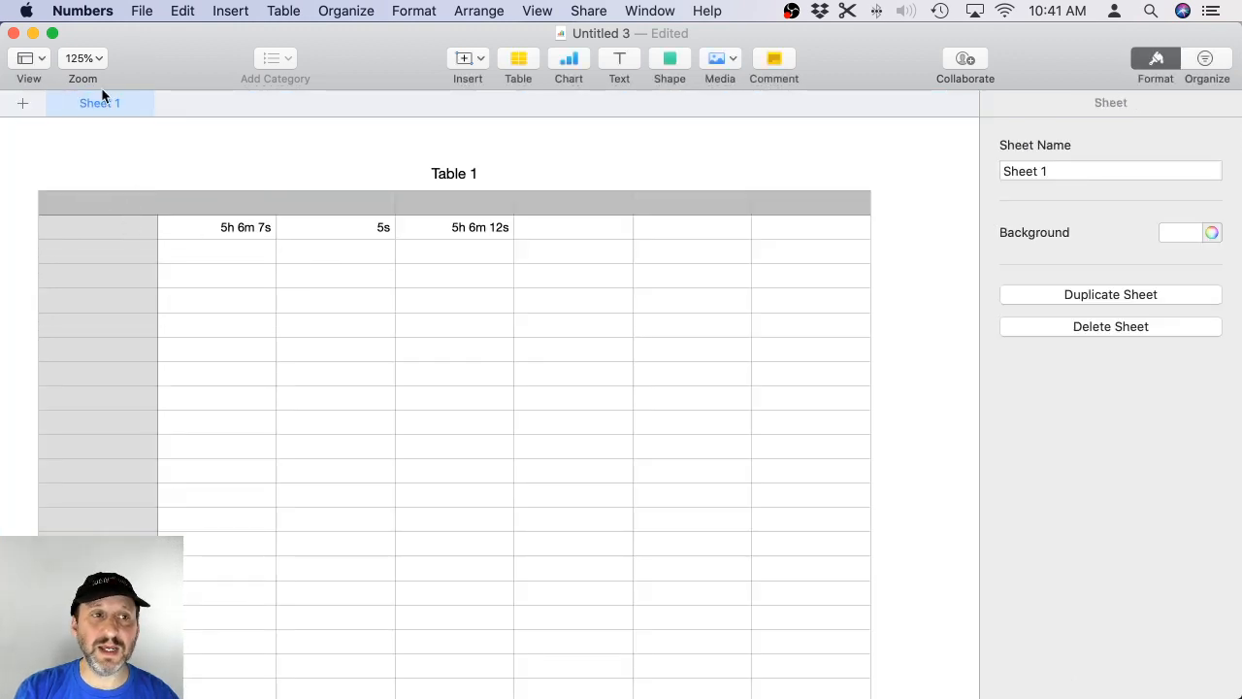
Reopen the print setup to review the page order, margins and sheet range once more, and close it.
{"action": "left_click", "coordinate": [102, 10]}
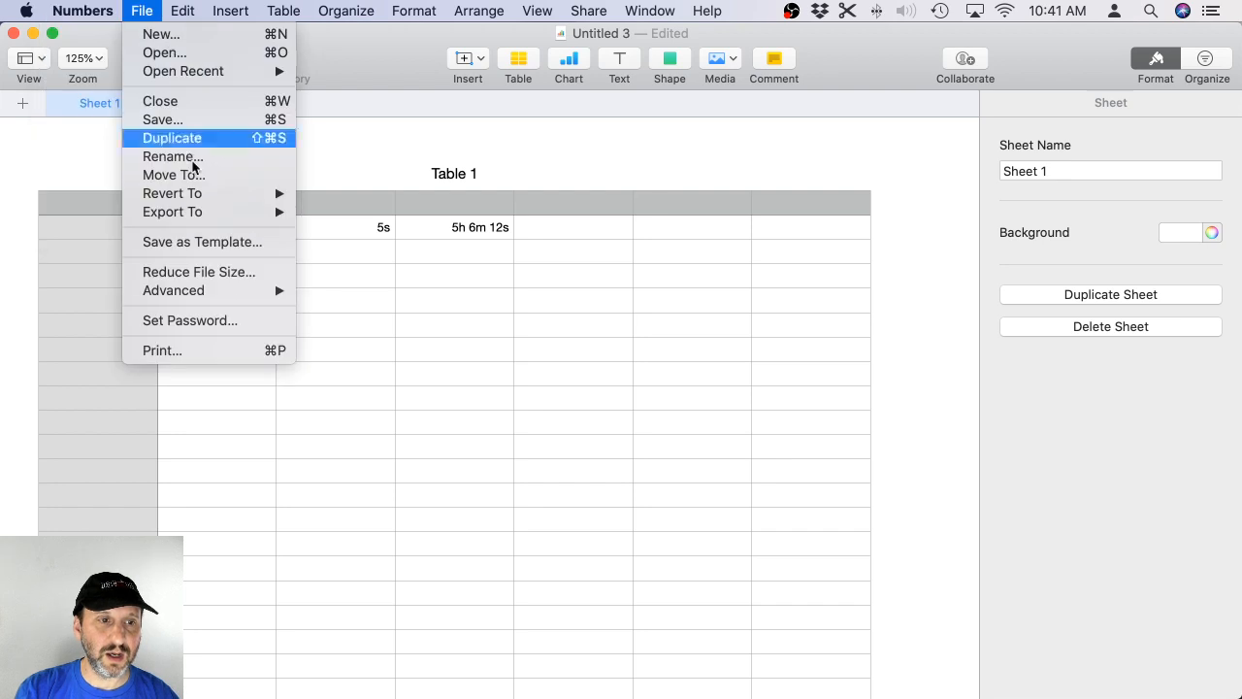
{"action": "left_click", "coordinate": [221, 349]}
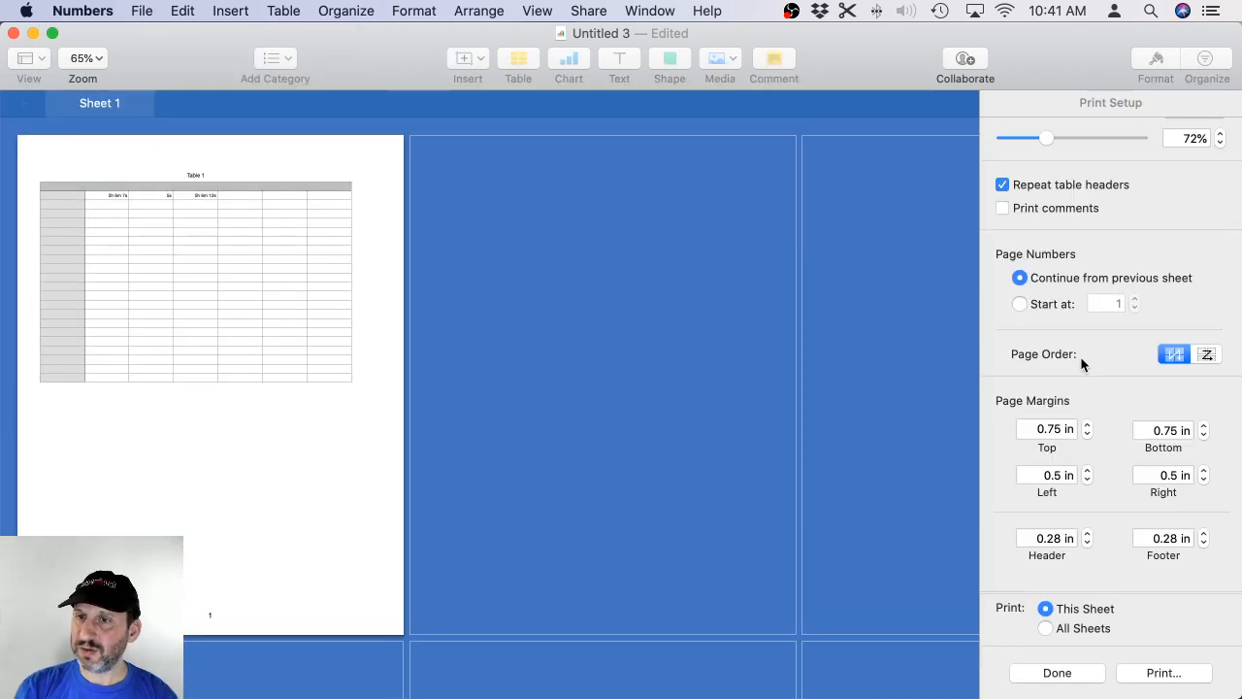
{"action": "scroll", "coordinate": [1081, 360], "scroll_direction": "down", "scroll_amount": 1}
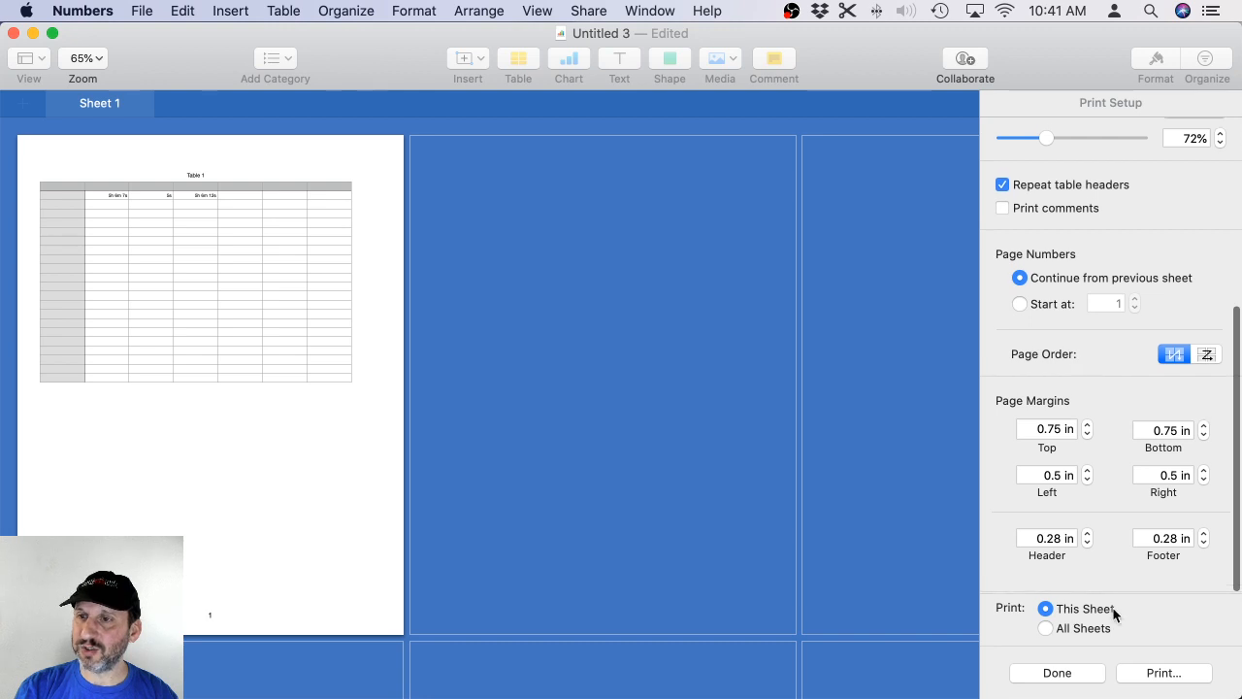
{"action": "left_click", "coordinate": [1082, 672]}
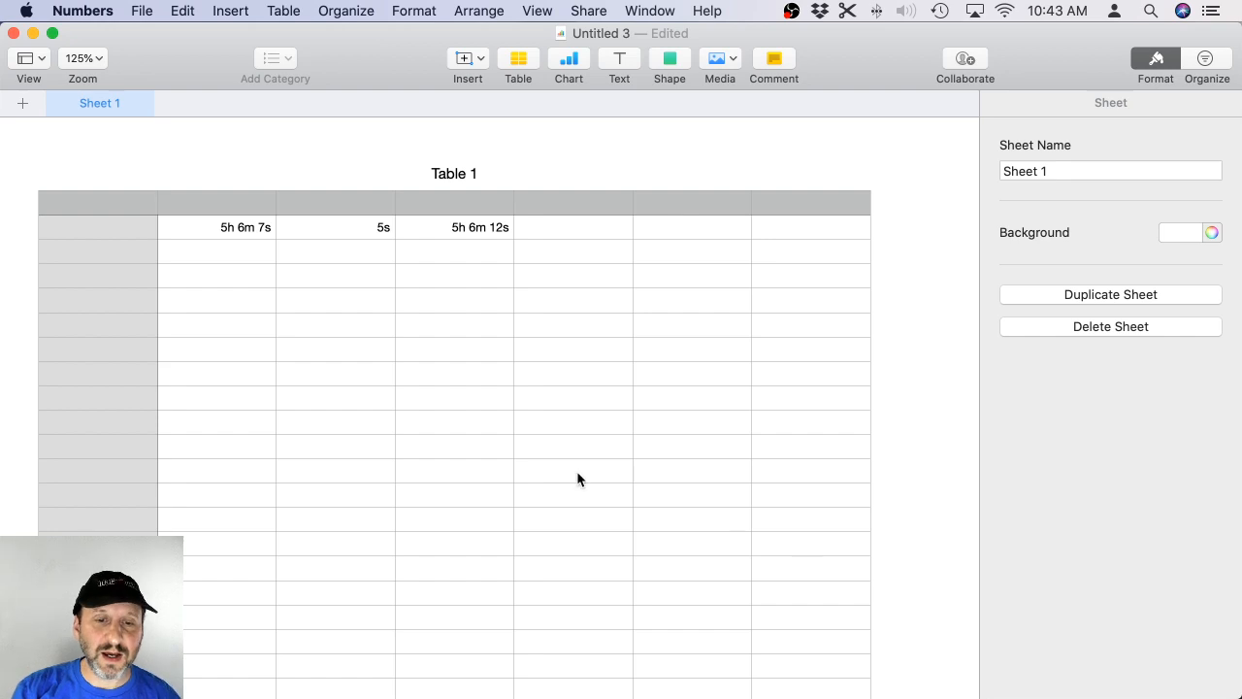
Switch to Safari, dismiss the newsletter pop-up, search the MacMost site for "google stocks" and look through the results.
{"action": "mouse_move", "coordinate": [524, 691]}
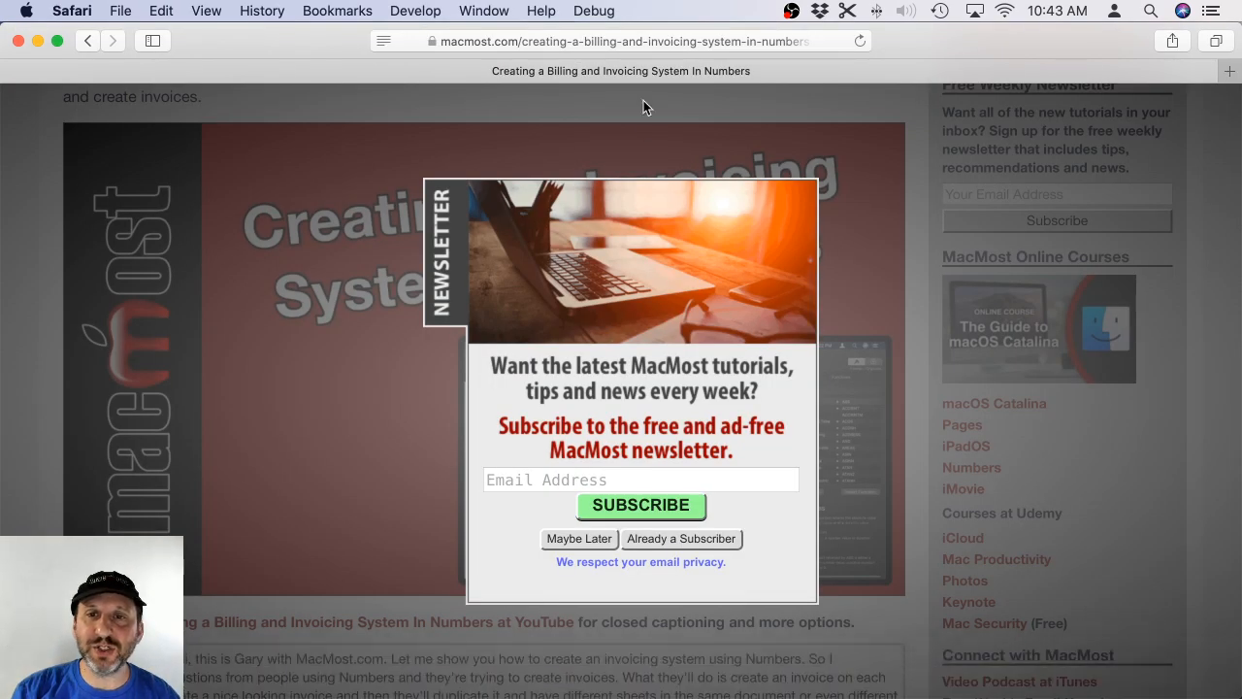
{"action": "left_click", "coordinate": [643, 100]}
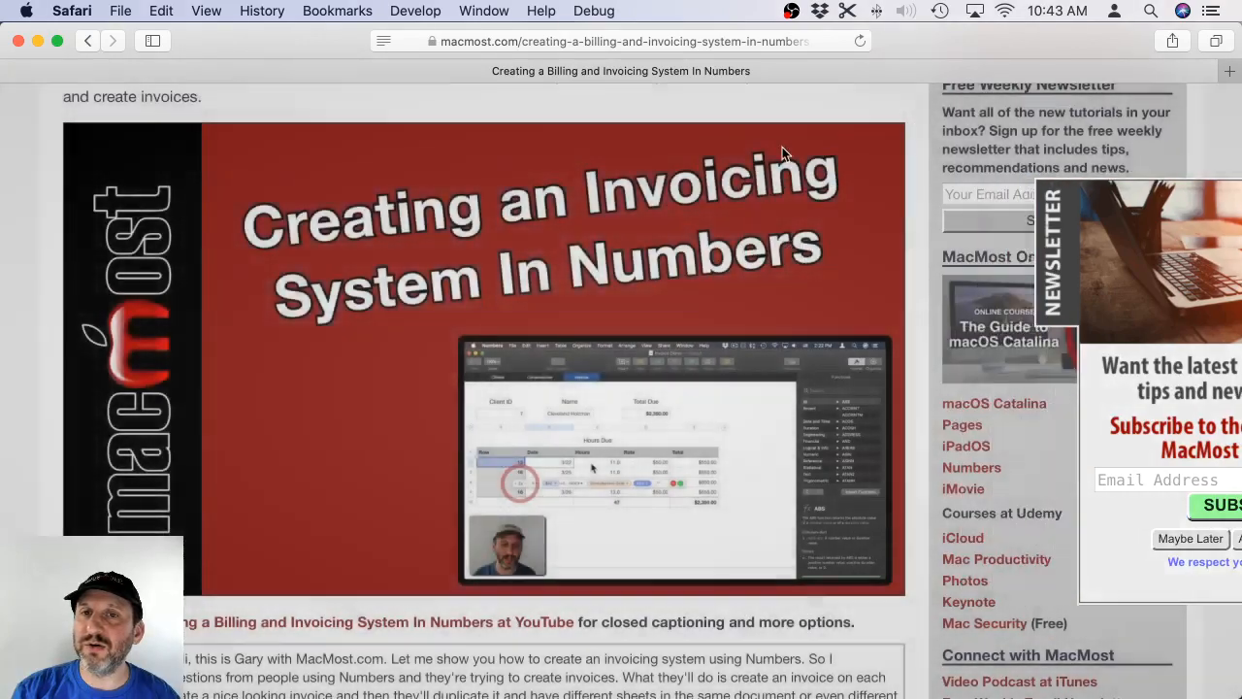
{"action": "scroll", "coordinate": [782, 147], "scroll_direction": "up", "scroll_amount": 5}
{"action": "left_click", "coordinate": [1019, 148]}
{"action": "type", "text": "google stocks"}
{"action": "key", "text": "Return"}
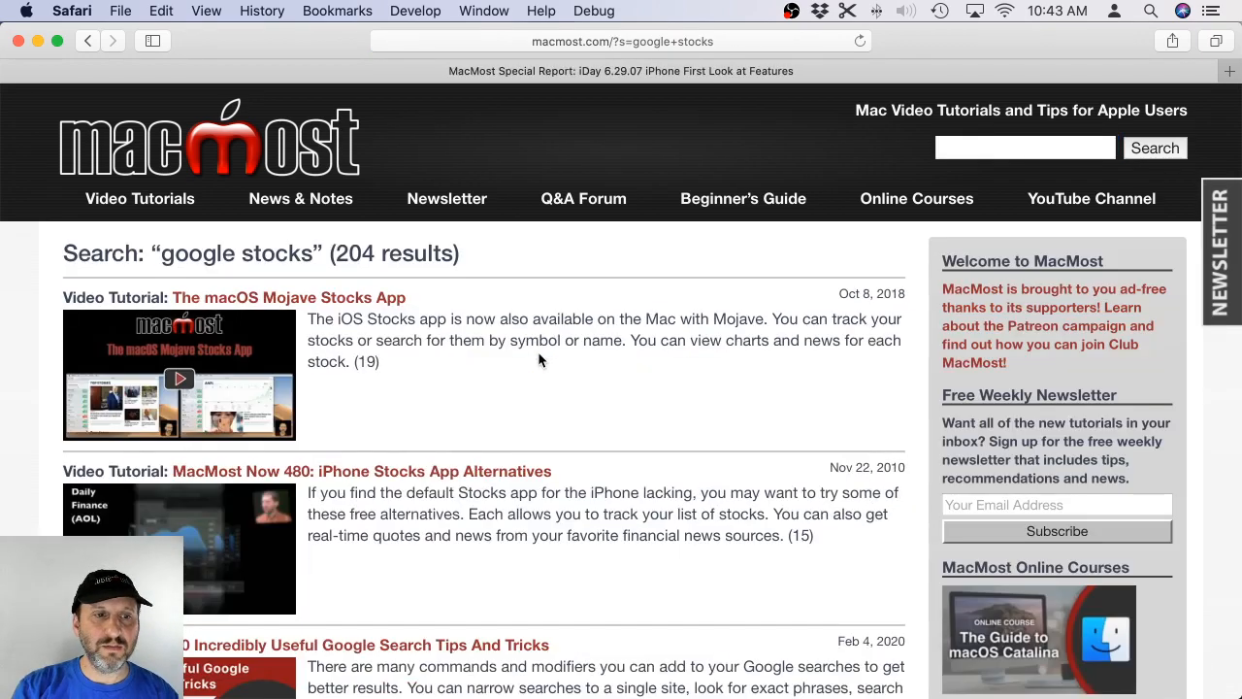
{"action": "scroll", "coordinate": [456, 407], "scroll_direction": "down", "scroll_amount": 3}
{"action": "scroll", "coordinate": [454, 407], "scroll_direction": "down", "scroll_amount": 6}
{"action": "scroll", "coordinate": [455, 401], "scroll_direction": "down", "scroll_amount": 2}
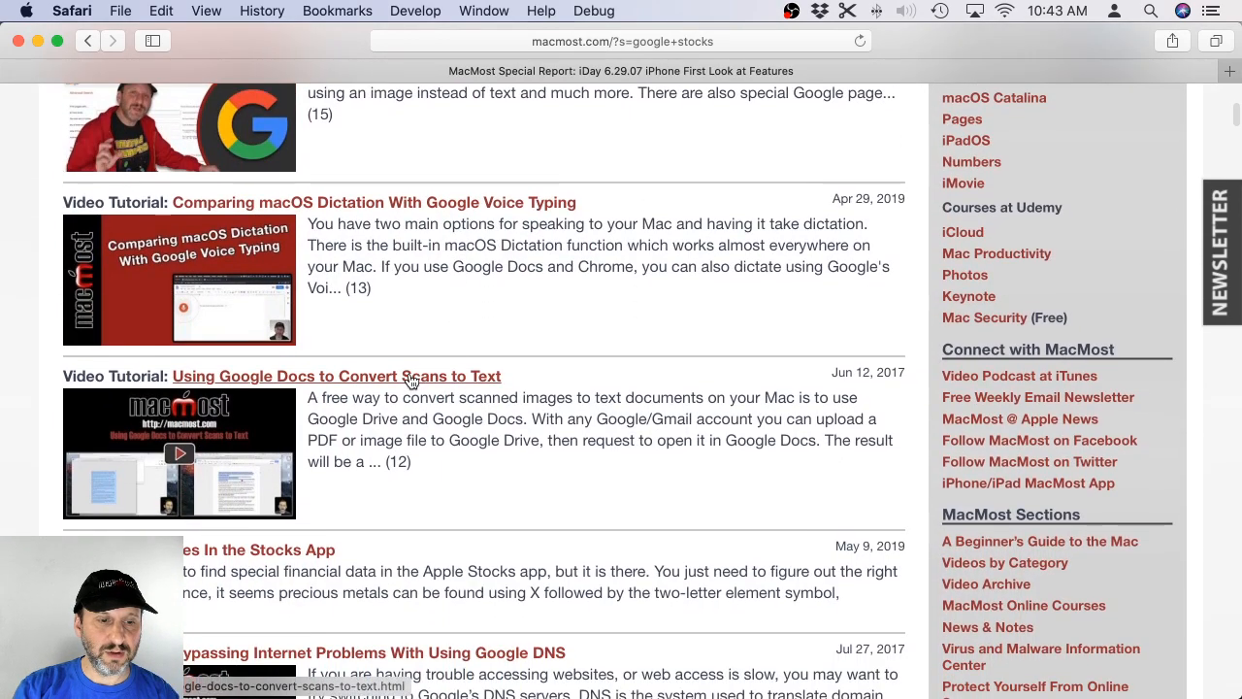
{"action": "scroll", "coordinate": [408, 378], "scroll_direction": "up", "scroll_amount": 12}
Search the web for "macmost google stocks numbers" and look through the results.
{"action": "left_click", "coordinate": [622, 45]}
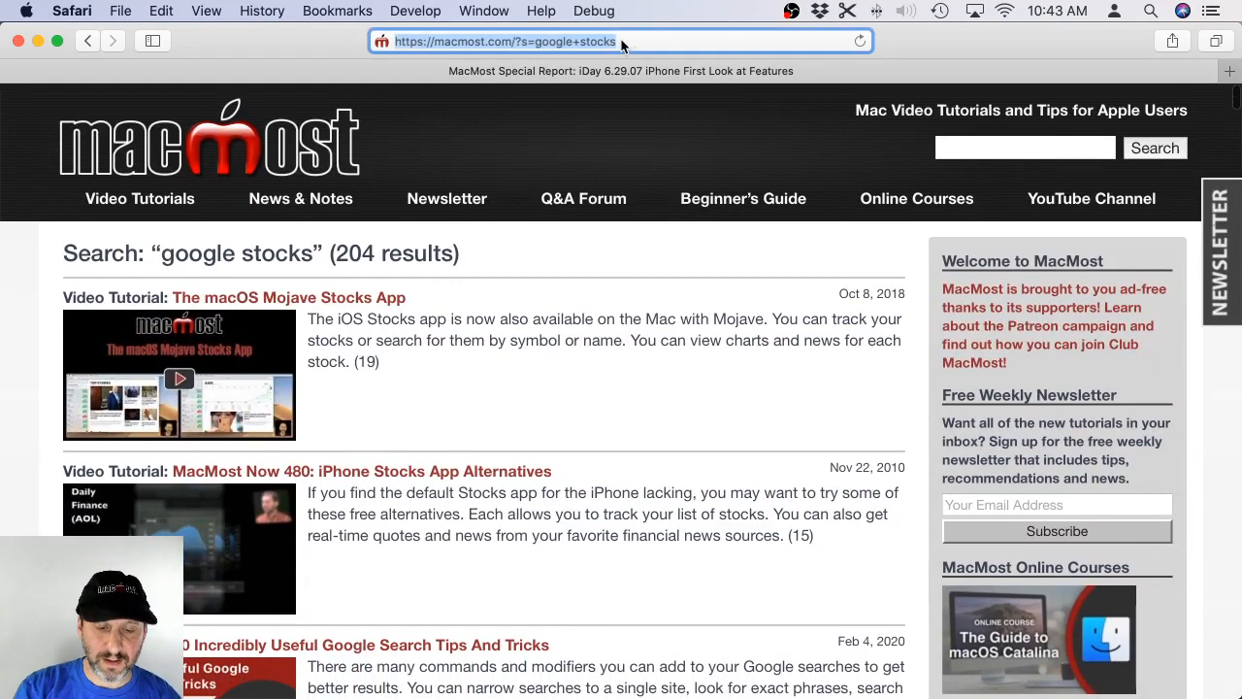
{"action": "type", "text": "macmost google stocks numbers"}
{"action": "key", "text": "Return"}
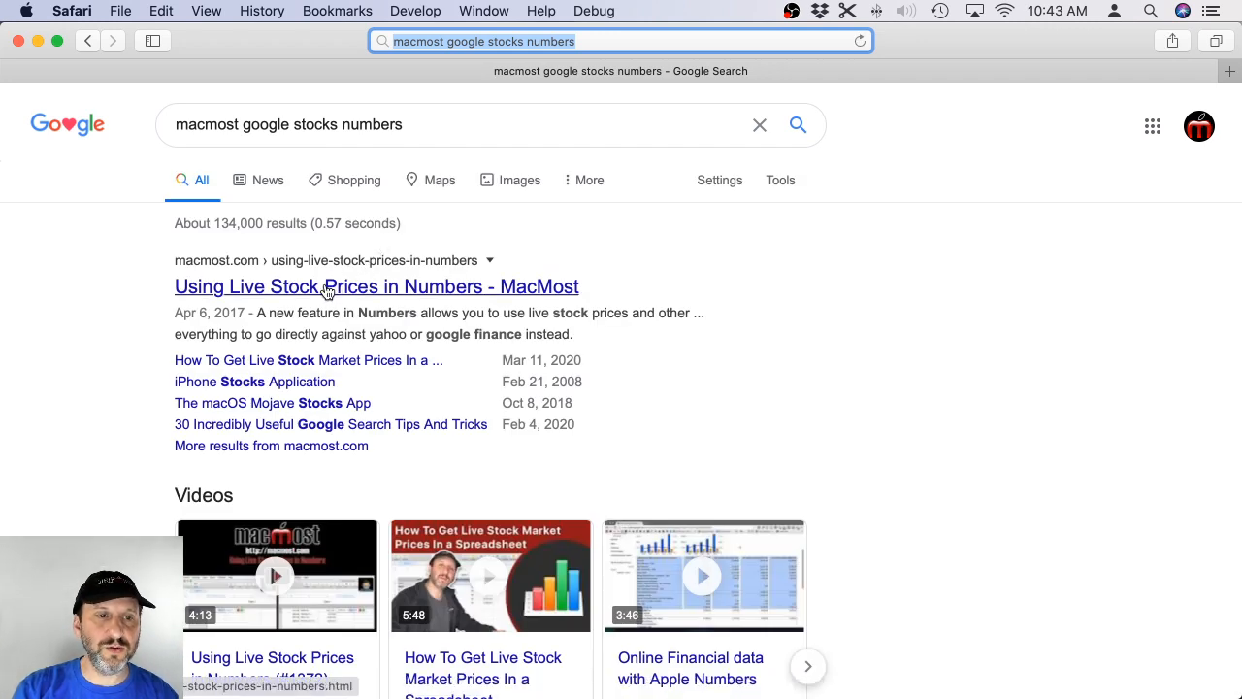
{"action": "scroll", "coordinate": [335, 311], "scroll_direction": "down", "scroll_amount": 8}
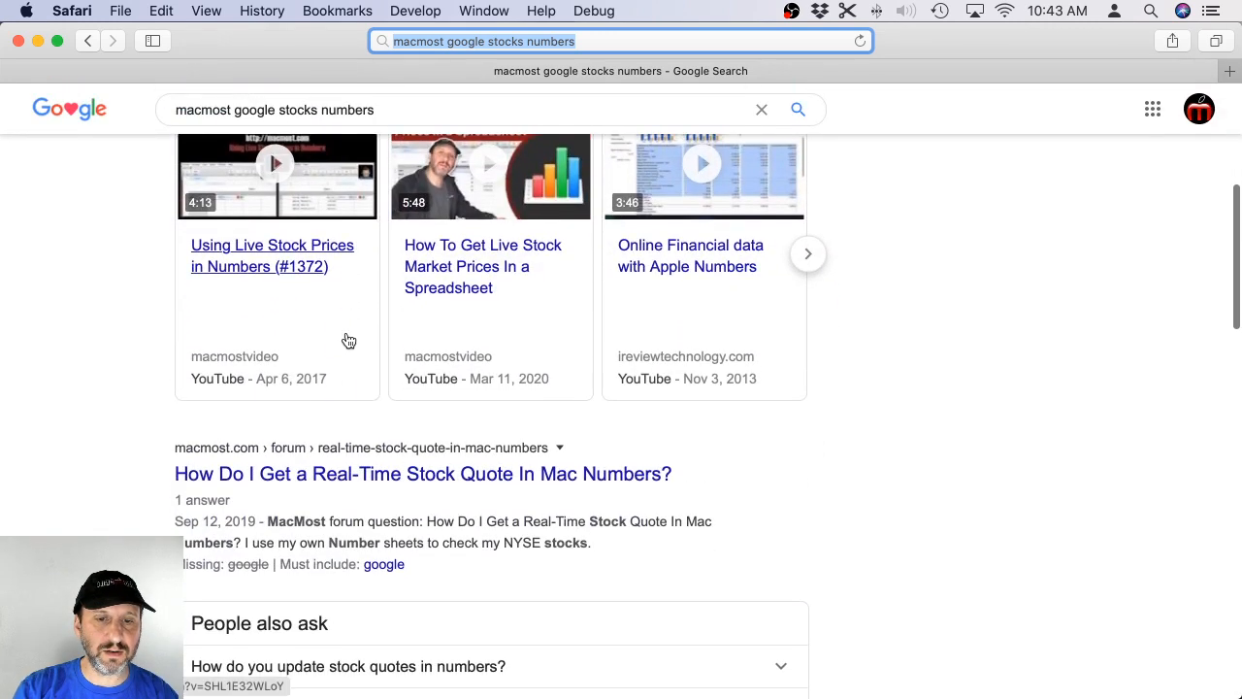
{"action": "scroll", "coordinate": [349, 340], "scroll_direction": "down", "scroll_amount": 10}
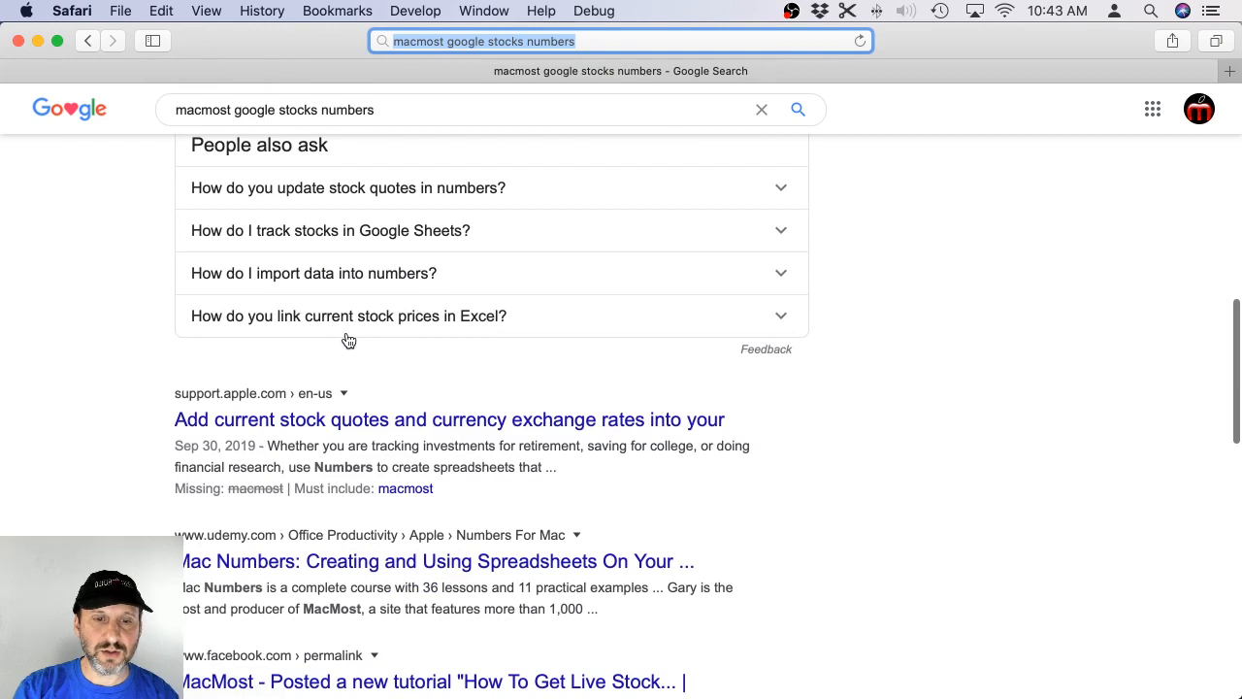
{"action": "scroll", "coordinate": [348, 340], "scroll_direction": "down", "scroll_amount": 7}
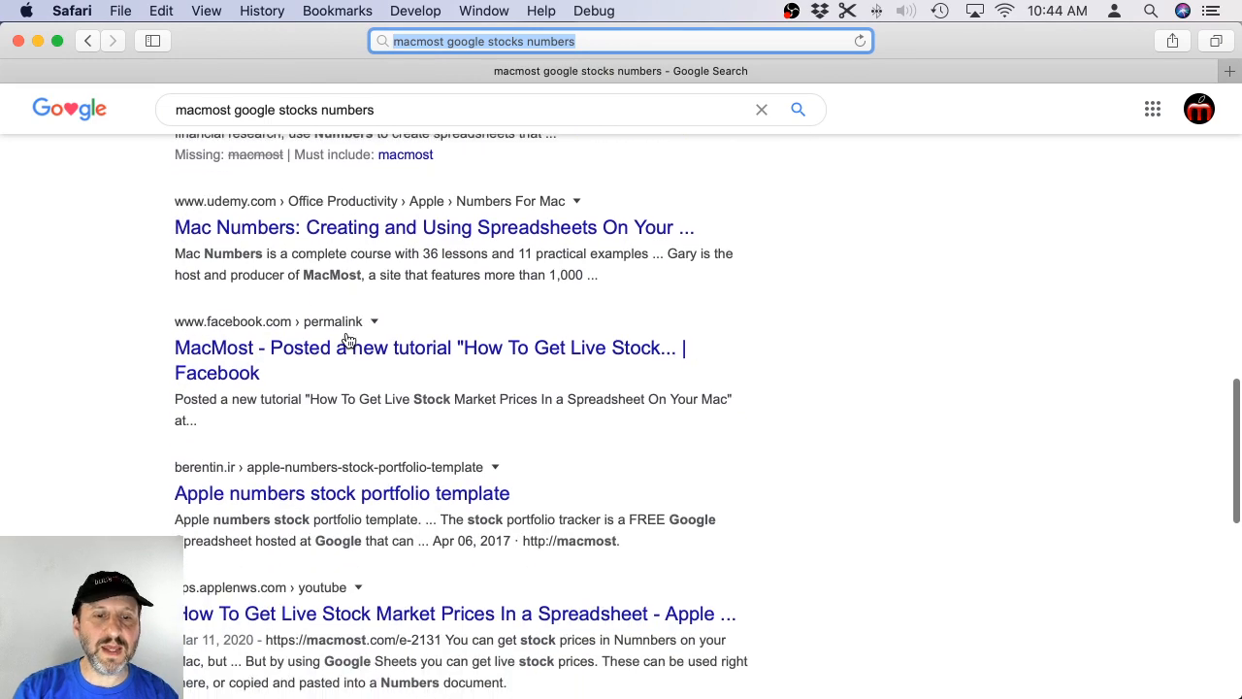
{"action": "scroll", "coordinate": [349, 340], "scroll_direction": "up", "scroll_amount": 17}
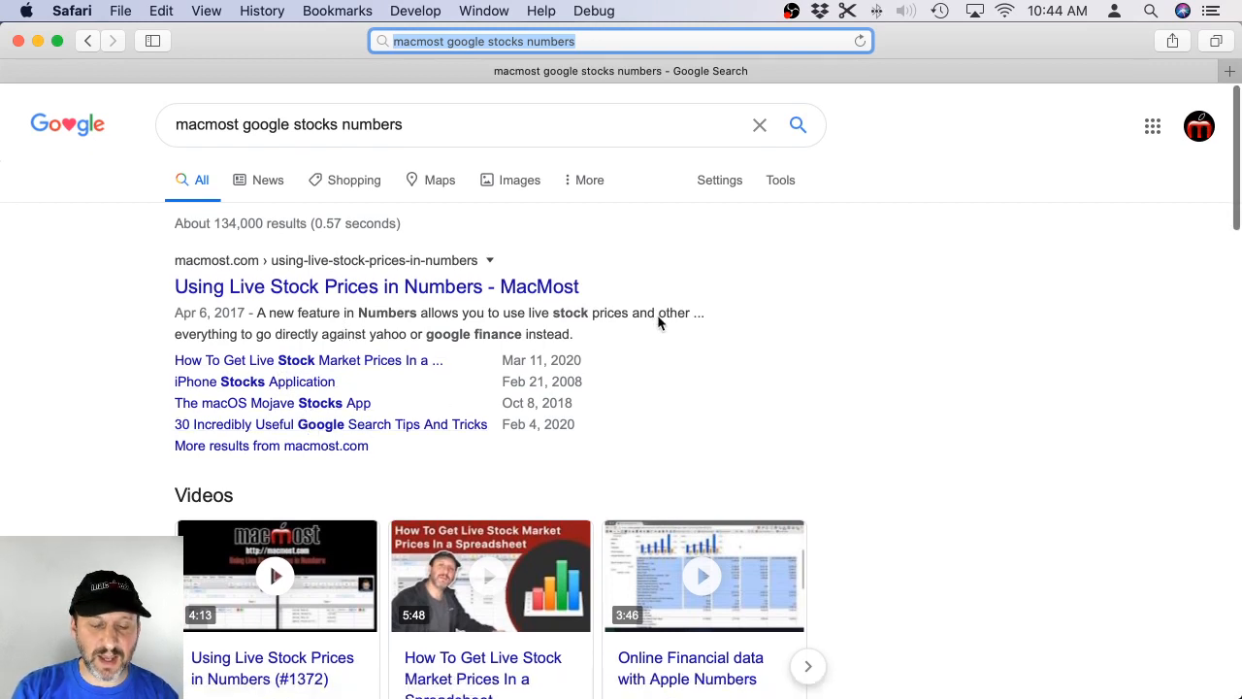
Switch back to Numbers, start a formula in cell C5, search the functions for "stock" and insert the STOCK function.
{"action": "key", "text": "super+Tab"}
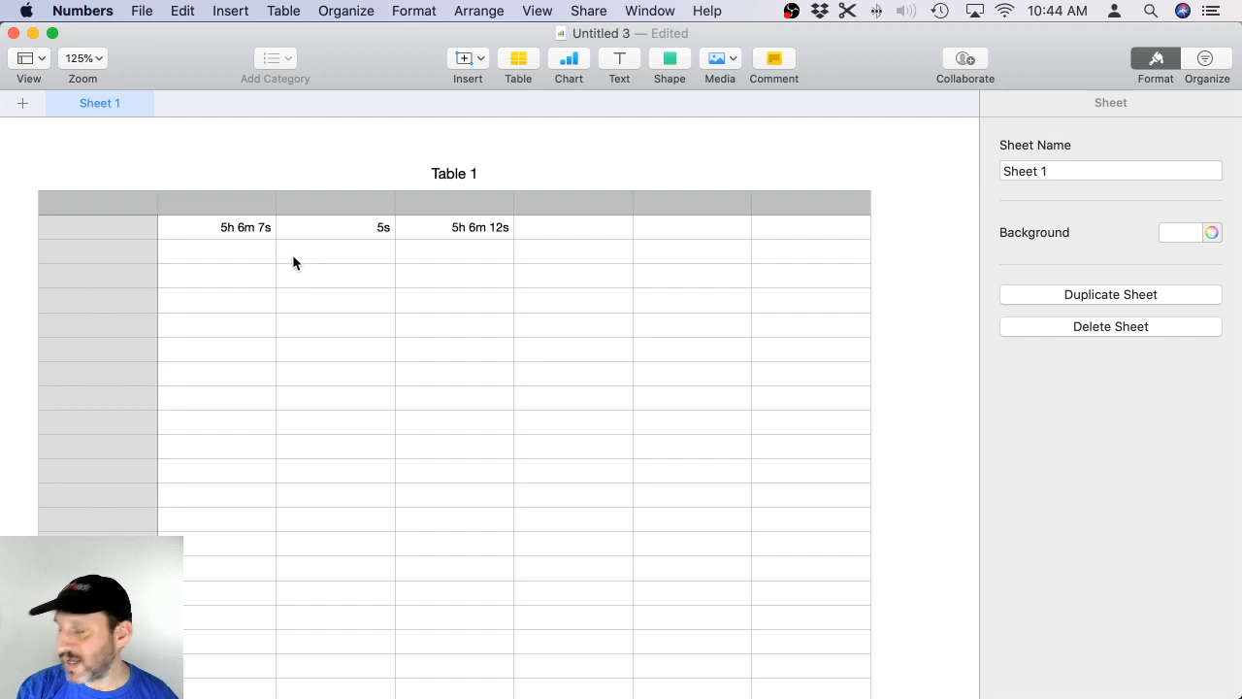
{"action": "left_click", "coordinate": [335, 296]}
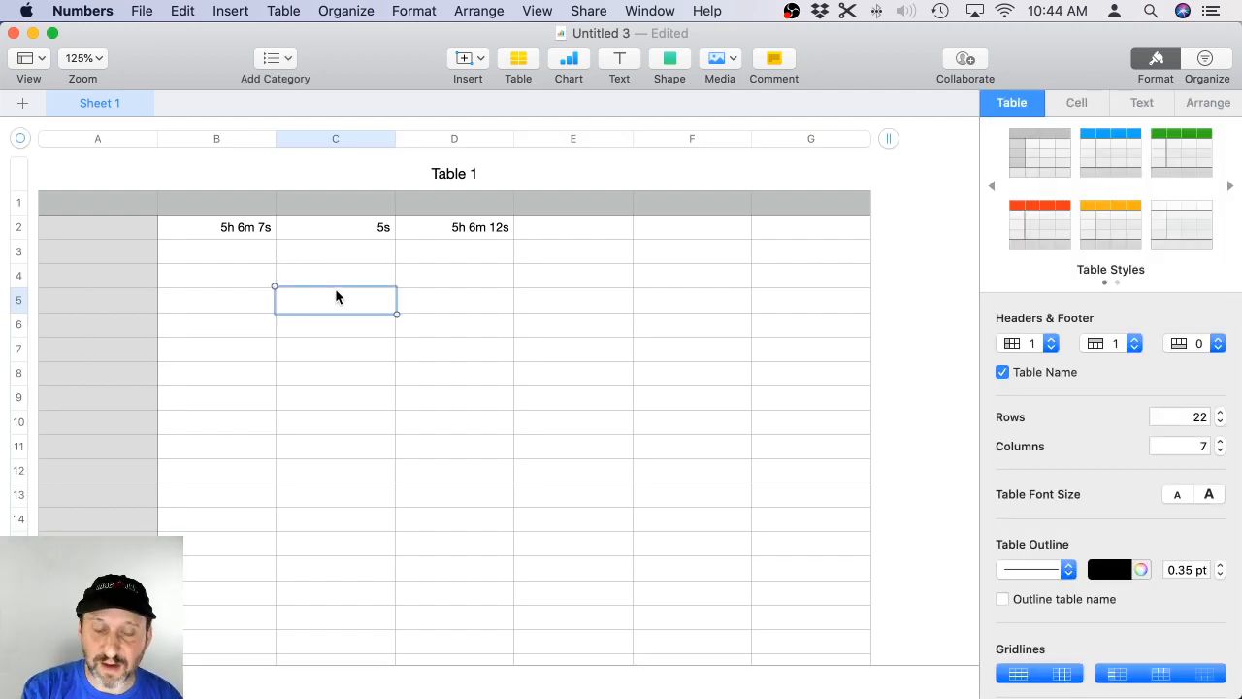
{"action": "type", "text": "="}
{"action": "left_click", "coordinate": [1111, 145]}
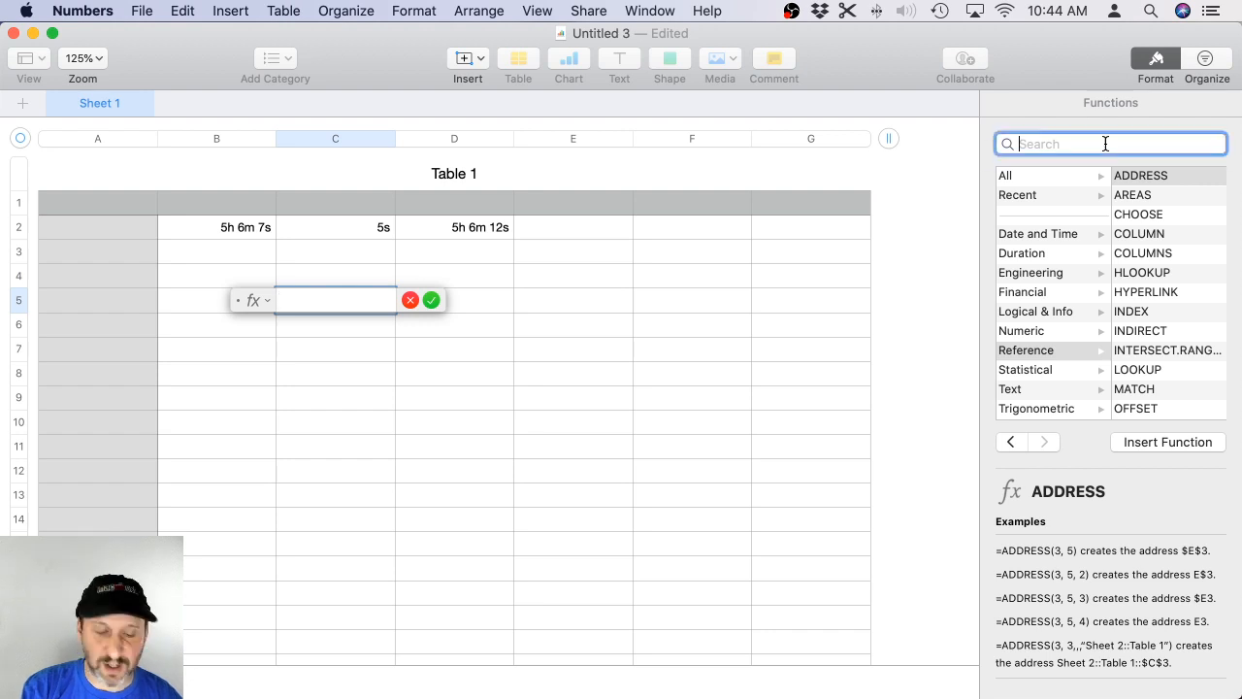
{"action": "type", "text": "stock"}
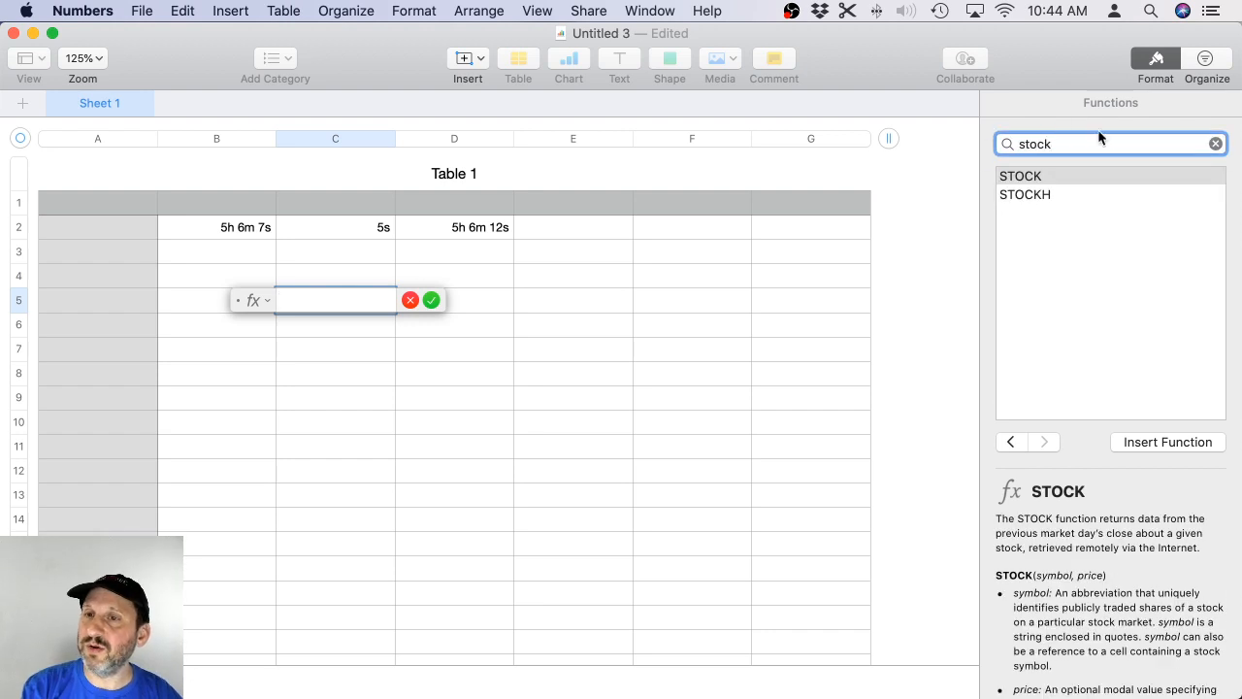
{"action": "left_click", "coordinate": [1025, 195]}
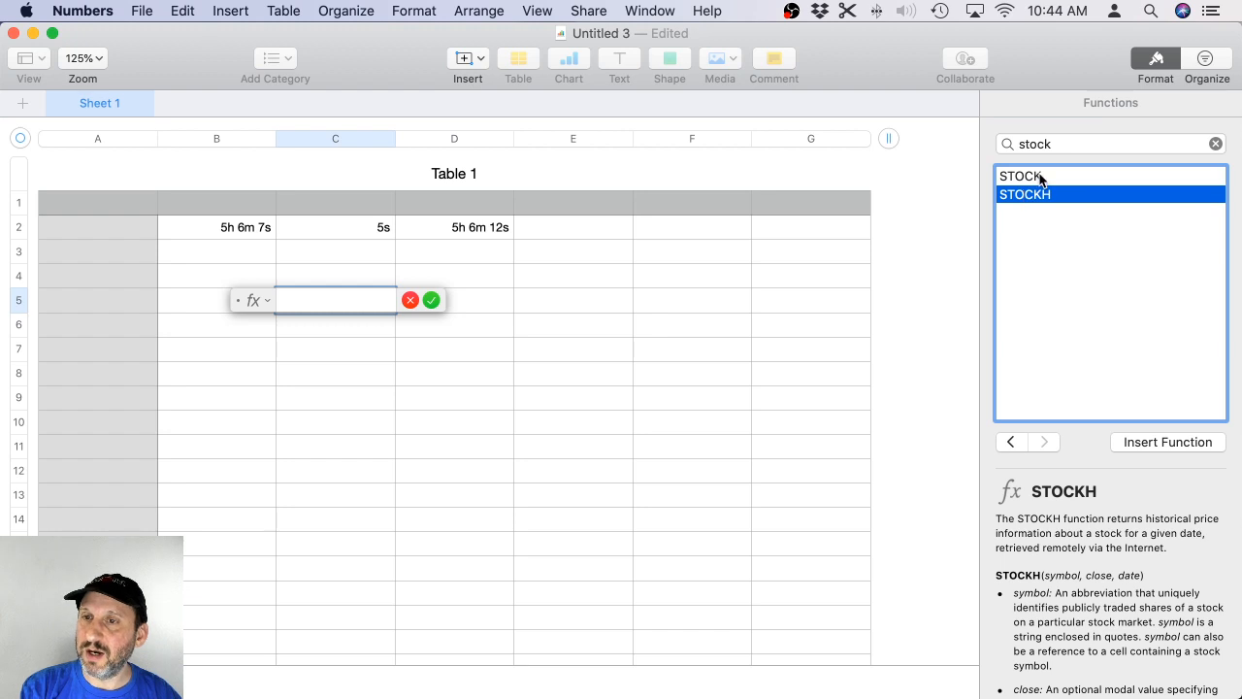
{"action": "left_click", "coordinate": [1039, 176]}
{"action": "double_click", "coordinate": [1039, 177]}
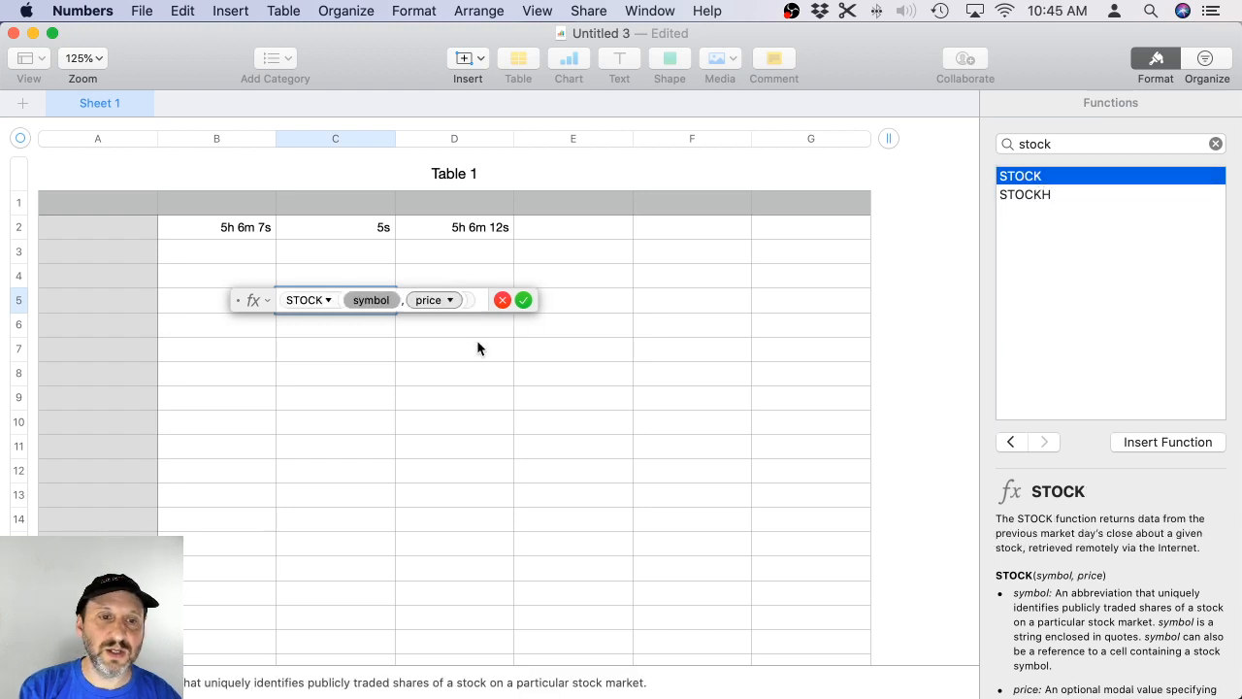
Complete the STOCK formula in cell C5 with the symbol "AAPL" and the price attribute.
{"action": "type", "text": "\""}
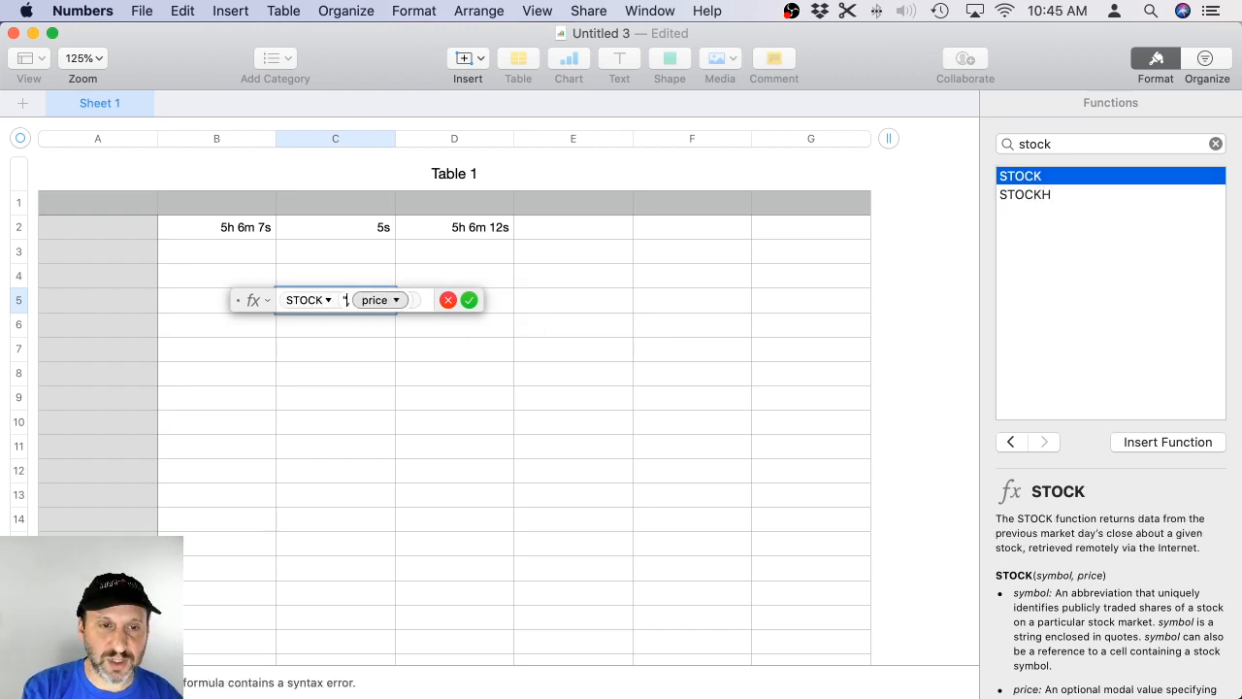
{"action": "type", "text": "APP"}
{"action": "key", "text": "BackSpace"}
{"action": "key", "text": "BackSpace"}
{"action": "type", "text": "APL\""}
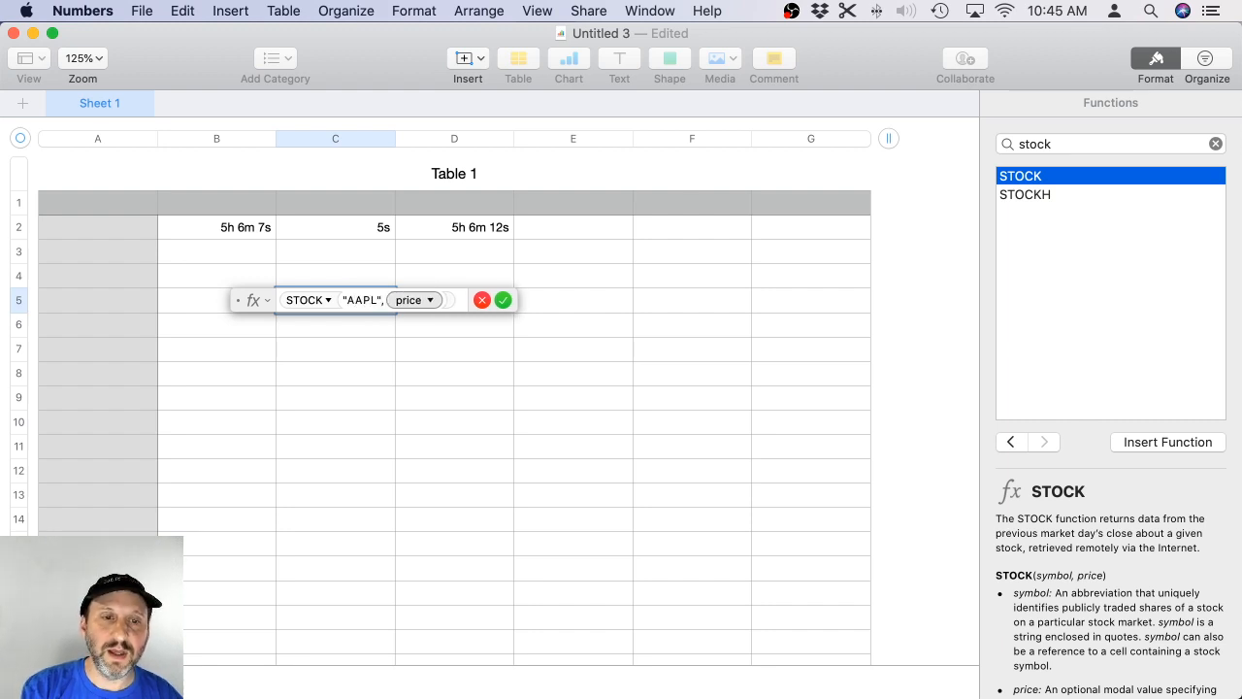
{"action": "left_click", "coordinate": [433, 304]}
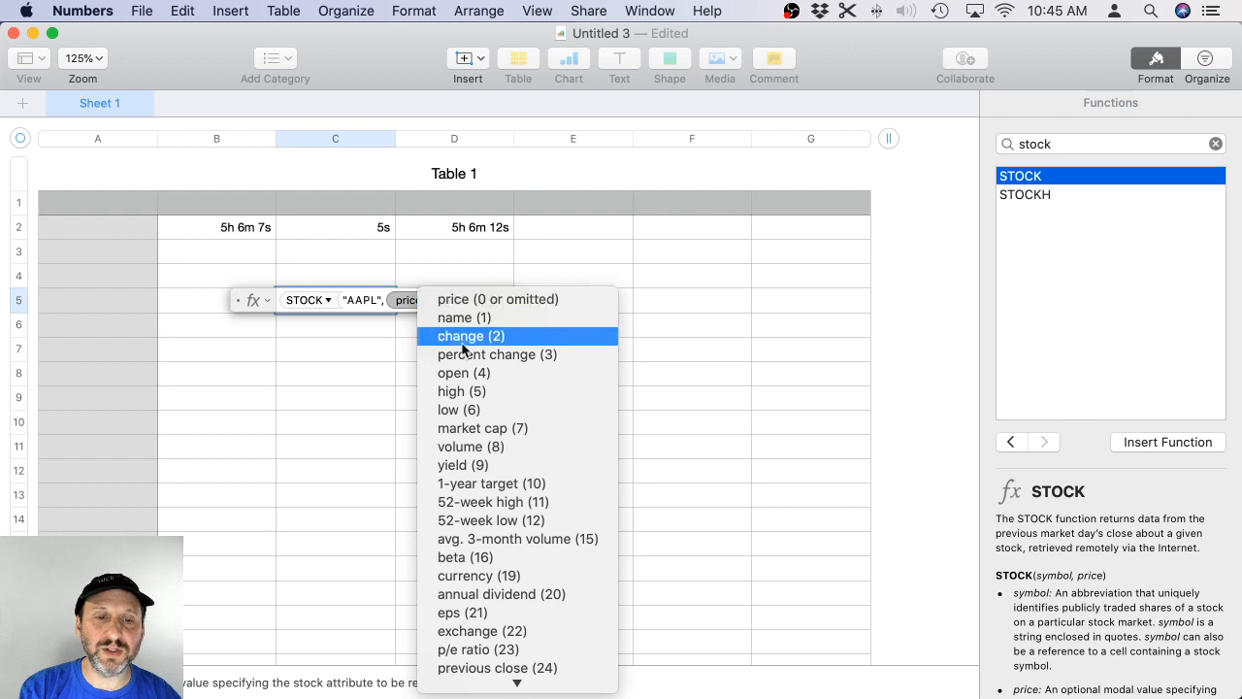
{"action": "left_click", "coordinate": [483, 300]}
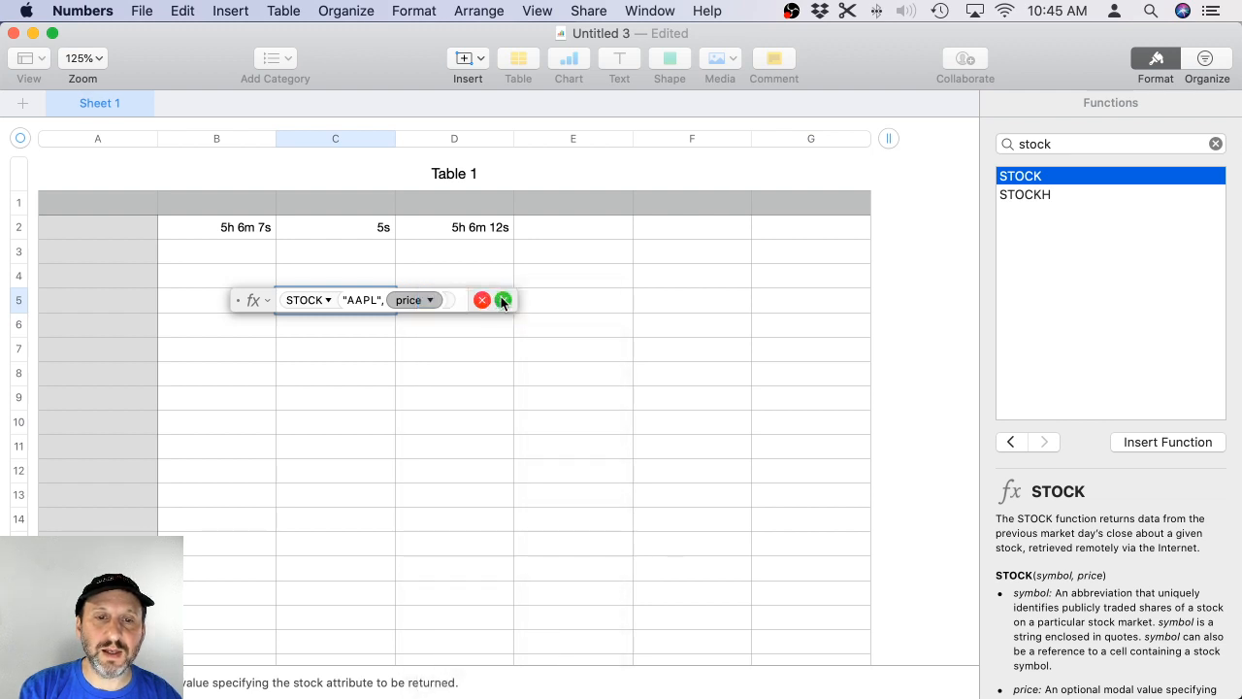
{"action": "left_click", "coordinate": [503, 300]}
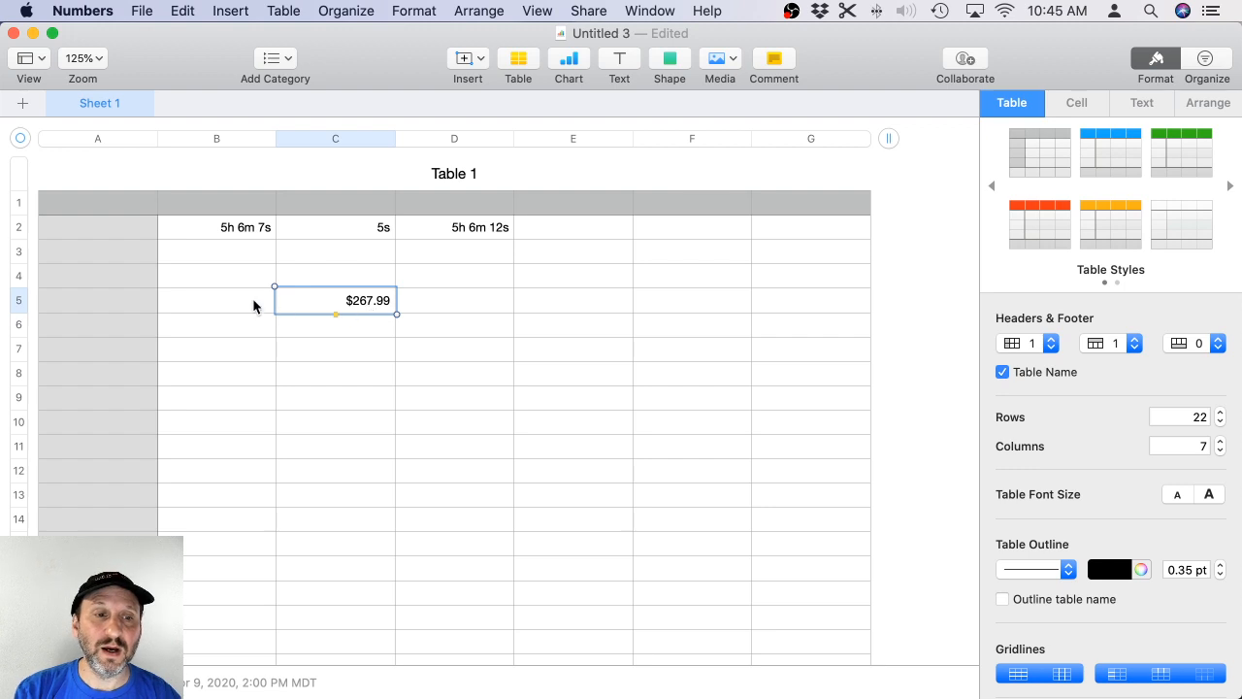
Enter the stock symbol AAPL in cell B5.
{"action": "left_click", "coordinate": [230, 307]}
{"action": "type", "text": "AAPL"}
{"action": "key", "text": "Return"}
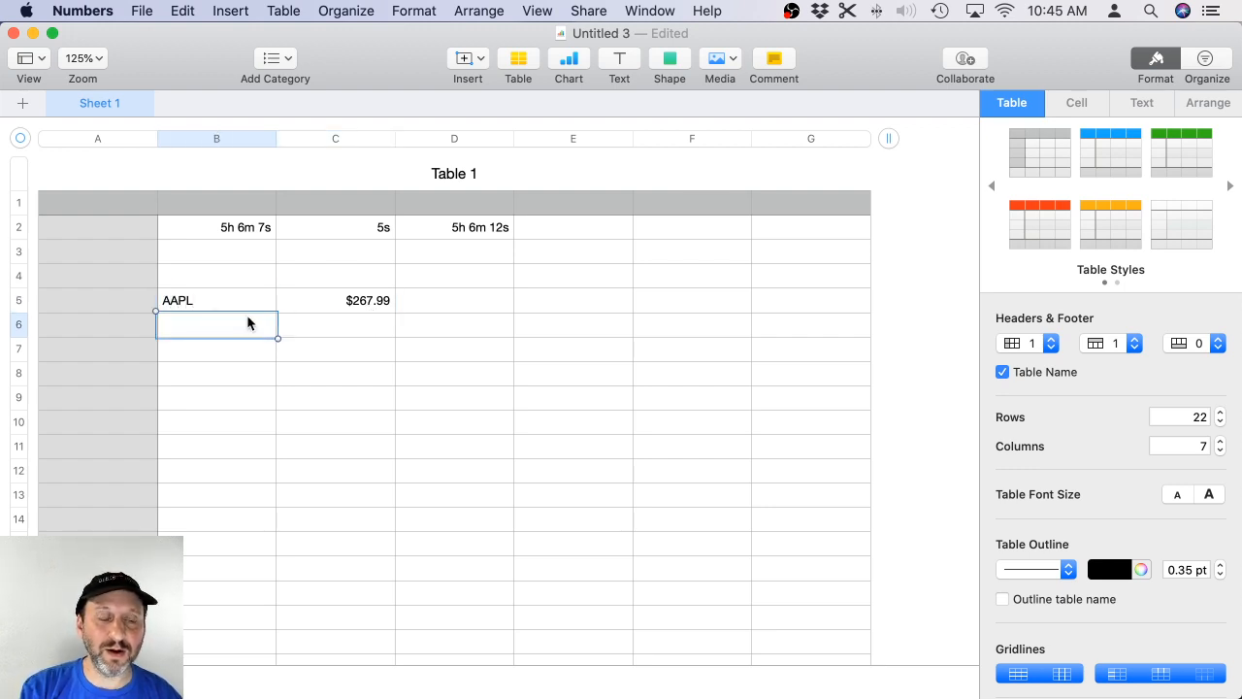
{"action": "left_click", "coordinate": [208, 305]}
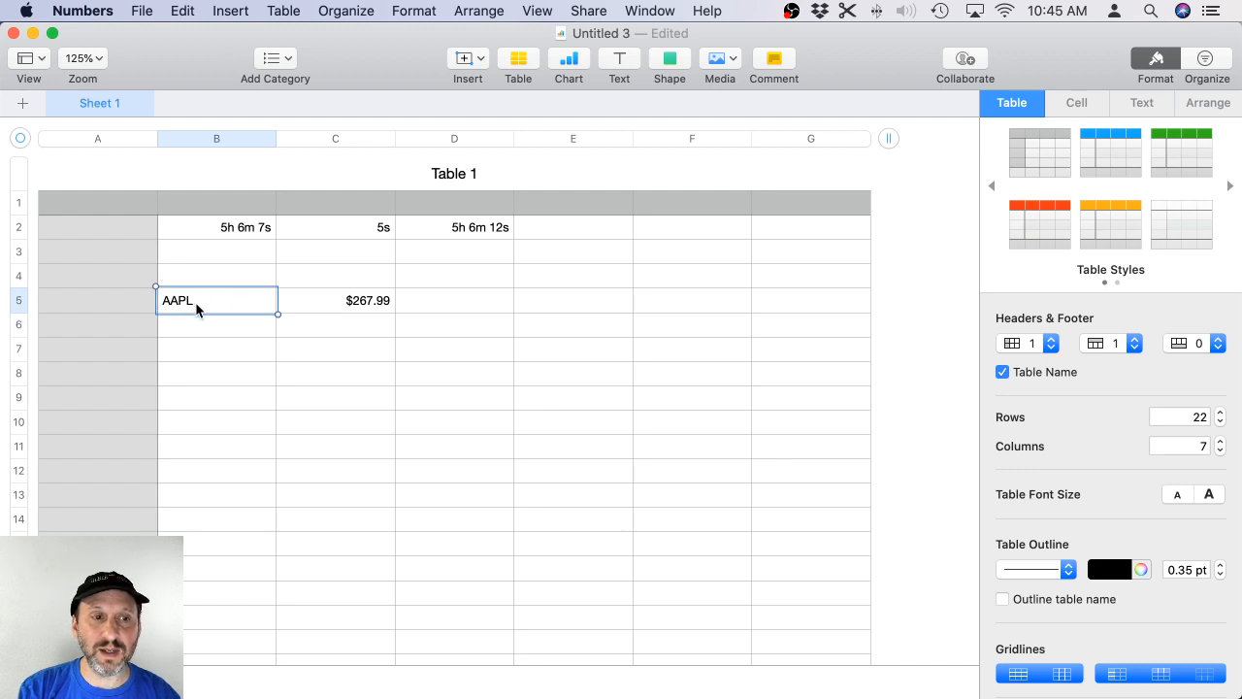
Edit the STOCK formula in cell C5, replacing the "AAPL" text with a reference to cell B5.
{"action": "left_click", "coordinate": [376, 309]}
{"action": "left_click", "coordinate": [381, 310]}
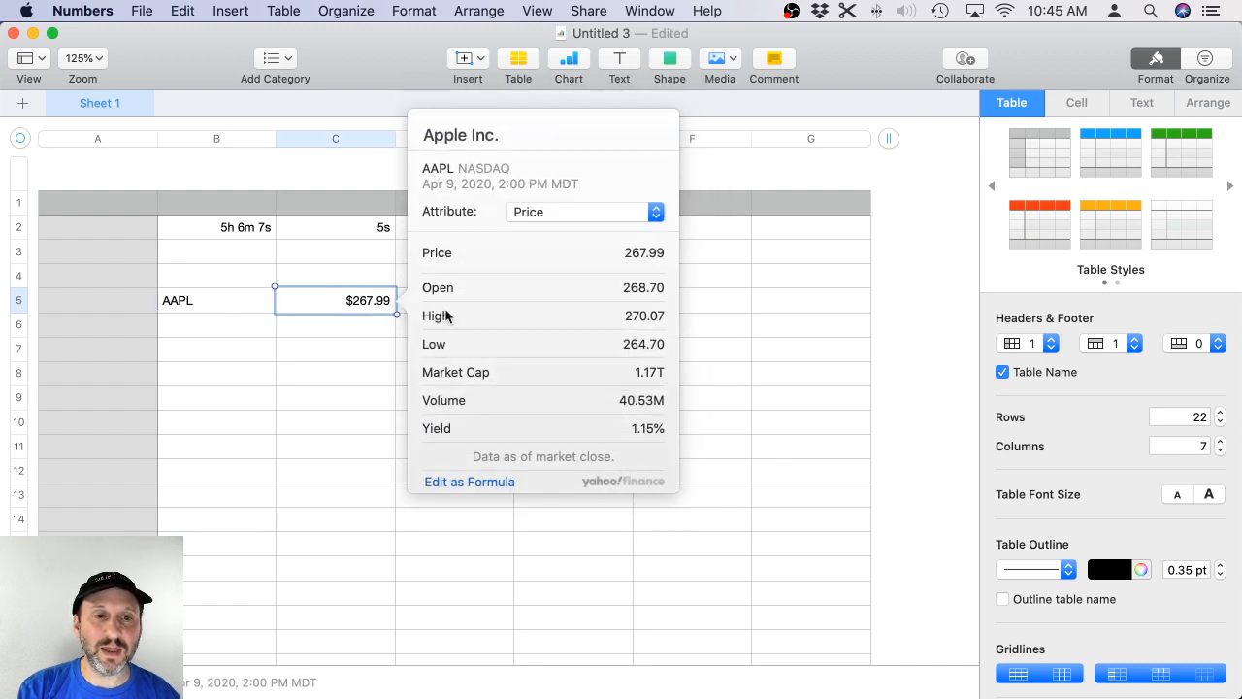
{"action": "left_click", "coordinate": [448, 483]}
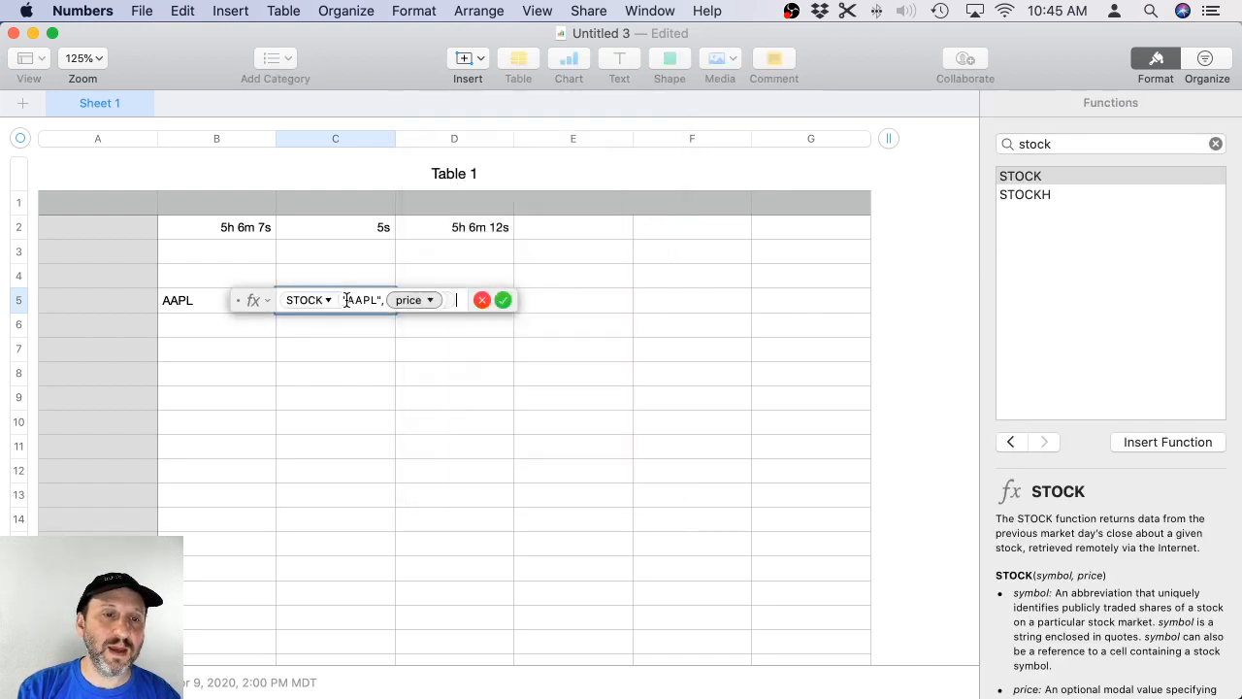
{"action": "left_click_drag", "start_coordinate": [343, 300], "coordinate": [379, 302]}
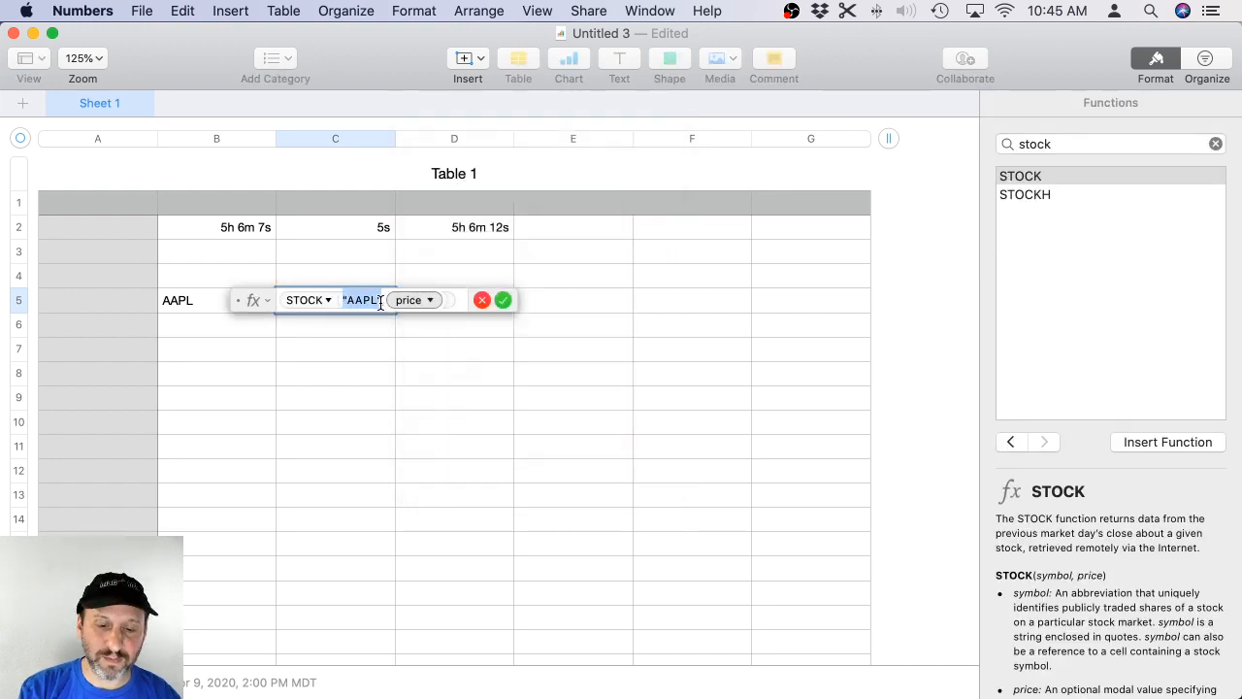
{"action": "key", "text": "BackSpace"}
{"action": "left_click", "coordinate": [178, 303]}
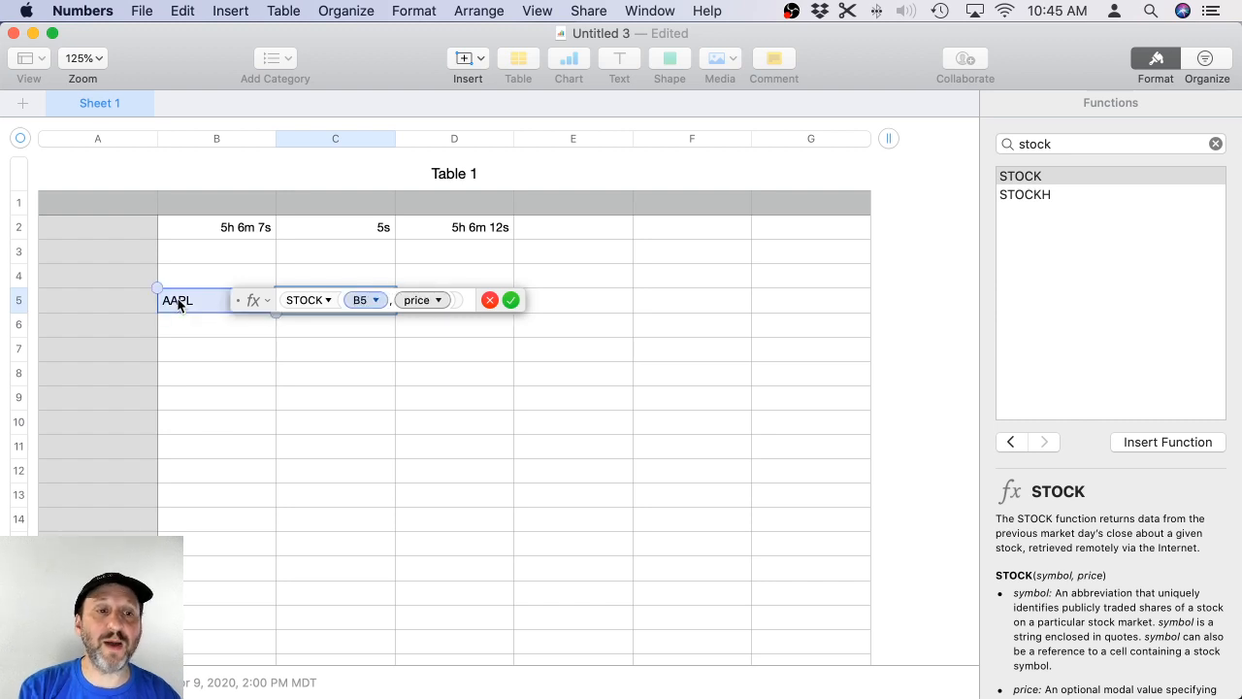
{"action": "key", "text": "Return"}
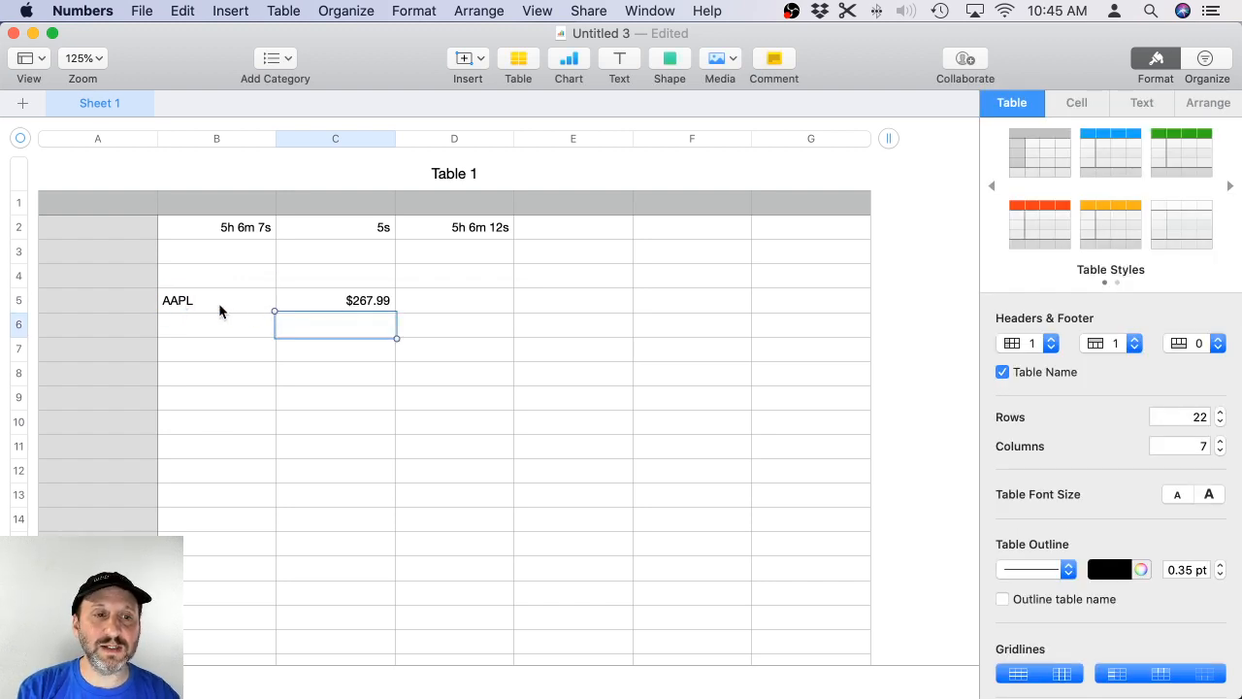
Copy cells B5:C5 into row 6 and change the symbol in B6 to T.
{"action": "left_click", "coordinate": [203, 309]}
{"action": "left_click", "coordinate": [308, 310], "text": "shift"}
{"action": "key", "text": "super+c"}
{"action": "left_click", "coordinate": [220, 327]}
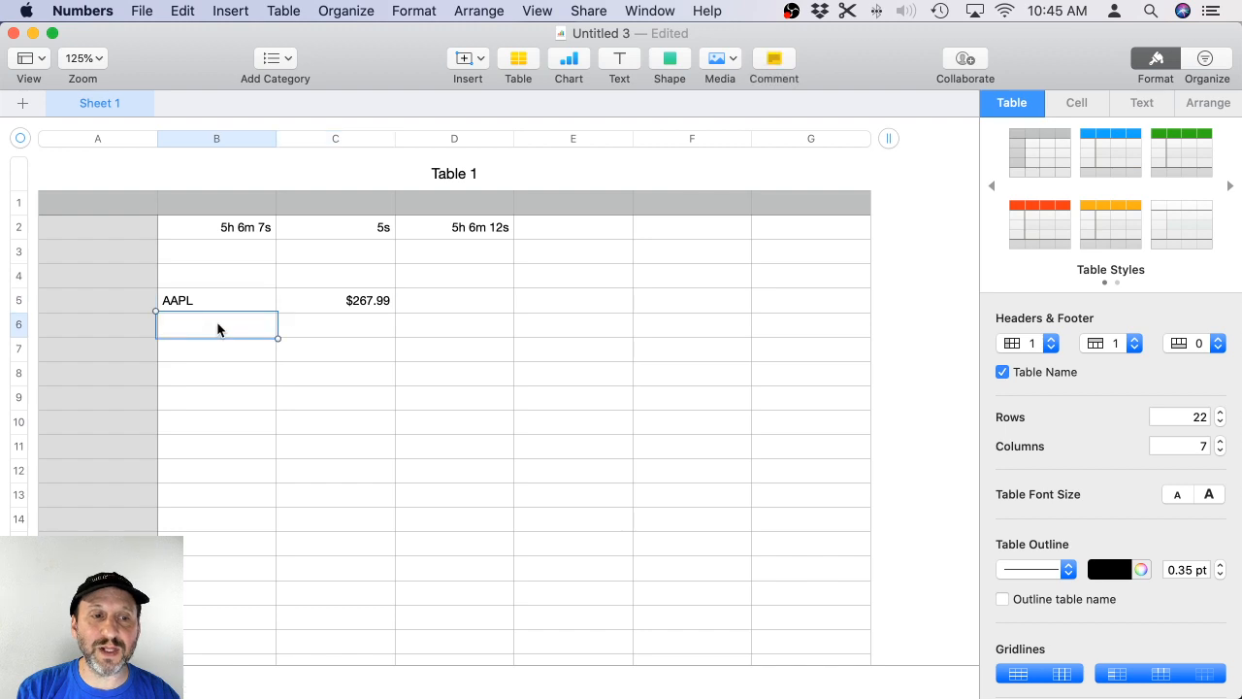
{"action": "key", "text": "super+v"}
{"action": "left_click", "coordinate": [197, 336]}
{"action": "double_click", "coordinate": [185, 328]}
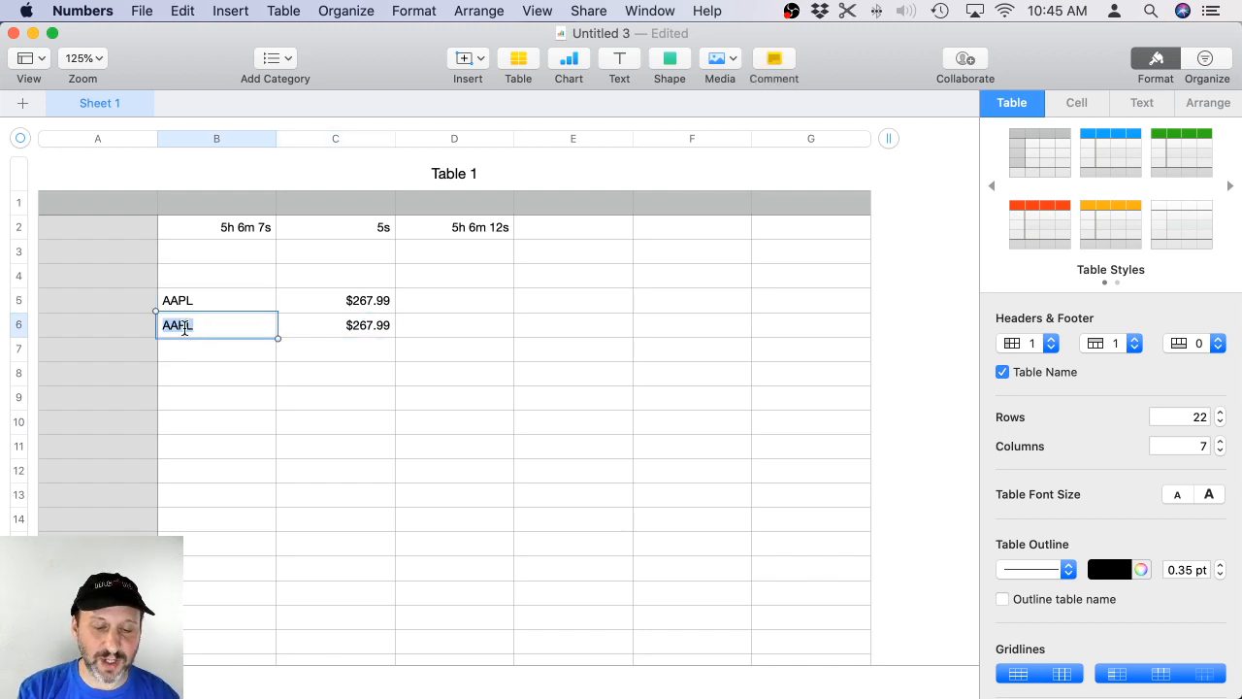
{"action": "type", "text": "T"}
{"action": "key", "text": "Return"}
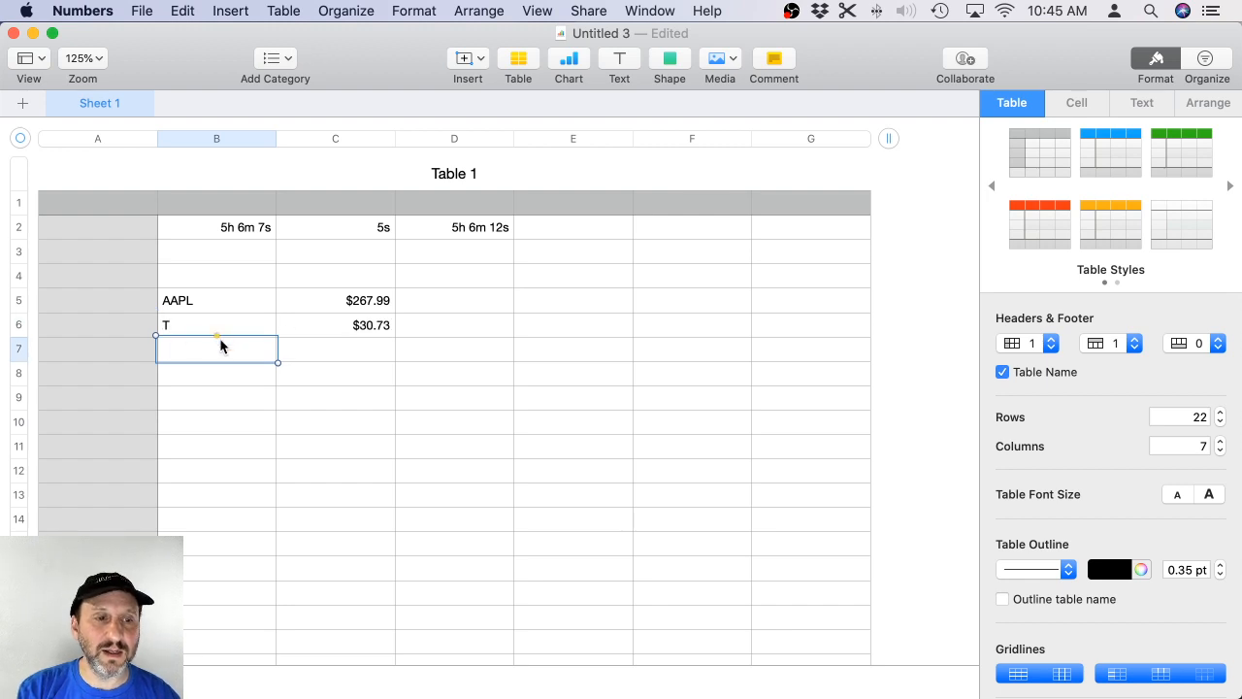
Paste the copied symbol and price cells into row 7 and change the symbol in B7 to TSLA.
{"action": "key", "text": "super+v"}
{"action": "left_click", "coordinate": [201, 357]}
{"action": "double_click", "coordinate": [201, 354]}
{"action": "type", "text": "TSLA"}
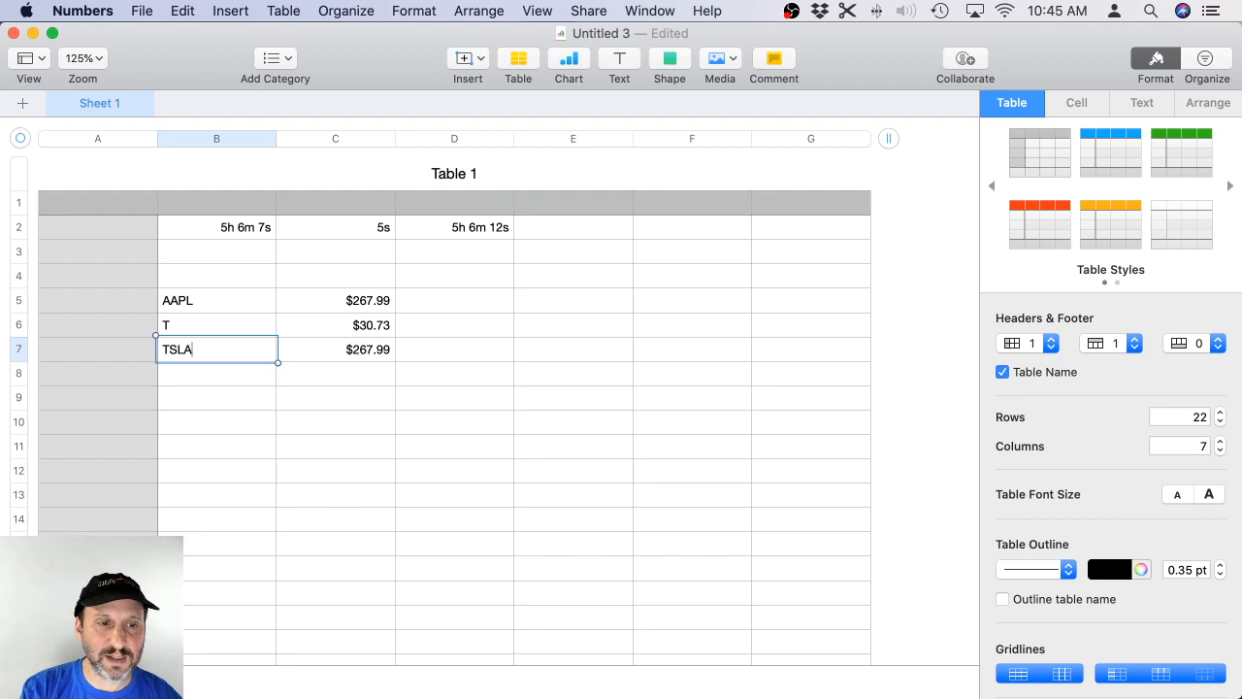
{"action": "key", "text": "Return"}
Paste the copied symbol and price cells into row 8 and change the symbol in B8 to MSFT.
{"action": "key", "text": "super+v"}
{"action": "left_click", "coordinate": [171, 377]}
{"action": "key", "text": "super+a"}
{"action": "type", "text": "MSFT"}
{"action": "key", "text": "Return"}
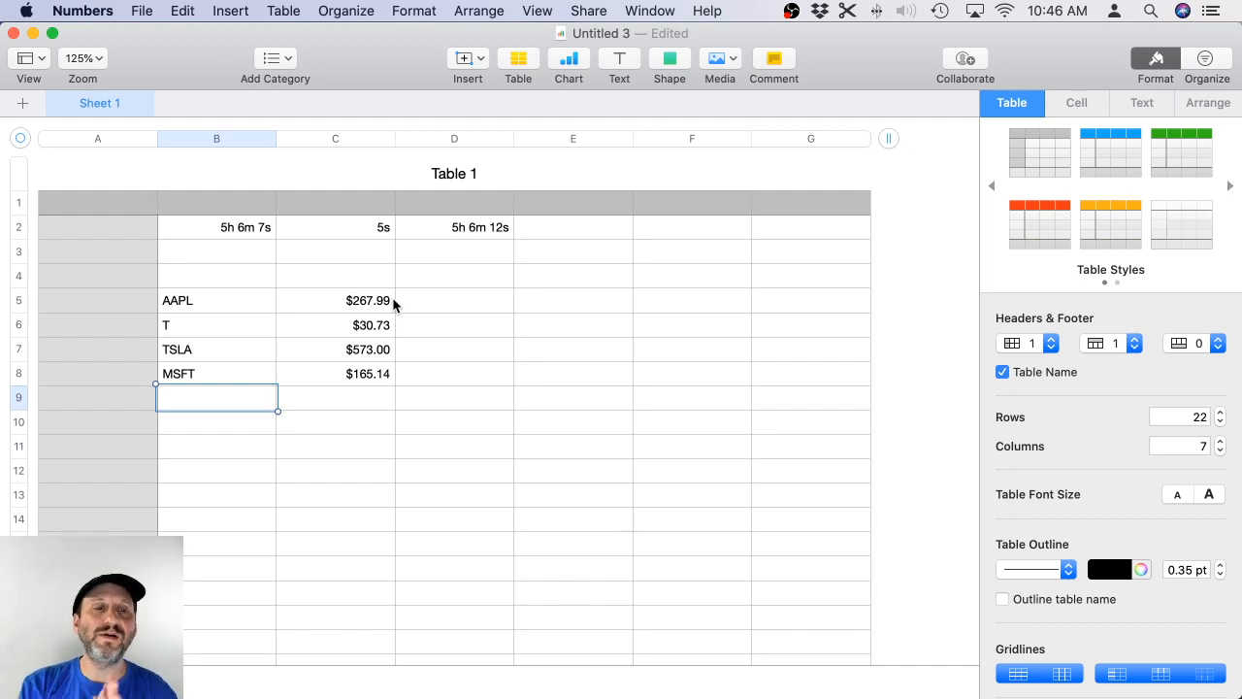
Clear all contents of the table and enter a RANDBETWEEN formula in cell B2 with lower bound 0 and upper bound 99.
{"action": "key", "text": "super+a"}
{"action": "key", "text": "Delete"}
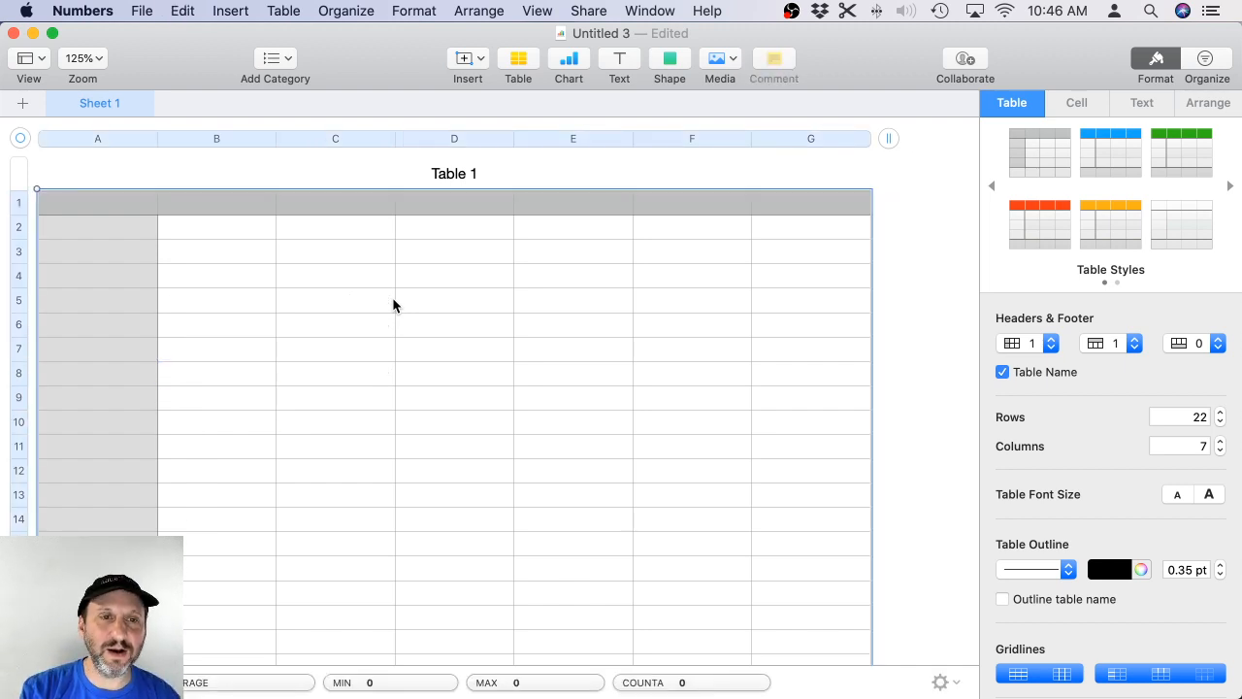
{"action": "left_click", "coordinate": [238, 235]}
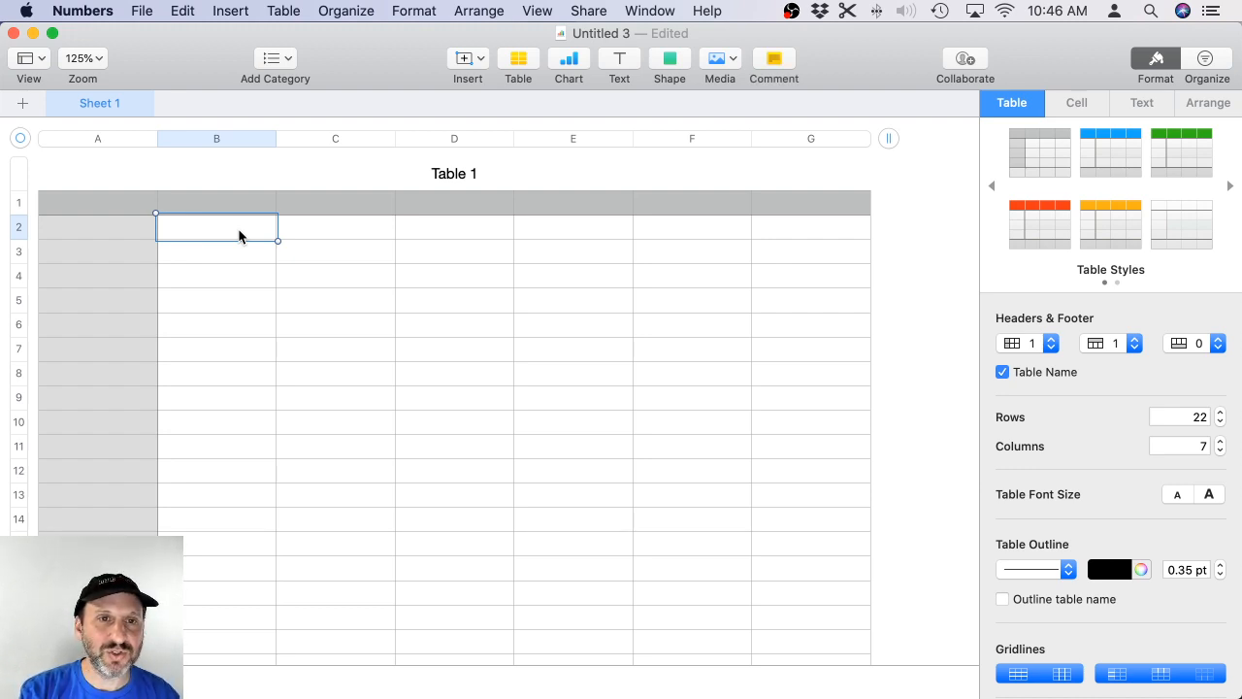
{"action": "key", "text": "equal"}
{"action": "type", "text": "RAND"}
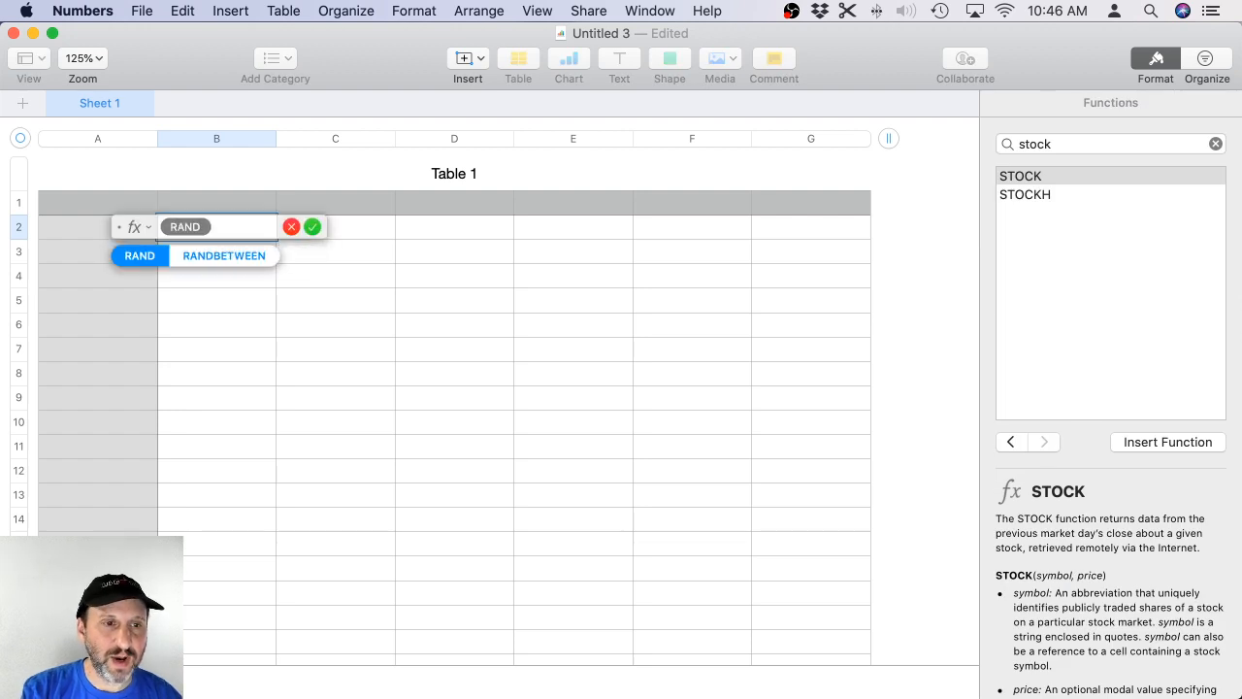
{"action": "left_click", "coordinate": [239, 254]}
{"action": "left_click", "coordinate": [297, 235]}
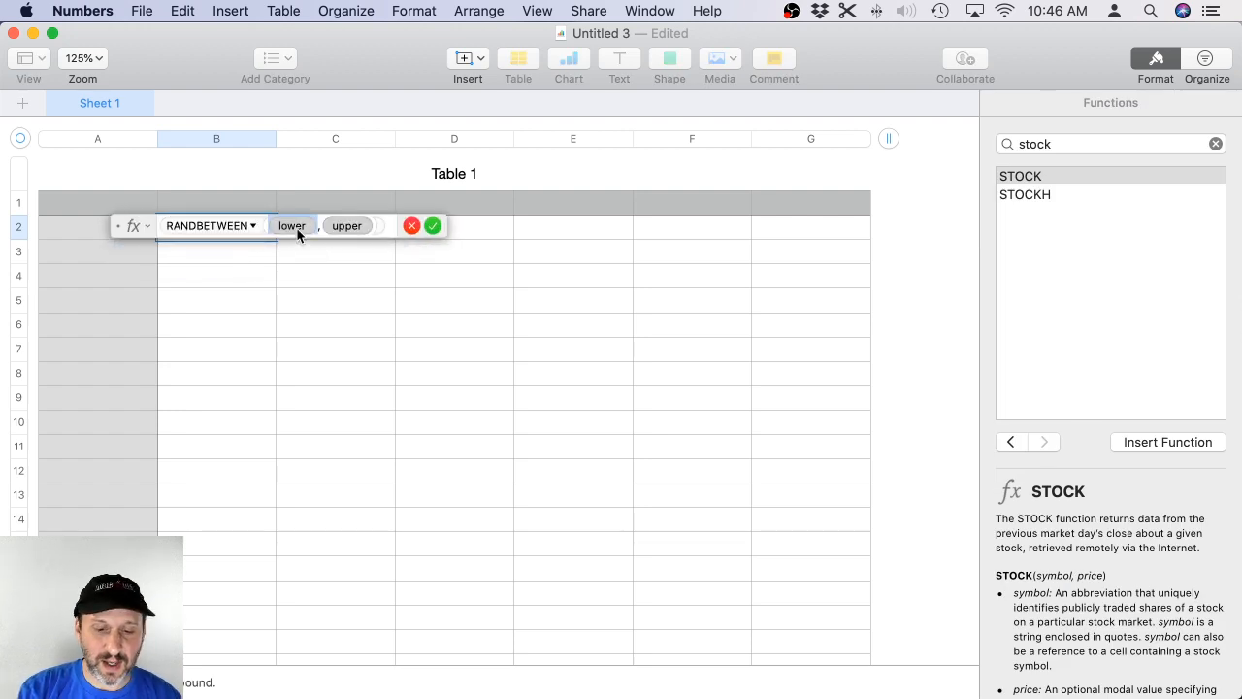
{"action": "type", "text": "0"}
{"action": "left_click", "coordinate": [307, 229]}
{"action": "type", "text": "99"}
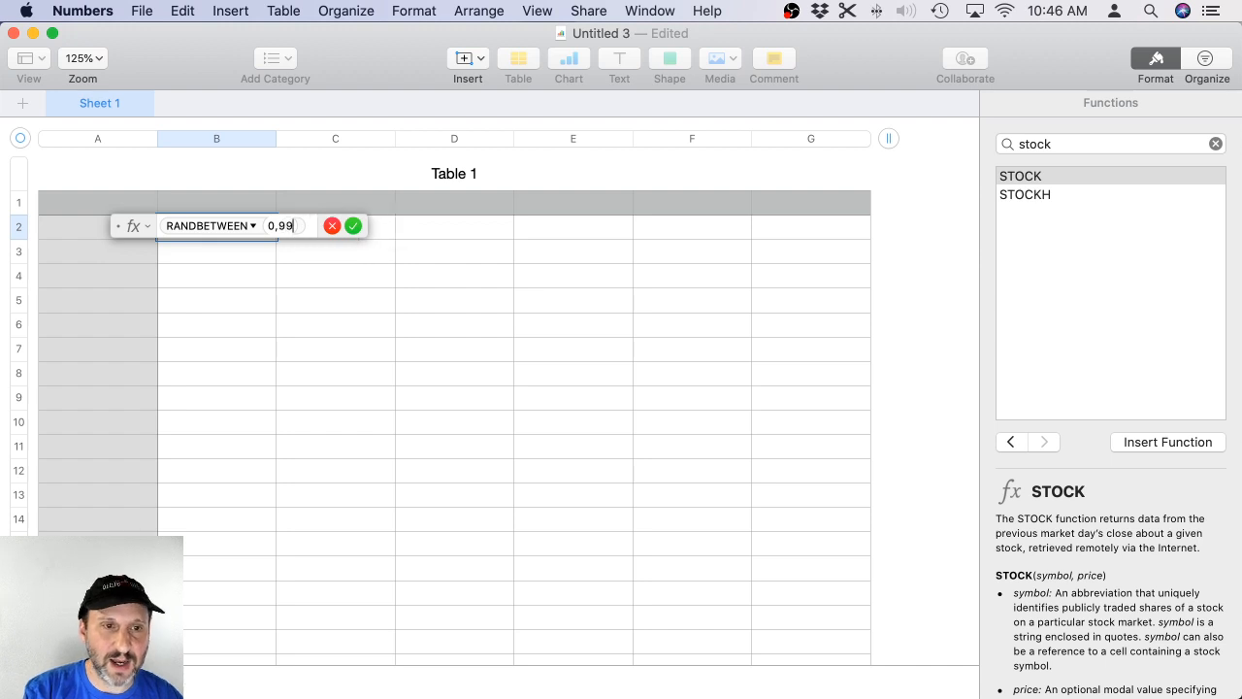
{"action": "key", "text": "Return"}
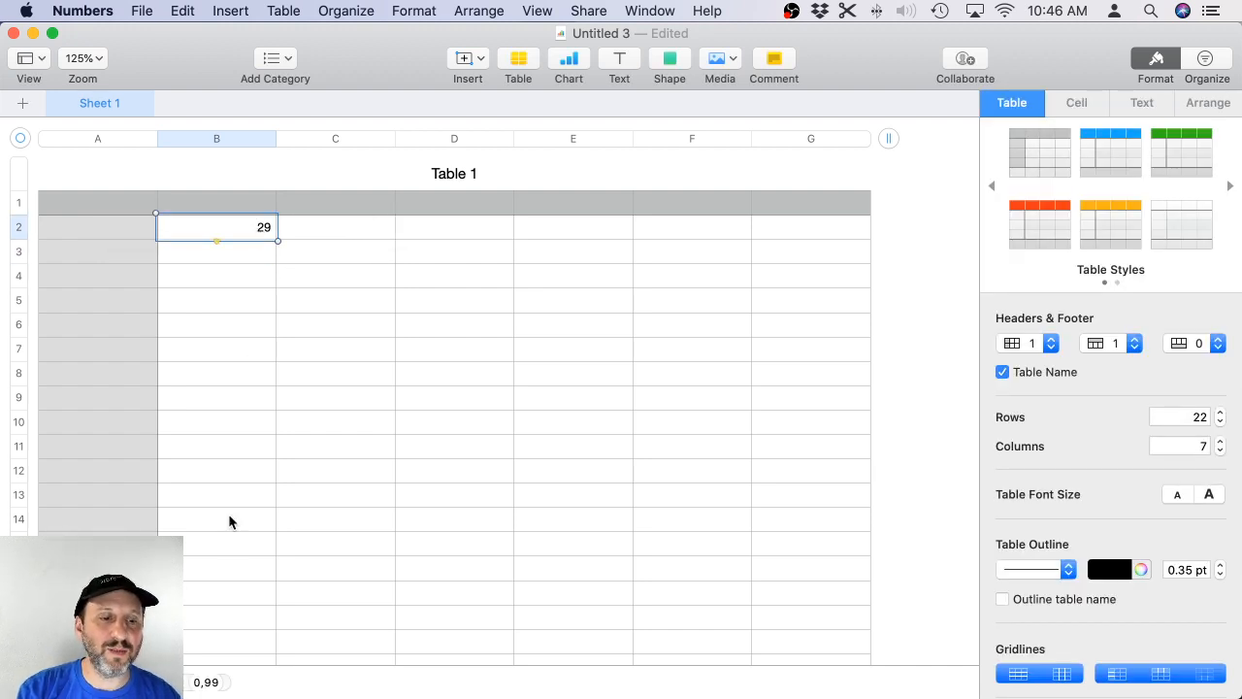
Fill the RANDBETWEEN formula down cells B2 to B19 and convert the formulas to fixed values with Paste Formula Results.
{"action": "left_click", "coordinate": [231, 642], "text": "shift"}
{"action": "key", "text": "super+backslash"}
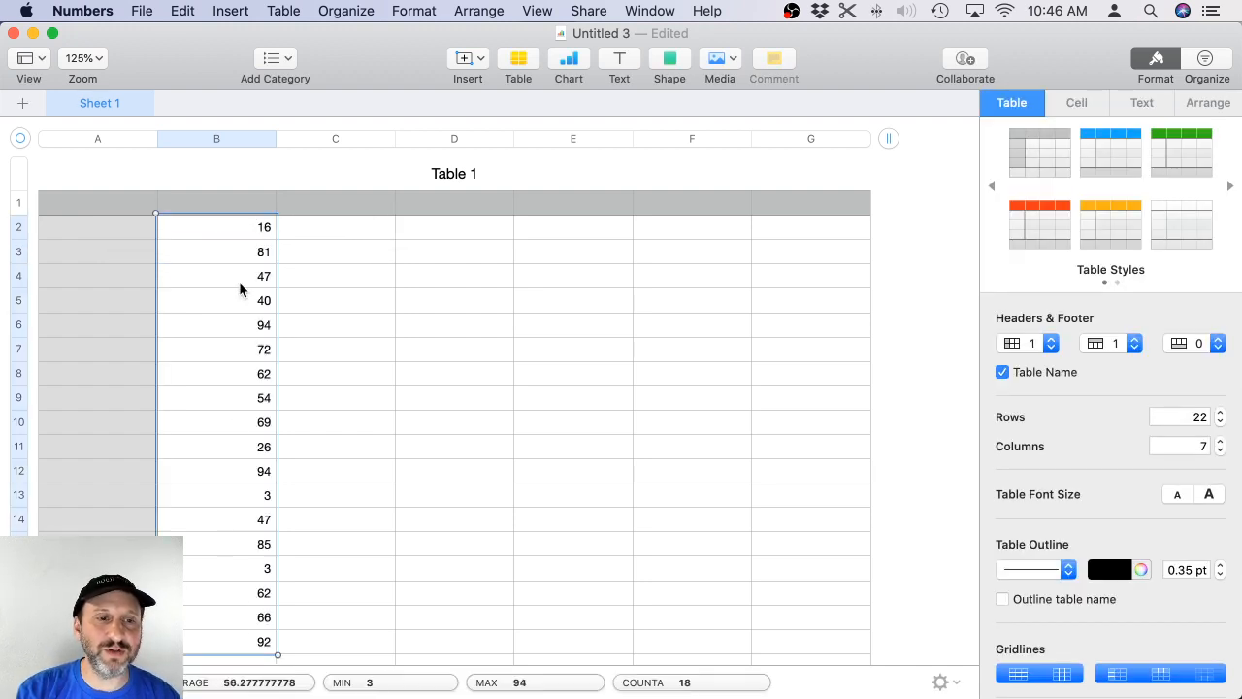
{"action": "left_click", "coordinate": [181, 10]}
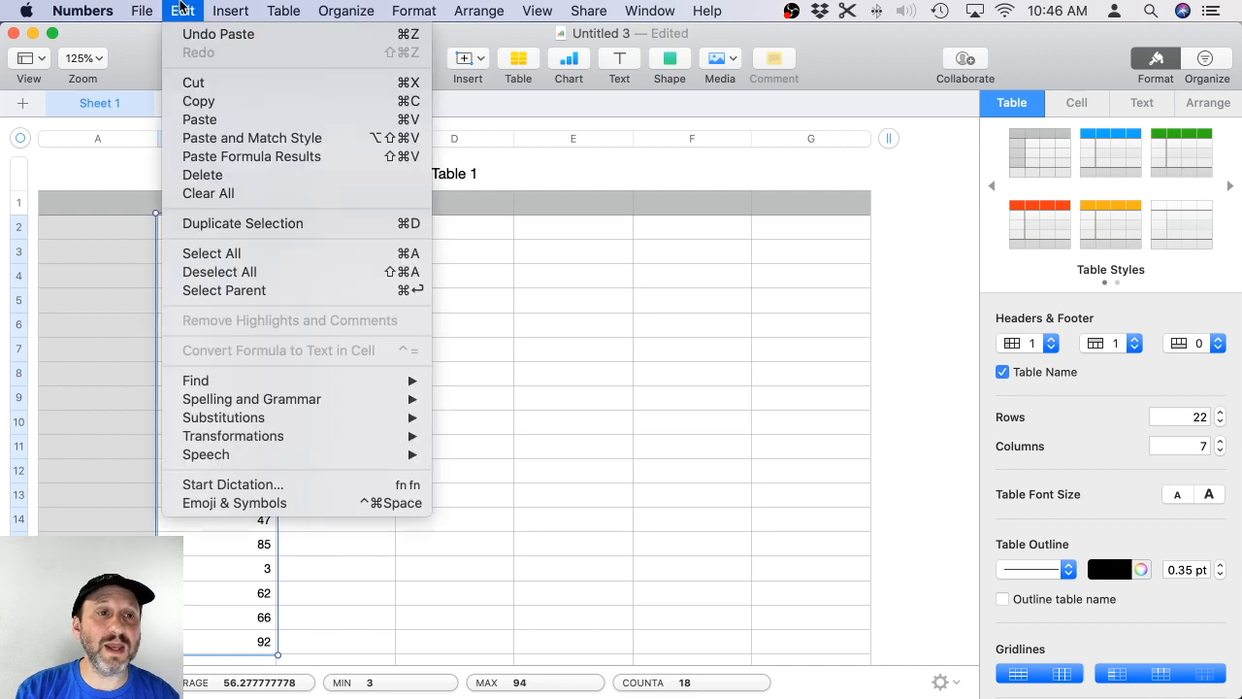
{"action": "left_click", "coordinate": [235, 156]}
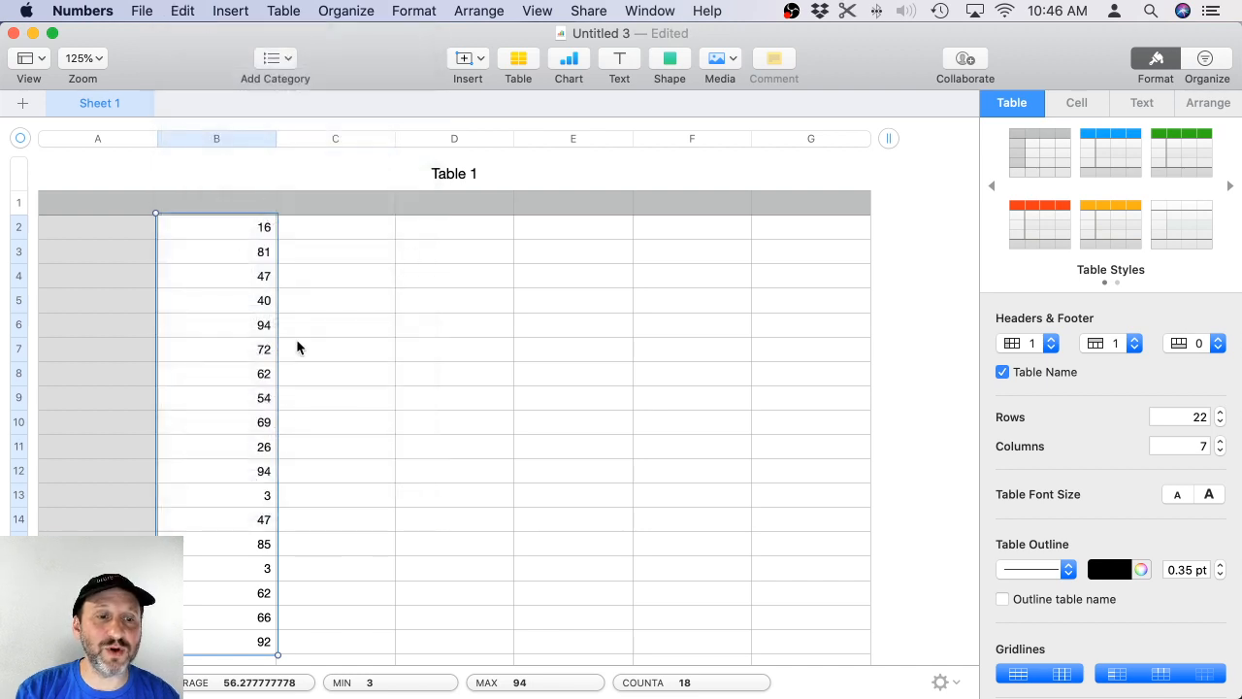
Check several cells in column B to see whether they hold plain numbers instead of formulas.
{"action": "left_click", "coordinate": [249, 251]}
{"action": "left_click", "coordinate": [245, 276]}
{"action": "left_click", "coordinate": [243, 374]}
{"action": "left_click", "coordinate": [246, 474]}
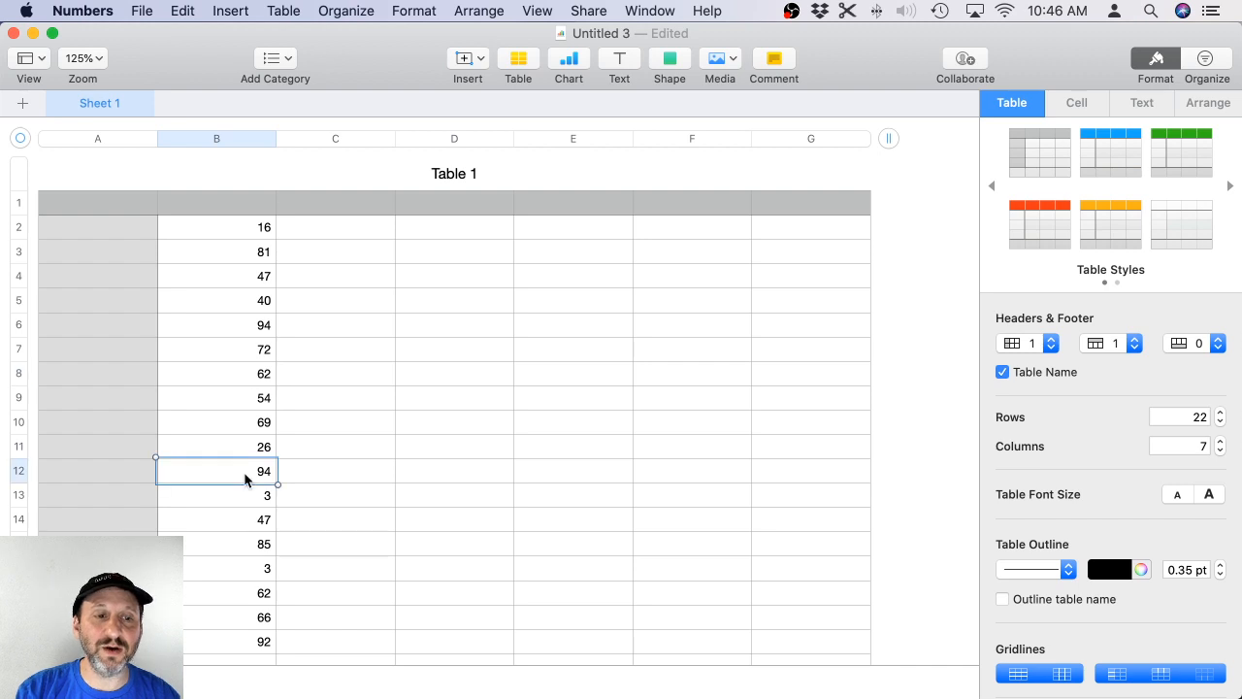
{"action": "left_click", "coordinate": [279, 279]}
{"action": "left_click", "coordinate": [245, 233]}
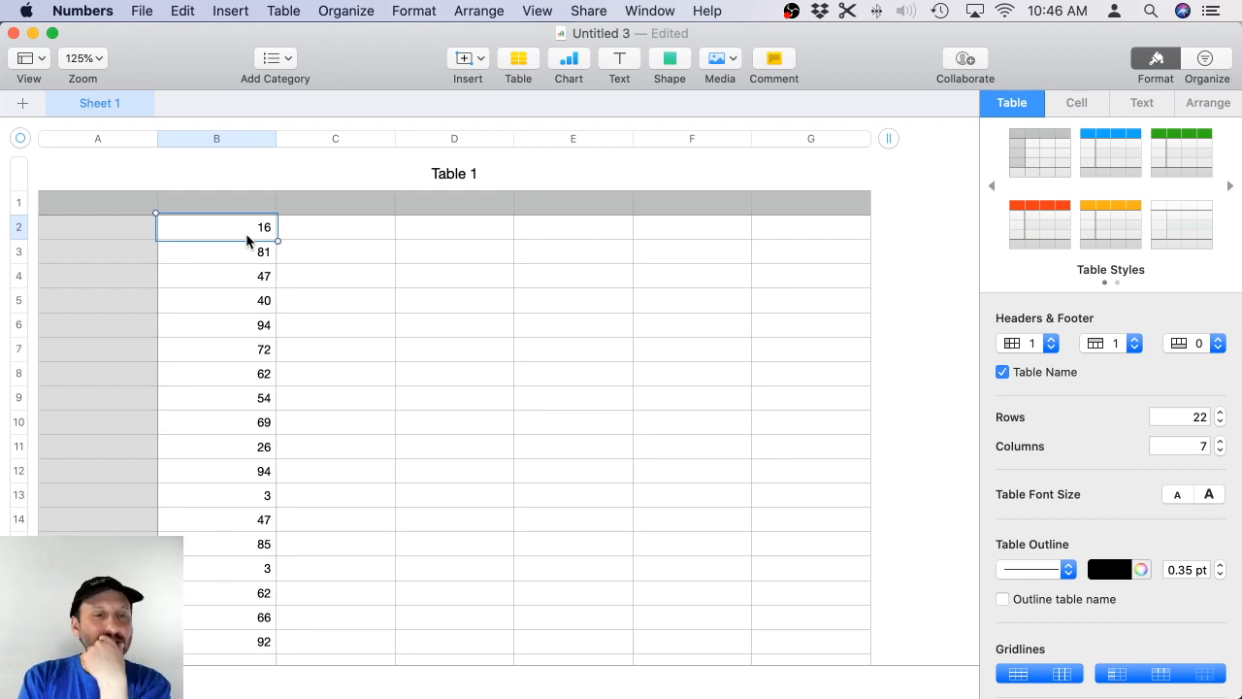
Start a formula in cell C2, search the functions for "max" and review the LARGE and MAX descriptions.
{"action": "left_click", "coordinate": [336, 229]}
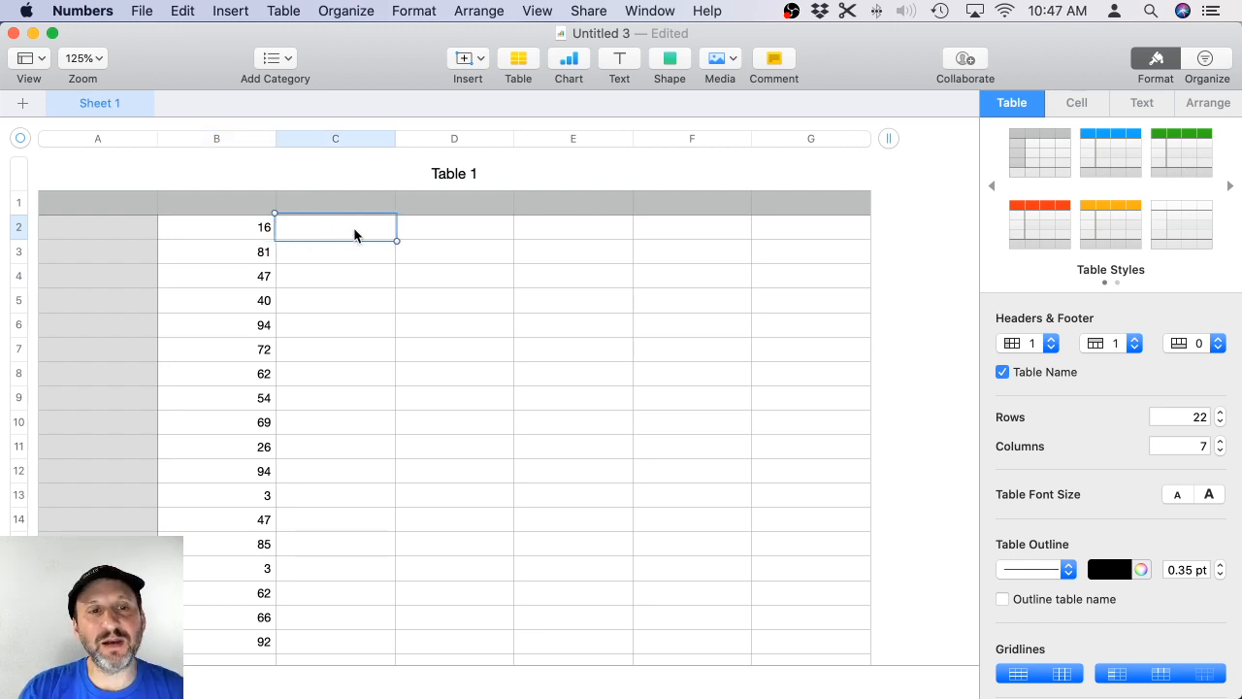
{"action": "key", "text": "="}
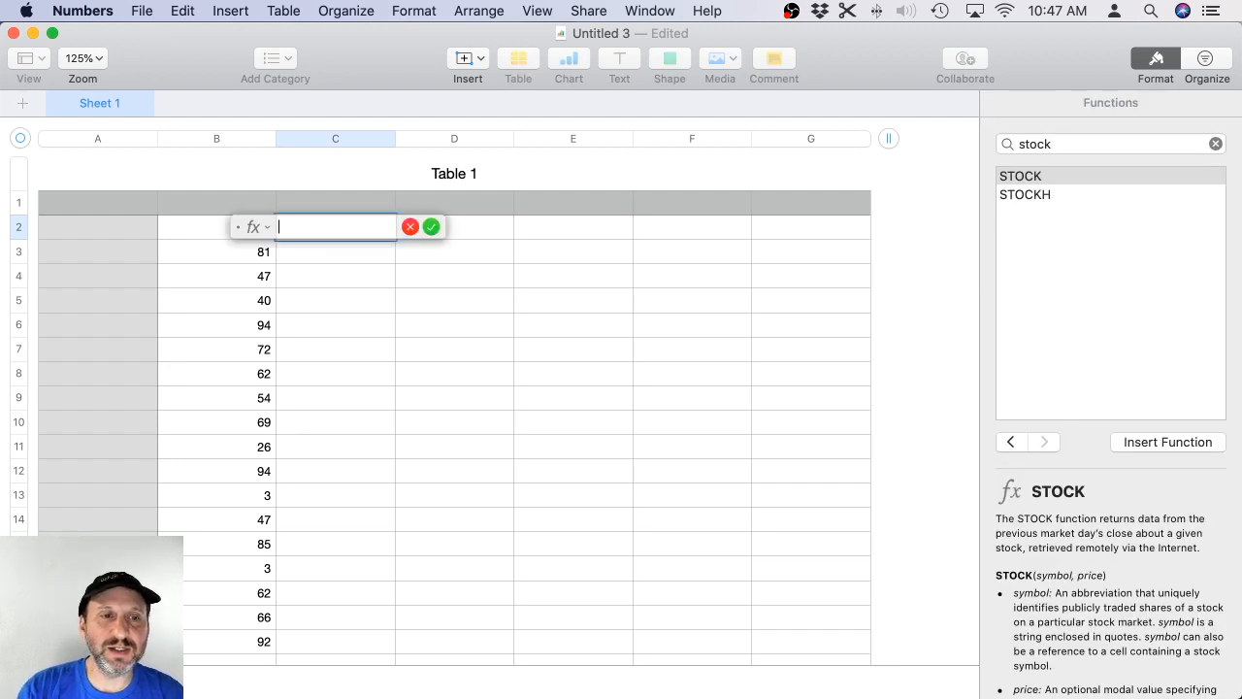
{"action": "left_click", "coordinate": [1215, 144]}
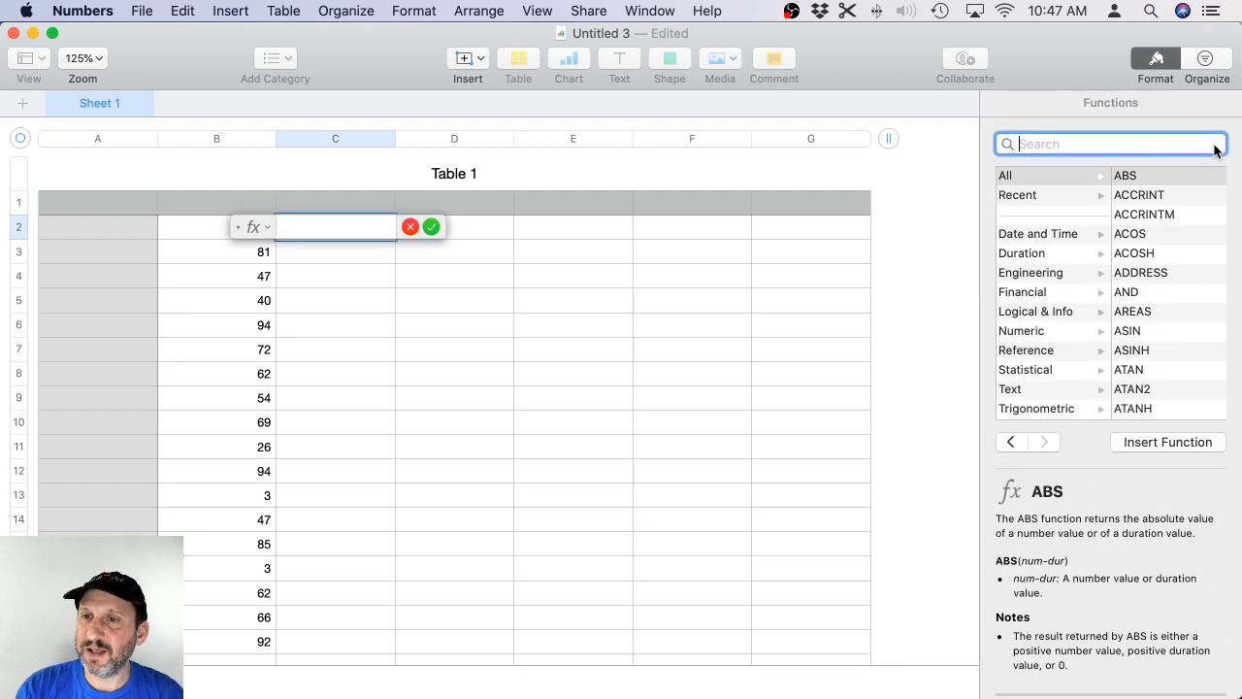
{"action": "type", "text": "max"}
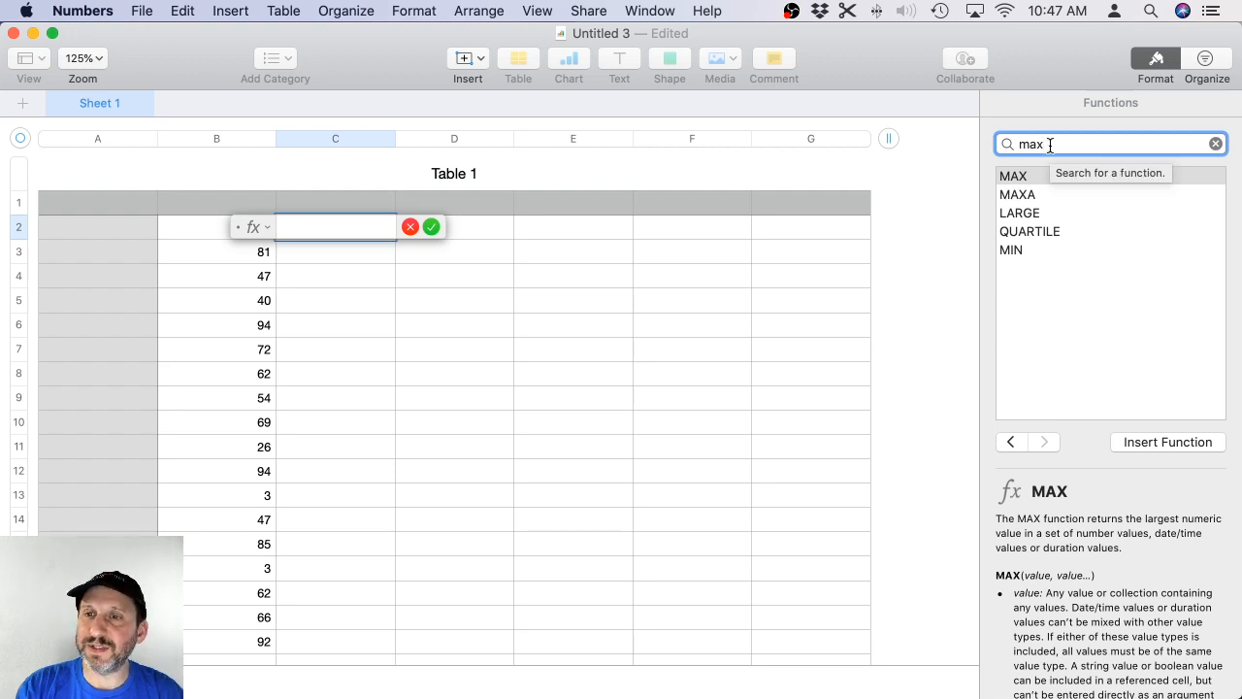
{"action": "left_click", "coordinate": [1031, 217]}
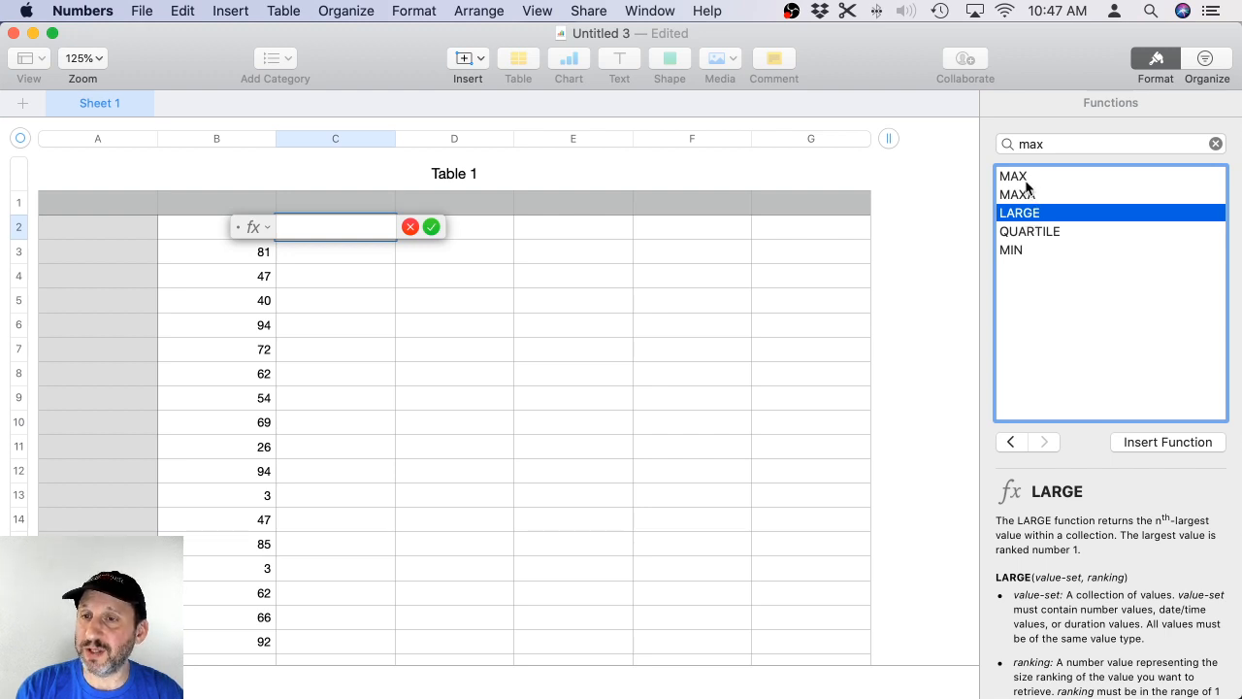
{"action": "left_click", "coordinate": [1024, 177]}
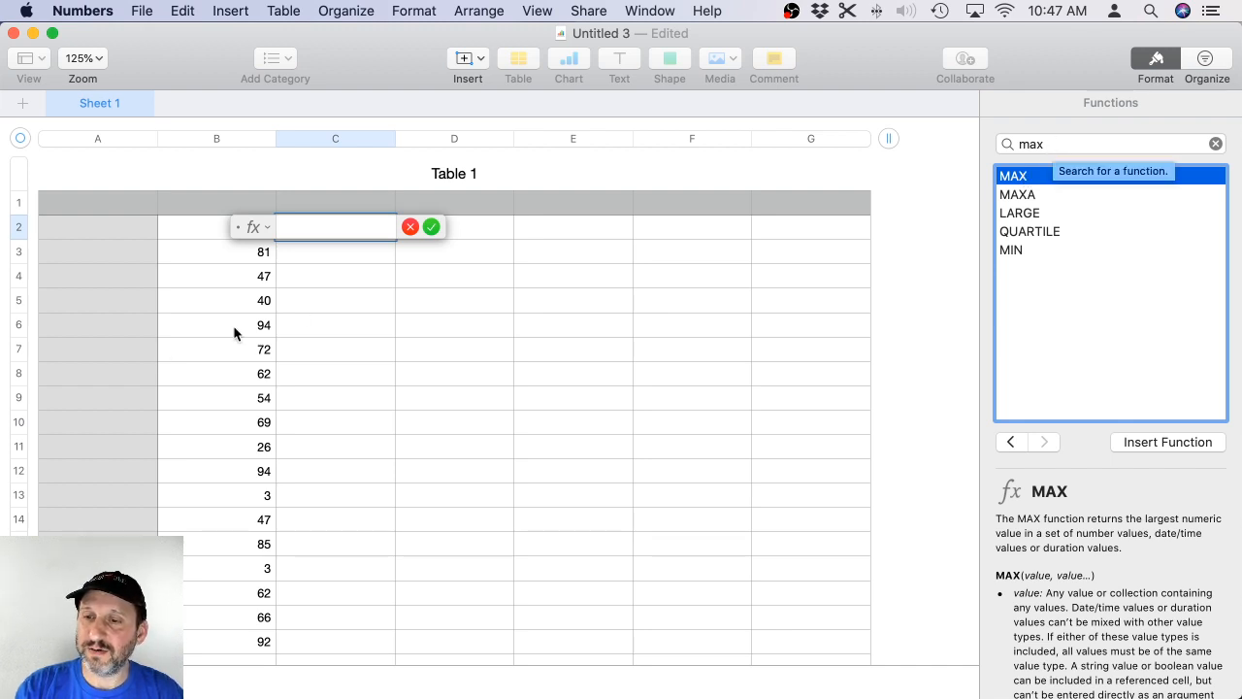
Complete the formula in cell C2 as MAX of the whole column B.
{"action": "left_click", "coordinate": [302, 233]}
{"action": "type", "text": "max"}
{"action": "key", "text": "Return"}
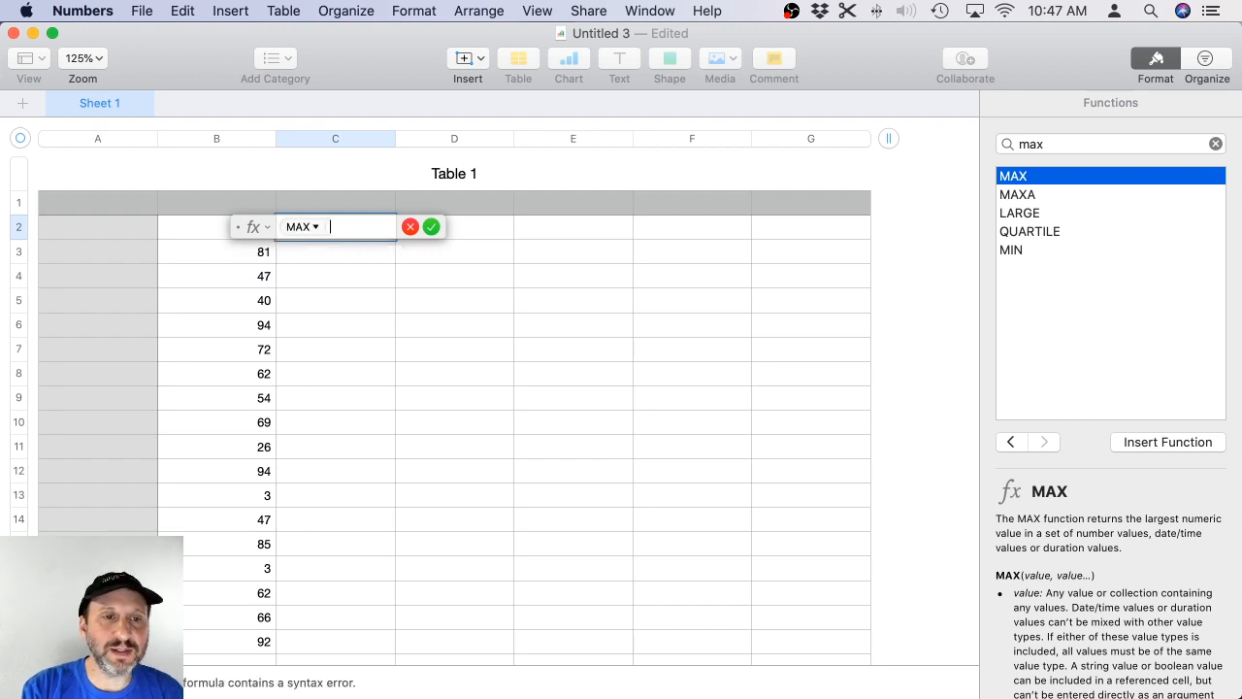
{"action": "left_click", "coordinate": [218, 140]}
{"action": "key", "text": "Return"}
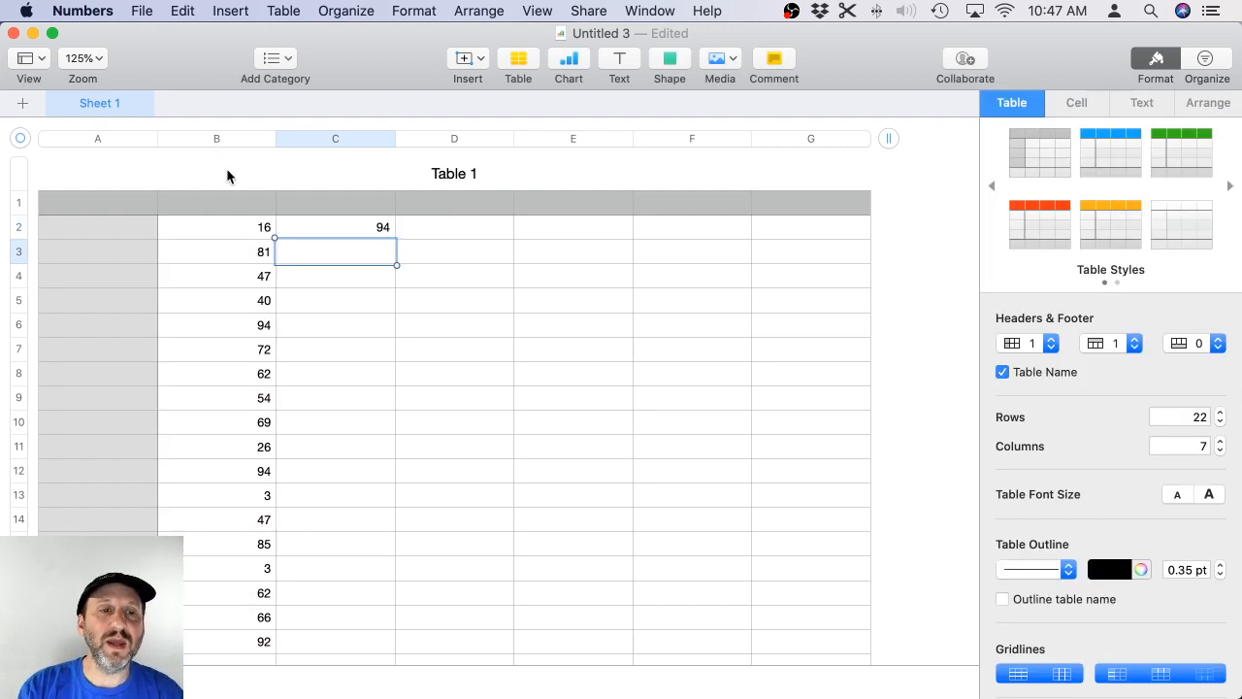
{"action": "left_click", "coordinate": [255, 472]}
Edit the formula in cell C2, wrapping MAX(B) in an IF function with the condition B2 = MAX(B).
{"action": "double_click", "coordinate": [344, 231]}
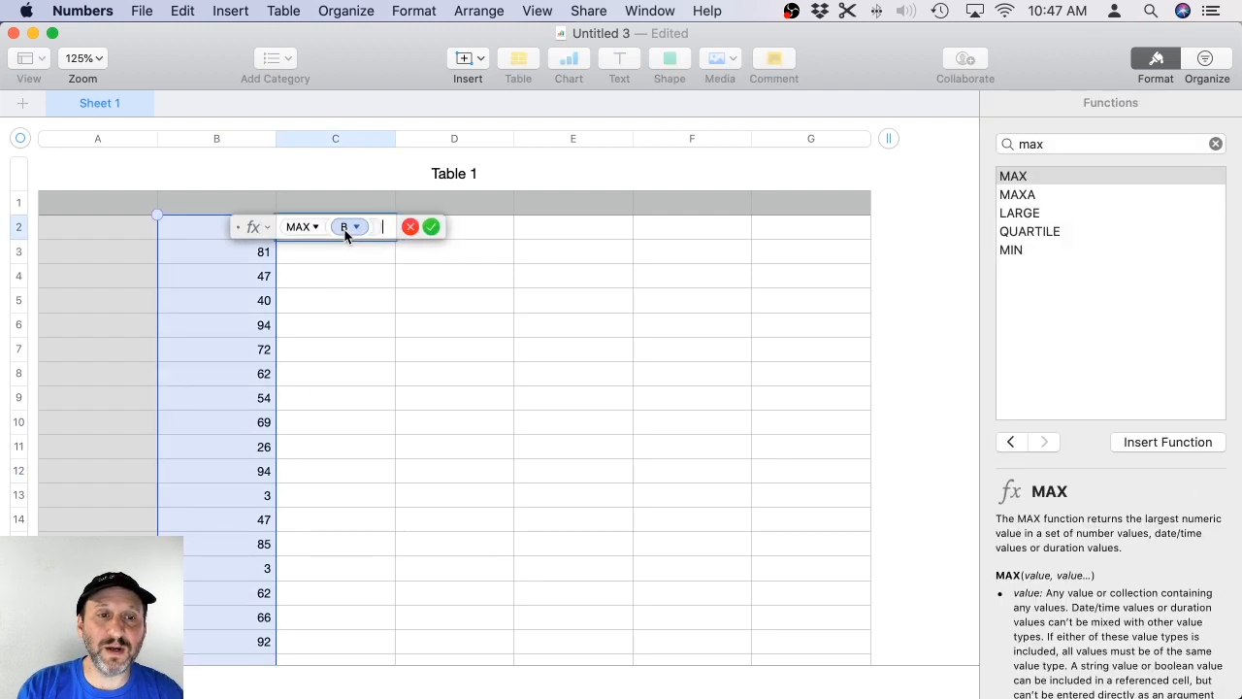
{"action": "left_click", "coordinate": [278, 229]}
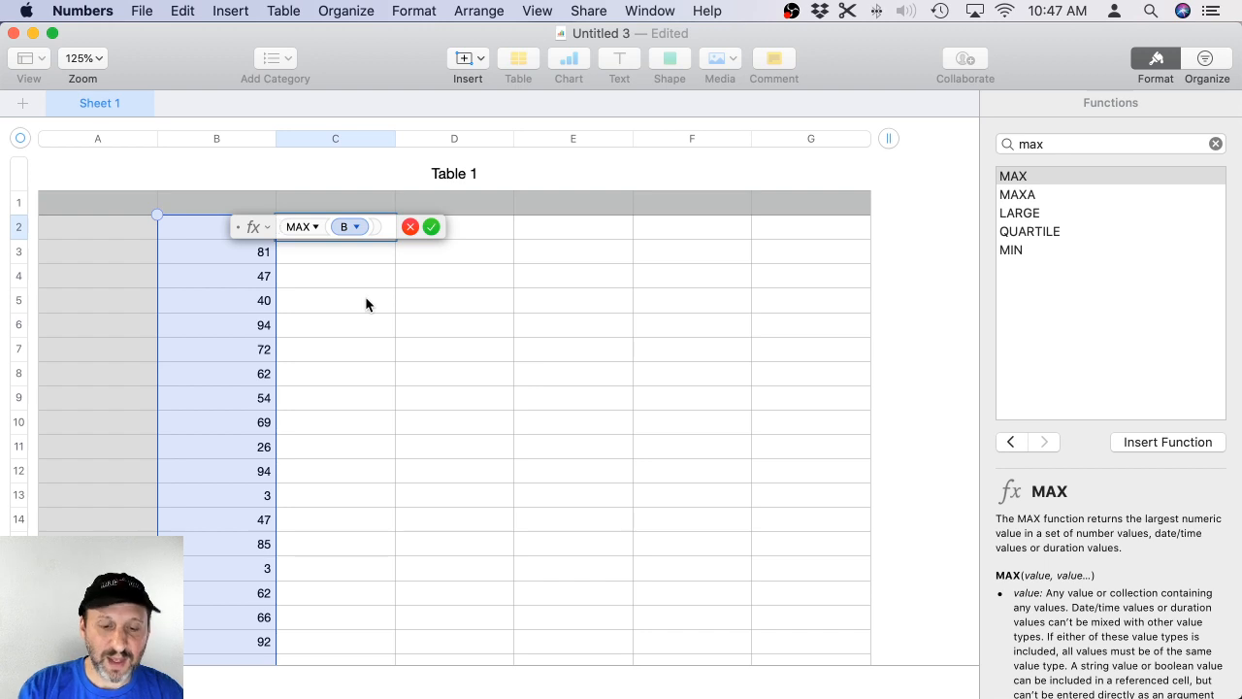
{"action": "type", "text": "if"}
{"action": "key", "text": "Return"}
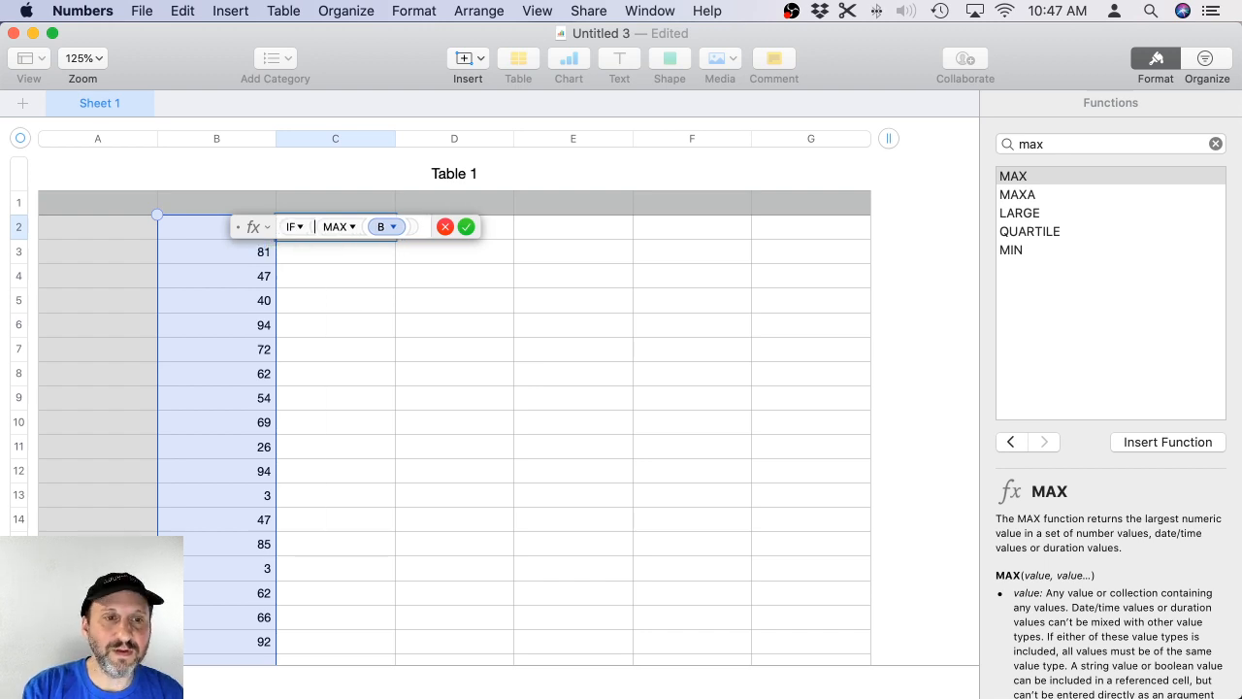
{"action": "left_click", "coordinate": [194, 234]}
{"action": "type", "text": ","}
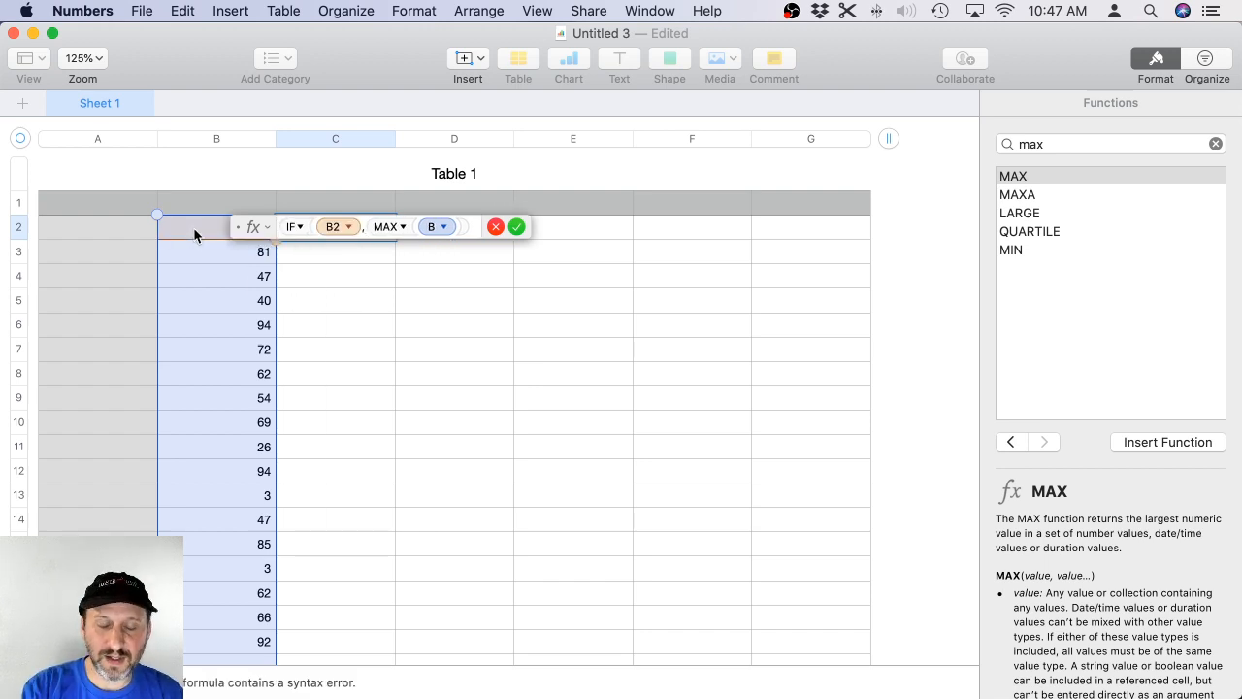
{"action": "key", "text": "BackSpace"}
{"action": "type", "text": "="}
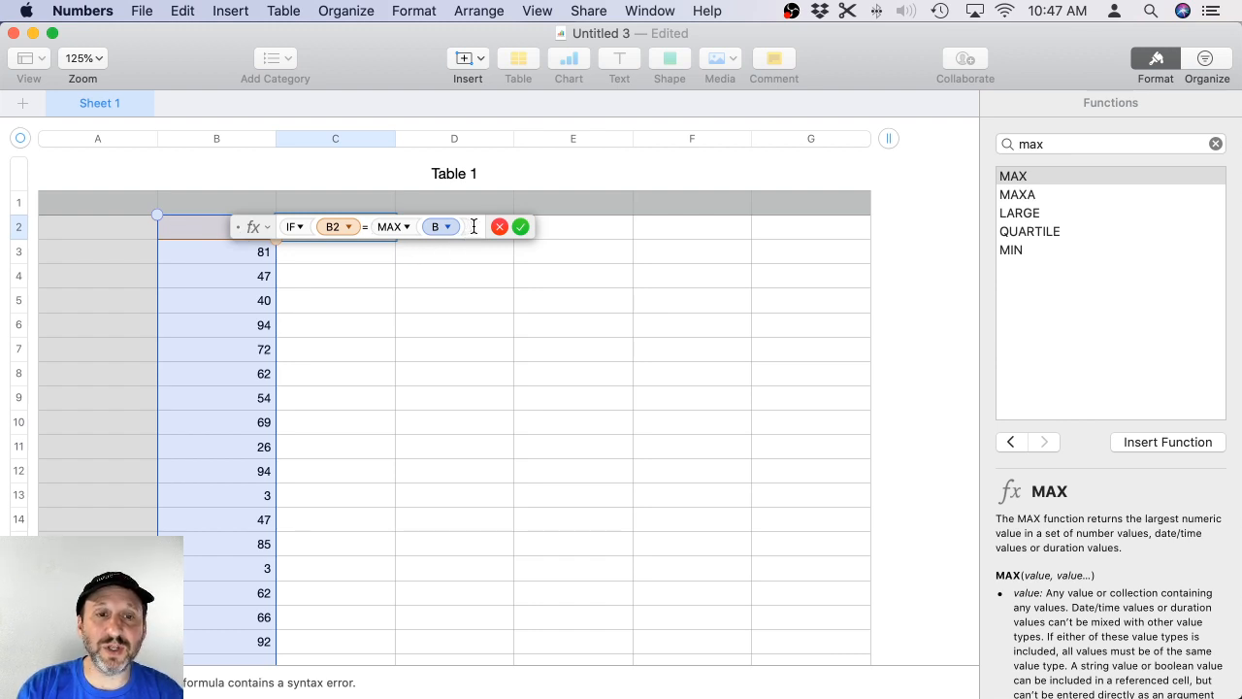
Finish the IF formula in C2 with "MAX" as the true result and an empty string as the false result.
{"action": "type", "text": ",\""}
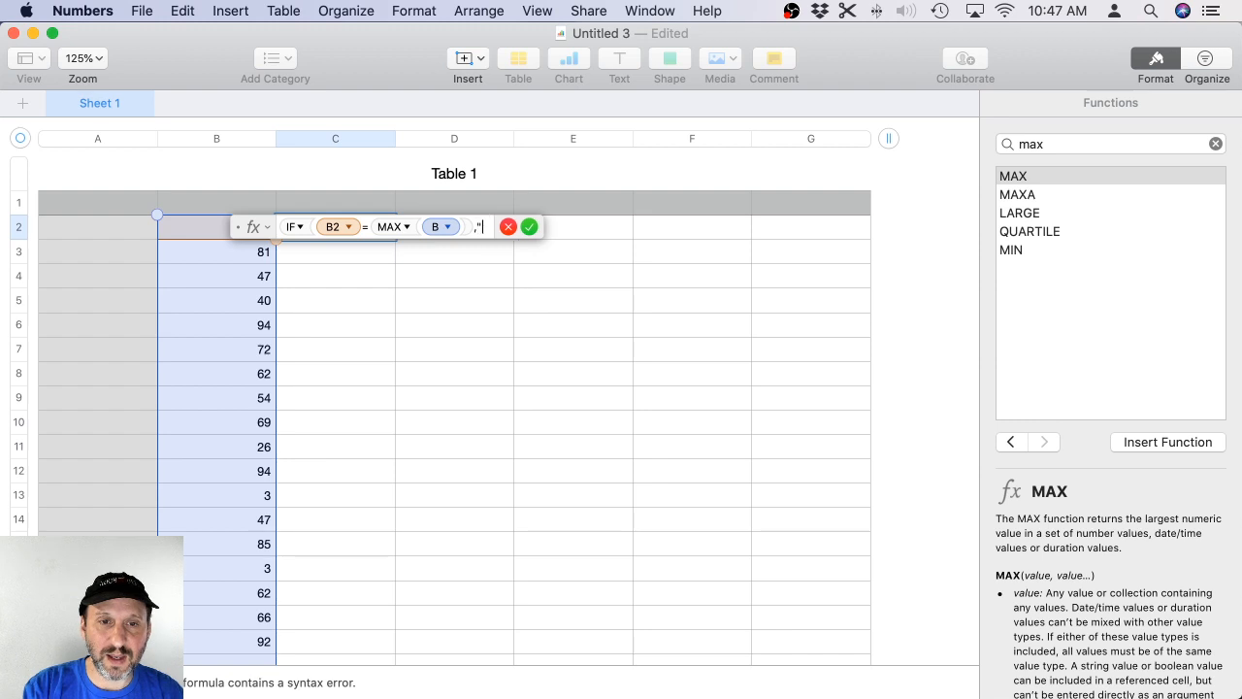
{"action": "type", "text": "MAX\","}
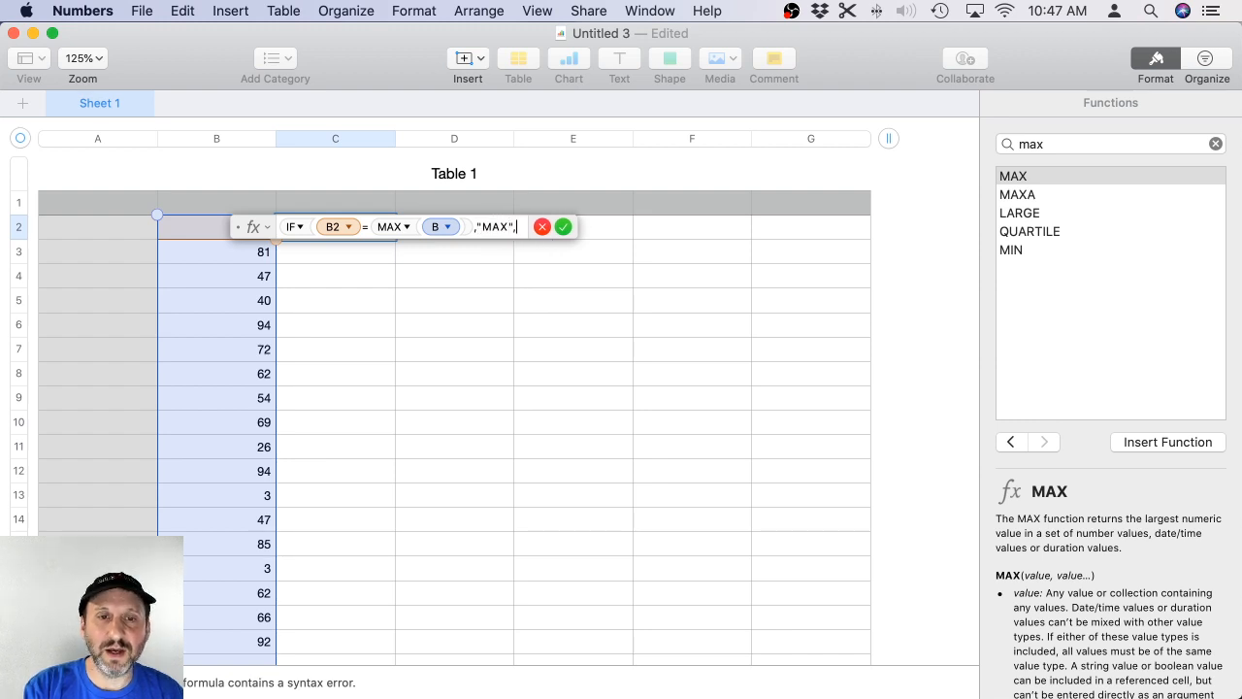
{"action": "type", "text": "\"\")"}
{"action": "key", "text": "Return"}
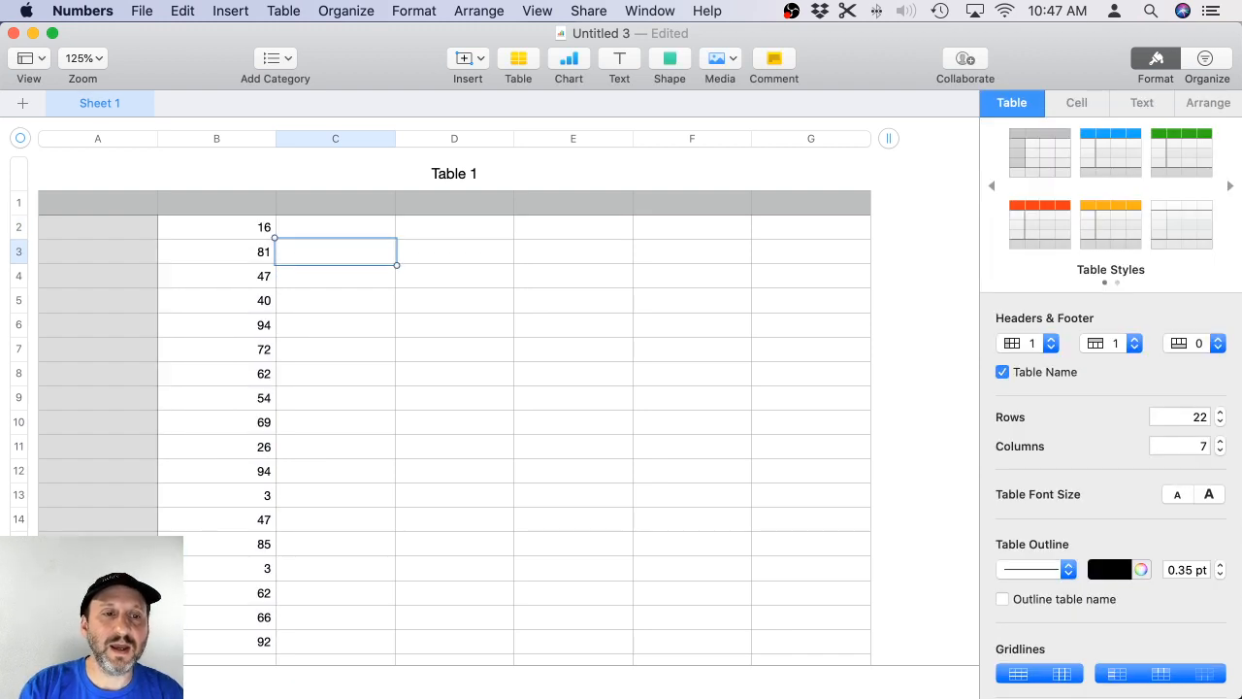
Copy the IF formula from cell C2 to all body cells of column C.
{"action": "left_click", "coordinate": [335, 226]}
{"action": "left_click", "coordinate": [353, 137]}
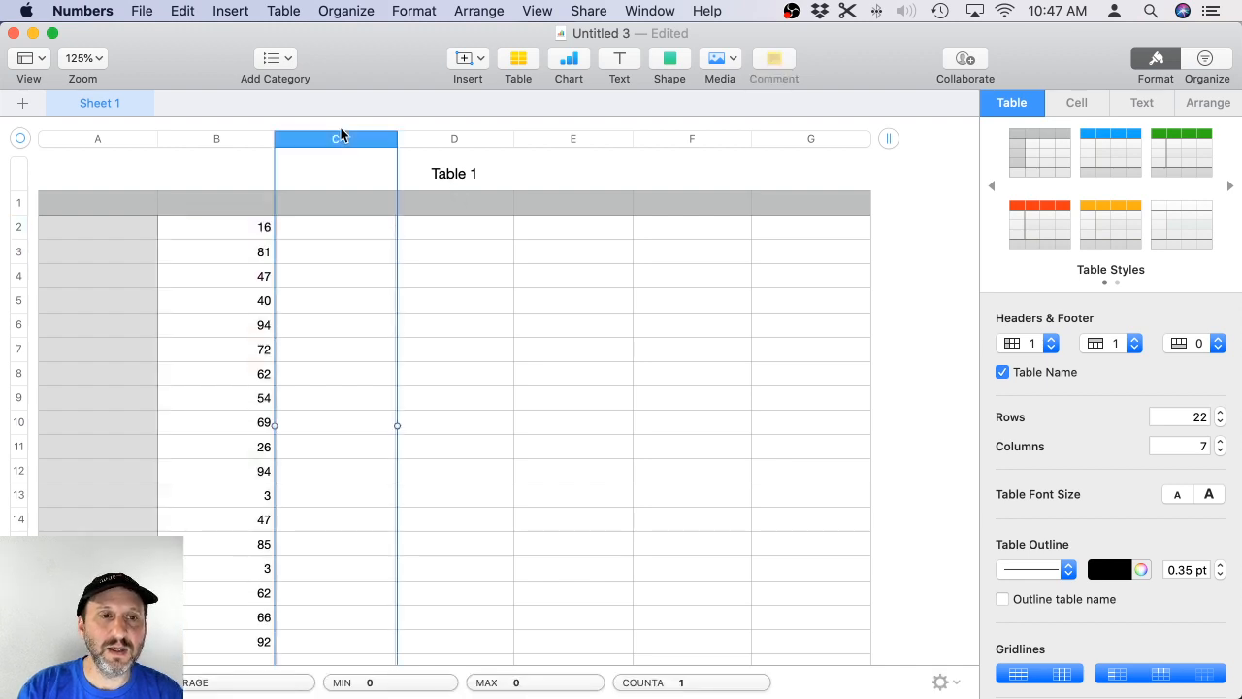
{"action": "key", "text": "super+v"}
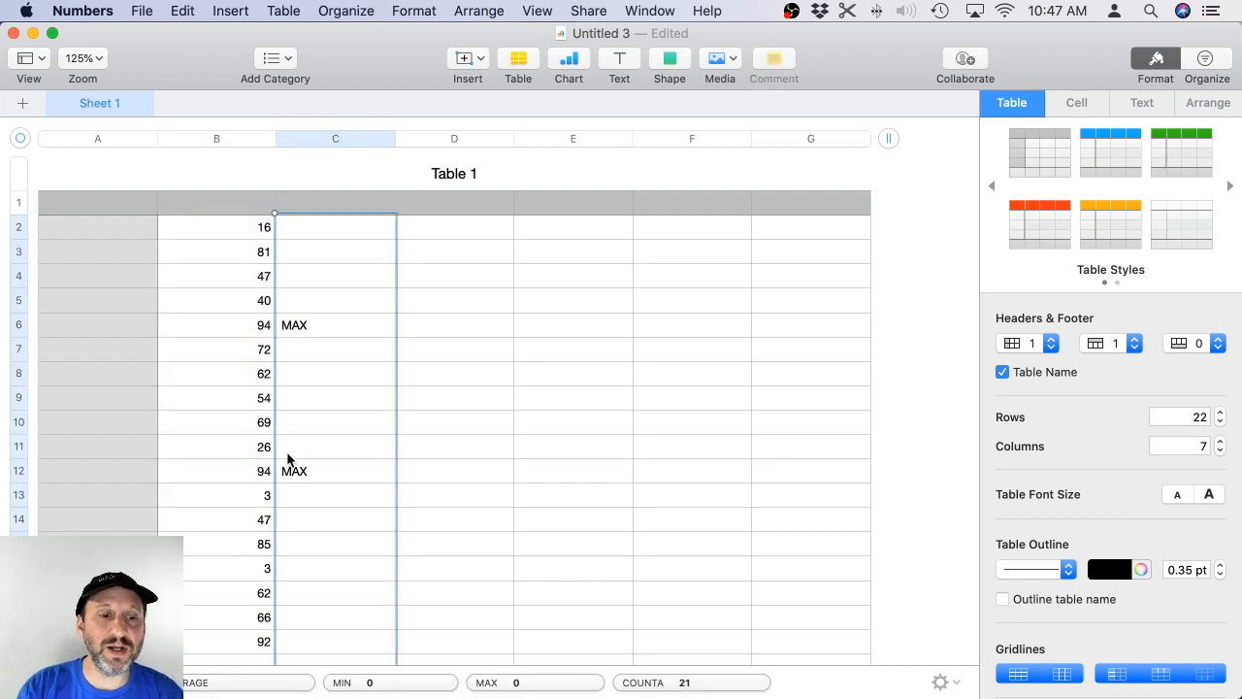
Compare the flagged cells C6 and C12 and their formulas with the matching values in column B.
{"action": "left_click", "coordinate": [238, 476]}
{"action": "left_click", "coordinate": [269, 326]}
{"action": "double_click", "coordinate": [291, 325]}
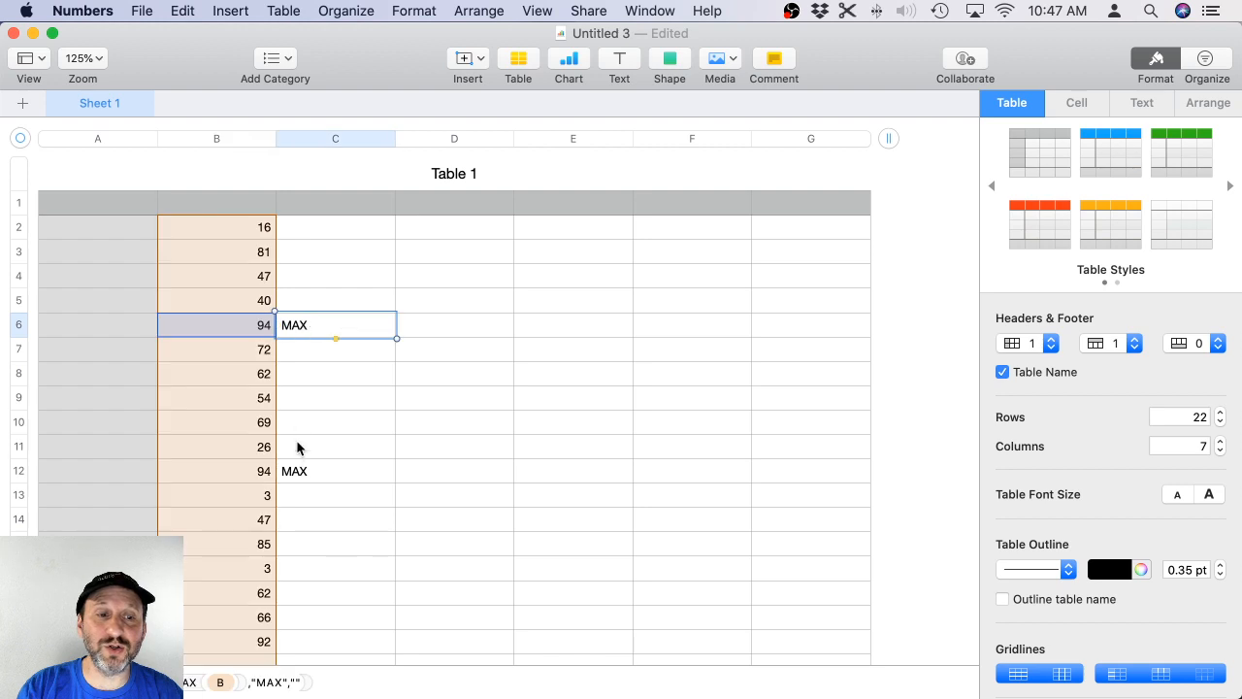
{"action": "double_click", "coordinate": [296, 475]}
{"action": "left_click", "coordinate": [250, 472]}
{"action": "double_click", "coordinate": [296, 328]}
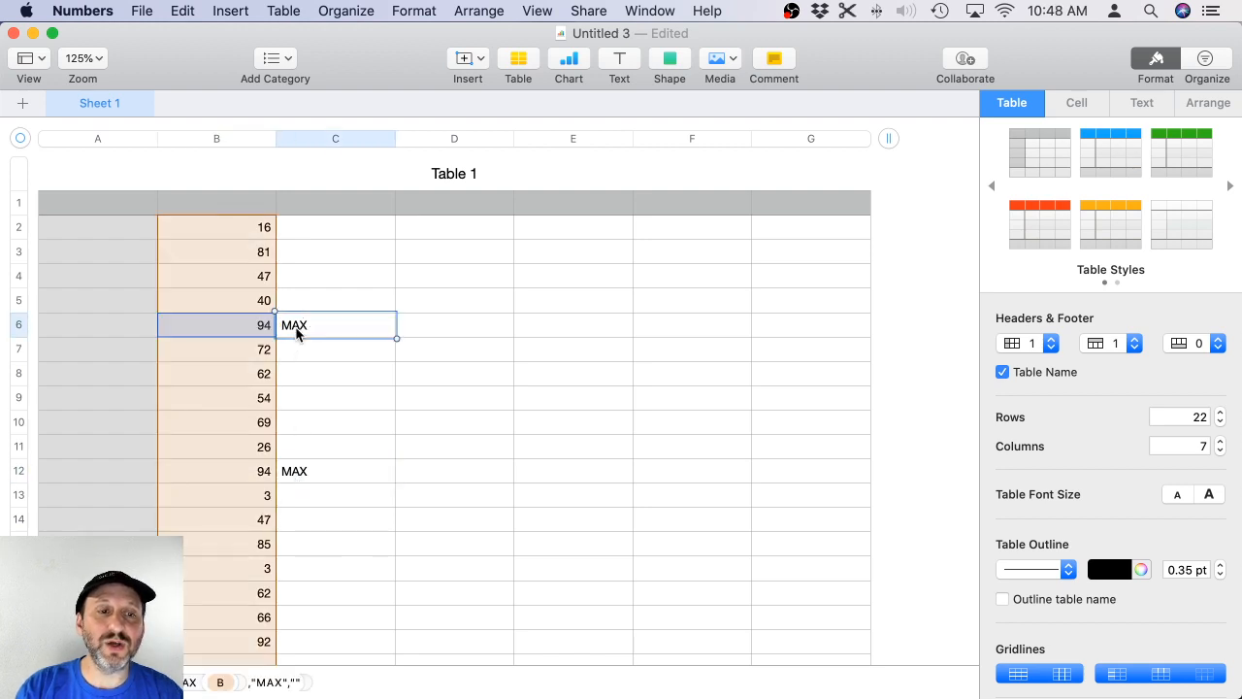
{"action": "double_click", "coordinate": [291, 473]}
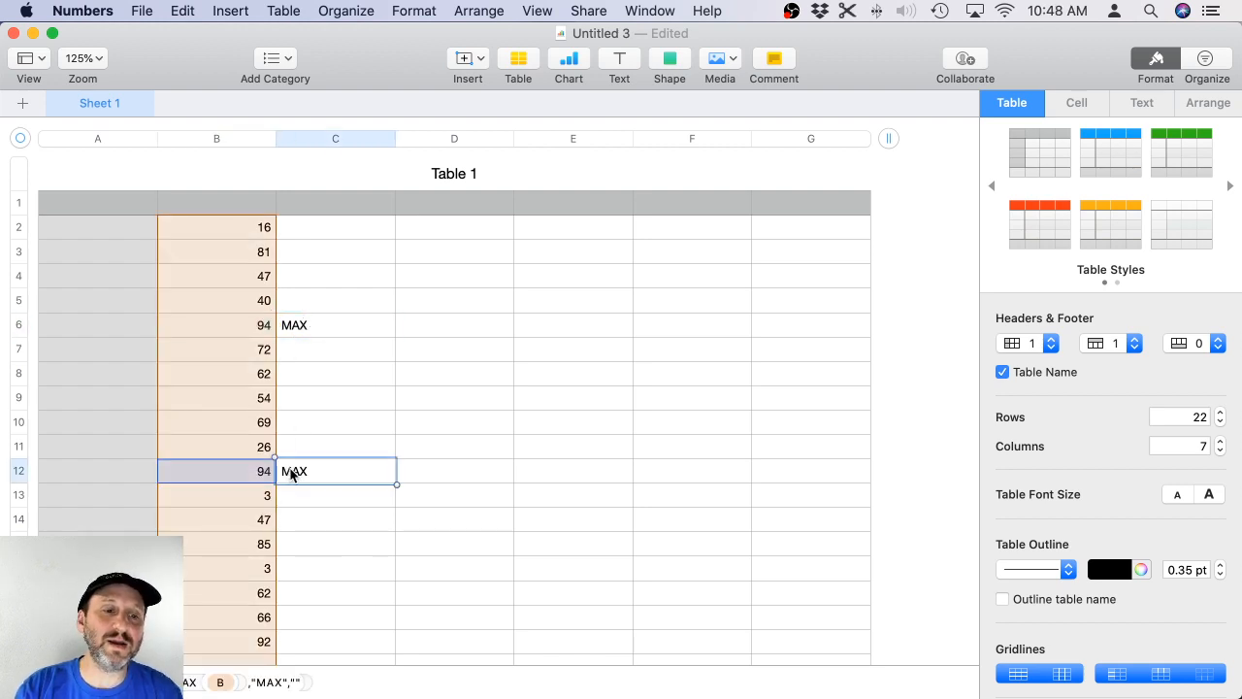
{"action": "double_click", "coordinate": [307, 325]}
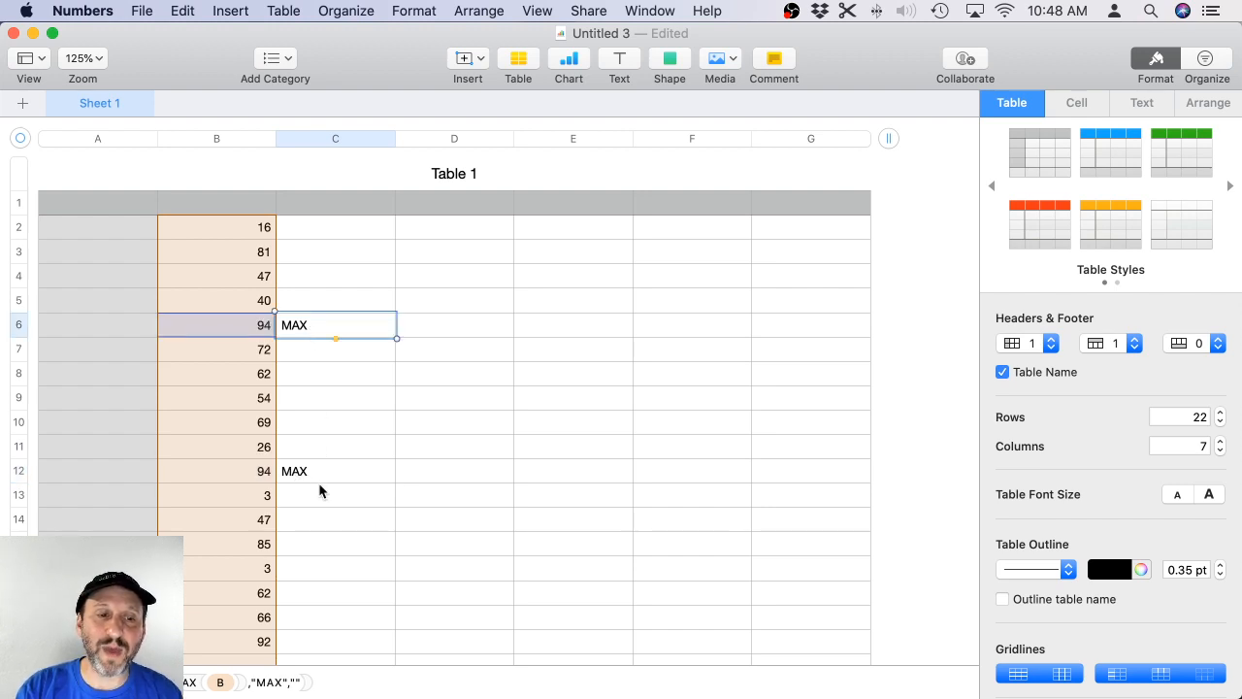
{"action": "double_click", "coordinate": [318, 475]}
{"action": "double_click", "coordinate": [296, 332]}
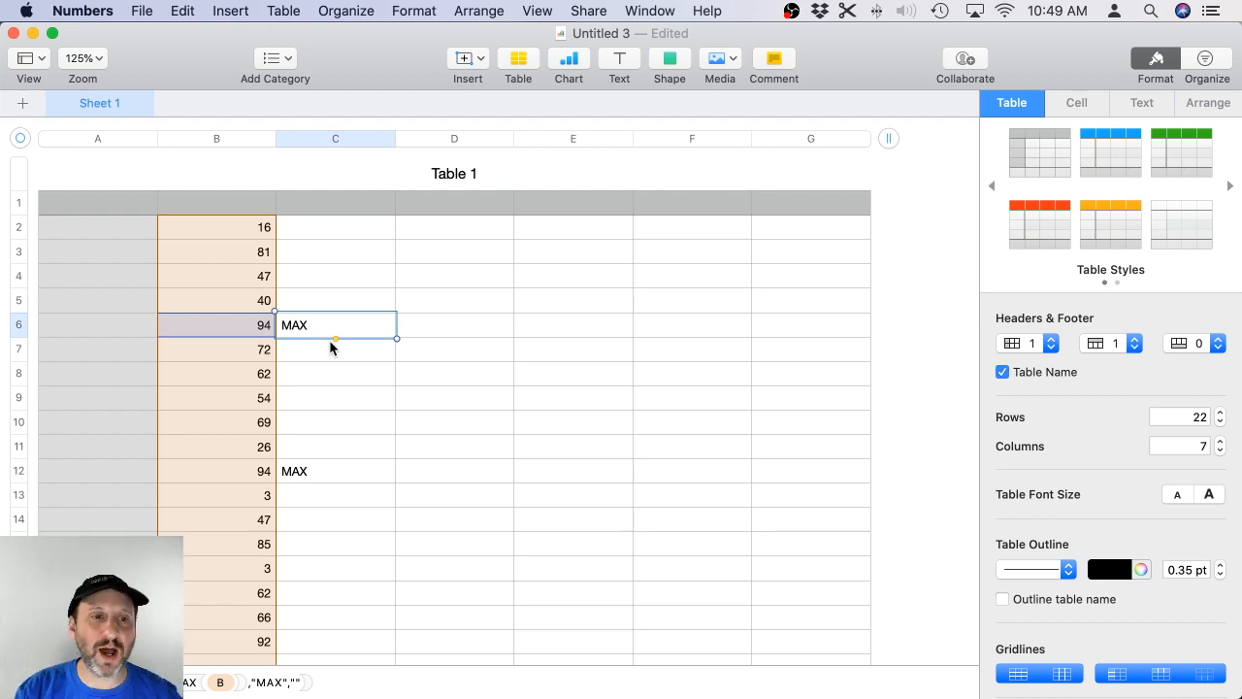
Sort the table by column B in ascending order and re-sort it in descending order.
{"action": "left_click", "coordinate": [210, 278]}
{"action": "left_click", "coordinate": [227, 138]}
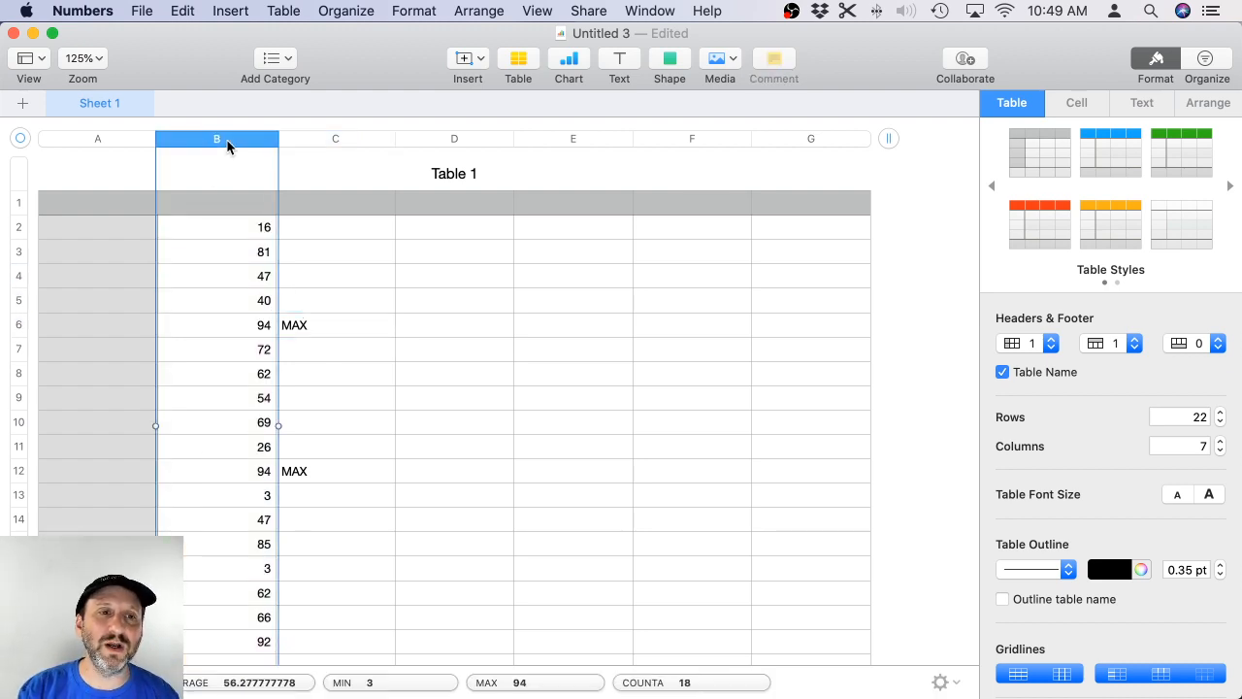
{"action": "left_click", "coordinate": [269, 141]}
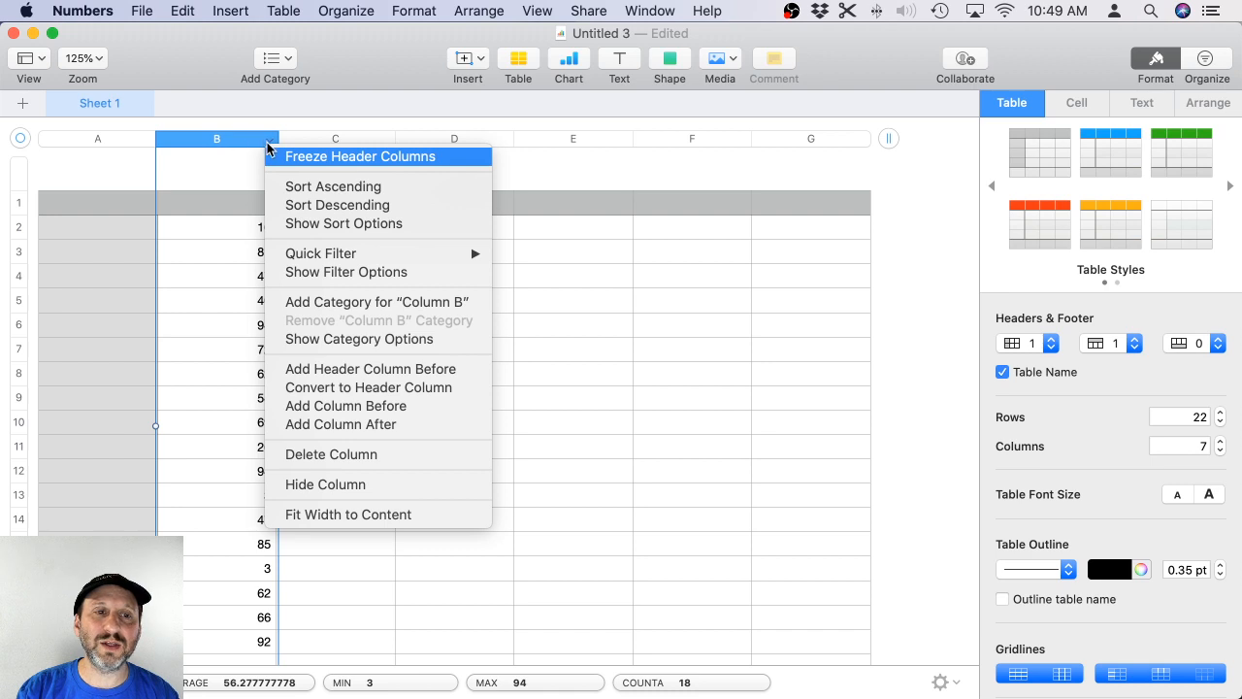
{"action": "left_click", "coordinate": [322, 188]}
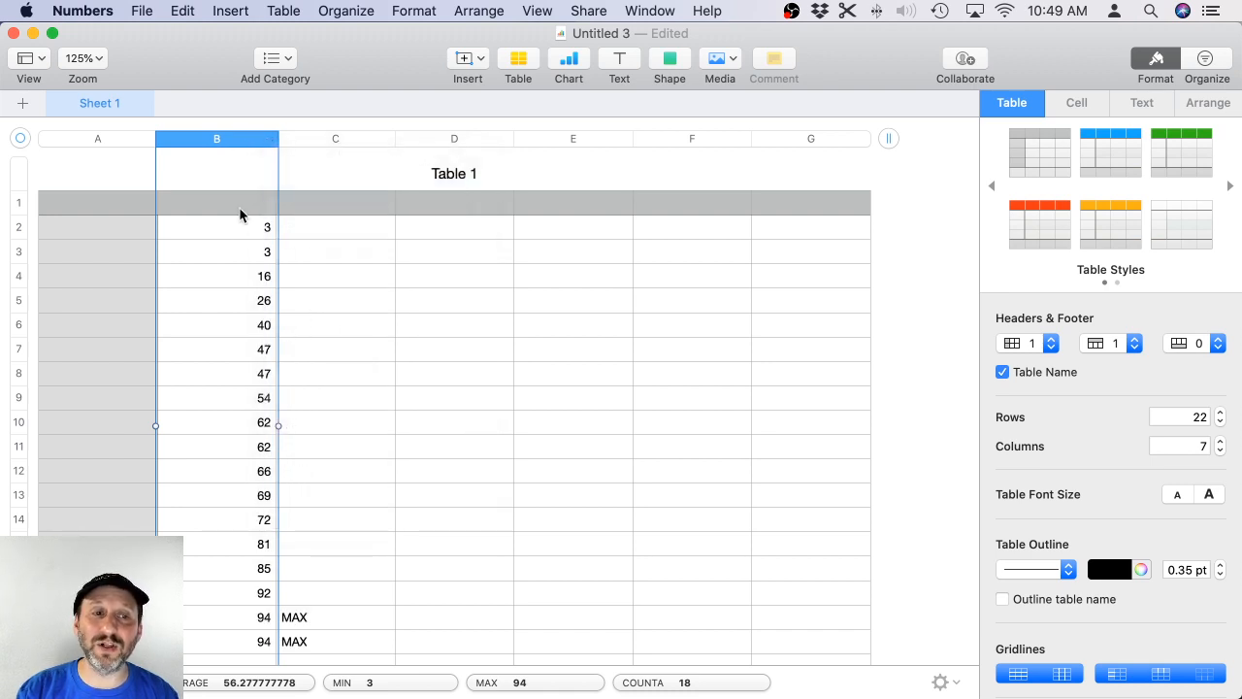
{"action": "left_click", "coordinate": [273, 143]}
{"action": "left_click", "coordinate": [307, 203]}
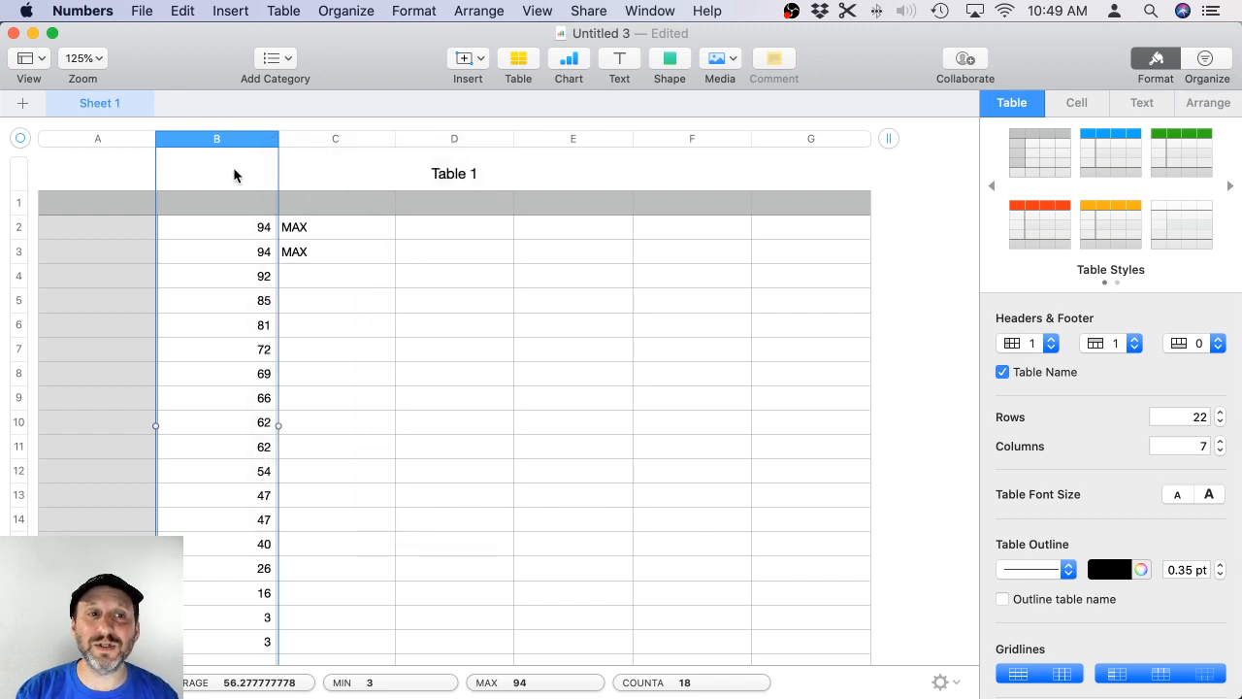
Add a sort rule that sorts the entire table by Column B in ascending order.
{"action": "left_click", "coordinate": [1206, 58]}
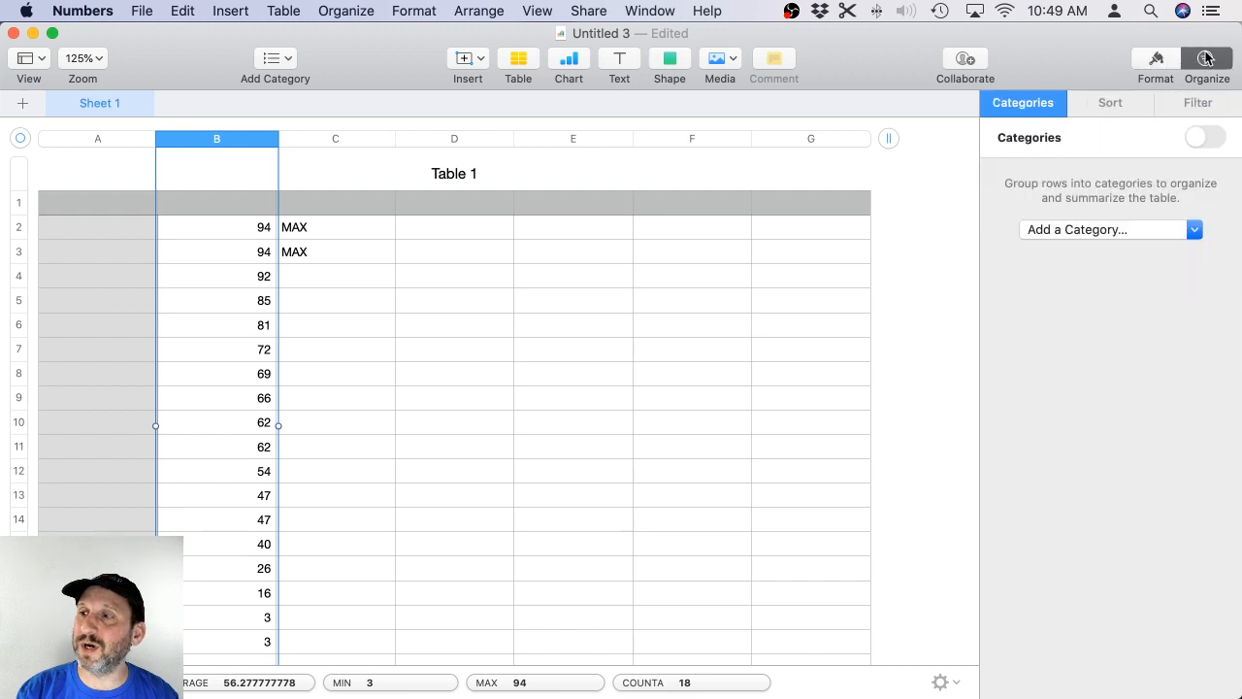
{"action": "left_click", "coordinate": [1109, 104]}
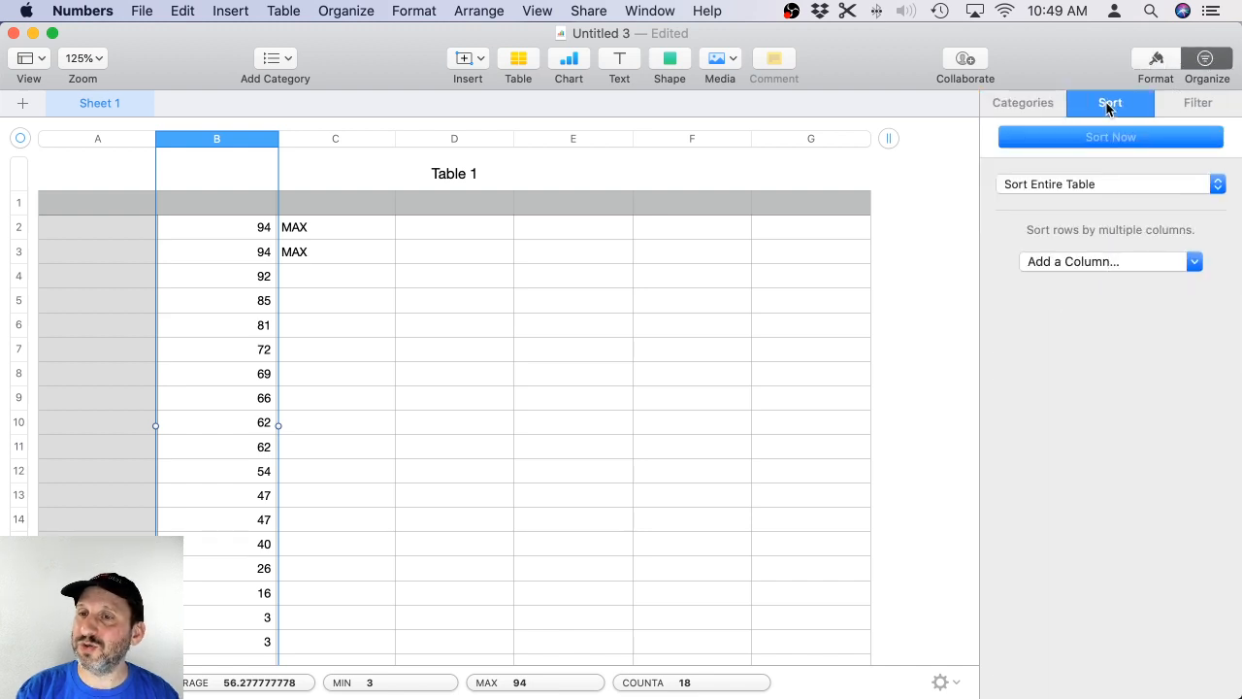
{"action": "left_click", "coordinate": [1078, 186]}
{"action": "left_click", "coordinate": [1074, 272]}
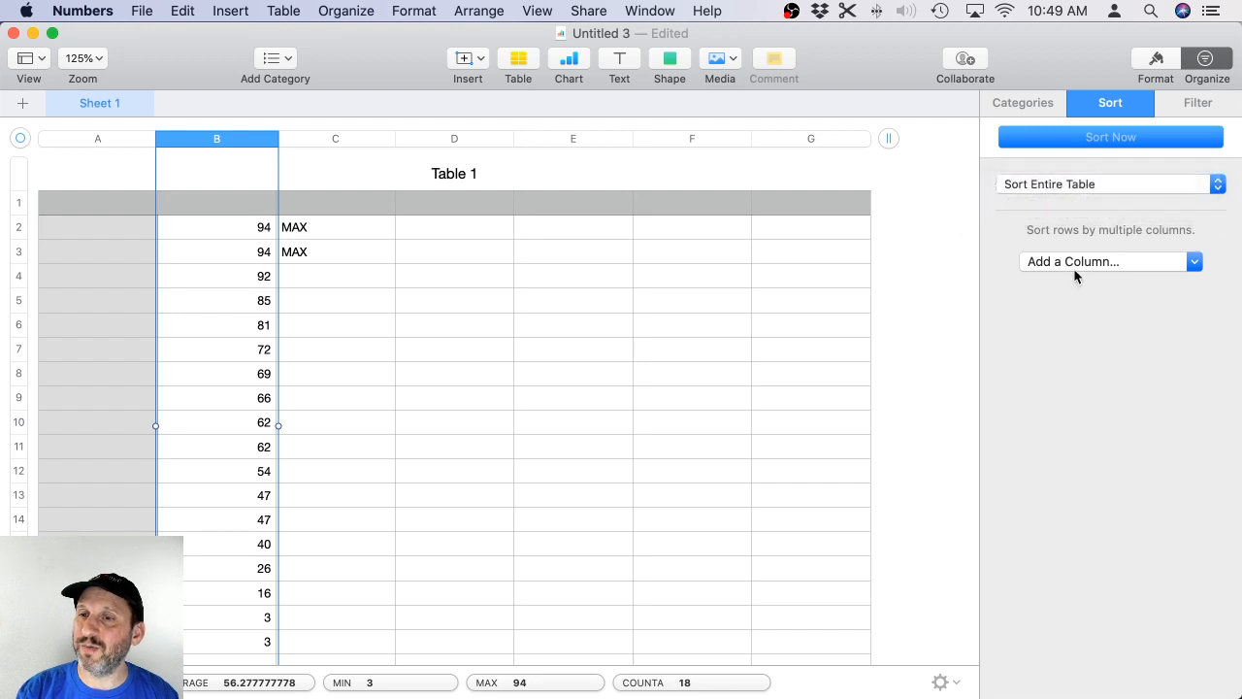
{"action": "left_click", "coordinate": [1073, 270]}
{"action": "left_click", "coordinate": [1076, 297]}
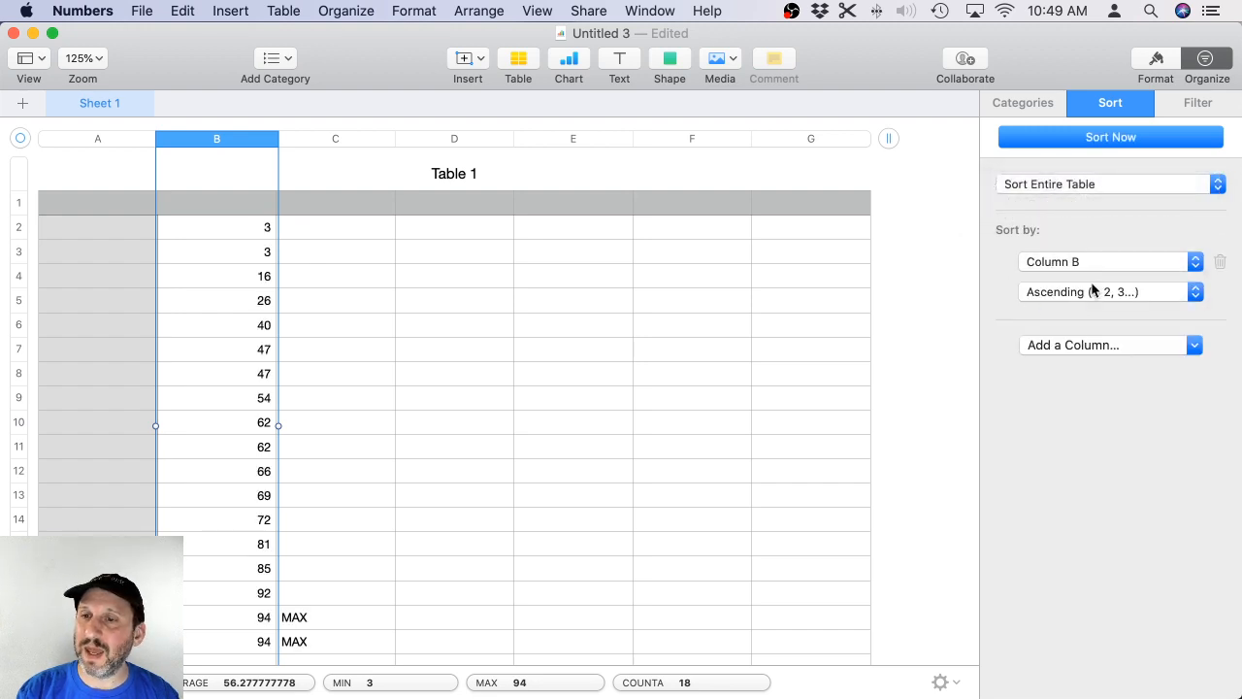
{"action": "left_click", "coordinate": [1085, 290]}
{"action": "left_click", "coordinate": [940, 260]}
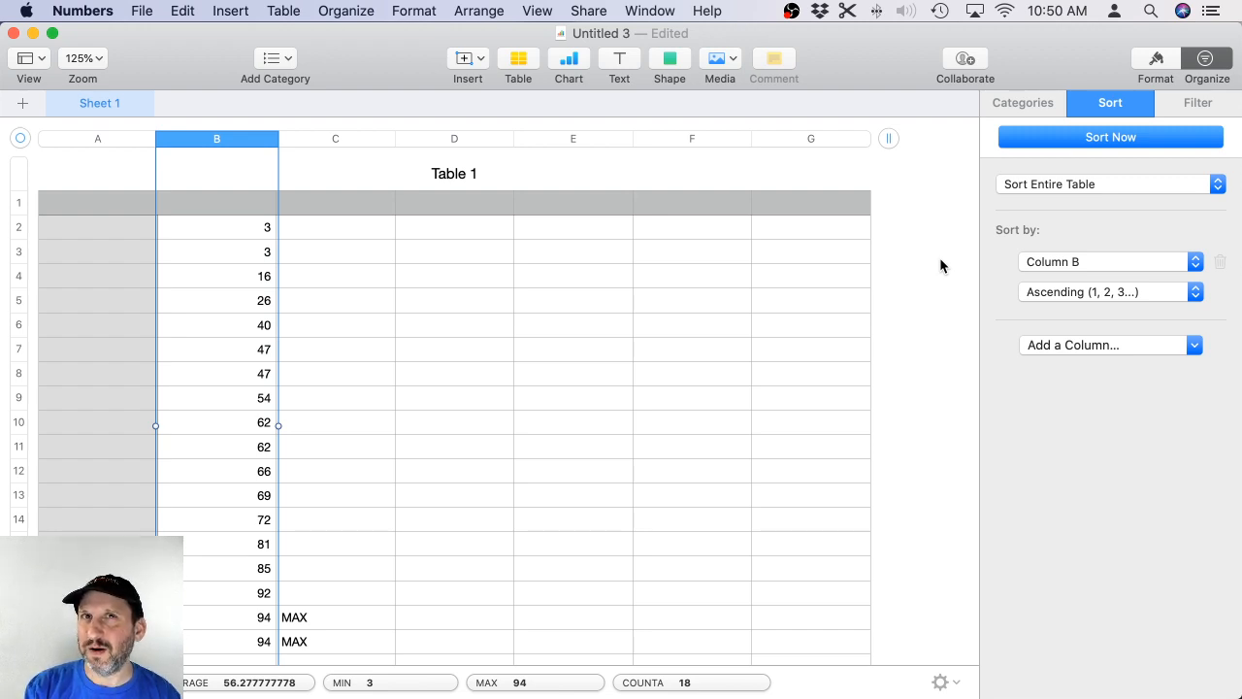
Add a conditional highlighting rule to the body cells of column B that makes numbers equal to 47 bold.
{"action": "left_click", "coordinate": [199, 301]}
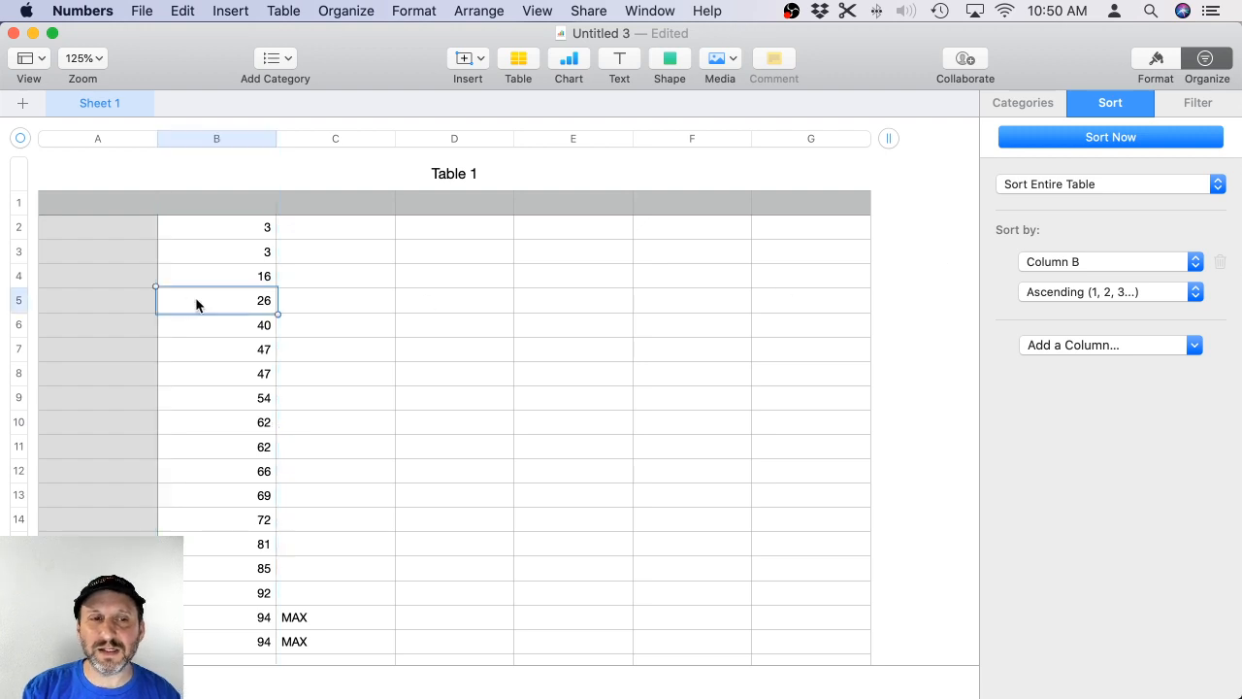
{"action": "left_click", "coordinate": [1155, 60]}
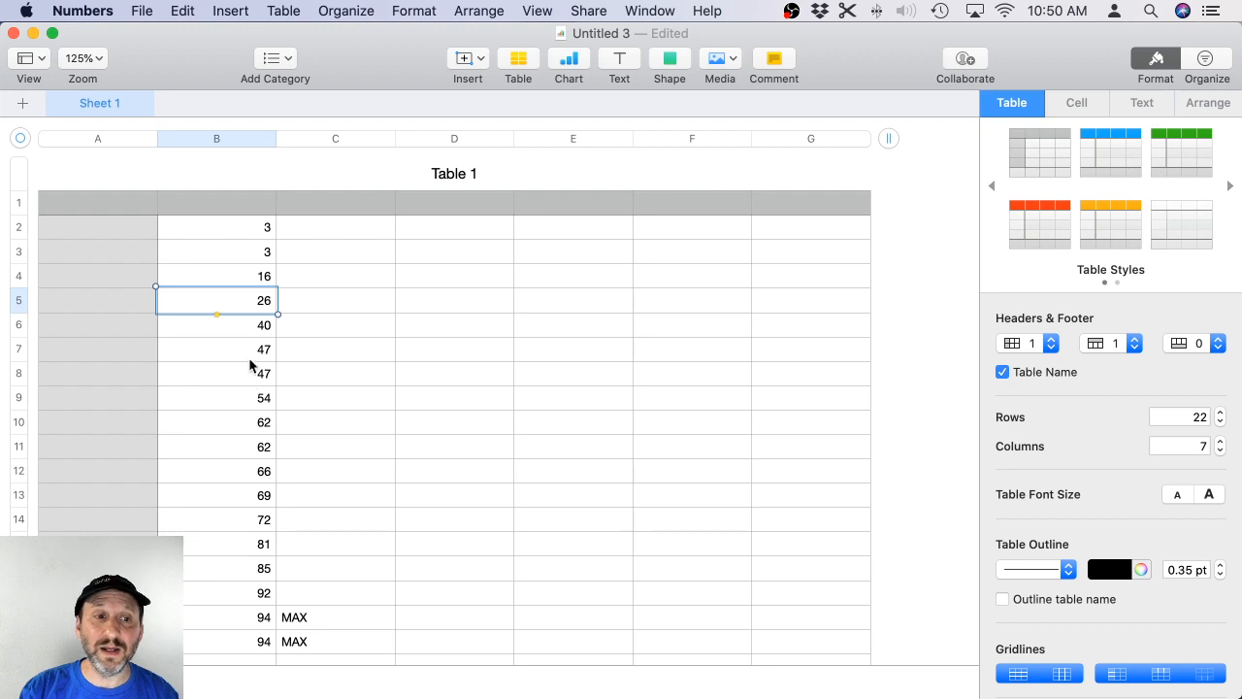
{"action": "left_click", "coordinate": [224, 145]}
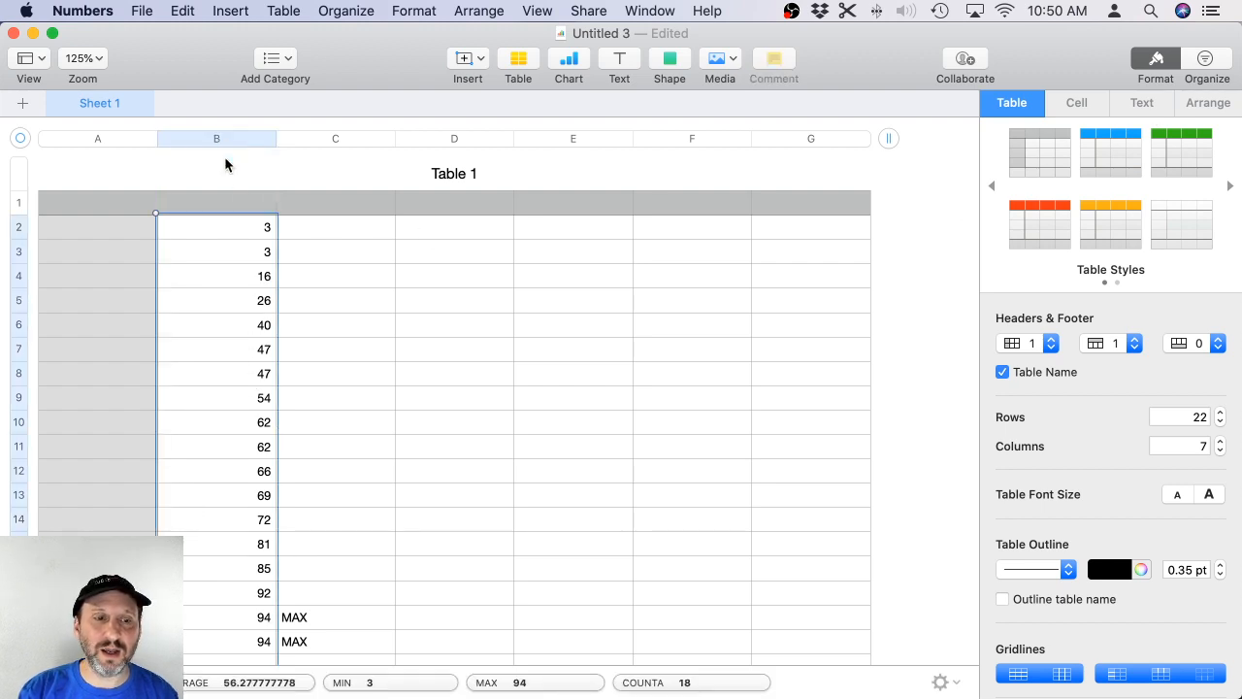
{"action": "left_click", "coordinate": [1205, 62]}
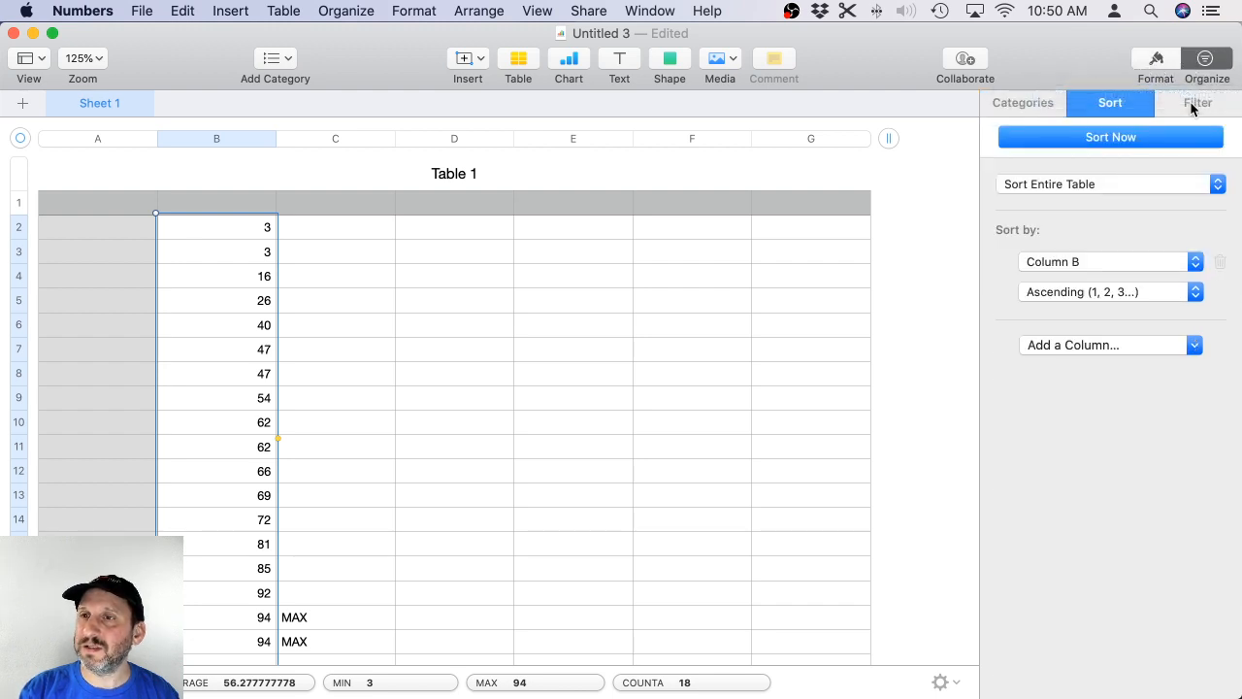
{"action": "left_click", "coordinate": [1155, 62]}
{"action": "scroll", "coordinate": [1134, 380], "scroll_direction": "down", "scroll_amount": 5}
{"action": "scroll", "coordinate": [1134, 378], "scroll_direction": "up", "scroll_amount": 5}
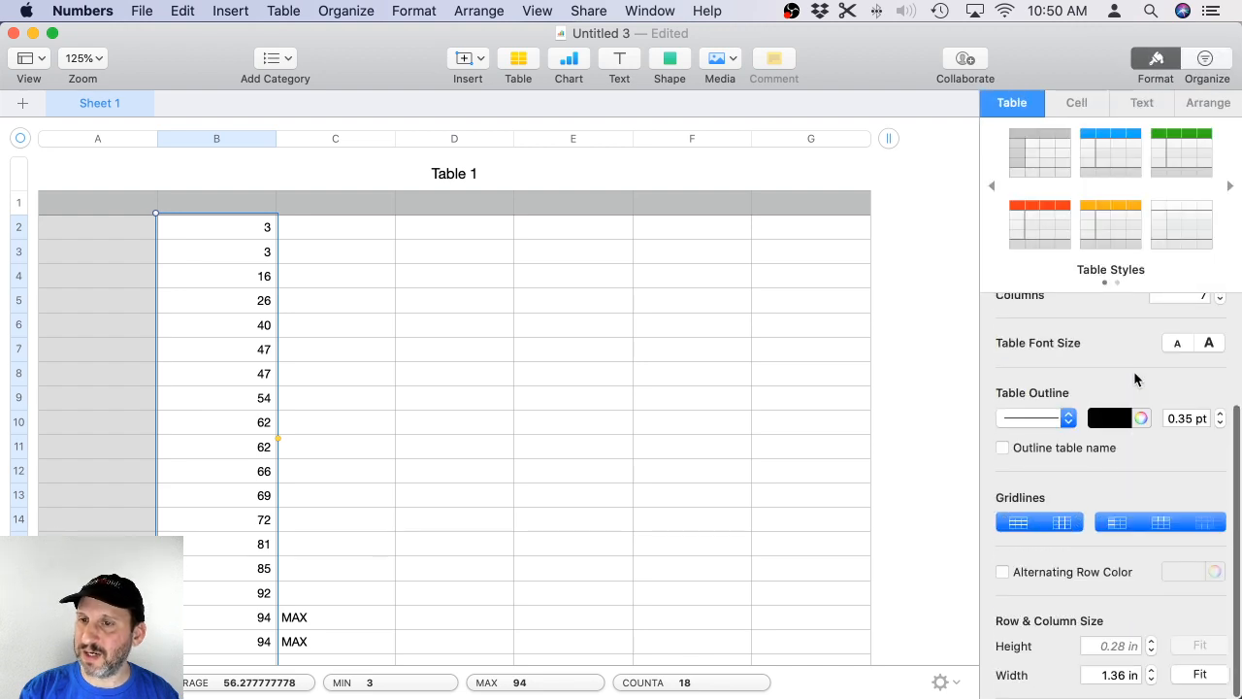
{"action": "left_click", "coordinate": [1076, 103]}
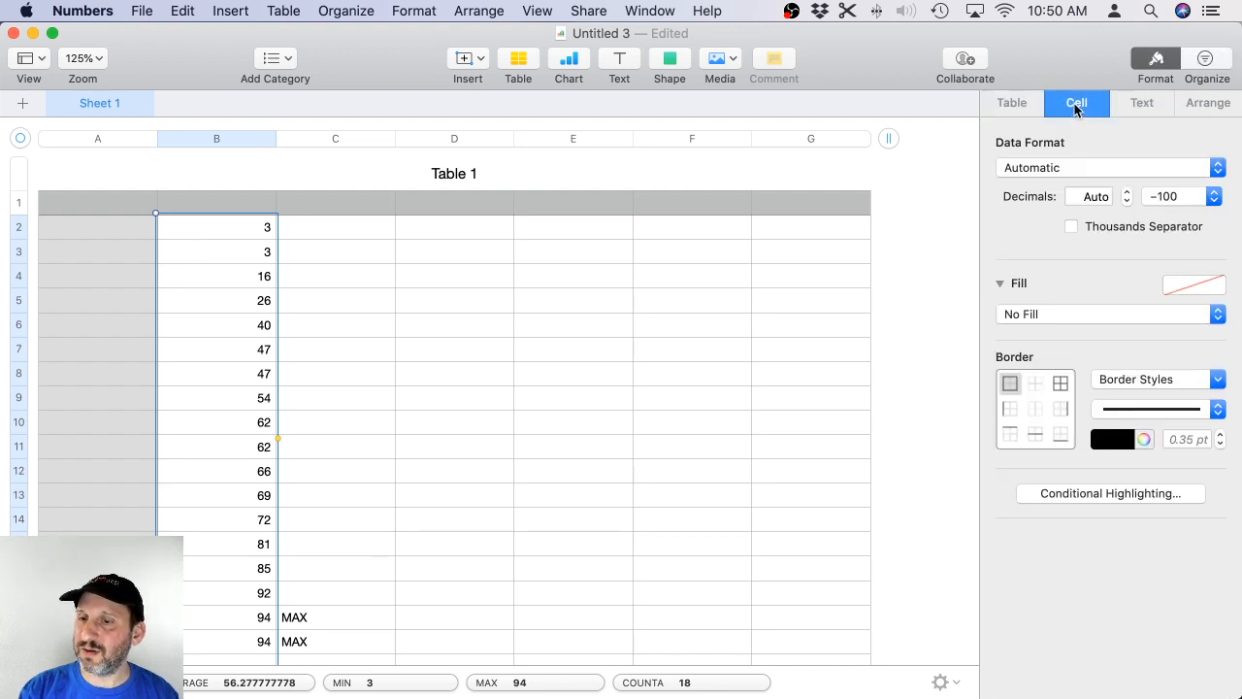
{"action": "left_click", "coordinate": [1071, 493]}
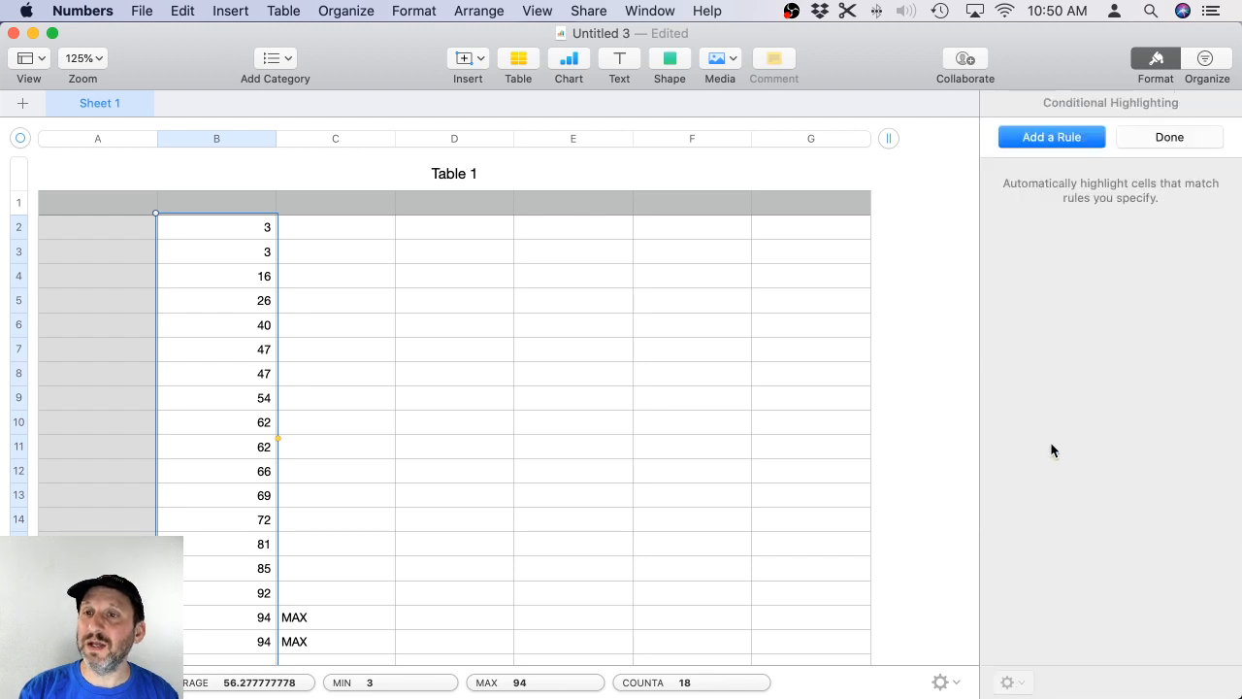
{"action": "left_click", "coordinate": [1051, 137]}
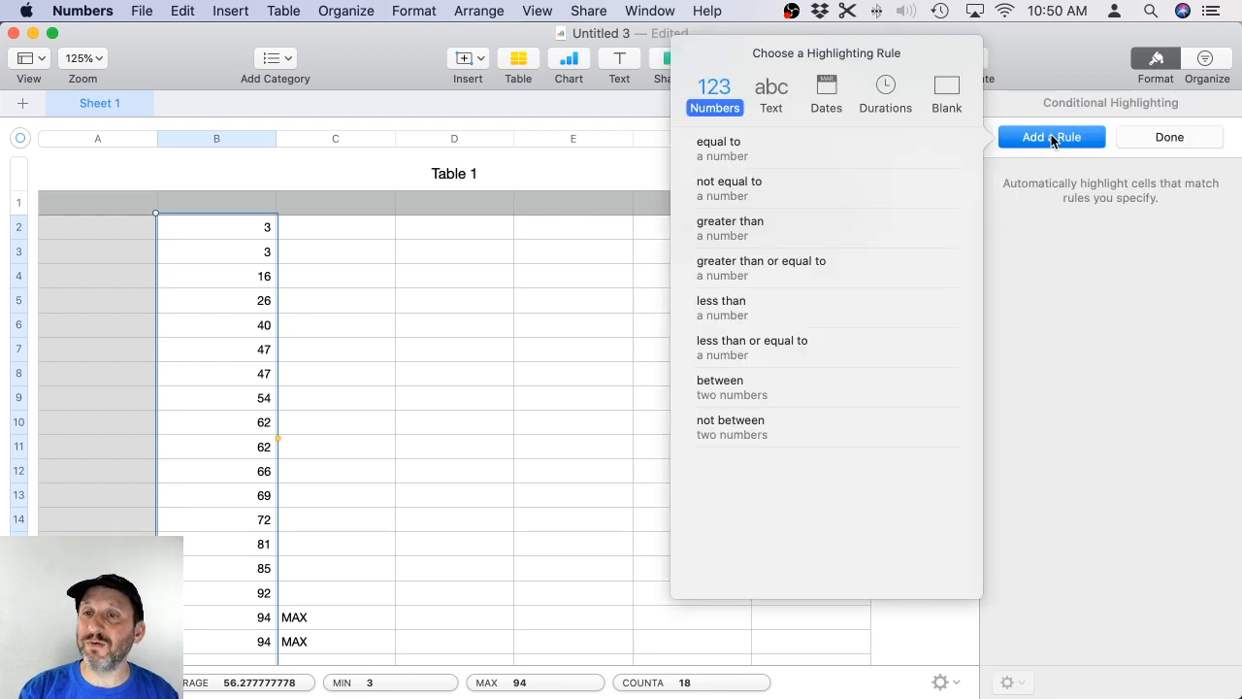
{"action": "left_click", "coordinate": [751, 149]}
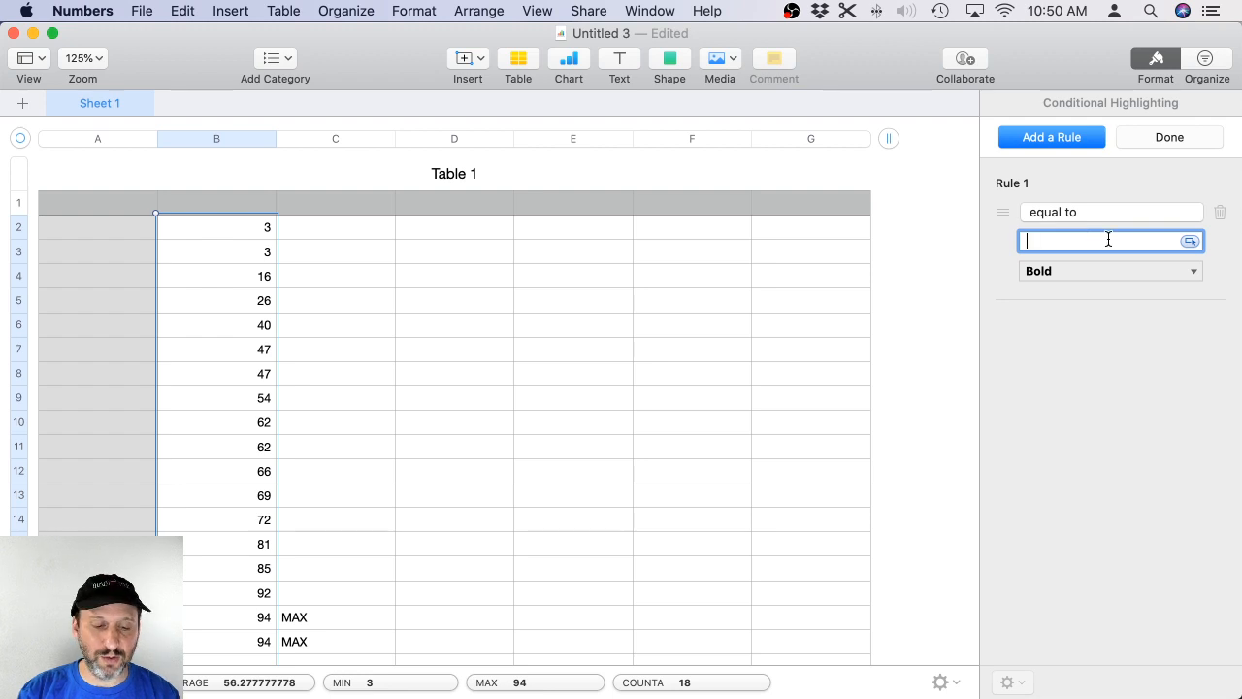
{"action": "type", "text": "47"}
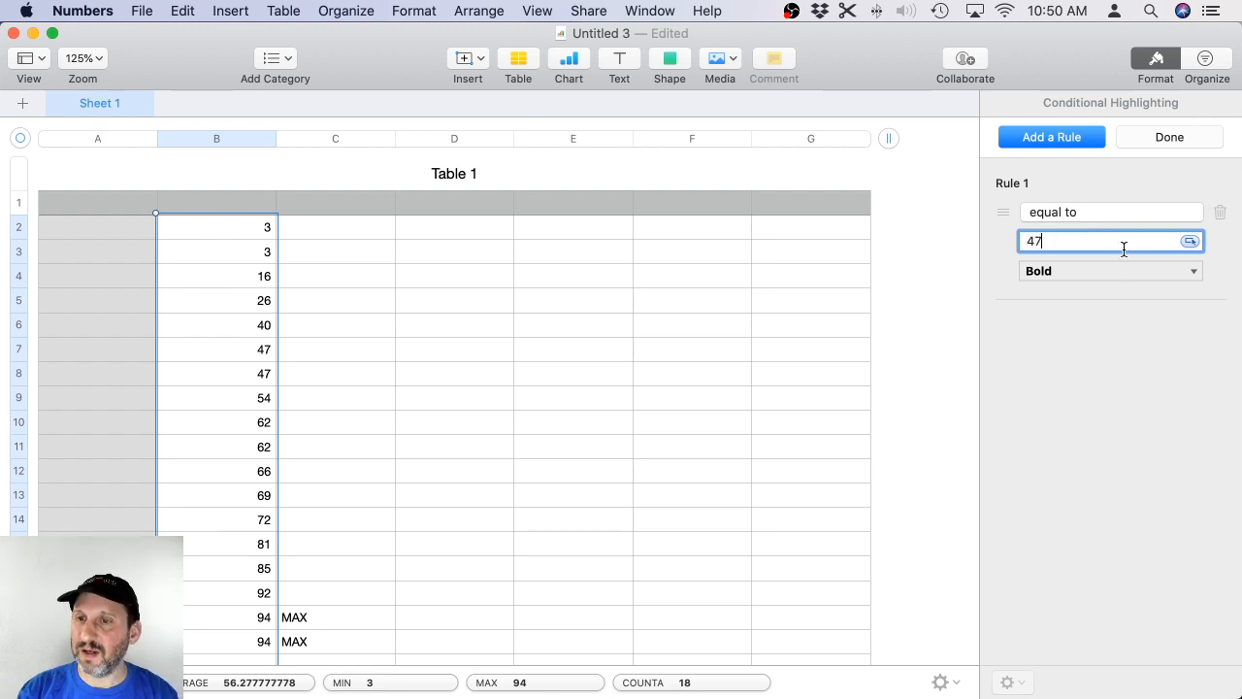
{"action": "key", "text": "Return"}
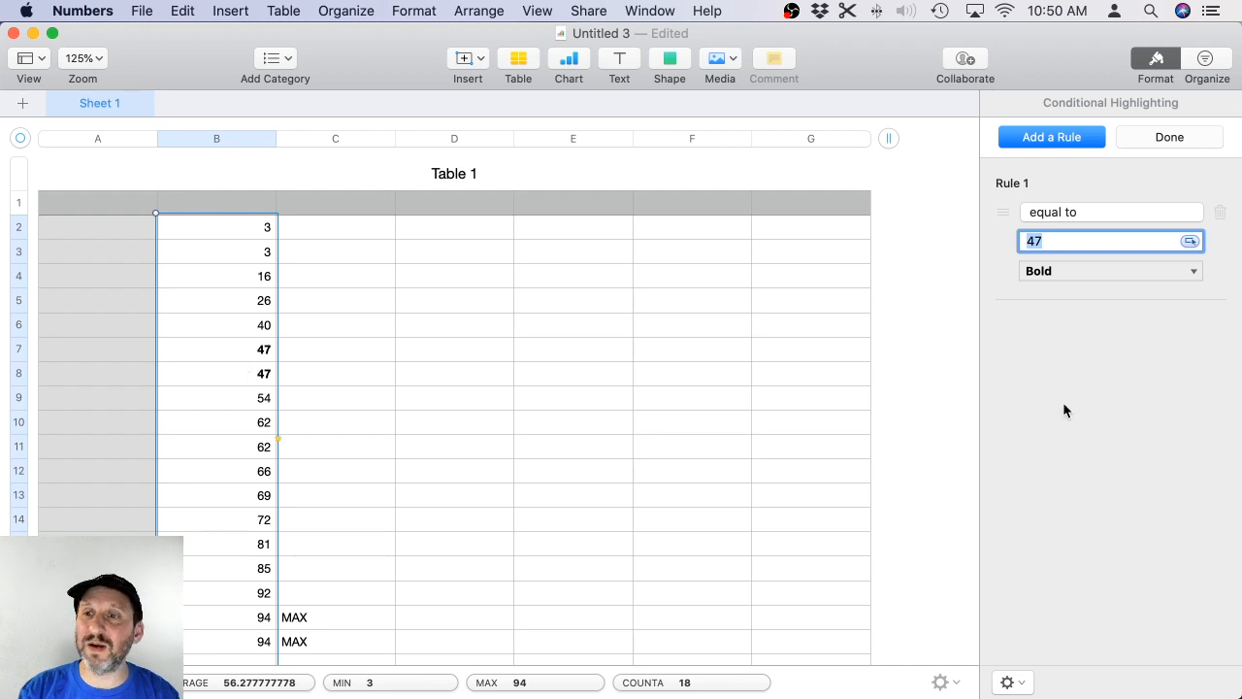
Change the highlighting rule to a custom style with bold orange text.
{"action": "left_click", "coordinate": [1126, 273]}
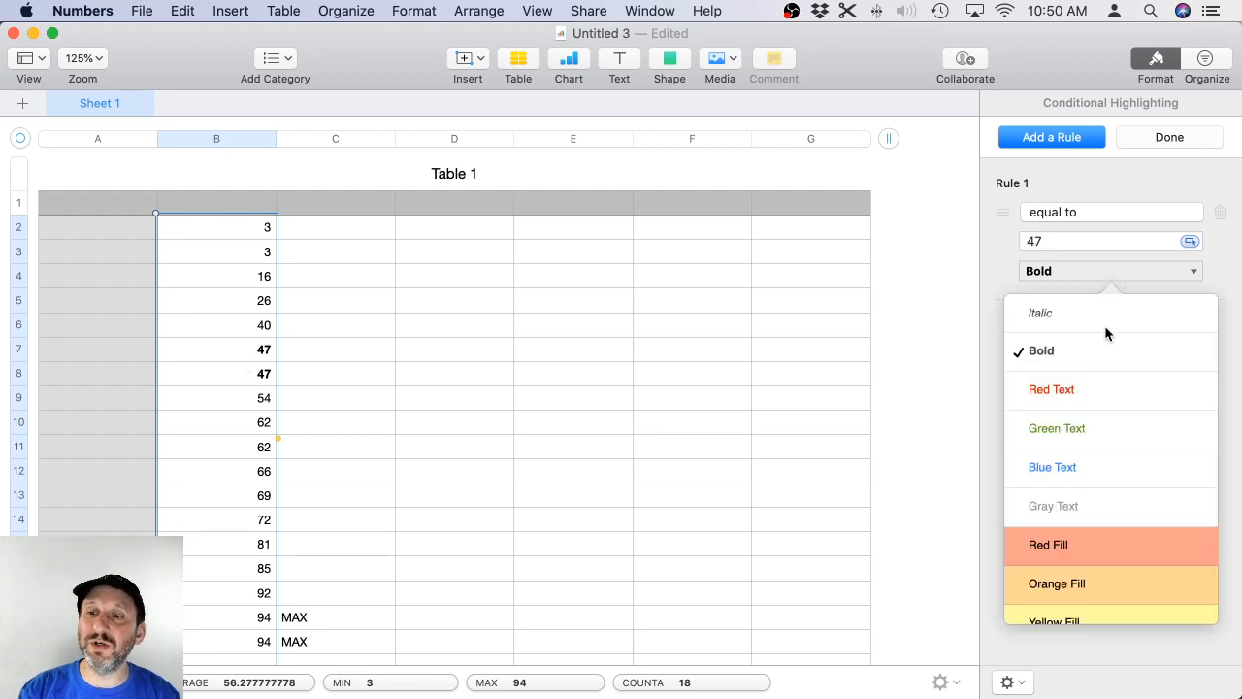
{"action": "scroll", "coordinate": [1089, 398], "scroll_direction": "down", "scroll_amount": 5}
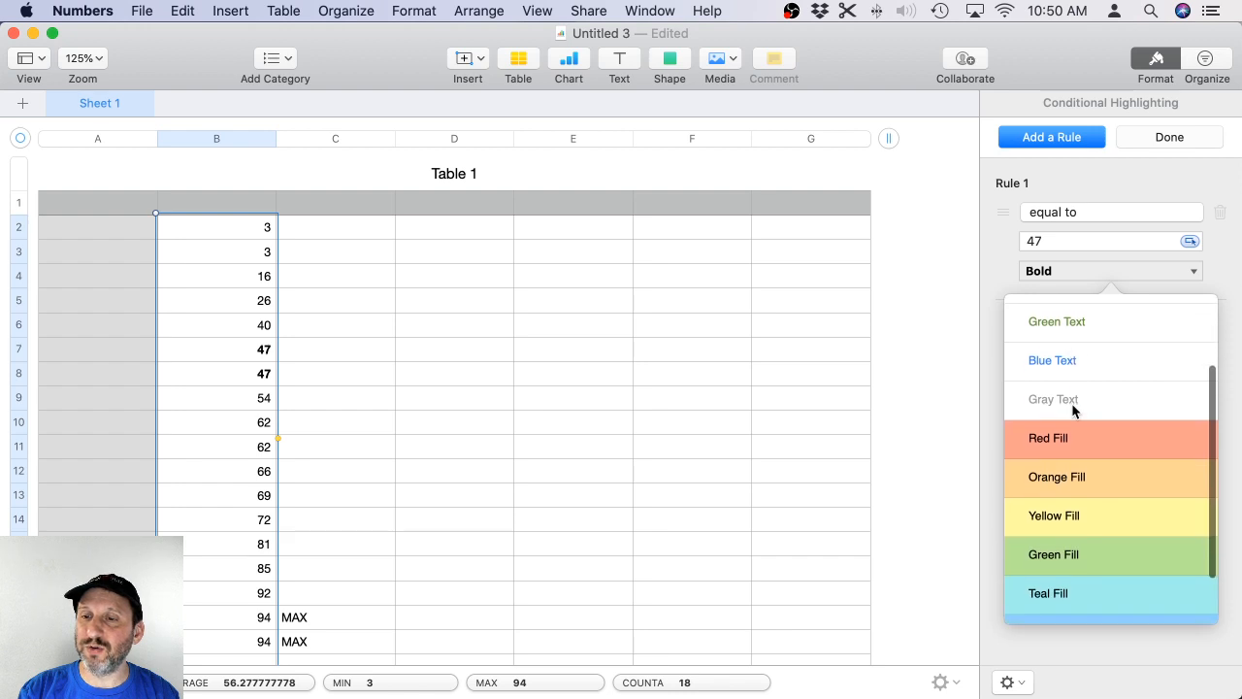
{"action": "left_click", "coordinate": [1070, 599]}
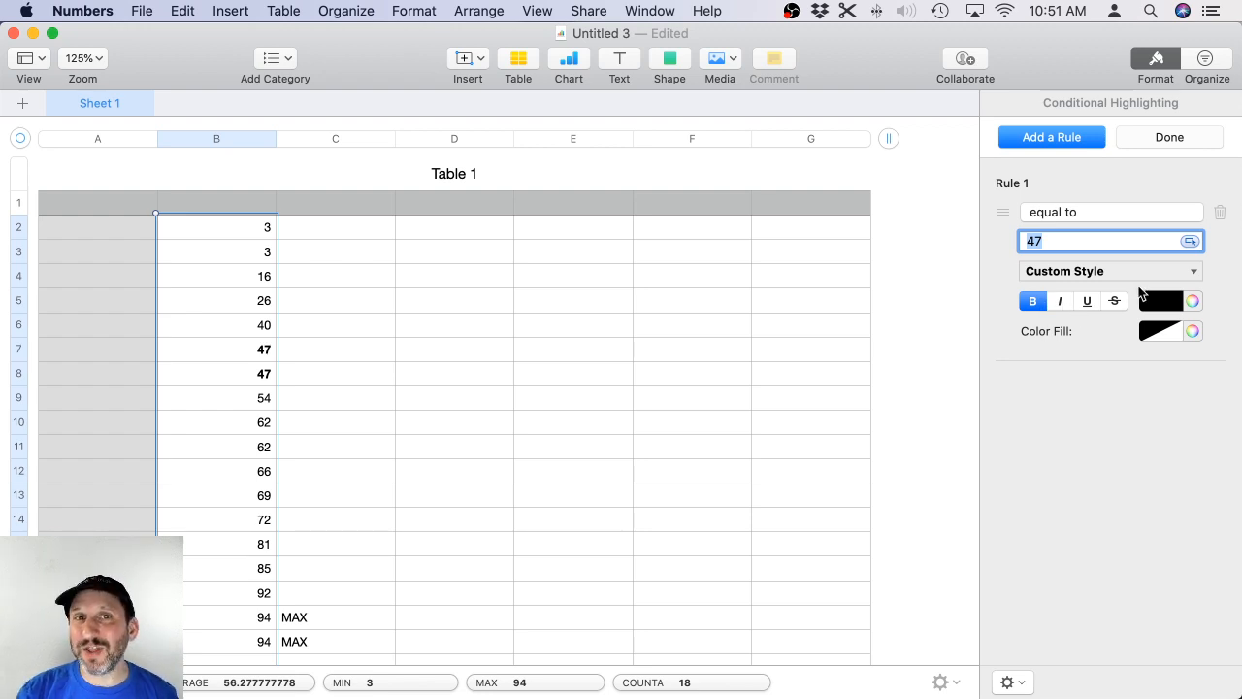
{"action": "left_click", "coordinate": [1172, 303]}
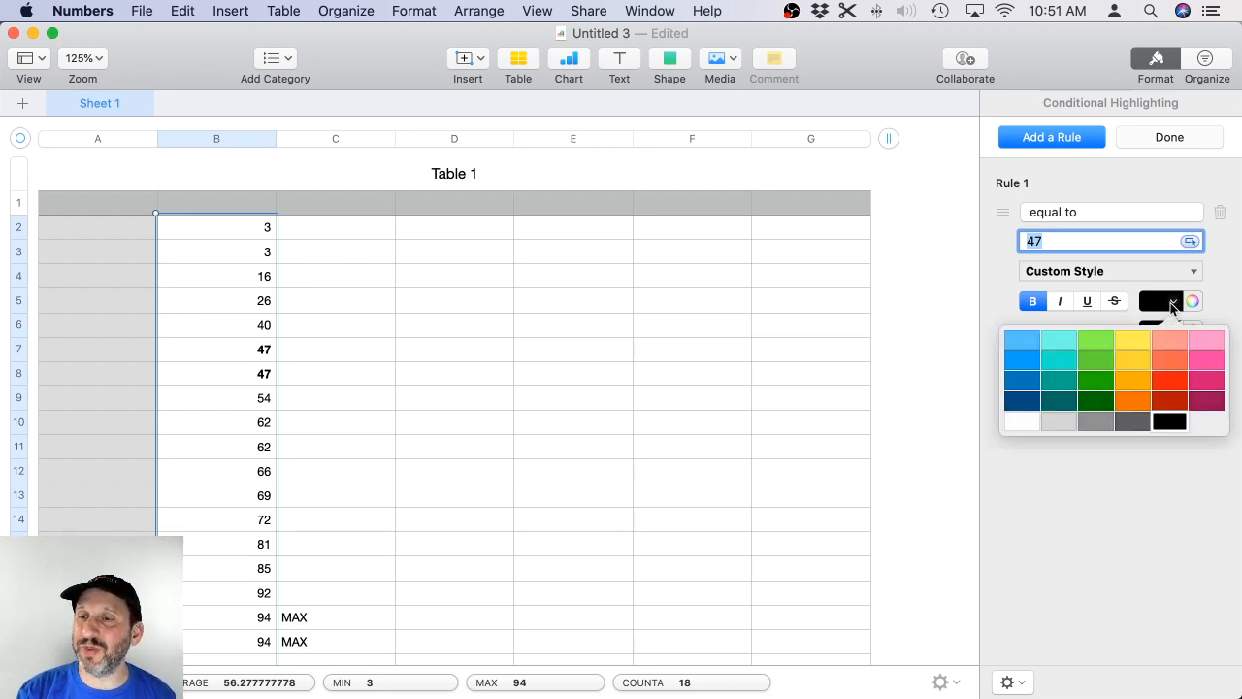
{"action": "left_click", "coordinate": [1134, 381]}
{"action": "left_click", "coordinate": [484, 421]}
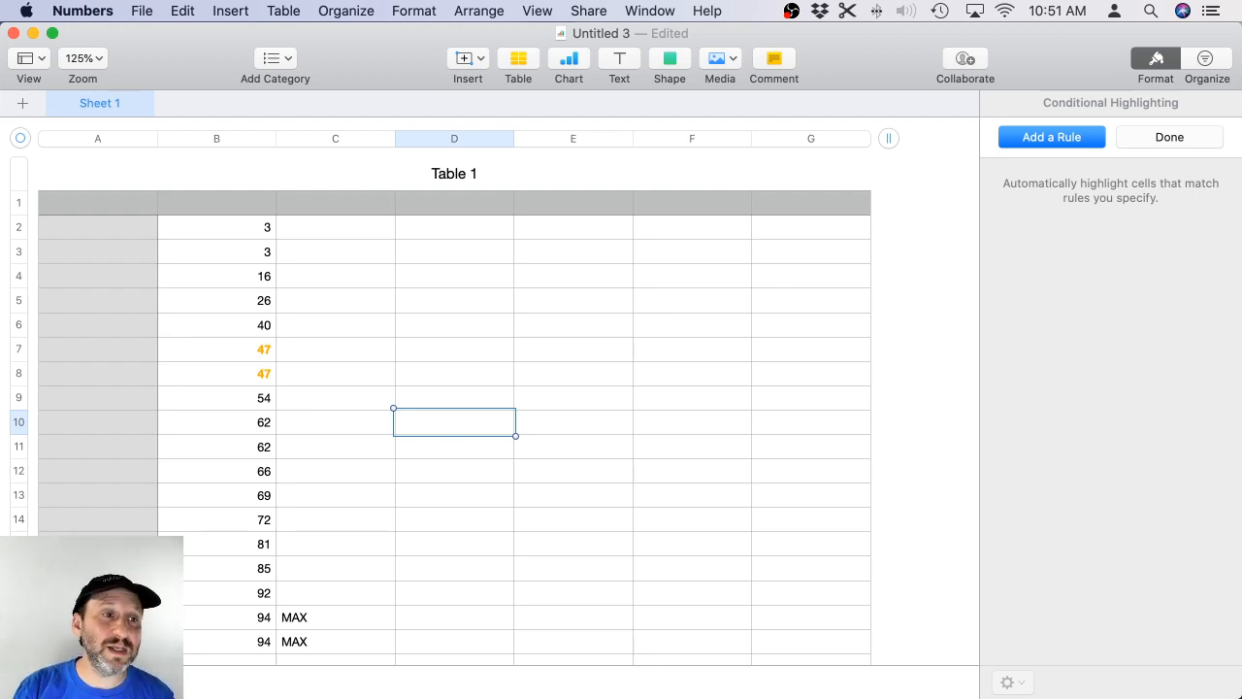
Move the table slightly lower on the sheet and select the whole table.
{"action": "left_click_drag", "start_coordinate": [25, 136], "coordinate": [24, 193]}
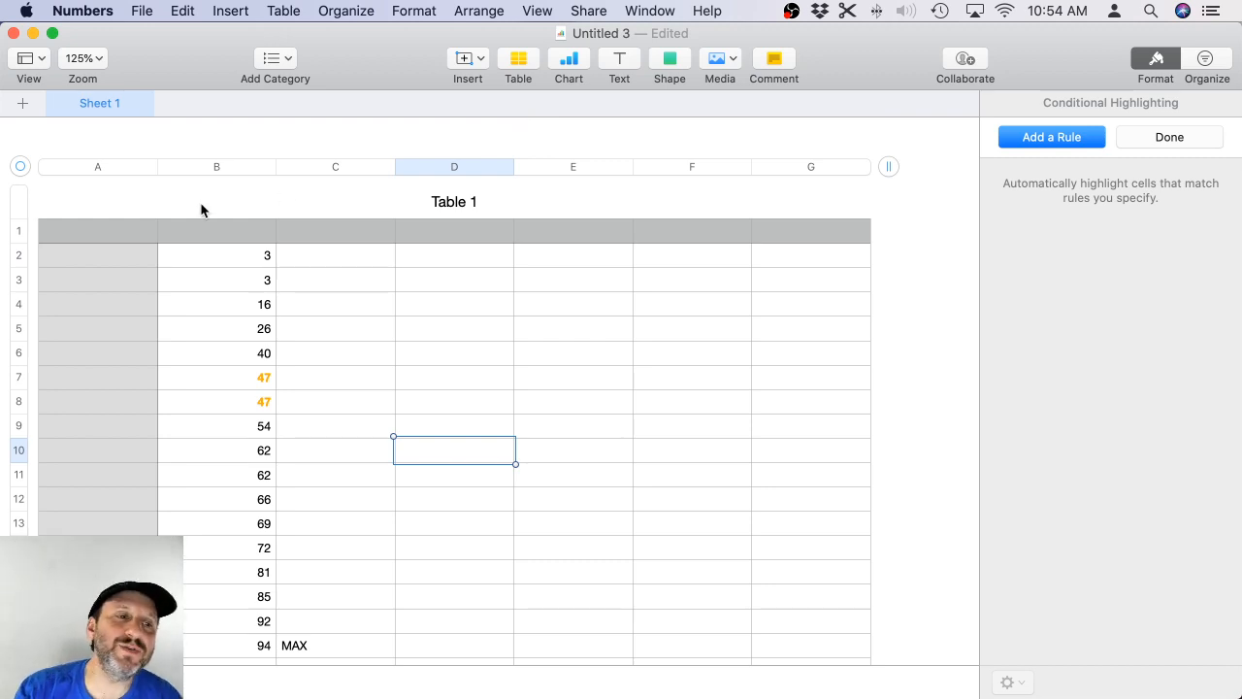
{"action": "left_click", "coordinate": [97, 166]}
{"action": "left_click", "coordinate": [96, 142]}
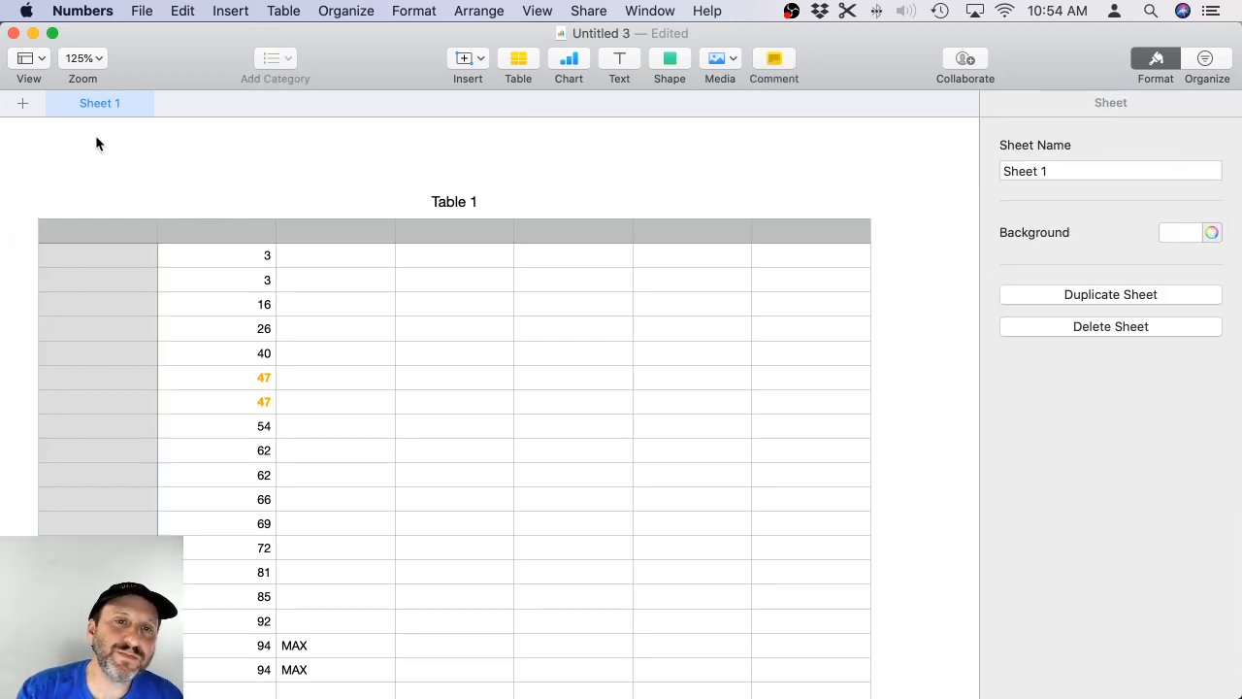
{"action": "left_click", "coordinate": [74, 232]}
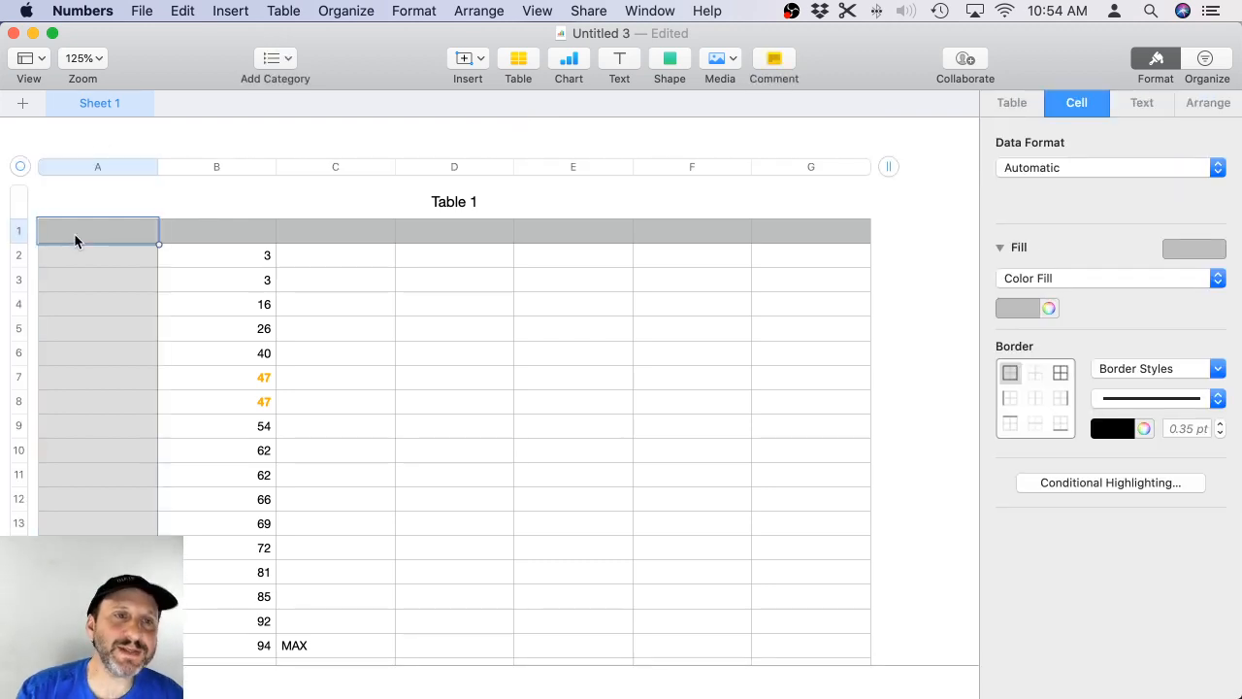
{"action": "left_click", "coordinate": [19, 166]}
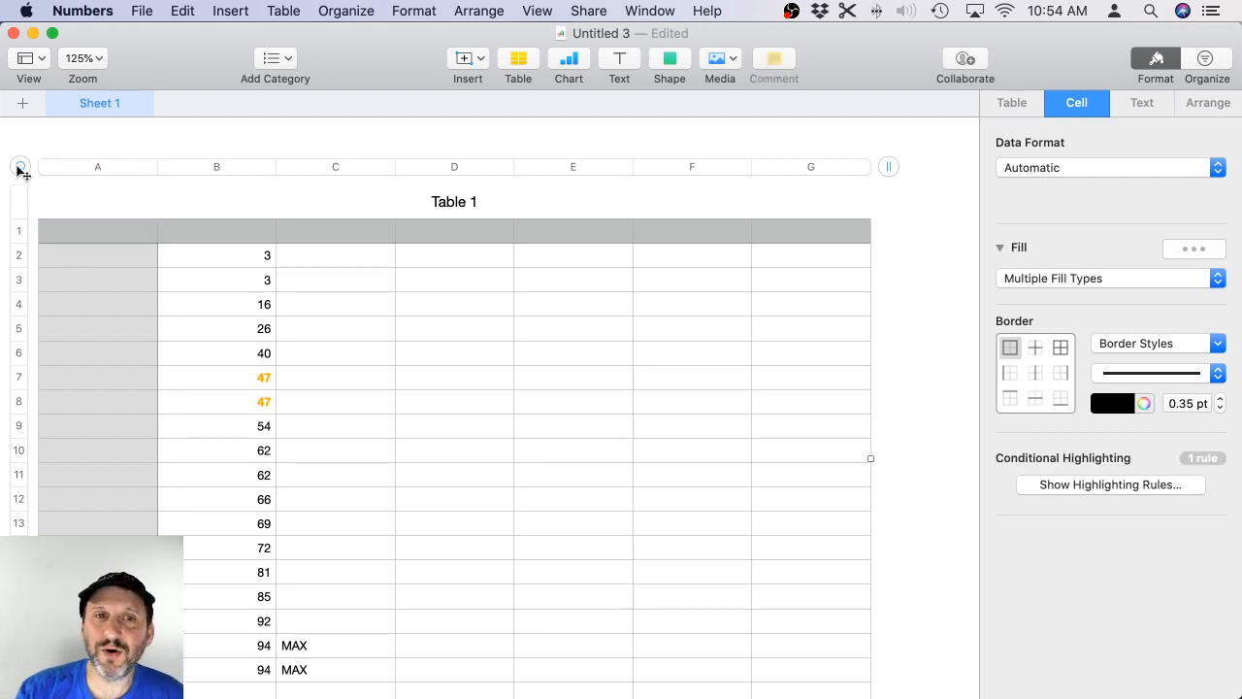
Create a new spreadsheet from the Blank template and reduce its table to 15 rows and 5 columns.
{"action": "key", "text": "super+n"}
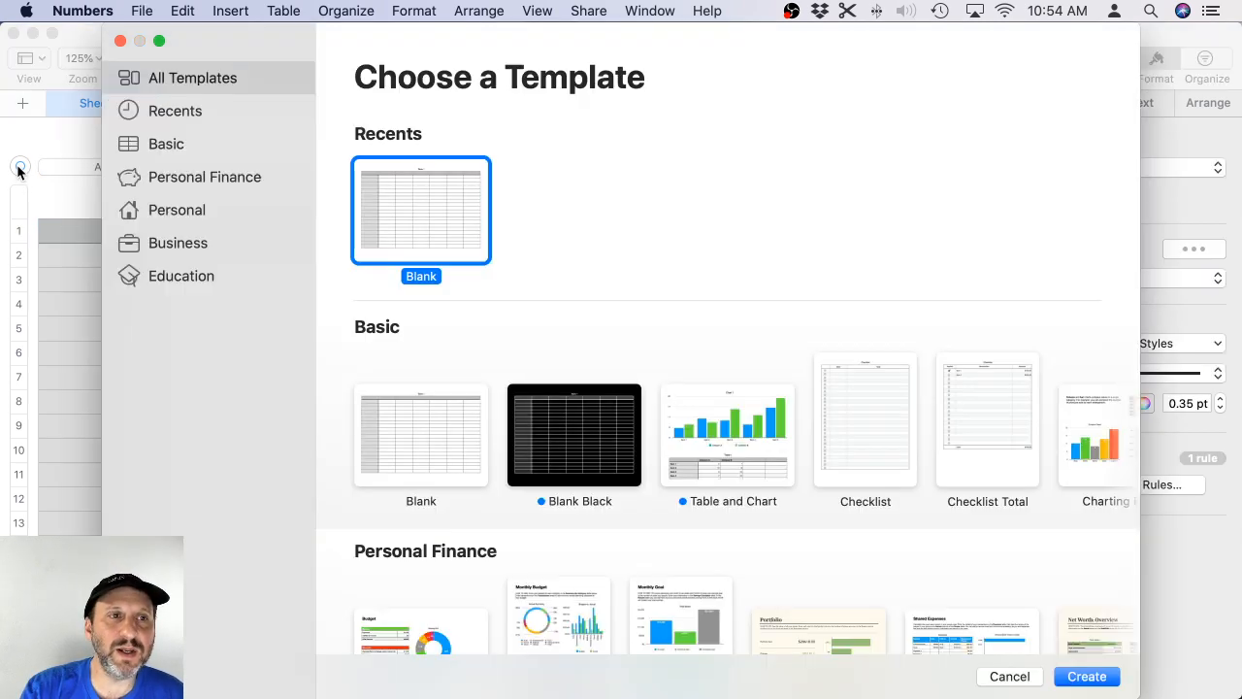
{"action": "key", "text": "Return"}
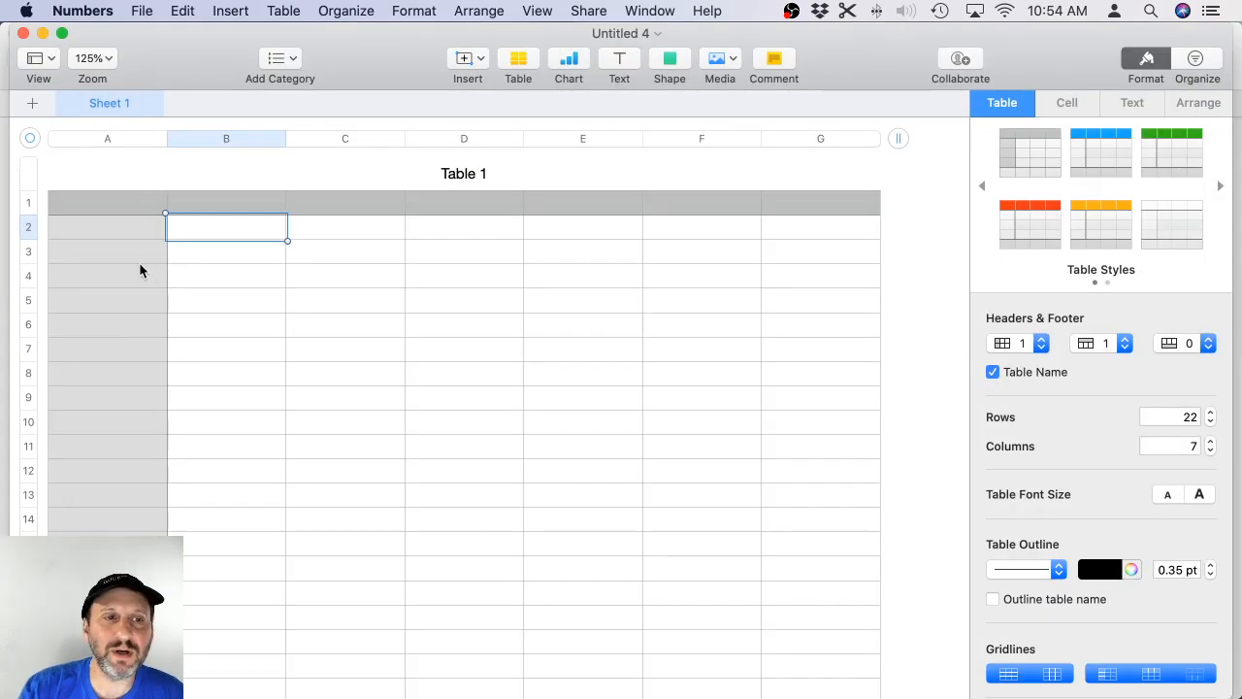
{"action": "left_click", "coordinate": [31, 139]}
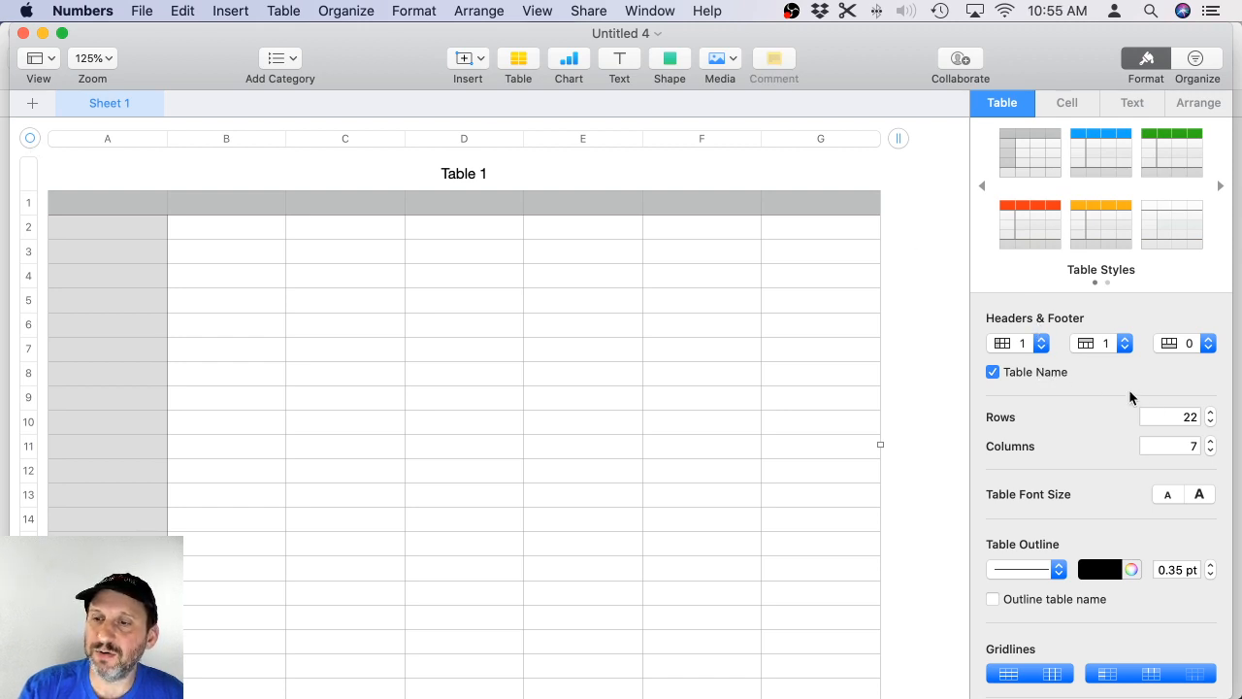
{"action": "left_click", "coordinate": [1210, 422]}
{"action": "left_click", "coordinate": [1210, 423]}
{"action": "left_click", "coordinate": [1210, 423]}
{"action": "left_click", "coordinate": [1210, 423]}
{"action": "left_click", "coordinate": [1210, 423]}
{"action": "left_click", "coordinate": [1210, 424]}
{"action": "left_click", "coordinate": [1210, 423]}
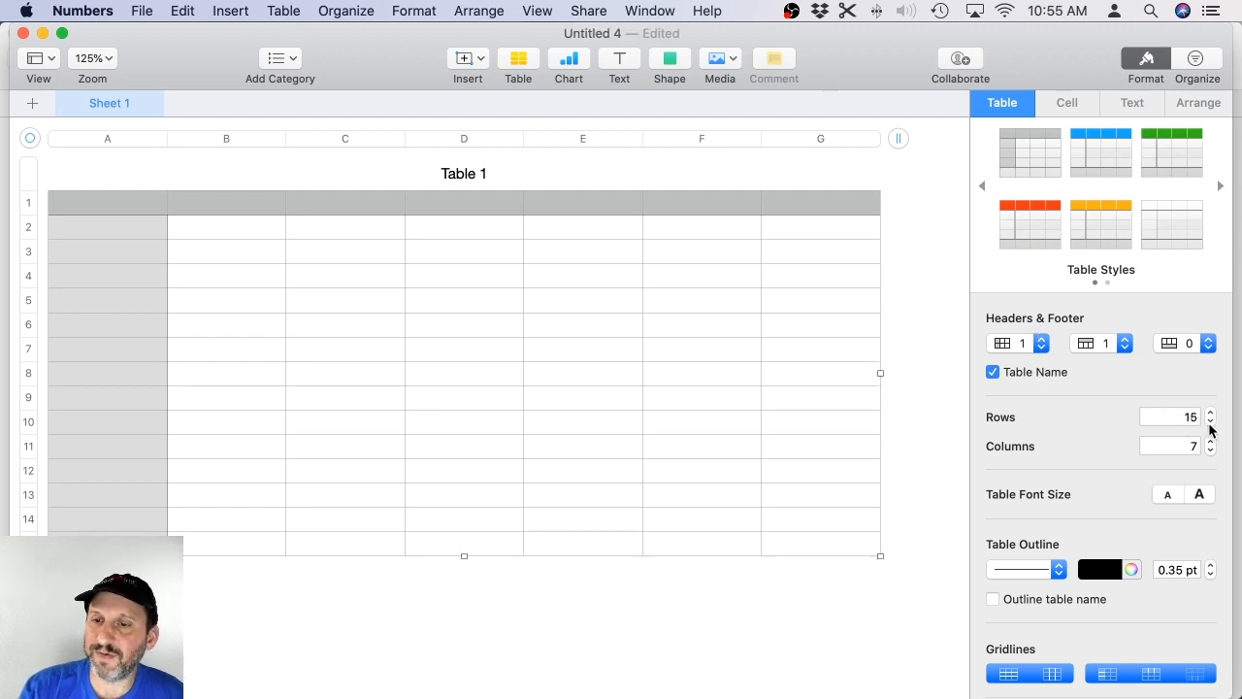
{"action": "left_click", "coordinate": [1210, 451]}
{"action": "left_click", "coordinate": [1210, 452]}
Enlarge the table font by two increments and give the table a dotted outline 6 pt thick.
{"action": "left_click", "coordinate": [1200, 497]}
{"action": "left_click", "coordinate": [1200, 497]}
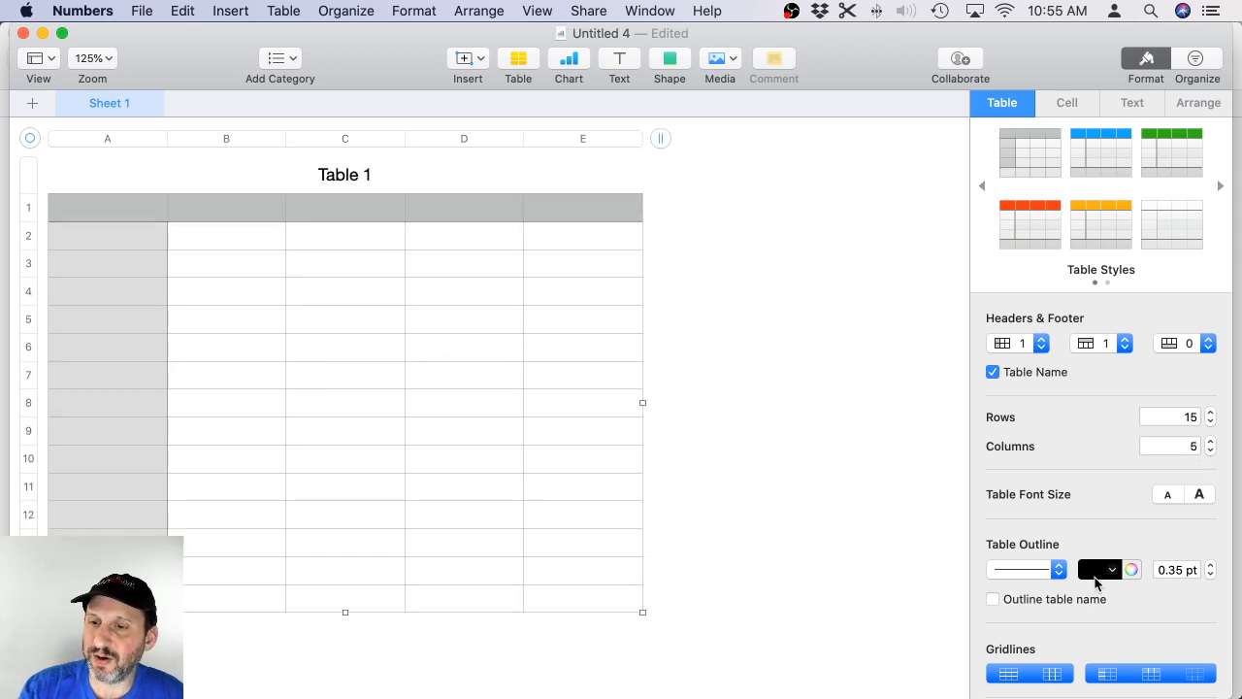
{"action": "left_click", "coordinate": [1048, 575]}
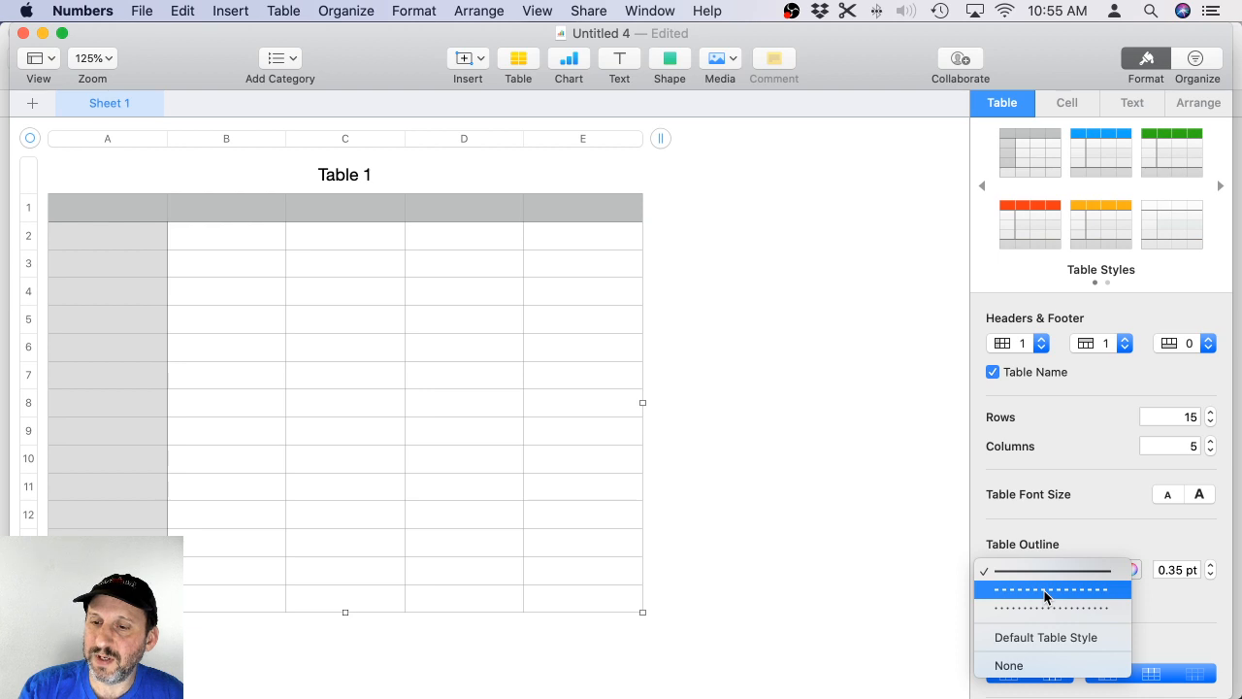
{"action": "left_click", "coordinate": [1048, 608]}
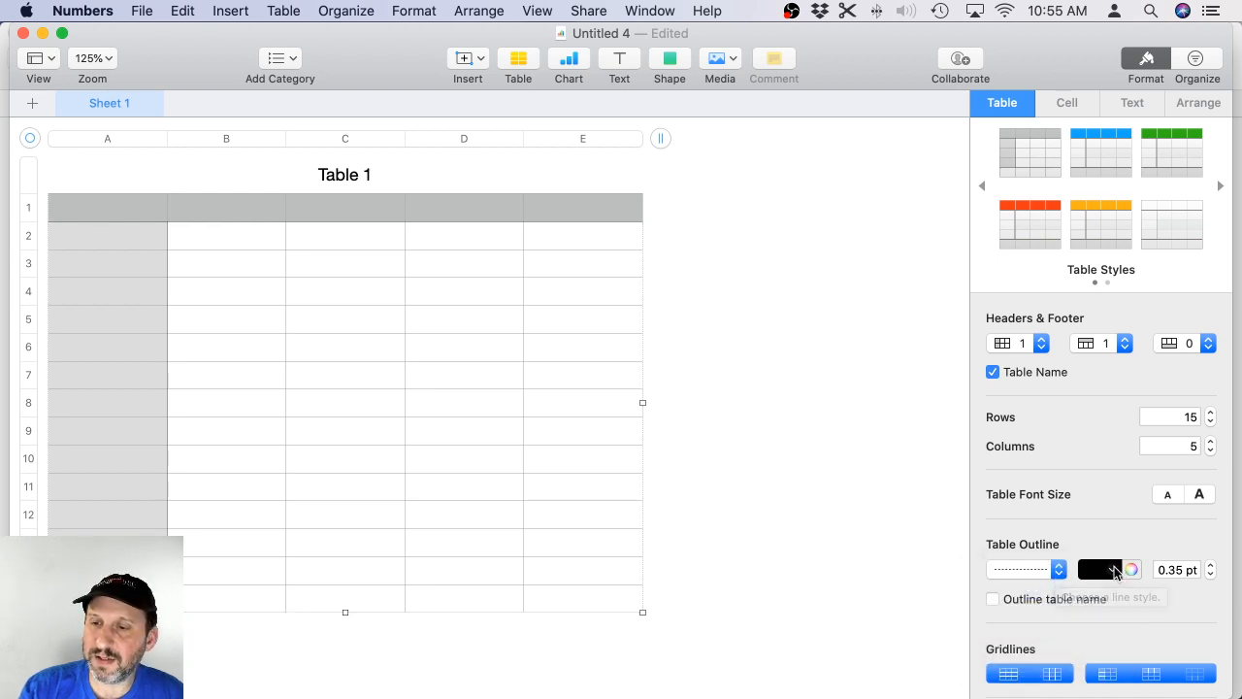
{"action": "left_click", "coordinate": [1210, 567]}
{"action": "left_click", "coordinate": [1210, 567]}
{"action": "left_click", "coordinate": [1210, 567]}
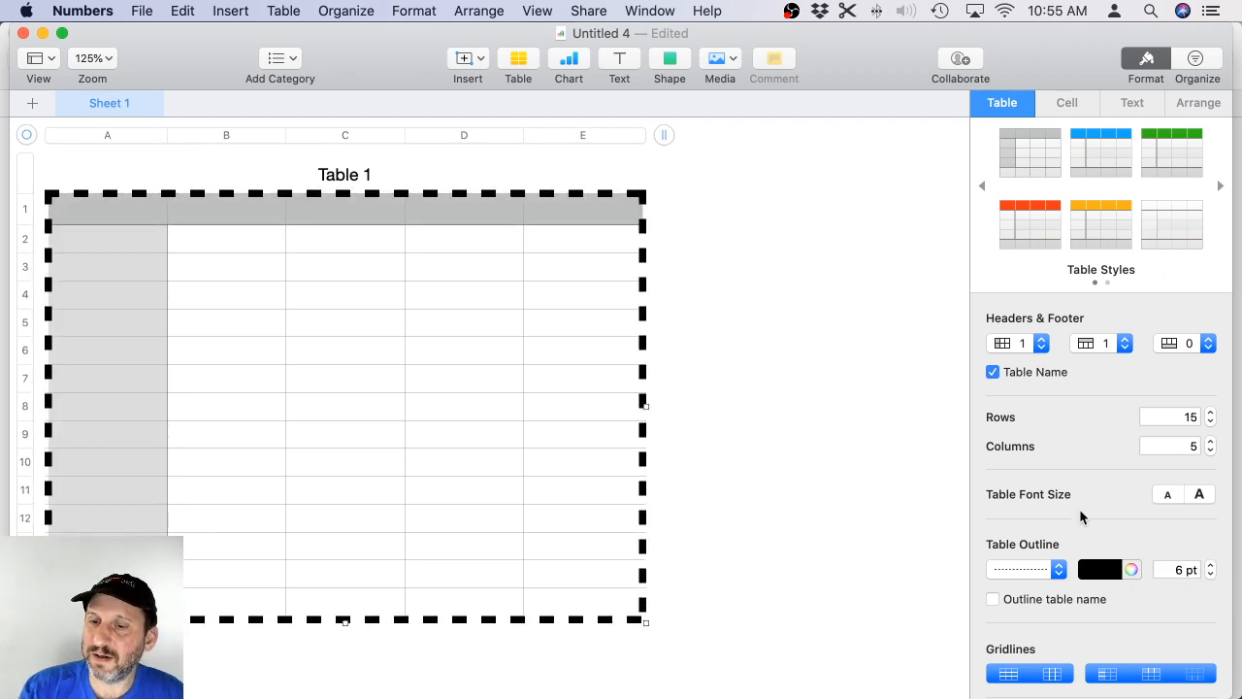
Turn on alternating row color for the table.
{"action": "scroll", "coordinate": [1082, 517], "scroll_direction": "down", "scroll_amount": 3}
{"action": "left_click", "coordinate": [1024, 574]}
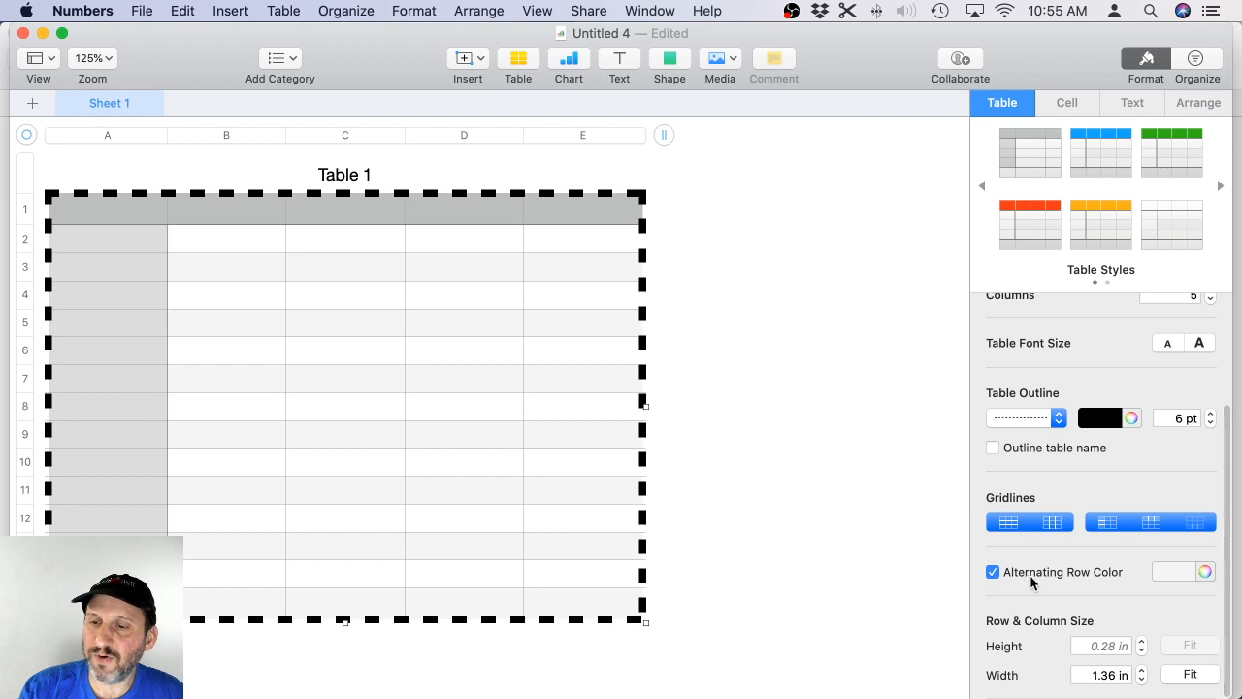
{"action": "scroll", "coordinate": [1061, 520], "scroll_direction": "up", "scroll_amount": 3}
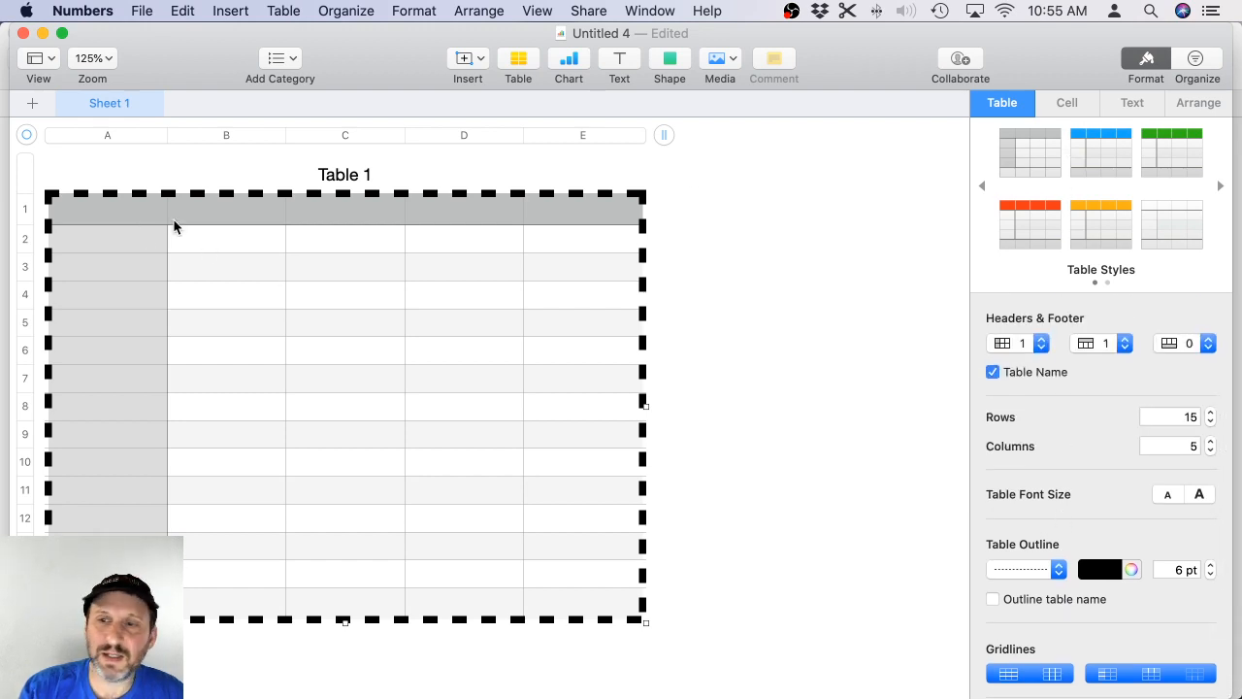
Fill the header row cells A1 to E1 with red and deselect the table.
{"action": "left_click", "coordinate": [108, 216]}
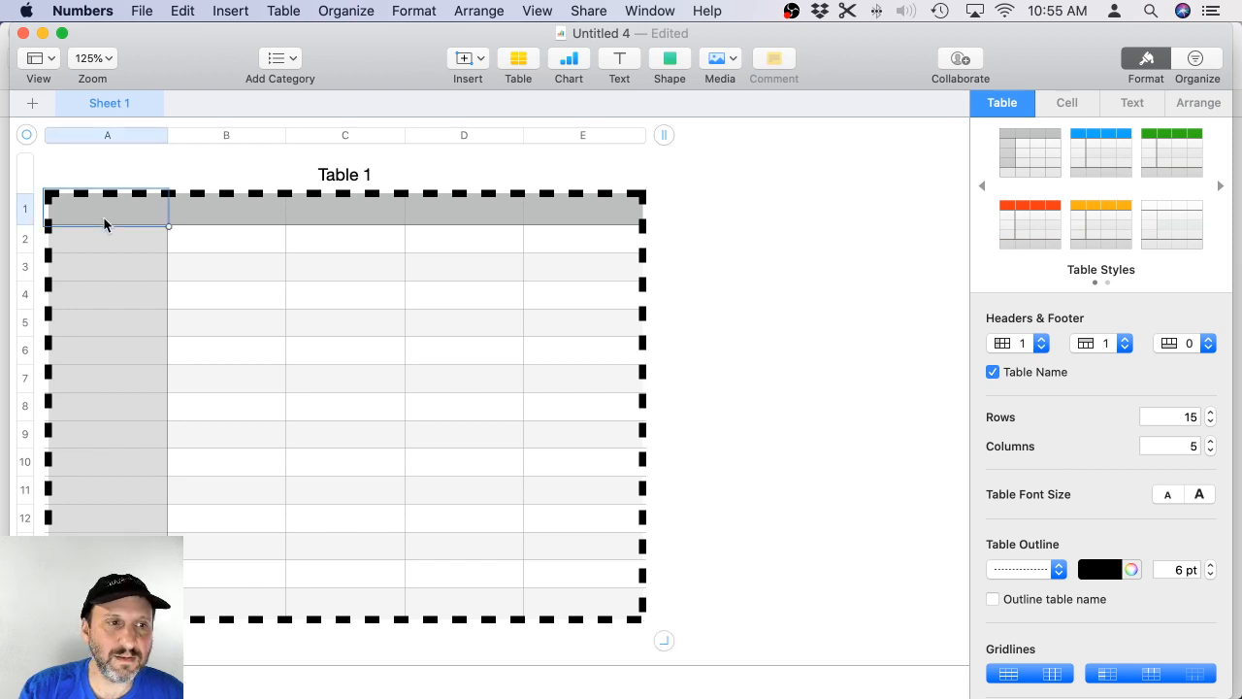
{"action": "left_click", "coordinate": [621, 211], "text": "shift"}
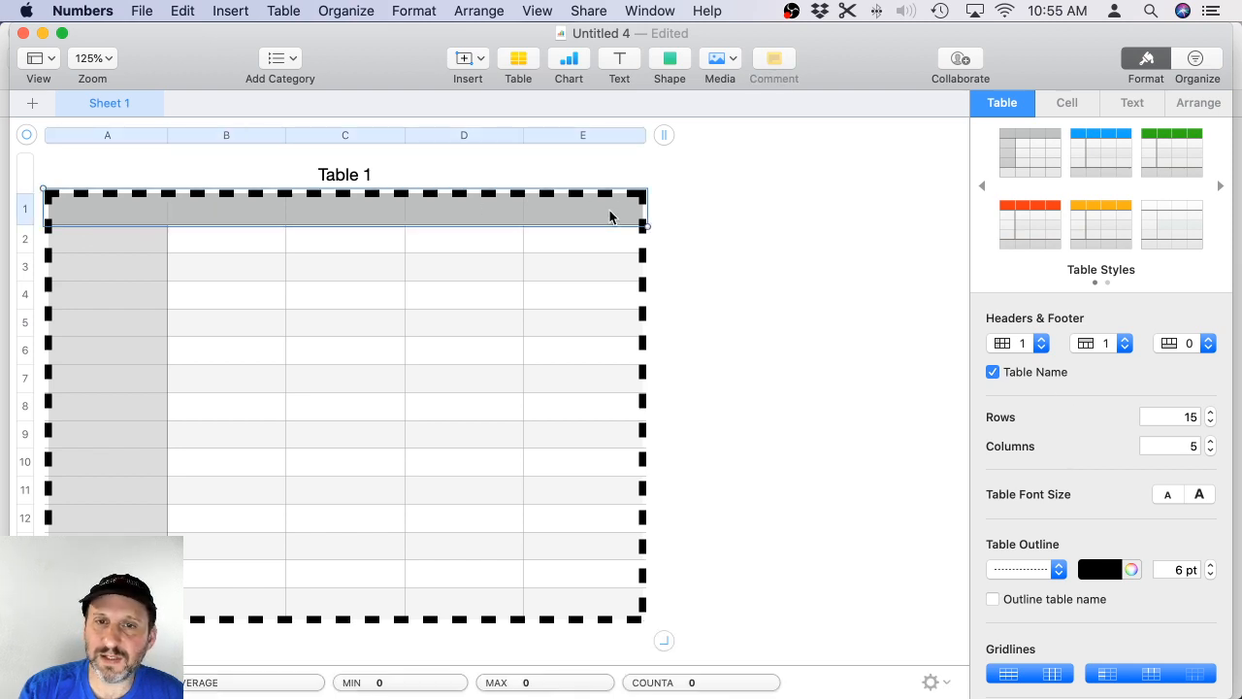
{"action": "left_click", "coordinate": [1061, 99]}
{"action": "left_click", "coordinate": [1017, 306]}
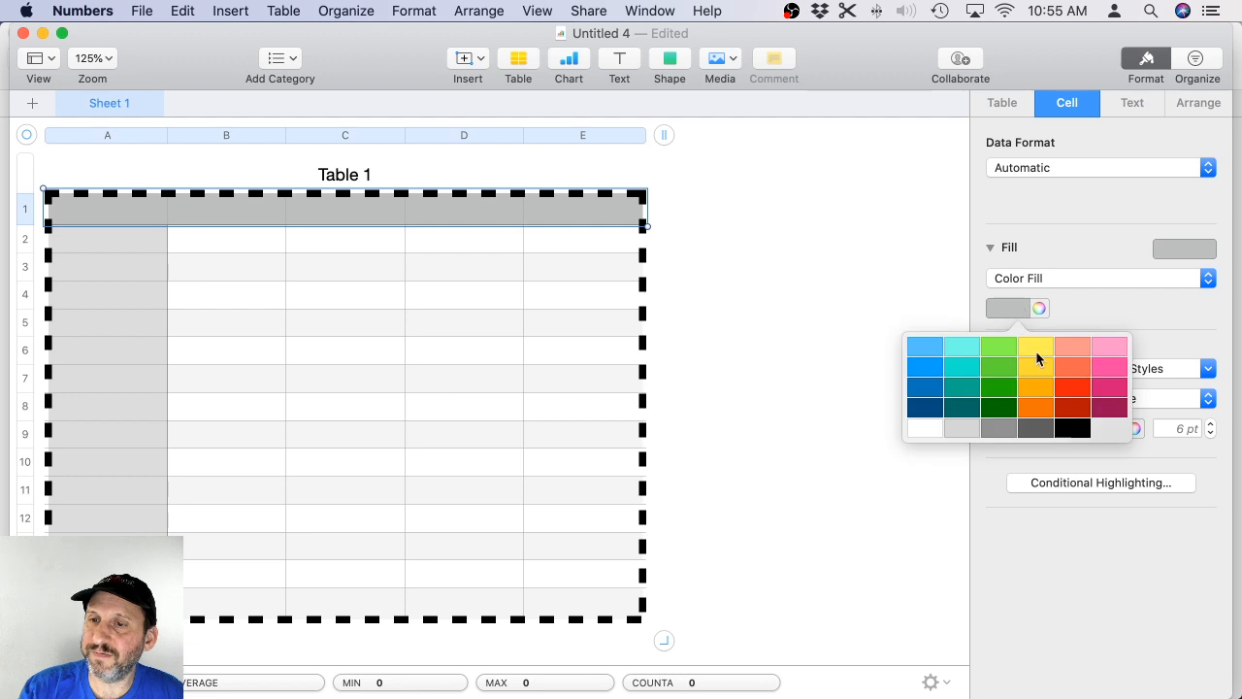
{"action": "left_click", "coordinate": [1072, 388]}
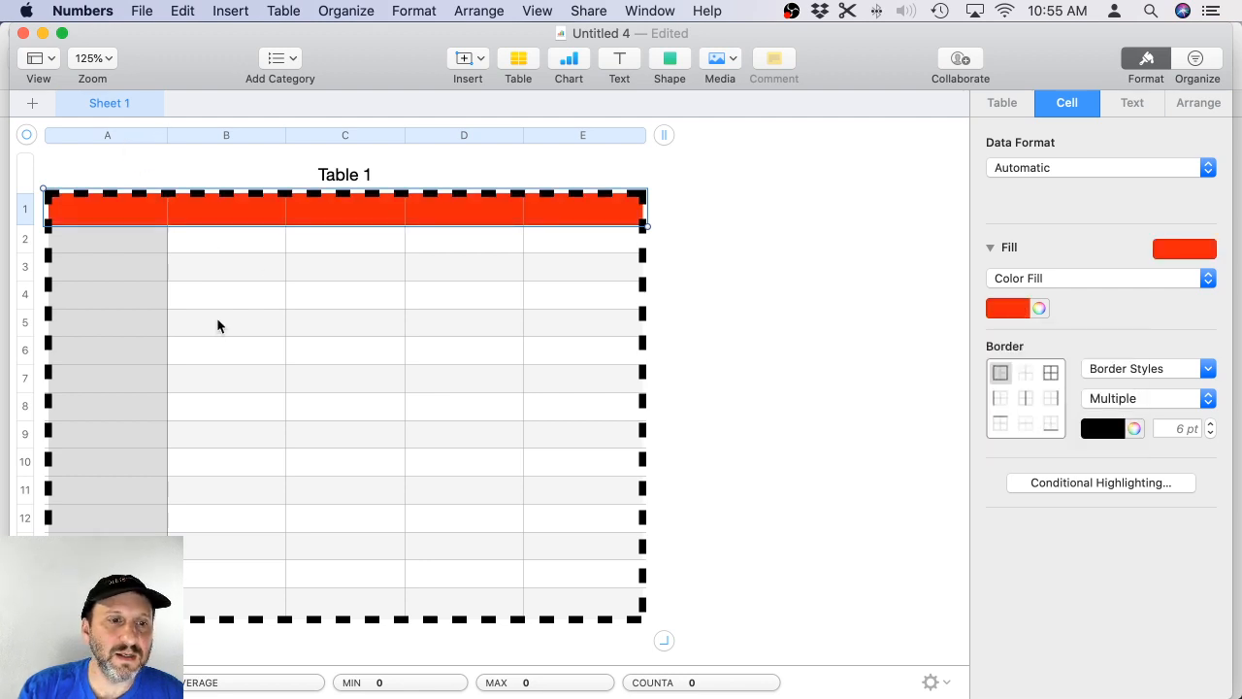
{"action": "left_click", "coordinate": [184, 264]}
{"action": "left_click", "coordinate": [688, 251]}
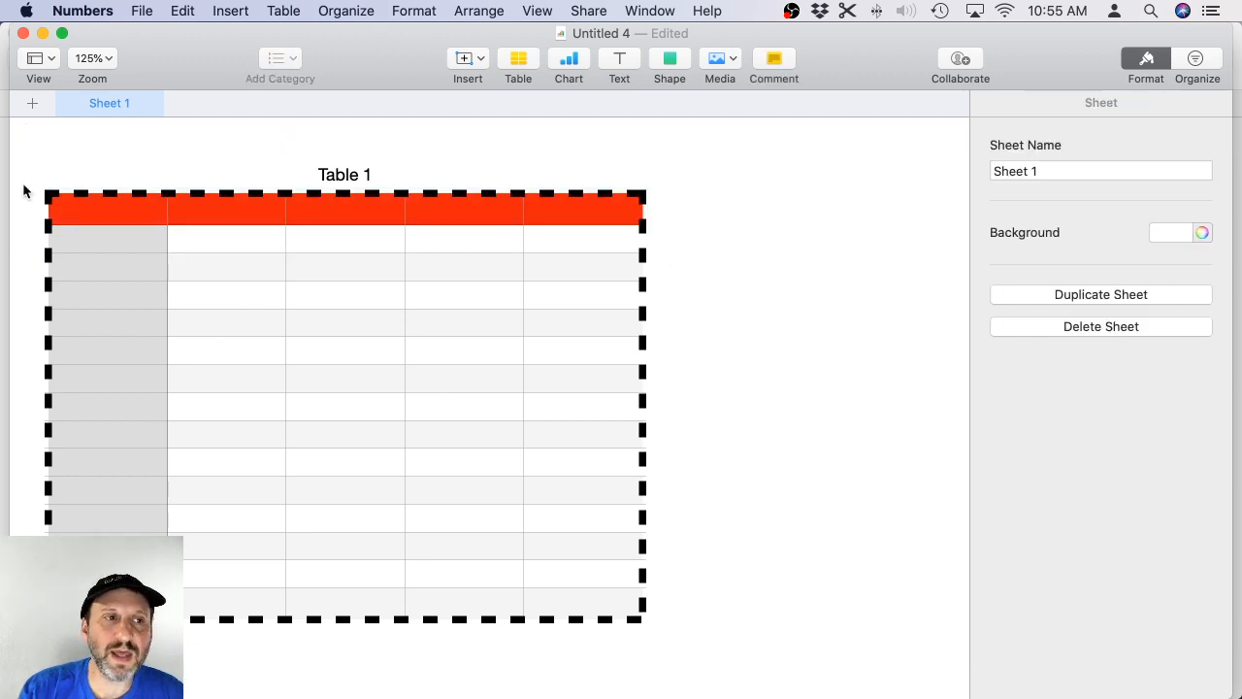
Save the formatting of the whole red-header table as a new custom table style.
{"action": "left_click", "coordinate": [73, 211]}
{"action": "left_click", "coordinate": [27, 135]}
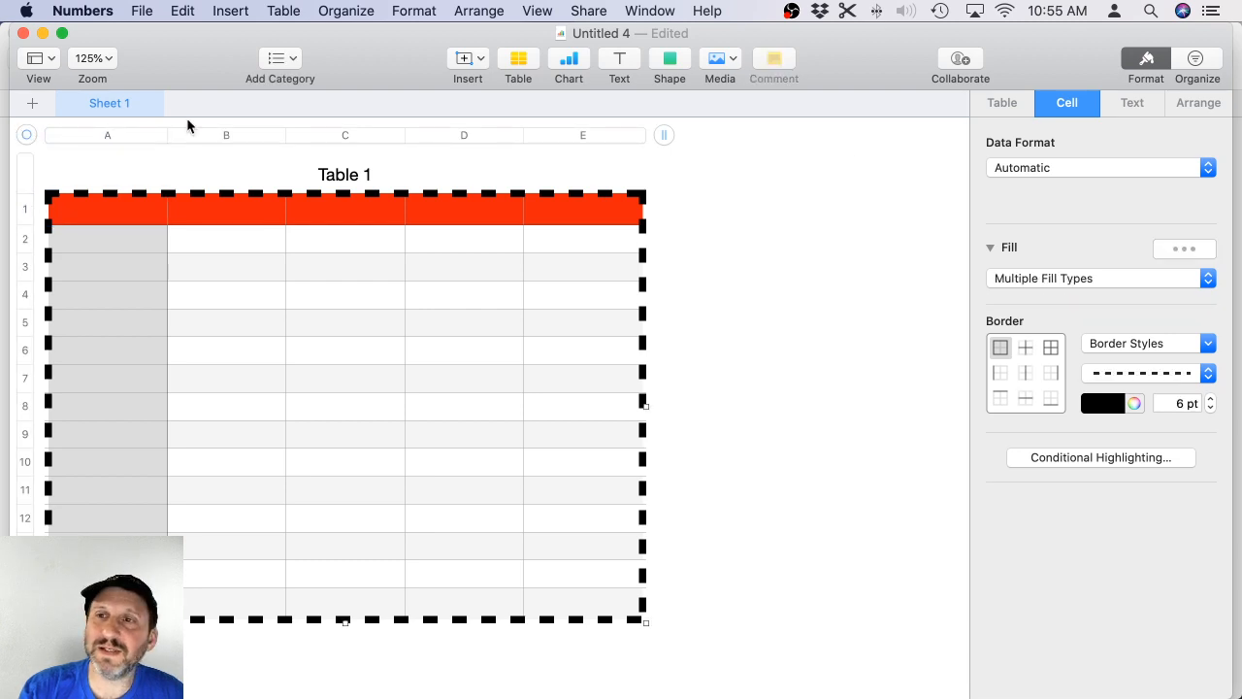
{"action": "left_click", "coordinate": [1001, 103]}
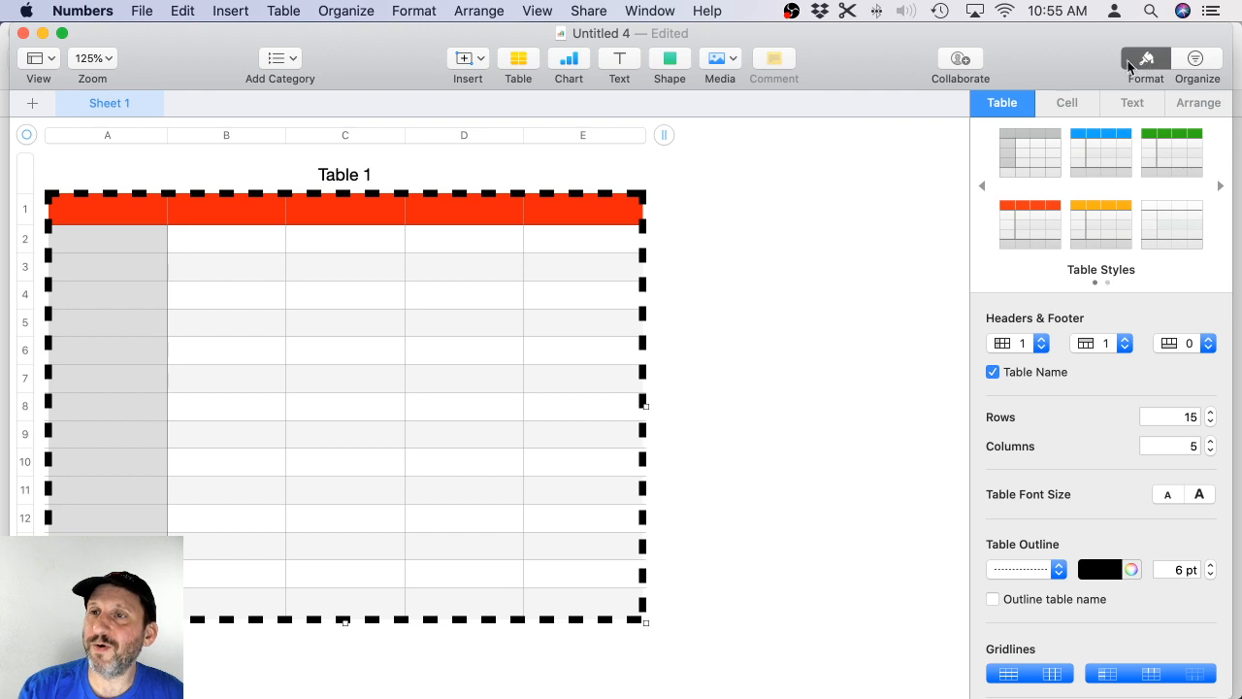
{"action": "left_click", "coordinate": [1220, 186]}
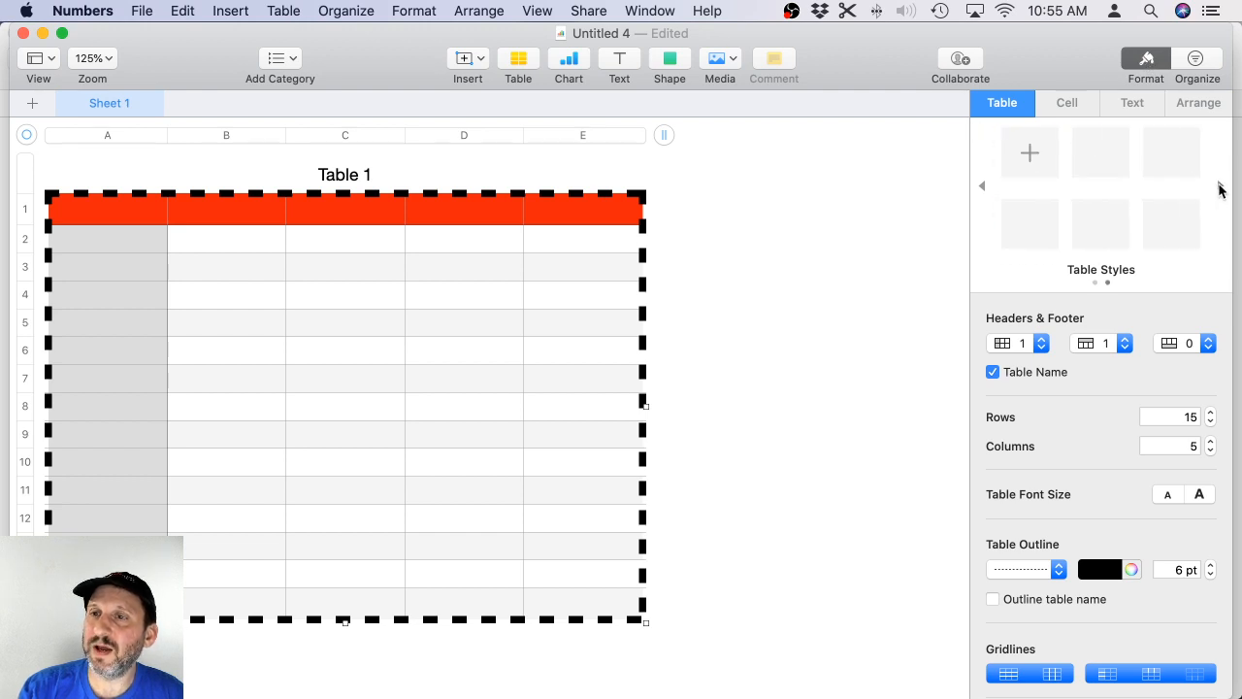
{"action": "left_click", "coordinate": [1056, 157]}
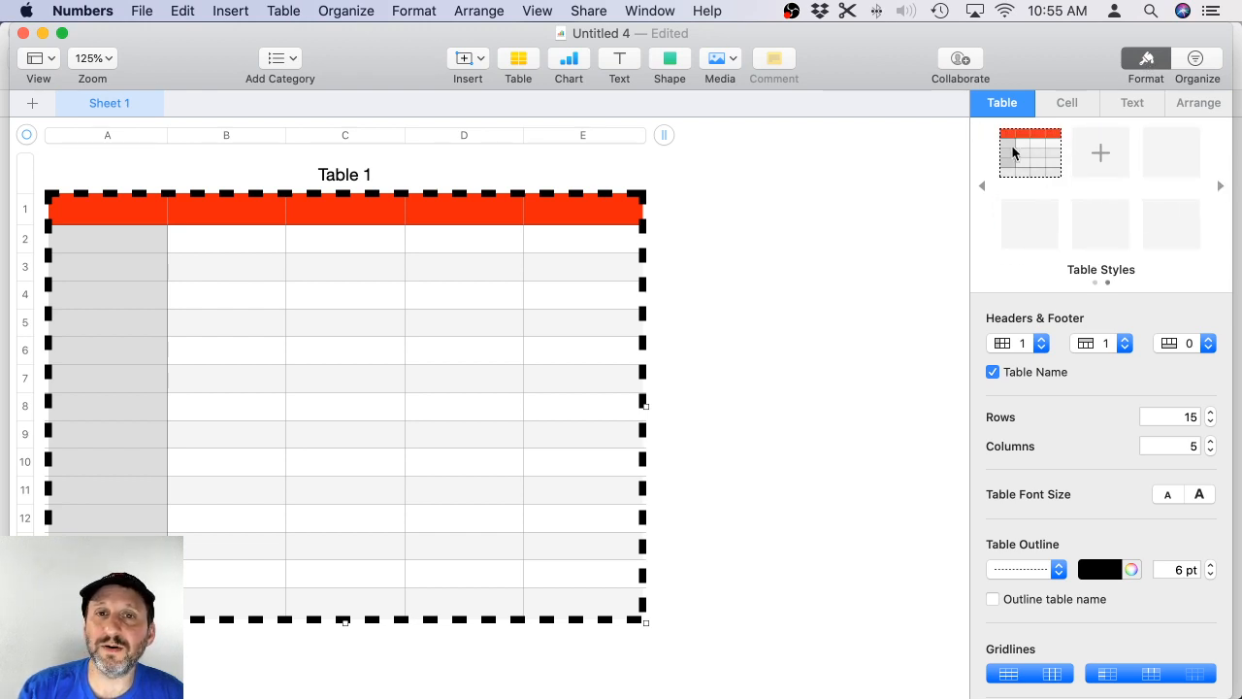
Add a second sheet and apply the custom red-header style to its table.
{"action": "left_click", "coordinate": [33, 104]}
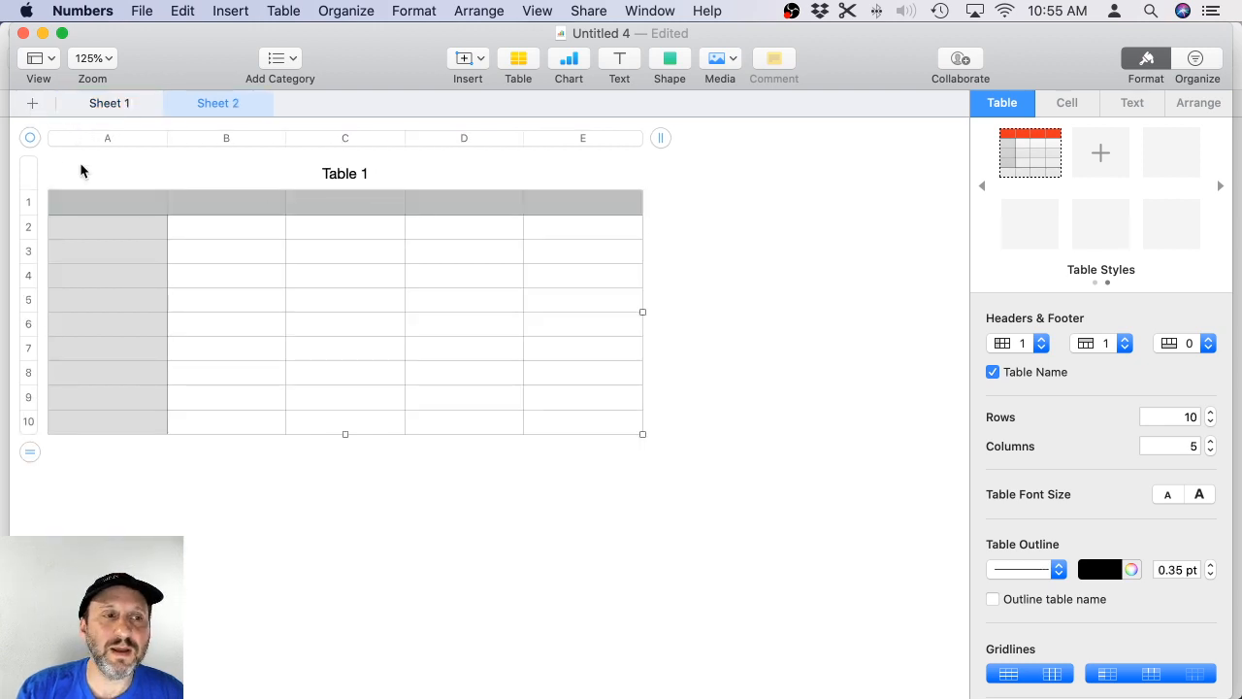
{"action": "left_click", "coordinate": [1040, 155]}
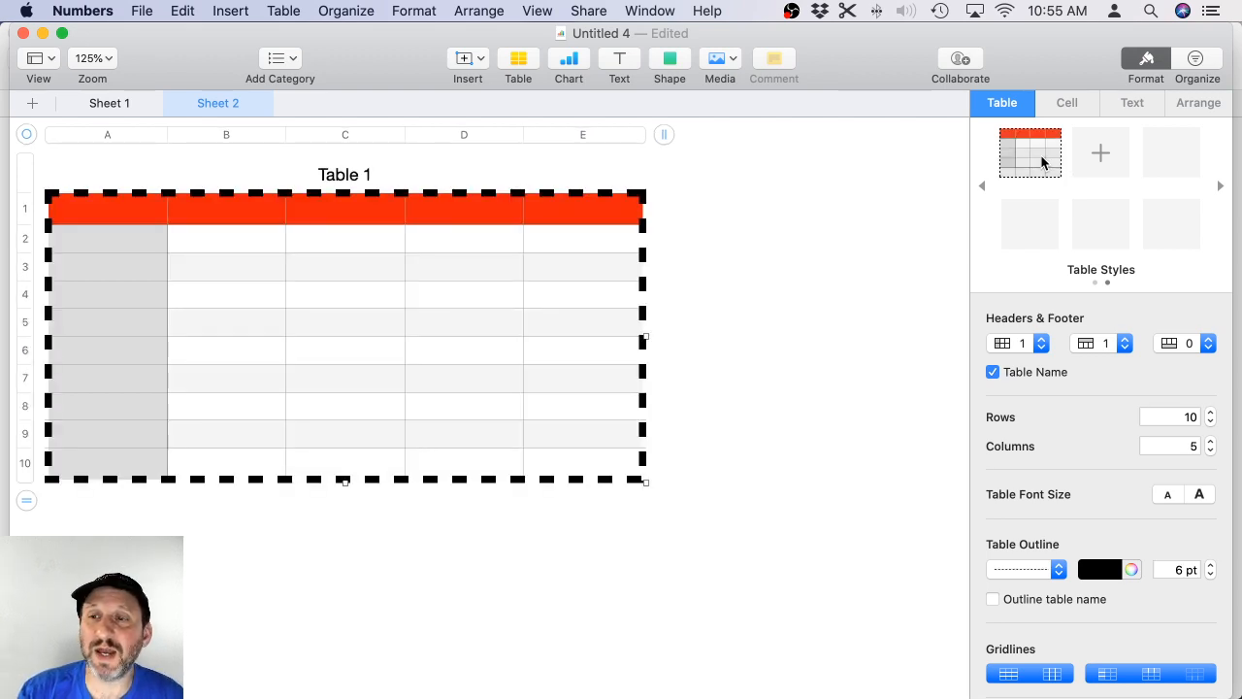
Redefine the grey default table style from the selected table and add two more sheets that use it.
{"action": "left_click", "coordinate": [983, 186]}
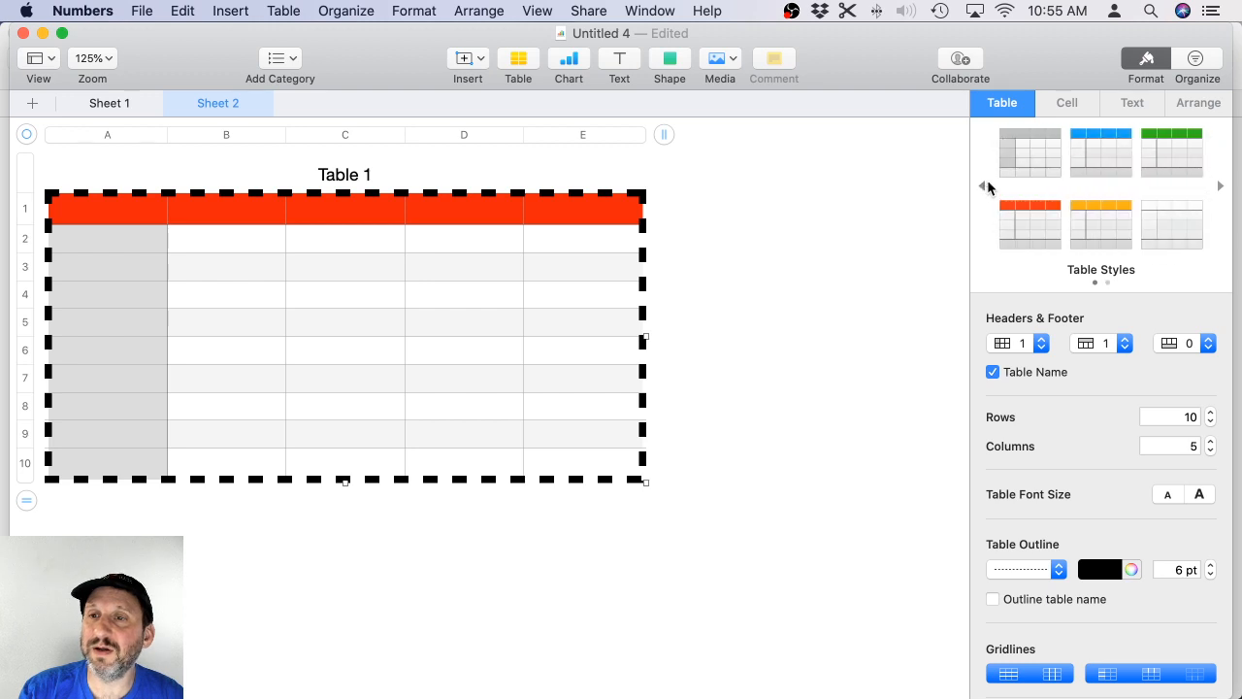
{"action": "right_click", "coordinate": [1038, 152]}
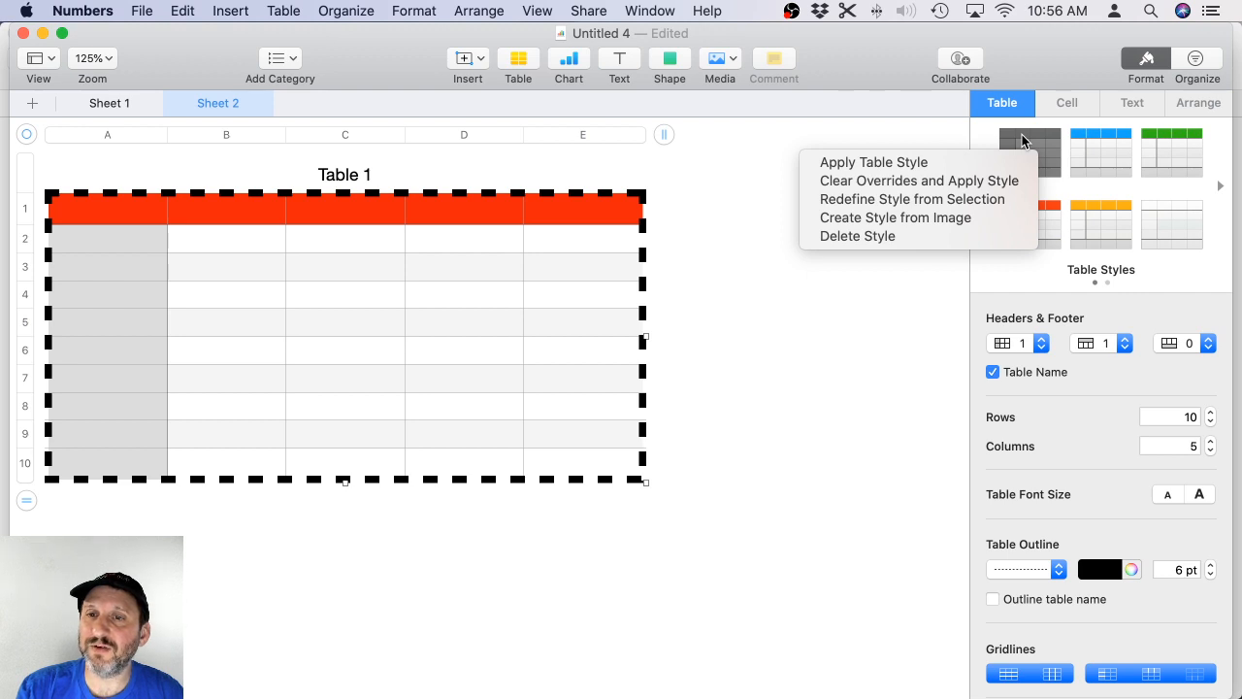
{"action": "left_click", "coordinate": [993, 207]}
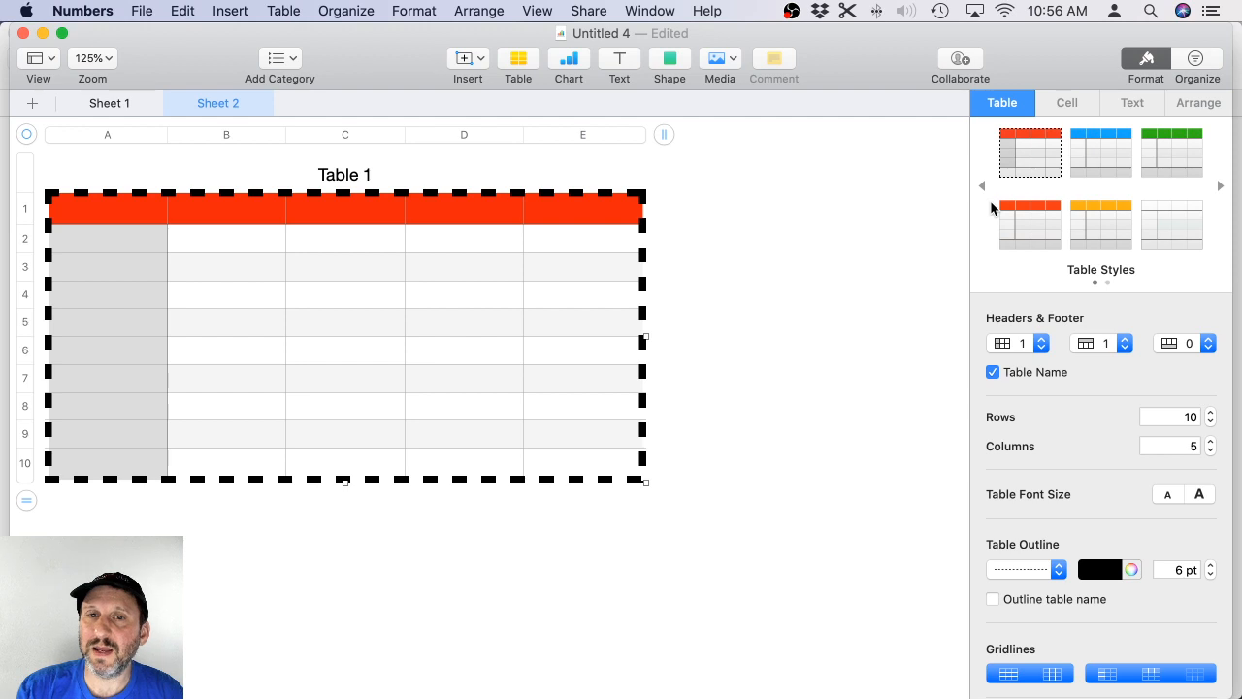
{"action": "left_click", "coordinate": [33, 104]}
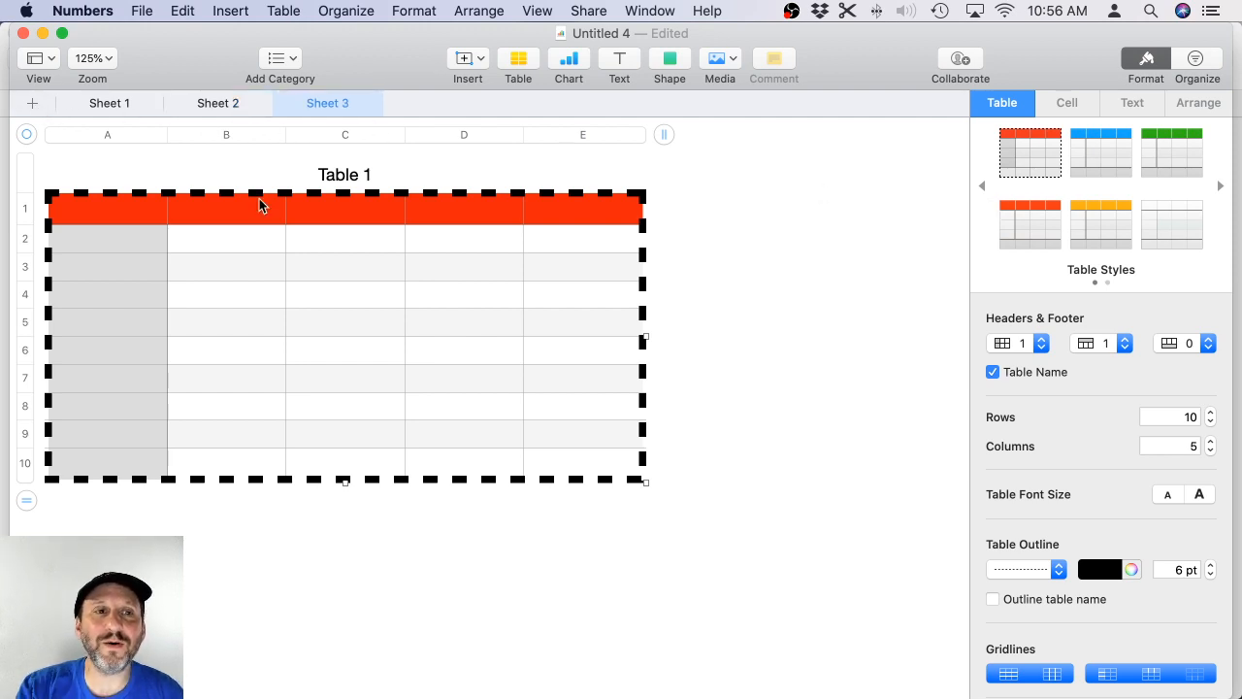
{"action": "left_click", "coordinate": [39, 109]}
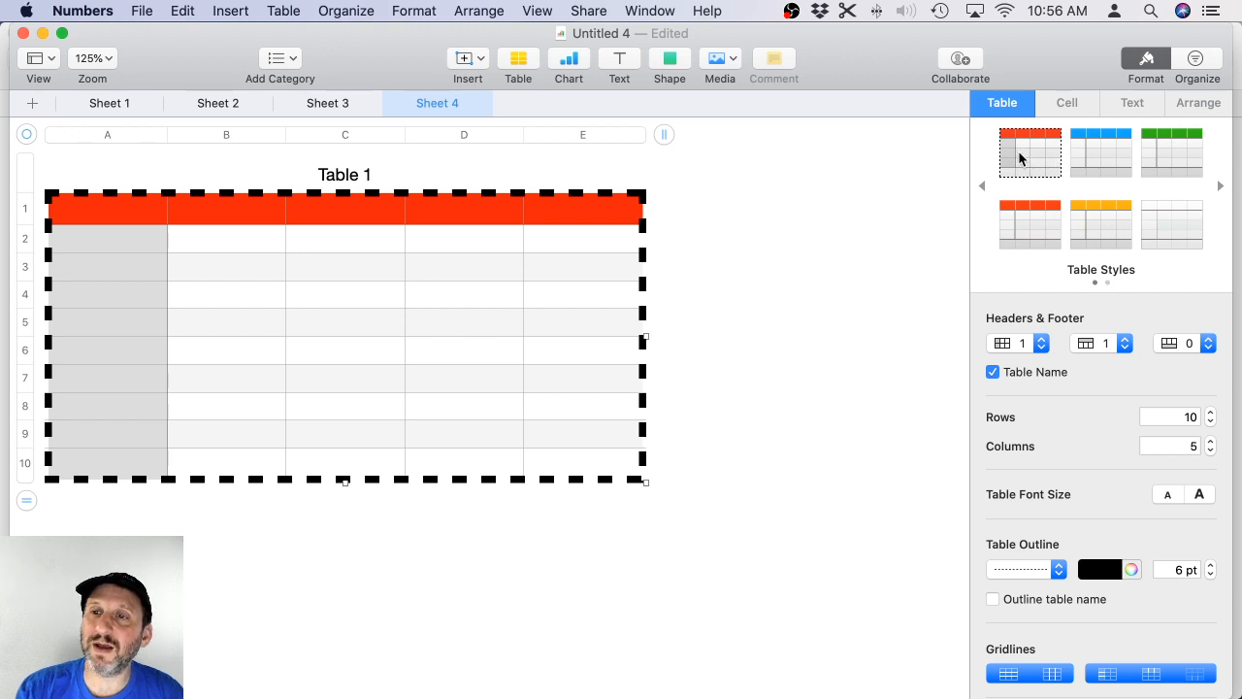
Review the first table style's options and the choices for saving the spreadsheet as a custom template, without creating one.
{"action": "right_click", "coordinate": [1033, 157]}
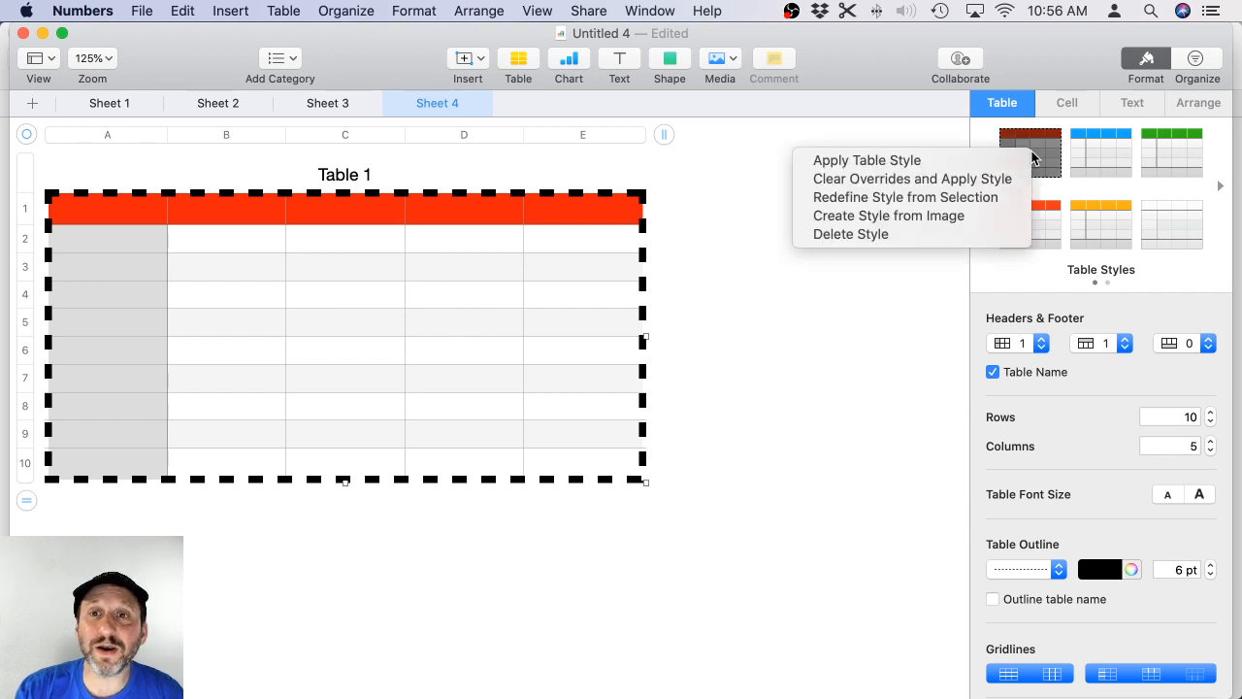
{"action": "left_click", "coordinate": [725, 204]}
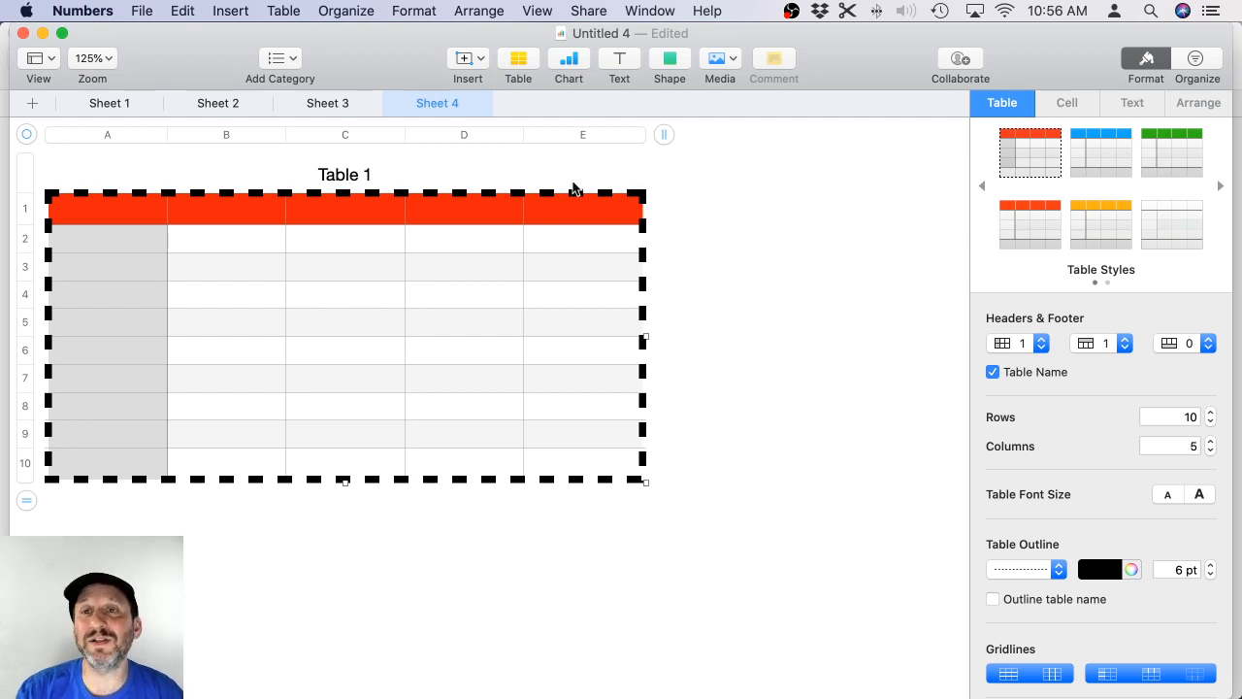
{"action": "left_click", "coordinate": [139, 11]}
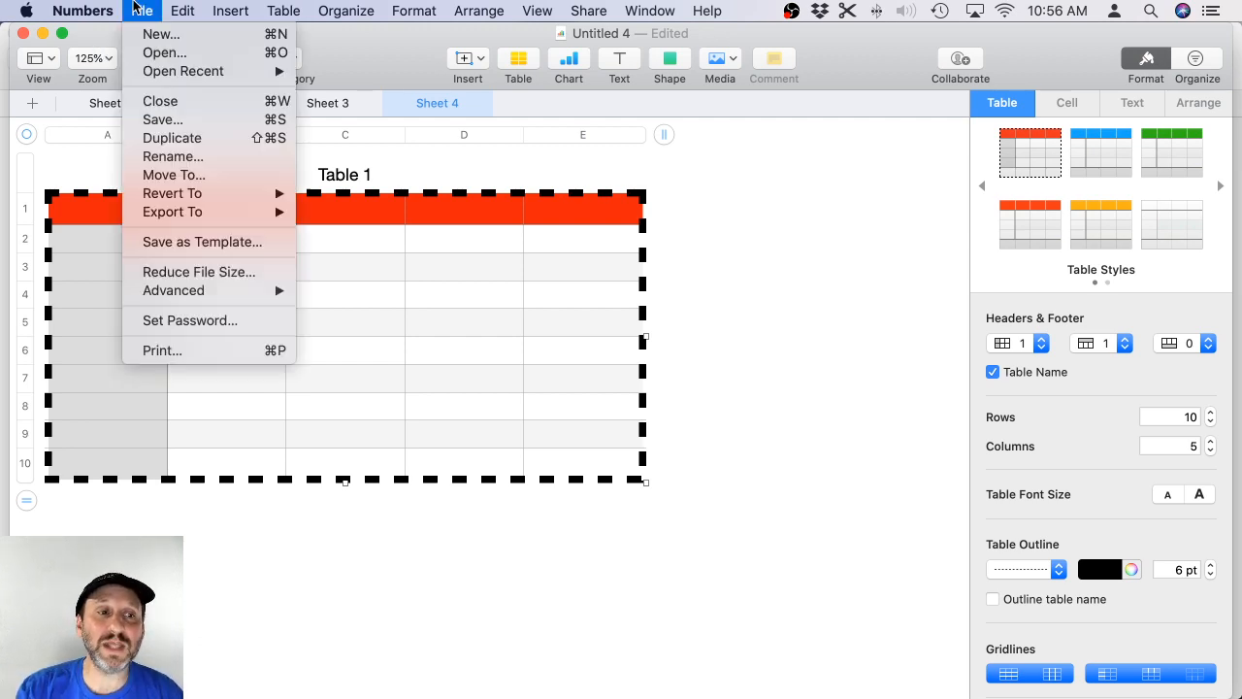
{"action": "left_click", "coordinate": [200, 243]}
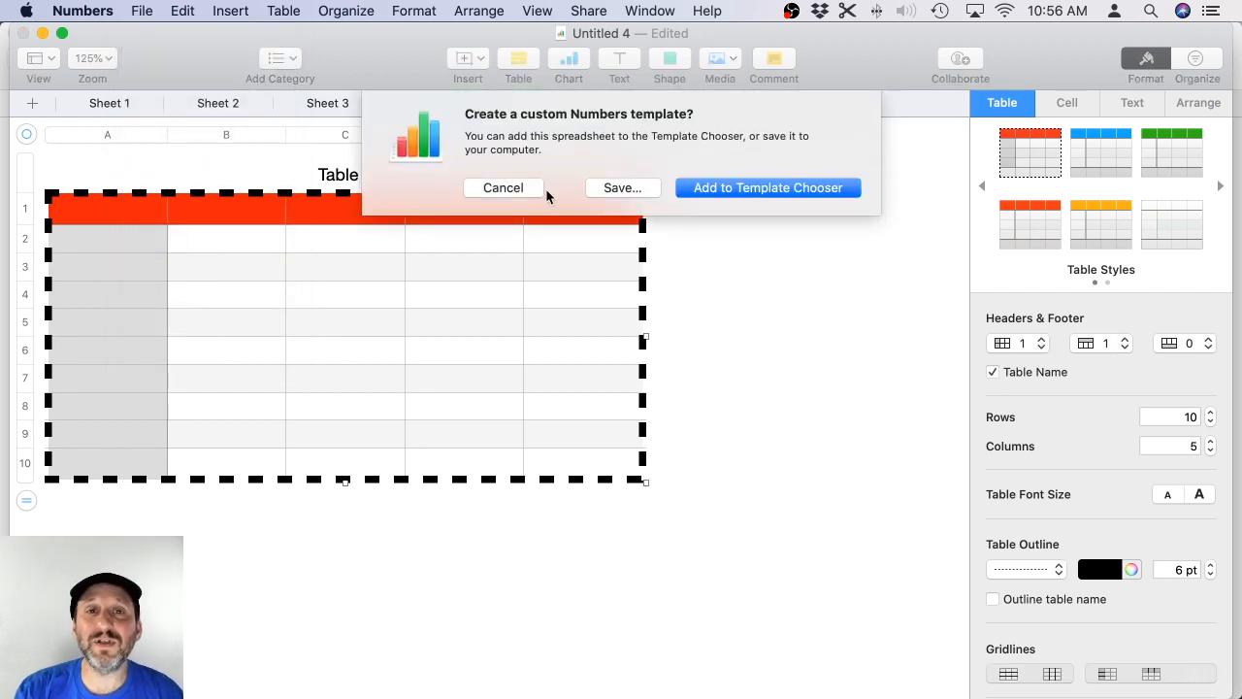
{"action": "left_click", "coordinate": [504, 188]}
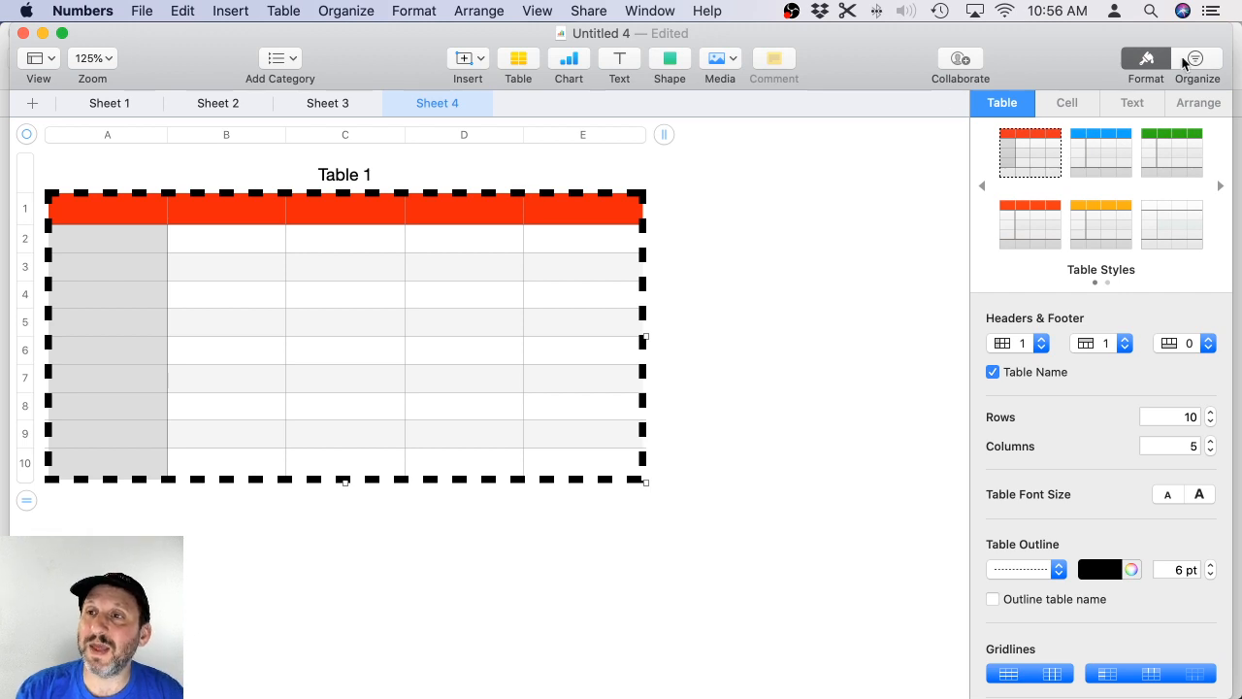
Enter 55 in cell B3 with the text formatting options showing.
{"action": "left_click", "coordinate": [1125, 105]}
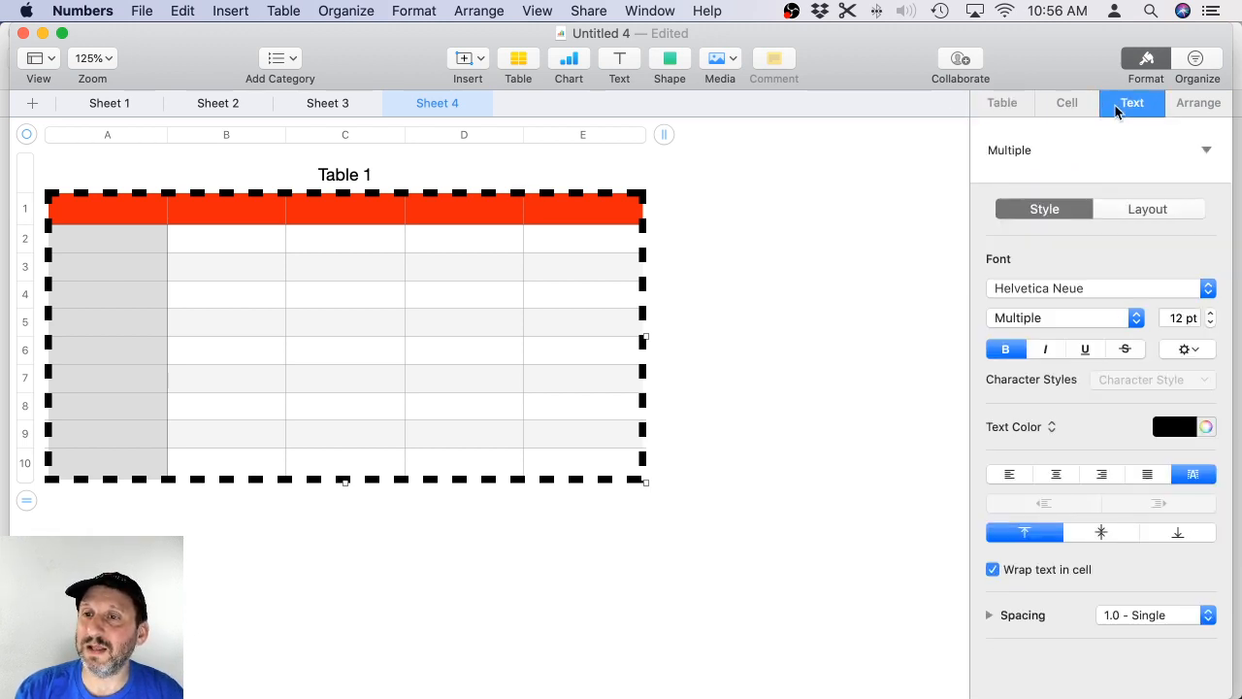
{"action": "left_click", "coordinate": [281, 277]}
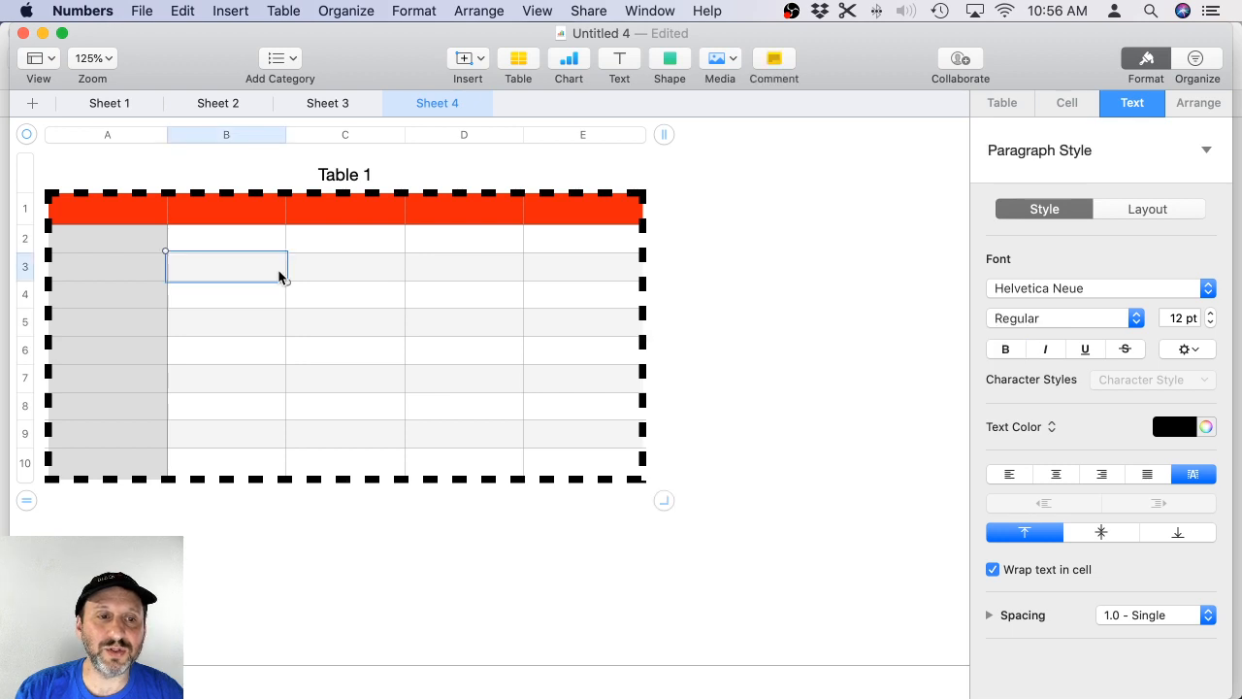
{"action": "type", "text": "55"}
{"action": "key", "text": "Return"}
Make the 55 in cell B3 bold and update its paragraph style to match.
{"action": "left_click", "coordinate": [230, 272]}
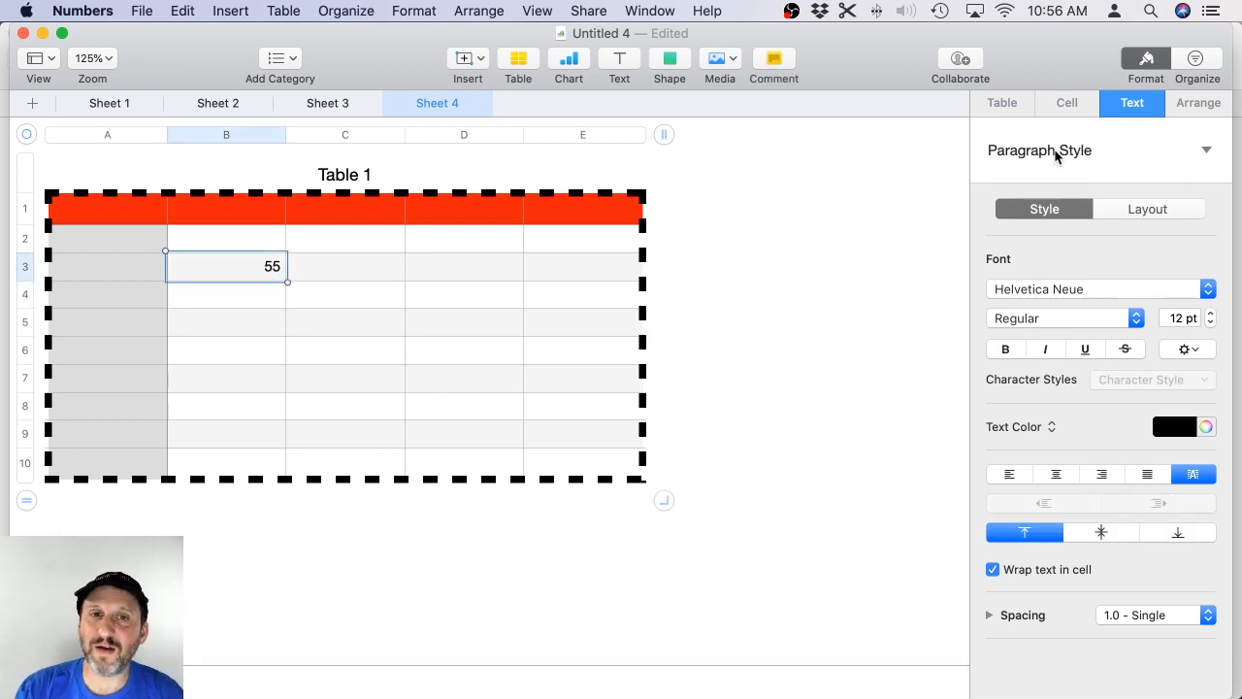
{"action": "left_click", "coordinate": [1005, 348]}
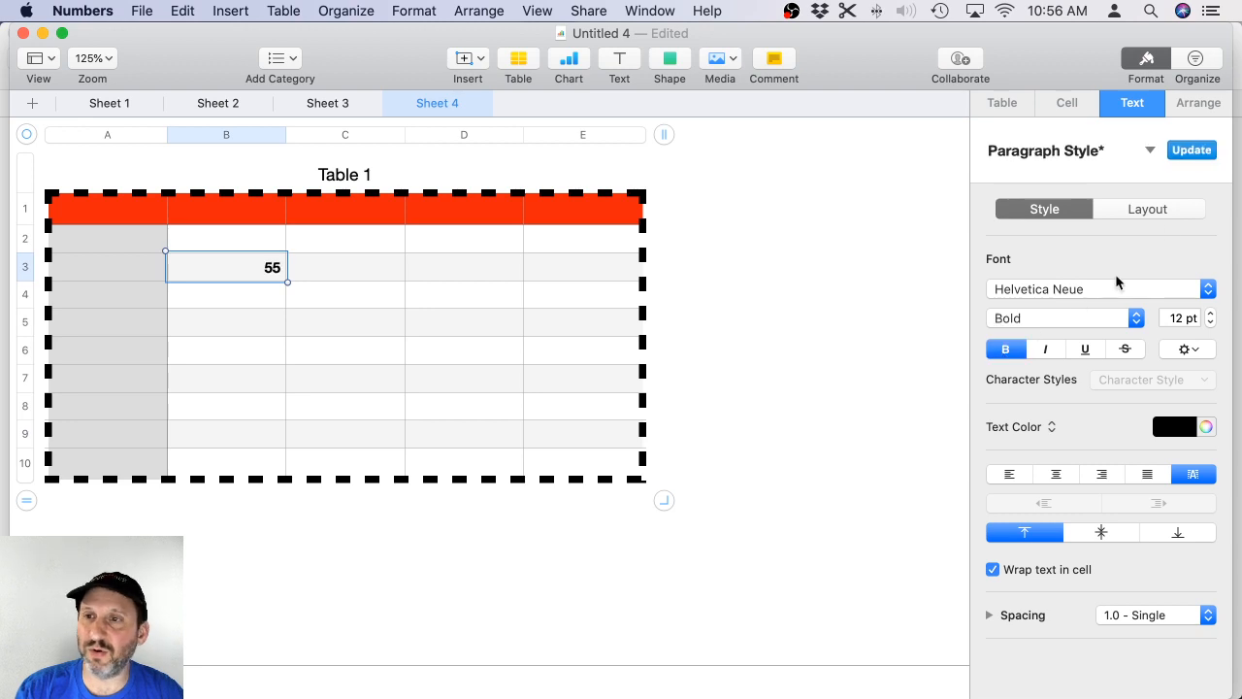
{"action": "left_click", "coordinate": [1192, 151]}
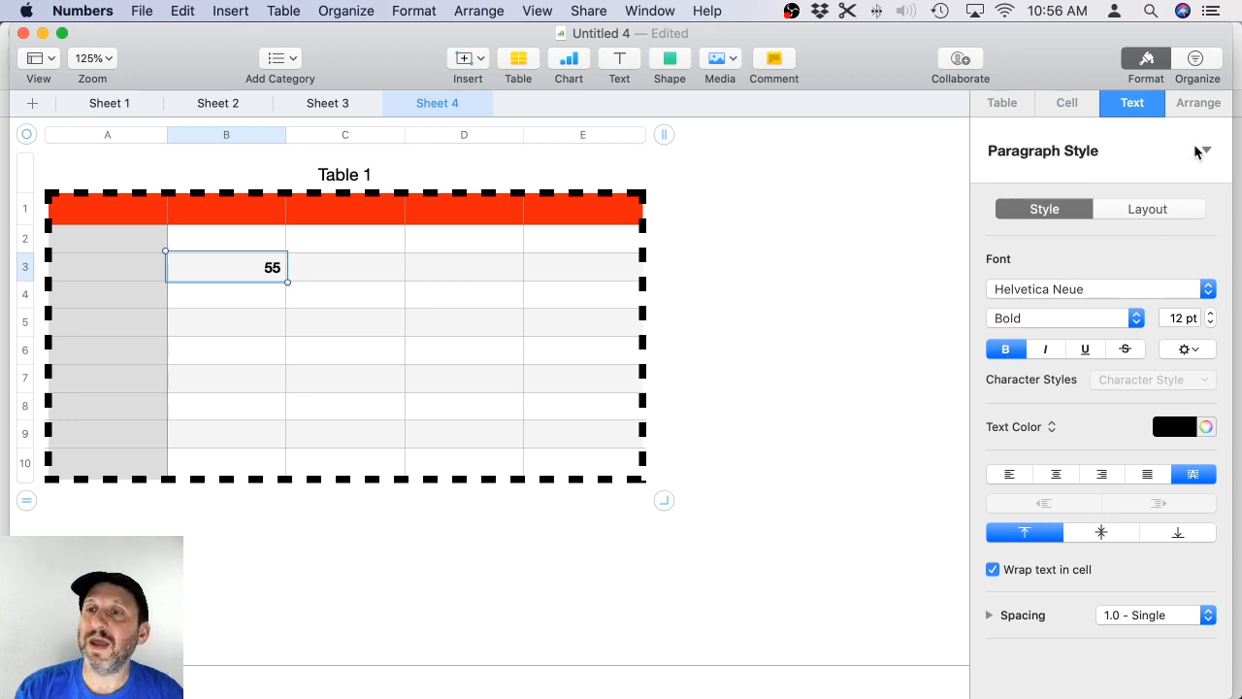
{"action": "left_click", "coordinate": [1199, 153]}
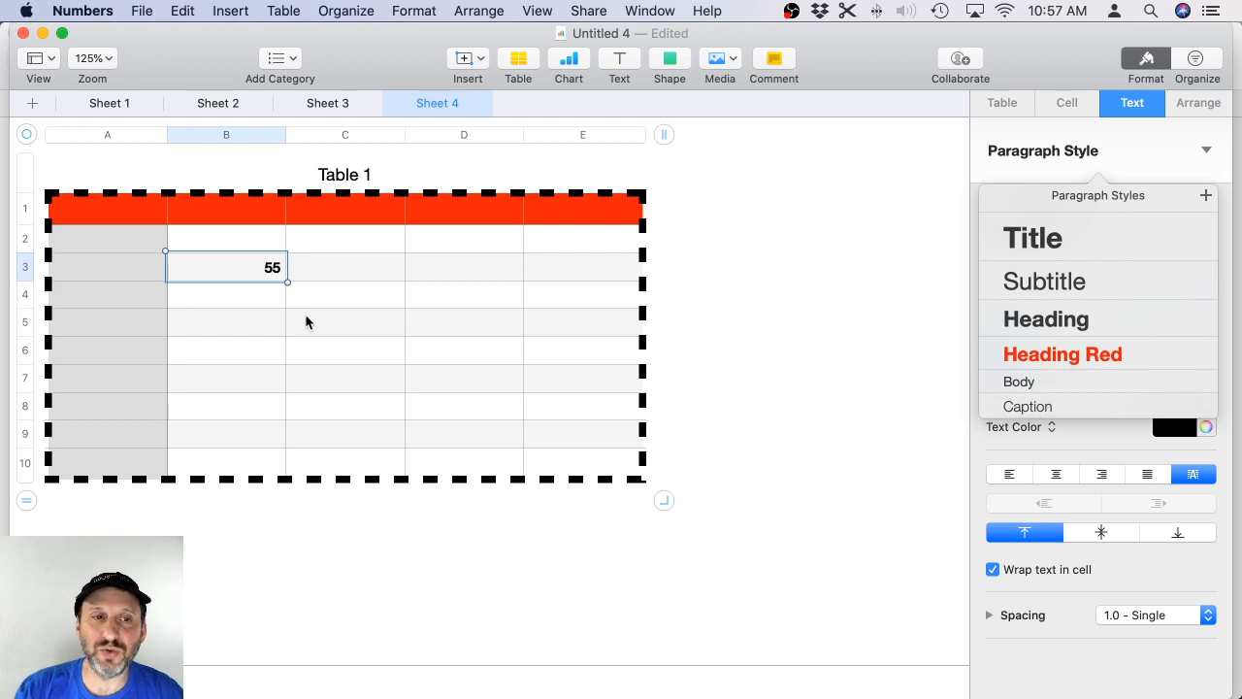
{"action": "left_click", "coordinate": [259, 296]}
{"action": "left_click", "coordinate": [263, 266]}
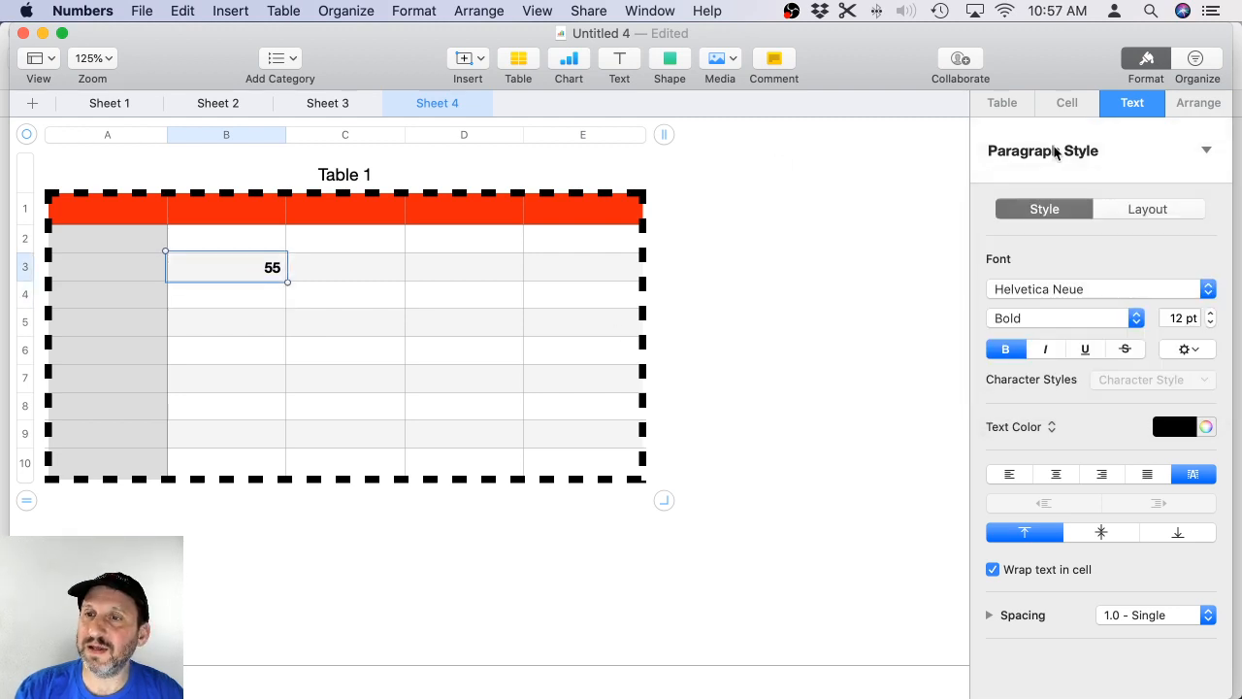
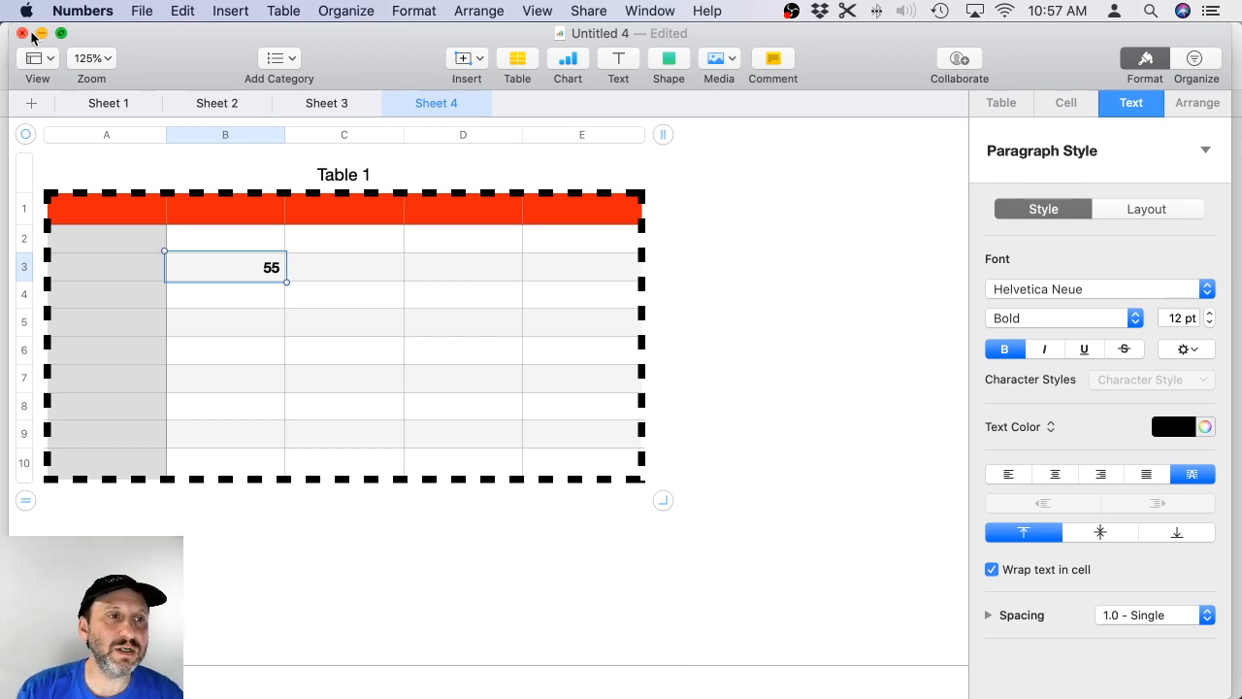
Close the Untitled 4 spreadsheet and delete it instead of saving.
{"action": "key", "text": "super+w"}
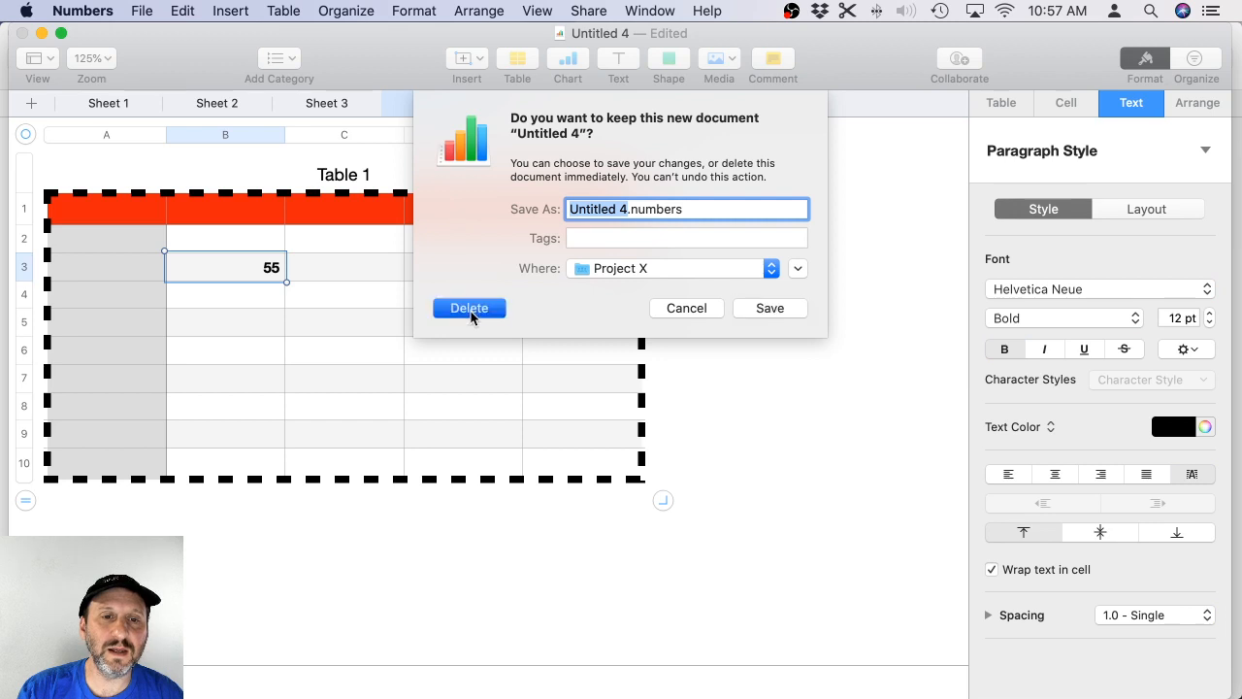
{"action": "left_click", "coordinate": [471, 309]}
Start a formula in cell E2, search the functions for "column" and insert the COLUMNS function.
{"action": "left_click", "coordinate": [527, 255]}
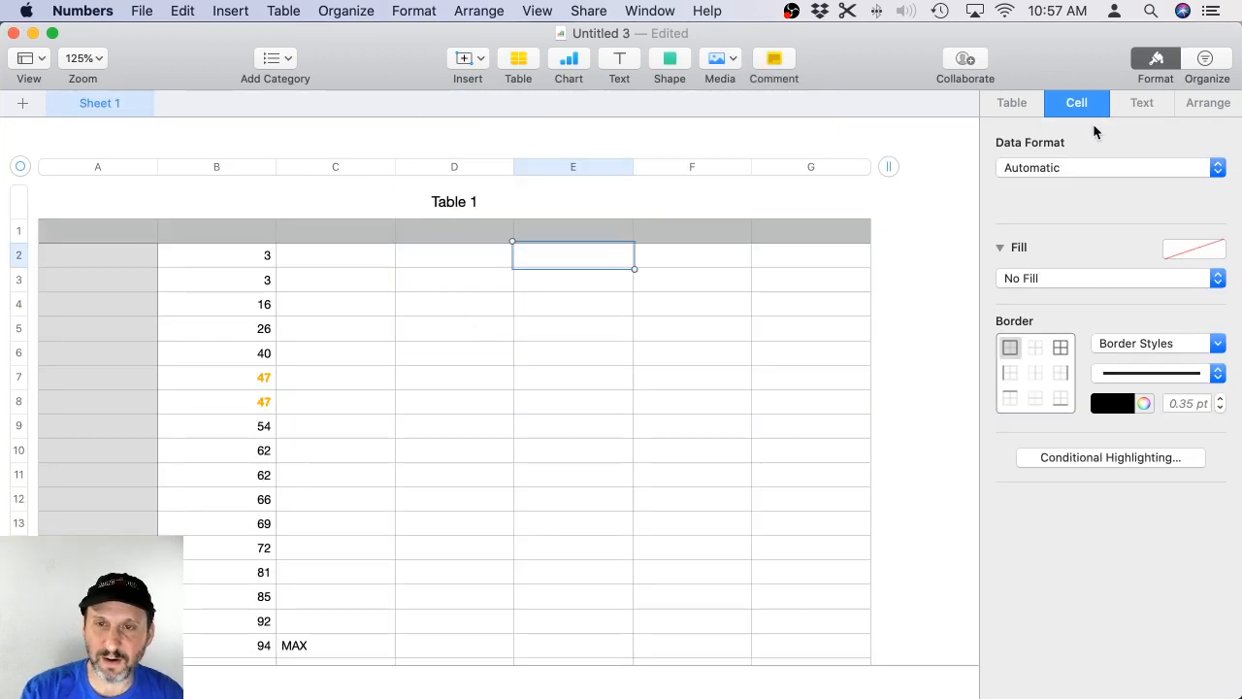
{"action": "key", "text": "equal"}
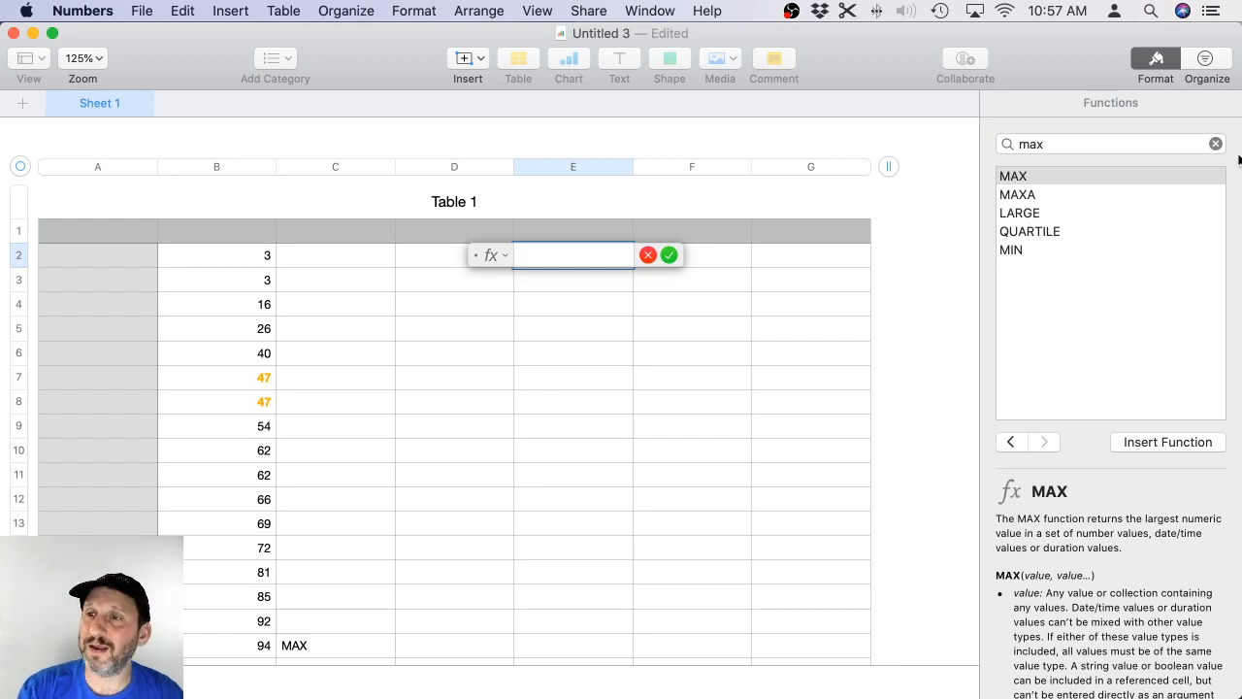
{"action": "left_click", "coordinate": [1215, 144]}
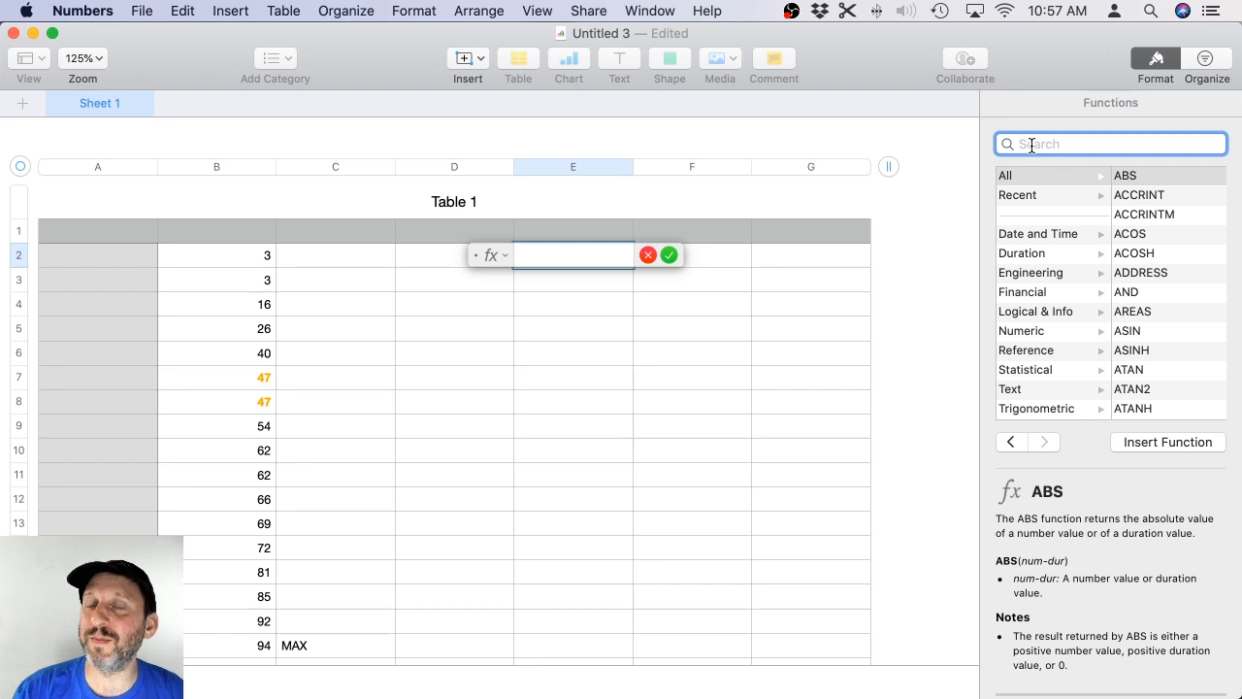
{"action": "type", "text": "column"}
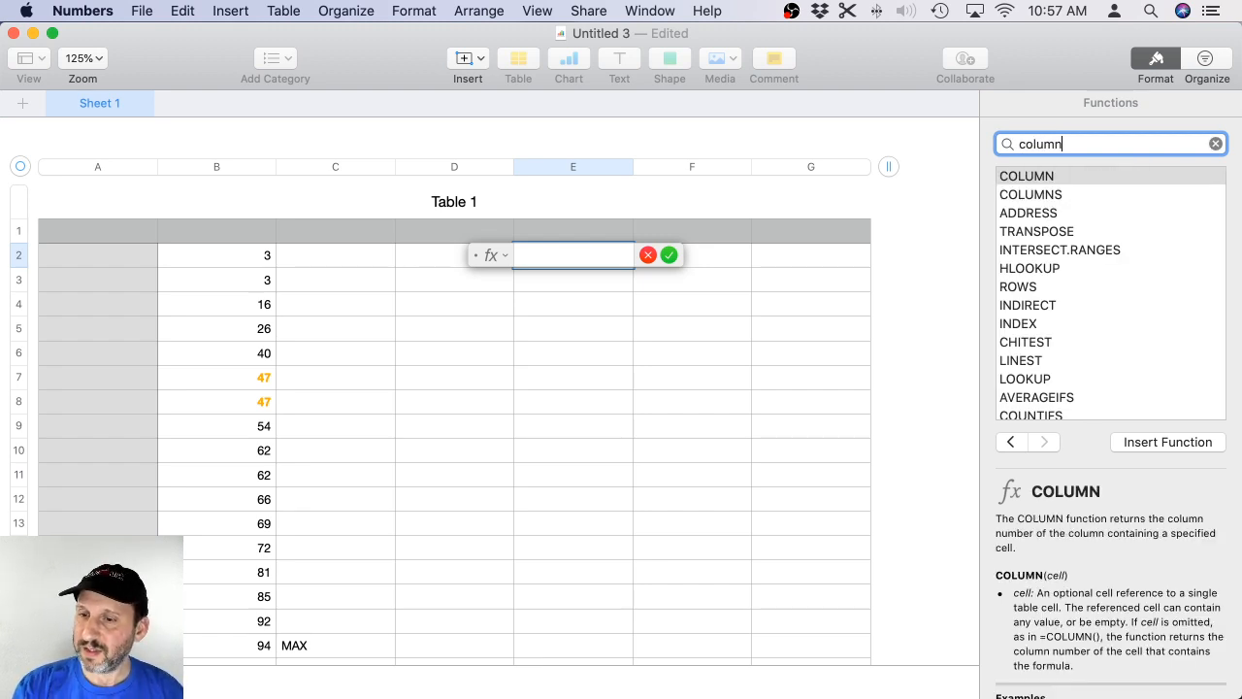
{"action": "left_click", "coordinate": [1043, 194]}
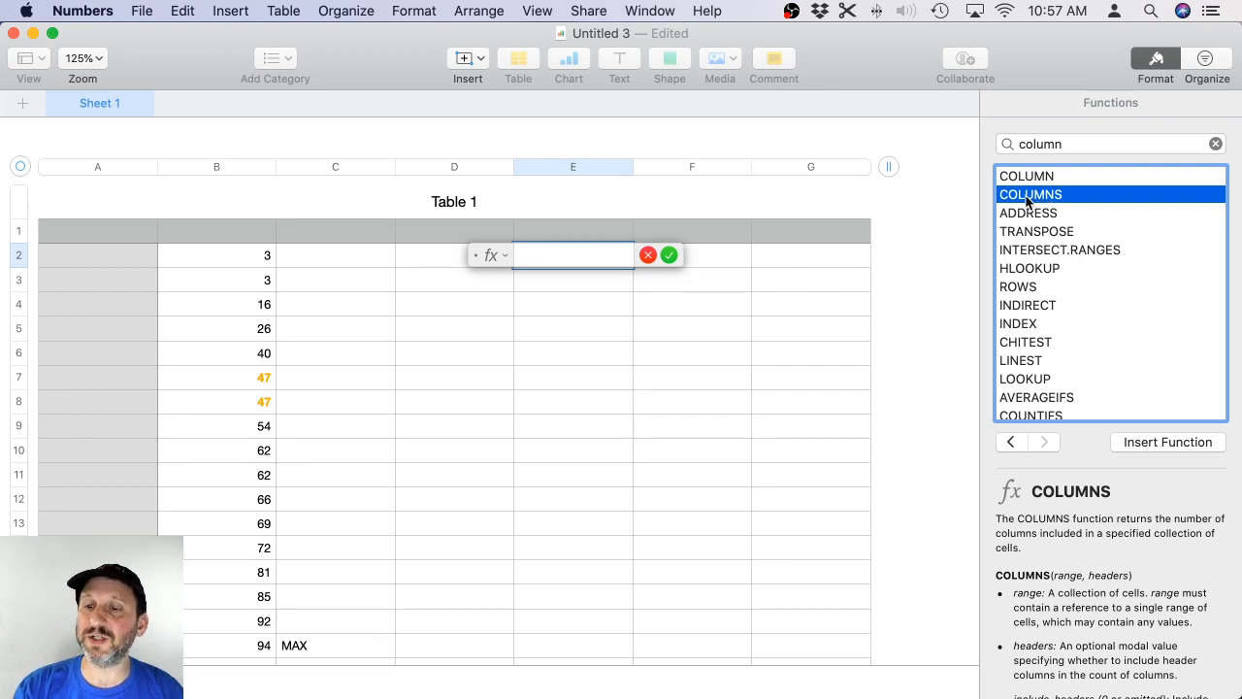
{"action": "double_click", "coordinate": [1028, 196]}
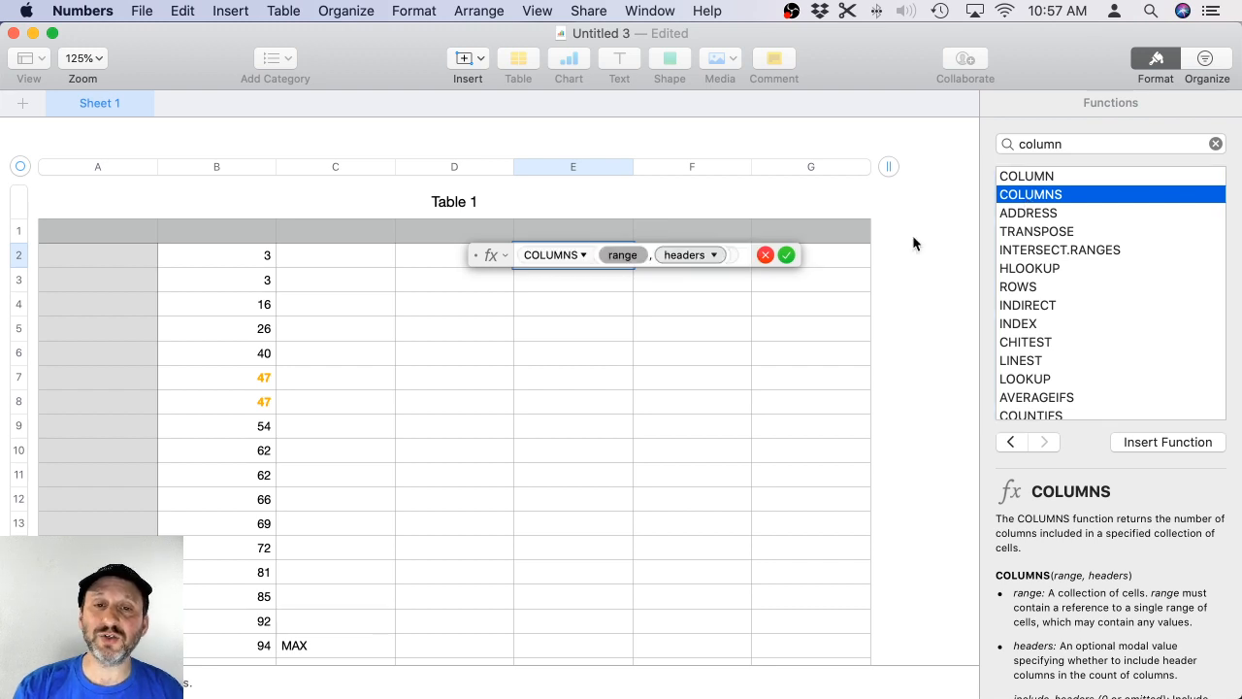
Enter "Table 1::" as the range of the COLUMNS formula in cell E2 and accept the formula.
{"action": "left_click", "coordinate": [629, 257]}
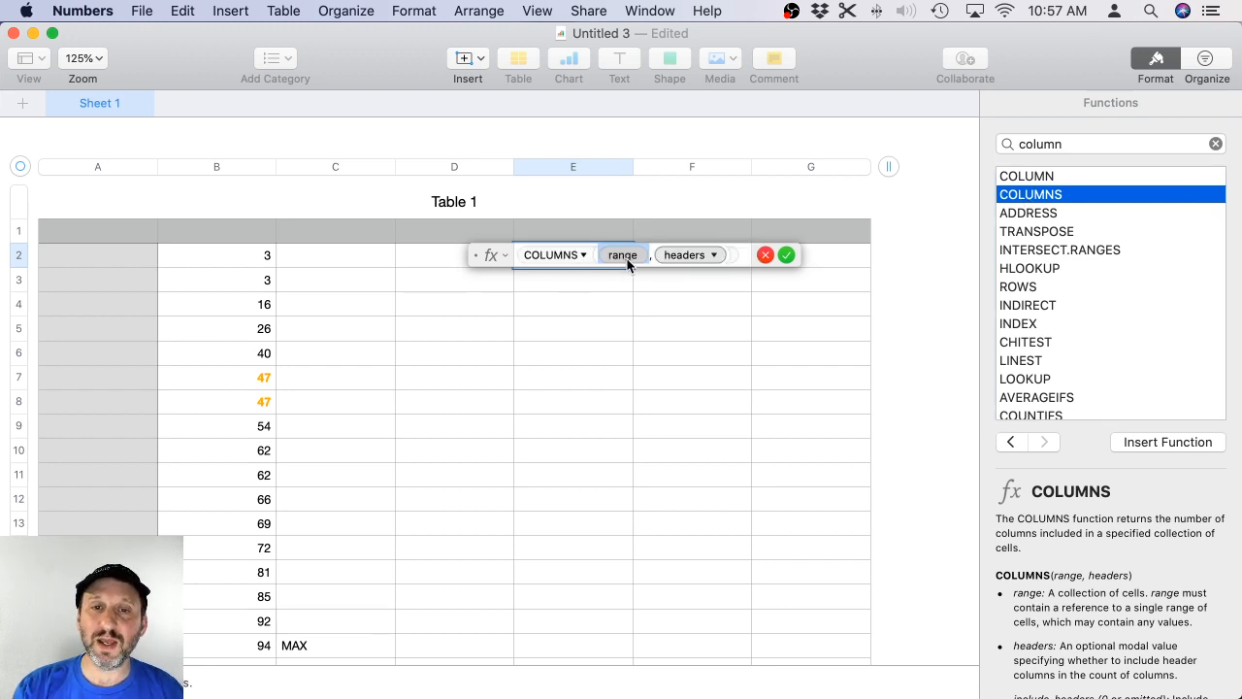
{"action": "left_click", "coordinate": [21, 169]}
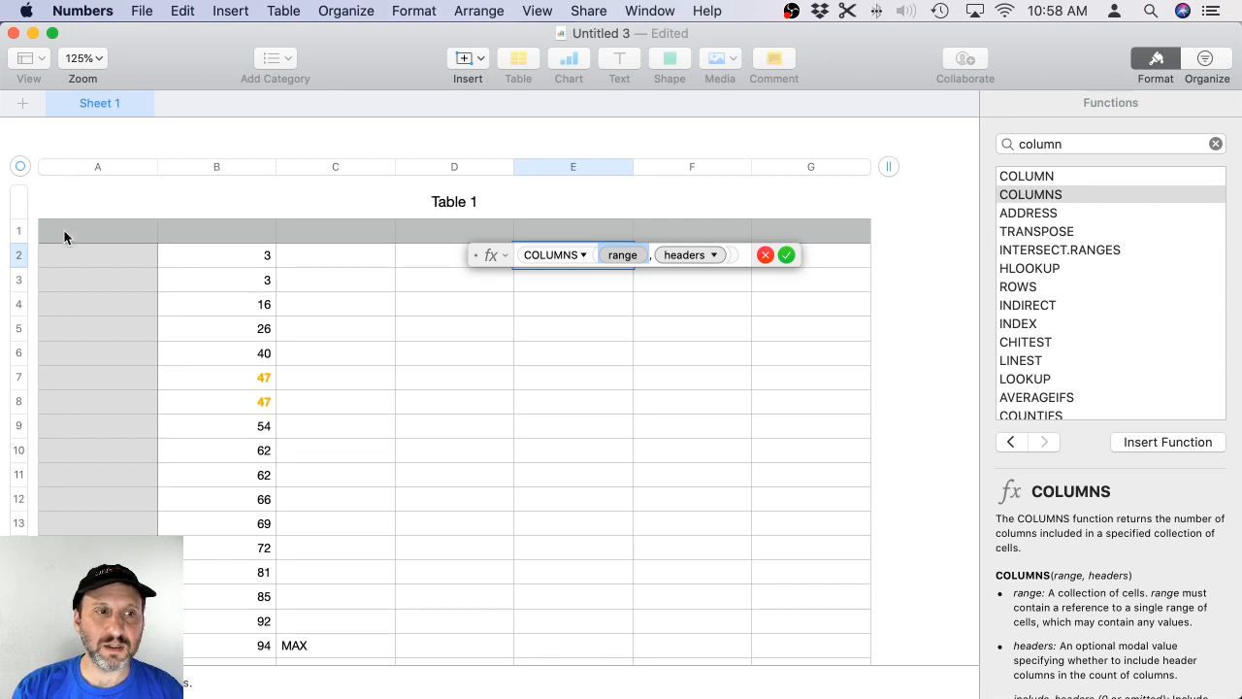
{"action": "left_click", "coordinate": [621, 256]}
{"action": "type", "text": "Table 1::"}
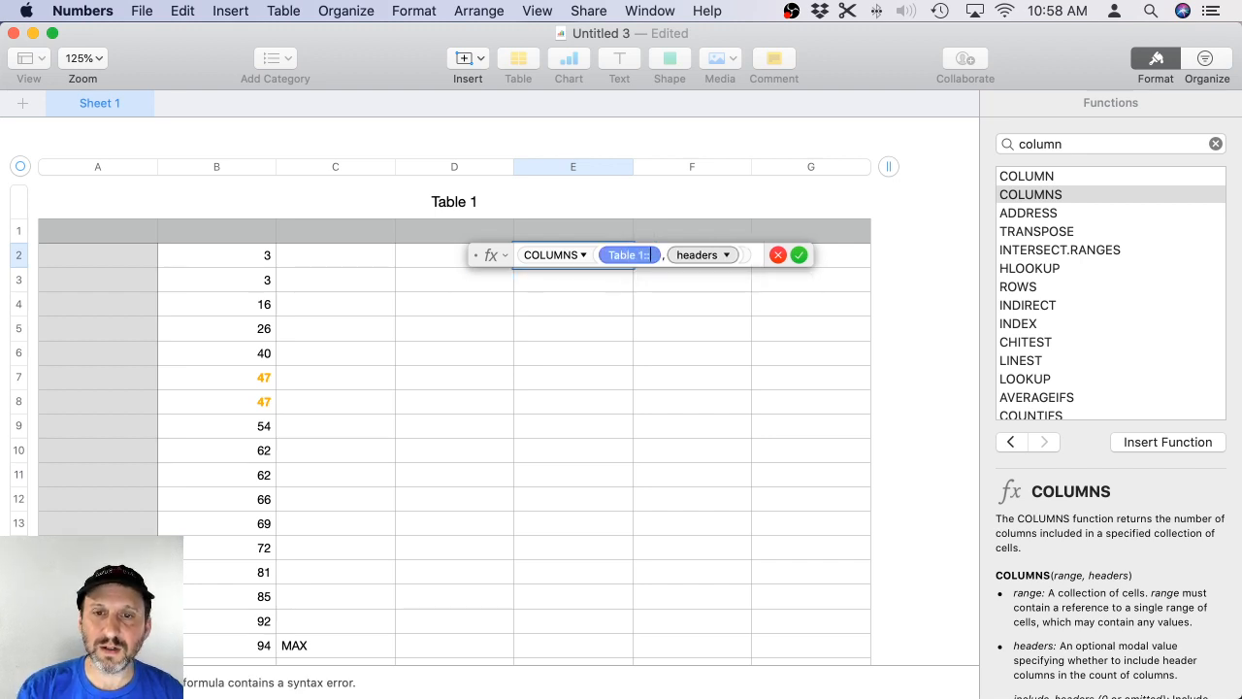
{"action": "left_click", "coordinate": [799, 255]}
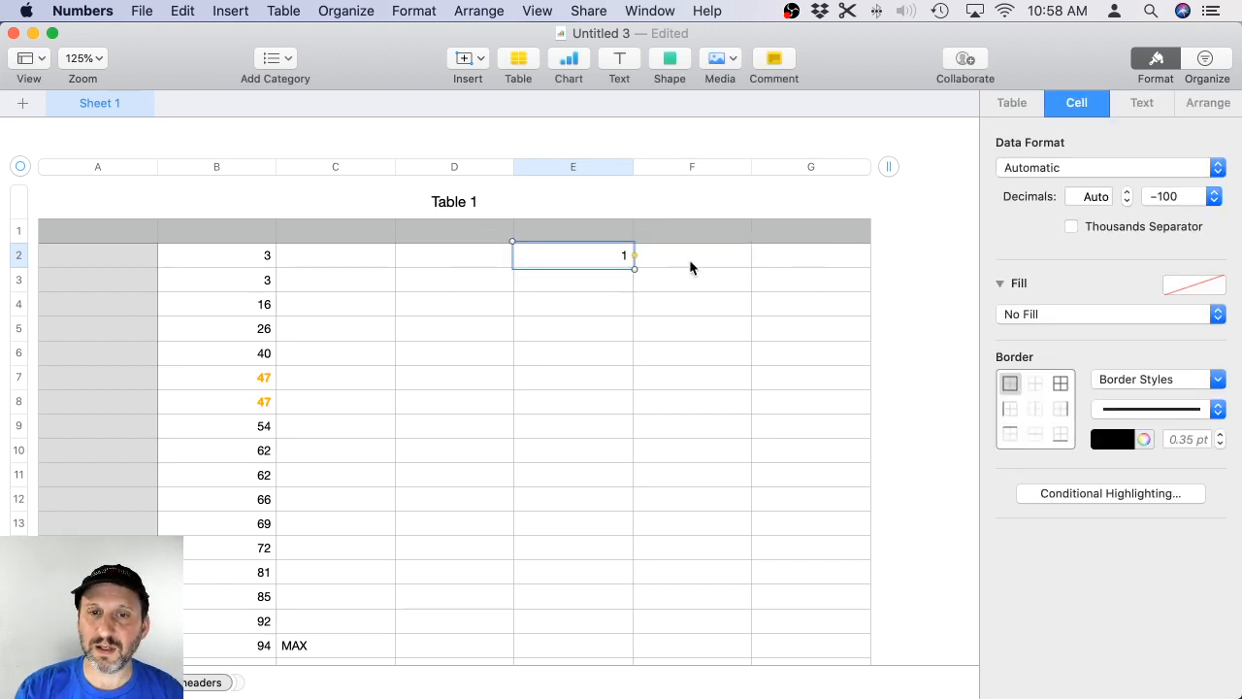
Reopen the COLUMNS formula in cell E2 and show the choices for its headers argument.
{"action": "double_click", "coordinate": [585, 265]}
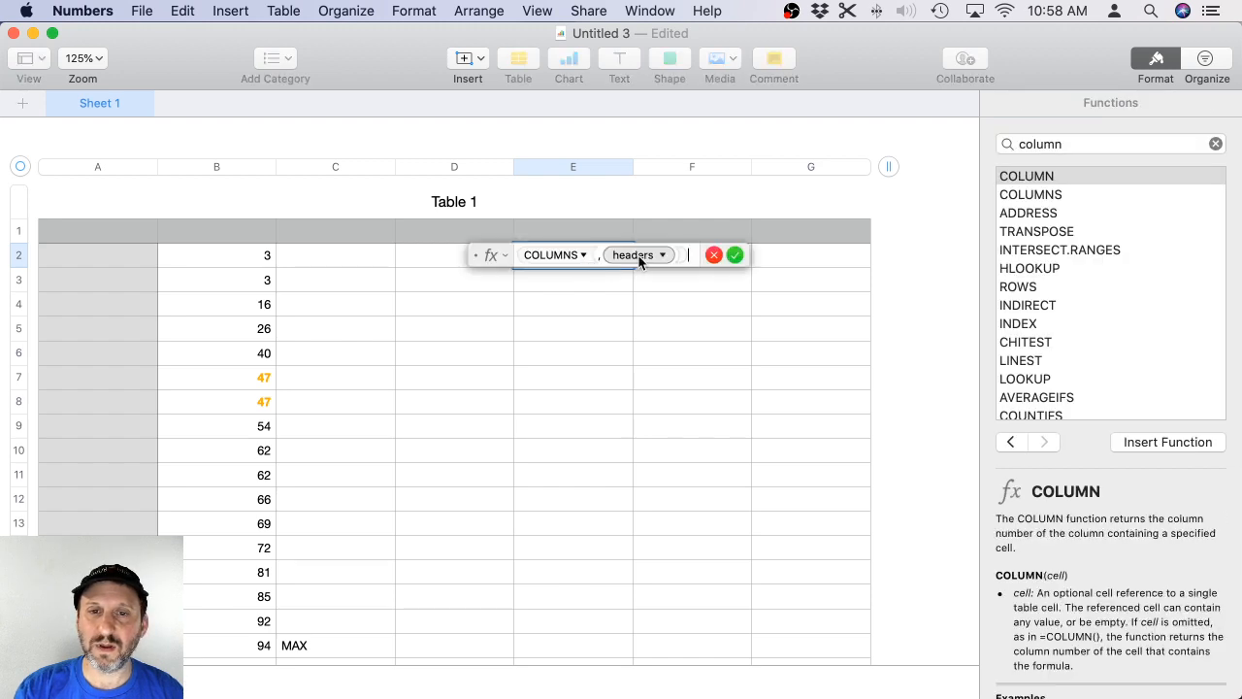
{"action": "left_click", "coordinate": [664, 259]}
{"action": "left_click", "coordinate": [664, 259]}
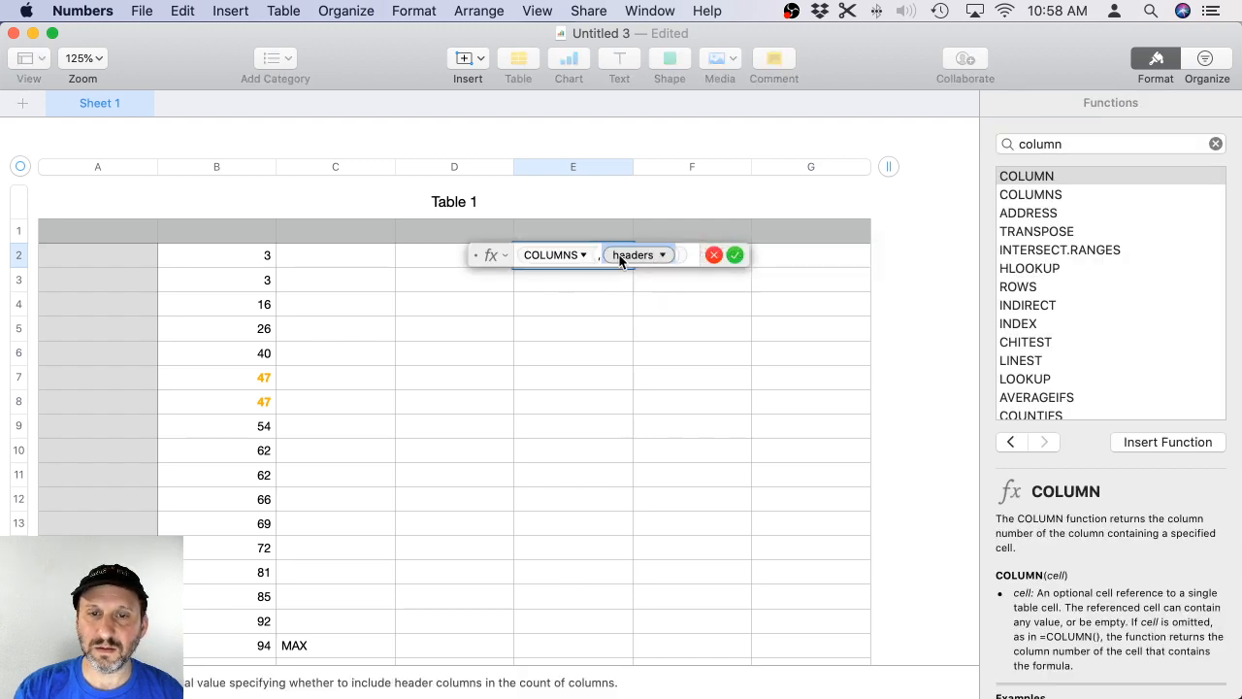
{"action": "left_click", "coordinate": [665, 256]}
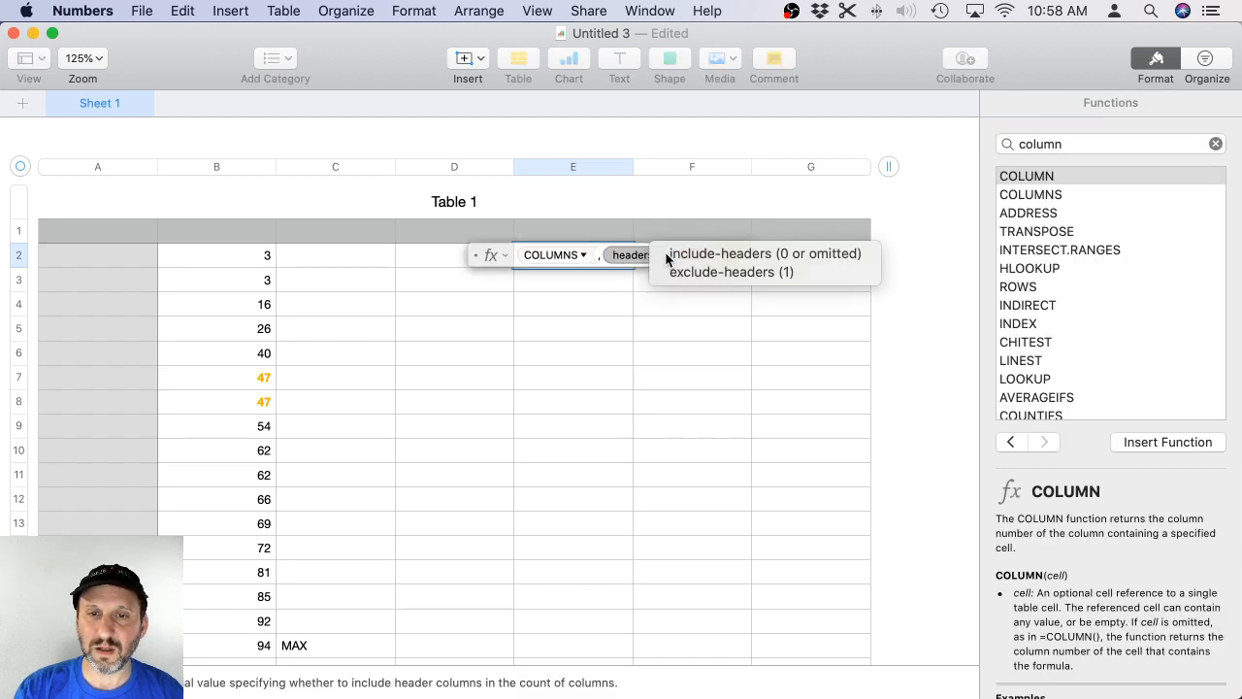
{"action": "left_click", "coordinate": [603, 261]}
Enter "Table 1::A1:D7" as the range of the COLUMNS formula in cell E2 and accept the formula.
{"action": "left_click", "coordinate": [596, 255]}
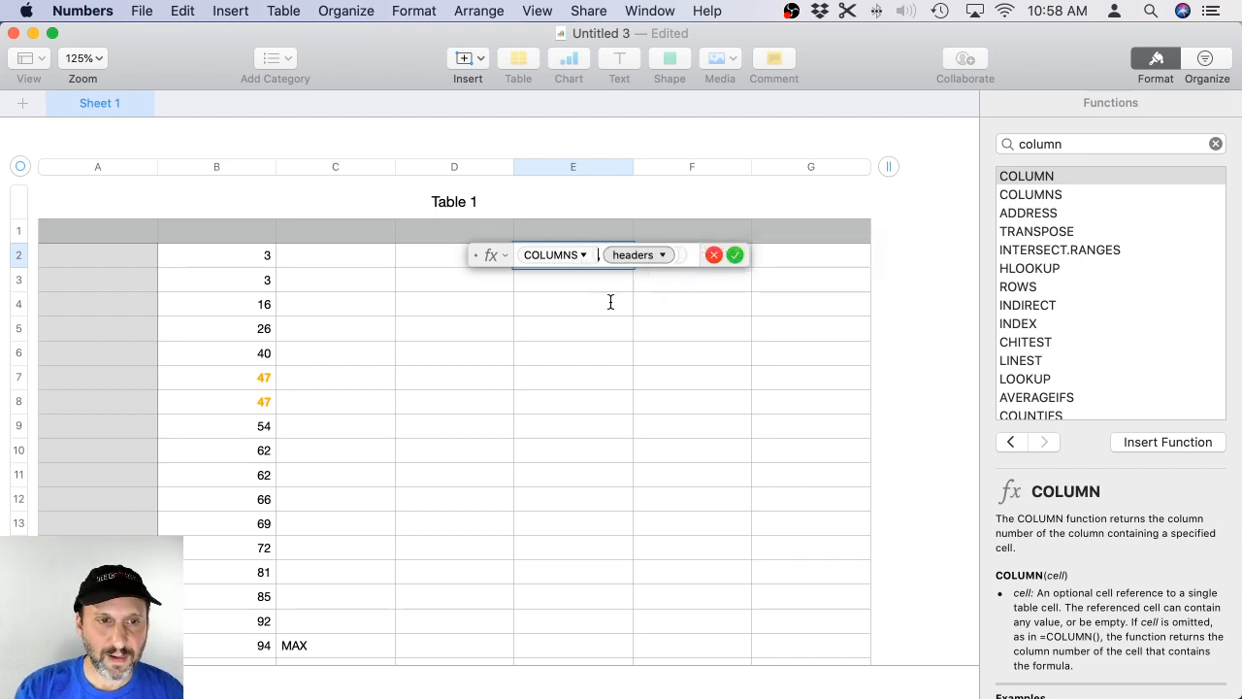
{"action": "type", "text": "T"}
{"action": "key", "text": "Return"}
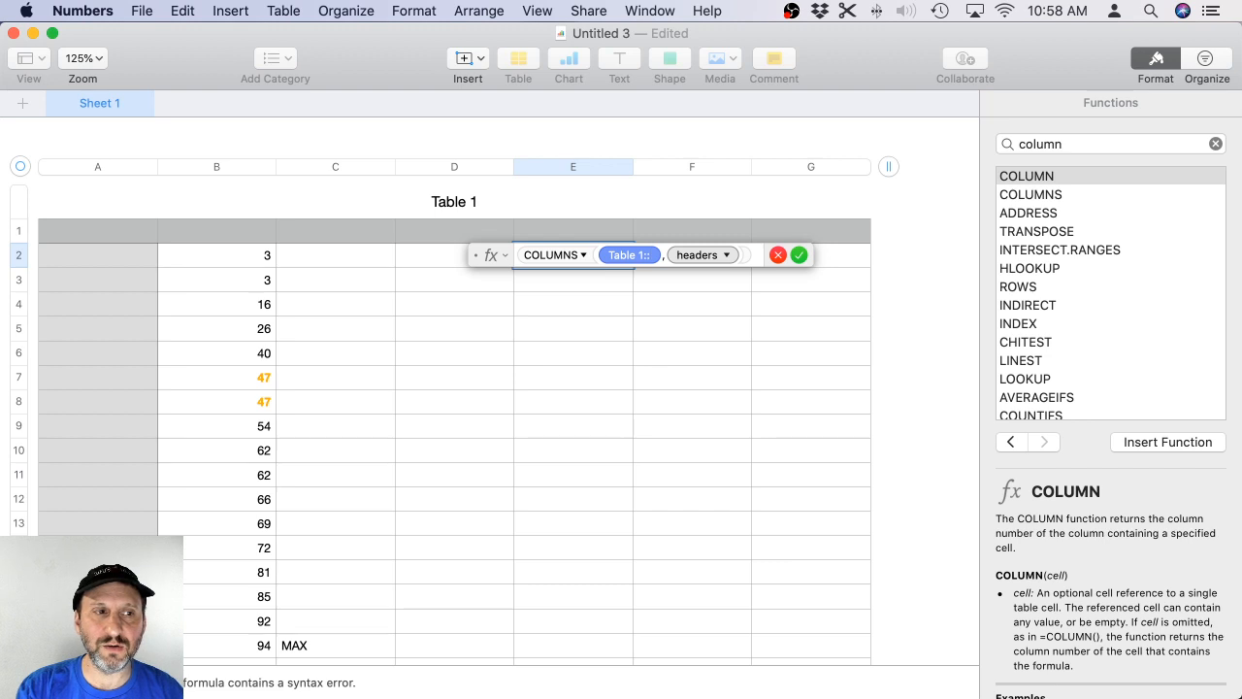
{"action": "type", "text": "A1"}
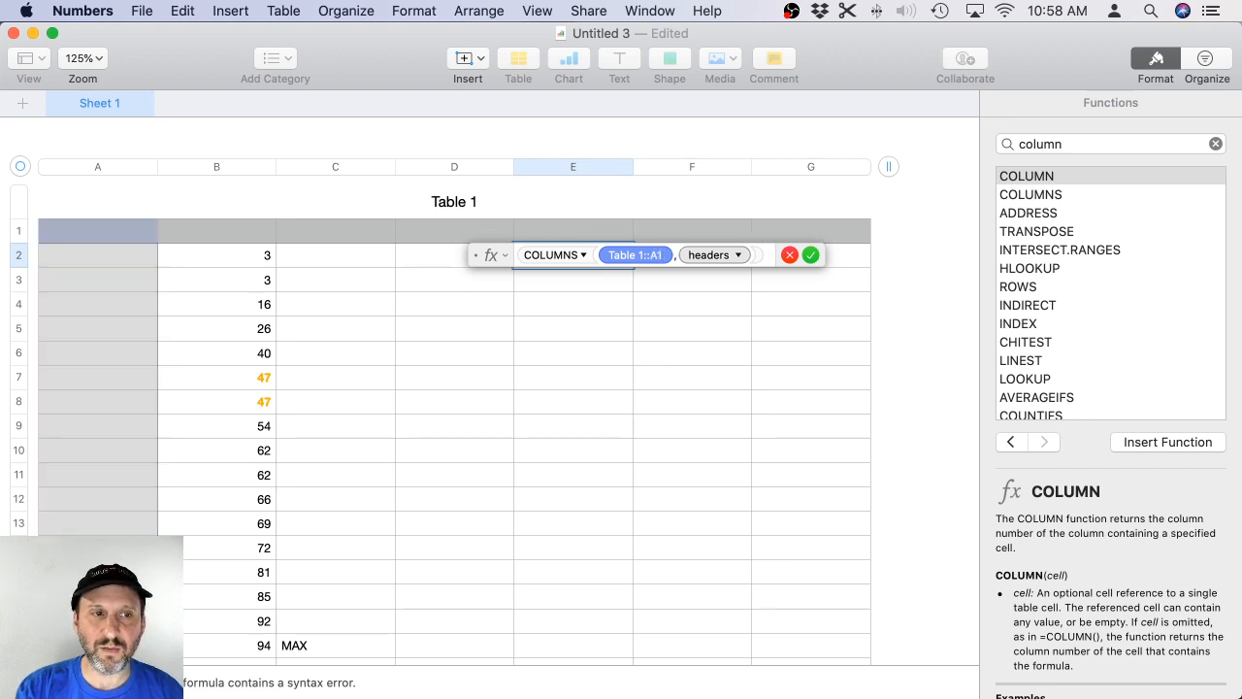
{"action": "type", "text": ":D7"}
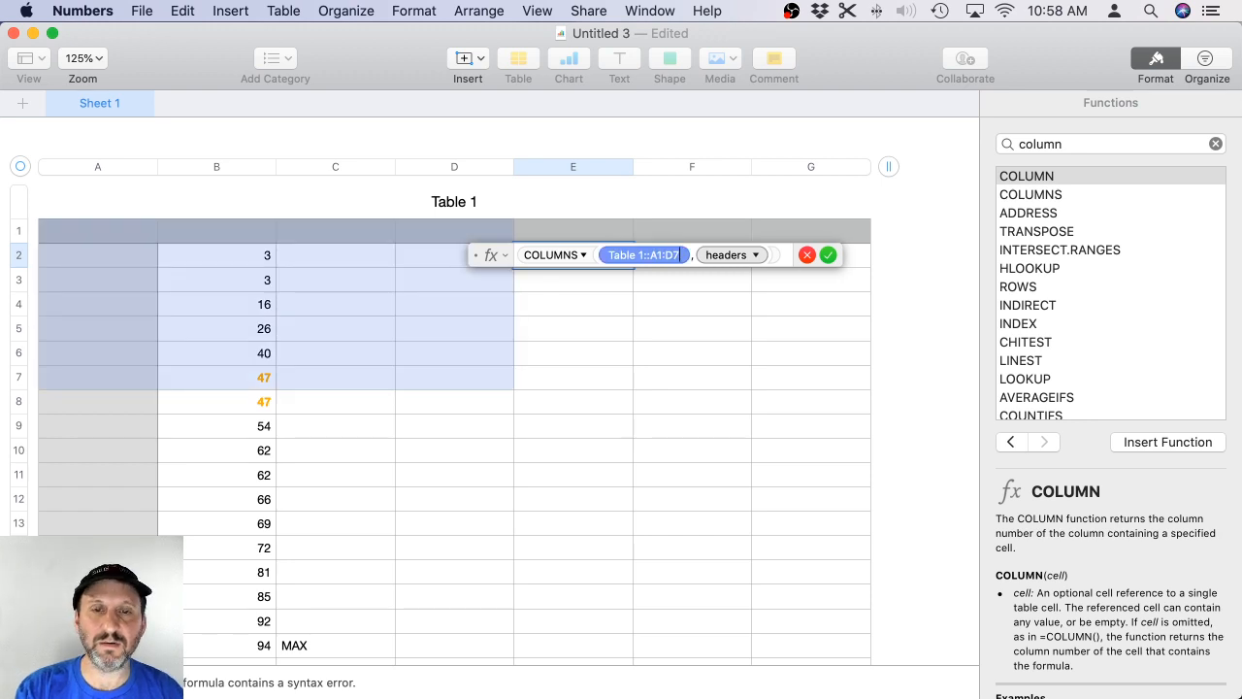
{"action": "key", "text": "Right"}
{"action": "key", "text": "Return"}
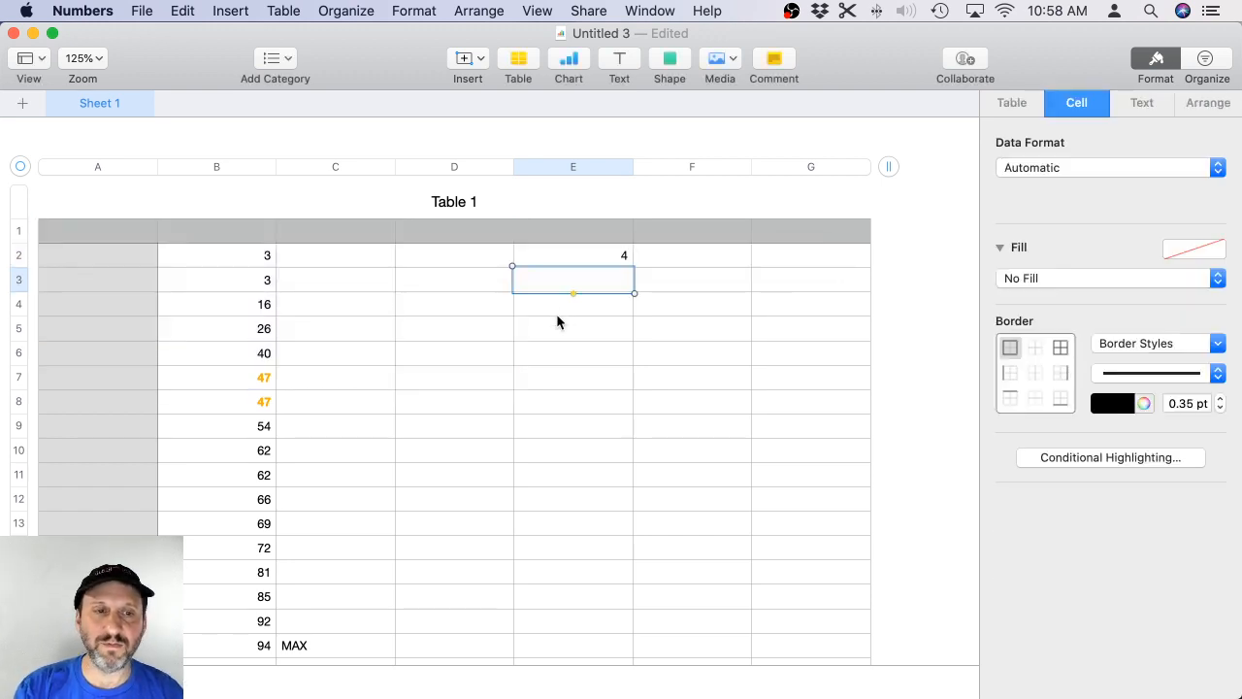
Try a row number of 999 in the range of the COLUMNS formula in cell E2 and accept the formula.
{"action": "double_click", "coordinate": [576, 258]}
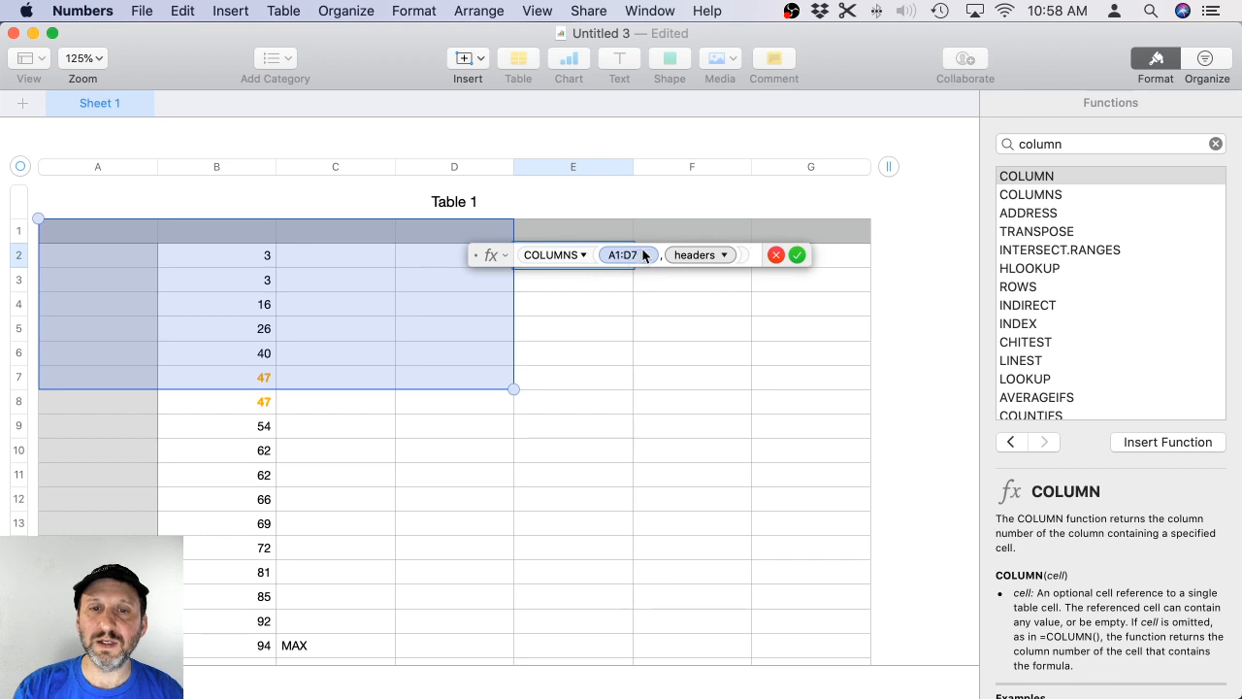
{"action": "left_click", "coordinate": [645, 255]}
{"action": "double_click", "coordinate": [618, 256]}
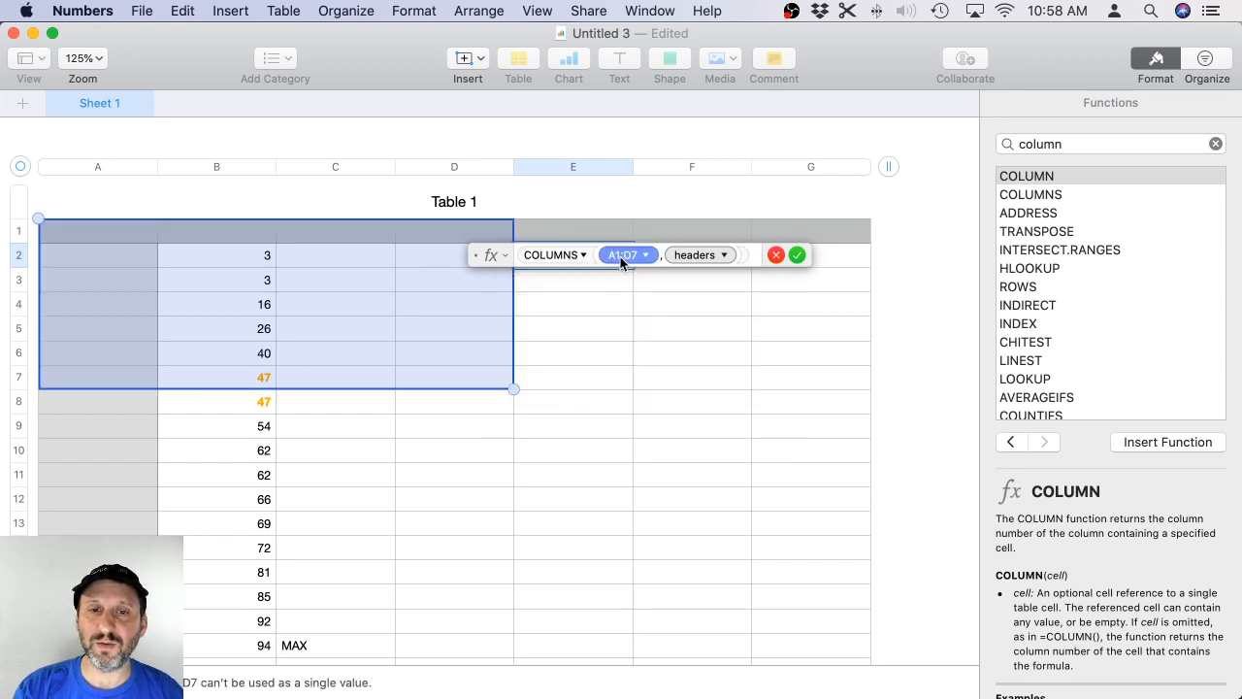
{"action": "left_click", "coordinate": [615, 256]}
{"action": "key", "text": "BackSpace"}
{"action": "type", "text": "999"}
{"action": "key", "text": "Return"}
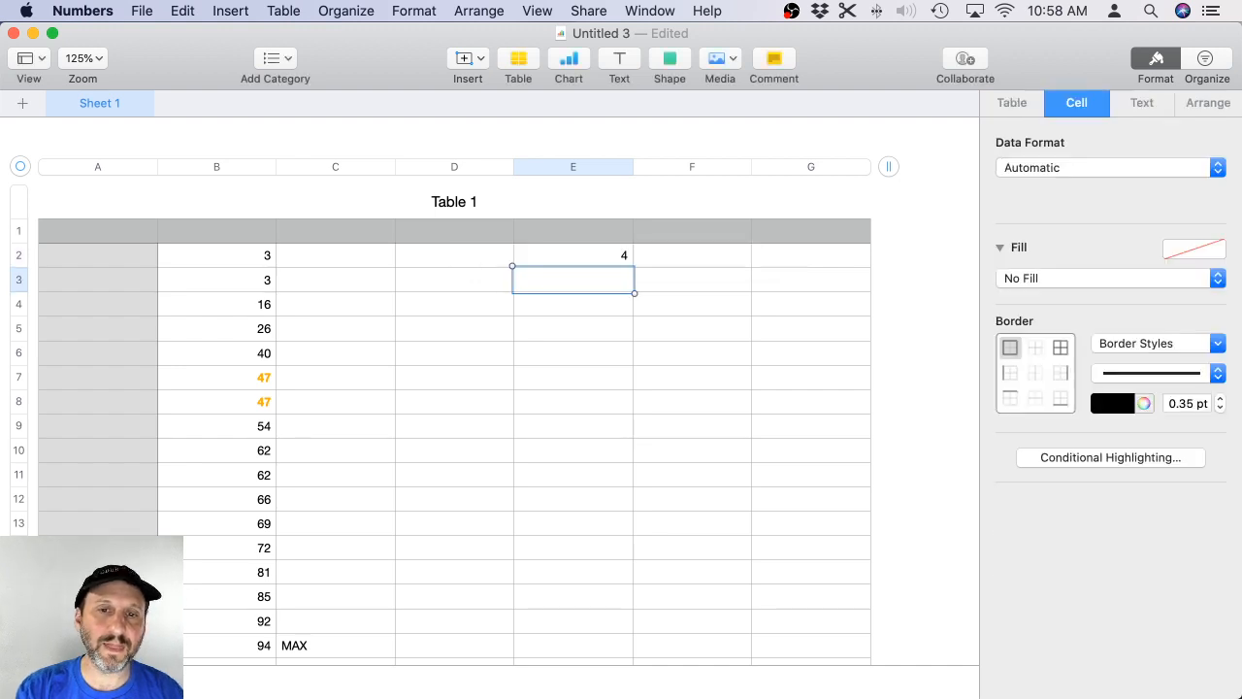
Stretch the range of the COLUMNS formula in cell E2 to A1:G22 and accept the formula.
{"action": "double_click", "coordinate": [602, 260]}
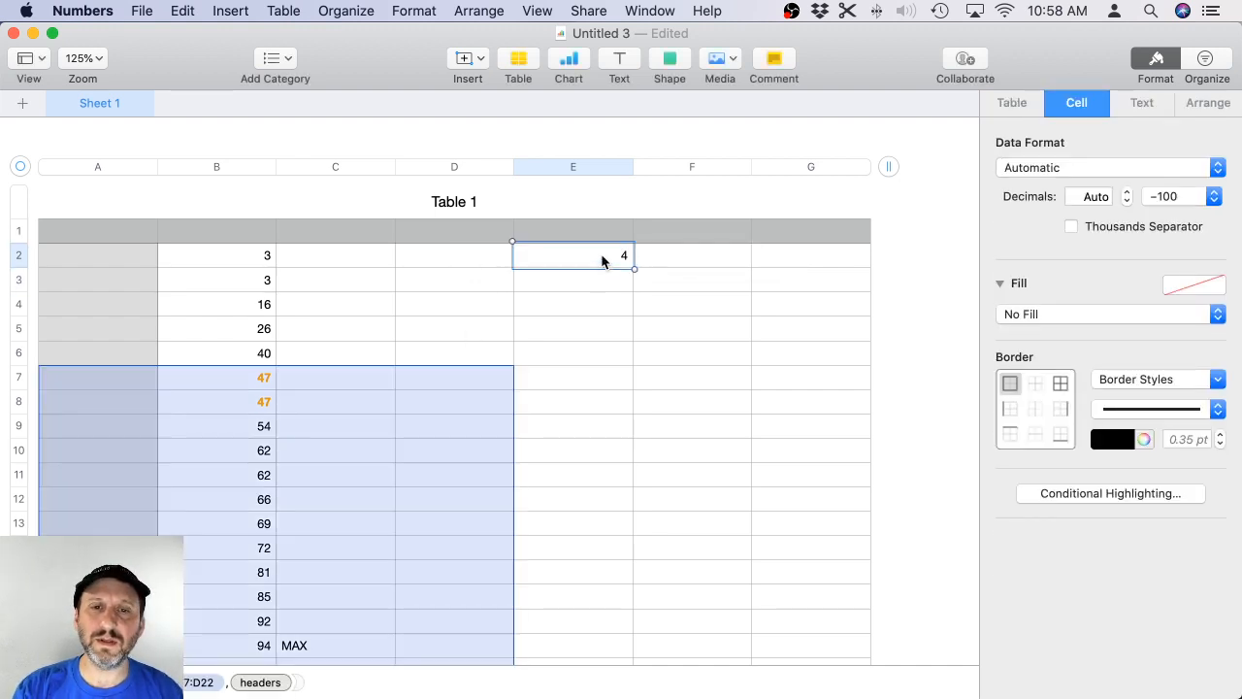
{"action": "left_click", "coordinate": [619, 254]}
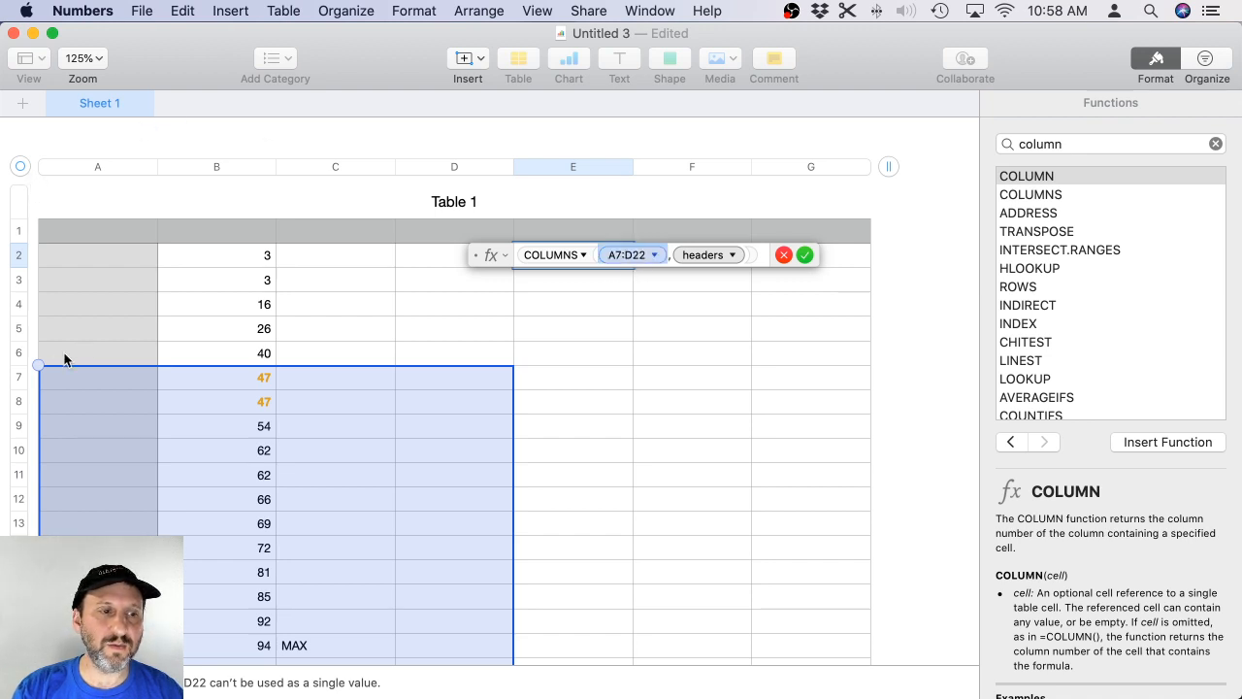
{"action": "left_click_drag", "start_coordinate": [38, 364], "coordinate": [39, 219]}
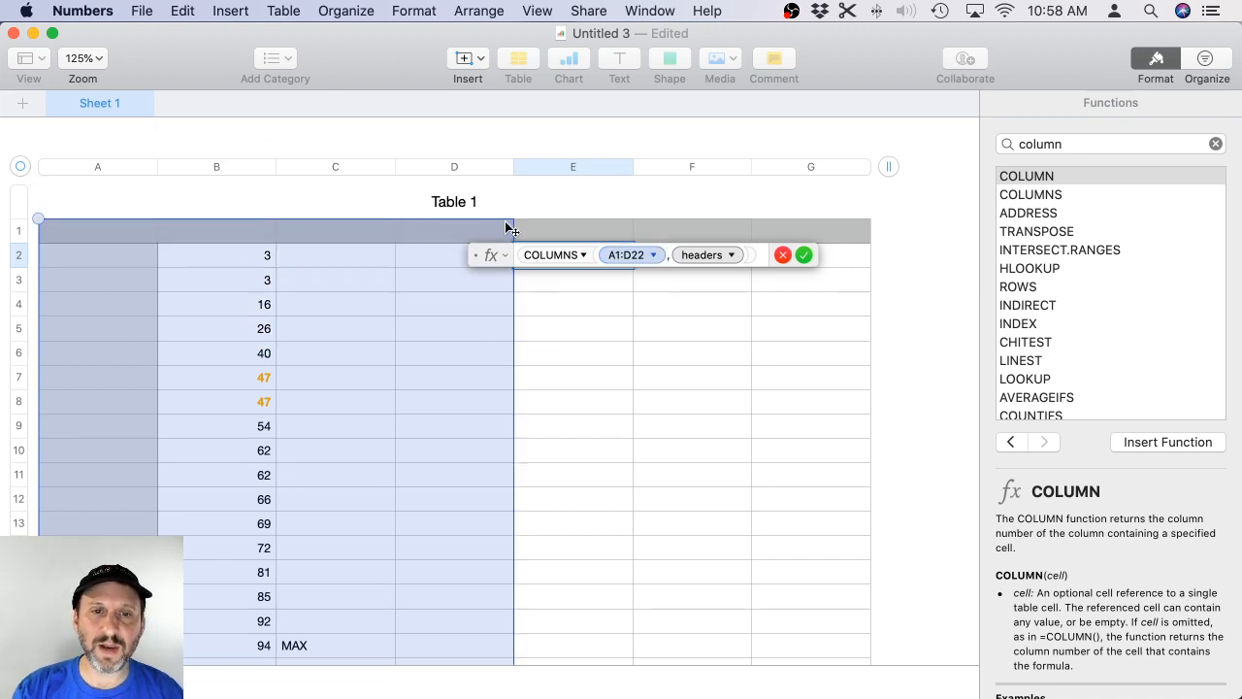
{"action": "scroll", "coordinate": [528, 524], "scroll_direction": "down", "scroll_amount": 5}
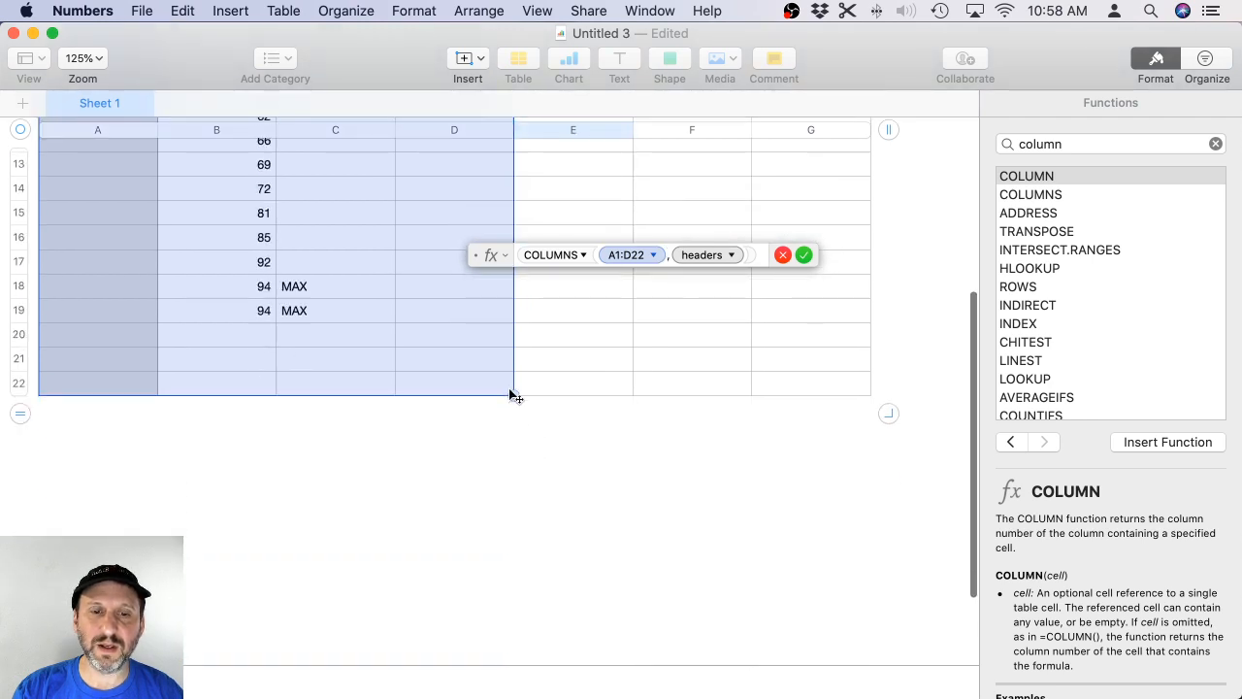
{"action": "left_click_drag", "start_coordinate": [513, 394], "coordinate": [858, 398]}
{"action": "scroll", "coordinate": [858, 398], "scroll_direction": "up", "scroll_amount": 6}
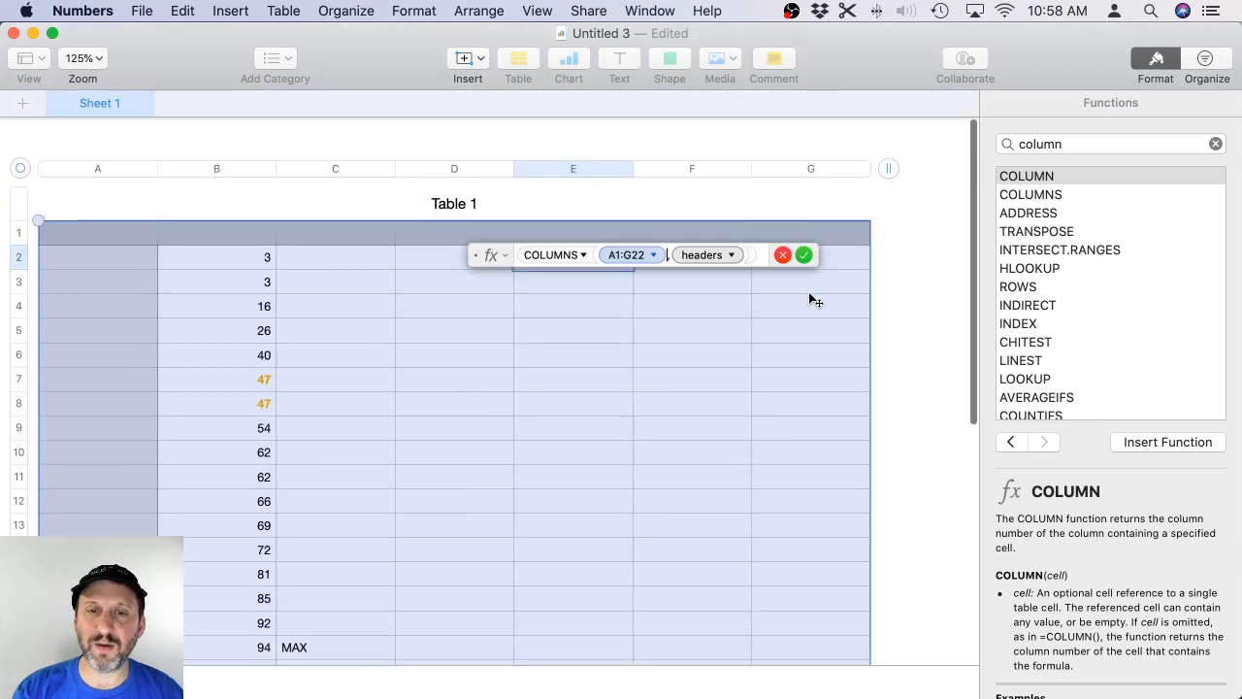
{"action": "left_click", "coordinate": [805, 254]}
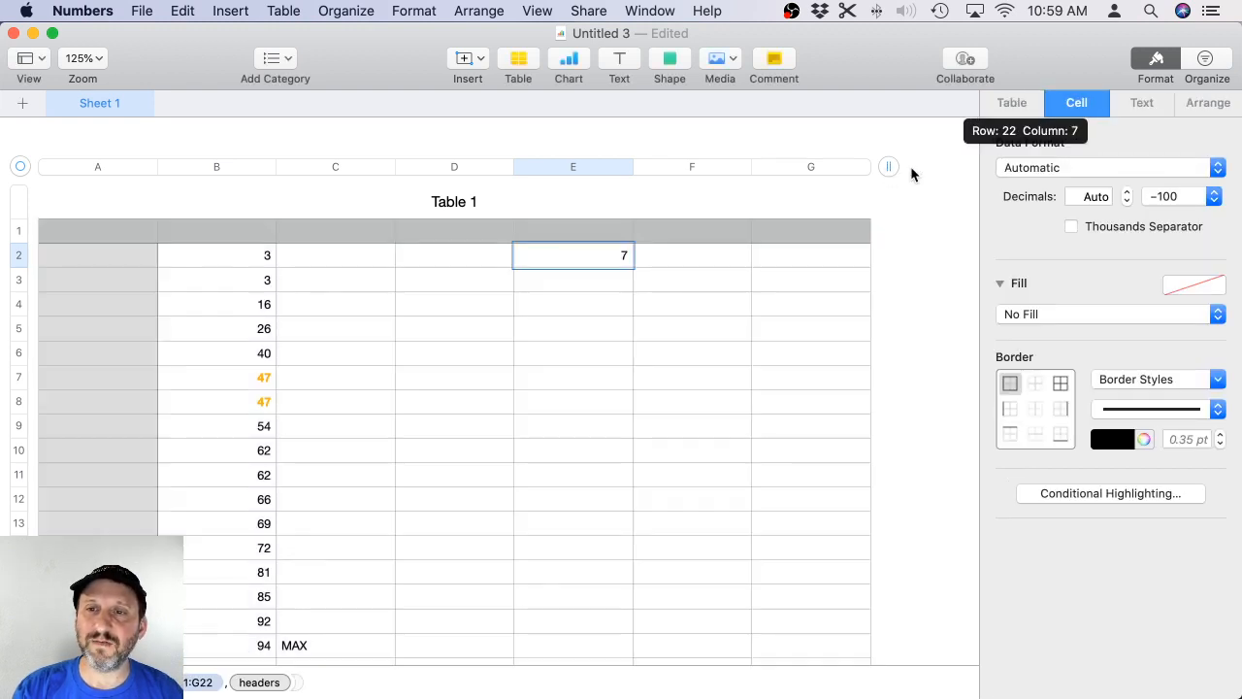
Add column H to Table 1 and show the preserve options for the range A1:G22 in the E2 formula.
{"action": "left_click_drag", "start_coordinate": [910, 174], "coordinate": [998, 169]}
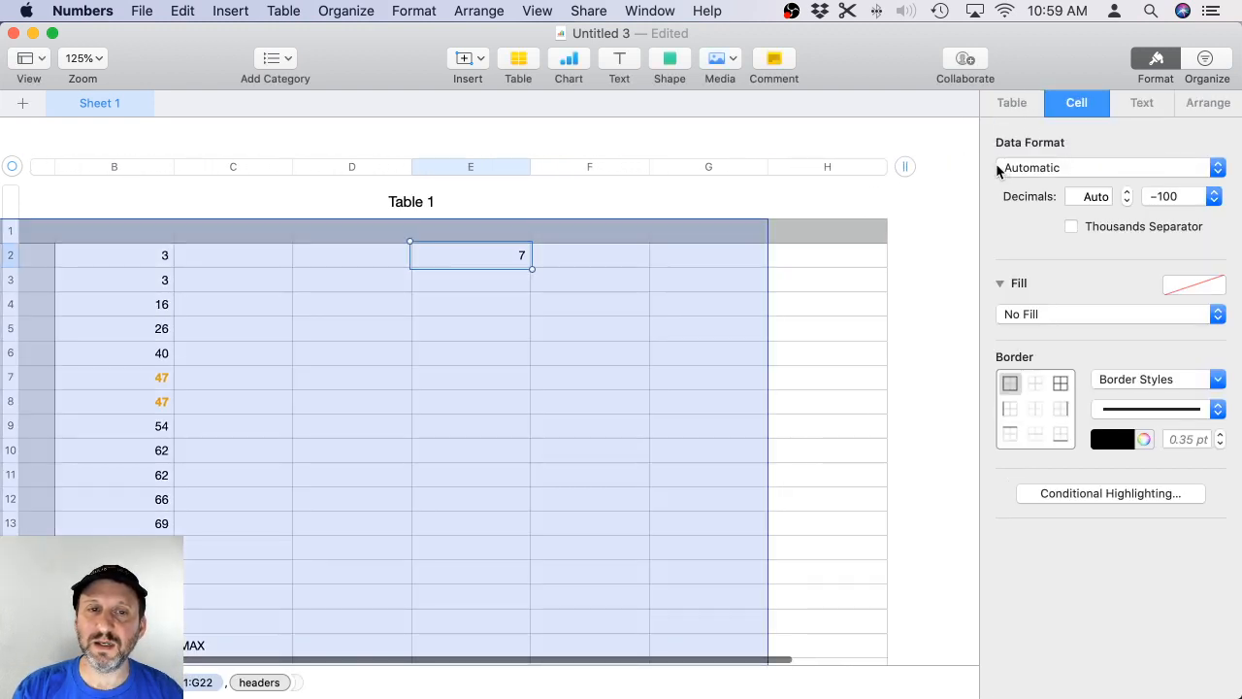
{"action": "double_click", "coordinate": [485, 262]}
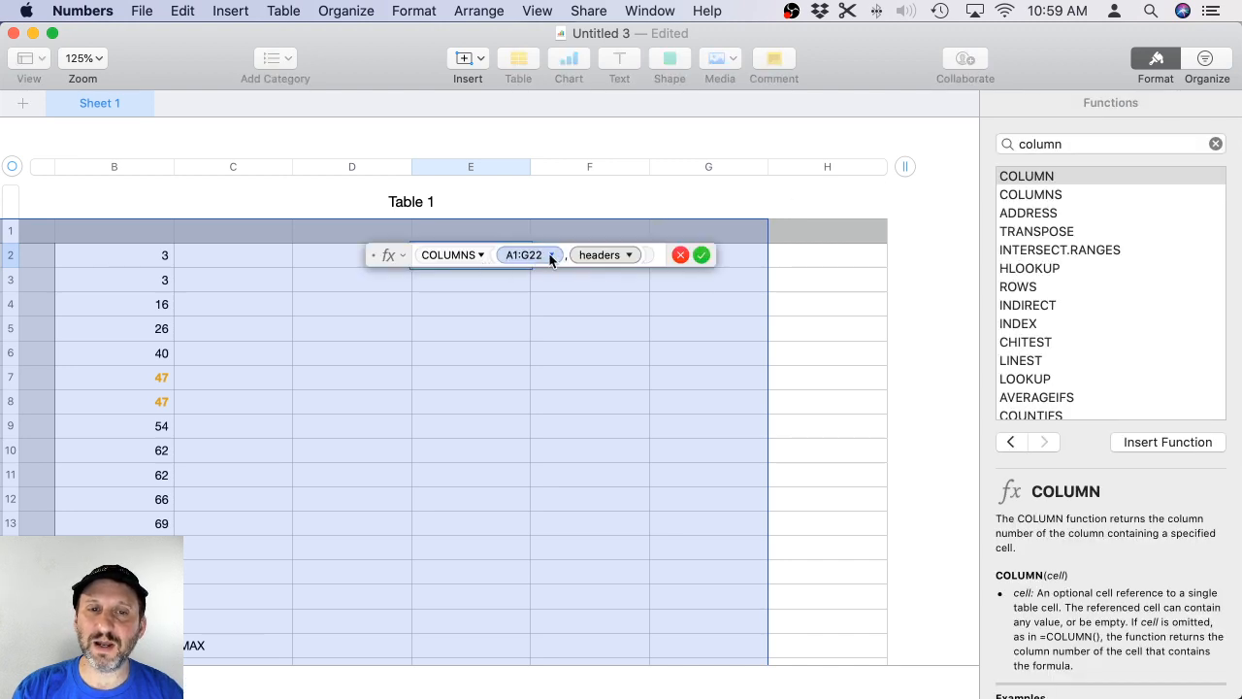
{"action": "left_click", "coordinate": [550, 256]}
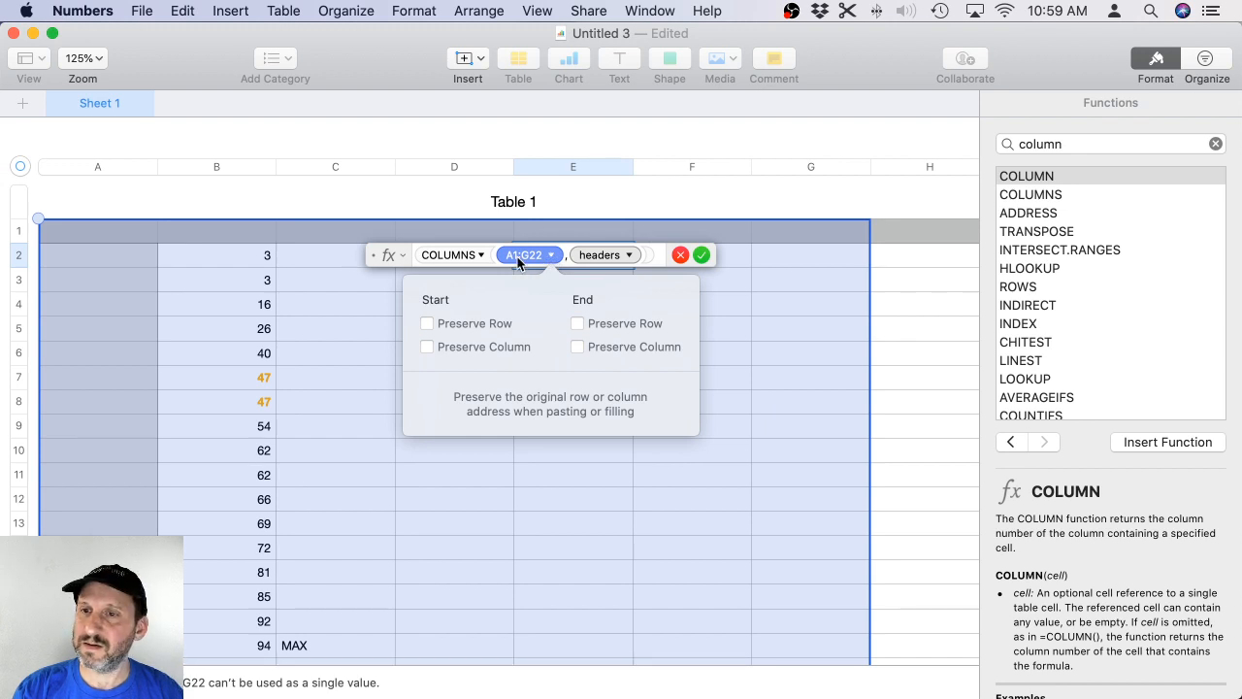
{"action": "left_click", "coordinate": [518, 260]}
Search the functions for "table" and "columns", examine the examples in the COLUMNS help, and close the E2 formula.
{"action": "left_click", "coordinate": [1065, 143]}
{"action": "double_click", "coordinate": [1064, 143]}
{"action": "type", "text": "table"}
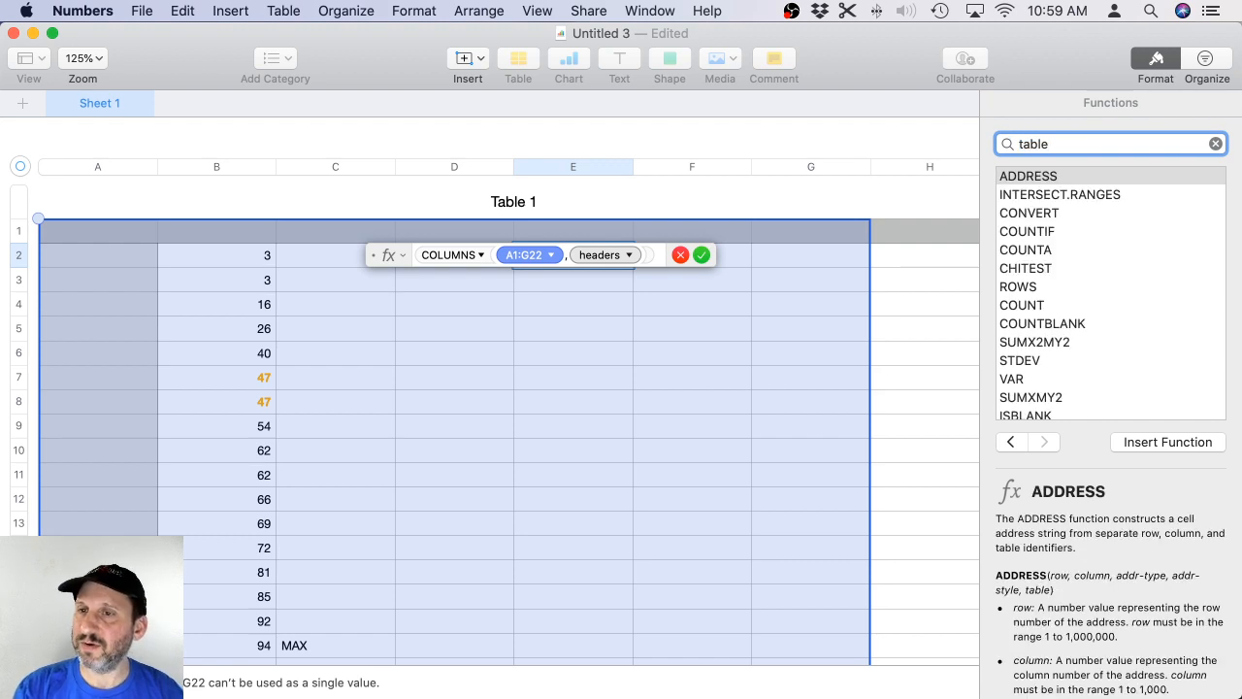
{"action": "key", "text": "super+a"}
{"action": "type", "text": "col"}
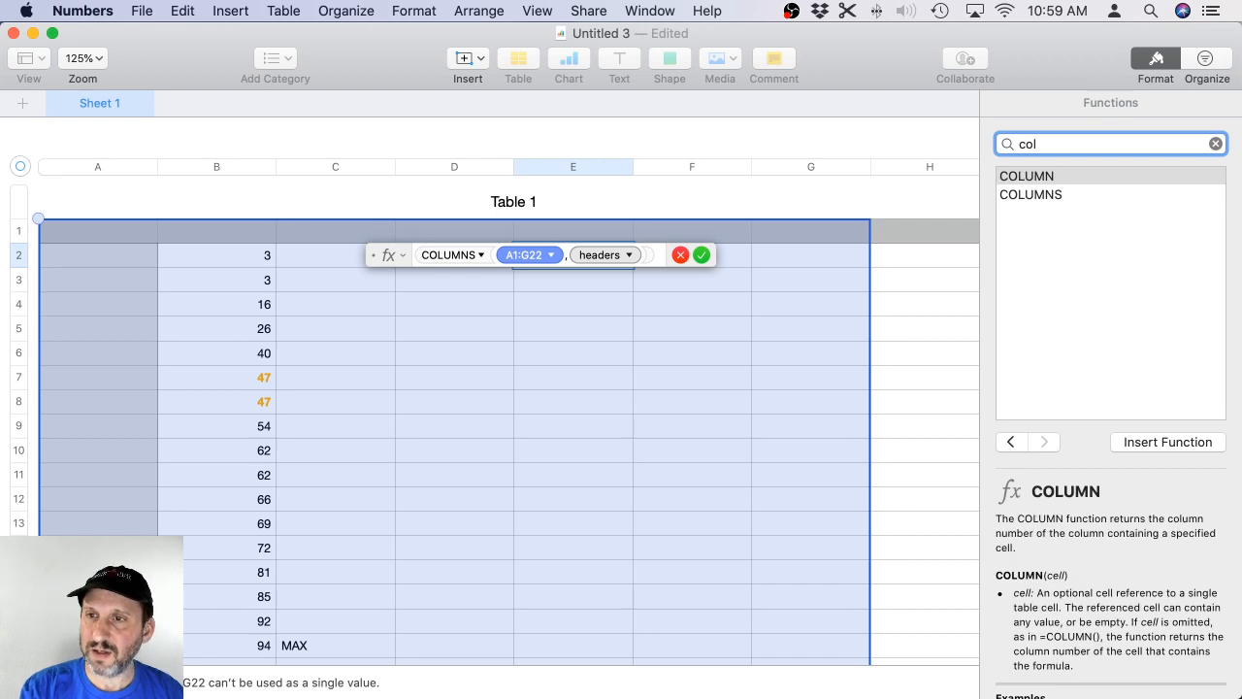
{"action": "type", "text": "umns"}
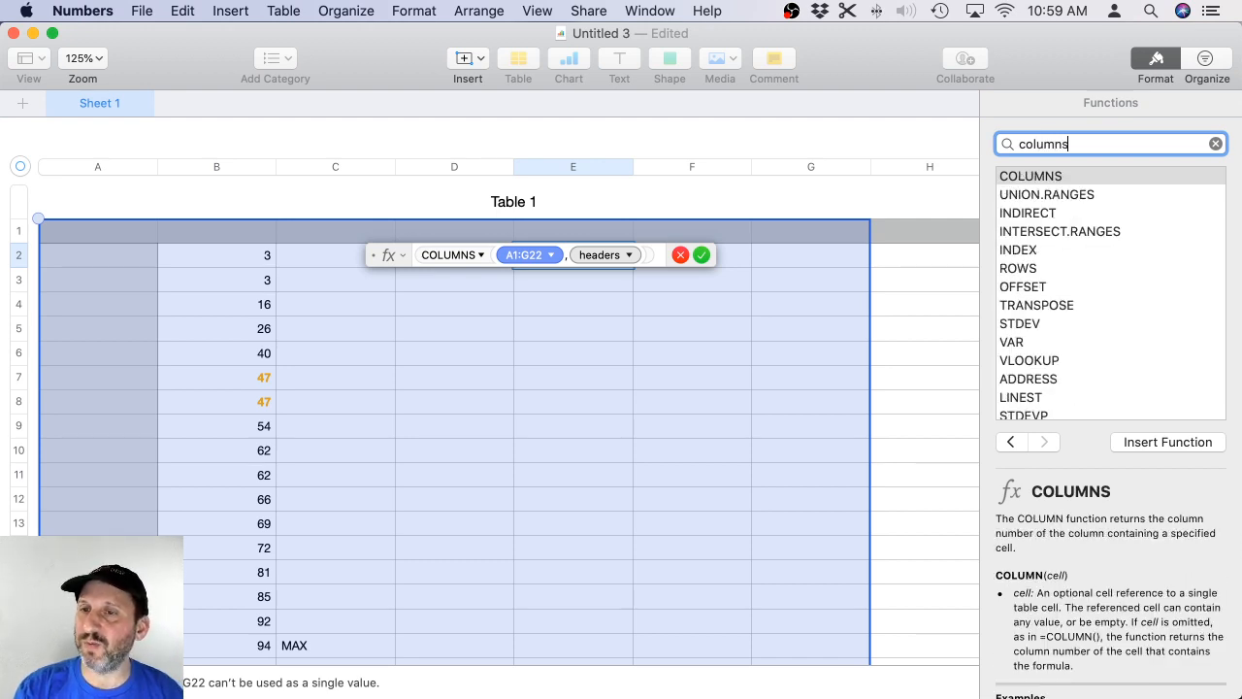
{"action": "scroll", "coordinate": [1066, 573], "scroll_direction": "down", "scroll_amount": 5}
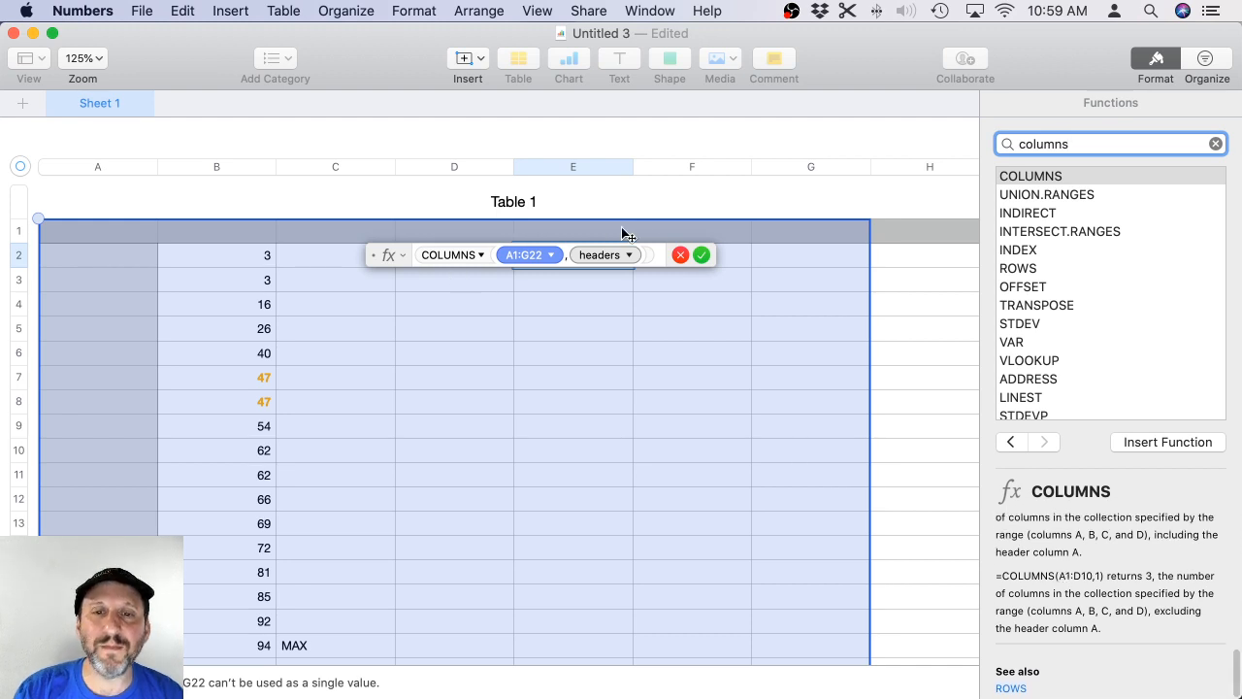
{"action": "left_click", "coordinate": [699, 255]}
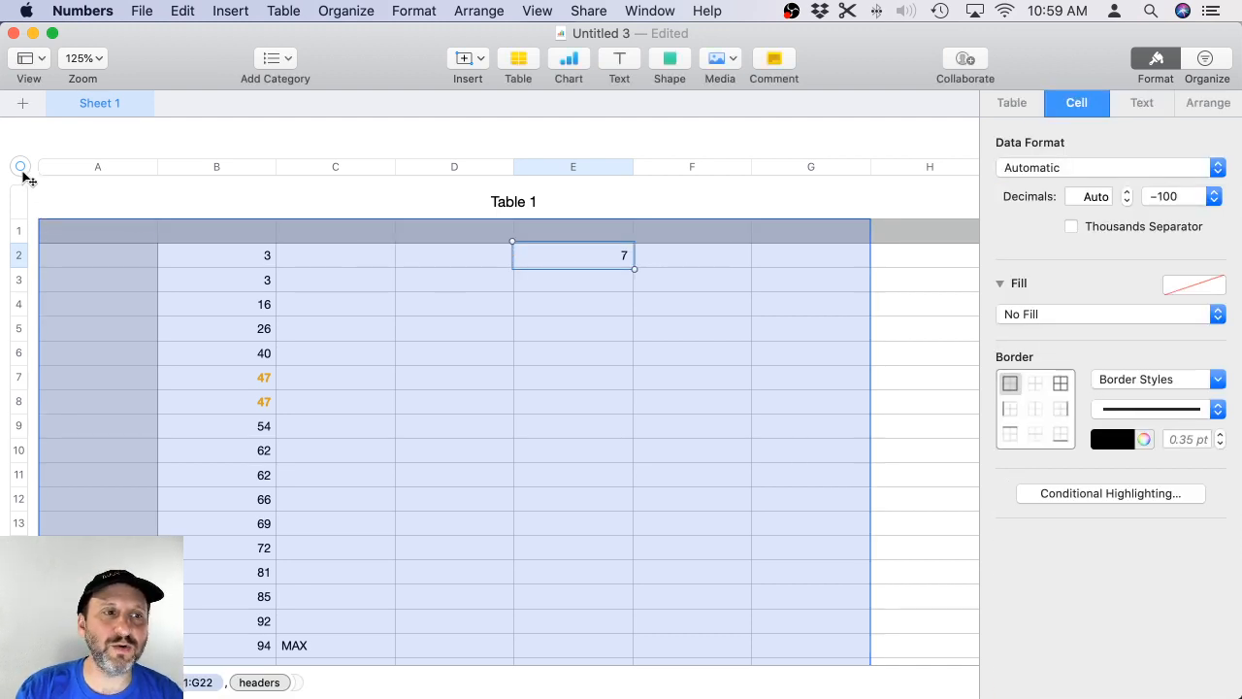
{"action": "left_click", "coordinate": [60, 234]}
{"action": "left_click", "coordinate": [99, 263]}
{"action": "key", "text": "super+a"}
{"action": "scroll", "coordinate": [355, 285], "scroll_direction": "right", "scroll_amount": 3}
{"action": "scroll", "coordinate": [354, 286], "scroll_direction": "left", "scroll_amount": 3}
Replace the range of the COLUMNS formula in cell E2 with header cell A2 and show that reference's preserve options.
{"action": "double_click", "coordinate": [605, 256]}
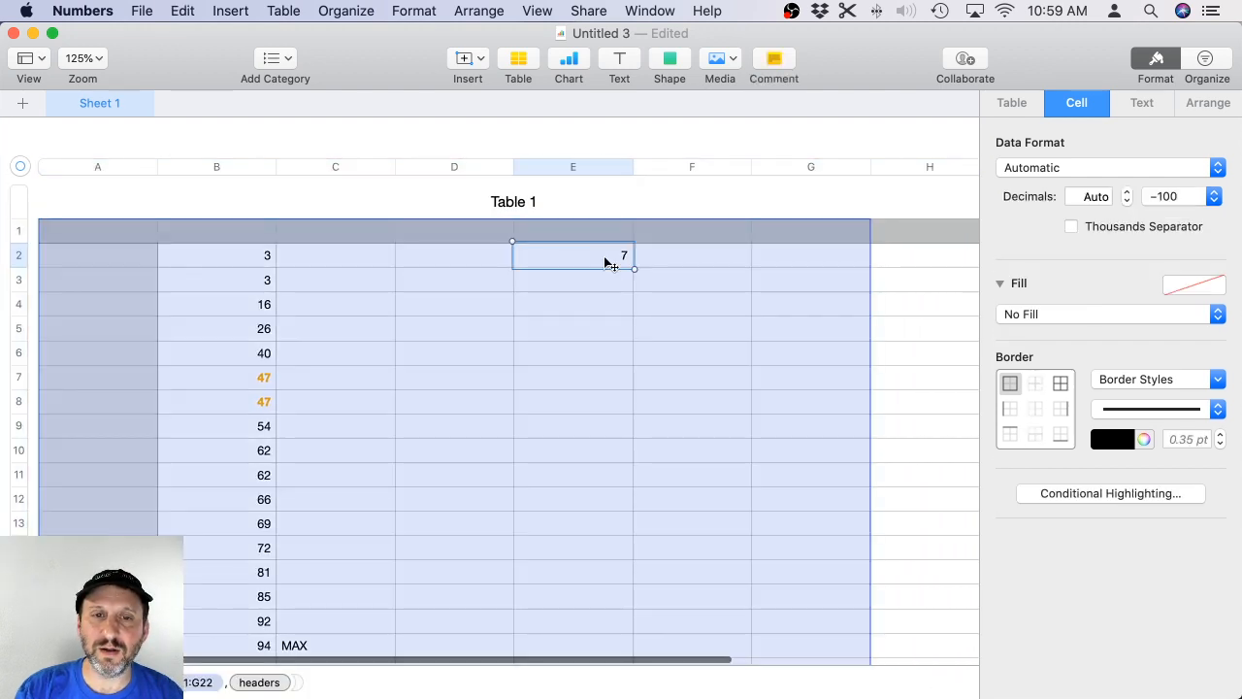
{"action": "left_click", "coordinate": [624, 256]}
{"action": "key", "text": "BackSpace"}
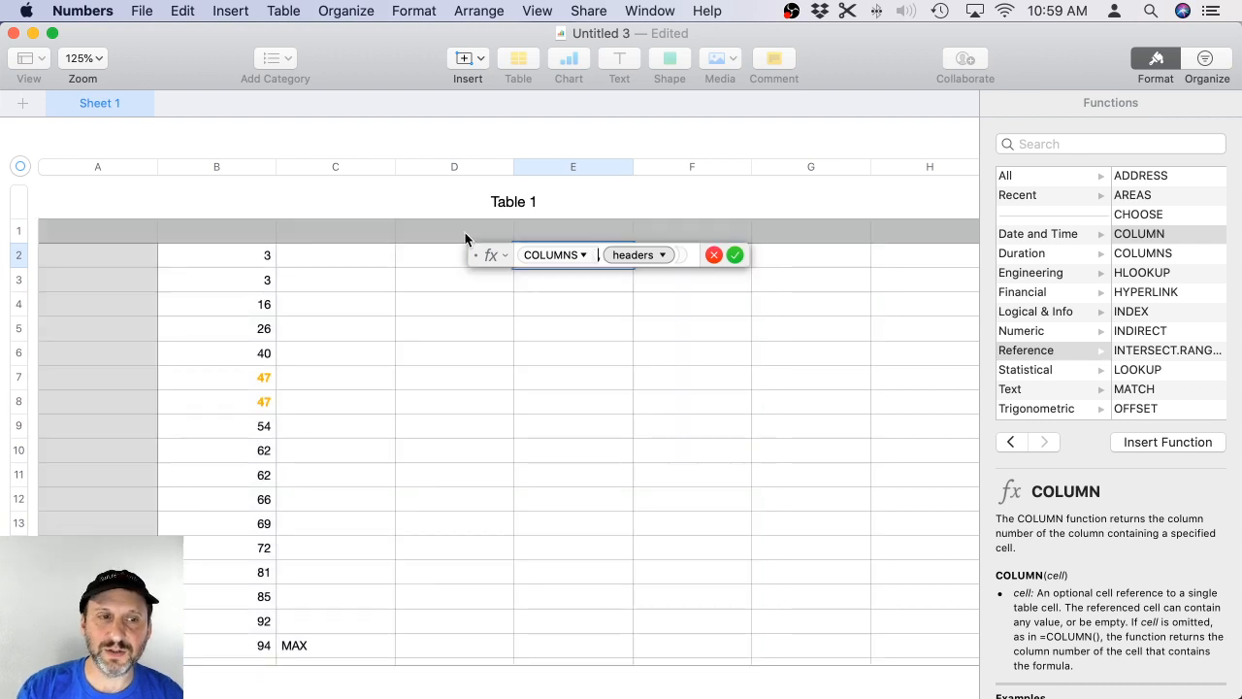
{"action": "left_click", "coordinate": [90, 255]}
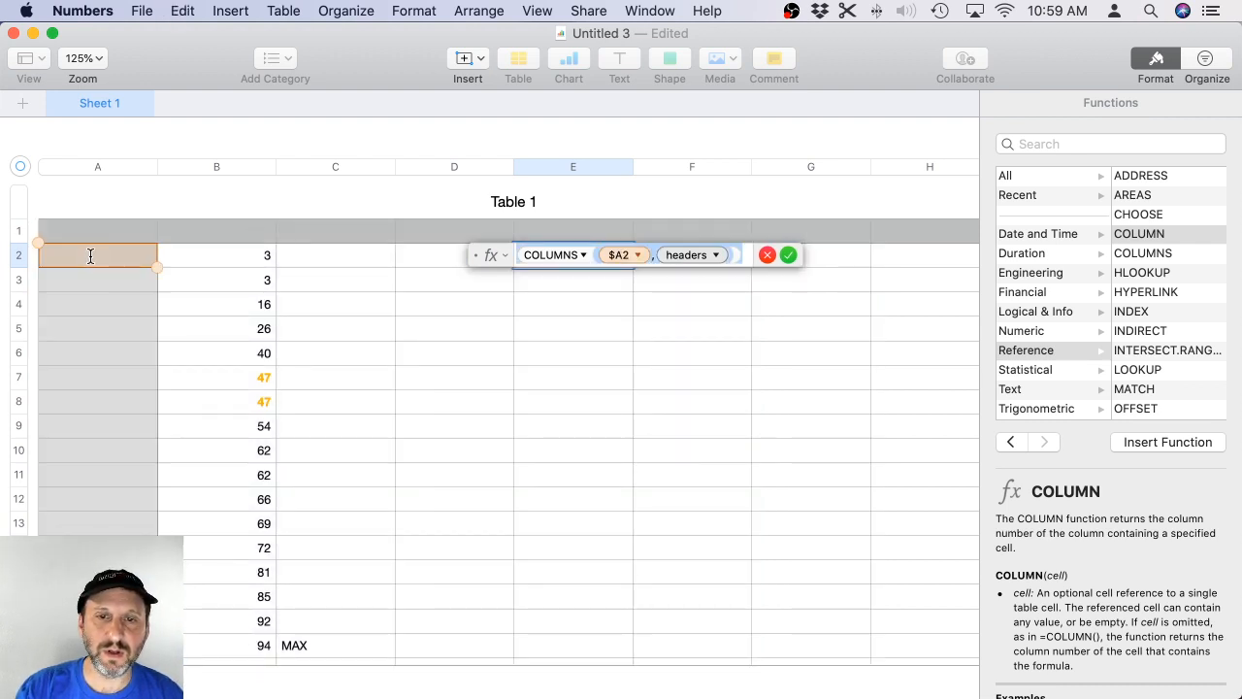
{"action": "left_click", "coordinate": [622, 255]}
{"action": "left_click", "coordinate": [634, 255]}
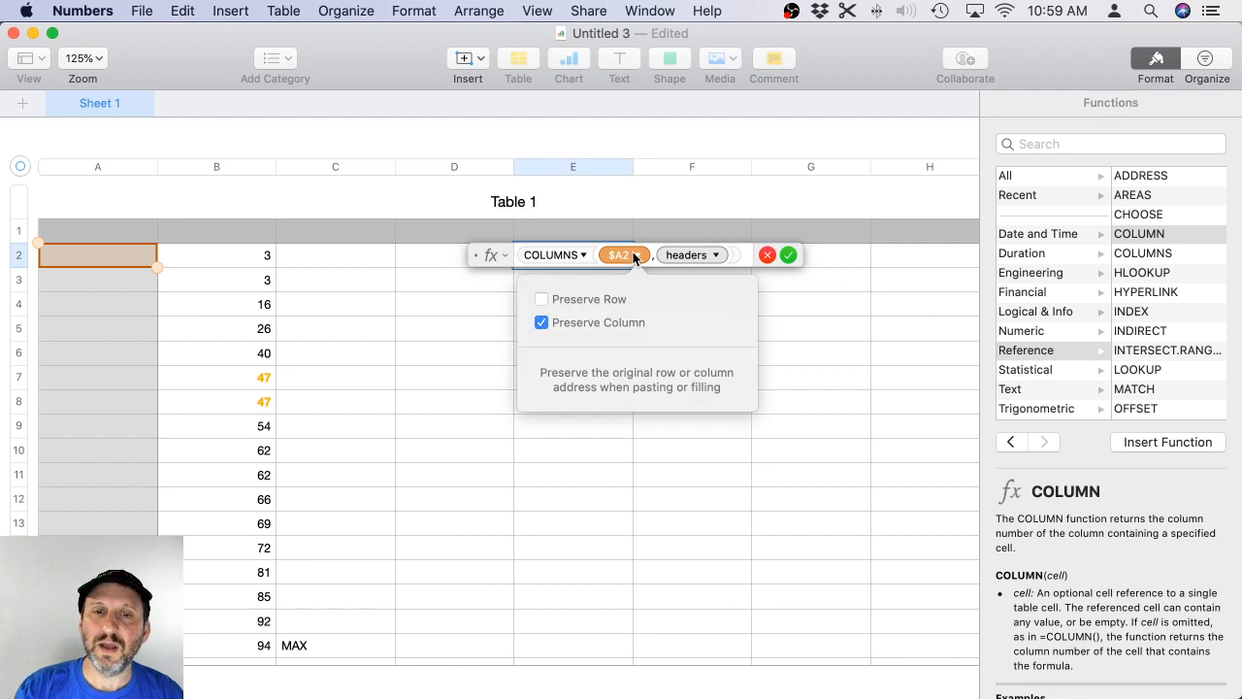
{"action": "left_click", "coordinate": [632, 255]}
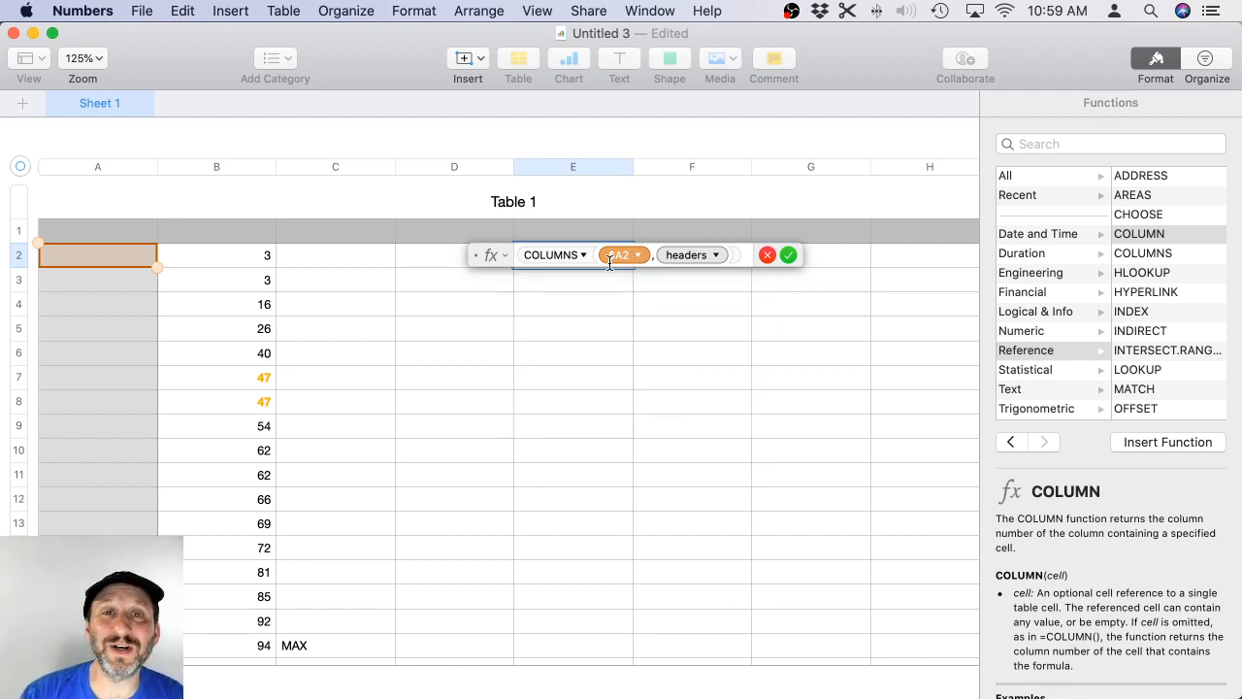
Remove the A2 reference from the COLUMNS formula and accept the formula with its range left empty.
{"action": "key", "text": "BackSpace"}
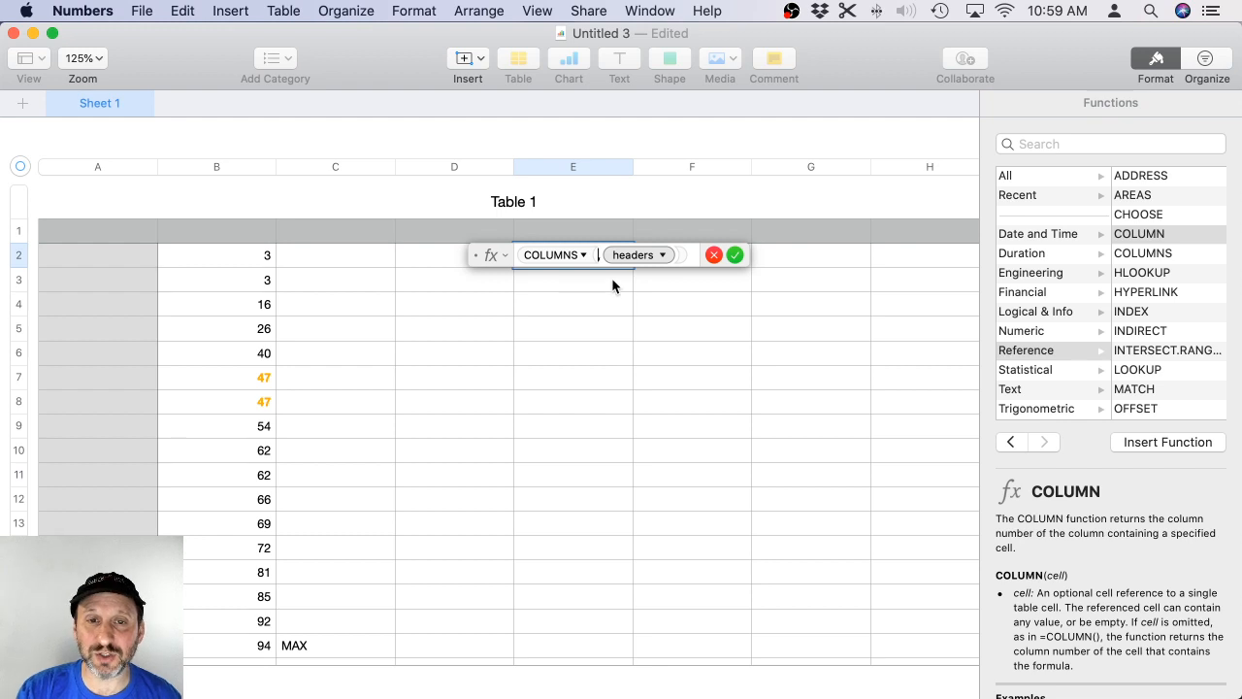
{"action": "scroll", "coordinate": [835, 191], "scroll_direction": "right", "scroll_amount": 5}
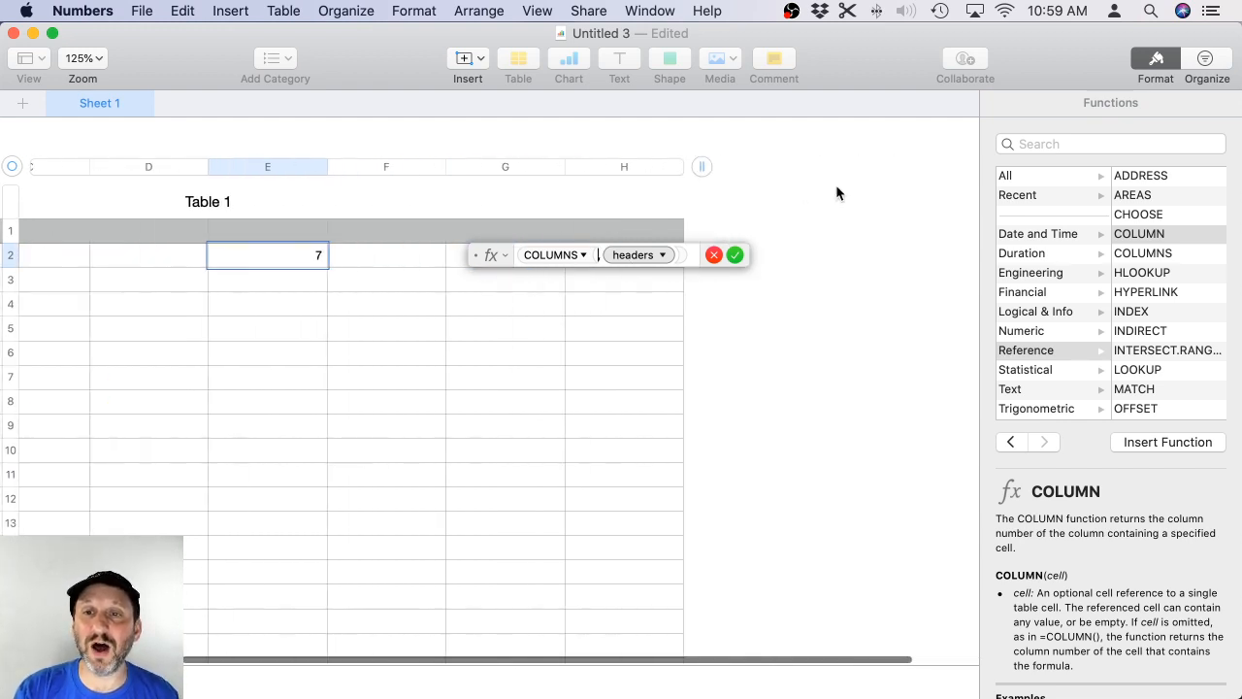
{"action": "scroll", "coordinate": [647, 218], "scroll_direction": "left", "scroll_amount": 5}
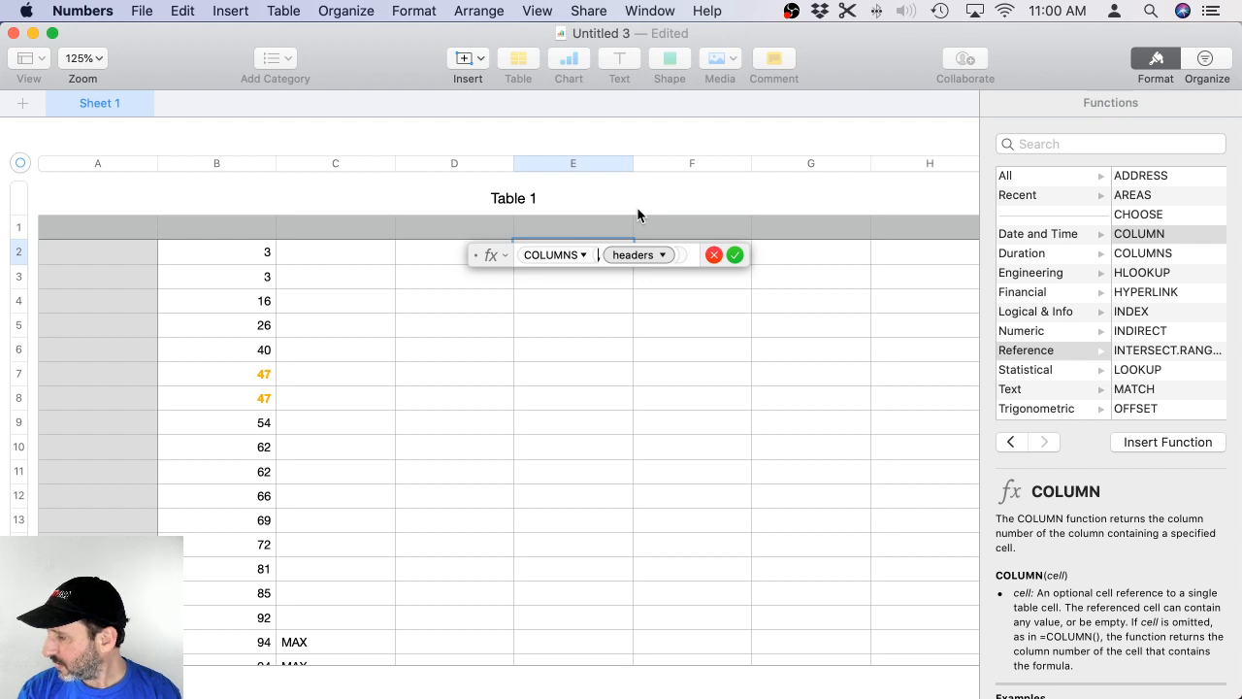
{"action": "key", "text": "Return"}
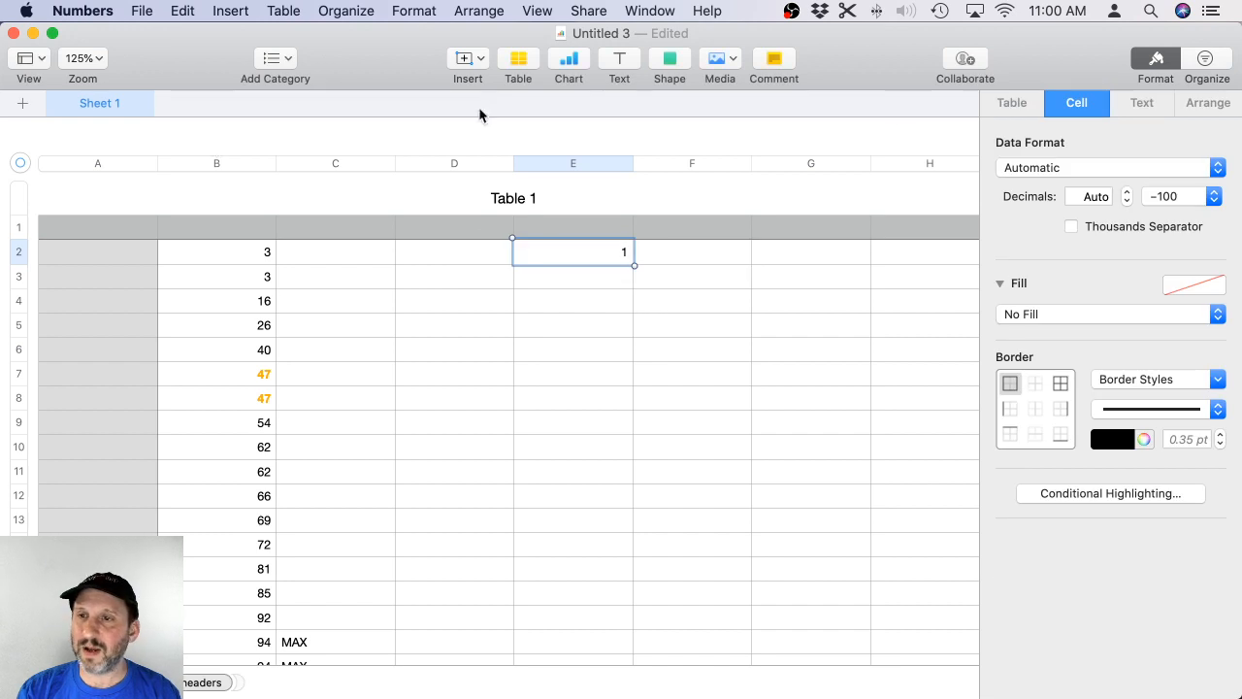
Select the whole of Table 1.
{"action": "left_click", "coordinate": [111, 231]}
{"action": "left_click", "coordinate": [20, 164]}
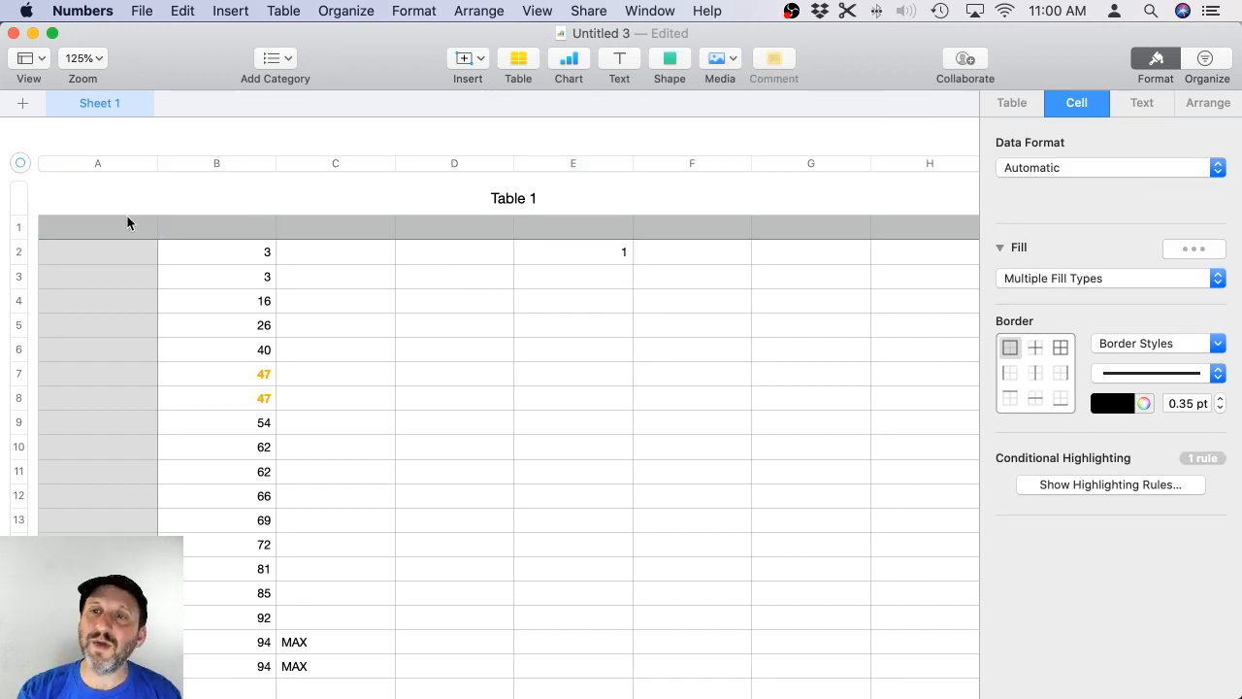
Select all cells of Table 1 and turn off its body row and body column gridlines.
{"action": "left_click", "coordinate": [1009, 103]}
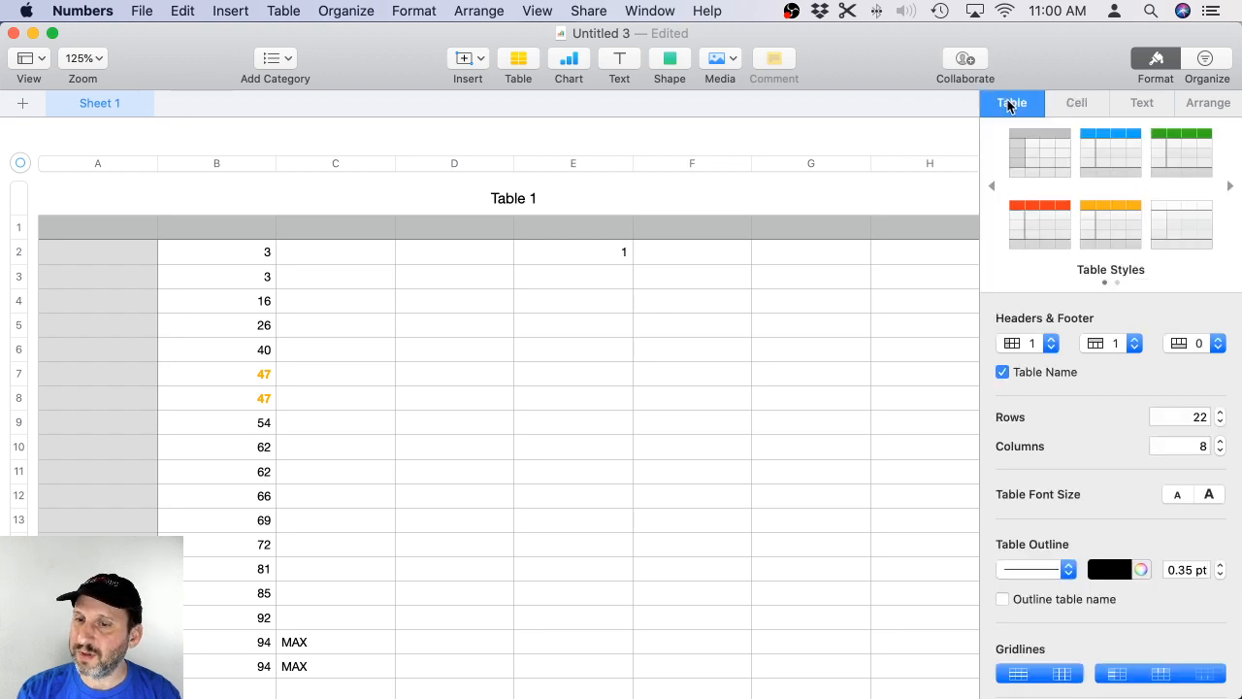
{"action": "scroll", "coordinate": [1112, 360], "scroll_direction": "down", "scroll_amount": 3}
{"action": "scroll", "coordinate": [1107, 321], "scroll_direction": "down", "scroll_amount": 2}
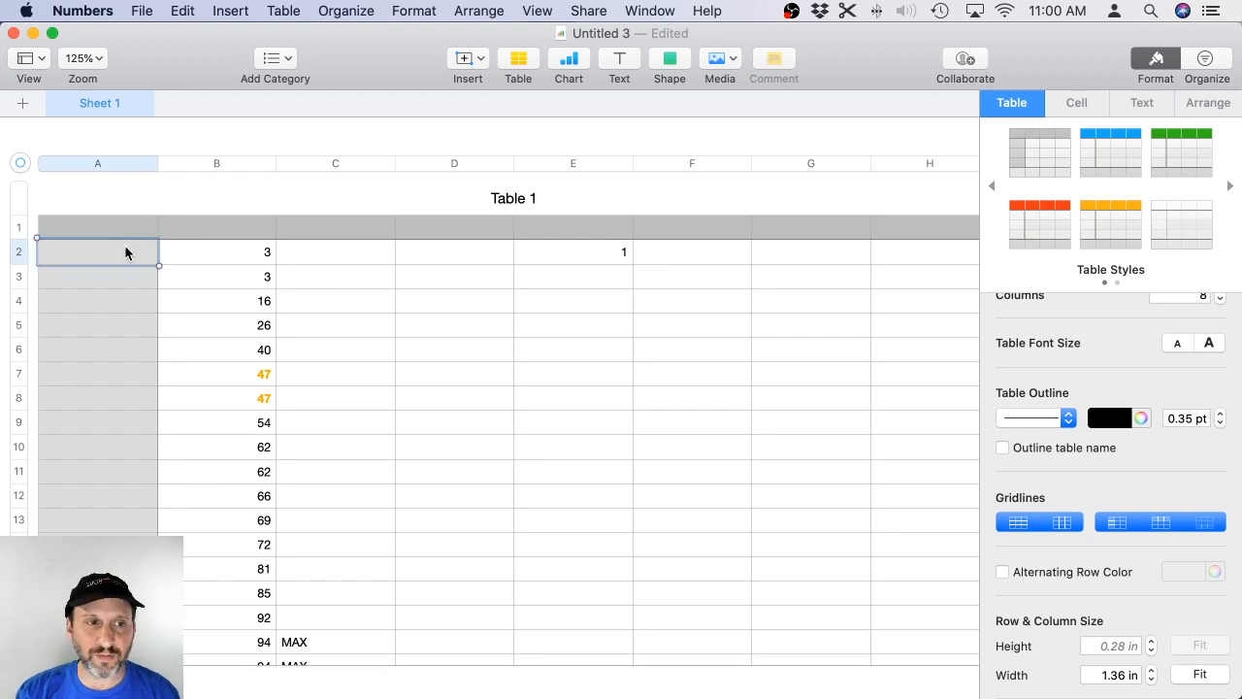
{"action": "key", "text": "super+a"}
{"action": "left_click", "coordinate": [1026, 526]}
{"action": "left_click", "coordinate": [1063, 524]}
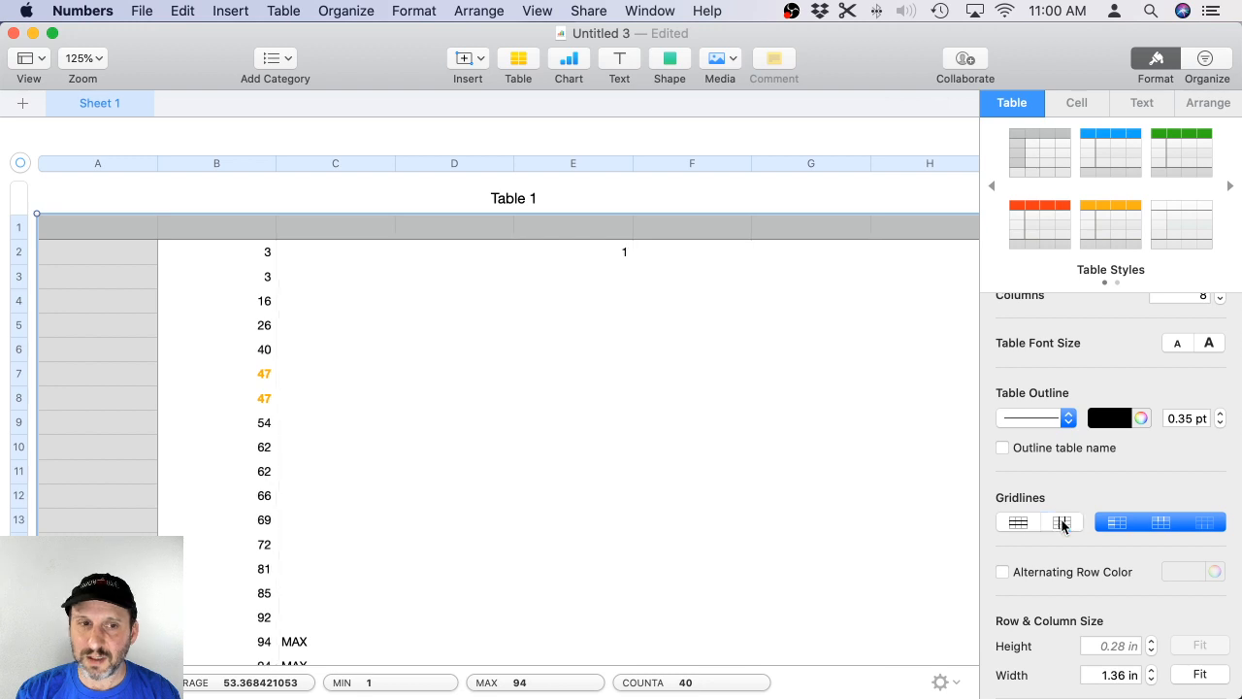
Turn off the header column and header row gridlines of Table 1.
{"action": "left_click", "coordinate": [1116, 524]}
{"action": "left_click", "coordinate": [1162, 524]}
{"action": "left_click", "coordinate": [1204, 524]}
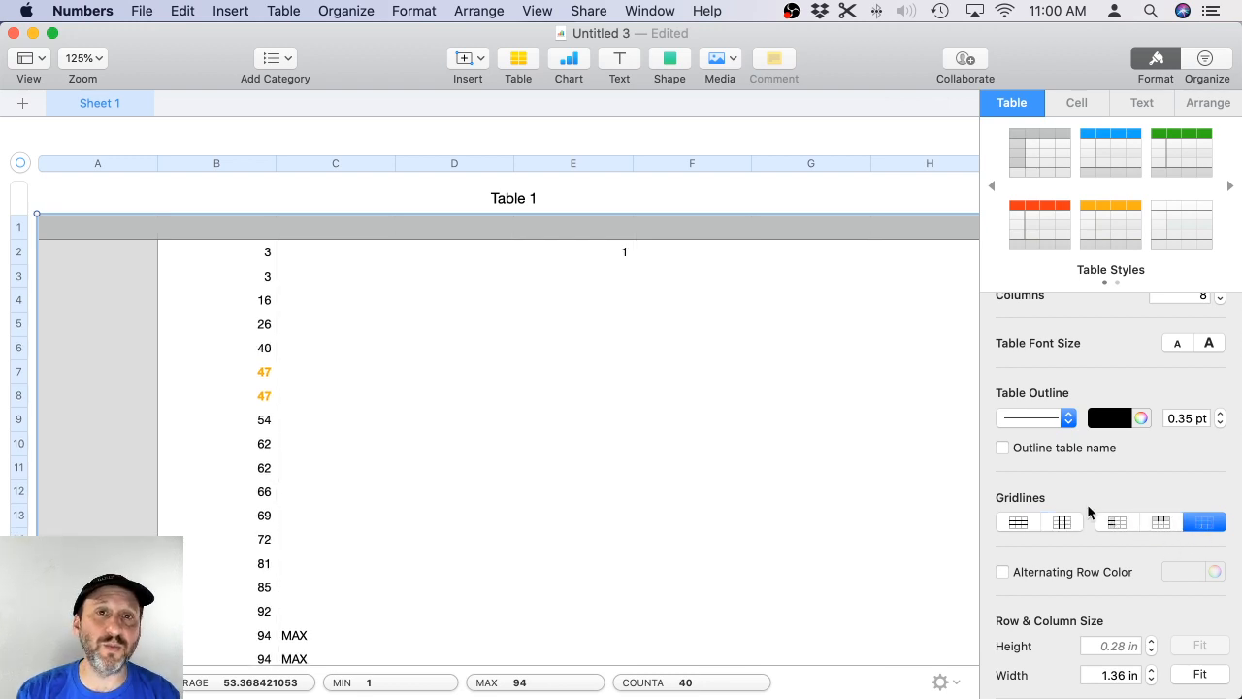
Turn the body and header gridlines of Table 1 back on.
{"action": "left_click", "coordinate": [1019, 524]}
{"action": "left_click", "coordinate": [1062, 524]}
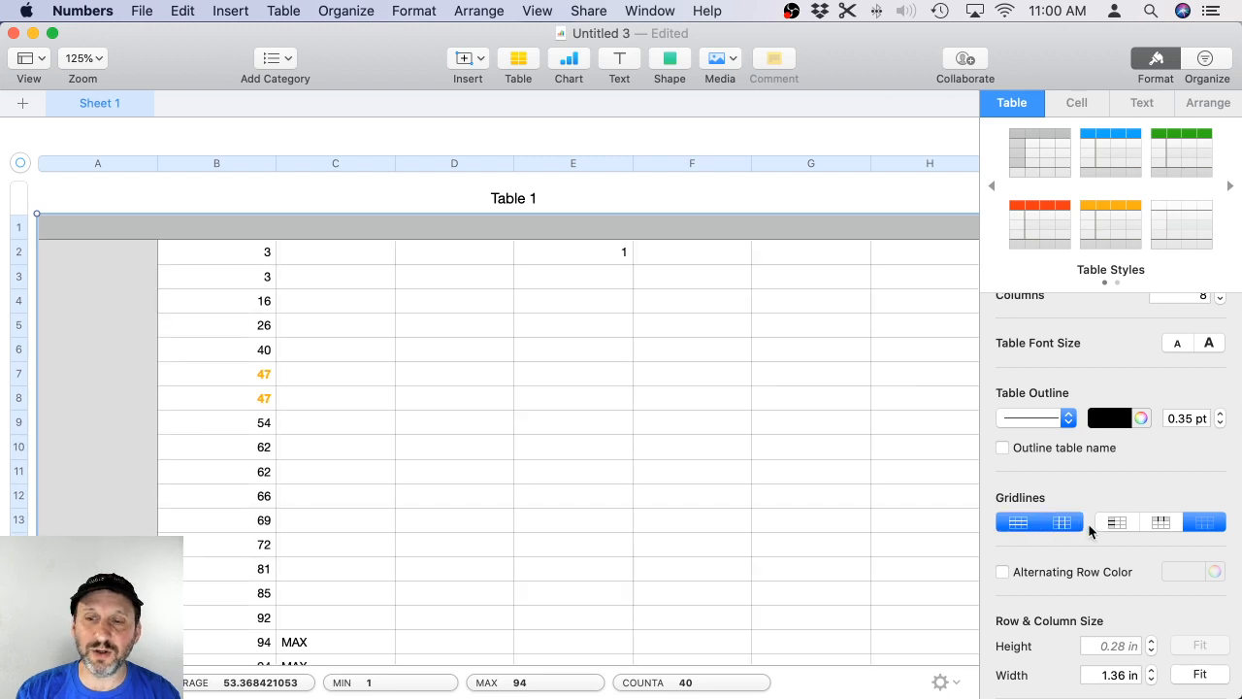
{"action": "left_click", "coordinate": [1116, 524]}
{"action": "left_click", "coordinate": [1156, 524]}
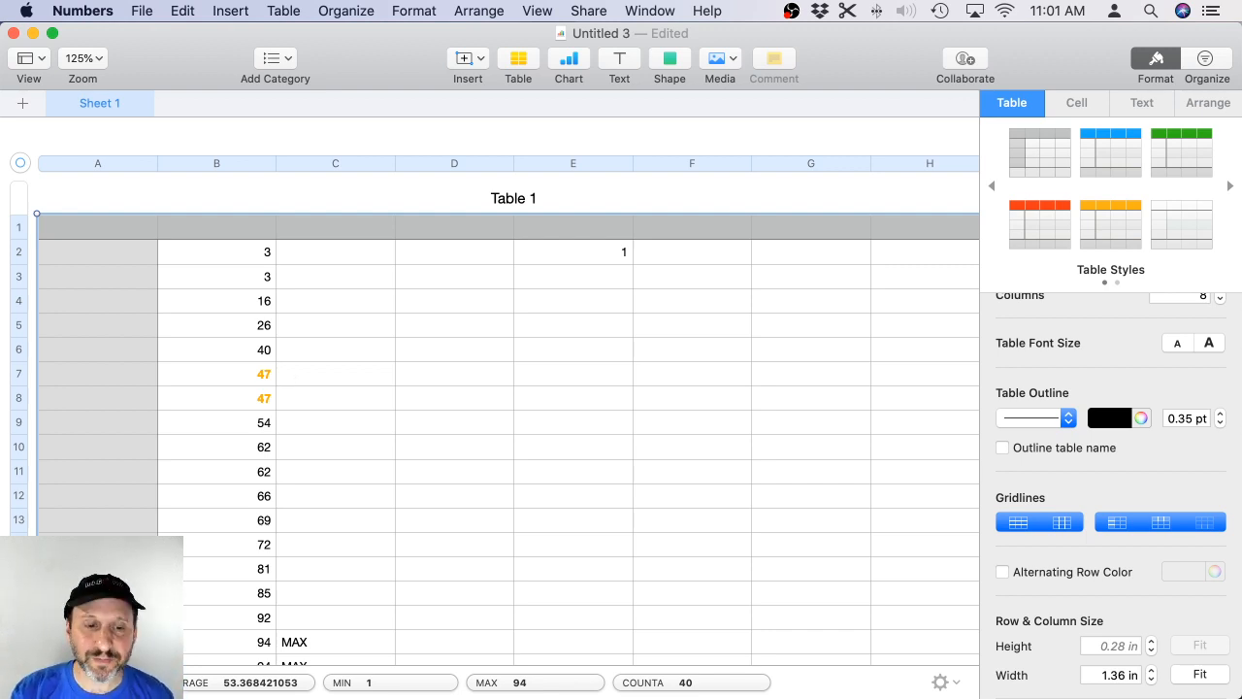
Switch to Safari and search the web for "macmost script numbers".
{"action": "mouse_move", "coordinate": [203, 684]}
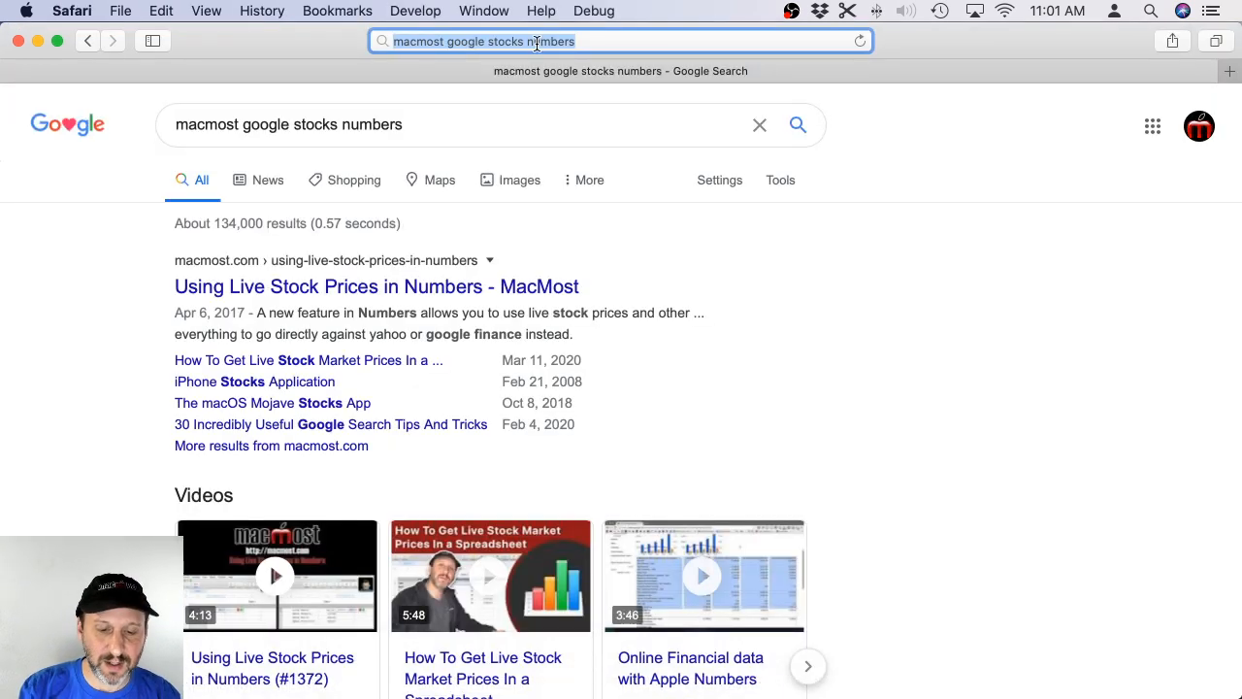
{"action": "type", "text": "macmost"}
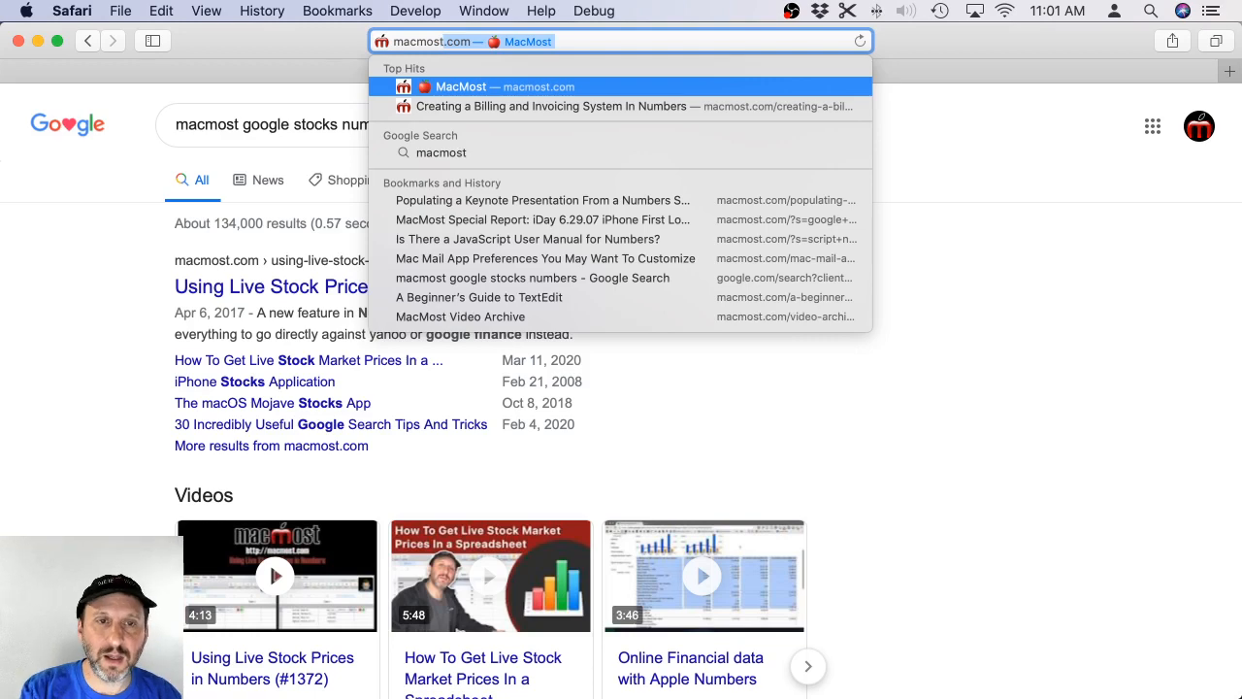
{"action": "type", "text": " script numbers"}
{"action": "key", "text": "Return"}
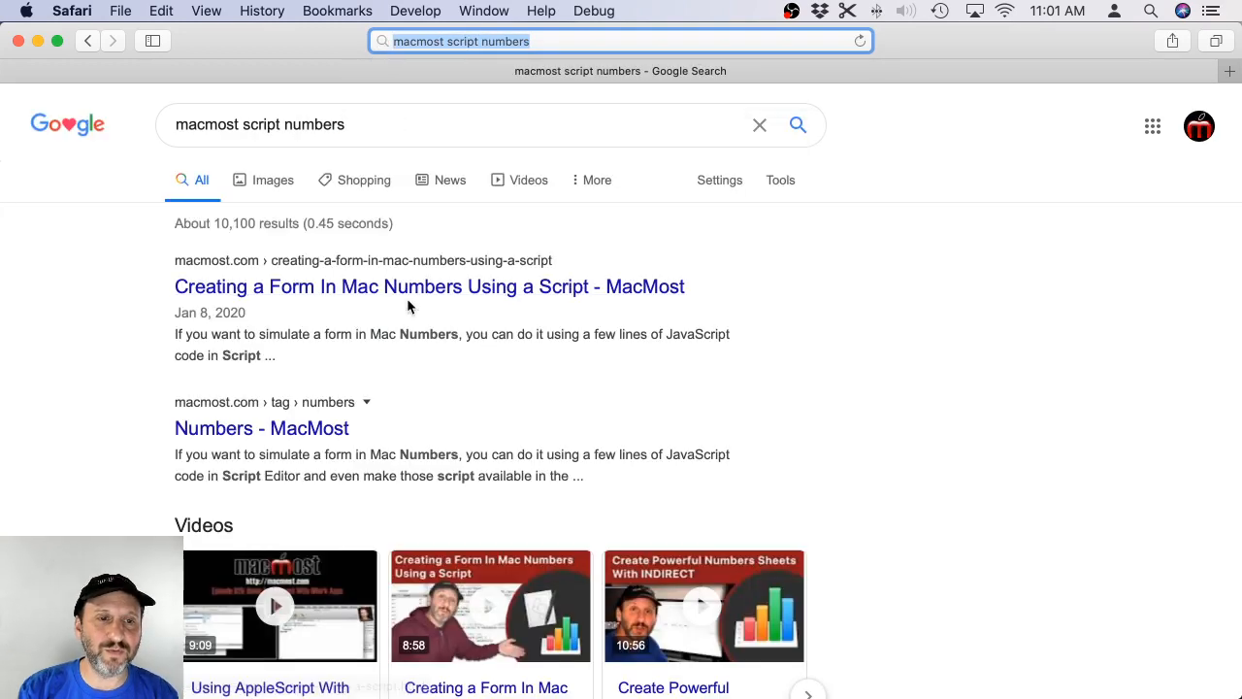
Open the MacMost article "Creating a Form In Mac Numbers Using a Script" and examine its JavaScript code.
{"action": "left_click", "coordinate": [359, 289]}
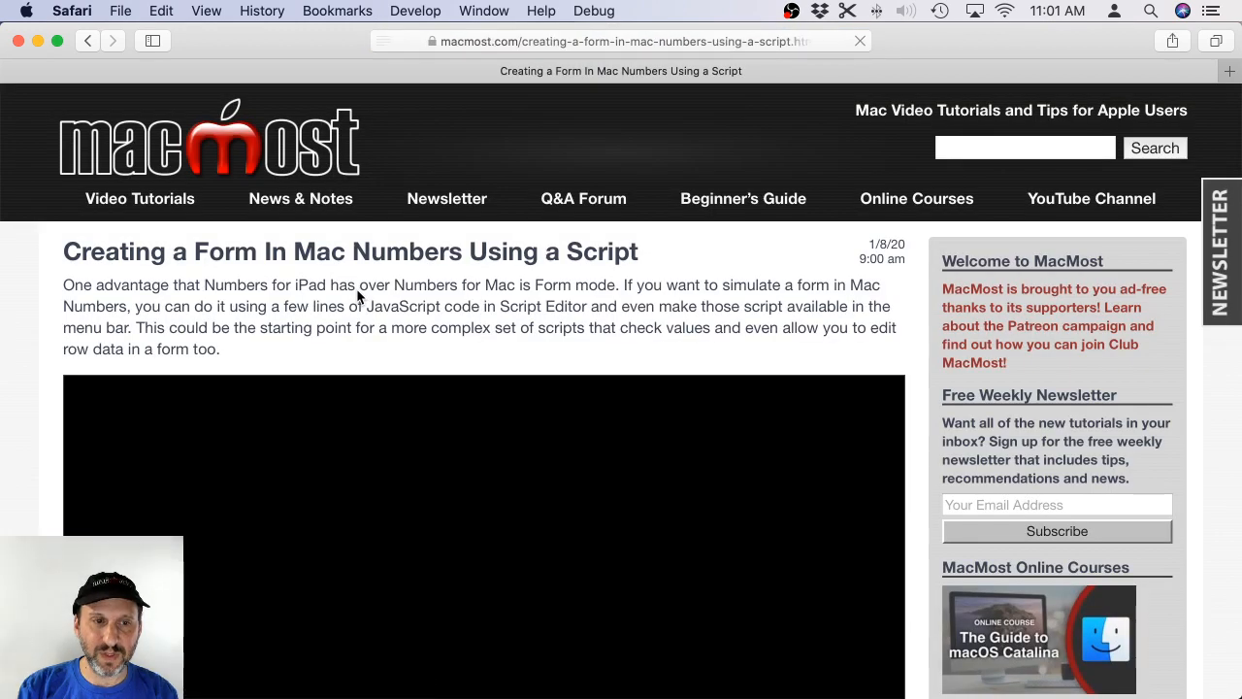
{"action": "scroll", "coordinate": [257, 254], "scroll_direction": "down", "scroll_amount": 1}
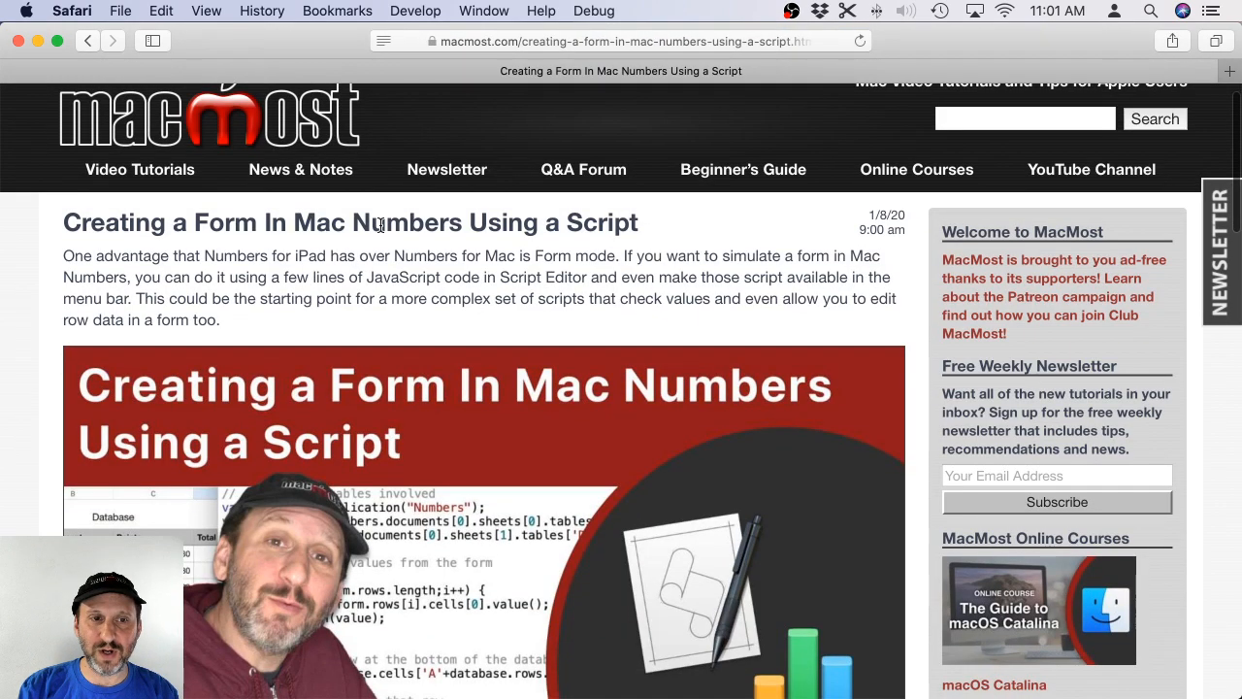
{"action": "double_click", "coordinate": [602, 223]}
{"action": "double_click", "coordinate": [408, 223]}
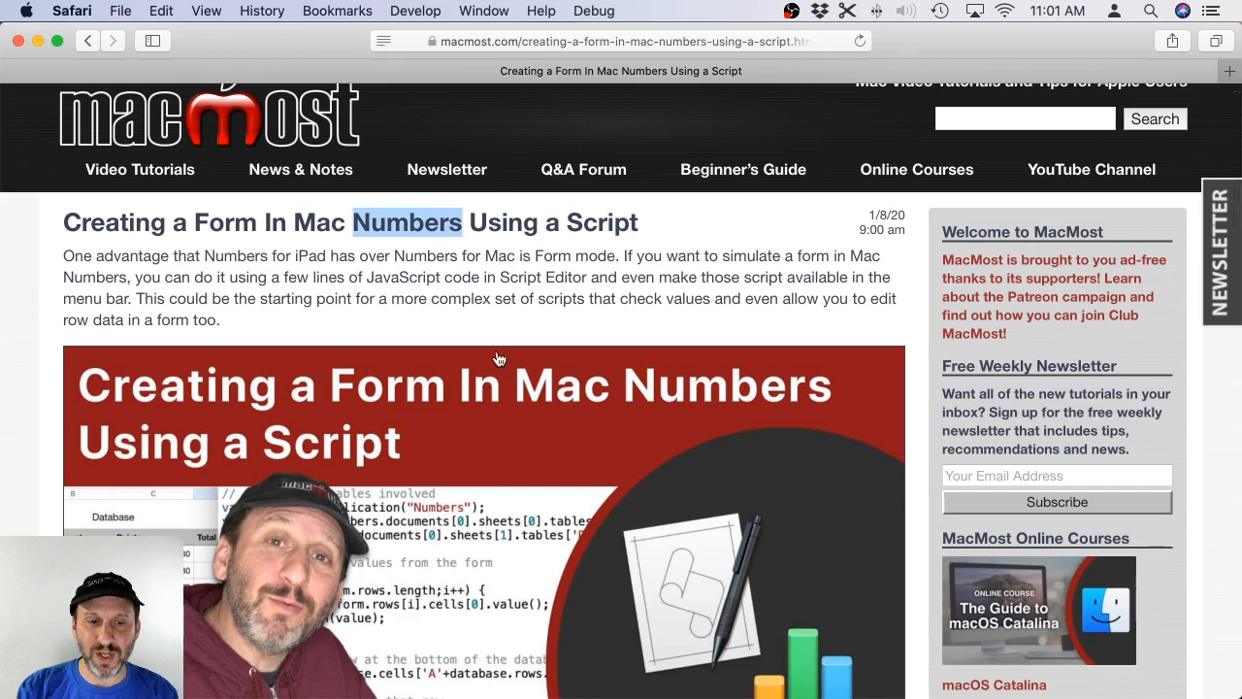
{"action": "scroll", "coordinate": [496, 350], "scroll_direction": "down", "scroll_amount": 10}
{"action": "scroll", "coordinate": [495, 349], "scroll_direction": "up", "scroll_amount": 6}
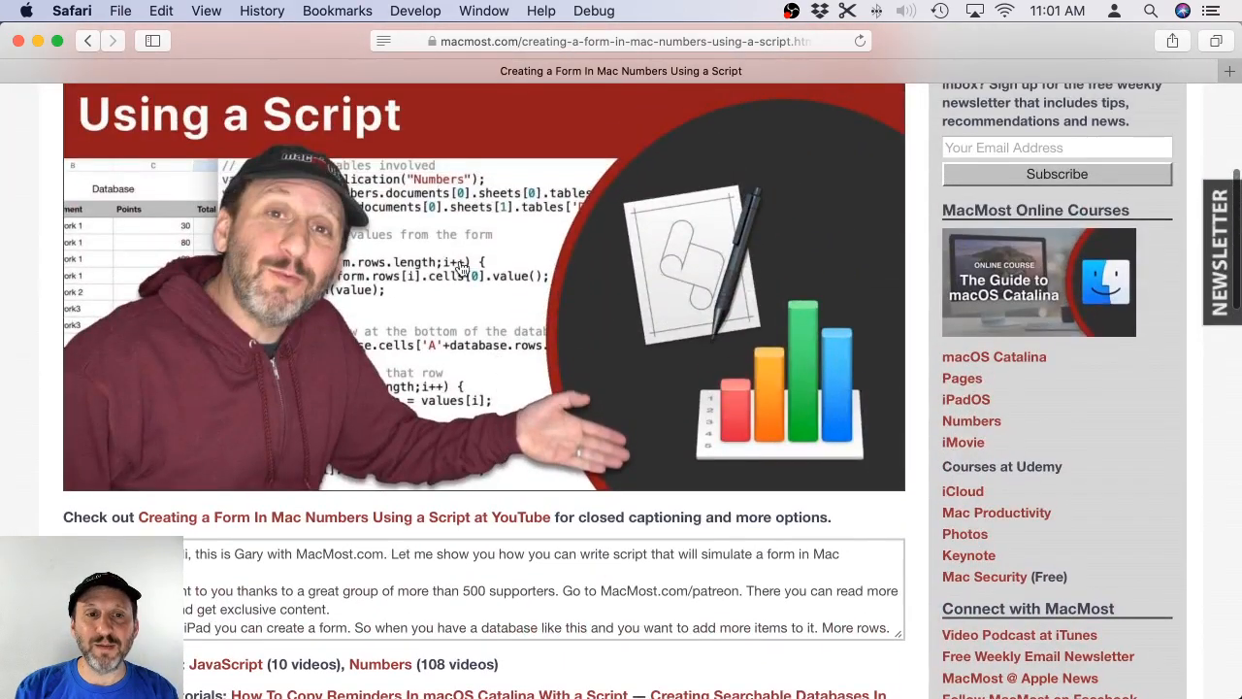
{"action": "scroll", "coordinate": [471, 427], "scroll_direction": "down", "scroll_amount": 5}
{"action": "scroll", "coordinate": [471, 427], "scroll_direction": "down", "scroll_amount": 10}
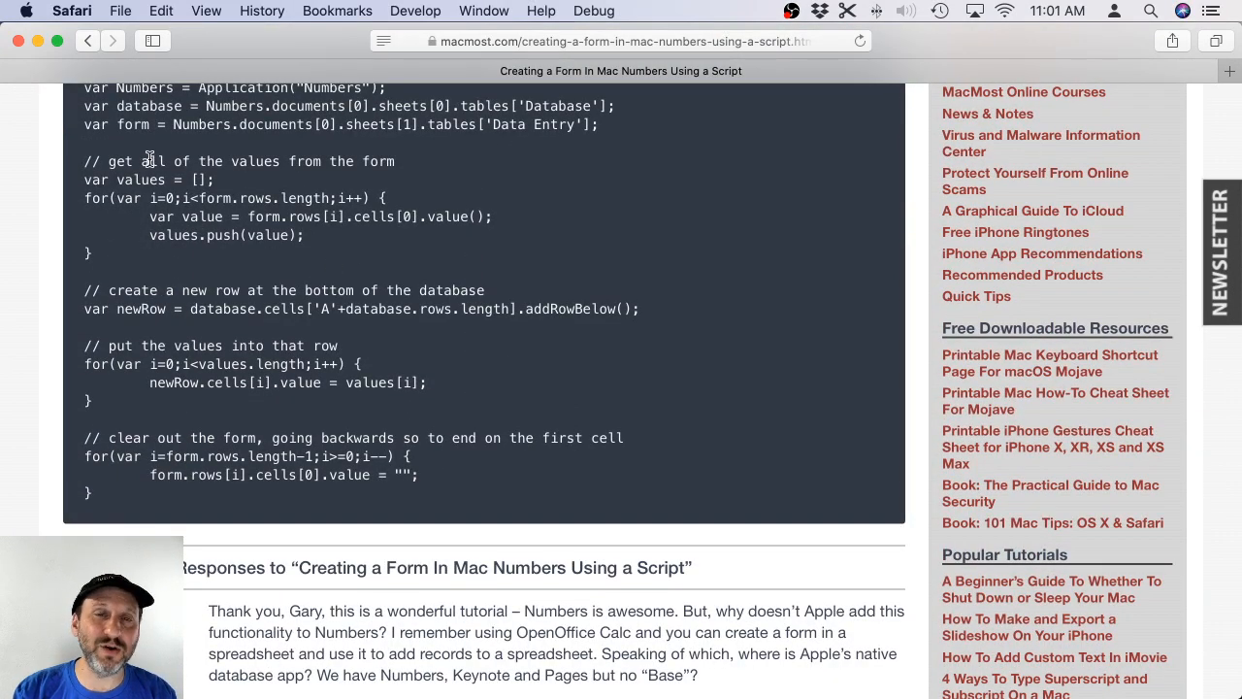
Switch to Numbers and enter a RANDBETWEEN formula with bounds 0 and 100 in cell D2.
{"action": "key", "text": "super+Tab"}
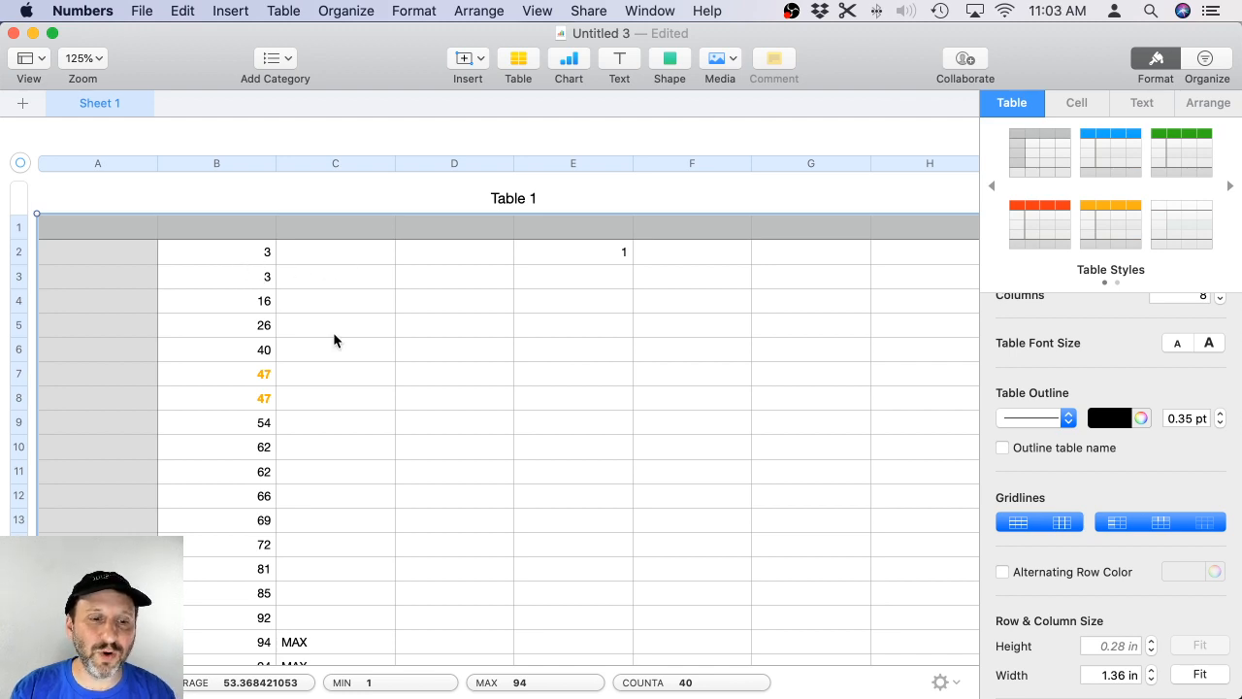
{"action": "scroll", "coordinate": [338, 294], "scroll_direction": "down", "scroll_amount": 3}
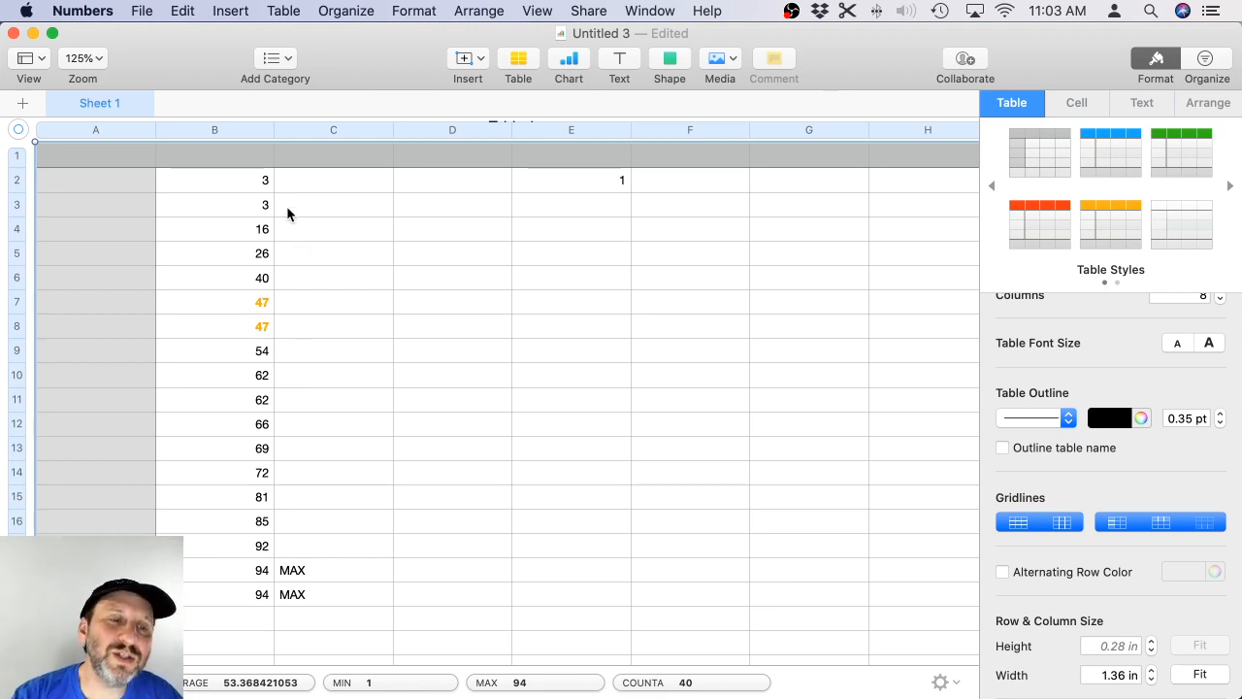
{"action": "scroll", "coordinate": [271, 302], "scroll_direction": "up", "scroll_amount": 3}
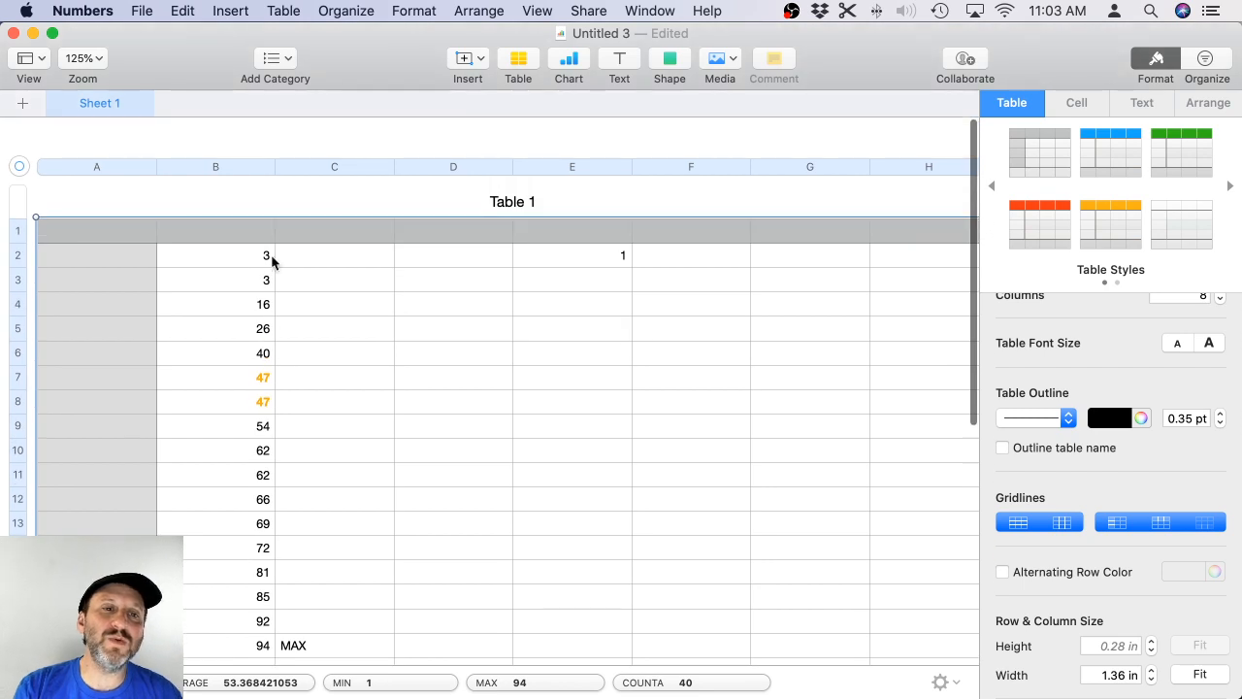
{"action": "left_click", "coordinate": [485, 260]}
{"action": "type", "text": "="}
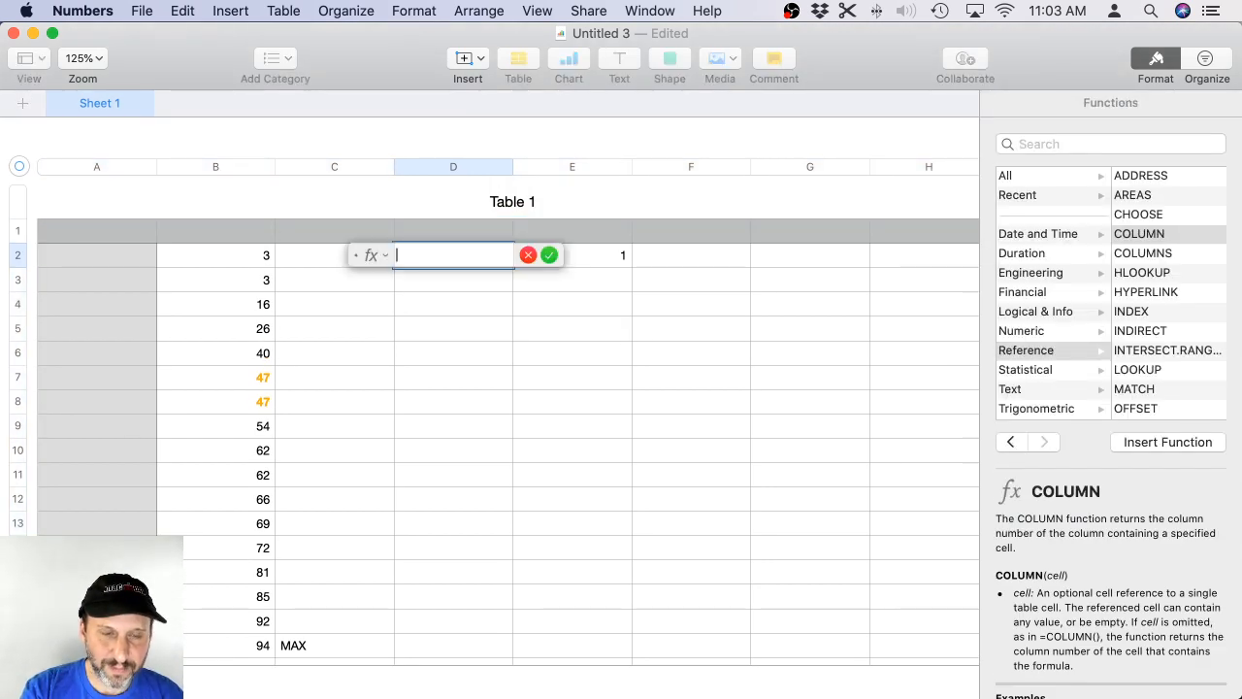
{"action": "type", "text": "RAND"}
{"action": "key", "text": "Down"}
{"action": "key", "text": "Return"}
{"action": "type", "text": "0,100"}
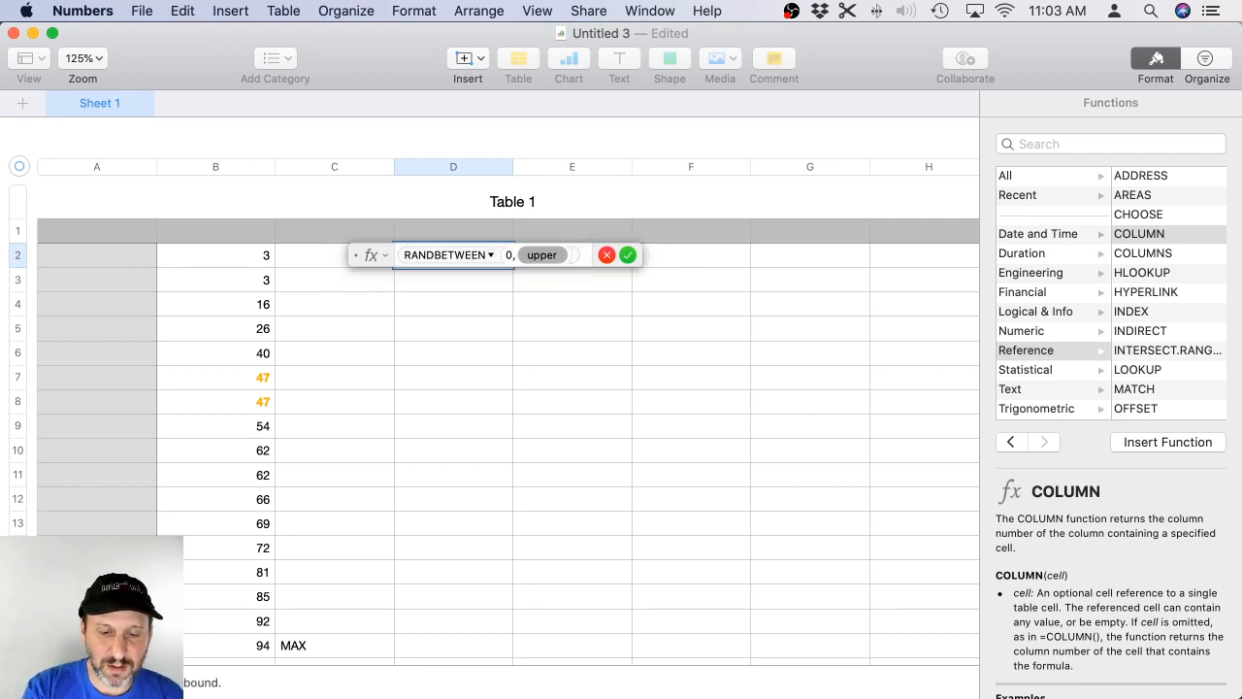
{"action": "key", "text": "Return"}
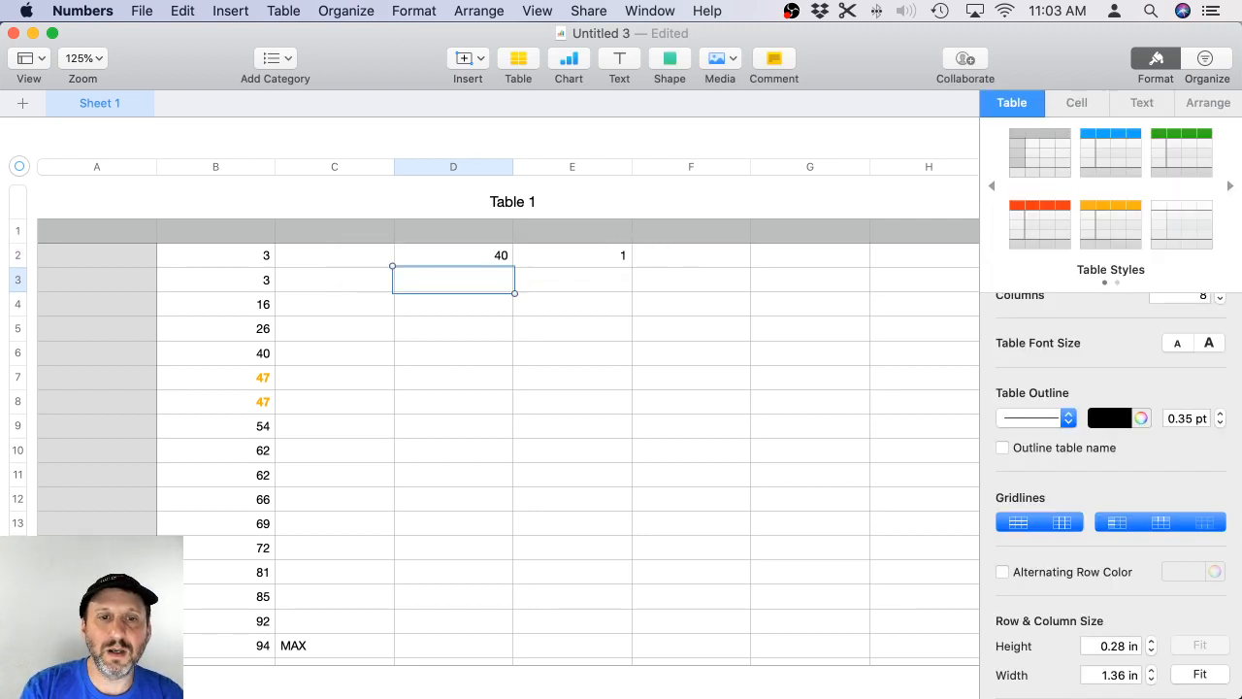
Copy the random-number formula from D2 through D18 and replace the formulas in that range with their results.
{"action": "left_click", "coordinate": [490, 257]}
{"action": "key", "text": "cmd+c"}
{"action": "left_click", "coordinate": [448, 645], "text": "shift"}
{"action": "key", "text": "cmd+v"}
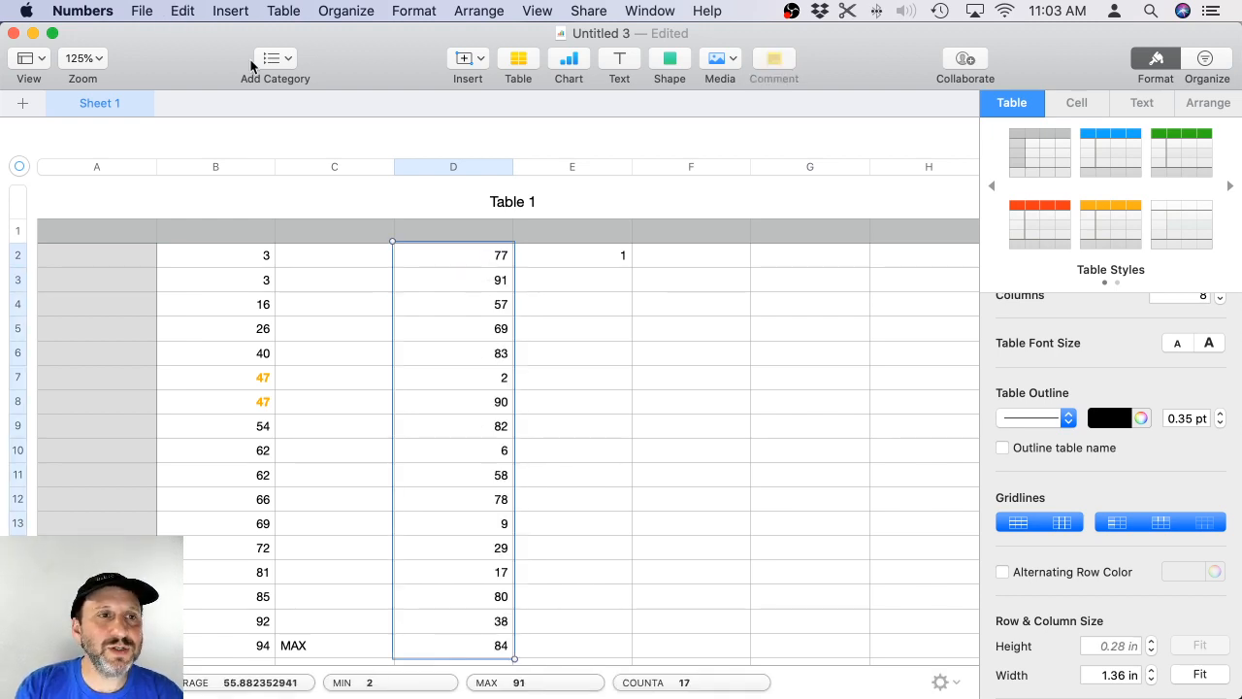
{"action": "left_click", "coordinate": [189, 11]}
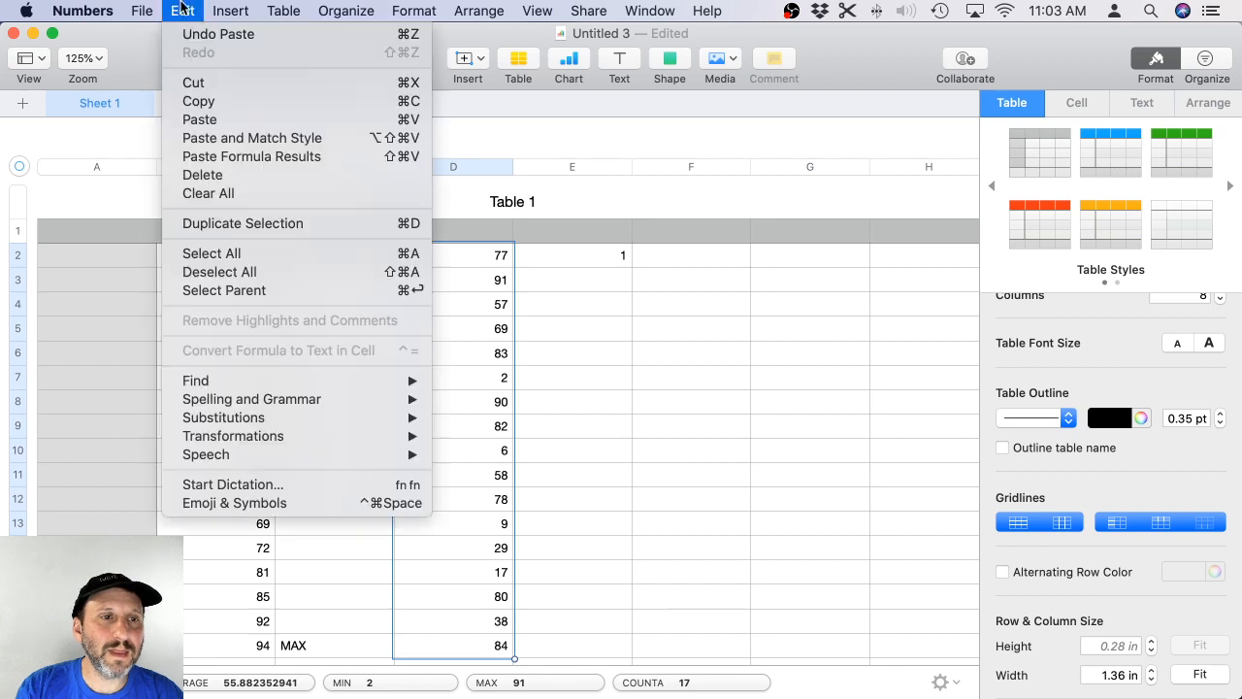
{"action": "left_click", "coordinate": [213, 158]}
{"action": "left_click", "coordinate": [440, 259]}
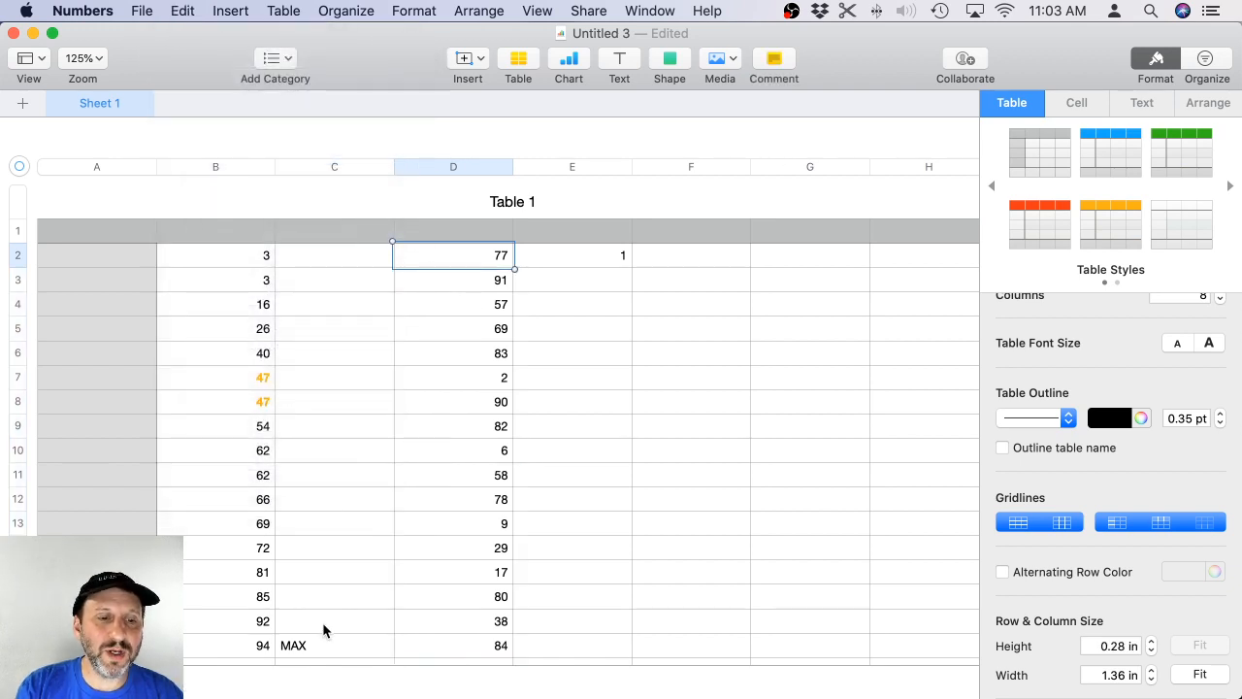
Add column D as a second argument of the MAX function in the C18 formula.
{"action": "scroll", "coordinate": [323, 622], "scroll_direction": "down", "scroll_amount": 5}
{"action": "double_click", "coordinate": [310, 502]}
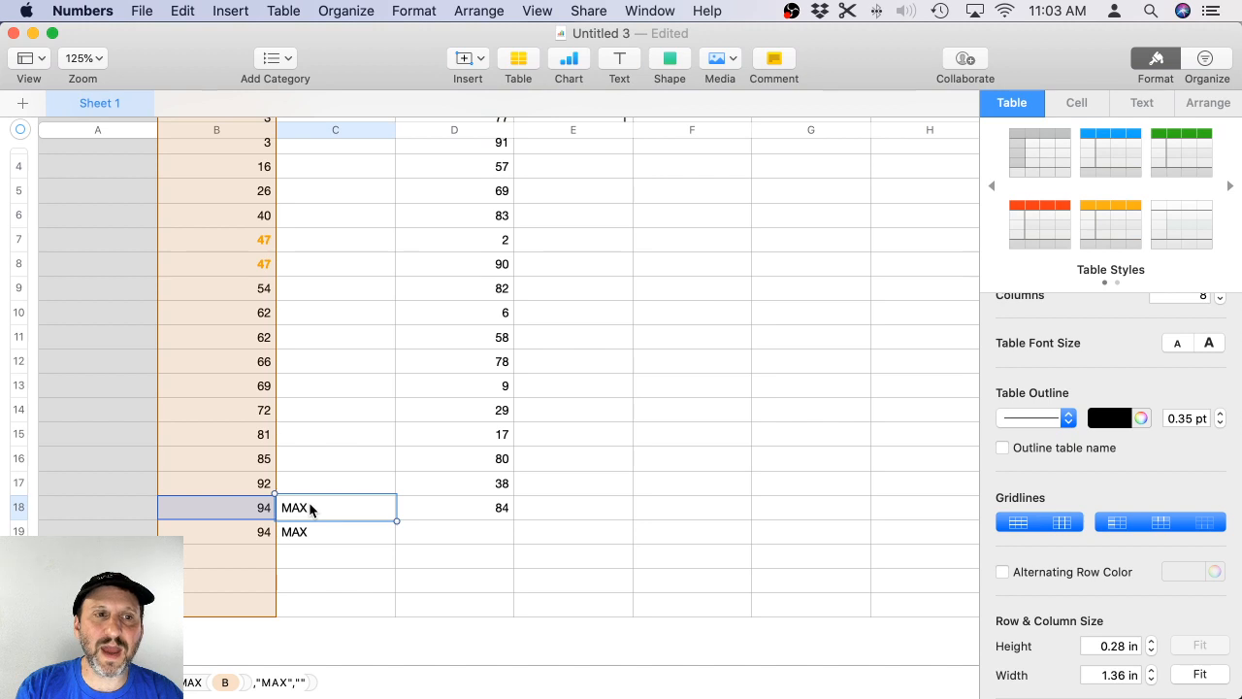
{"action": "double_click", "coordinate": [310, 504]}
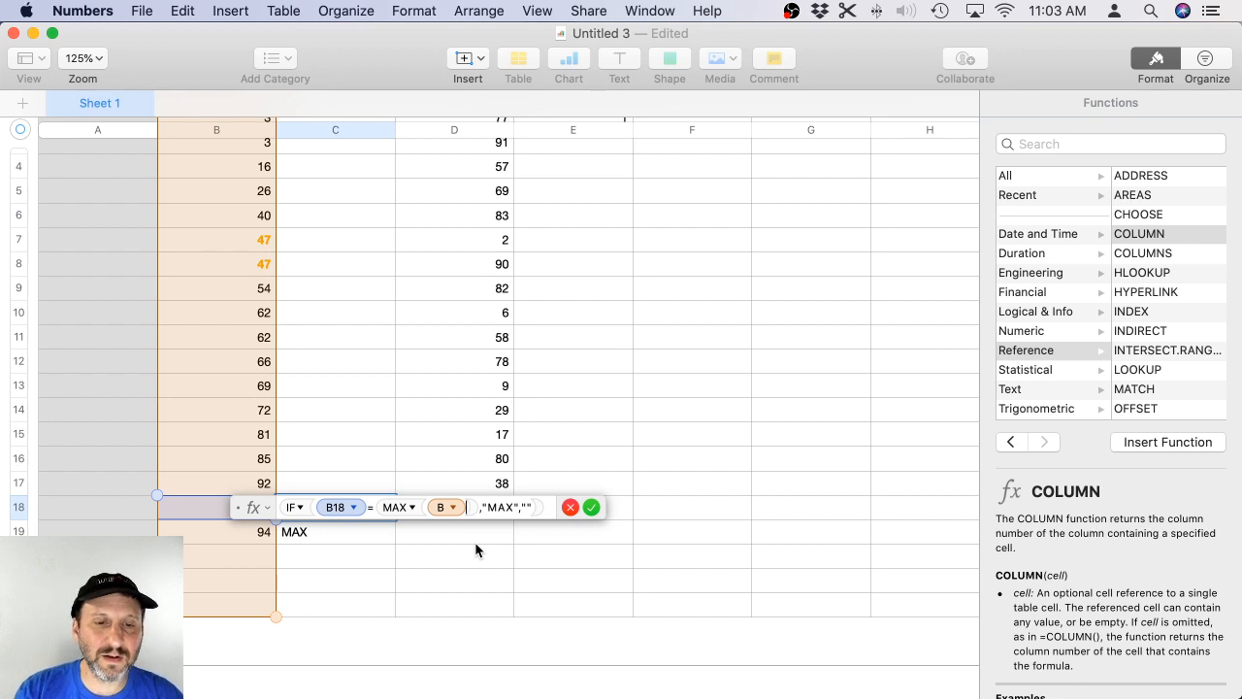
{"action": "type", "text": ","}
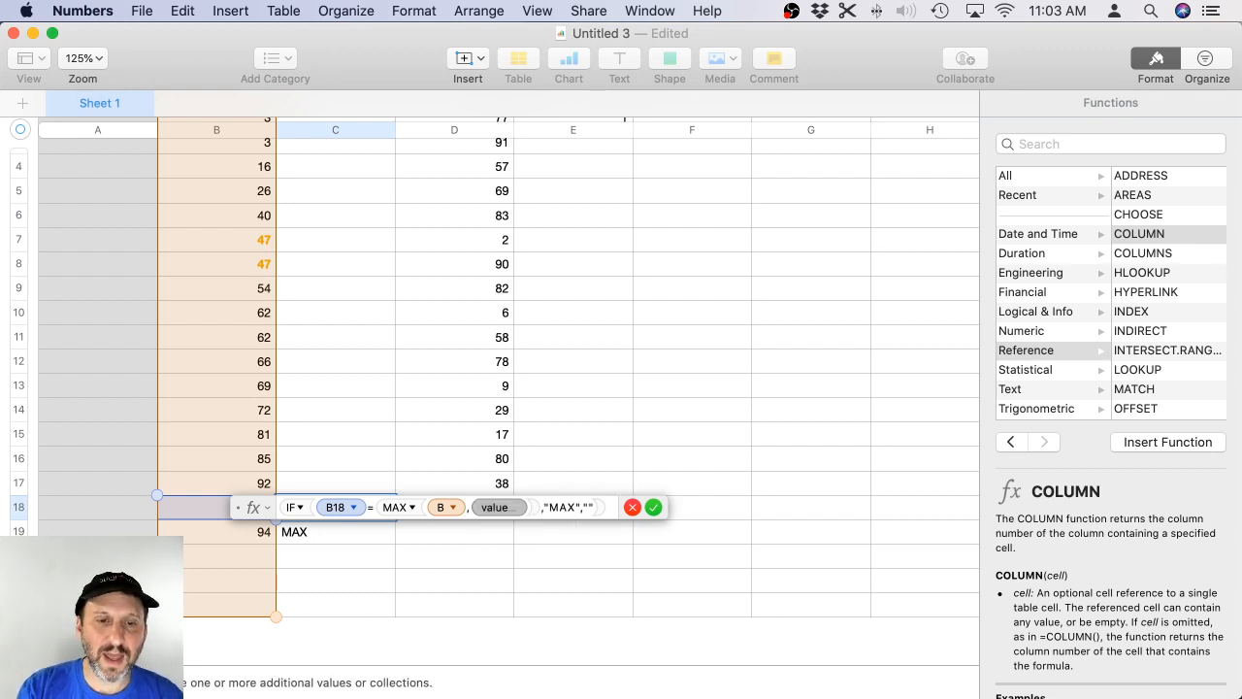
{"action": "left_click", "coordinate": [456, 129]}
{"action": "key", "text": "Return"}
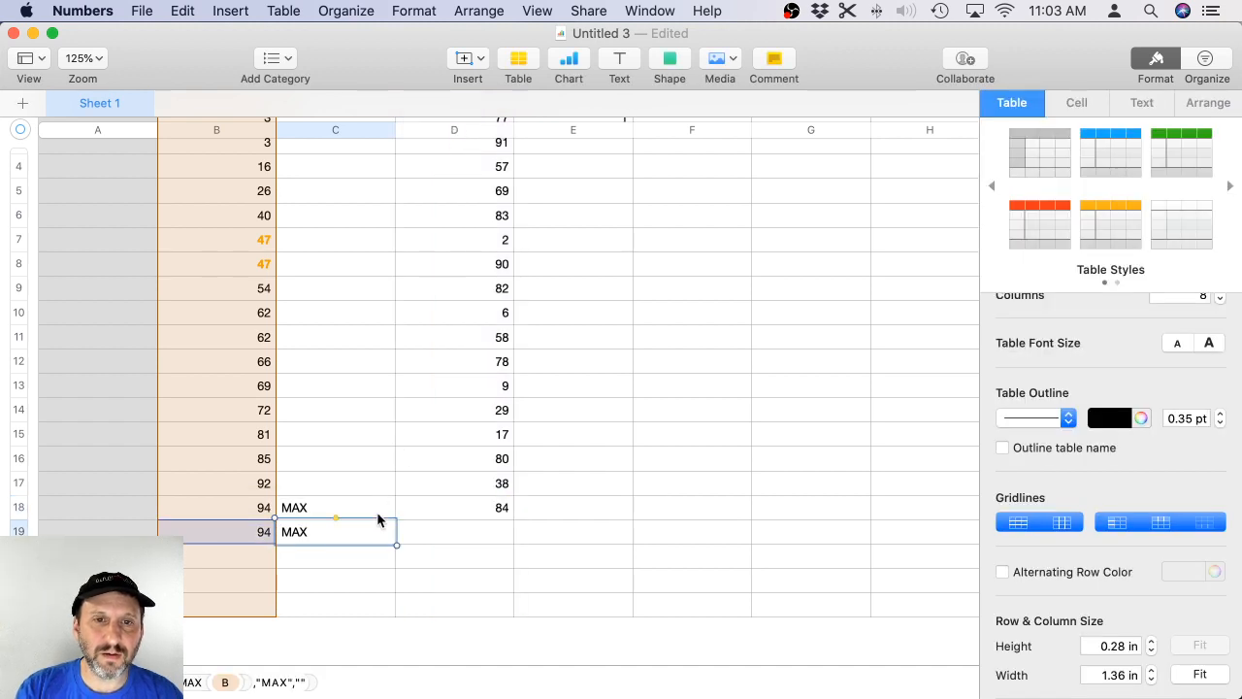
Set the value of cell D14 to 99.
{"action": "scroll", "coordinate": [377, 521], "scroll_direction": "up", "scroll_amount": 3}
{"action": "left_click", "coordinate": [477, 472]}
{"action": "type", "text": "99"}
{"action": "key", "text": "Return"}
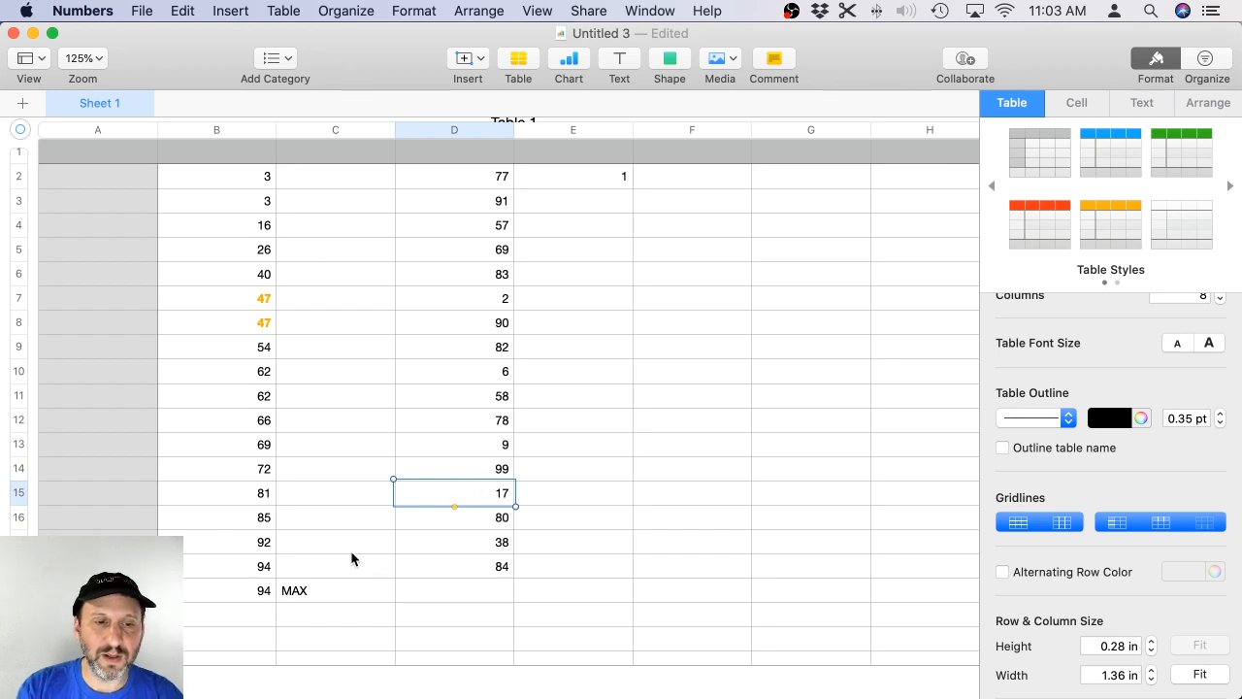
Copy the updated two-column MAX formula from C18 over cells C2 through C19.
{"action": "left_click", "coordinate": [320, 566]}
{"action": "left_click", "coordinate": [311, 589]}
{"action": "scroll", "coordinate": [319, 408], "scroll_direction": "up", "scroll_amount": 3}
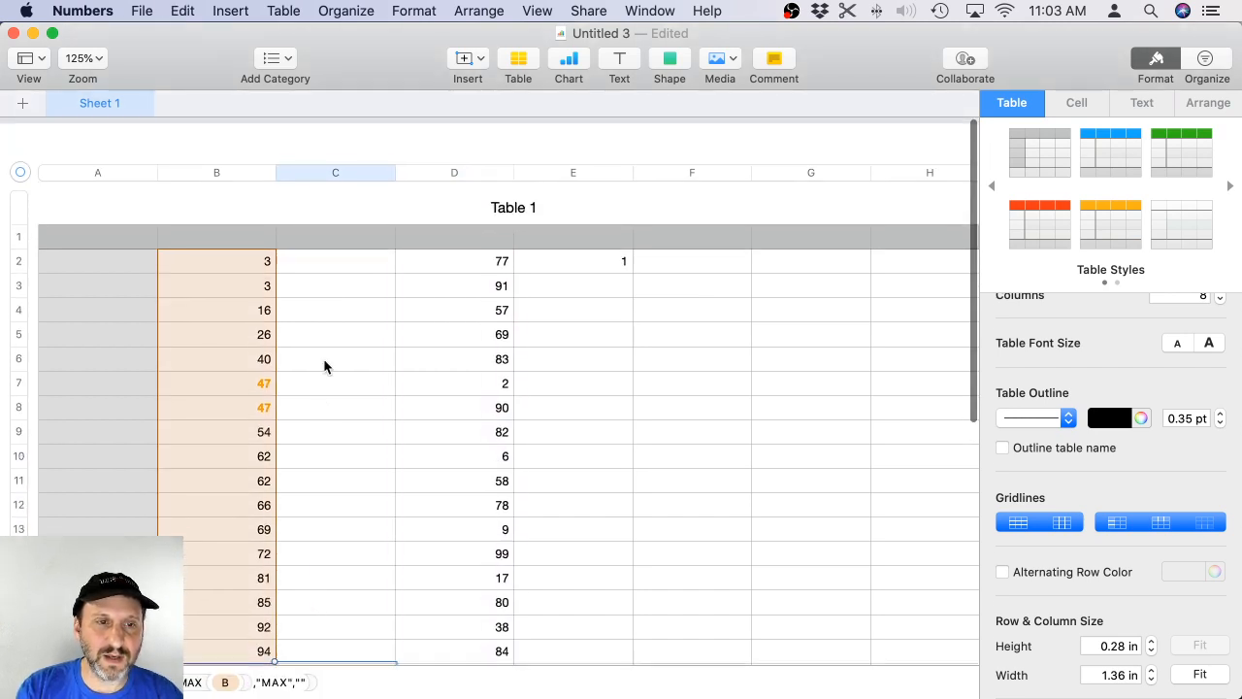
{"action": "left_click", "coordinate": [333, 259], "text": "shift"}
{"action": "key", "text": "super+c"}
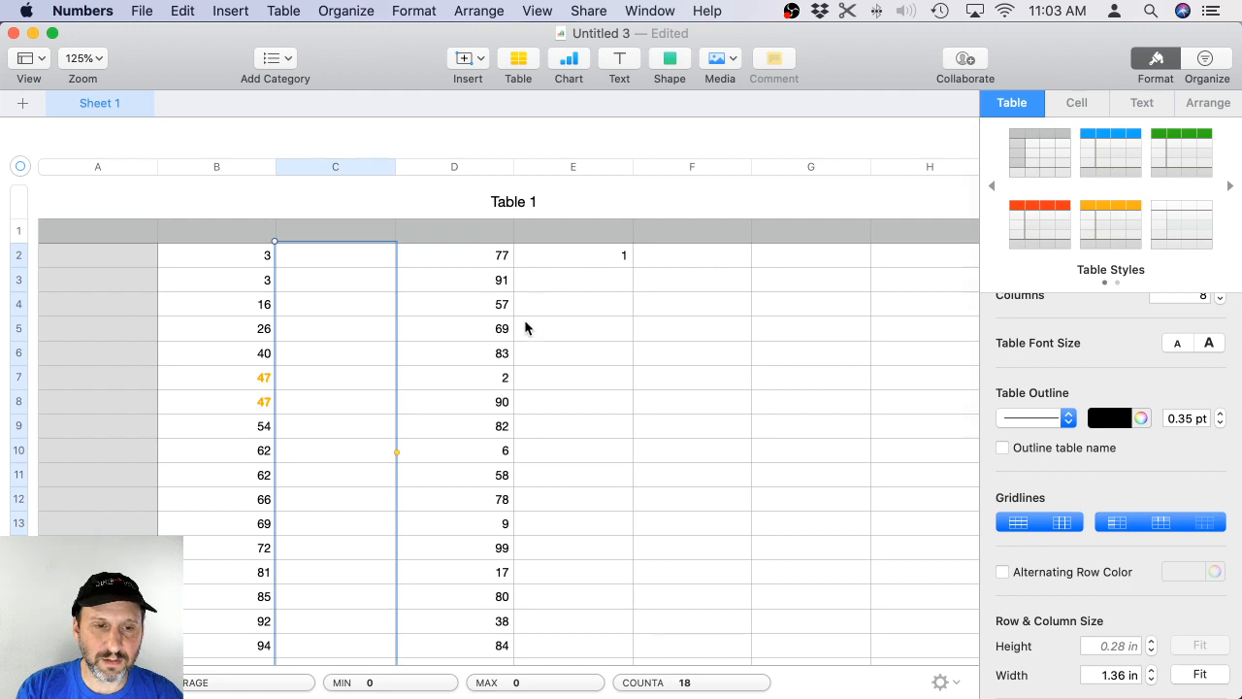
{"action": "scroll", "coordinate": [524, 328], "scroll_direction": "down", "scroll_amount": 5}
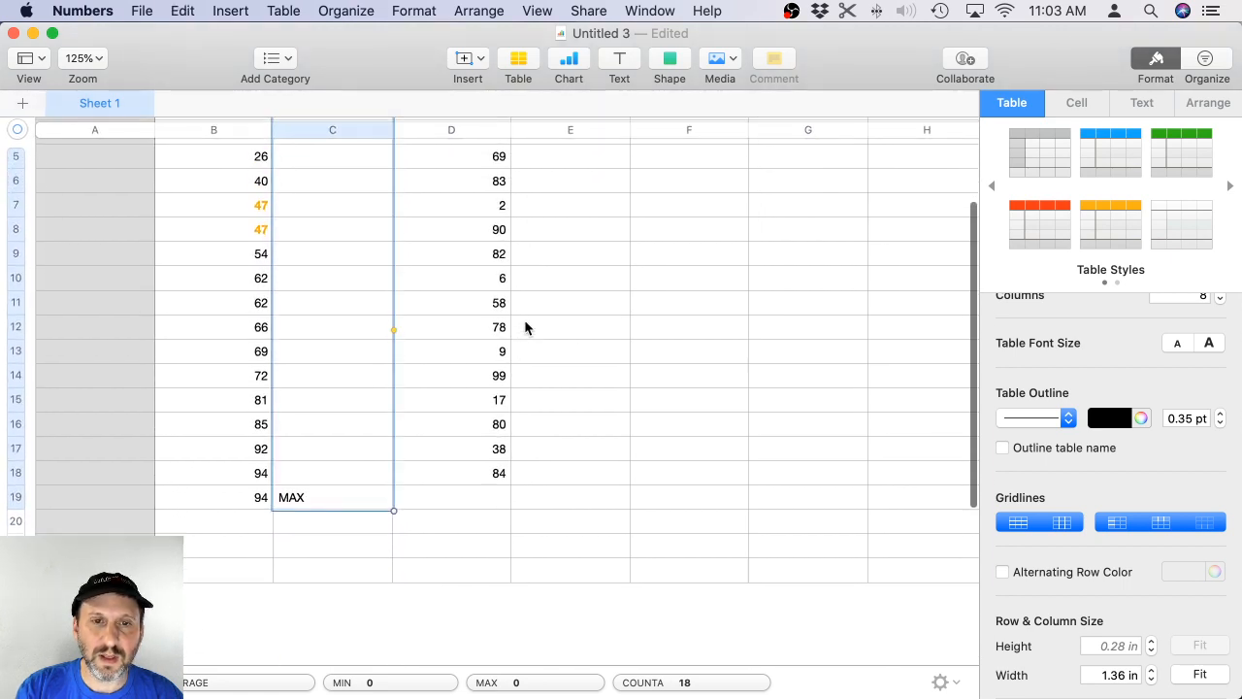
{"action": "left_click", "coordinate": [318, 497]}
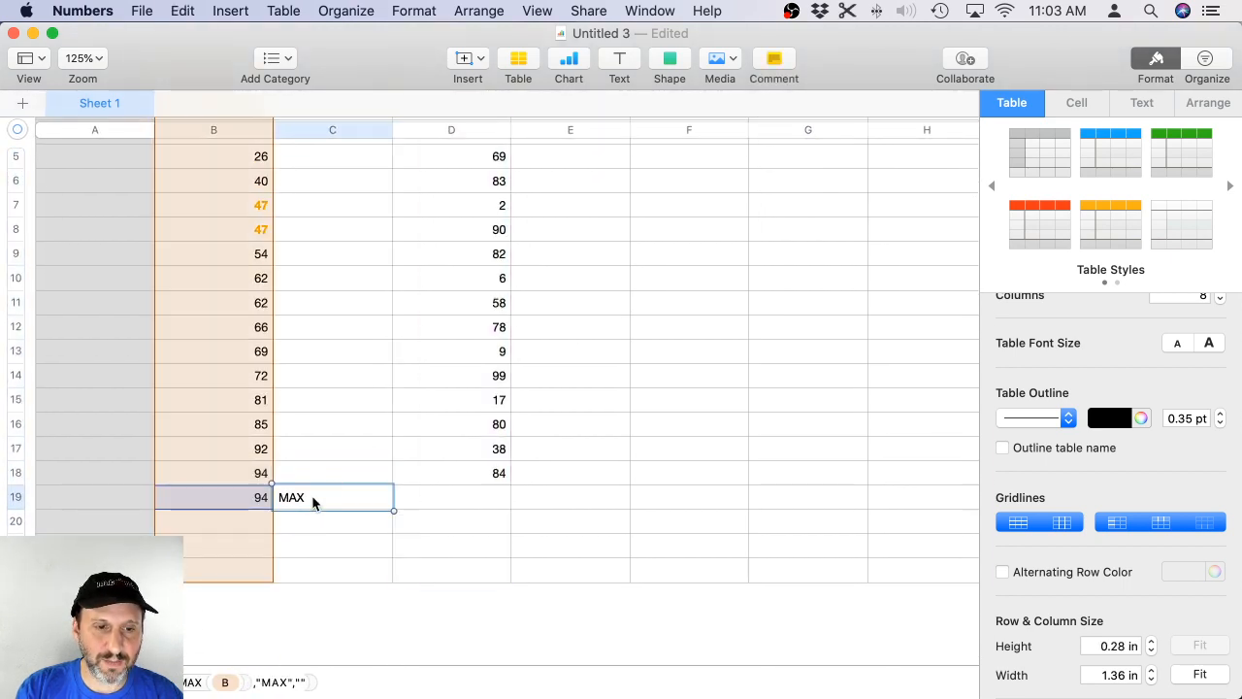
{"action": "scroll", "coordinate": [312, 500], "scroll_direction": "up", "scroll_amount": 5}
{"action": "left_click", "coordinate": [320, 262], "text": "shift"}
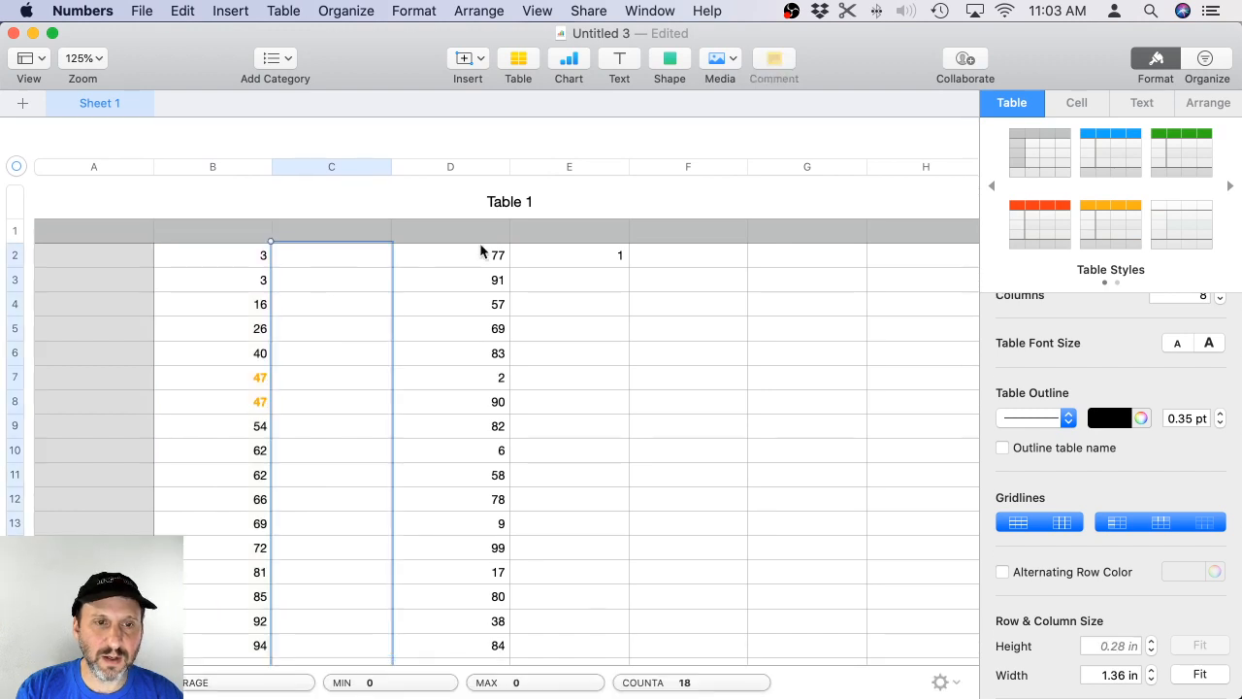
Paste the copied MAX formula into cells E2 through E22.
{"action": "left_click", "coordinate": [568, 262]}
{"action": "scroll", "coordinate": [568, 379], "scroll_direction": "down", "scroll_amount": 5}
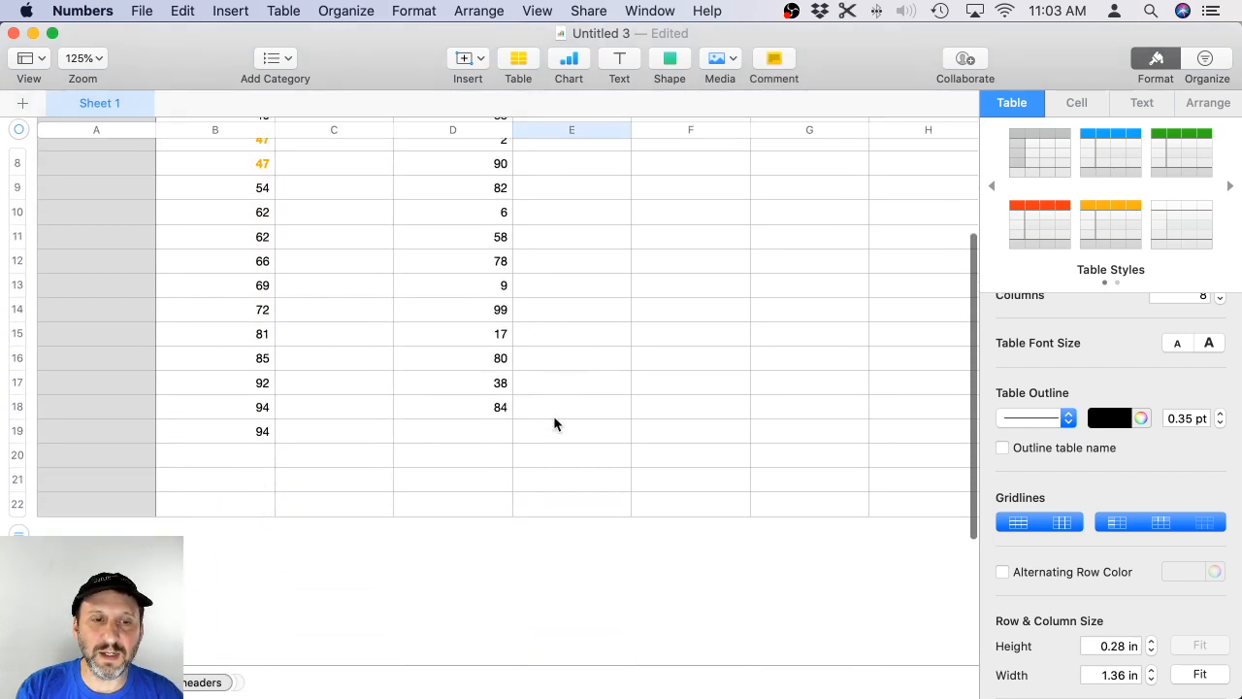
{"action": "left_click", "coordinate": [555, 497], "text": "shift"}
{"action": "key", "text": "super+v"}
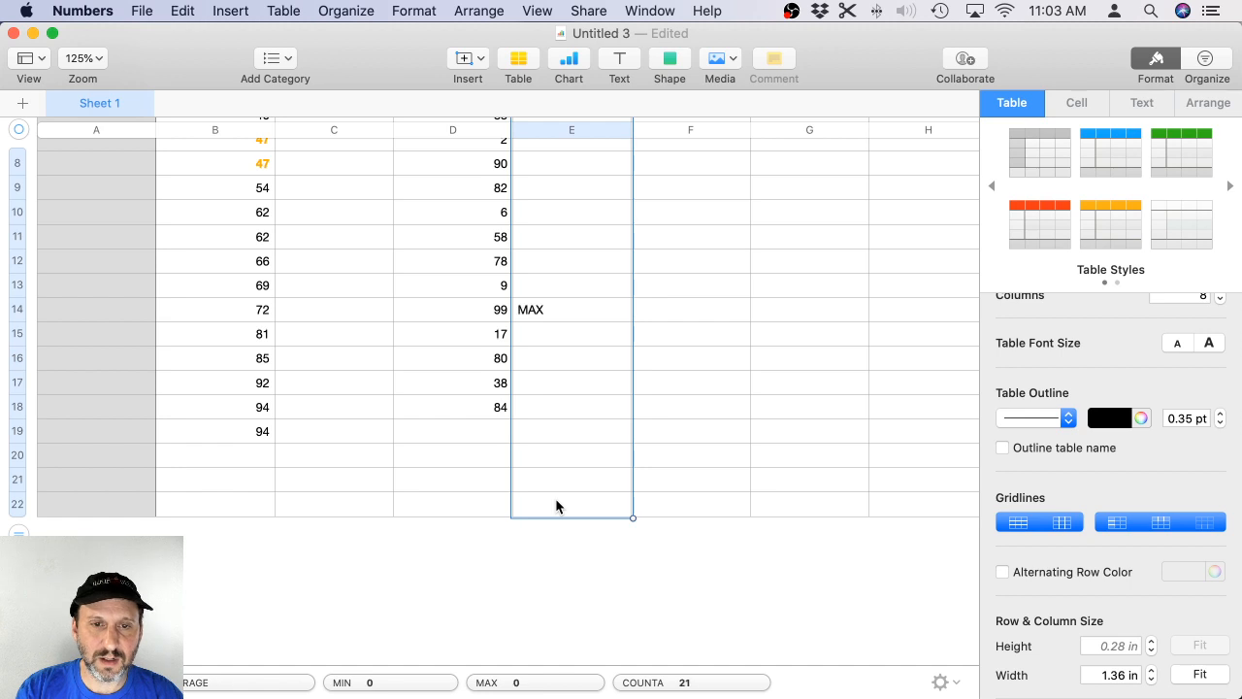
Narrow column C to about 0.41 in and column E to about 0.42 in.
{"action": "scroll", "coordinate": [554, 499], "scroll_direction": "up", "scroll_amount": 2}
{"action": "scroll", "coordinate": [554, 515], "scroll_direction": "up", "scroll_amount": 4}
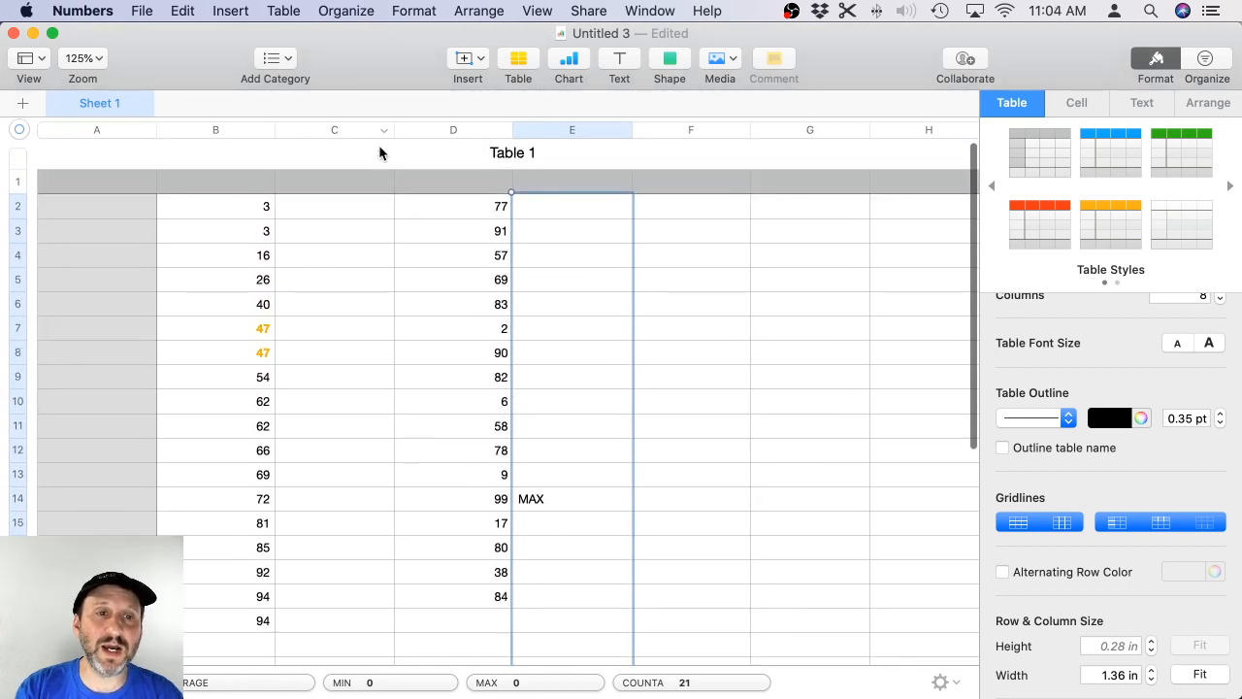
{"action": "left_click_drag", "start_coordinate": [394, 129], "coordinate": [310, 129]}
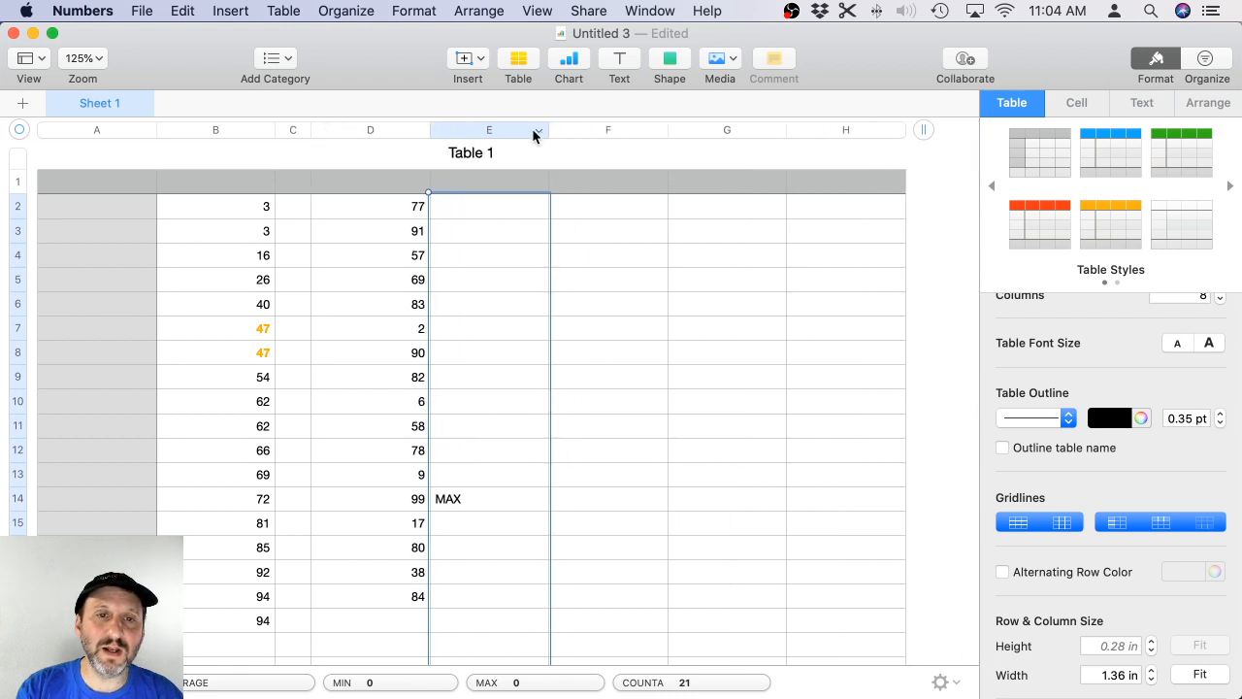
{"action": "left_click", "coordinate": [543, 131]}
{"action": "scroll", "coordinate": [494, 133], "scroll_direction": "up", "scroll_amount": 2}
{"action": "left_click_drag", "start_coordinate": [548, 154], "coordinate": [470, 154]}
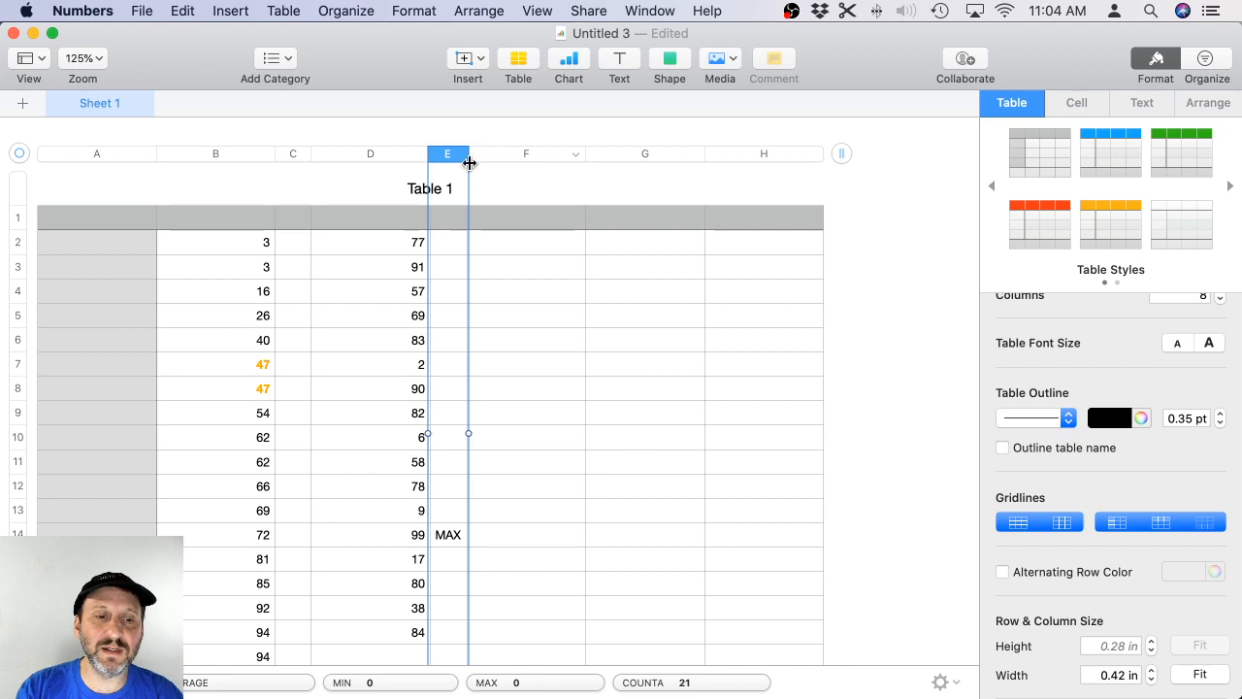
Set the value of cell B9 to 109.
{"action": "left_click", "coordinate": [406, 537]}
{"action": "left_click", "coordinate": [260, 415]}
{"action": "type", "text": "109"}
{"action": "key", "text": "Return"}
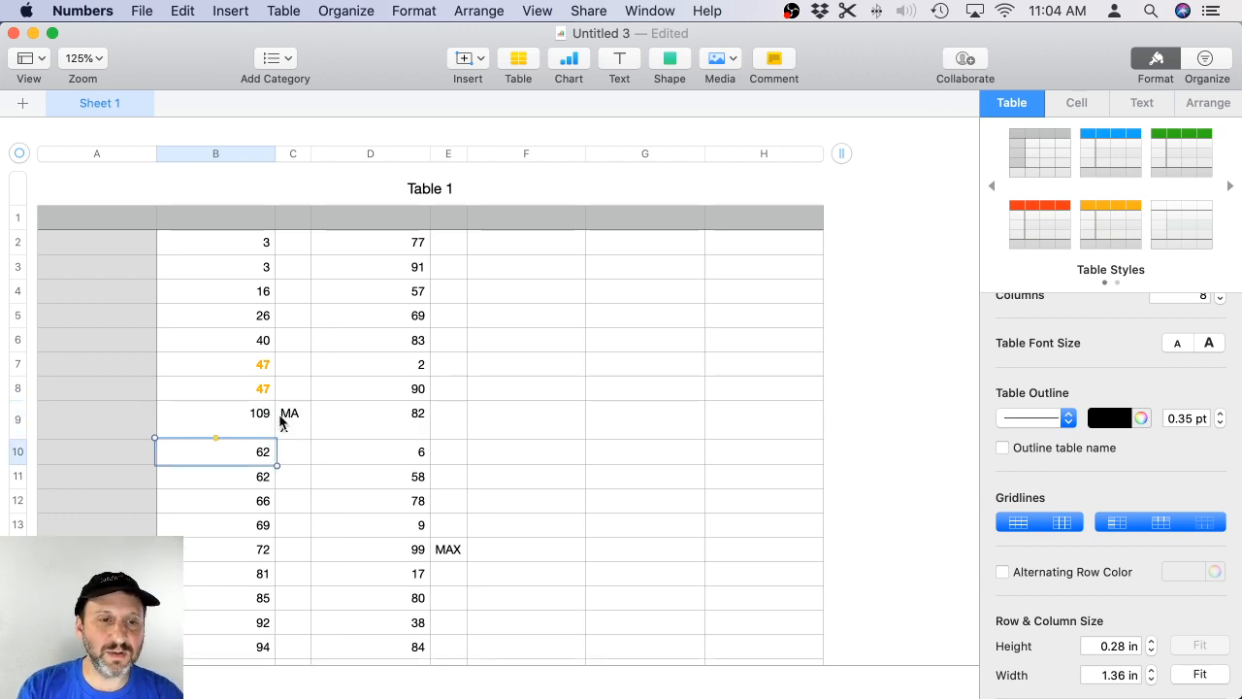
Examine the column references in the MAX formulas of cells C9 and E14.
{"action": "double_click", "coordinate": [283, 423]}
{"action": "double_click", "coordinate": [283, 423]}
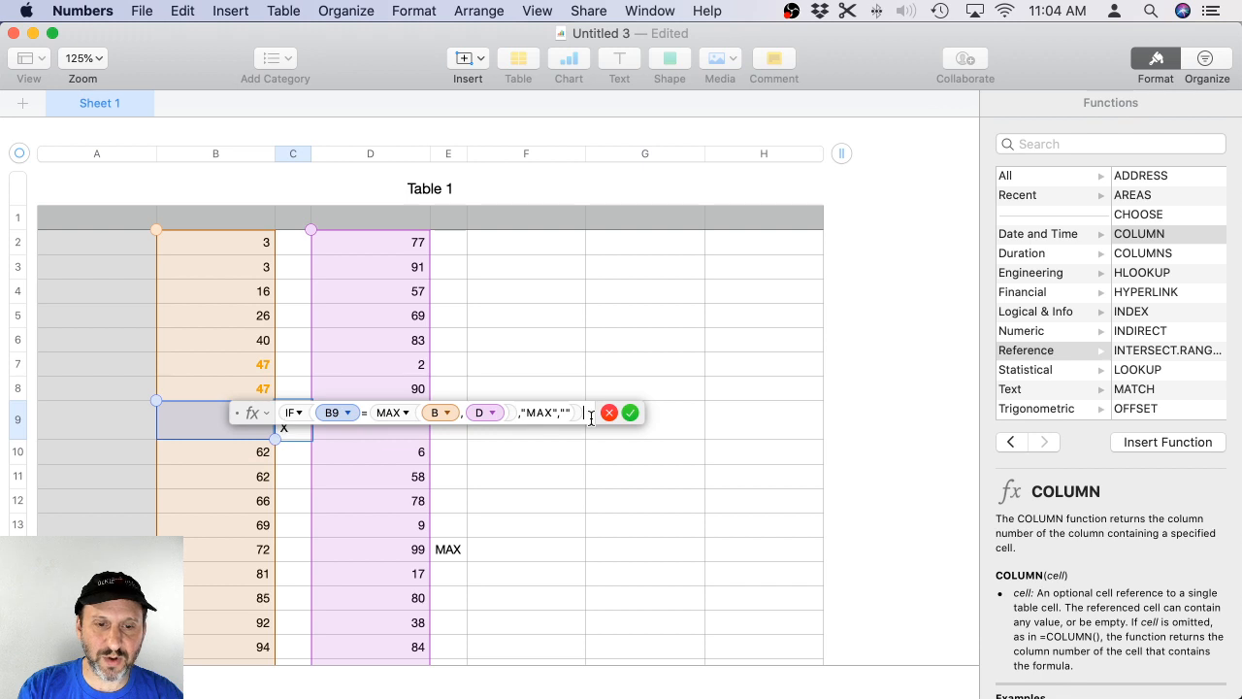
{"action": "left_click", "coordinate": [630, 413]}
{"action": "left_click", "coordinate": [445, 550]}
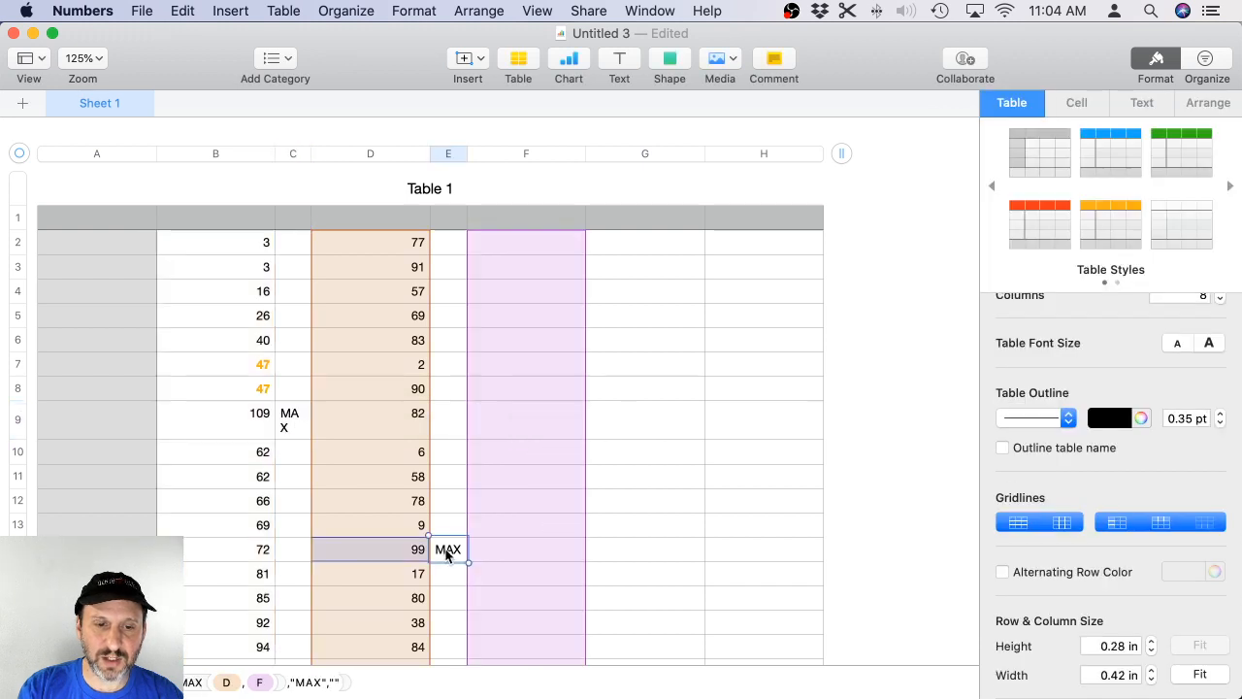
{"action": "left_click", "coordinate": [447, 551]}
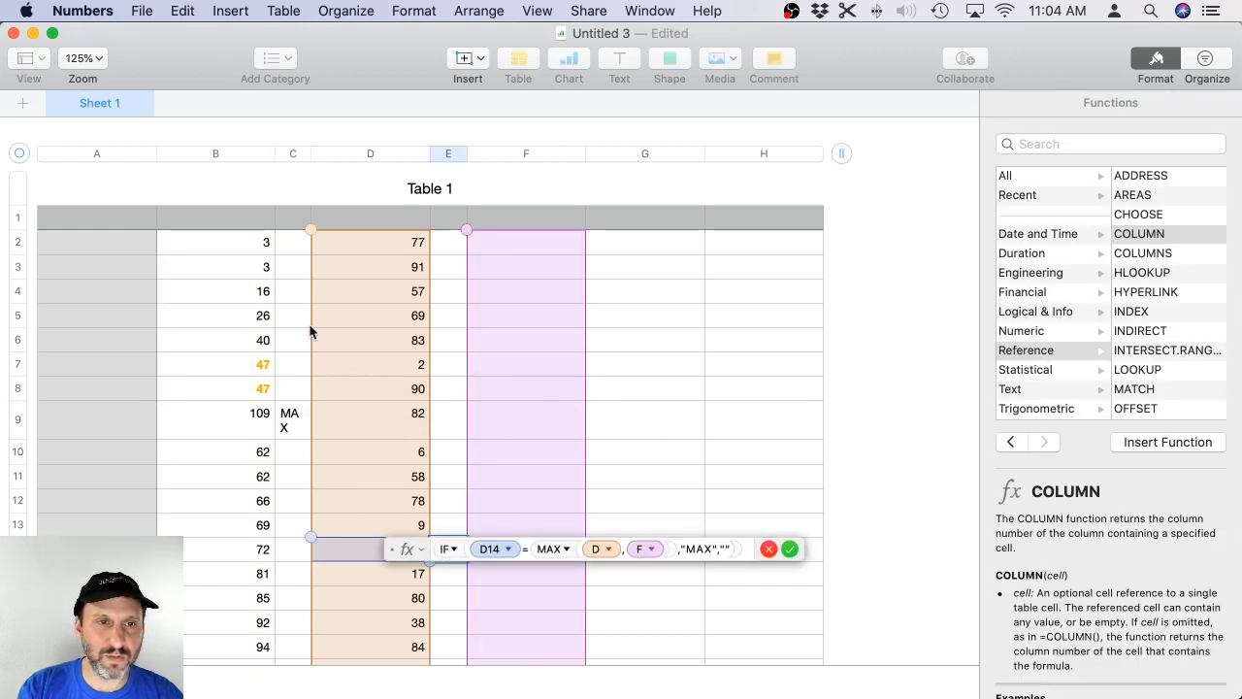
{"action": "left_click", "coordinate": [768, 550]}
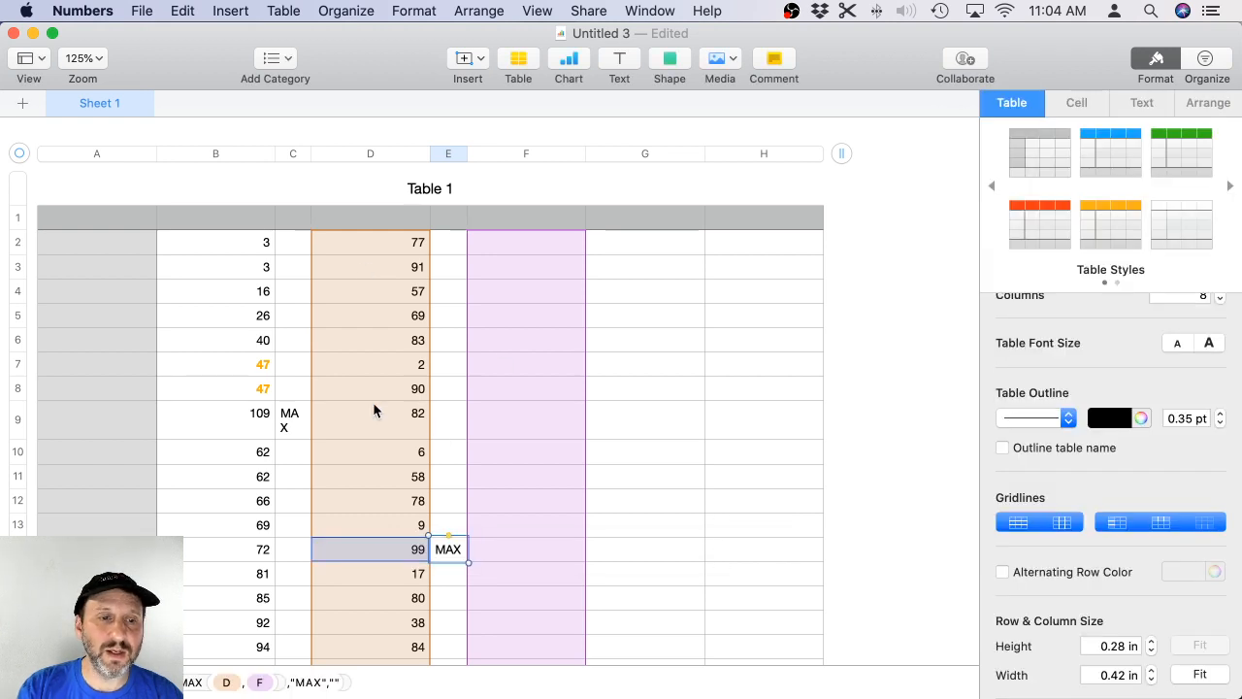
{"action": "left_click", "coordinate": [294, 417]}
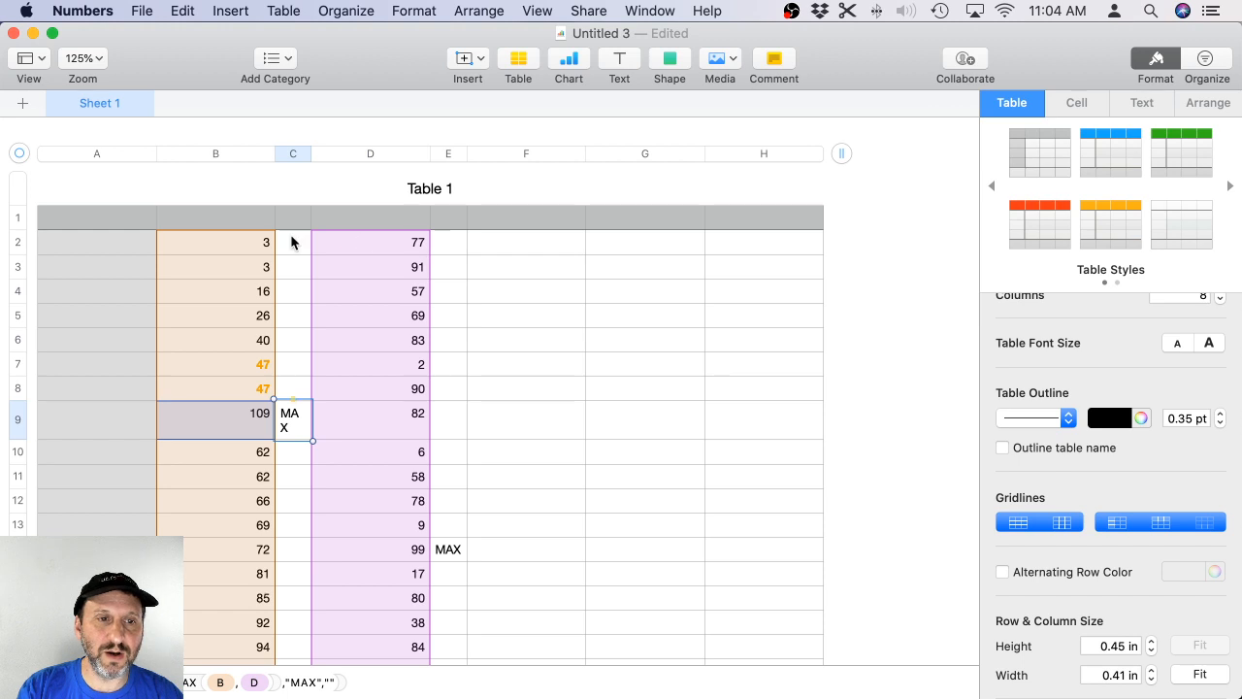
Preserve the column B and column D references inside the MAX function of the C2 formula.
{"action": "scroll", "coordinate": [288, 225], "scroll_direction": "up", "scroll_amount": 1}
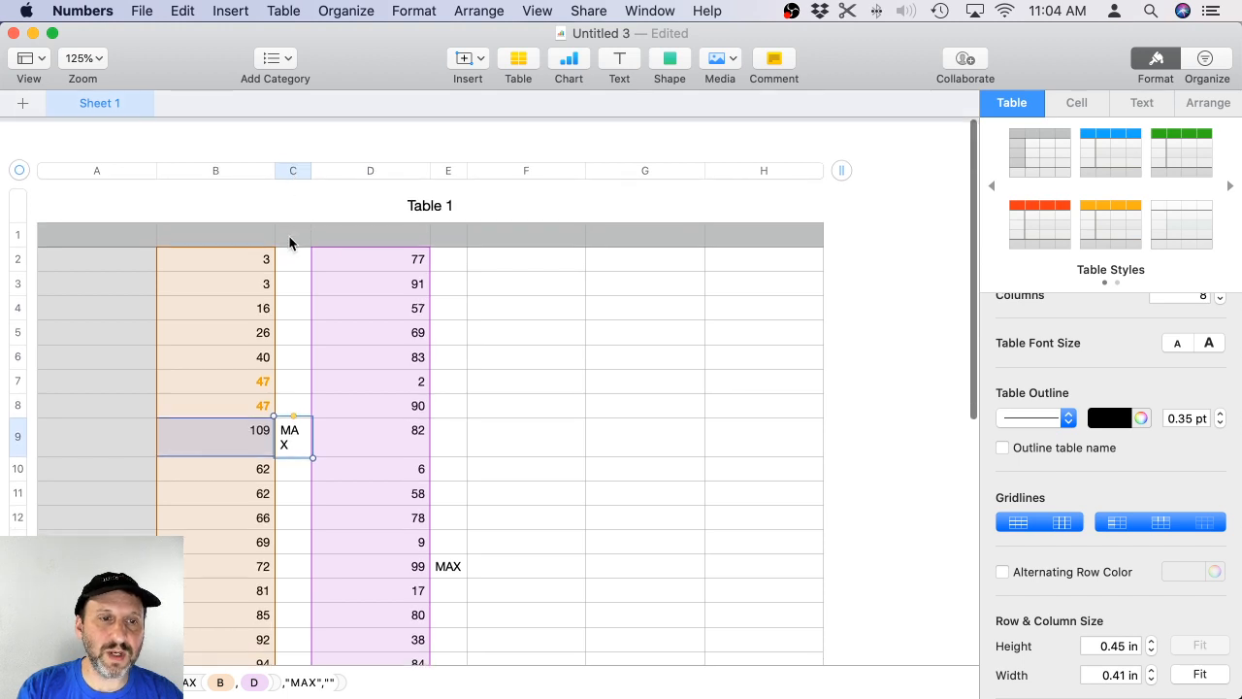
{"action": "double_click", "coordinate": [285, 262]}
{"action": "left_click", "coordinate": [446, 254]}
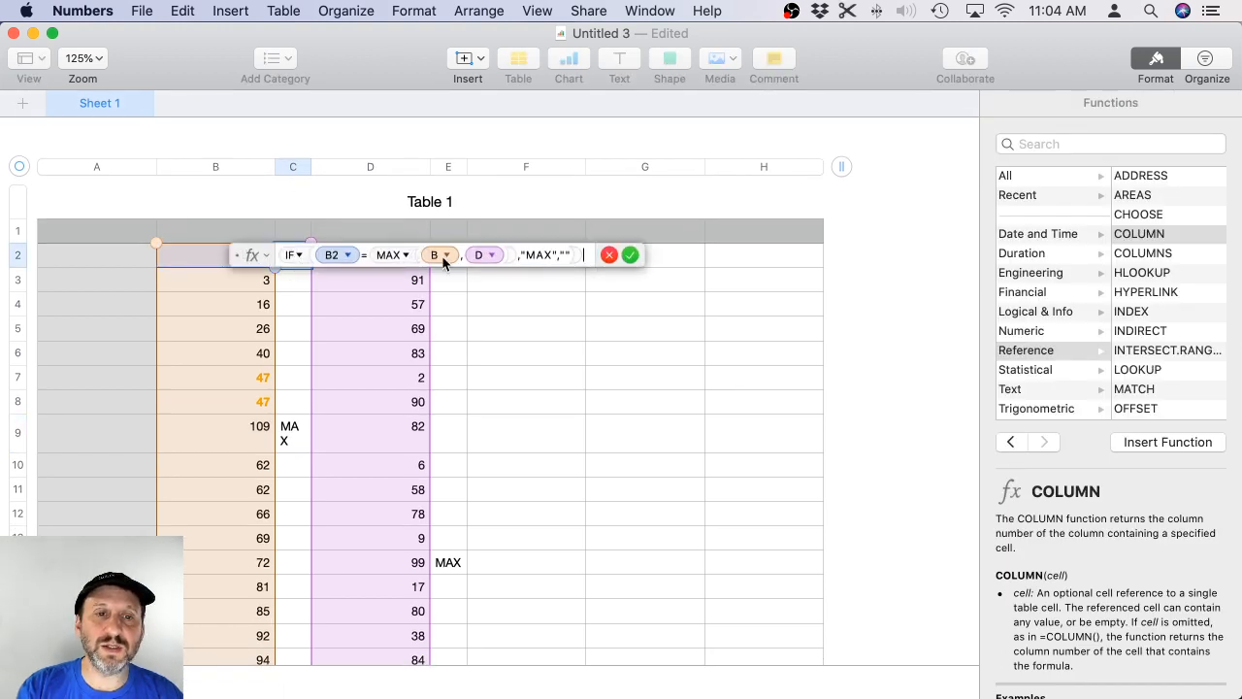
{"action": "left_click", "coordinate": [403, 298]}
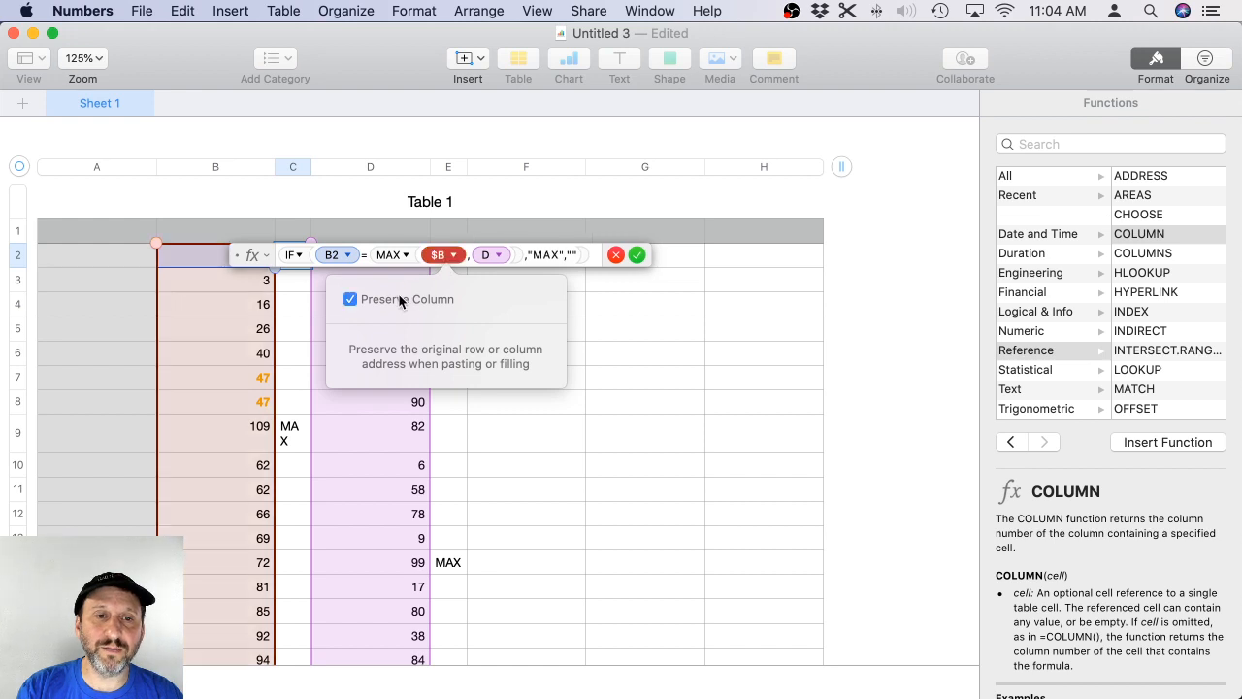
{"action": "left_click", "coordinate": [497, 256]}
{"action": "left_click", "coordinate": [452, 300]}
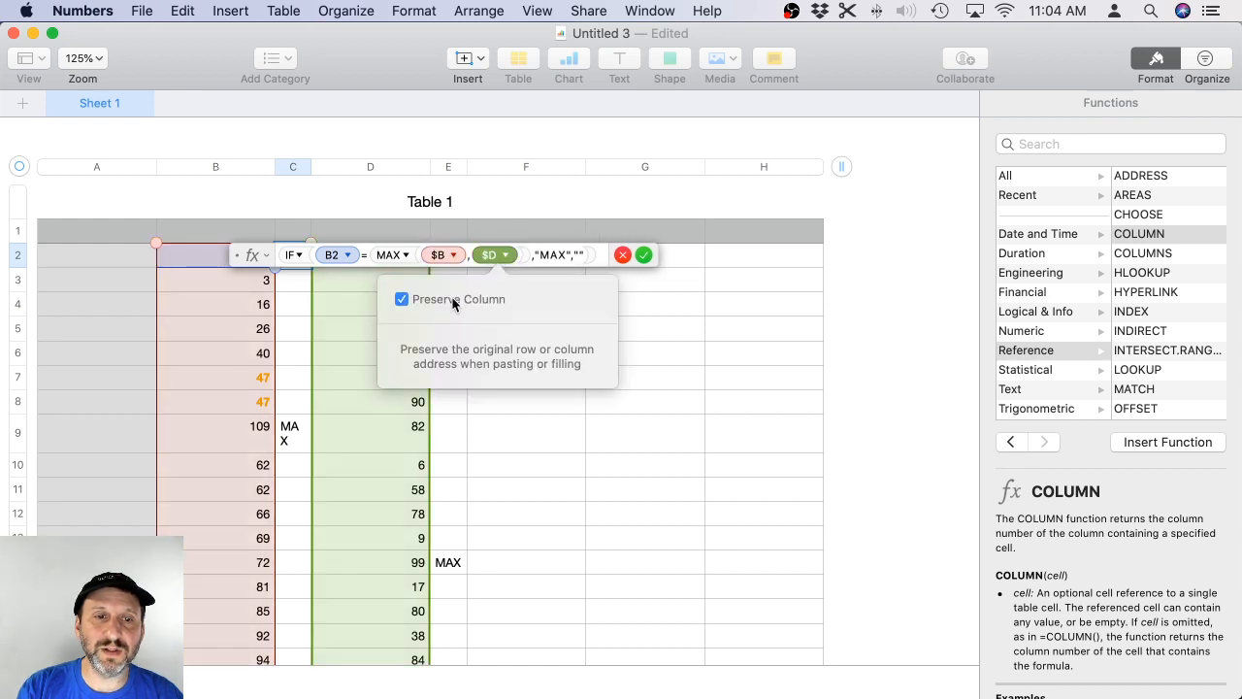
{"action": "left_click", "coordinate": [643, 254]}
{"action": "left_click", "coordinate": [643, 254]}
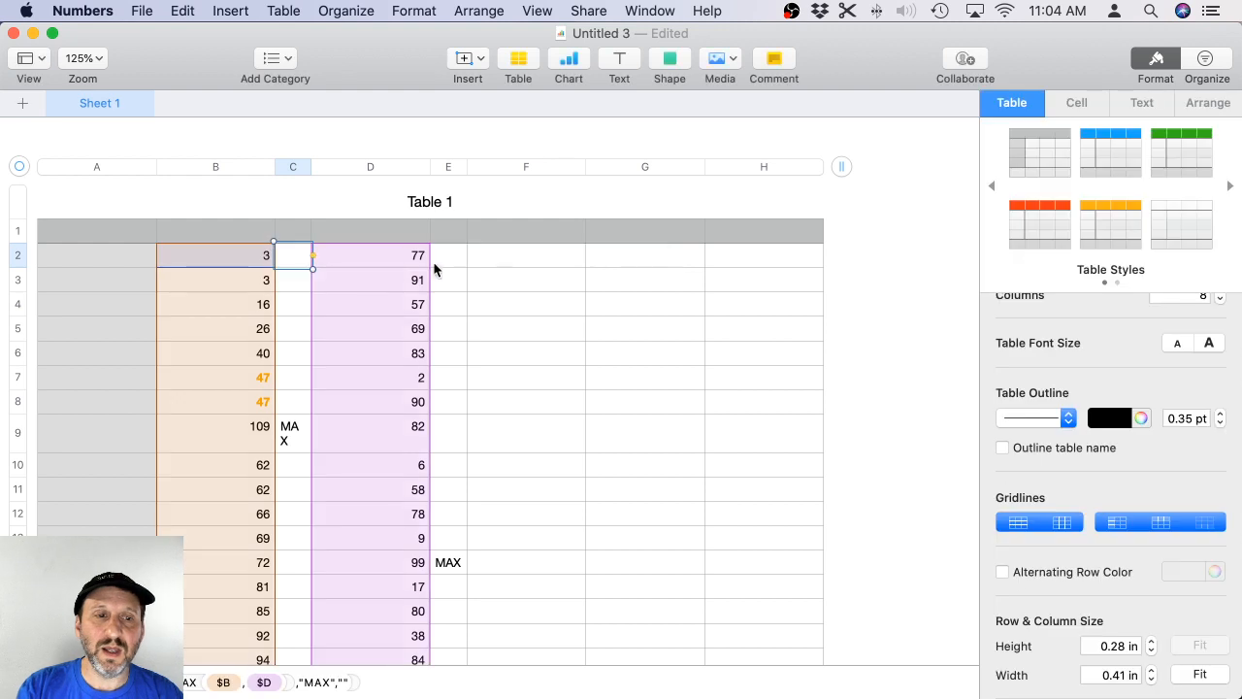
Copy the column C formulas onto column E.
{"action": "left_click", "coordinate": [293, 167]}
{"action": "key", "text": "super+c"}
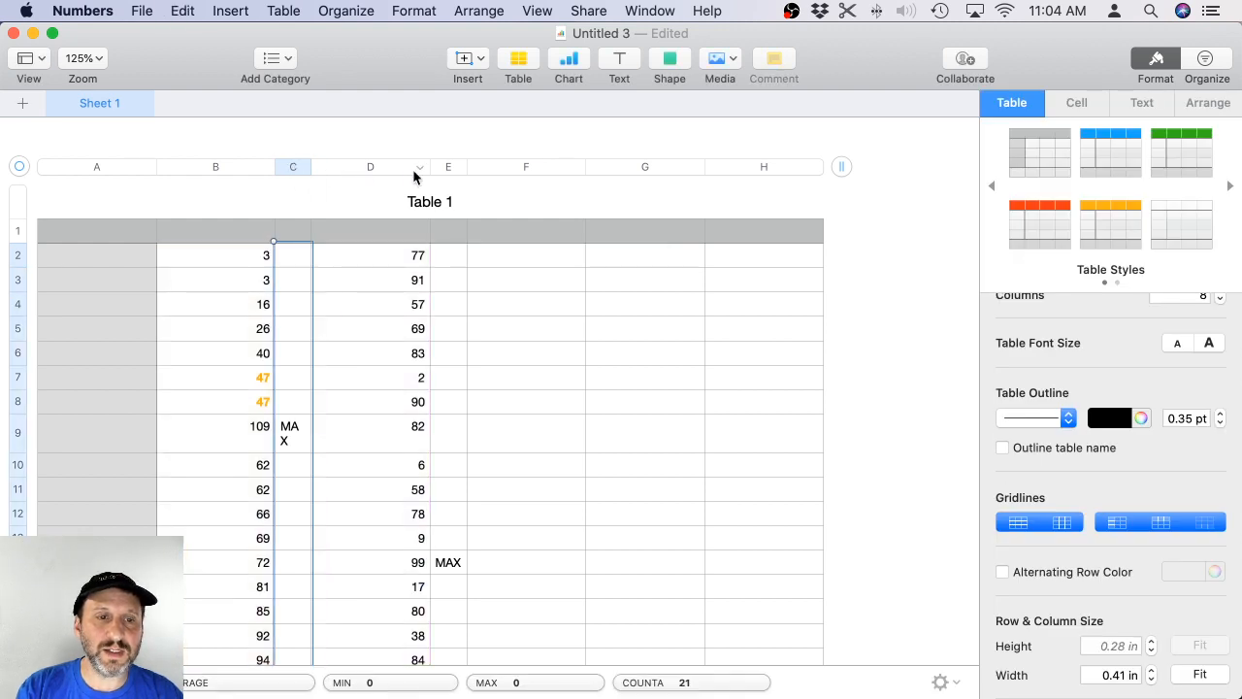
{"action": "left_click", "coordinate": [451, 167]}
{"action": "key", "text": "super+v"}
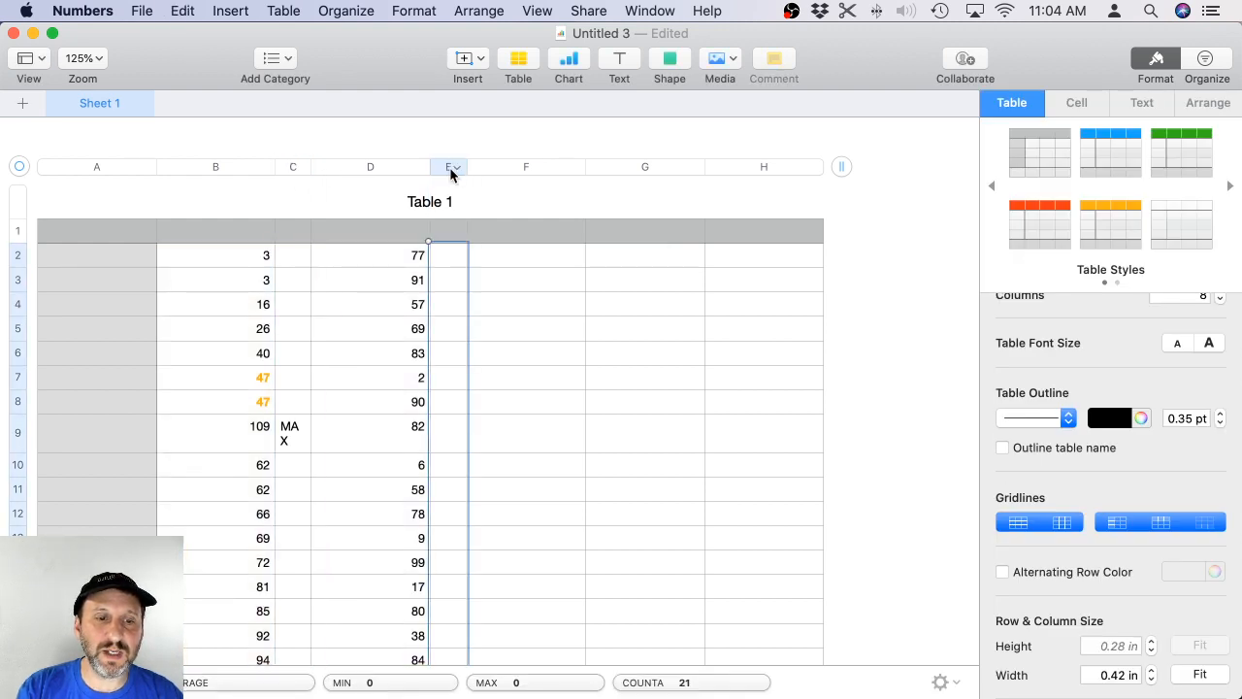
Set the value of cell D12 to 110 and readjust the width of column C.
{"action": "scroll", "coordinate": [407, 184], "scroll_direction": "down", "scroll_amount": 1}
{"action": "left_click_drag", "start_coordinate": [307, 139], "coordinate": [314, 139]}
{"action": "left_click", "coordinate": [409, 470]}
{"action": "type", "text": "110"}
{"action": "key", "text": "Return"}
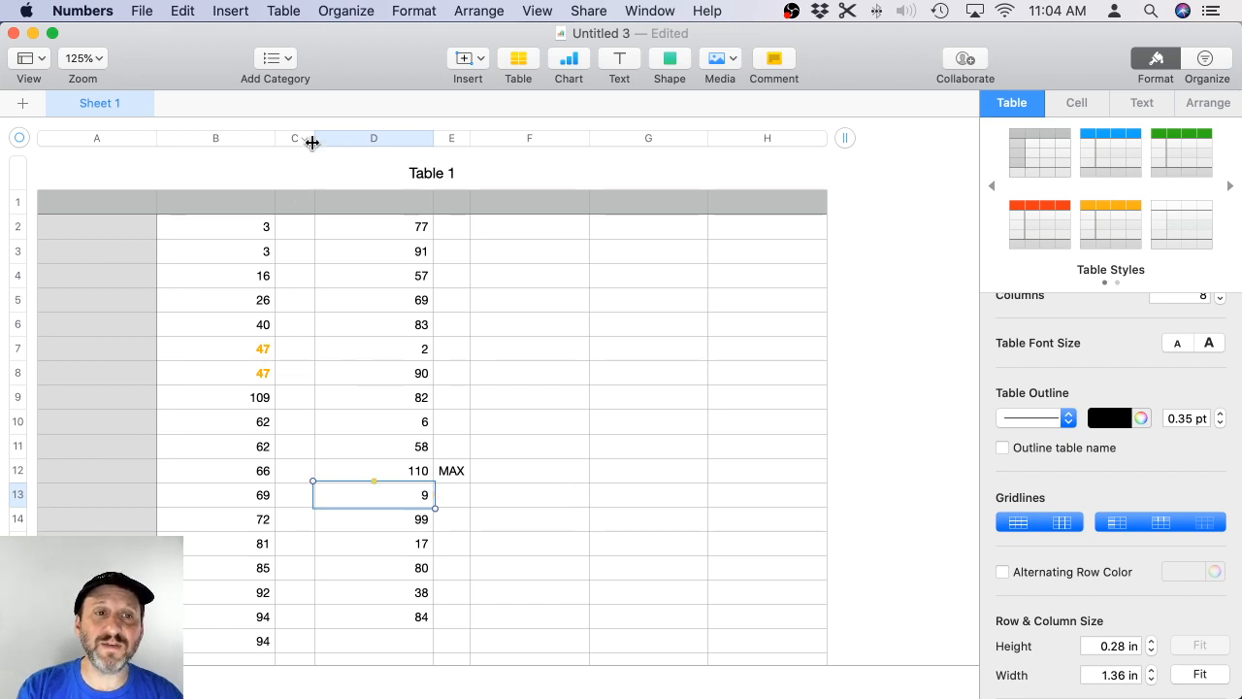
{"action": "left_click_drag", "start_coordinate": [314, 139], "coordinate": [310, 138]}
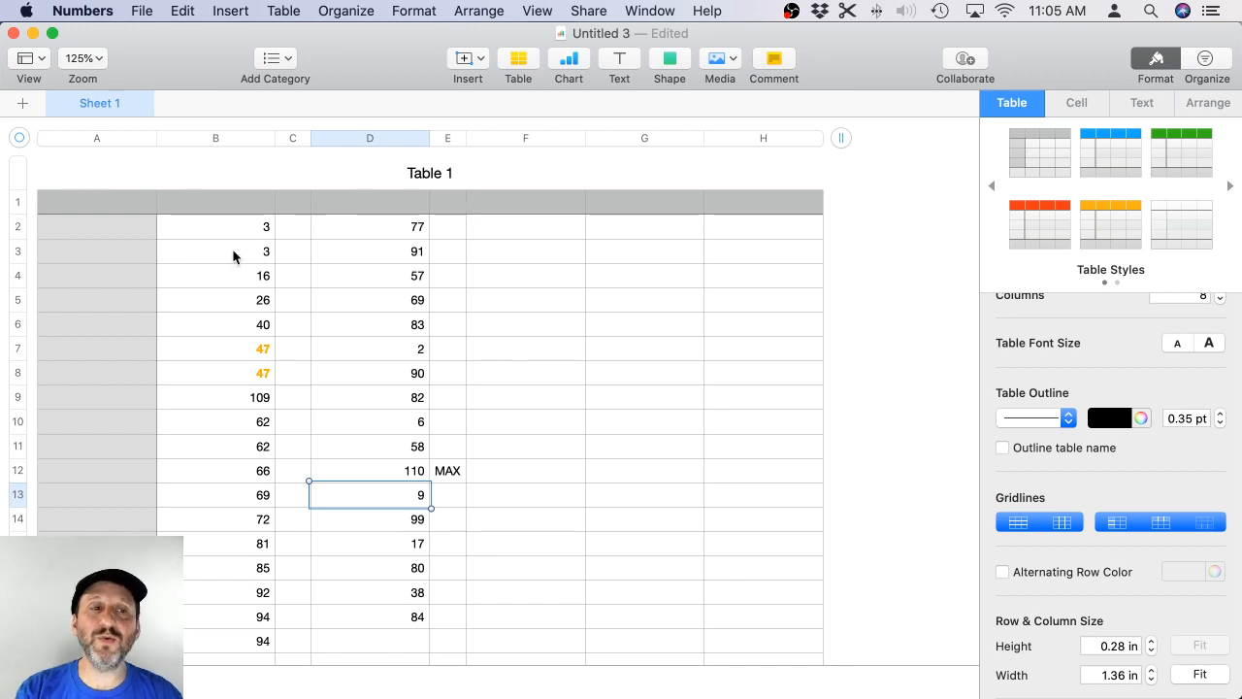
Enter the header Expense in cell A1.
{"action": "left_click", "coordinate": [18, 229]}
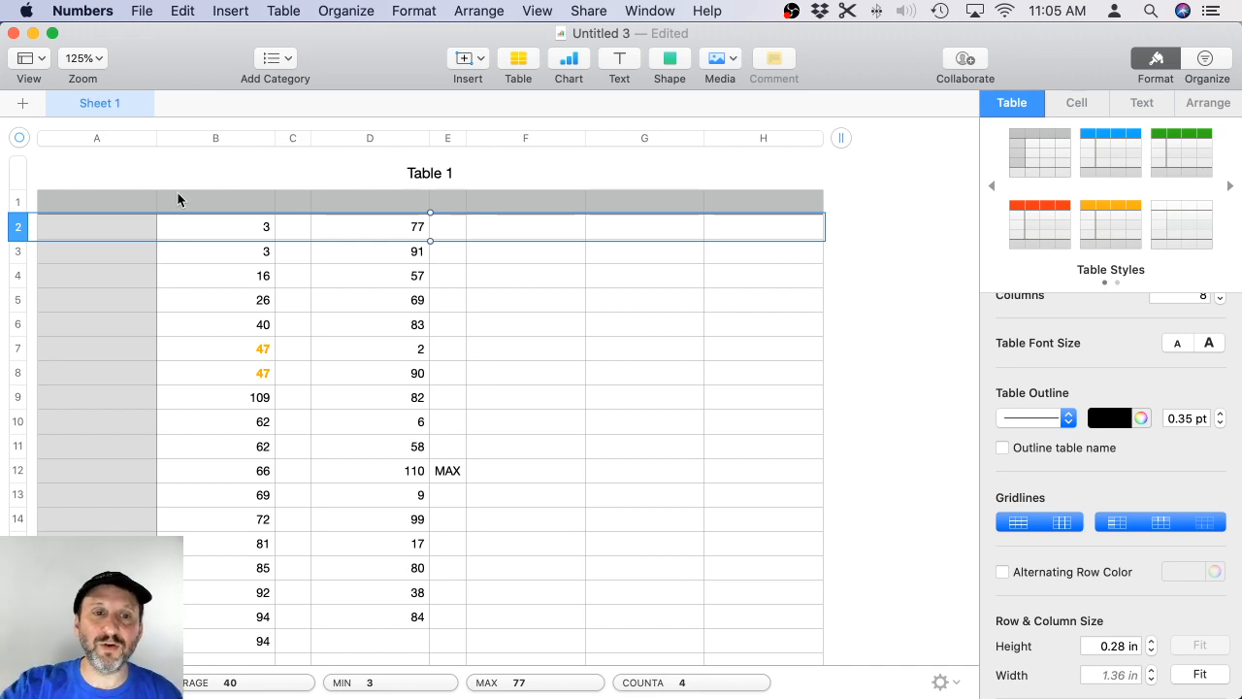
{"action": "left_click", "coordinate": [215, 143]}
{"action": "left_click", "coordinate": [233, 208]}
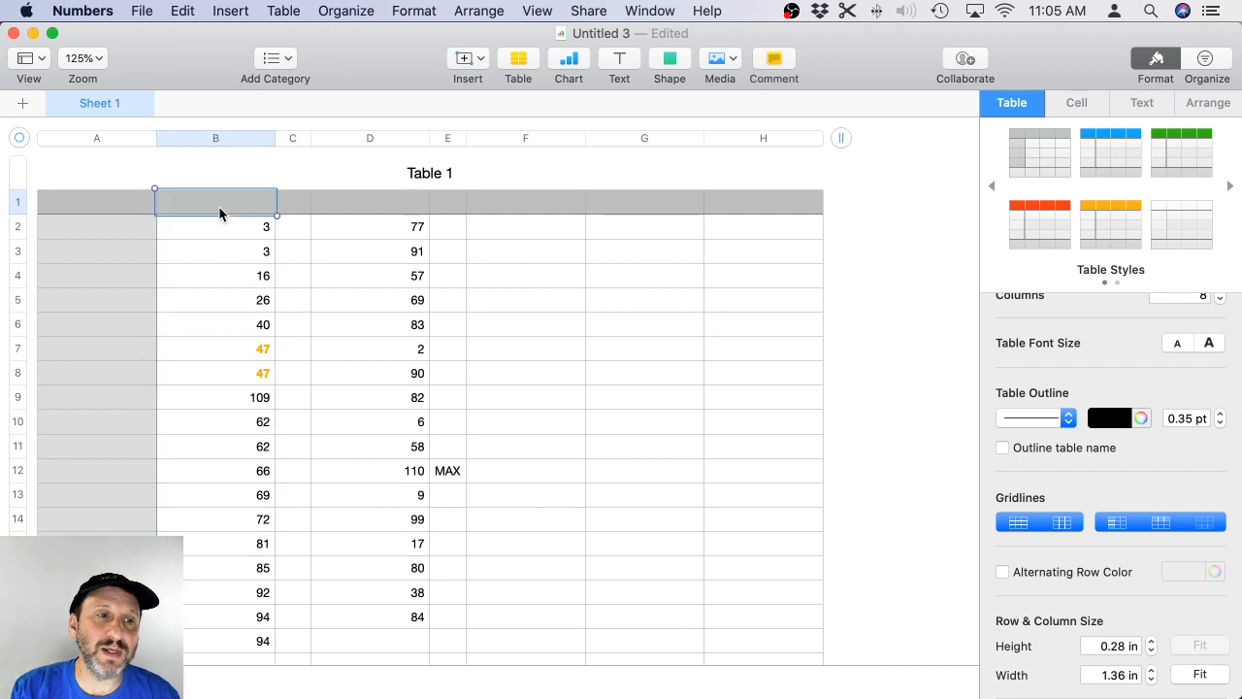
{"action": "left_click", "coordinate": [103, 197]}
{"action": "type", "text": "Expense"}
{"action": "key", "text": "Tab"}
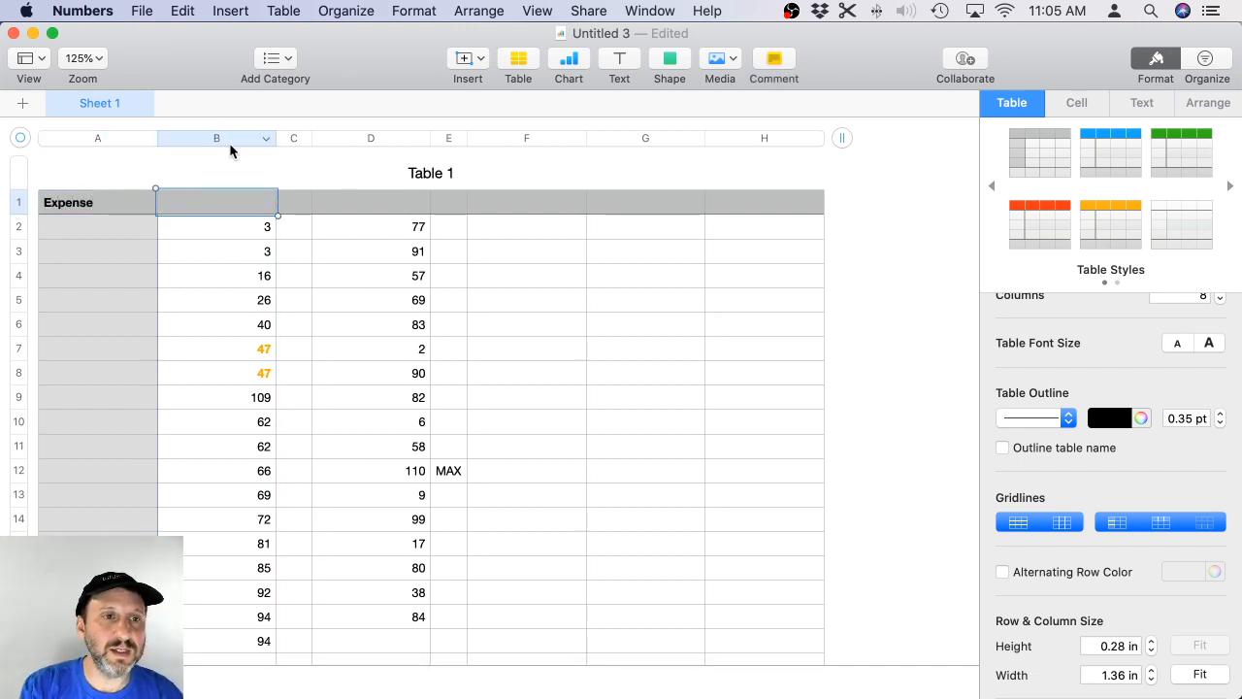
Enter the headers Travel in cell B1 and Office in cell D1.
{"action": "type", "text": "Travel"}
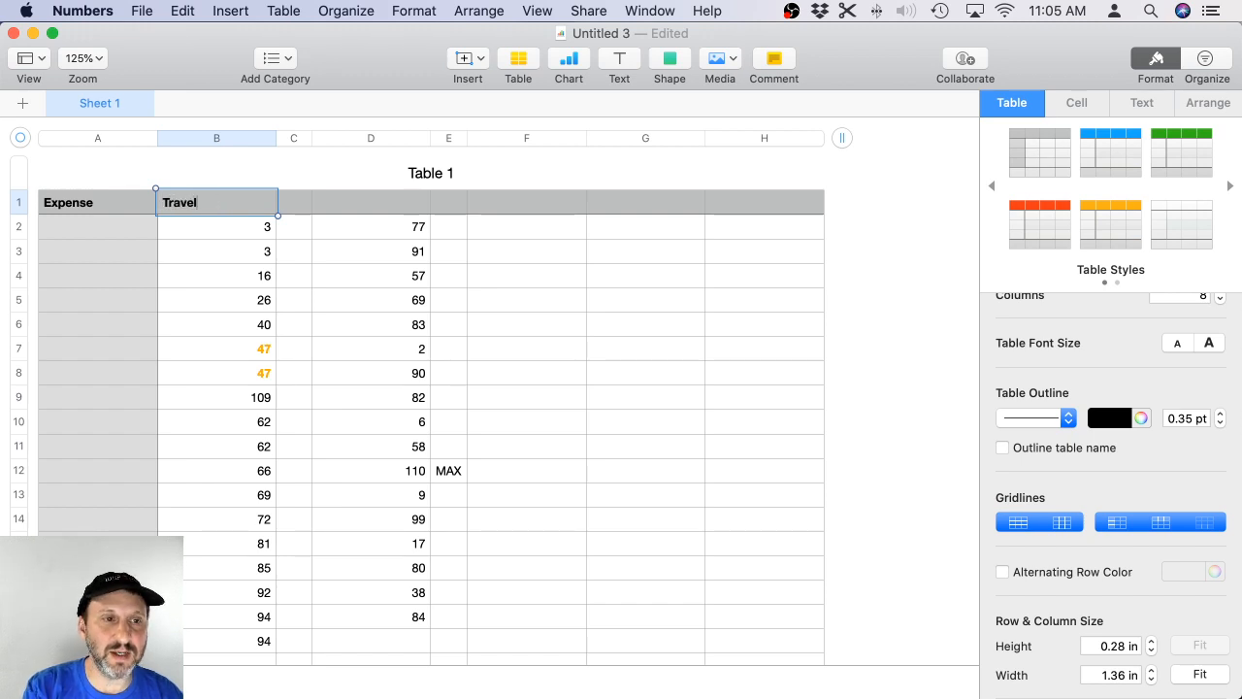
{"action": "key", "text": "Return"}
{"action": "left_click", "coordinate": [380, 142]}
{"action": "left_click", "coordinate": [366, 210]}
{"action": "left_click", "coordinate": [366, 210]}
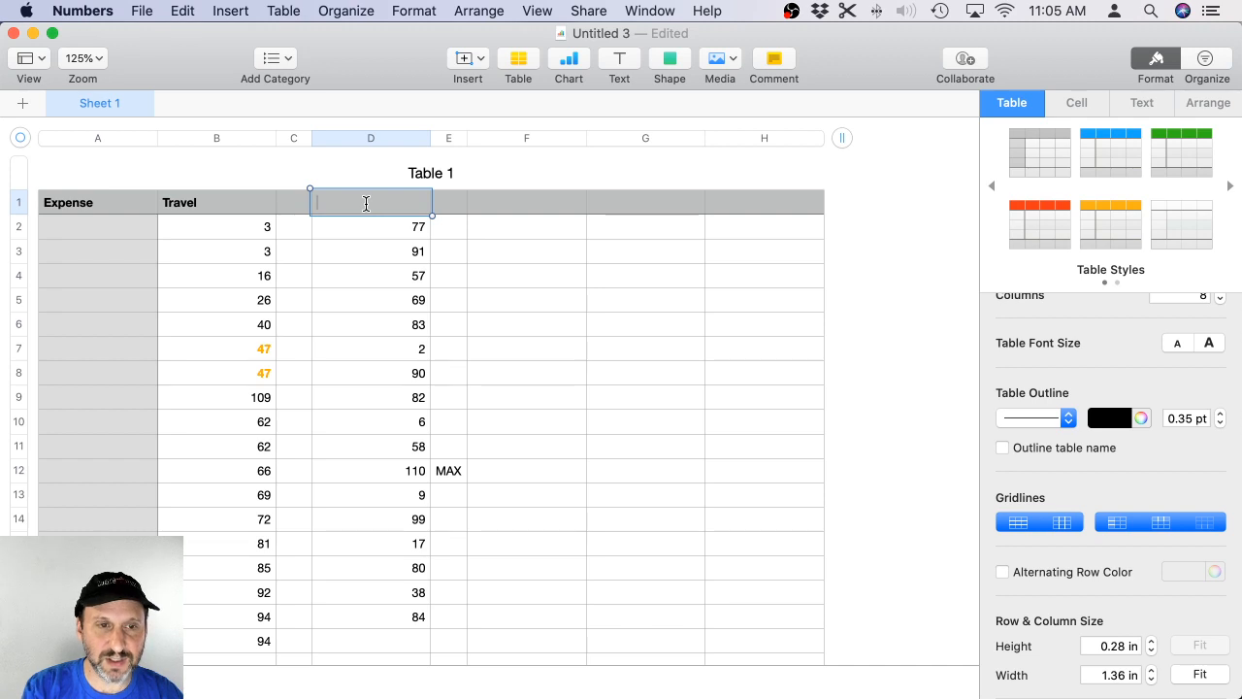
{"action": "type", "text": "Office"}
{"action": "key", "text": "Return"}
Clear cells B2, D3, B4, D5, D6, B7, B8, D9, D10 and D11.
{"action": "left_click", "coordinate": [260, 227]}
{"action": "key", "text": "Delete"}
{"action": "left_click", "coordinate": [385, 247]}
{"action": "key", "text": "Delete"}
{"action": "left_click", "coordinate": [258, 278]}
{"action": "key", "text": "Delete"}
{"action": "left_click", "coordinate": [369, 302]}
{"action": "key", "text": "Delete"}
{"action": "left_click", "coordinate": [369, 326]}
{"action": "key", "text": "Delete"}
{"action": "left_click", "coordinate": [256, 352]}
{"action": "key", "text": "Delete"}
{"action": "left_click", "coordinate": [250, 379]}
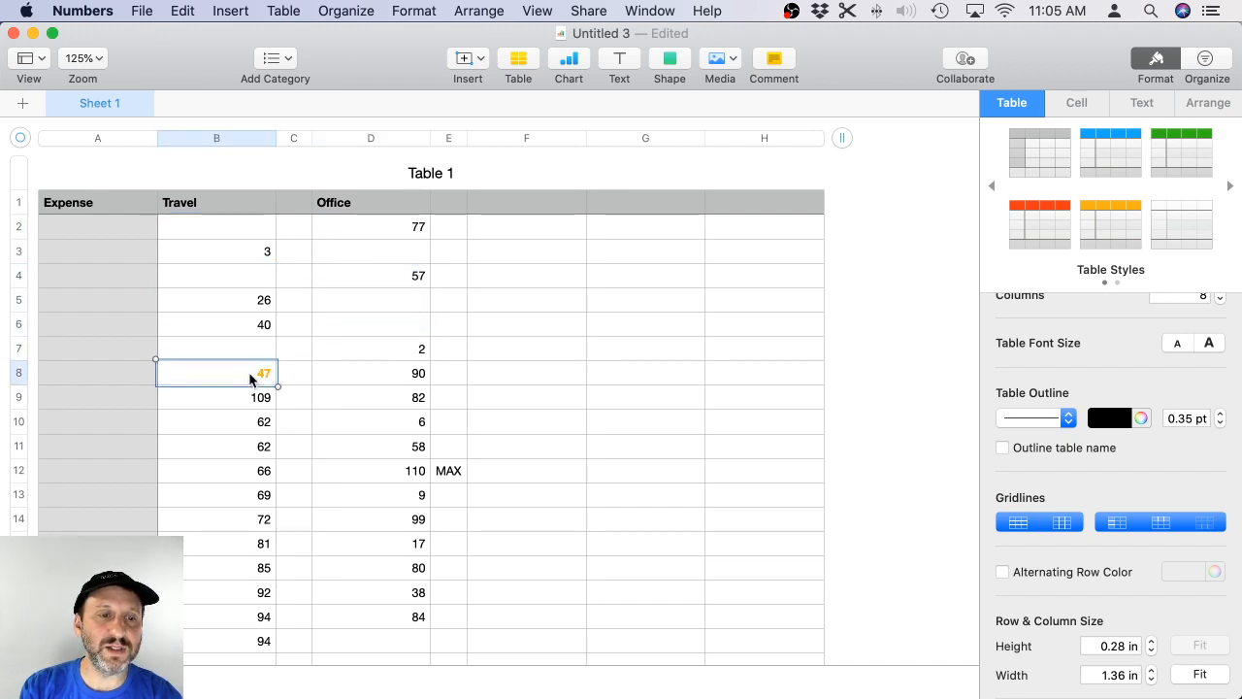
{"action": "left_click", "coordinate": [371, 403]}
{"action": "key", "text": "Delete"}
{"action": "left_click", "coordinate": [376, 427]}
{"action": "key", "text": "Delete"}
{"action": "left_click", "coordinate": [372, 448]}
{"action": "key", "text": "Delete"}
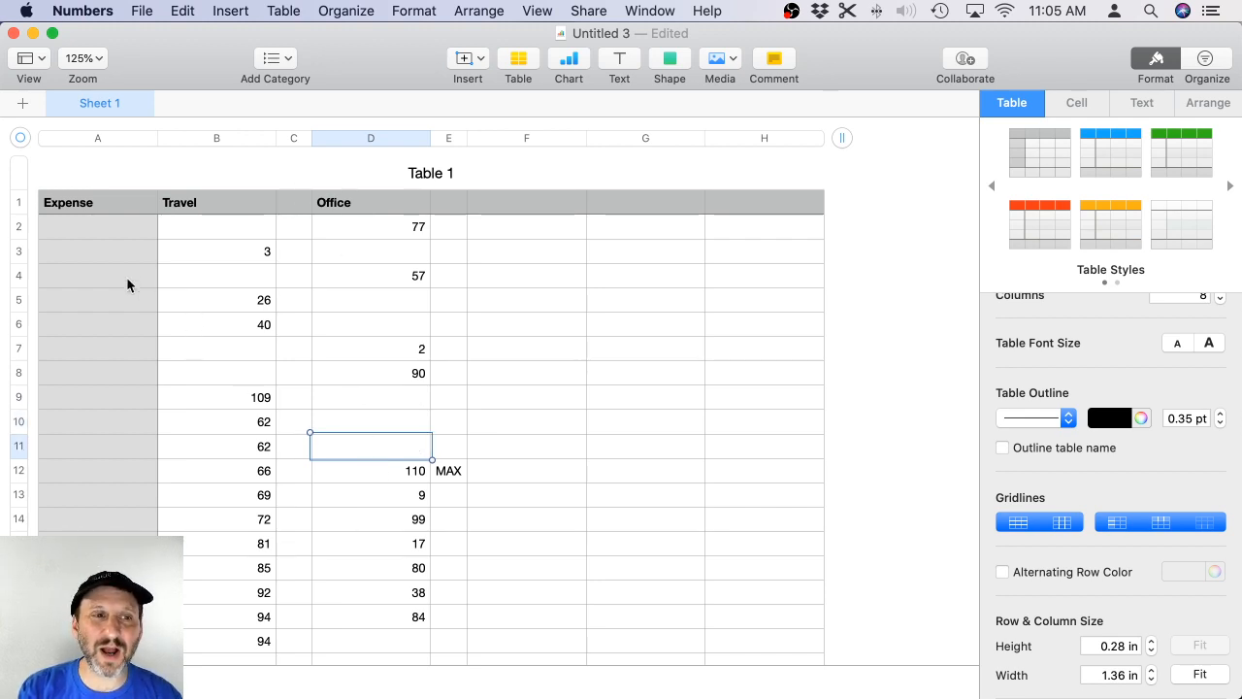
Undo the cell clearings in columns B and D and the Office header entry.
{"action": "key", "text": "super+z"}
{"action": "key", "text": "super+z"}
{"action": "key", "text": "super+z"}
{"action": "key", "text": "super+z"}
{"action": "key", "text": "super+z"}
{"action": "key", "text": "super+z"}
{"action": "key", "text": "super+z"}
{"action": "key", "text": "super+z"}
{"action": "key", "text": "super+z"}
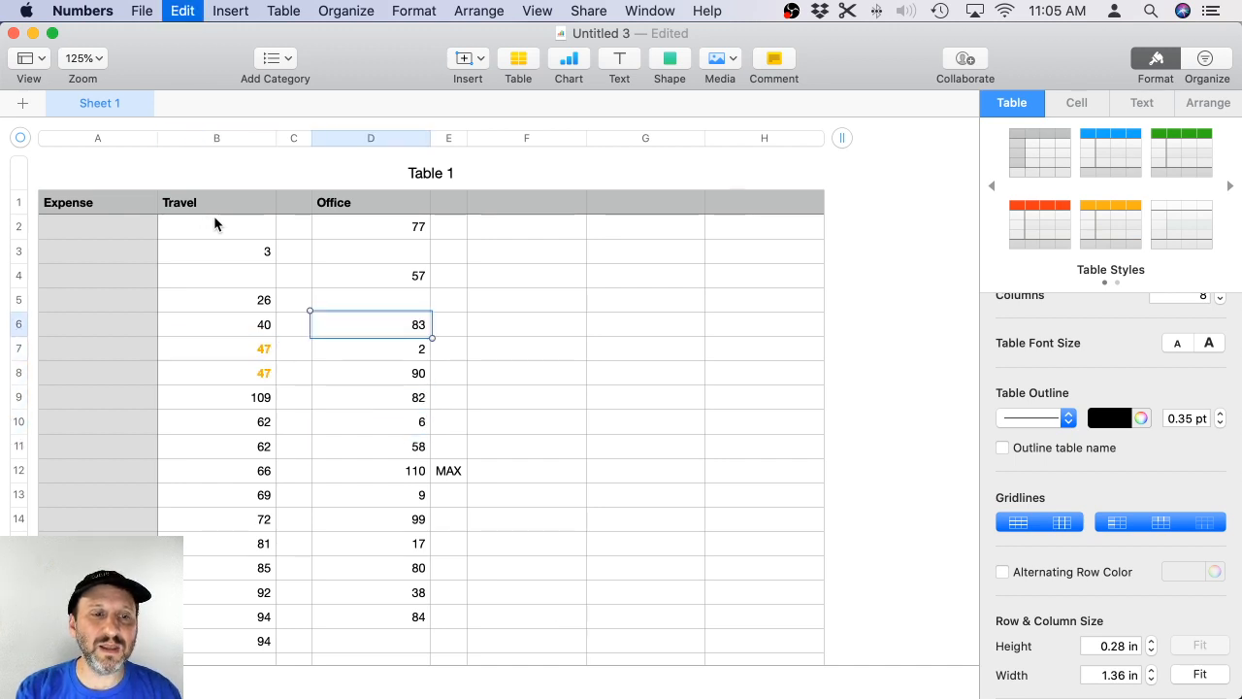
{"action": "key", "text": "super+z"}
{"action": "key", "text": "super+z"}
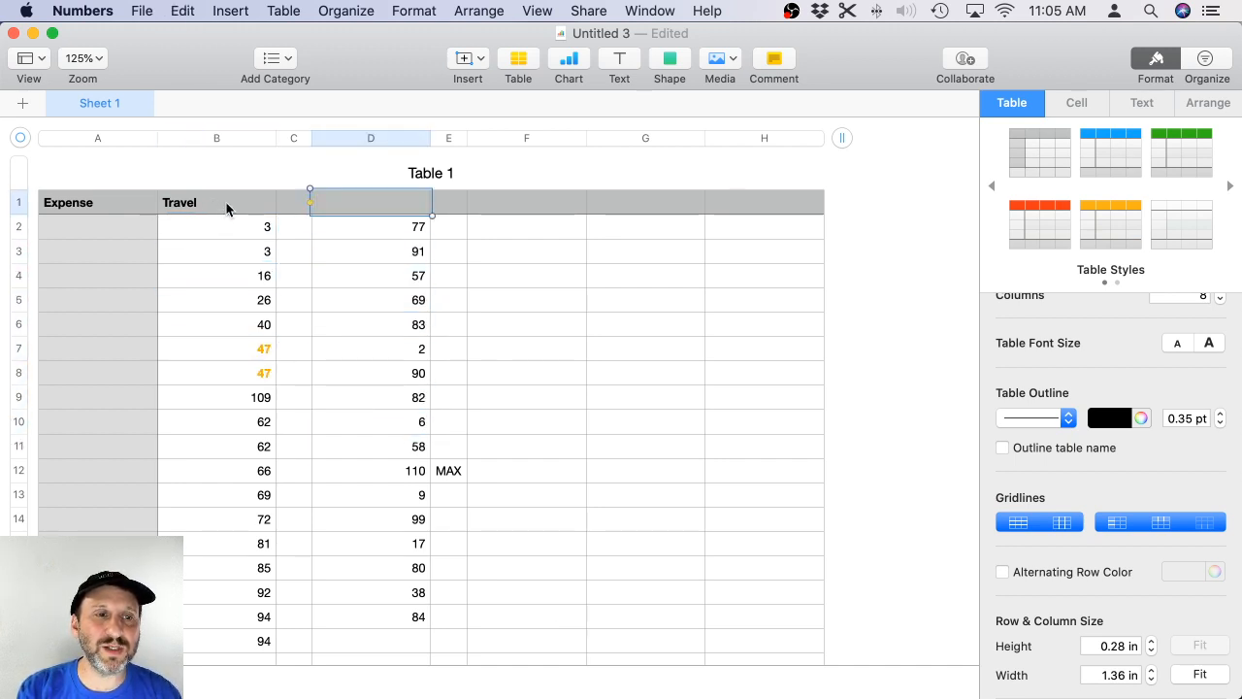
Change the B1 header to Amount and enter the header Type in cell G1.
{"action": "left_click", "coordinate": [220, 205]}
{"action": "type", "text": "Amount"}
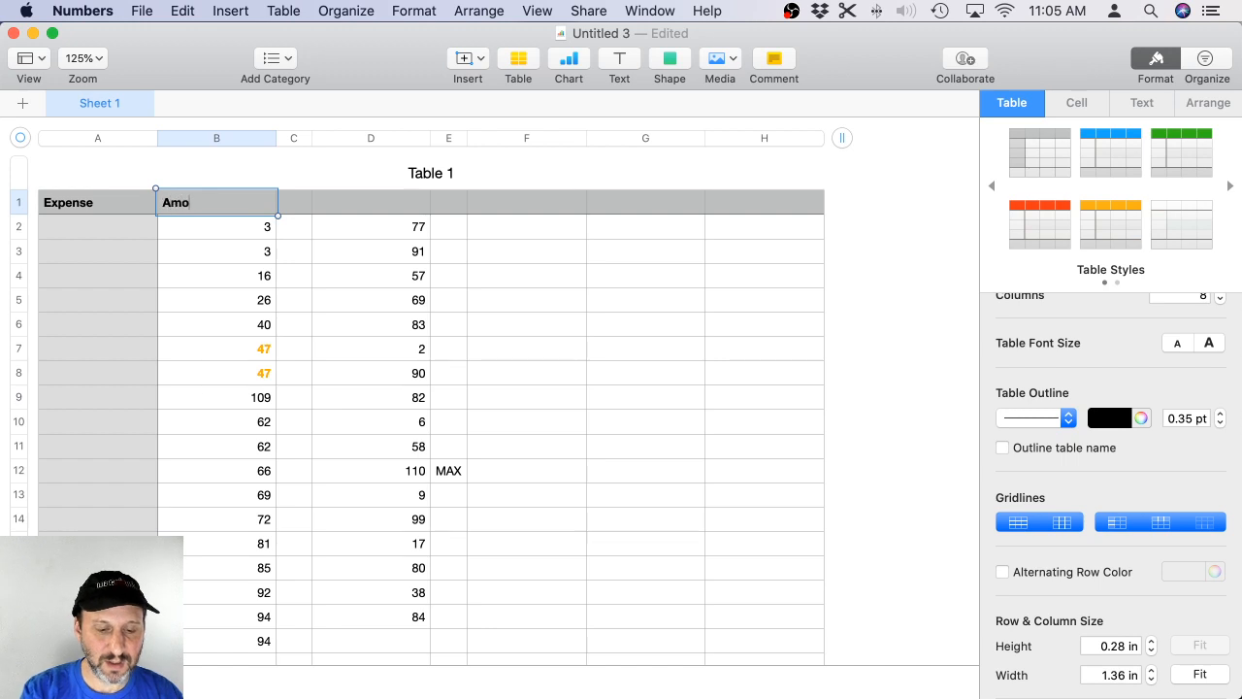
{"action": "key", "text": "Return"}
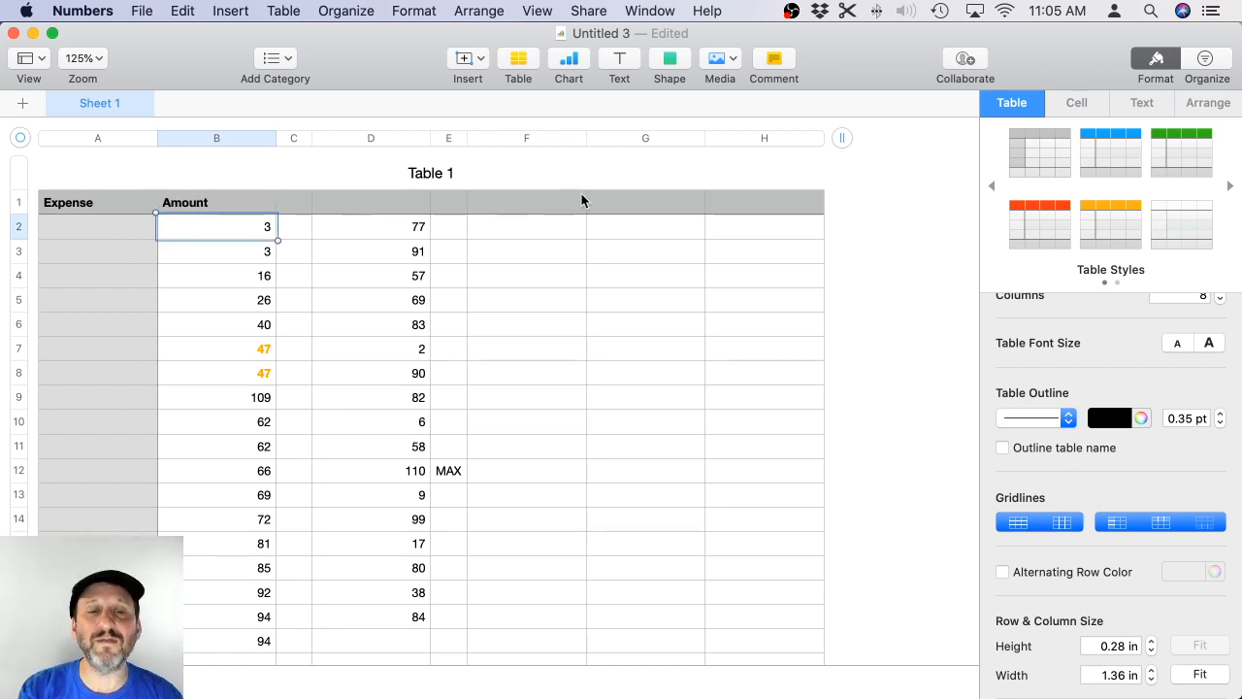
{"action": "left_click", "coordinate": [641, 206]}
{"action": "type", "text": "Type"}
{"action": "key", "text": "Return"}
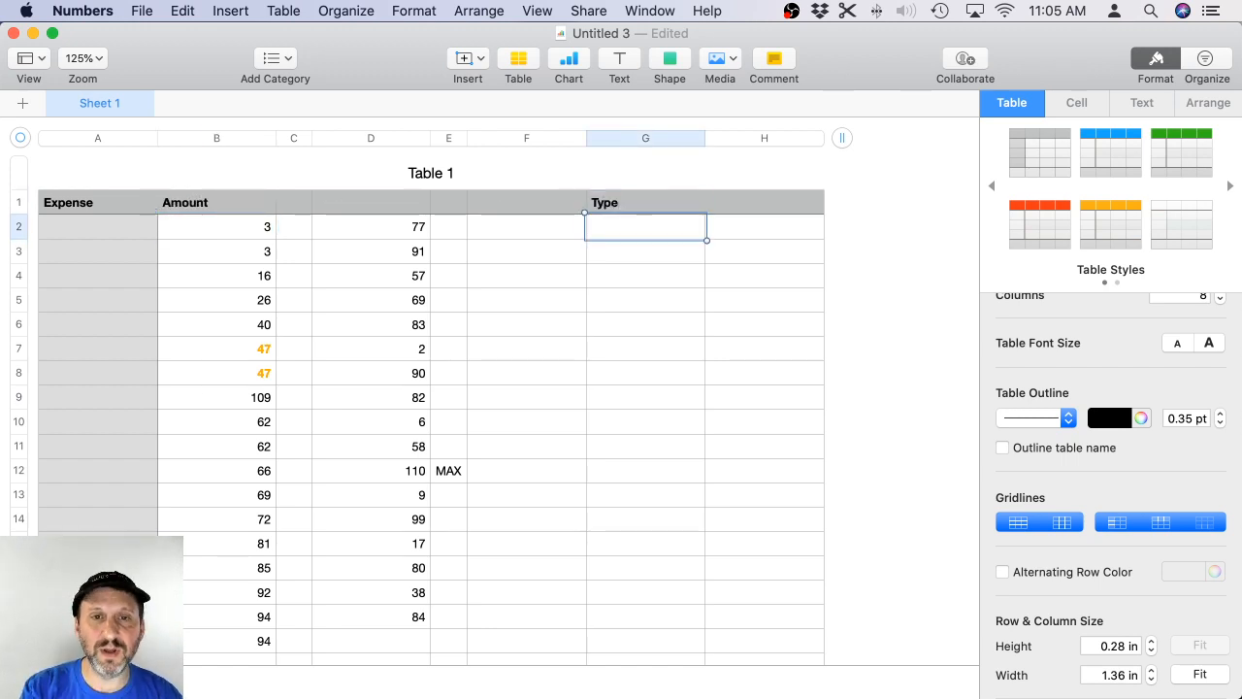
Enter Office in cell G2 and Travel in cell G3 under the Type header.
{"action": "type", "text": "Offic"}
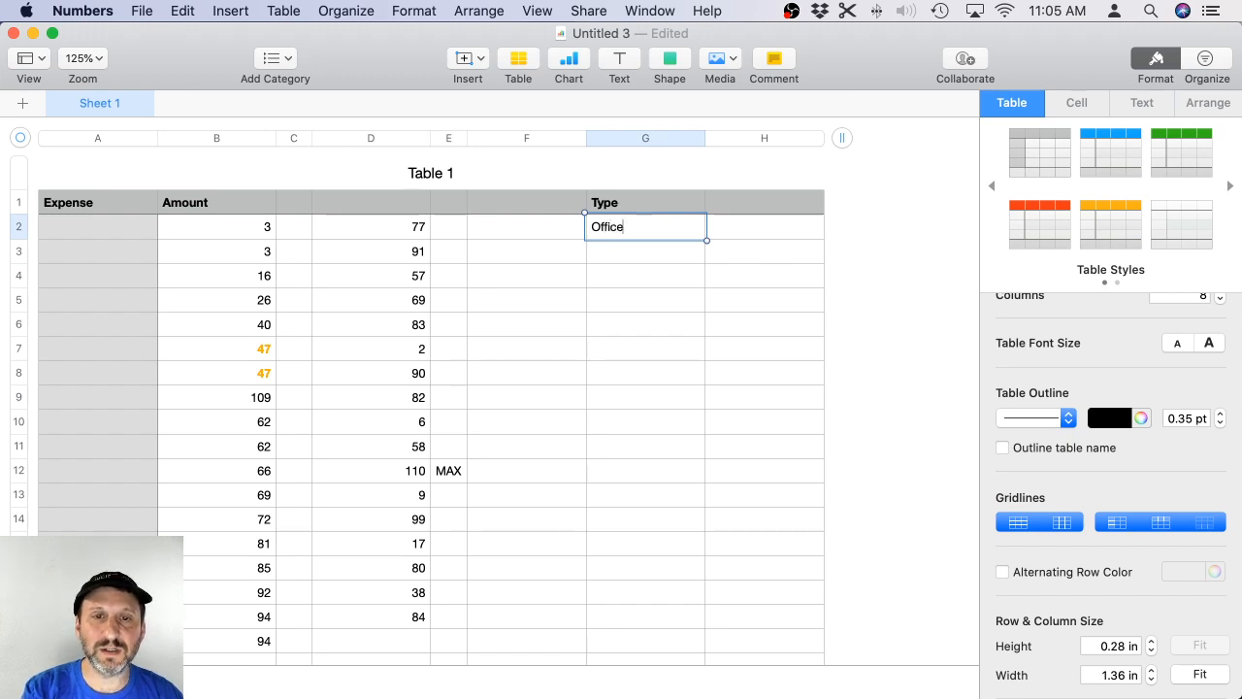
{"action": "type", "text": "e"}
{"action": "key", "text": "Return"}
{"action": "type", "text": "Travel"}
{"action": "key", "text": "BackSpace"}
{"action": "key", "text": "BackSpace"}
{"action": "key", "text": "BackSpace"}
{"action": "key", "text": "BackSpace"}
{"action": "key", "text": "BackSpace"}
{"action": "type", "text": "aavel"}
{"action": "key", "text": "Return"}
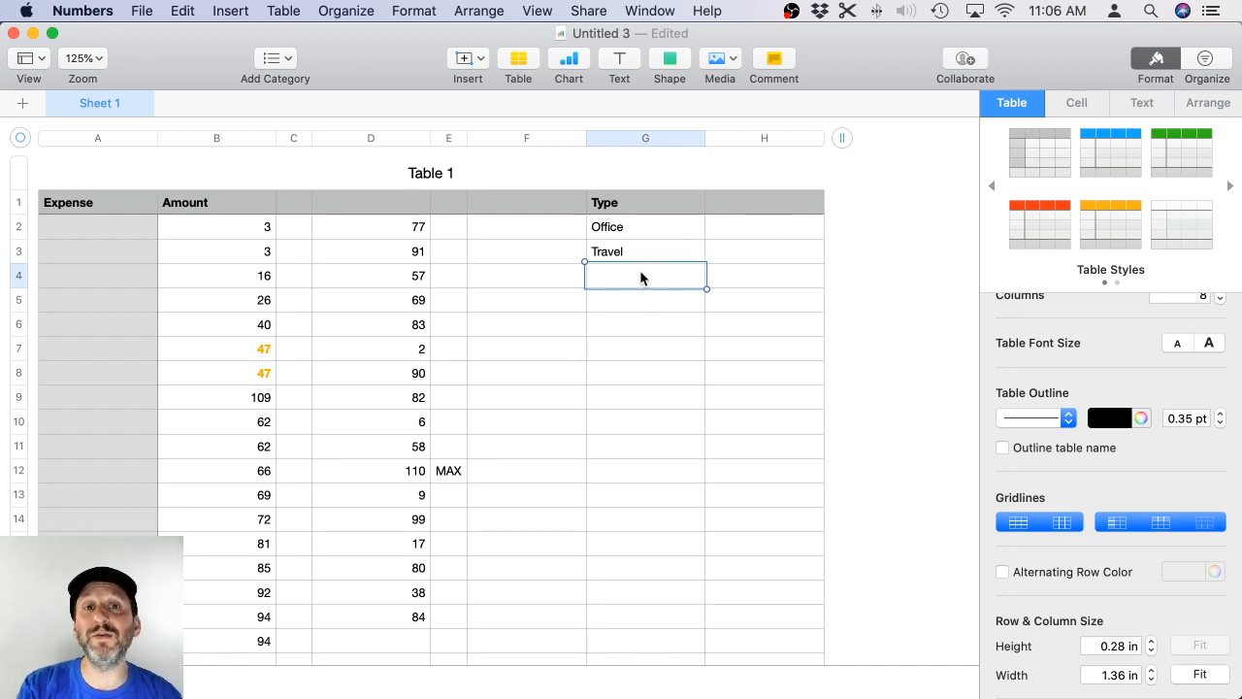
{"action": "left_click", "coordinate": [614, 229]}
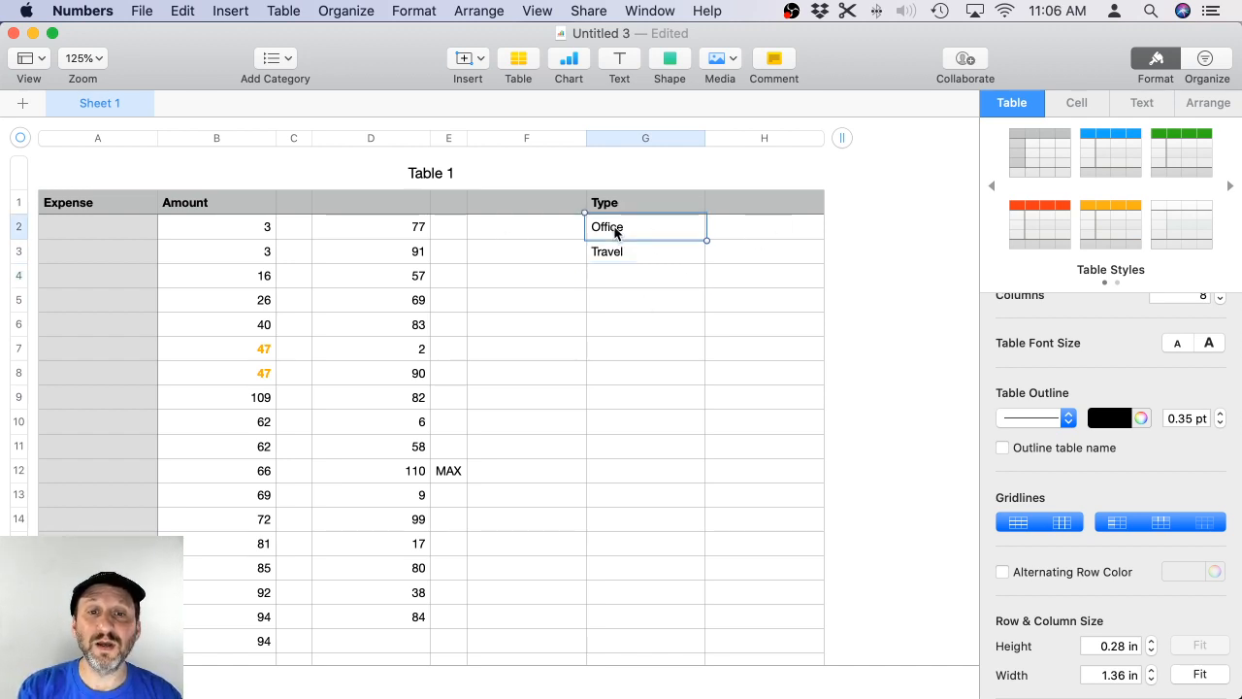
{"action": "left_click", "coordinate": [627, 251]}
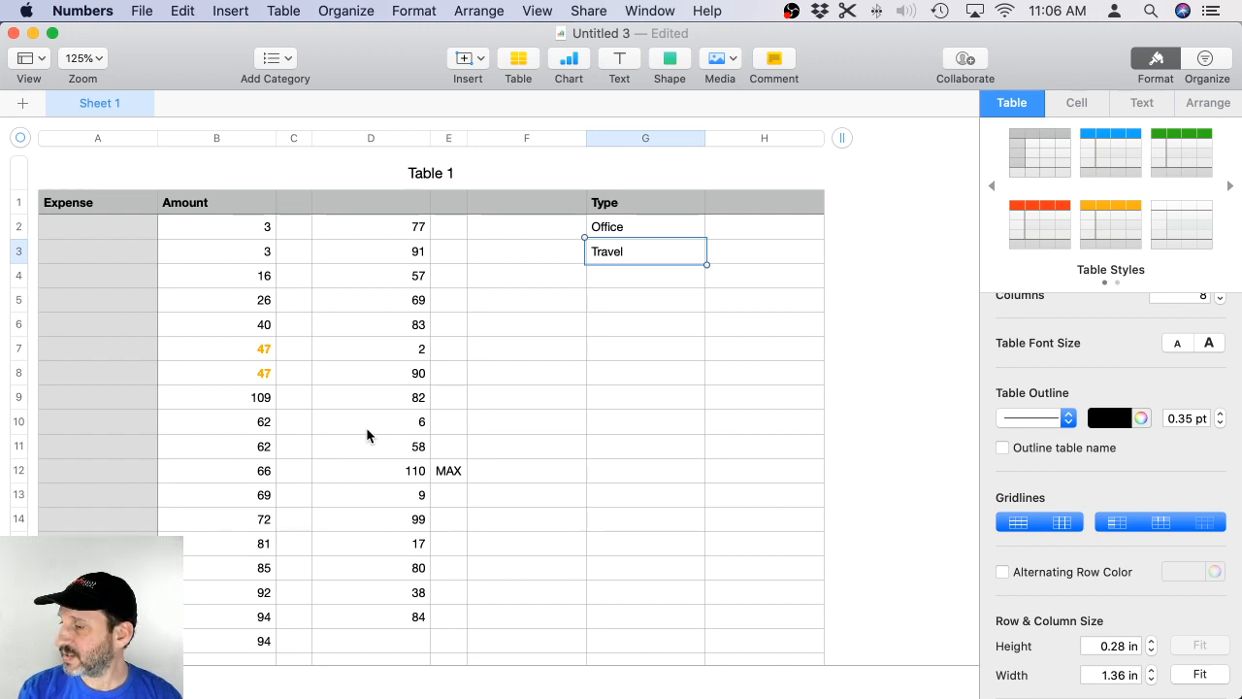
Add a second sheet and fill cells B2 to B6 of its table with 6, 7, 8, 9 and 0.
{"action": "left_click", "coordinate": [21, 103]}
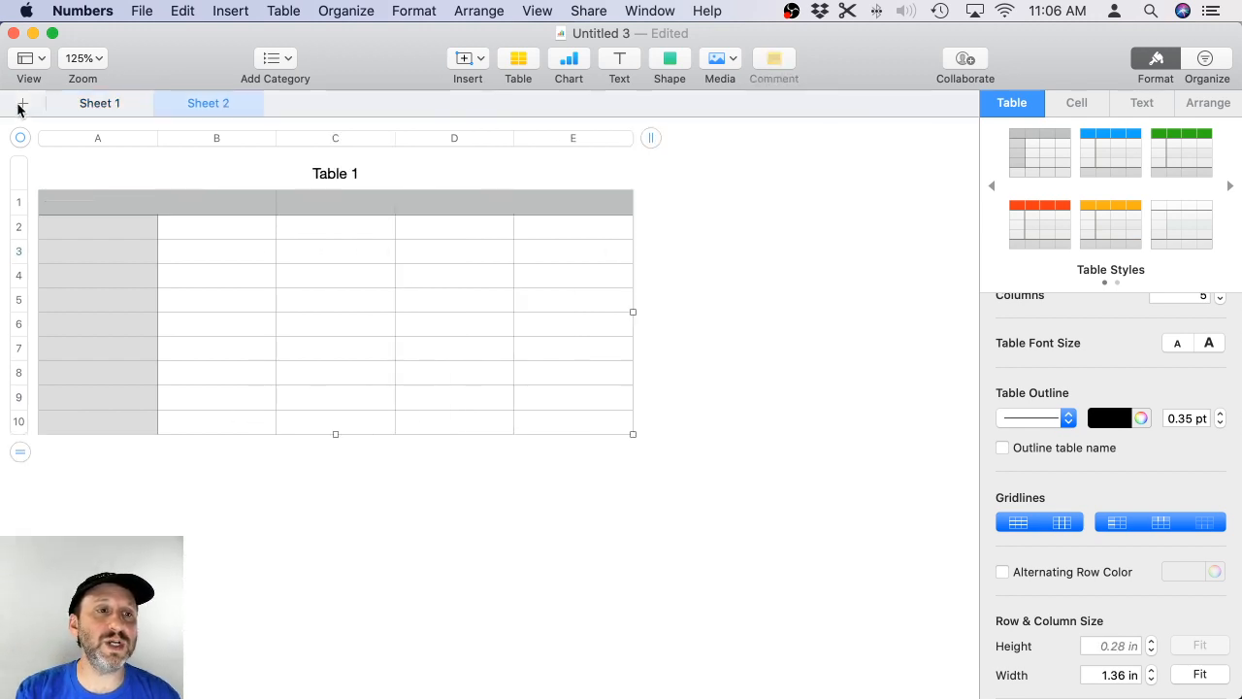
{"action": "left_click", "coordinate": [219, 233]}
{"action": "type", "text": "6 7 8 9 0"}
{"action": "key", "text": "Return"}
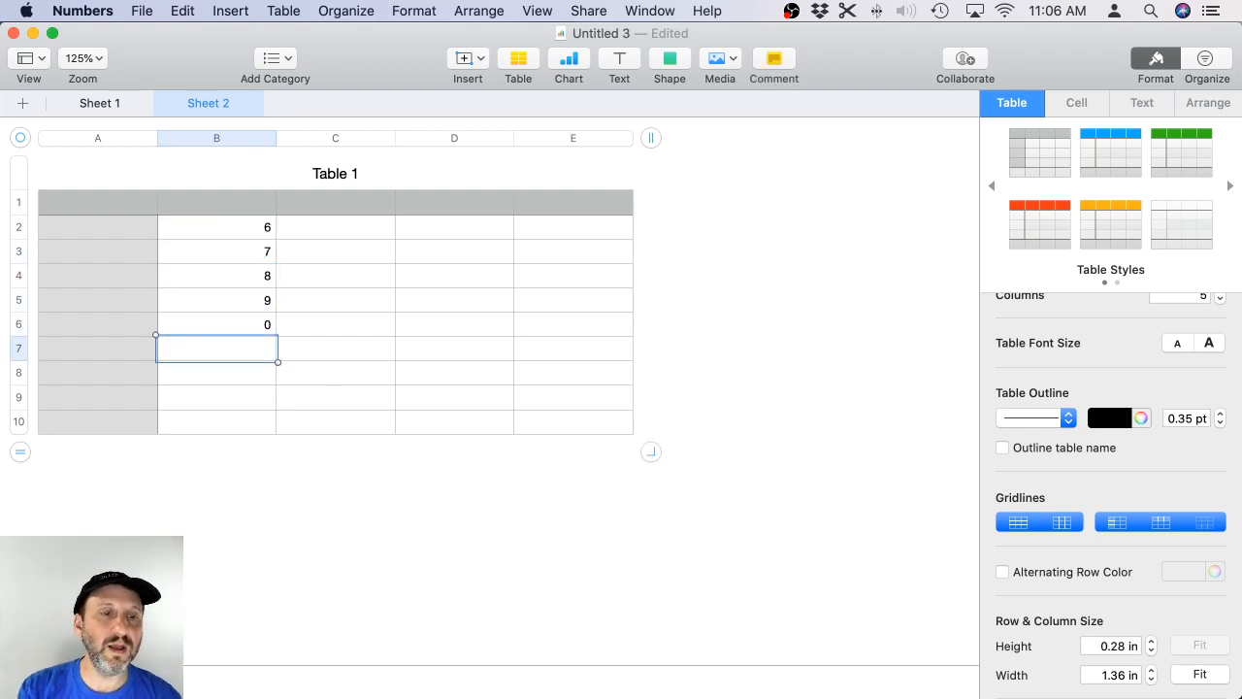
{"action": "left_click", "coordinate": [235, 272]}
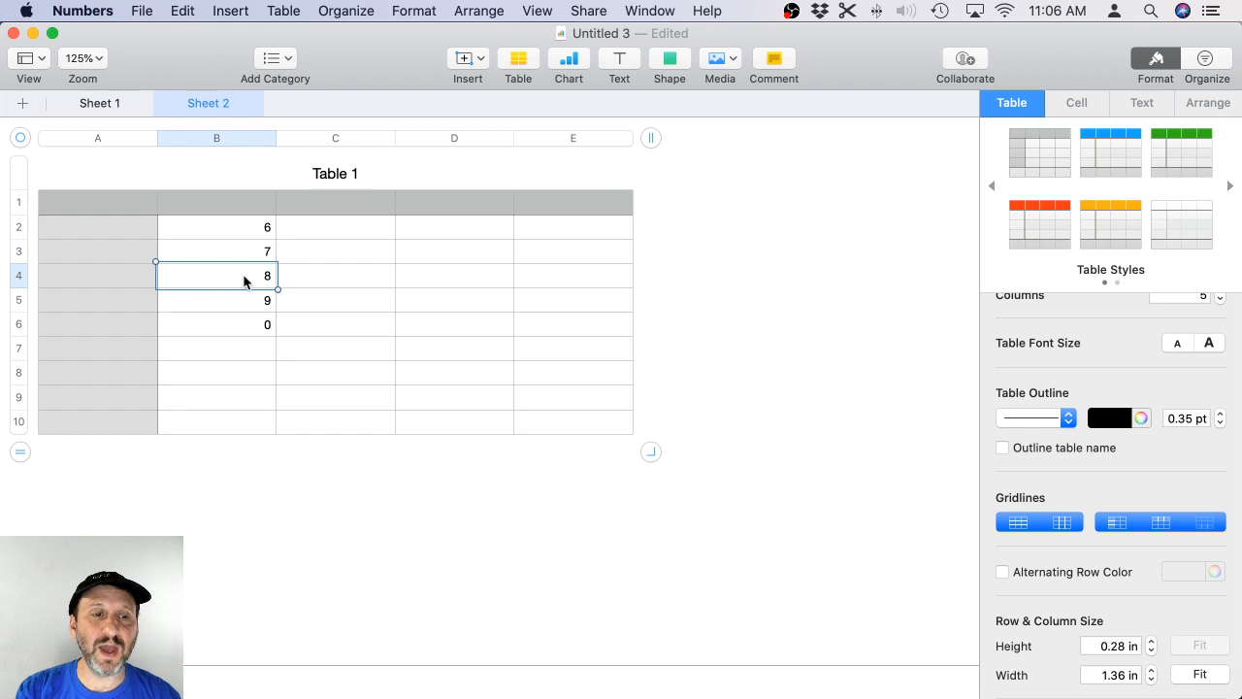
Enter a formula in cell H7 of Sheet 1 that references cell B4 of Table 1 on Sheet 2.
{"action": "left_click", "coordinate": [103, 103]}
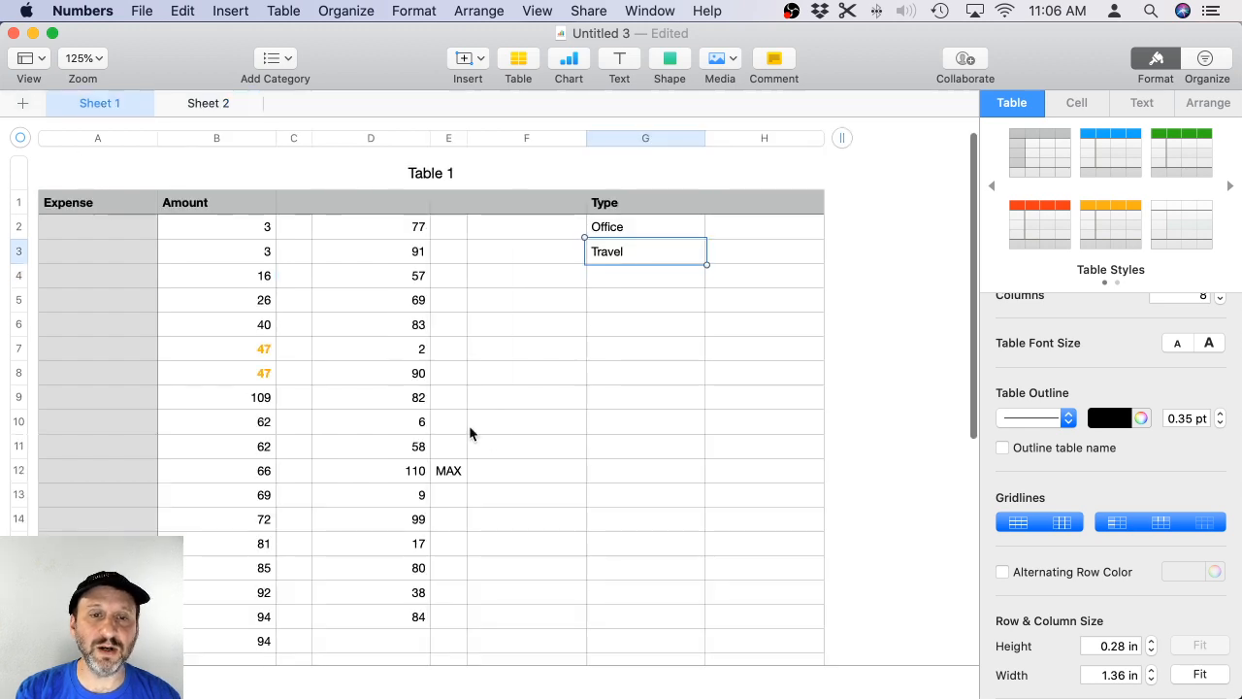
{"action": "left_click", "coordinate": [751, 338]}
{"action": "type", "text": "="}
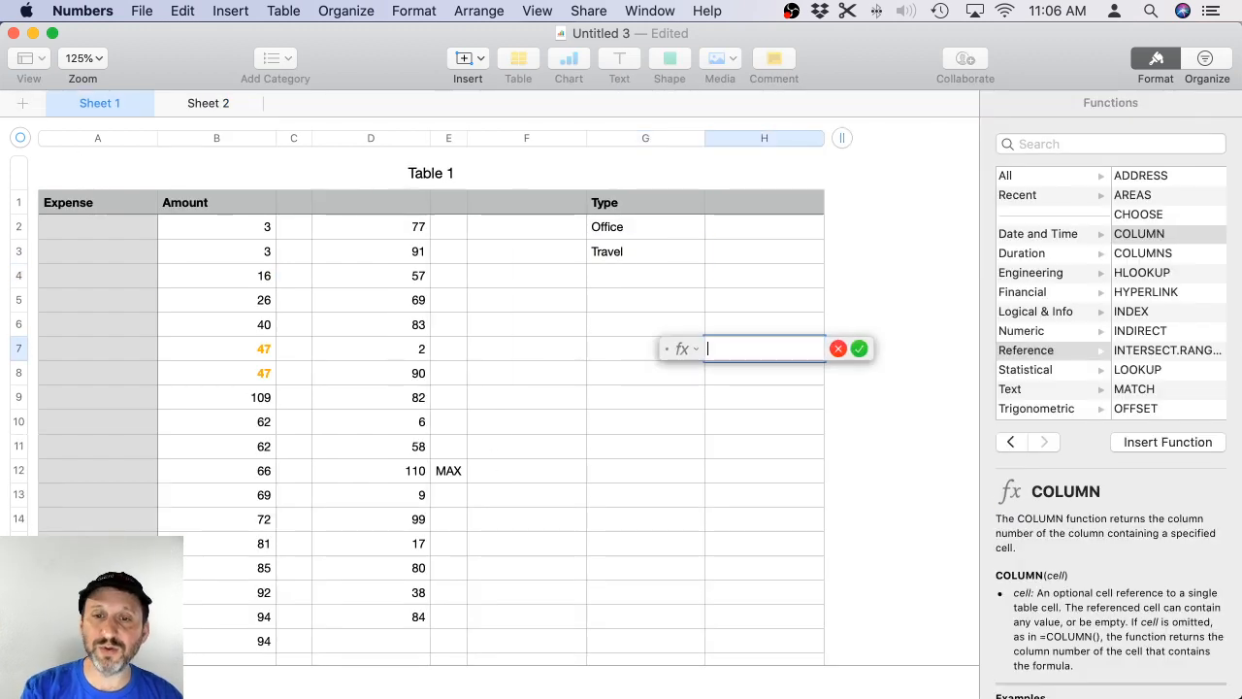
{"action": "left_click", "coordinate": [195, 103]}
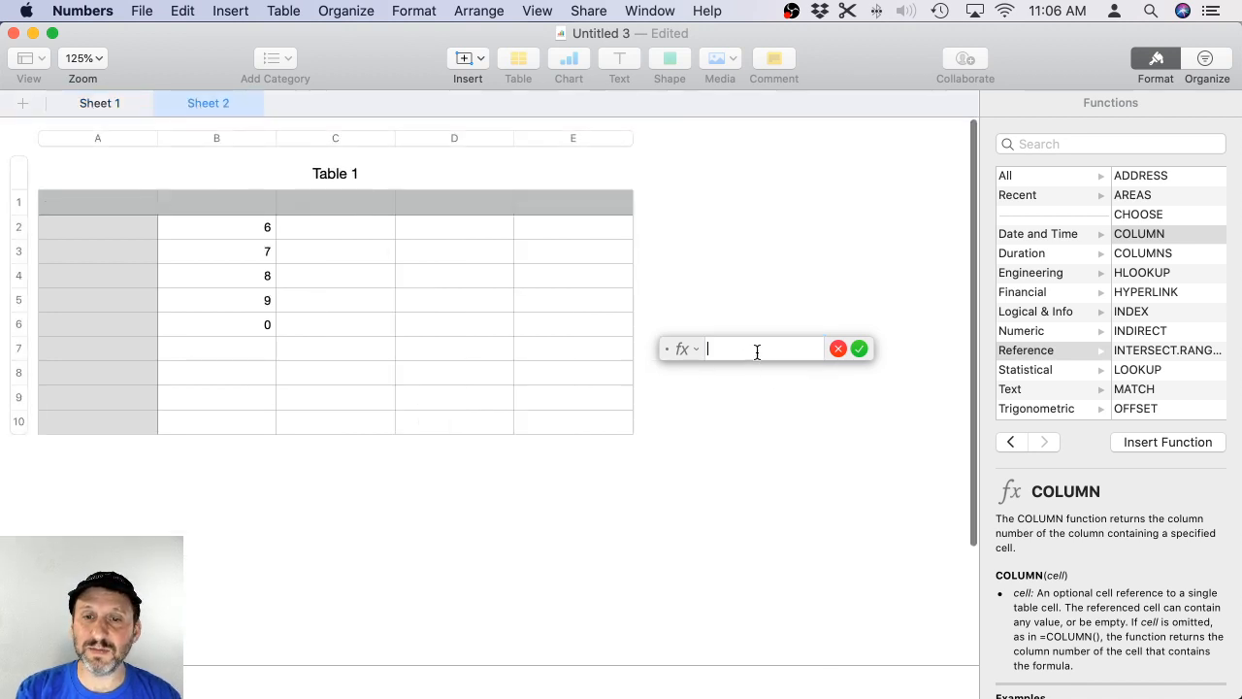
{"action": "left_click", "coordinate": [246, 282]}
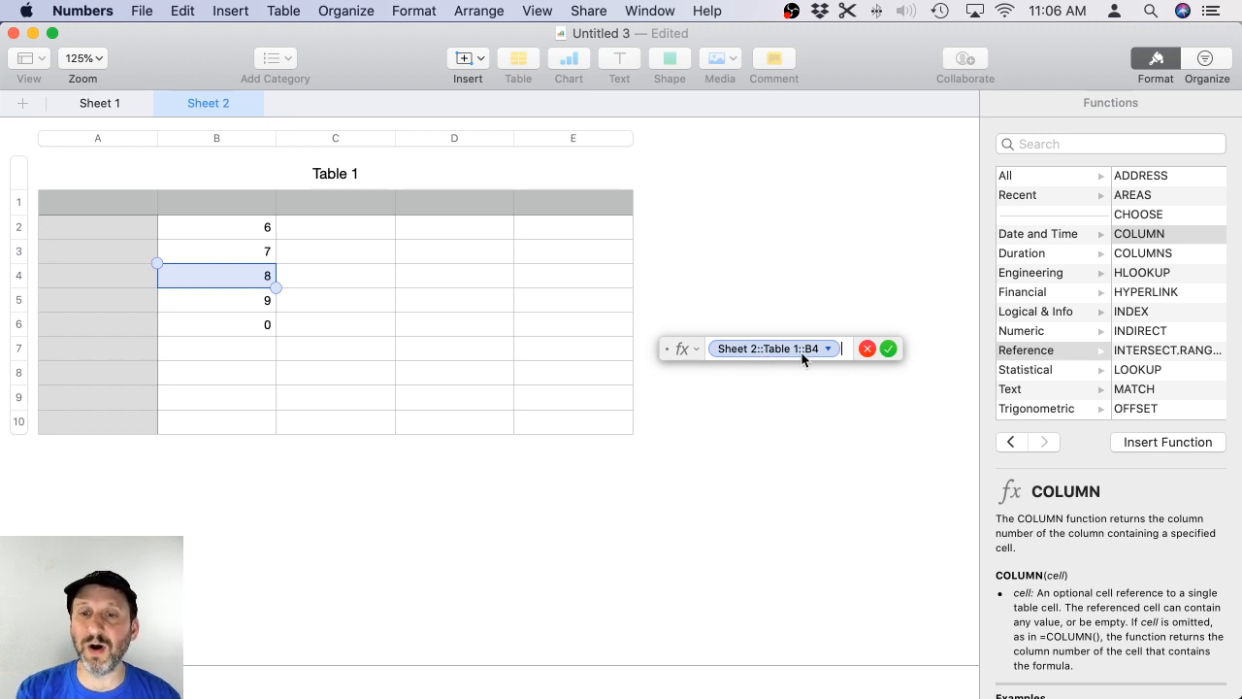
{"action": "left_click", "coordinate": [888, 349]}
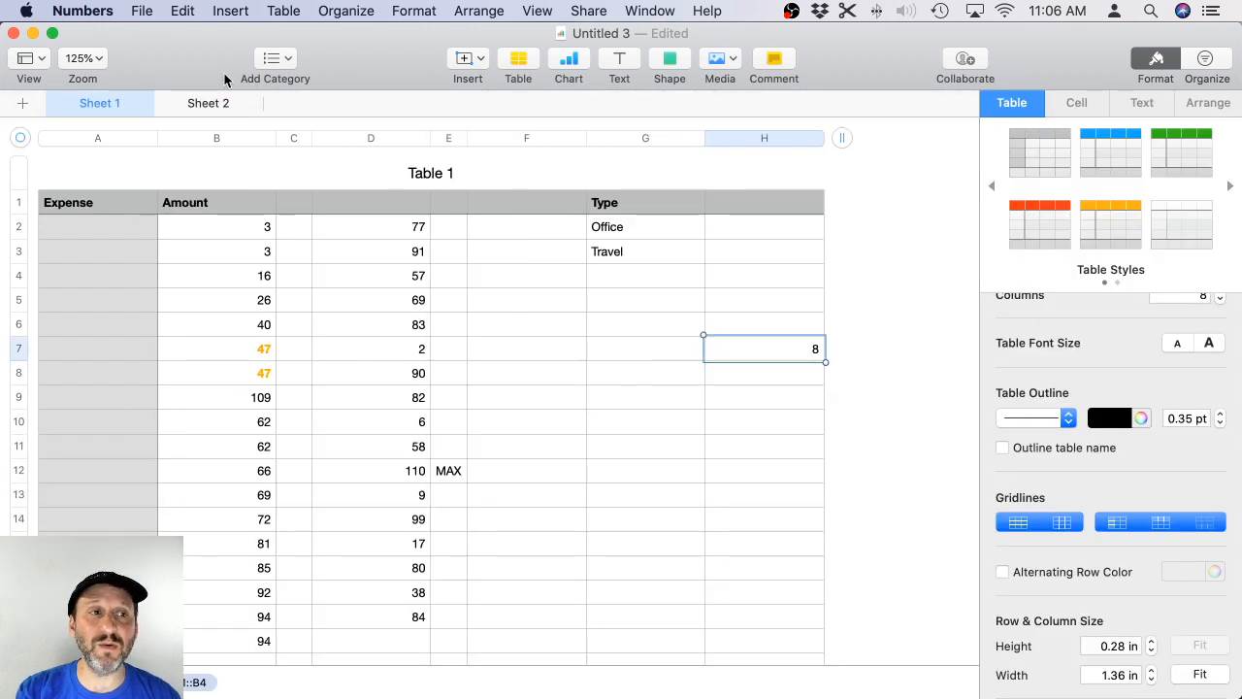
Set cell B4 on Sheet 2 to 99 and check the cross-sheet reference in cell H7 of Sheet 1.
{"action": "left_click", "coordinate": [215, 105]}
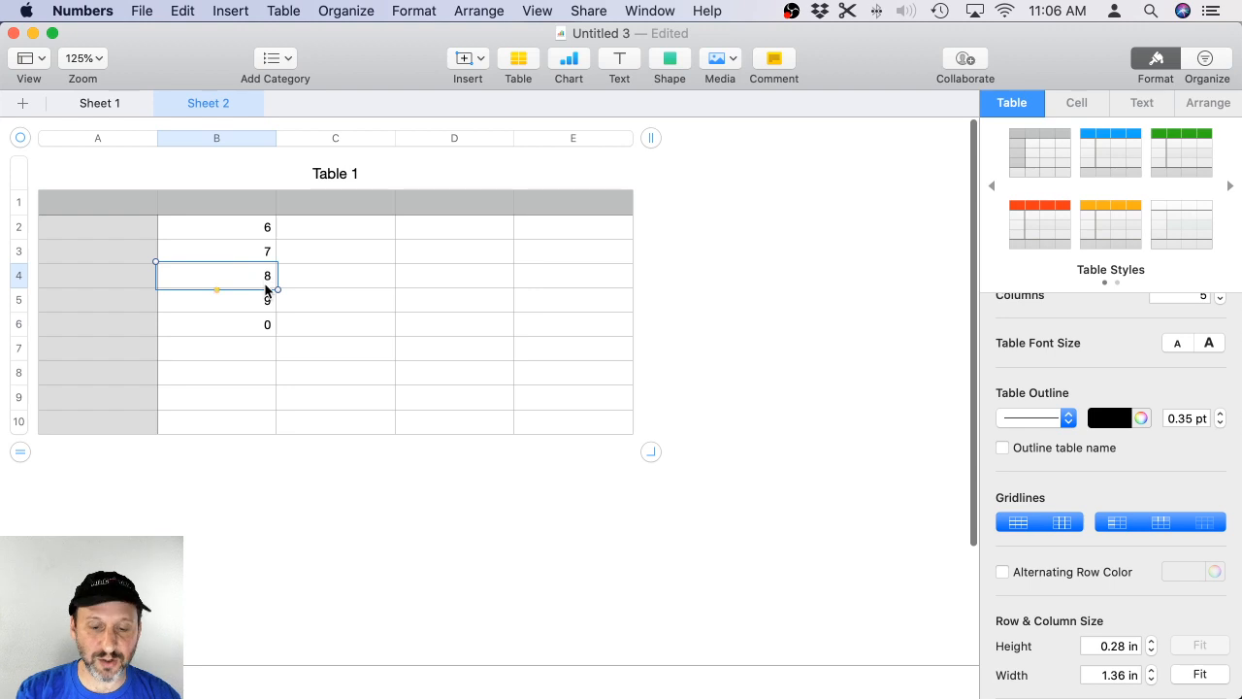
{"action": "type", "text": "99"}
{"action": "key", "text": "Return"}
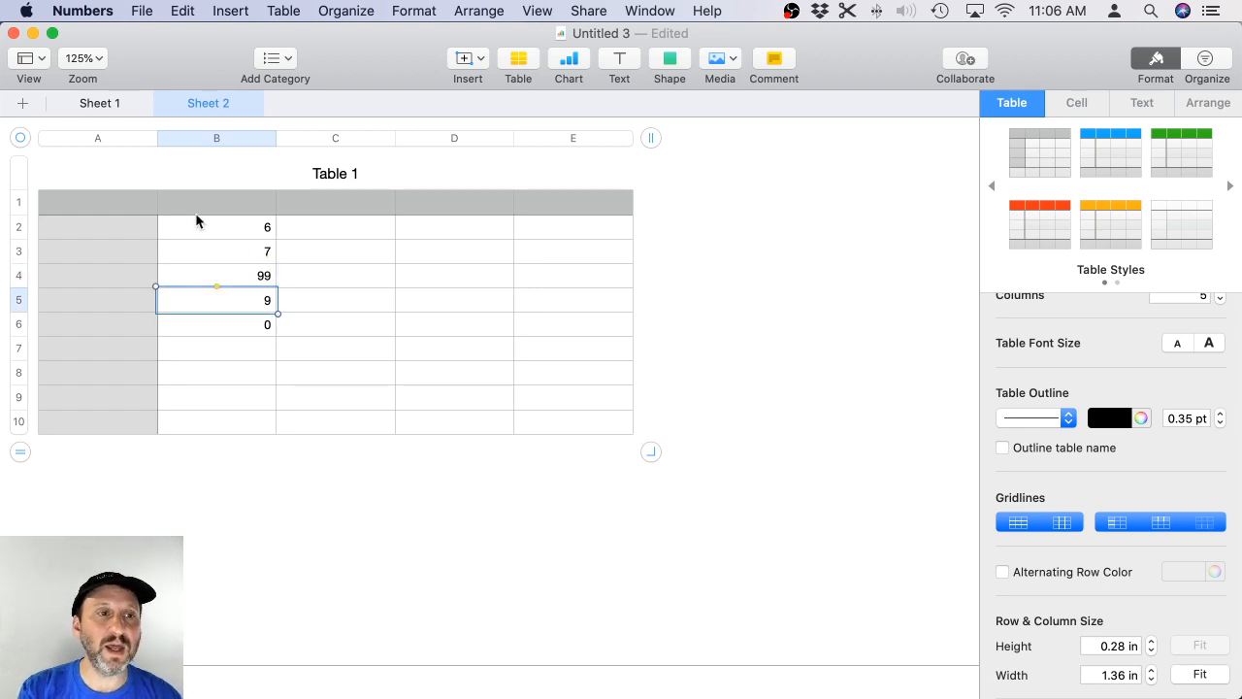
{"action": "left_click", "coordinate": [105, 104]}
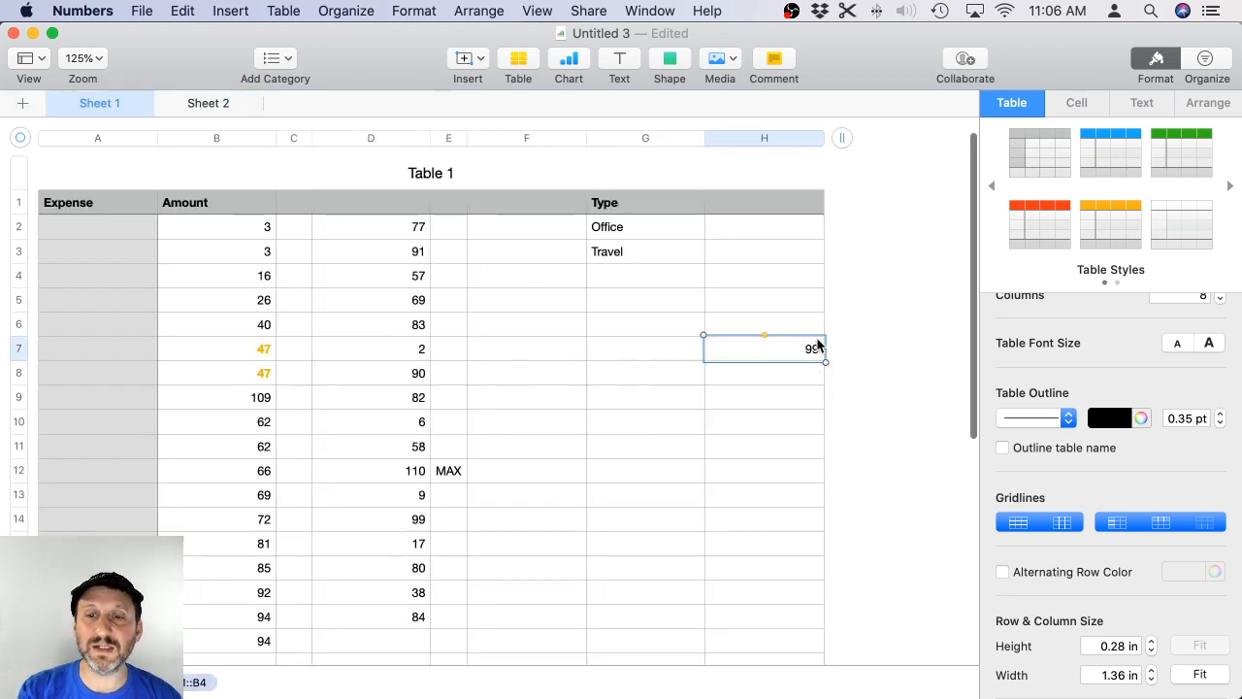
{"action": "double_click", "coordinate": [782, 354]}
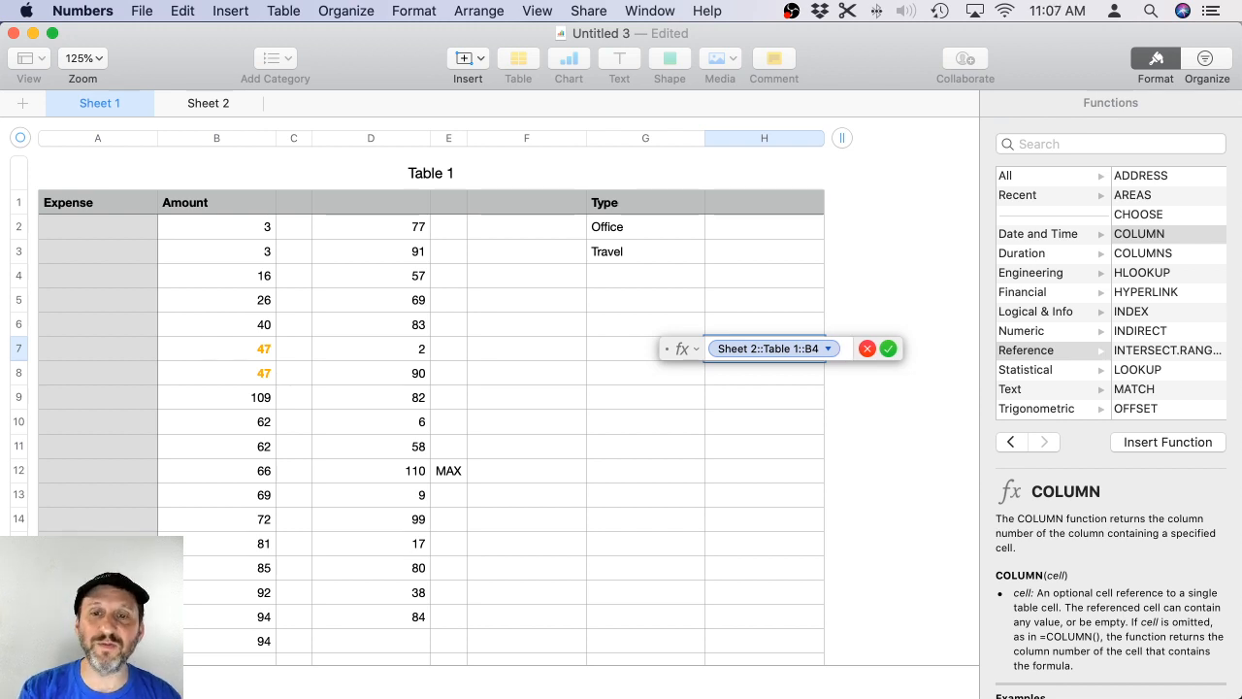
{"action": "left_click", "coordinate": [889, 350]}
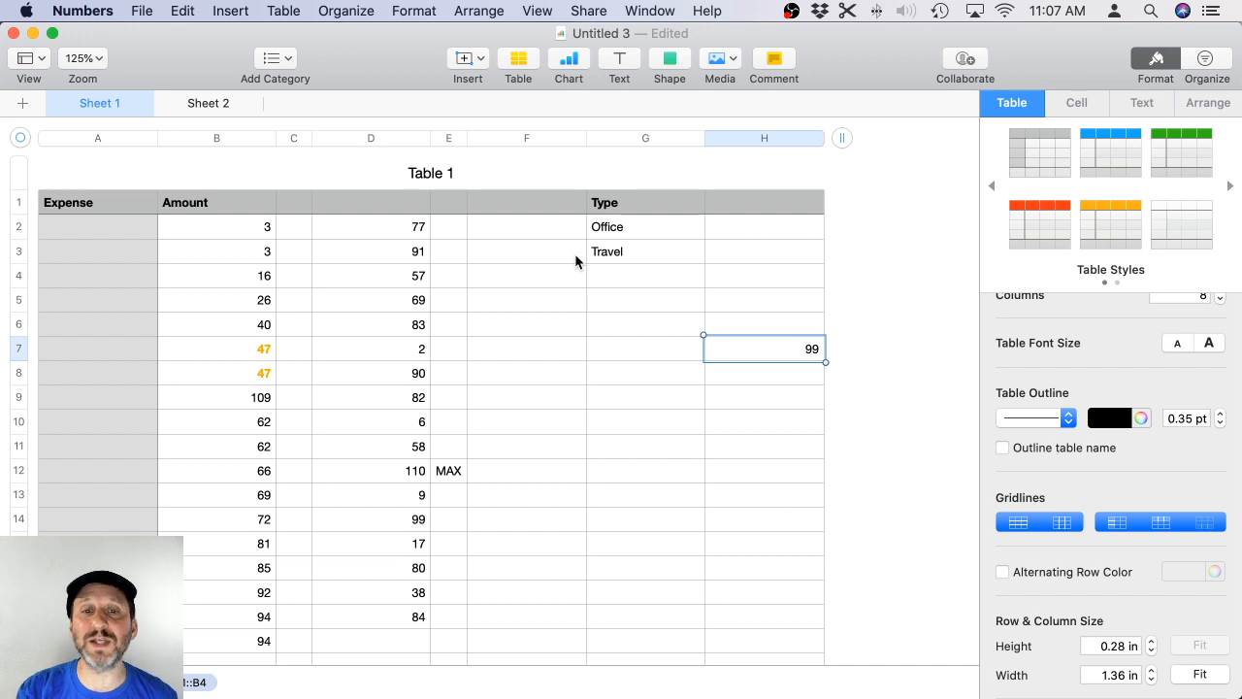
Enter a formula in cell H5 of Sheet 1 that adds D4, B12 and cell B2 of Table 1 on Sheet 2.
{"action": "left_click", "coordinate": [729, 302]}
{"action": "type", "text": "="}
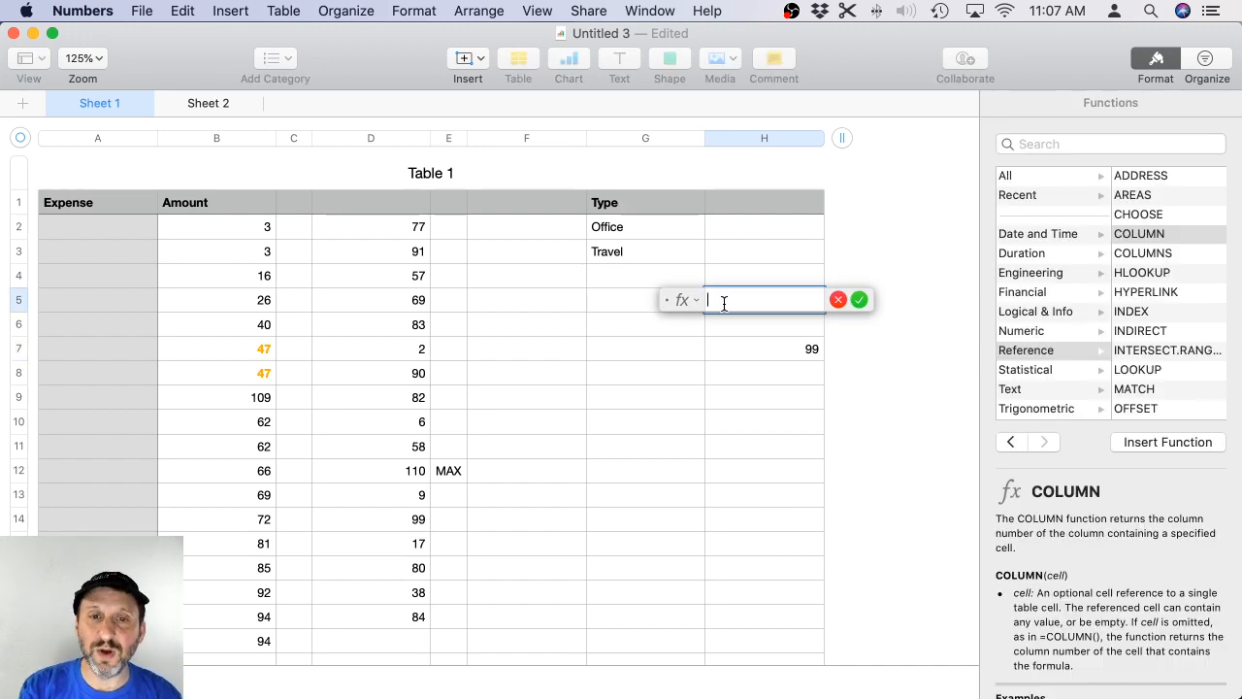
{"action": "left_click", "coordinate": [417, 278]}
{"action": "type", "text": "+"}
{"action": "left_click", "coordinate": [244, 473]}
{"action": "type", "text": "+"}
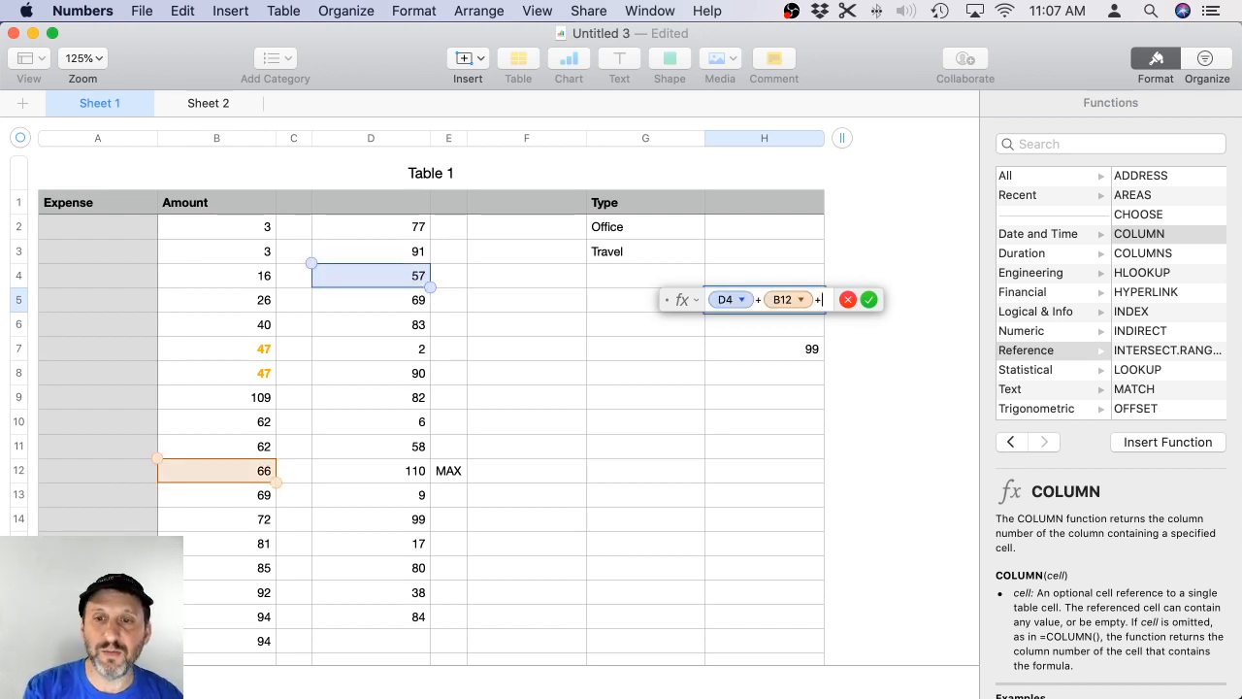
{"action": "left_click", "coordinate": [208, 103]}
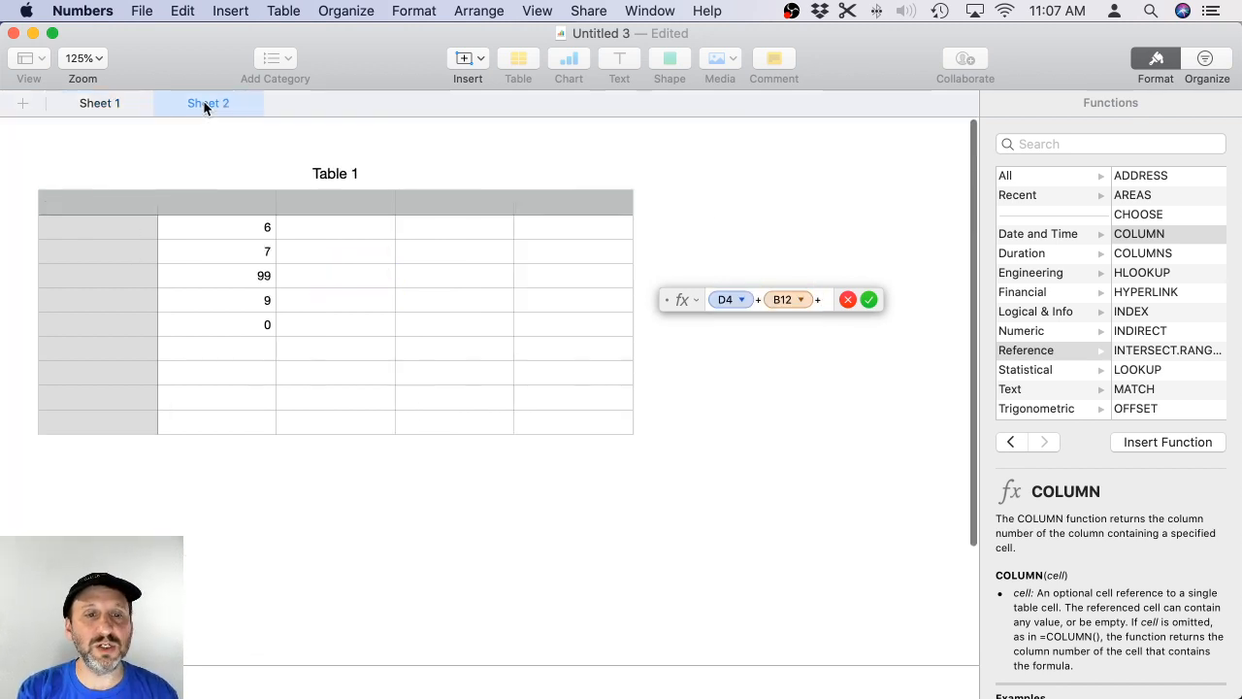
{"action": "left_click", "coordinate": [257, 229]}
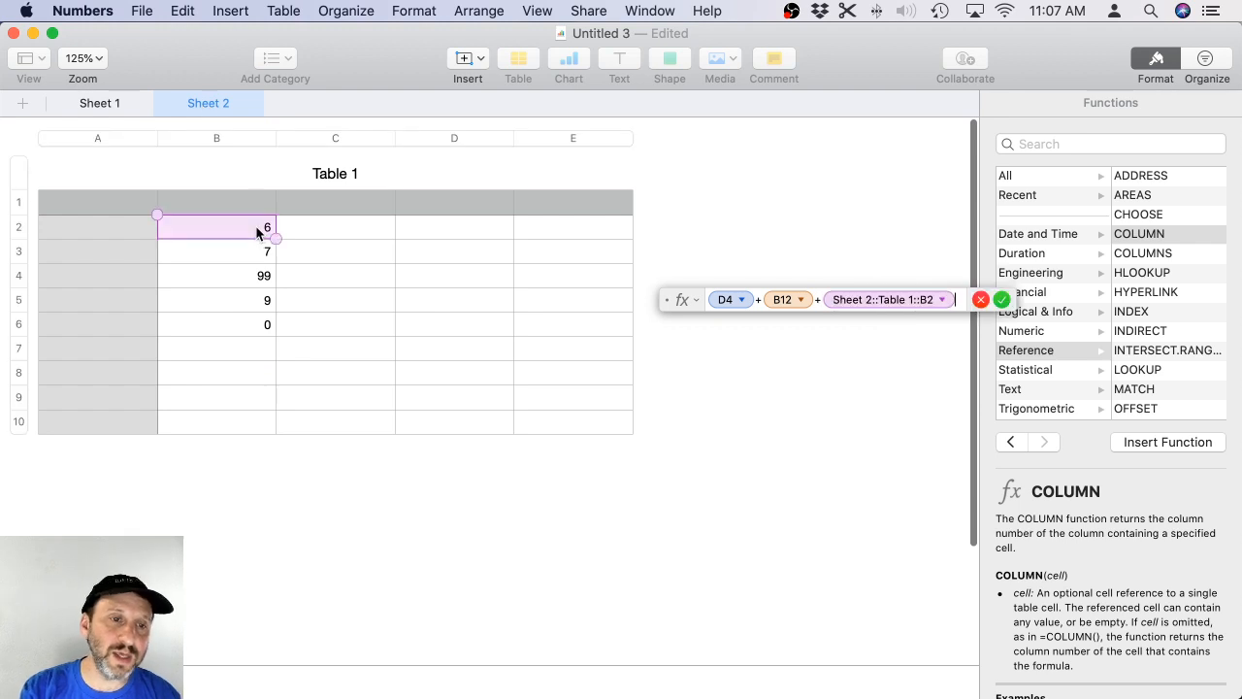
{"action": "left_click", "coordinate": [1002, 300]}
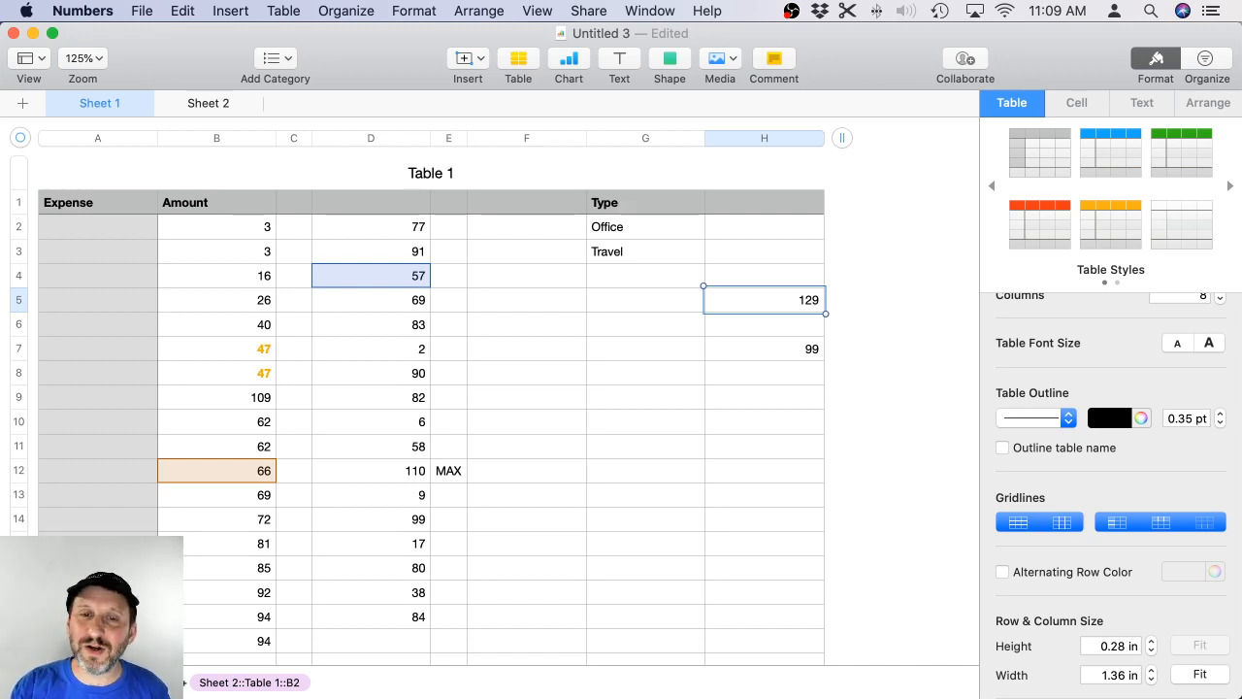
Start a formula in cell G7, browse the function categories such as All, Statistical, Financial and Text, and cancel the formula.
{"action": "left_click", "coordinate": [638, 346]}
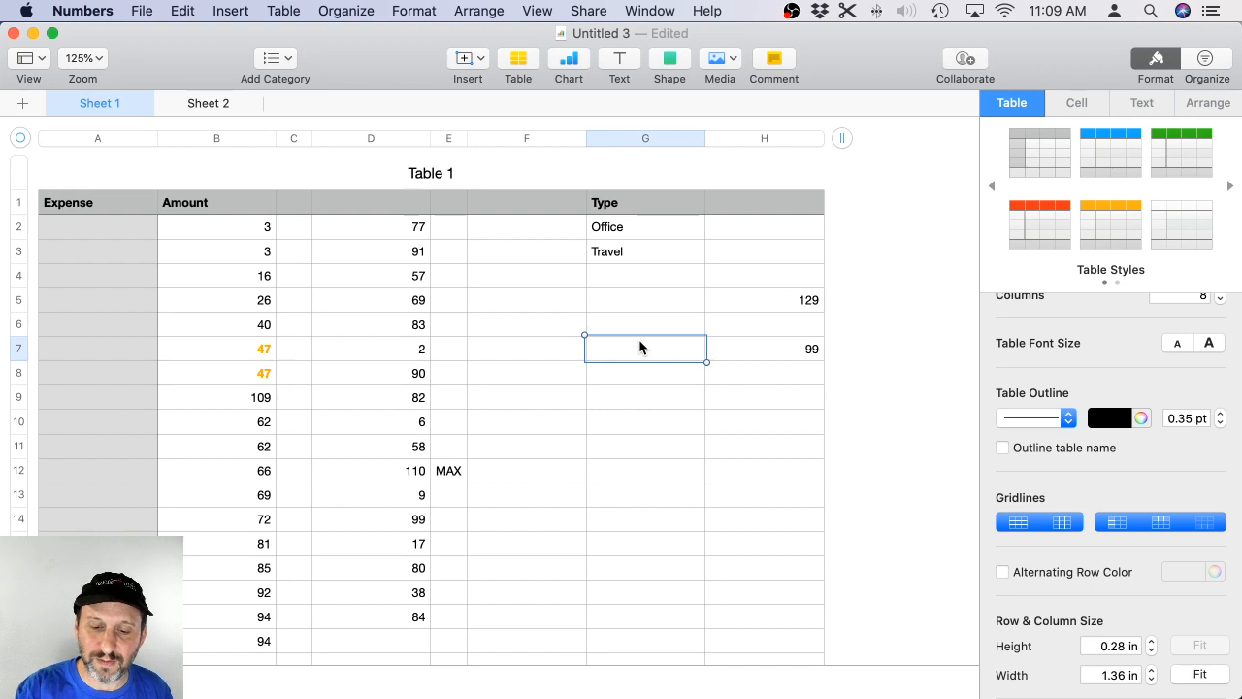
{"action": "key", "text": "equal"}
{"action": "scroll", "coordinate": [1133, 256], "scroll_direction": "down", "scroll_amount": 5}
{"action": "scroll", "coordinate": [1133, 352], "scroll_direction": "up", "scroll_amount": 5}
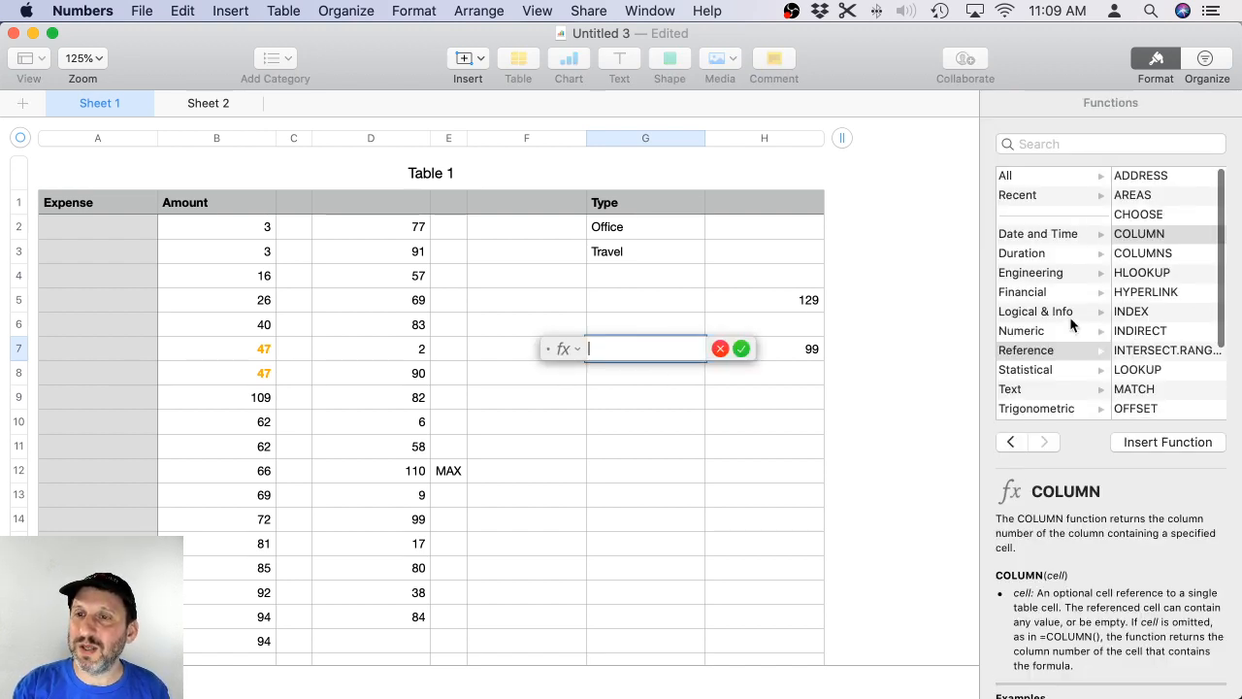
{"action": "left_click", "coordinate": [1046, 176]}
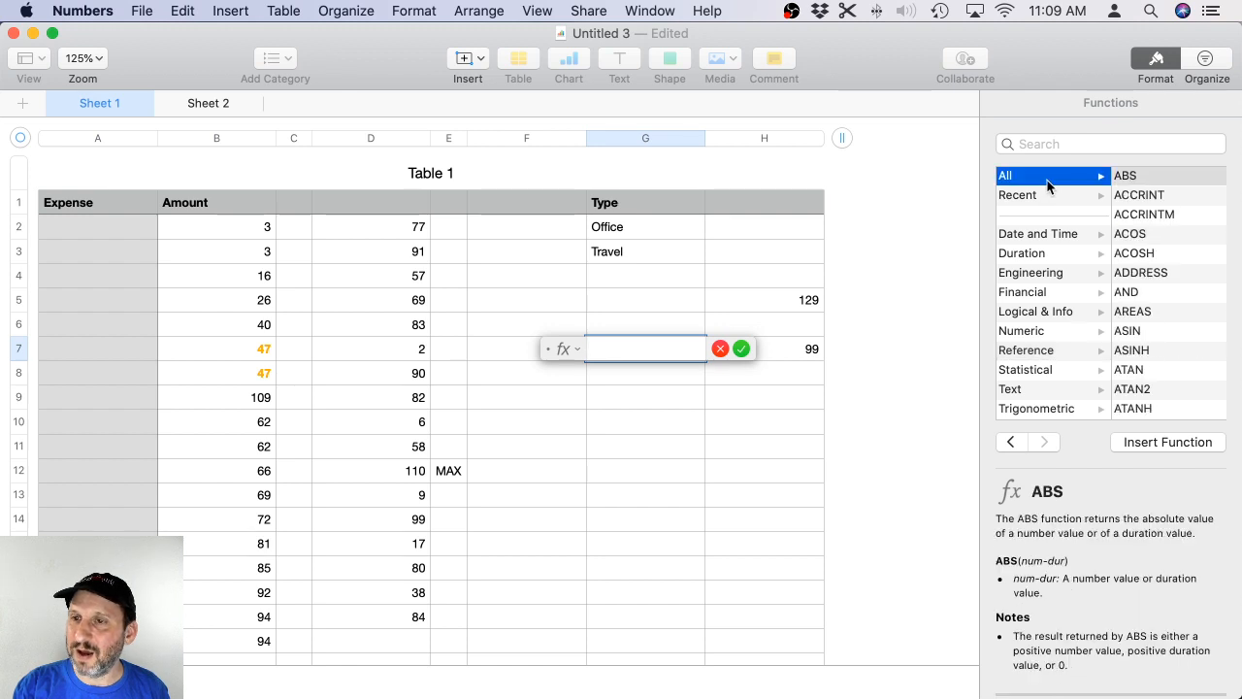
{"action": "left_click", "coordinate": [1052, 370]}
{"action": "left_click", "coordinate": [1035, 351]}
{"action": "left_click", "coordinate": [1036, 331]}
{"action": "left_click", "coordinate": [1038, 313]}
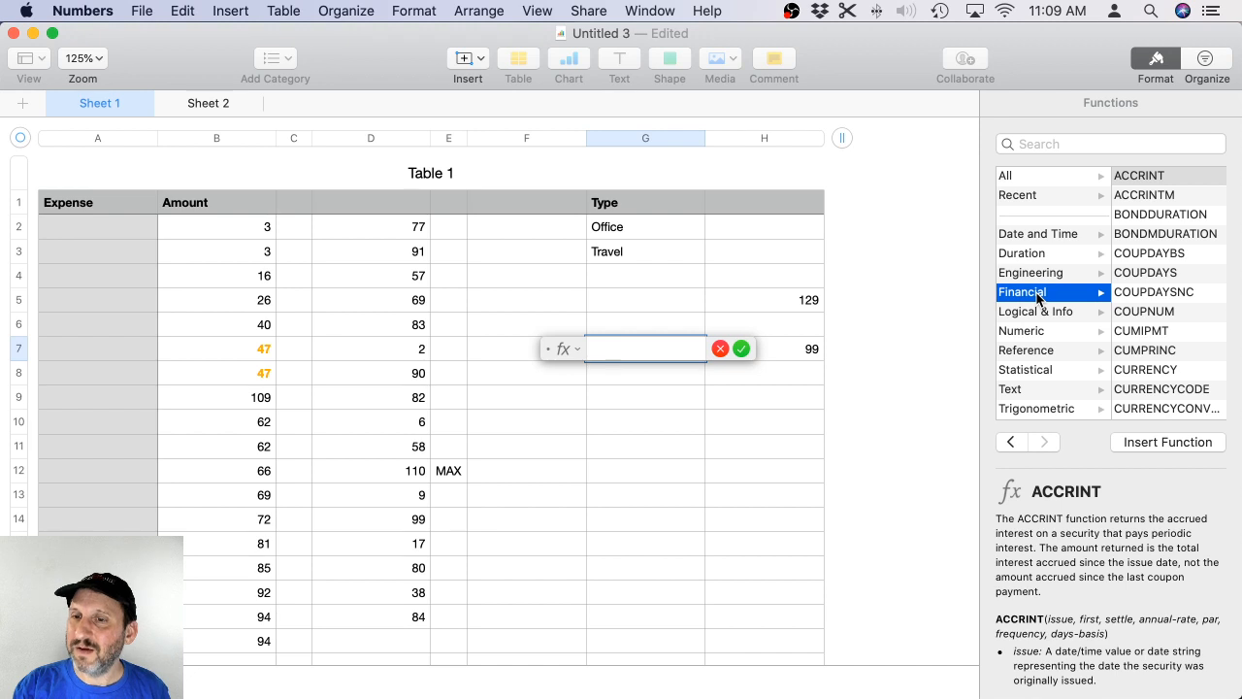
{"action": "left_click", "coordinate": [1029, 390]}
{"action": "scroll", "coordinate": [1150, 365], "scroll_direction": "down", "scroll_amount": 5}
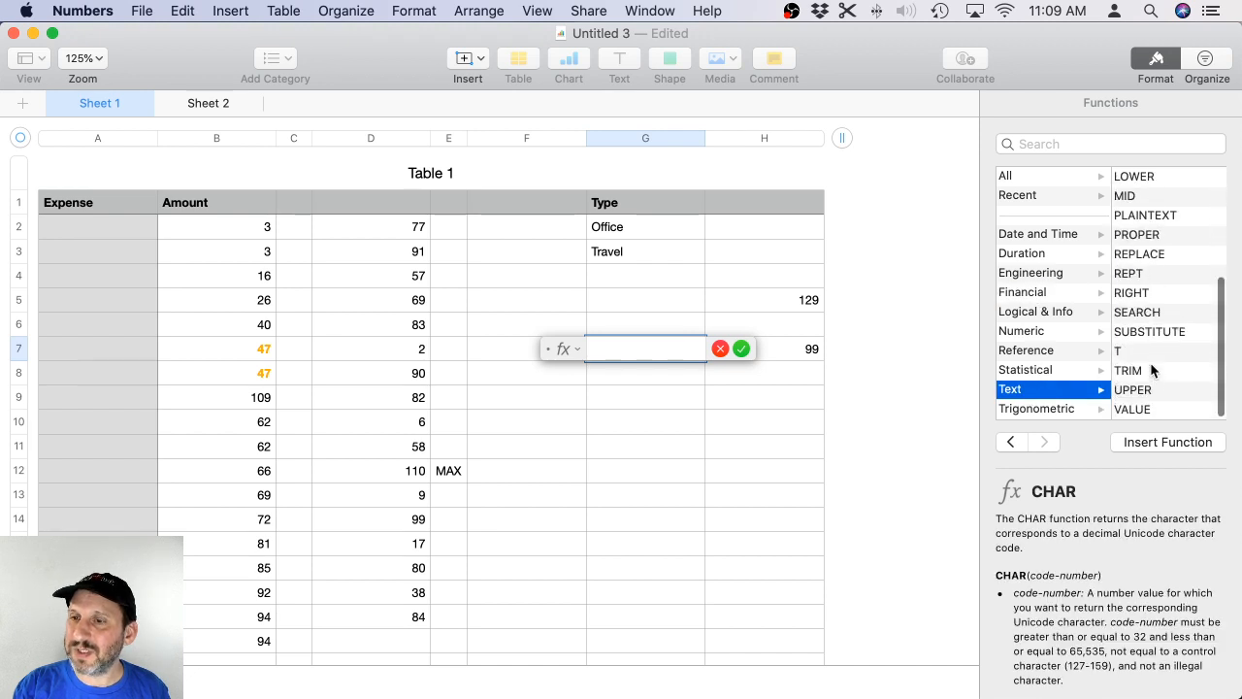
{"action": "scroll", "coordinate": [1150, 365], "scroll_direction": "up", "scroll_amount": 5}
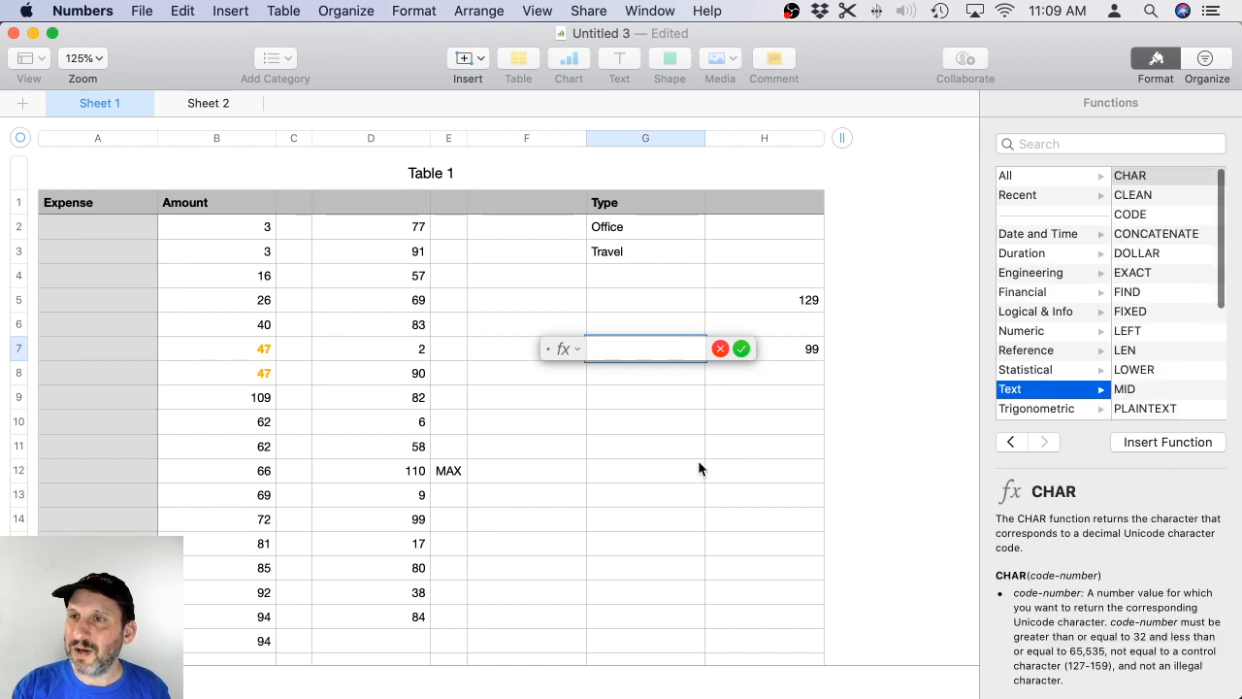
{"action": "left_click", "coordinate": [720, 348]}
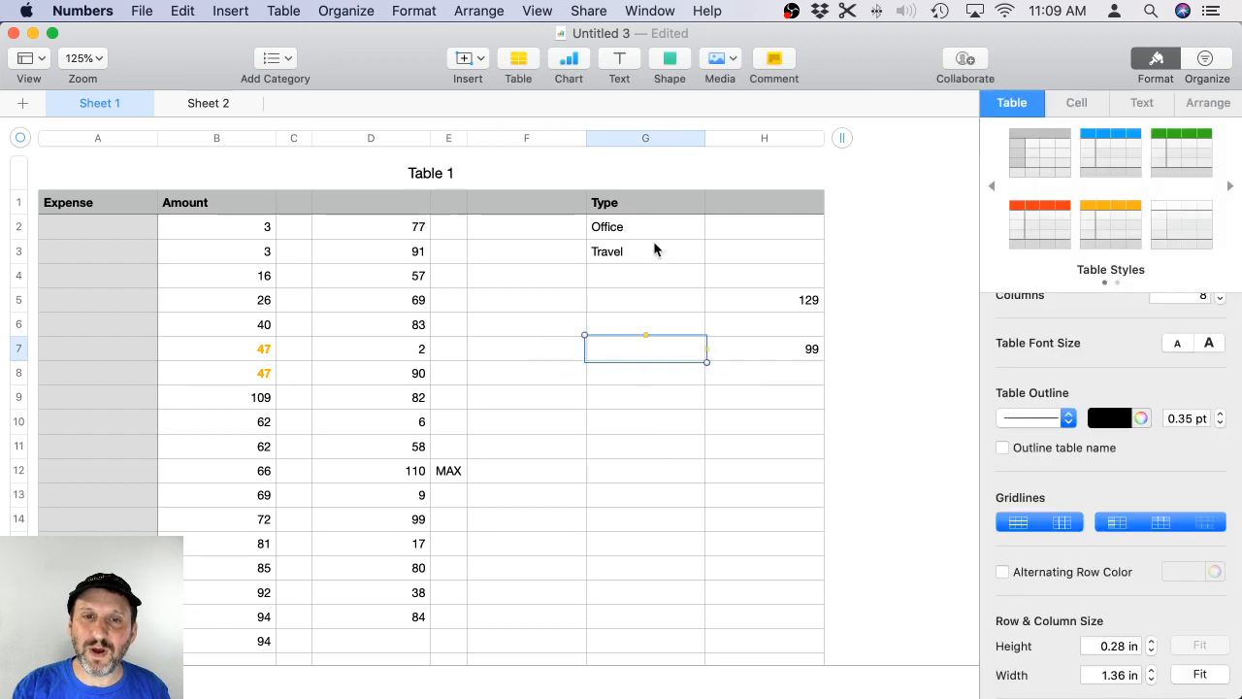
Enter Hello in cell G10 and World in cell H10.
{"action": "left_click", "coordinate": [627, 230]}
{"action": "left_click", "coordinate": [621, 416]}
{"action": "left_click", "coordinate": [624, 428]}
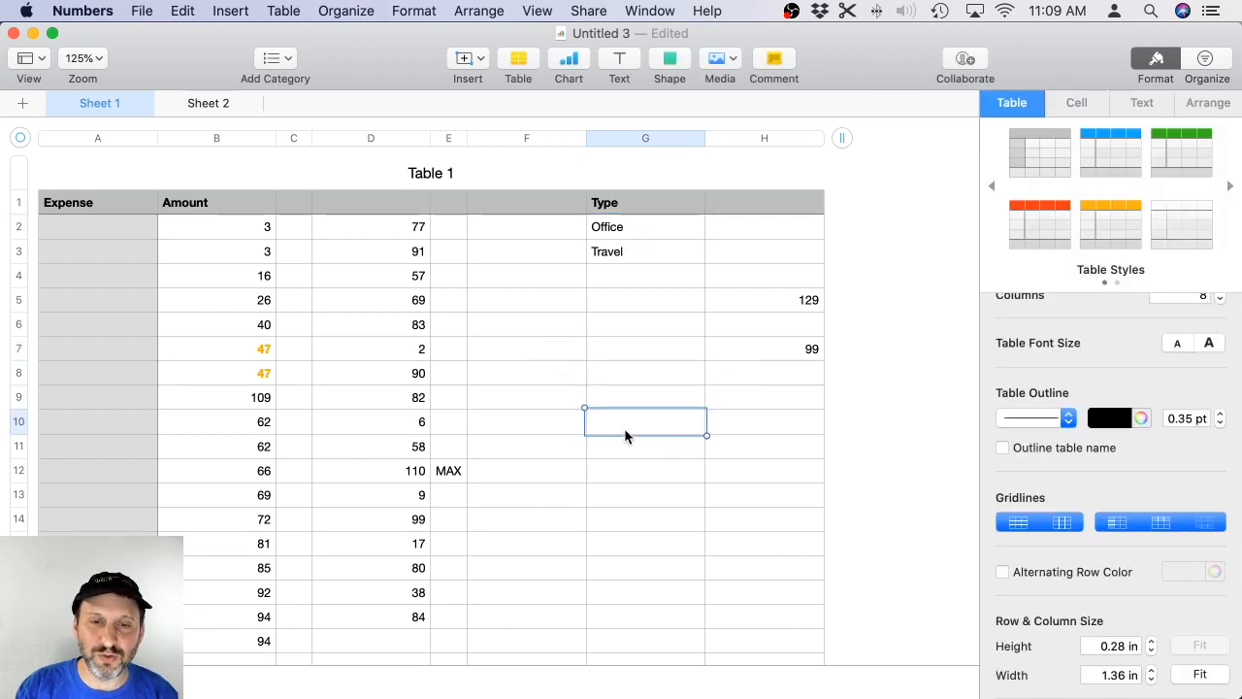
{"action": "type", "text": "Hello"}
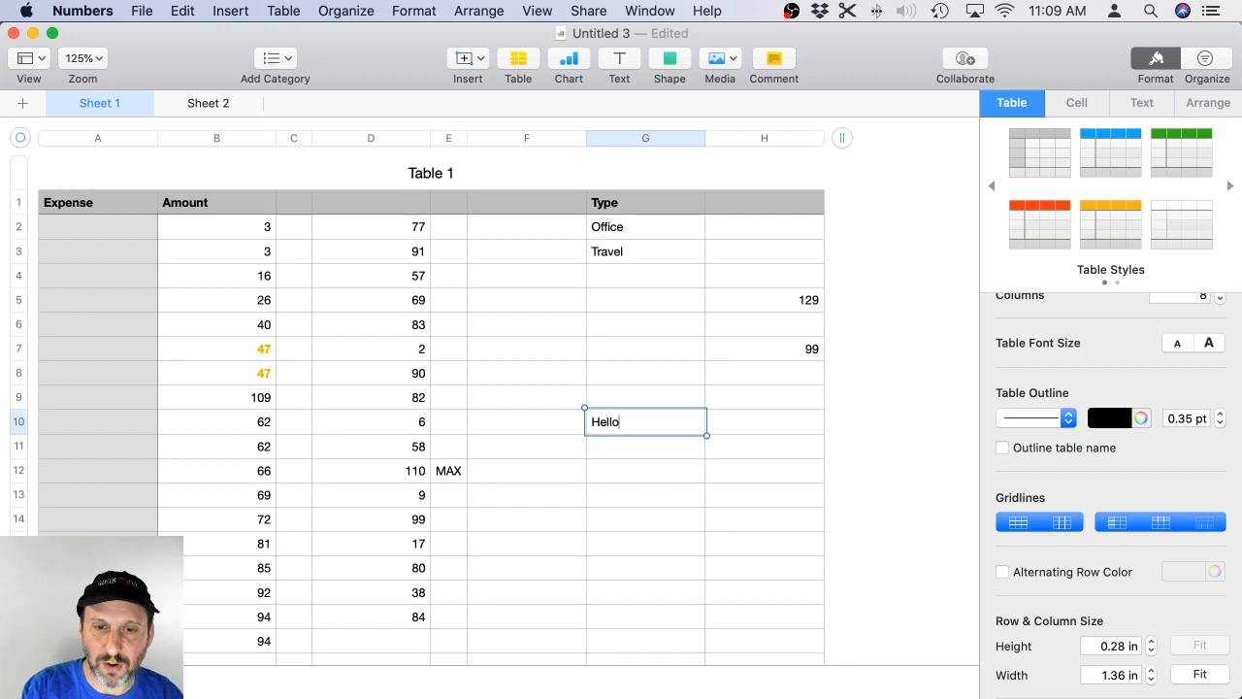
{"action": "key", "text": "Tab"}
{"action": "key", "text": "Return"}
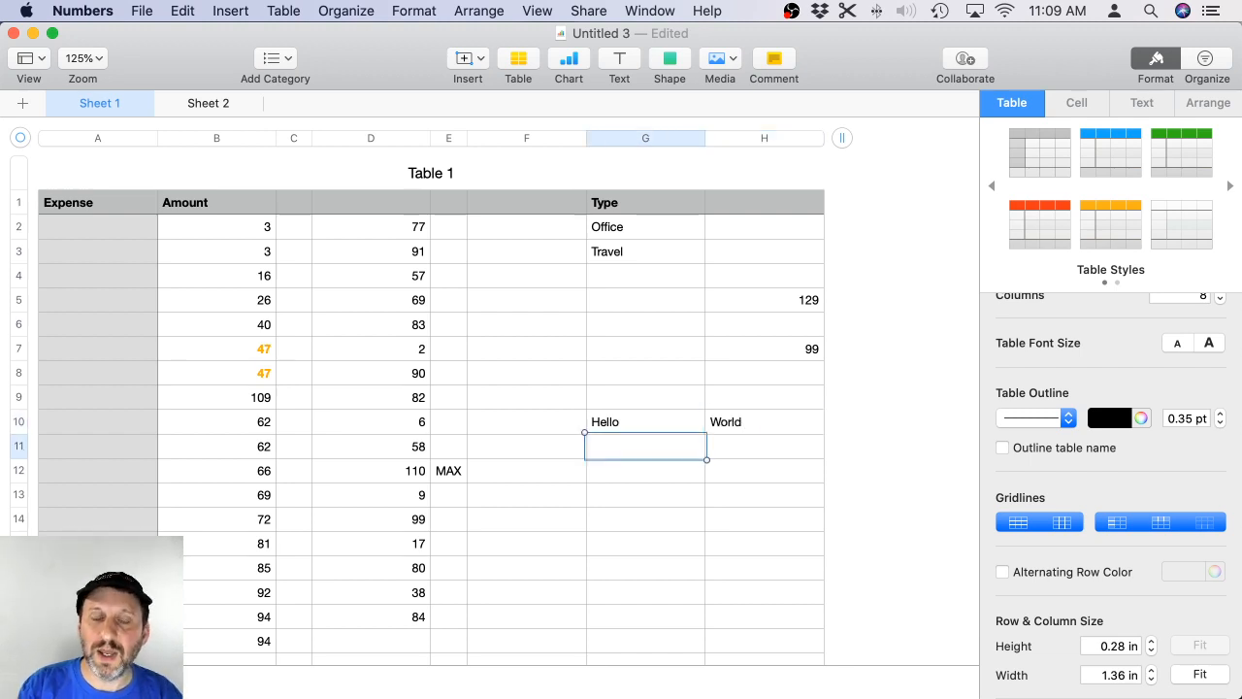
Enter a formula in cell G11 that joins the texts of G10 and H10 with the & operator.
{"action": "type", "text": "="}
{"action": "left_click", "coordinate": [654, 425]}
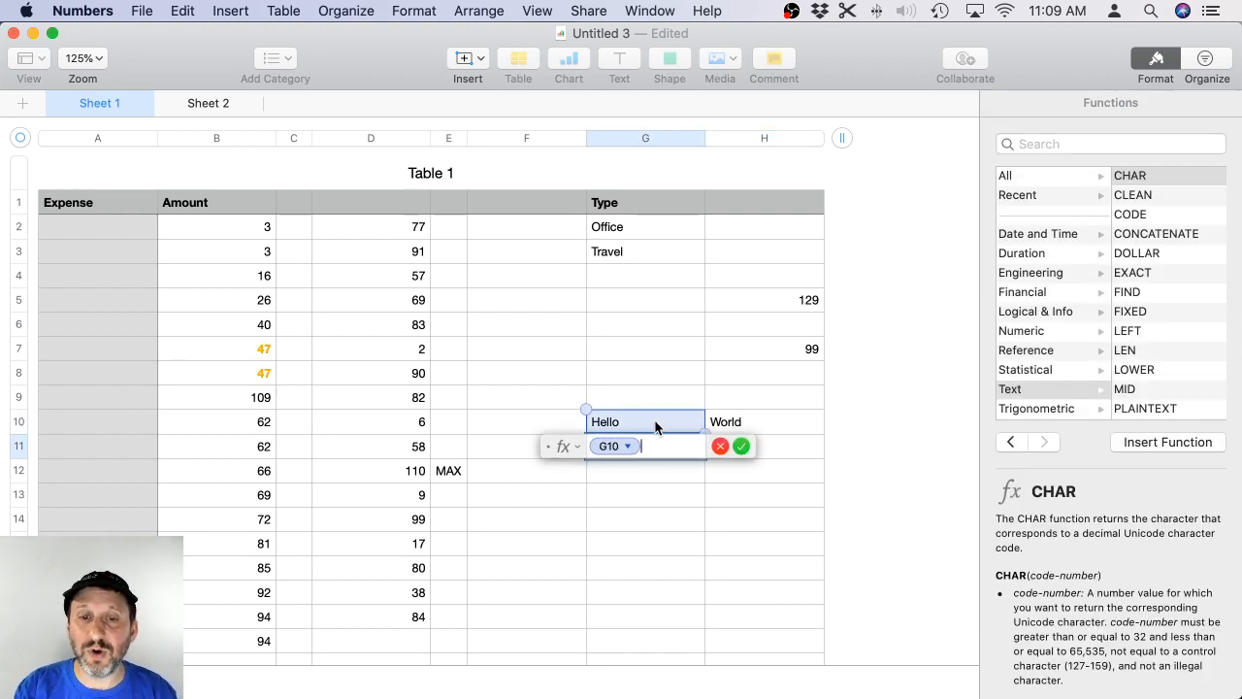
{"action": "type", "text": "&"}
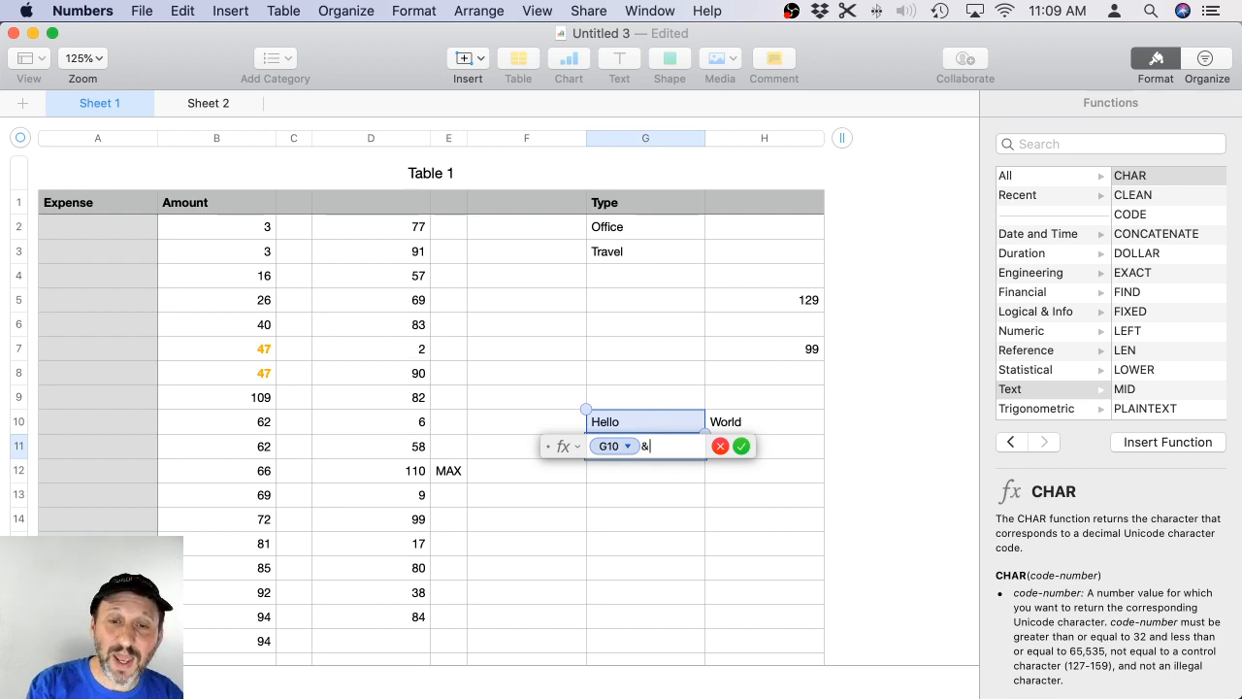
{"action": "left_click", "coordinate": [751, 423]}
{"action": "key", "text": "Return"}
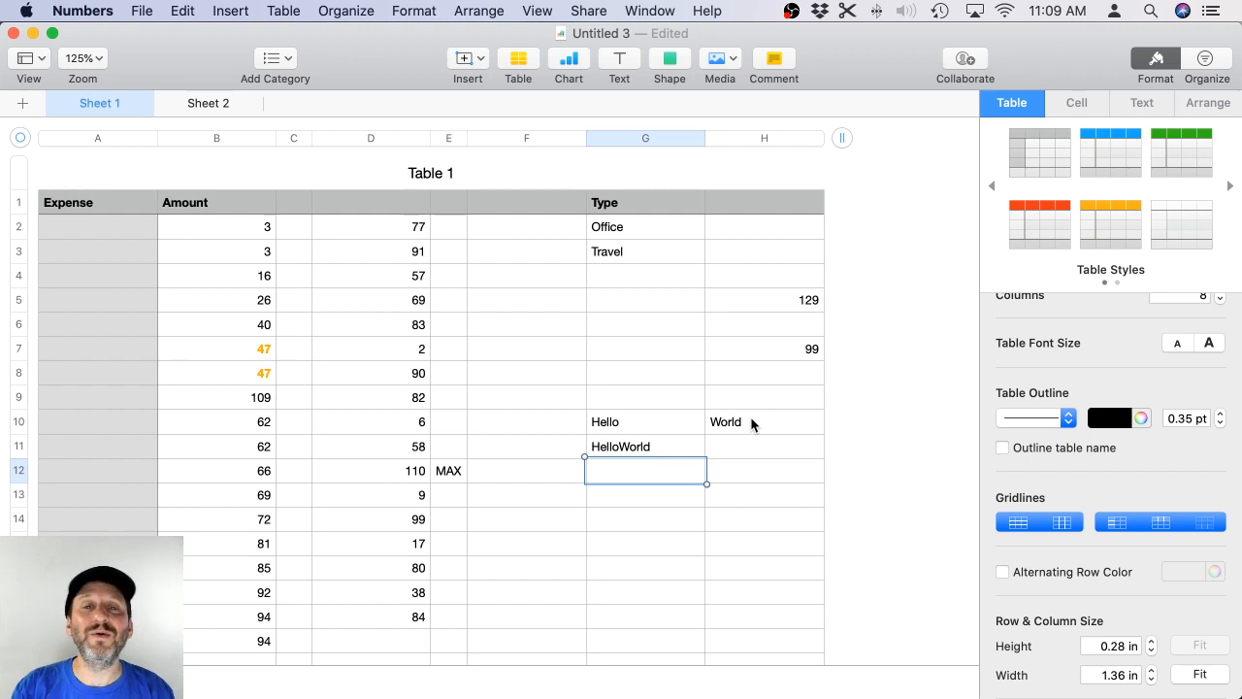
Open the Numbers User Guide and read its topics on string operators, wildcards and functions that accept conditions.
{"action": "left_click", "coordinate": [711, 9]}
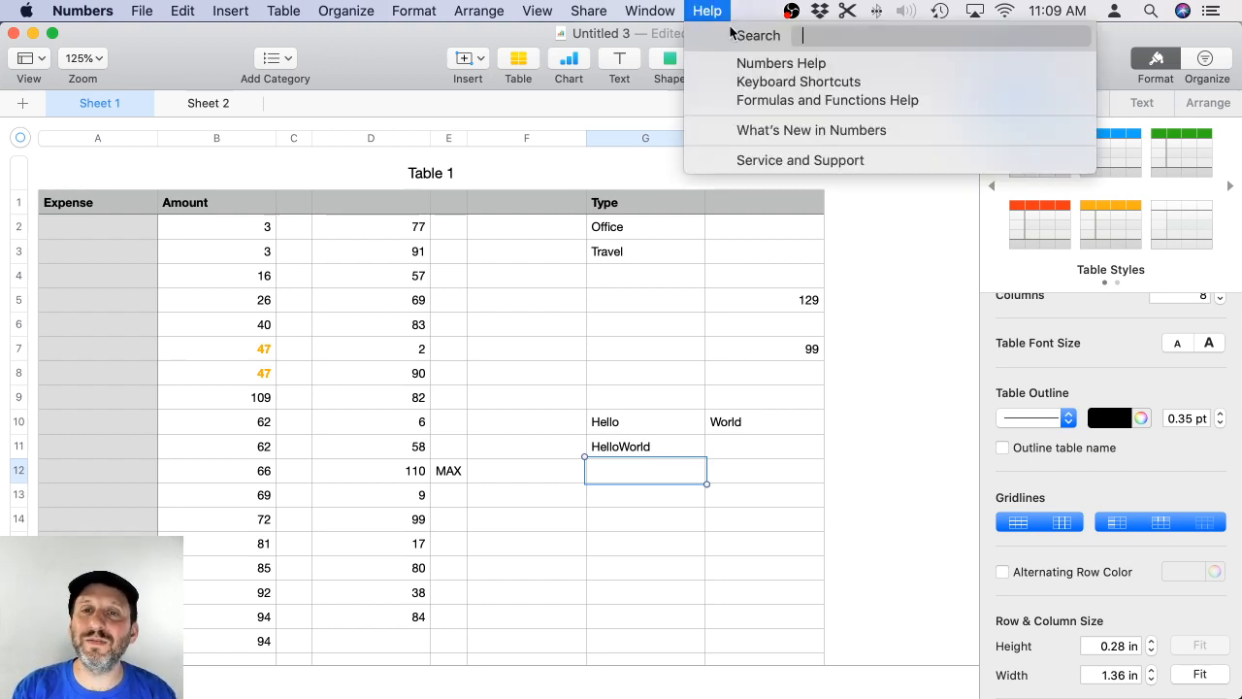
{"action": "left_click", "coordinate": [778, 66]}
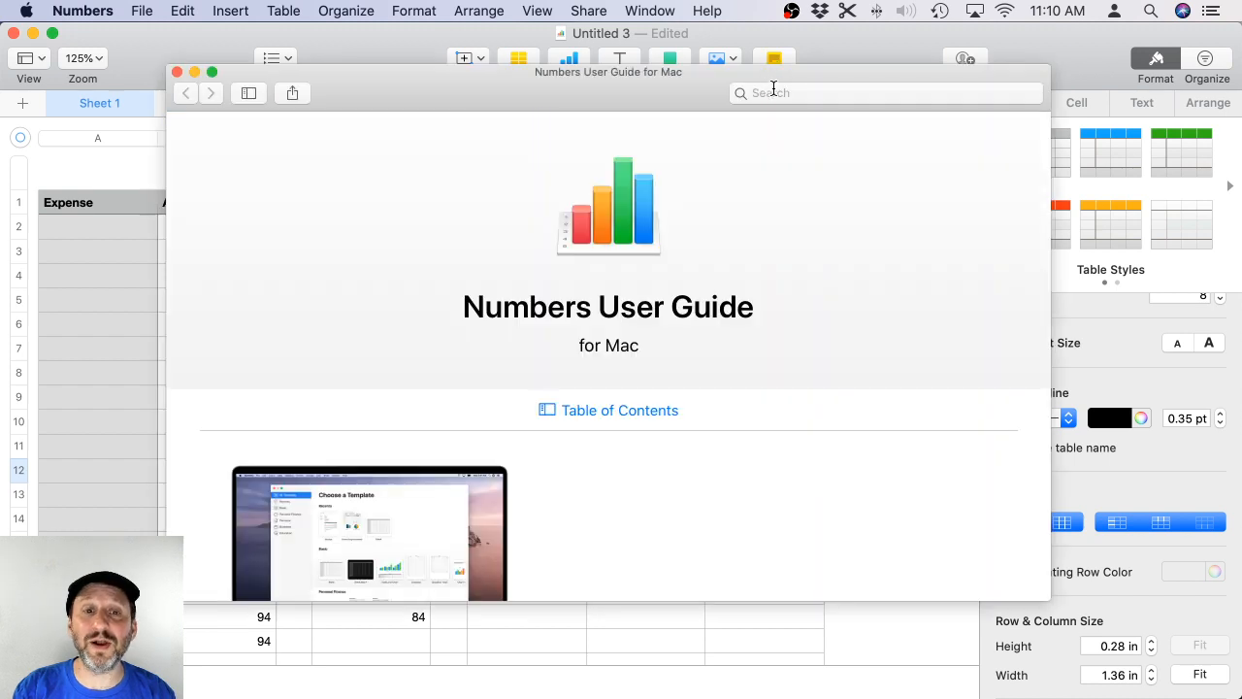
{"action": "left_click", "coordinate": [619, 409]}
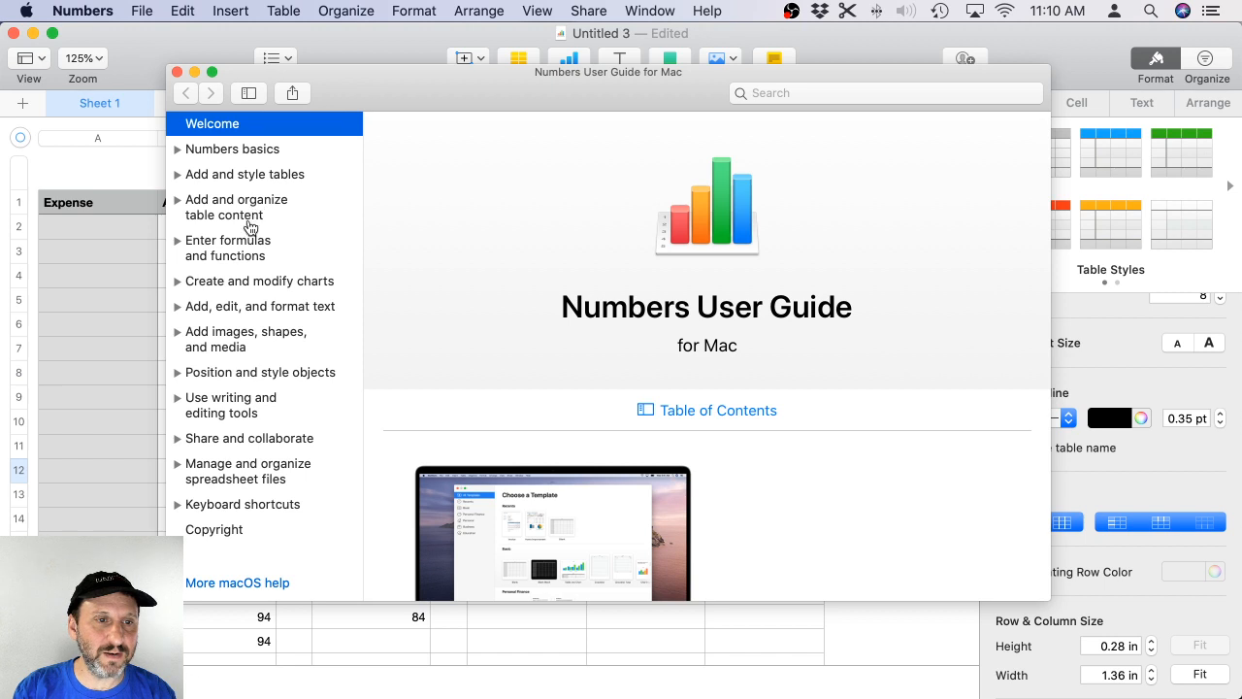
{"action": "left_click", "coordinate": [174, 244]}
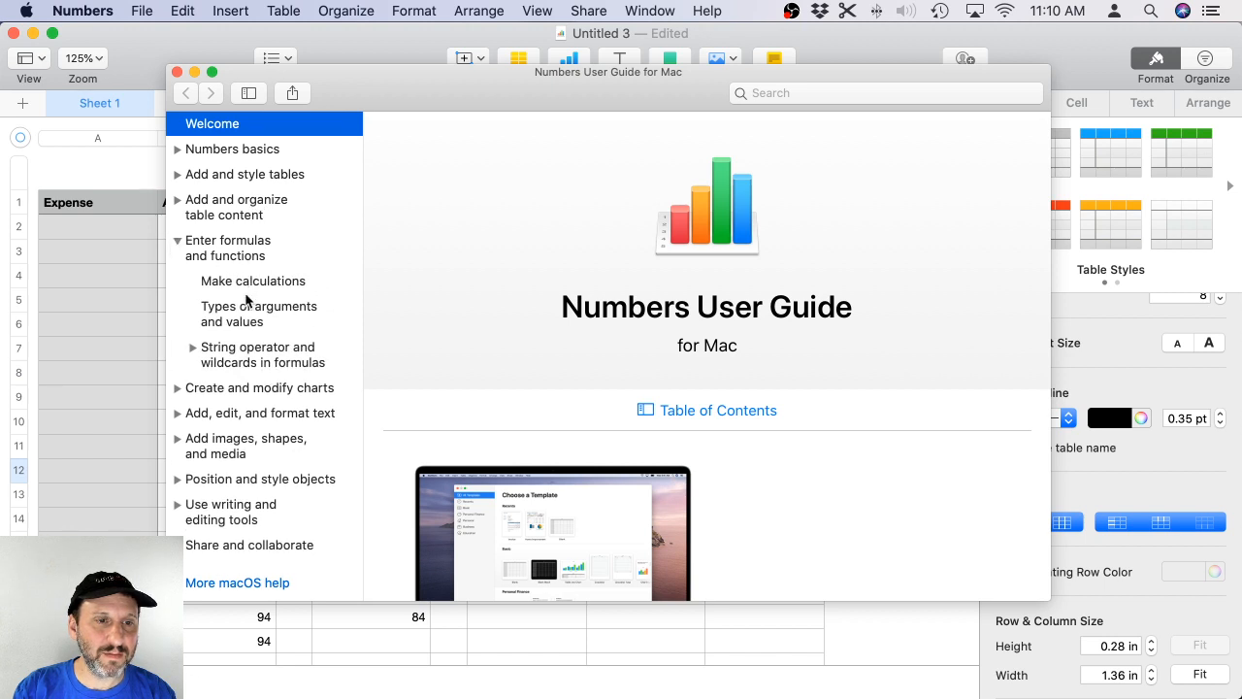
{"action": "left_click", "coordinate": [194, 349]}
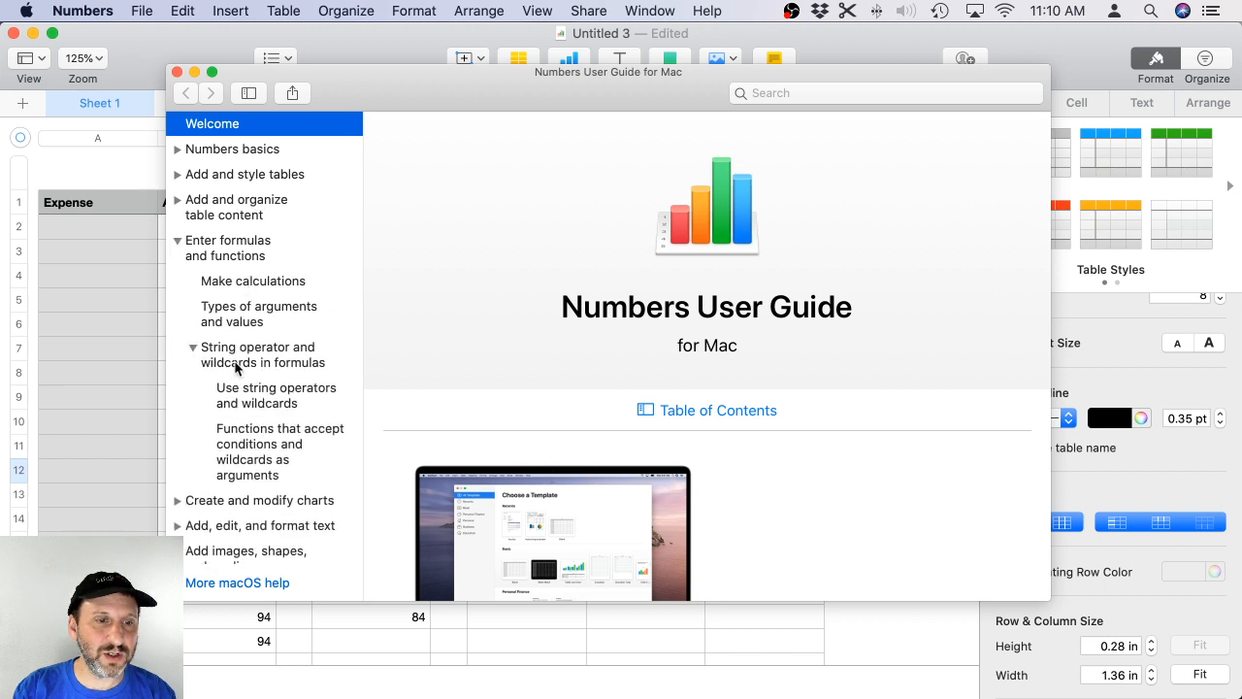
{"action": "left_click", "coordinate": [244, 366]}
{"action": "left_click", "coordinate": [244, 367]}
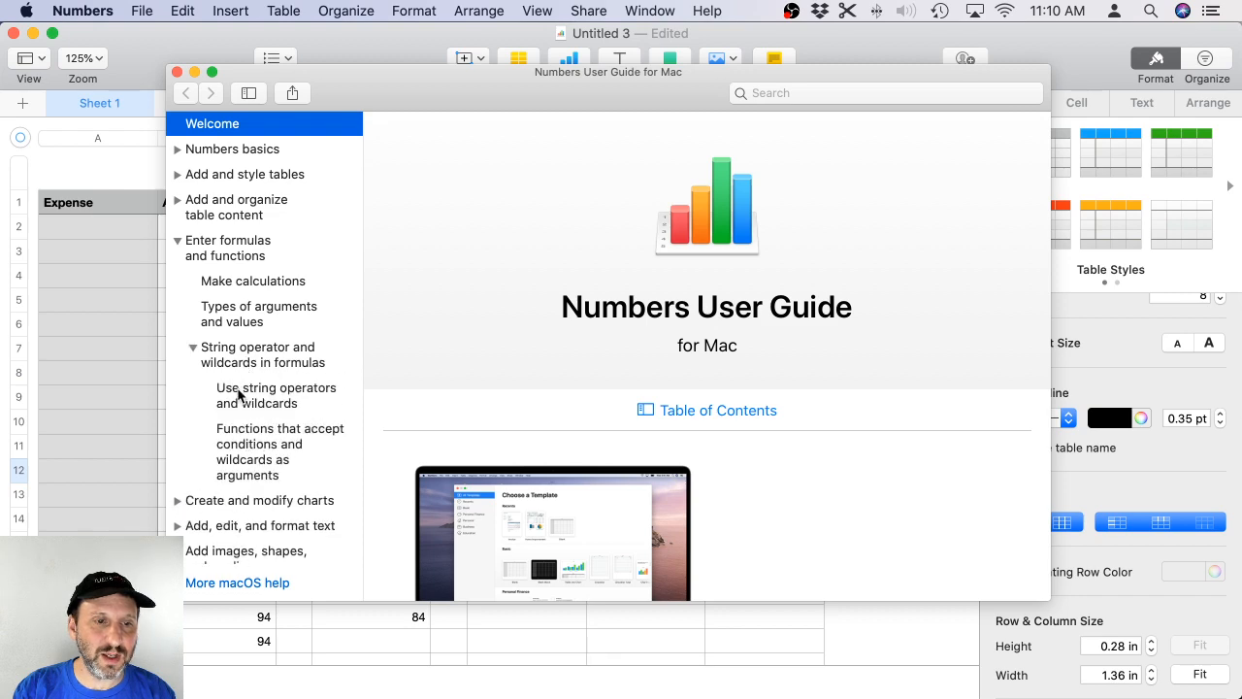
{"action": "left_click", "coordinate": [240, 393]}
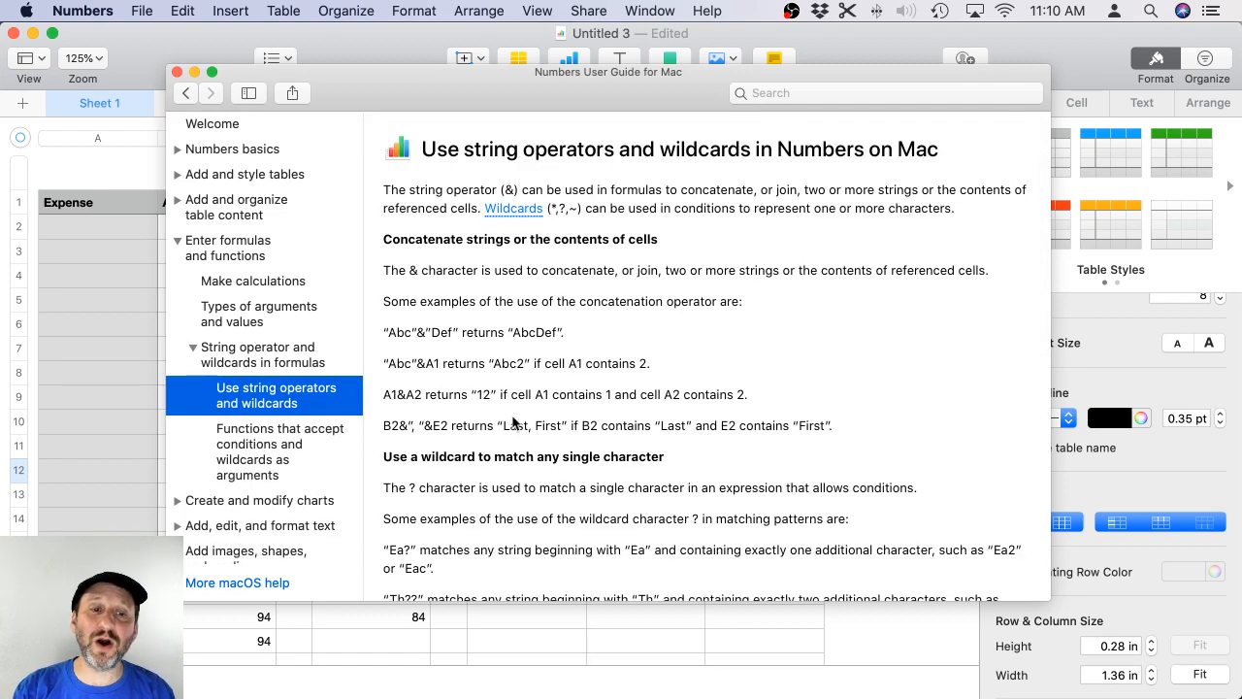
{"action": "scroll", "coordinate": [514, 422], "scroll_direction": "down", "scroll_amount": 3}
{"action": "scroll", "coordinate": [512, 414], "scroll_direction": "down", "scroll_amount": 5}
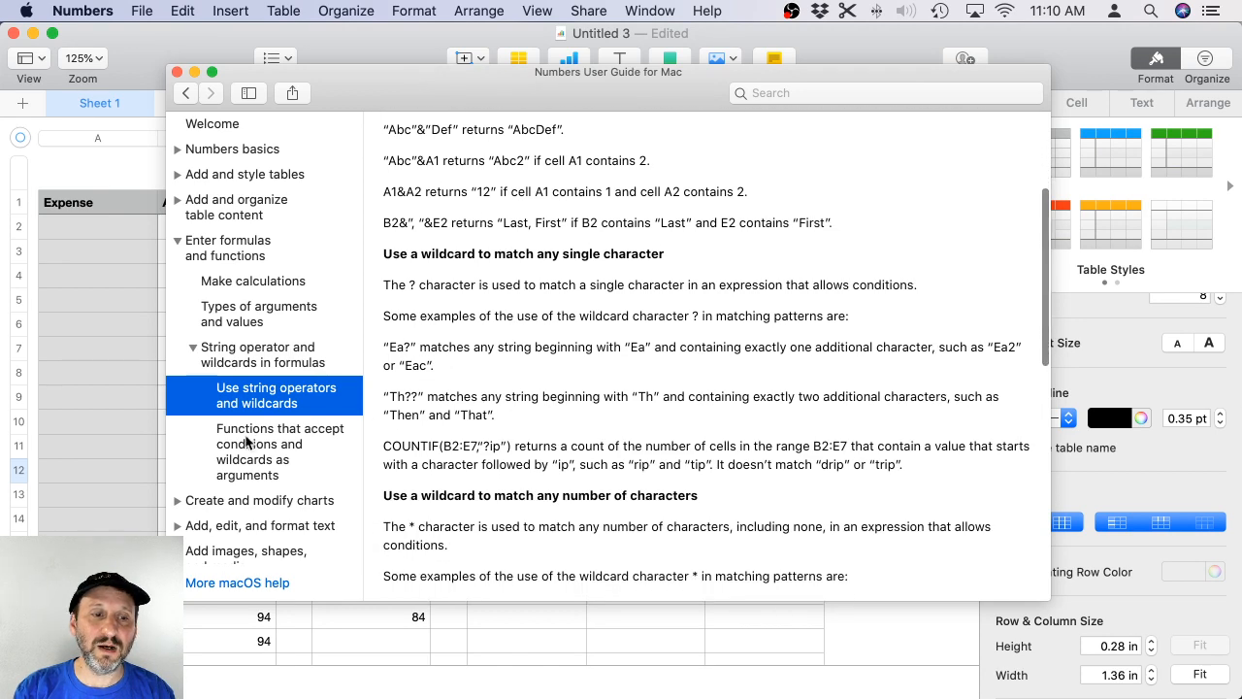
{"action": "left_click", "coordinate": [248, 441]}
{"action": "scroll", "coordinate": [250, 442], "scroll_direction": "down", "scroll_amount": 3}
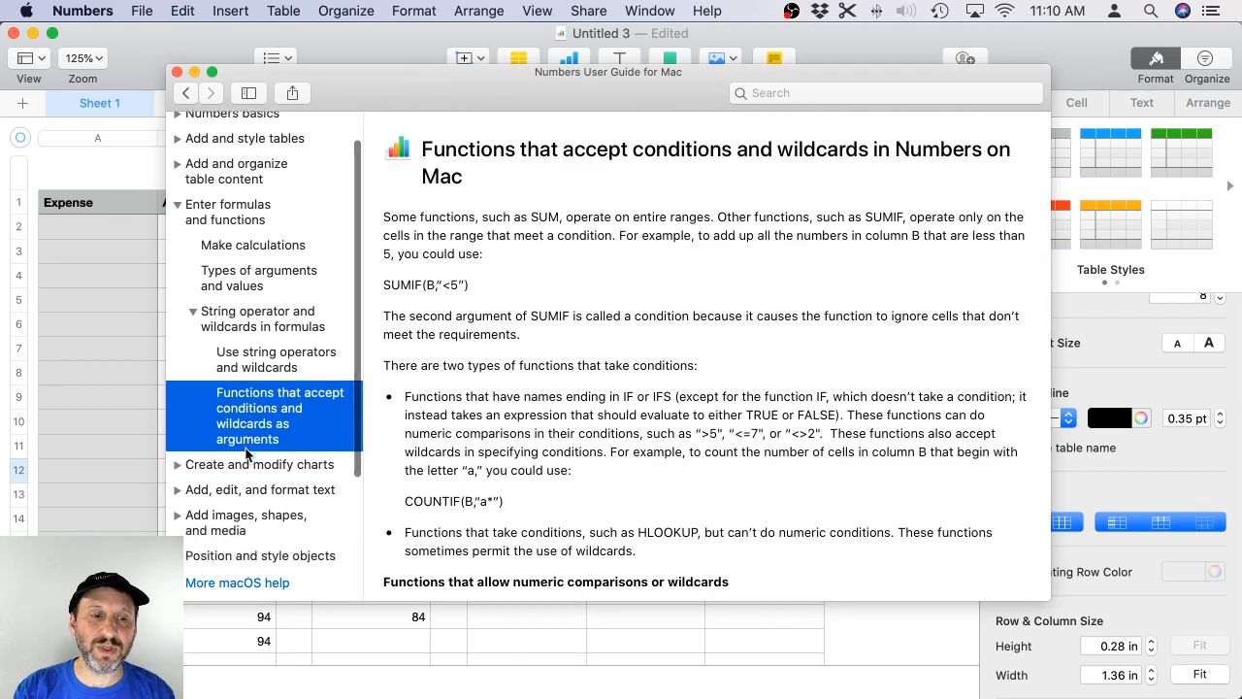
Search the user guide for "operators" and close the guide.
{"action": "left_click", "coordinate": [777, 93]}
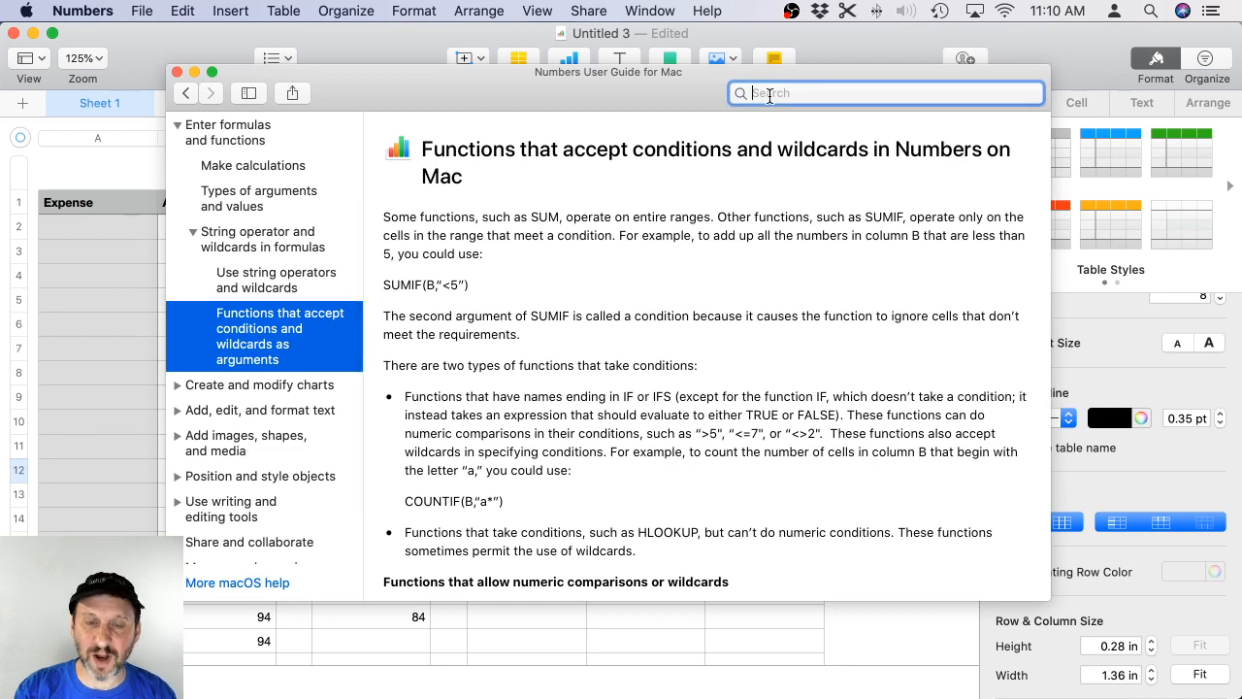
{"action": "type", "text": "operators"}
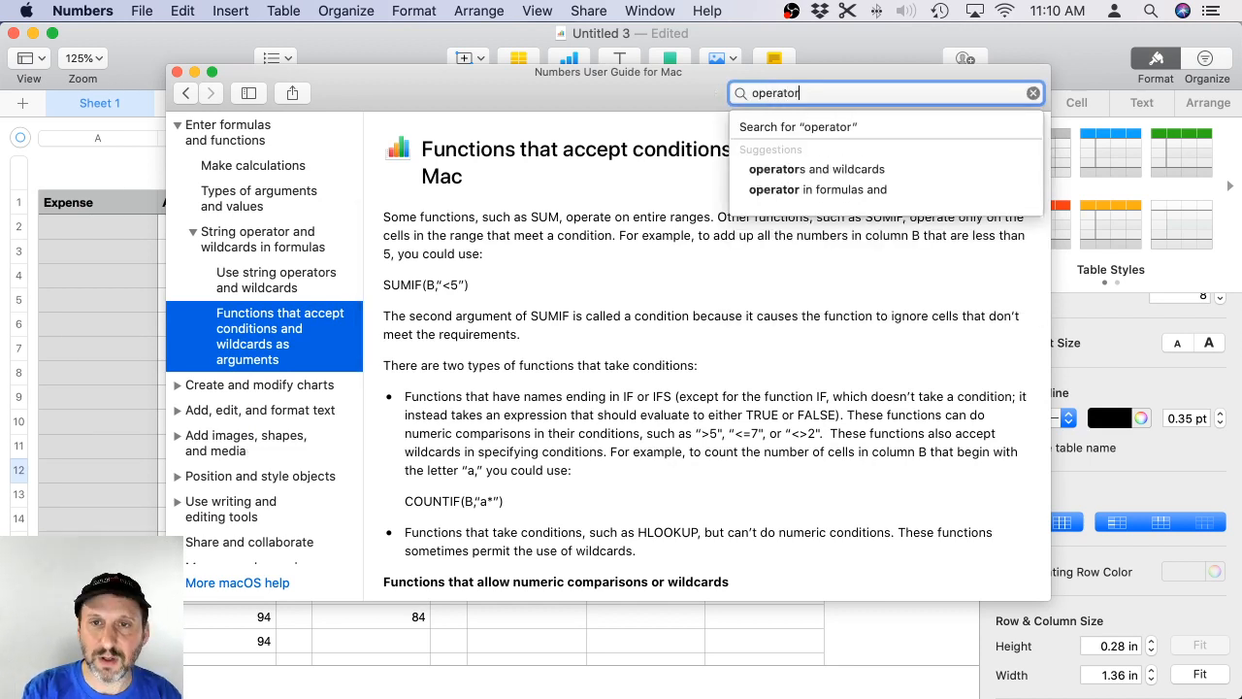
{"action": "key", "text": "Return"}
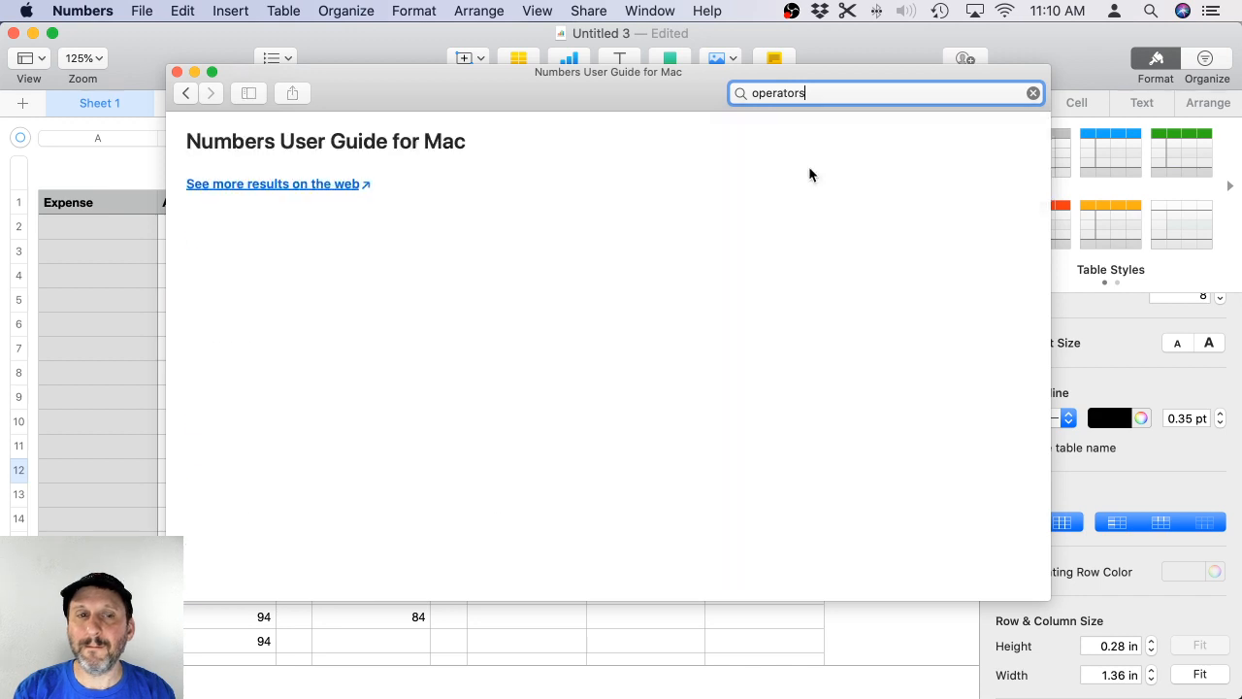
{"action": "left_click", "coordinate": [175, 71]}
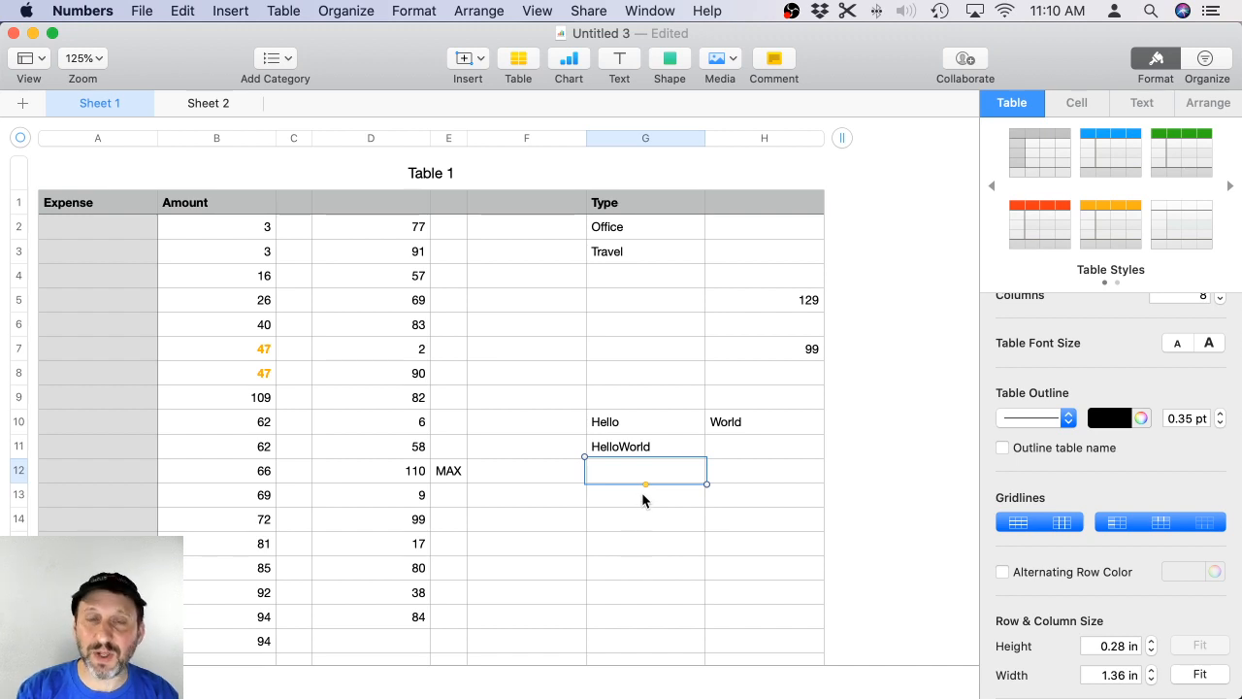
Try out the operator characters +-/* and & as plain text in cell G12 and clear the cell.
{"action": "type", "text": "+-/*"}
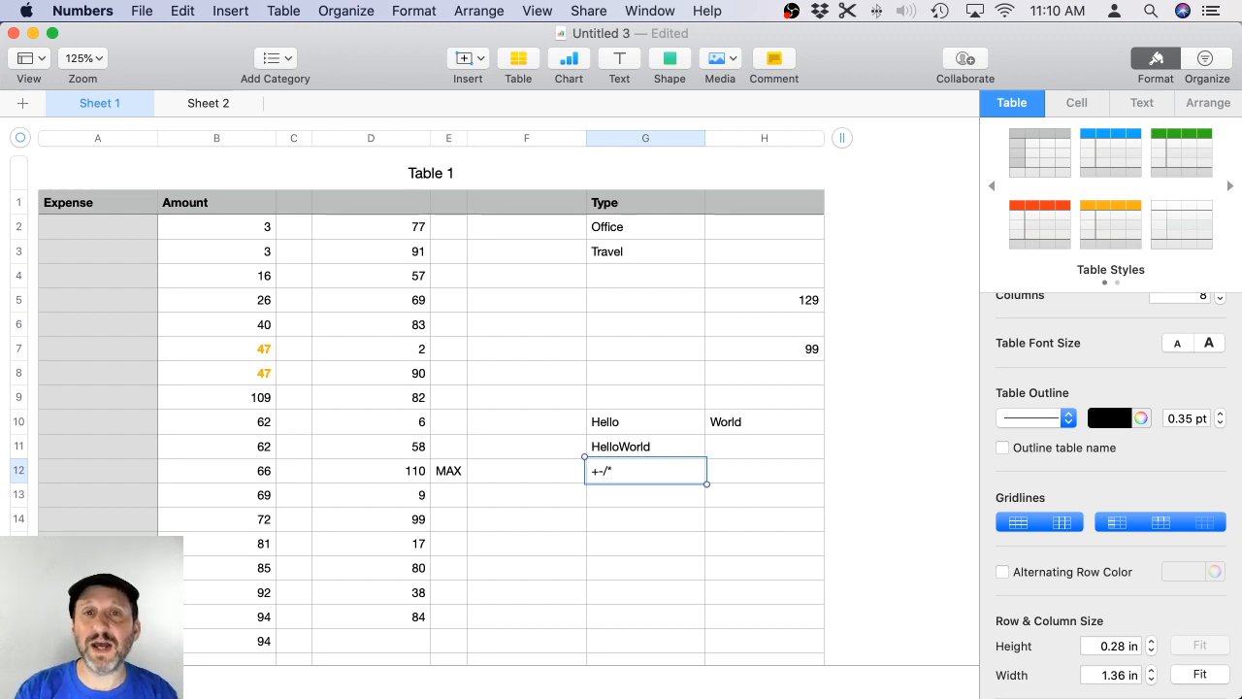
{"action": "key", "text": "super+a"}
{"action": "key", "text": "BackSpace"}
{"action": "type", "text": "&"}
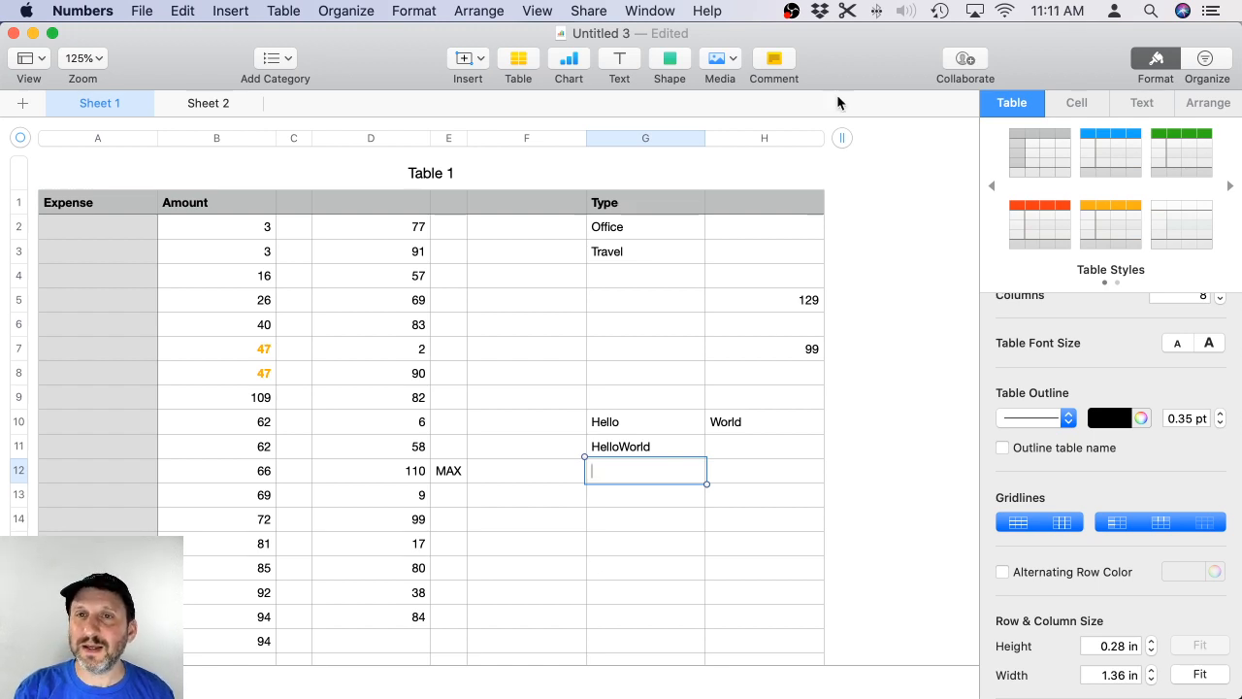
Open the Formulas and Functions Help in Safari and expand the Formulas and Functions sections of its table of contents.
{"action": "left_click", "coordinate": [705, 12]}
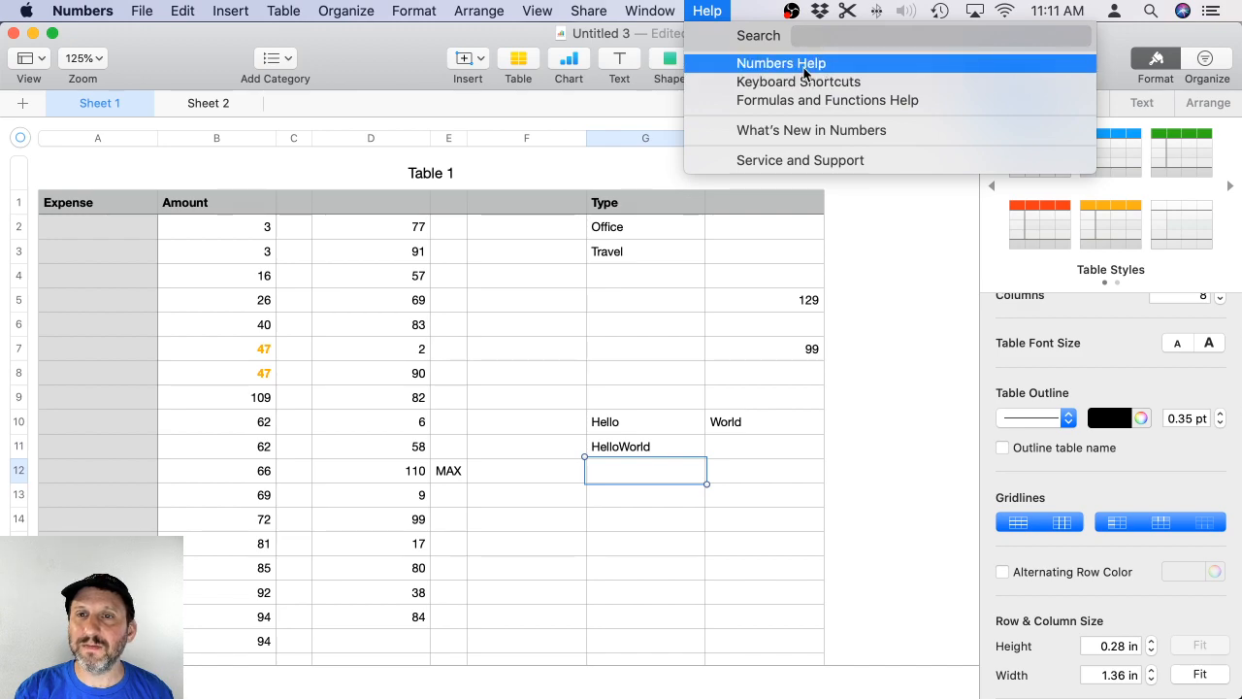
{"action": "left_click", "coordinate": [804, 101]}
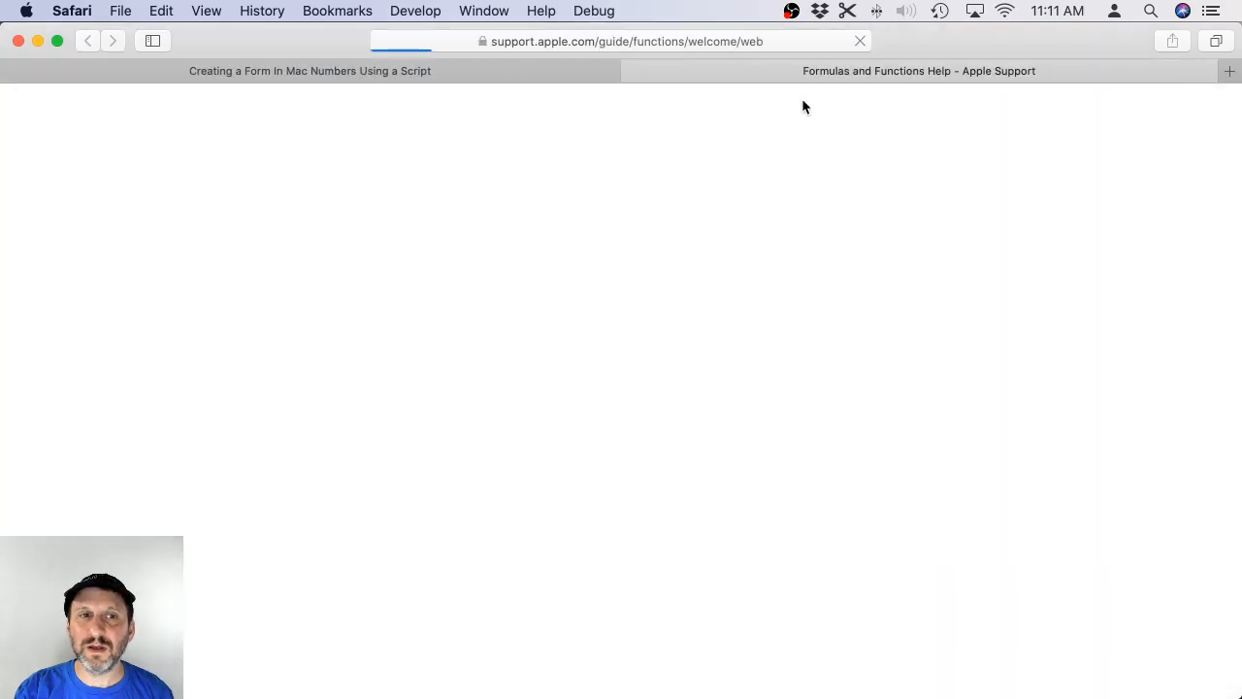
{"action": "left_click", "coordinate": [369, 417]}
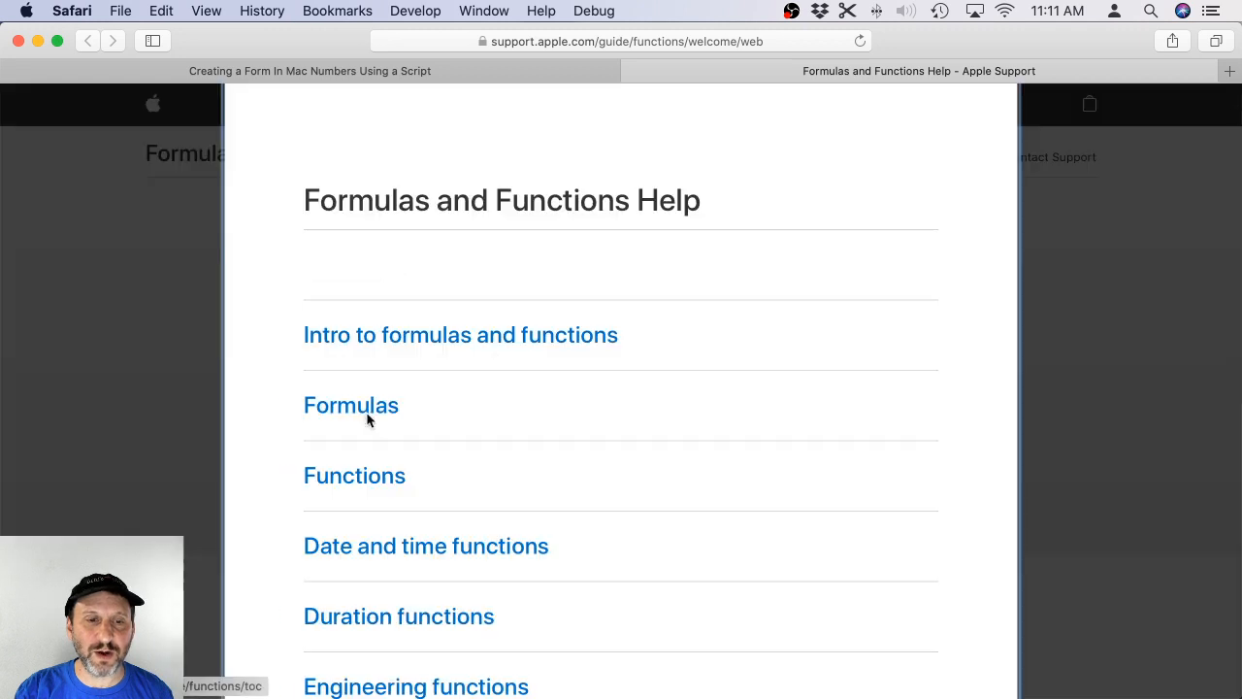
{"action": "scroll", "coordinate": [366, 417], "scroll_direction": "down", "scroll_amount": 8}
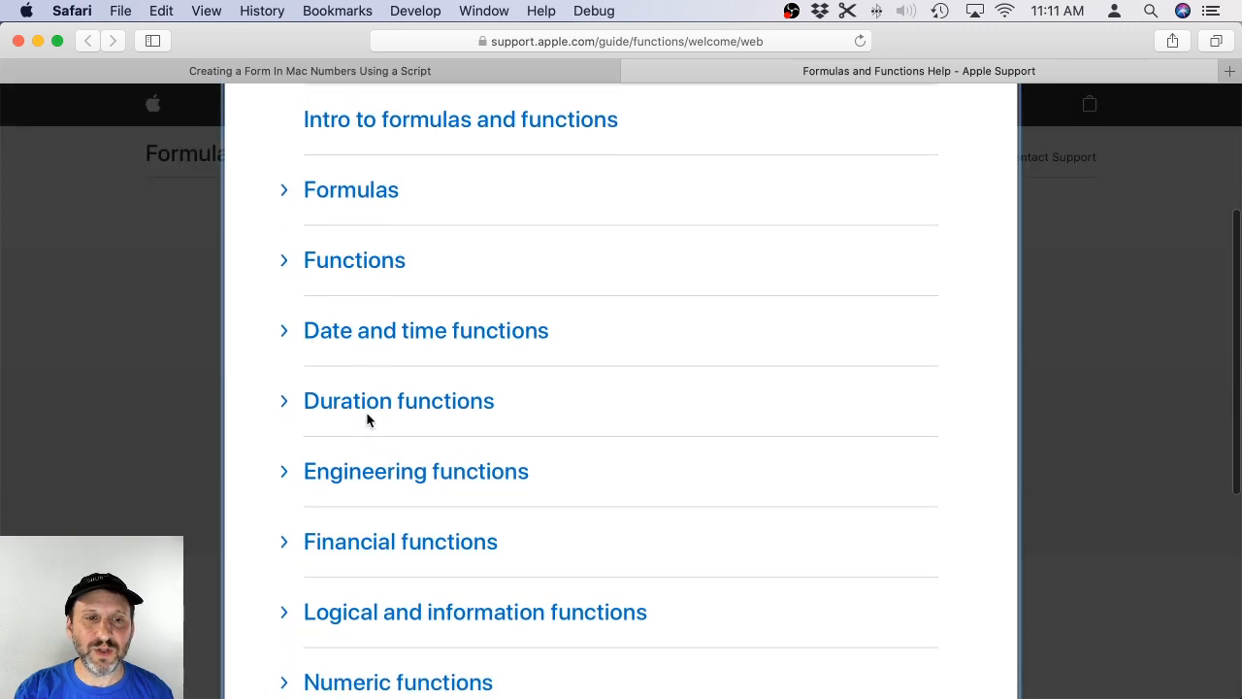
{"action": "scroll", "coordinate": [369, 420], "scroll_direction": "down", "scroll_amount": 5}
{"action": "scroll", "coordinate": [369, 421], "scroll_direction": "up", "scroll_amount": 10}
{"action": "left_click", "coordinate": [314, 451]}
{"action": "scroll", "coordinate": [313, 472], "scroll_direction": "down", "scroll_amount": 3}
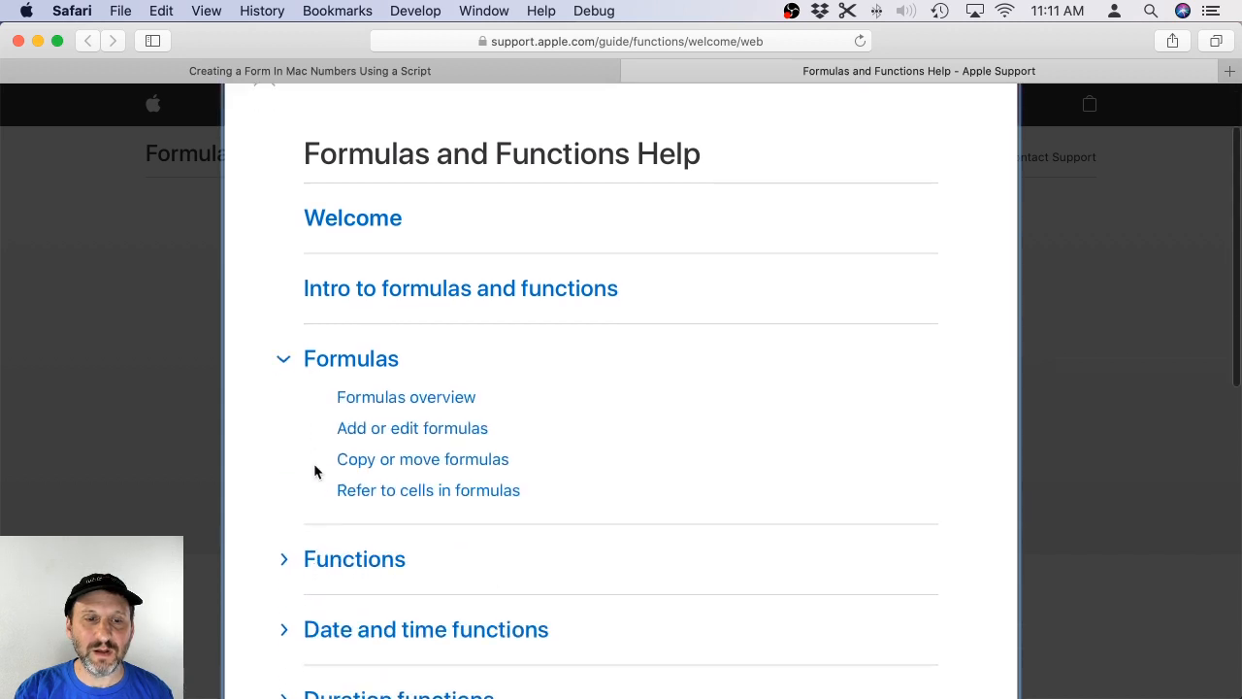
{"action": "scroll", "coordinate": [386, 447], "scroll_direction": "down", "scroll_amount": 4}
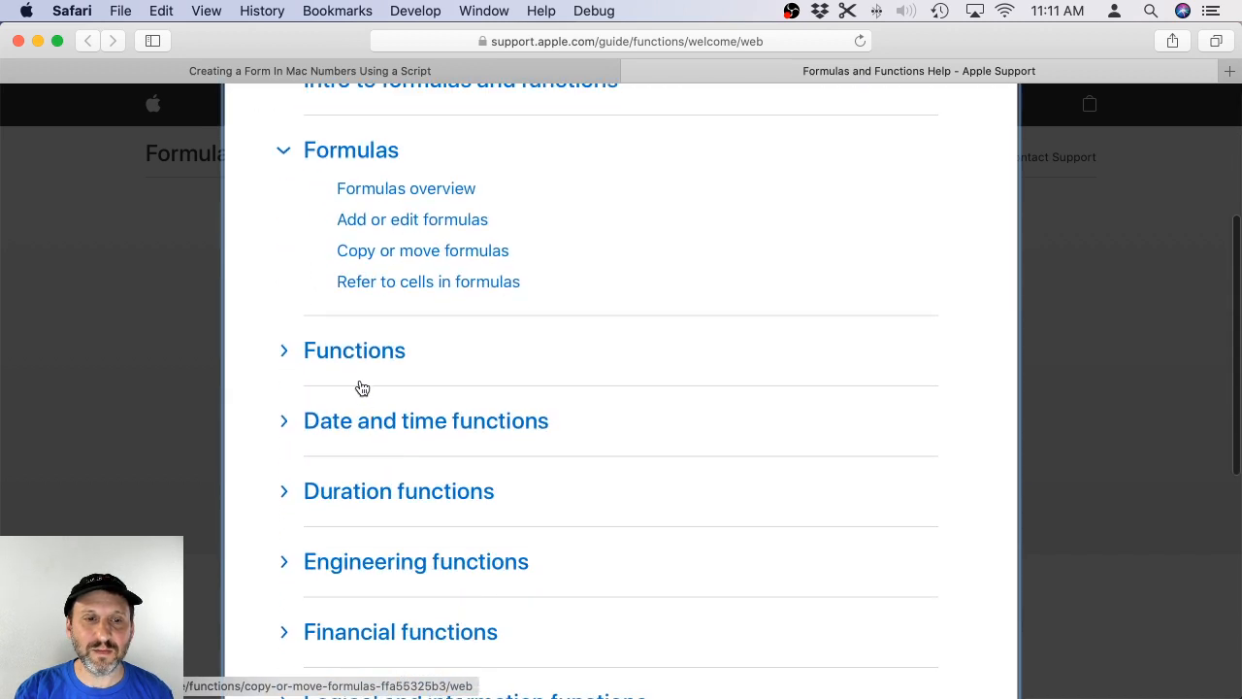
{"action": "left_click", "coordinate": [359, 355]}
{"action": "scroll", "coordinate": [411, 291], "scroll_direction": "down", "scroll_amount": 2}
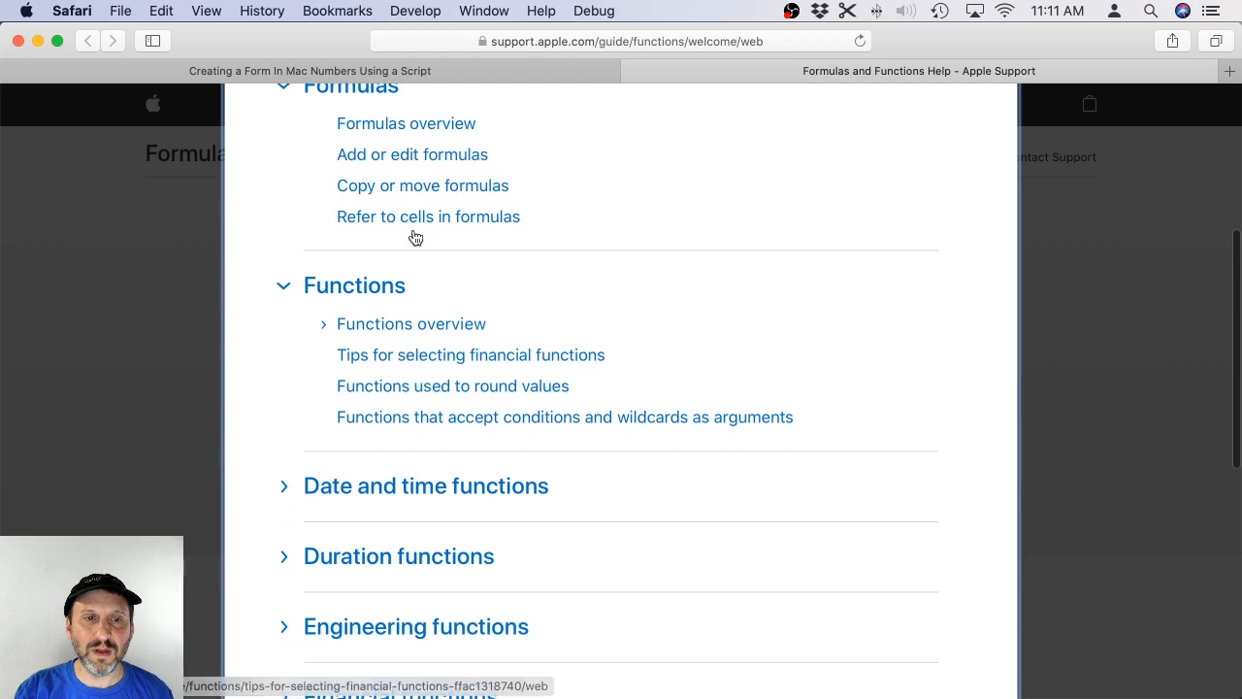
Examine the help topic "Refer to cells in formulas" and its table of contents, and switch back to Numbers.
{"action": "left_click", "coordinate": [408, 217]}
{"action": "scroll", "coordinate": [464, 405], "scroll_direction": "down", "scroll_amount": 5}
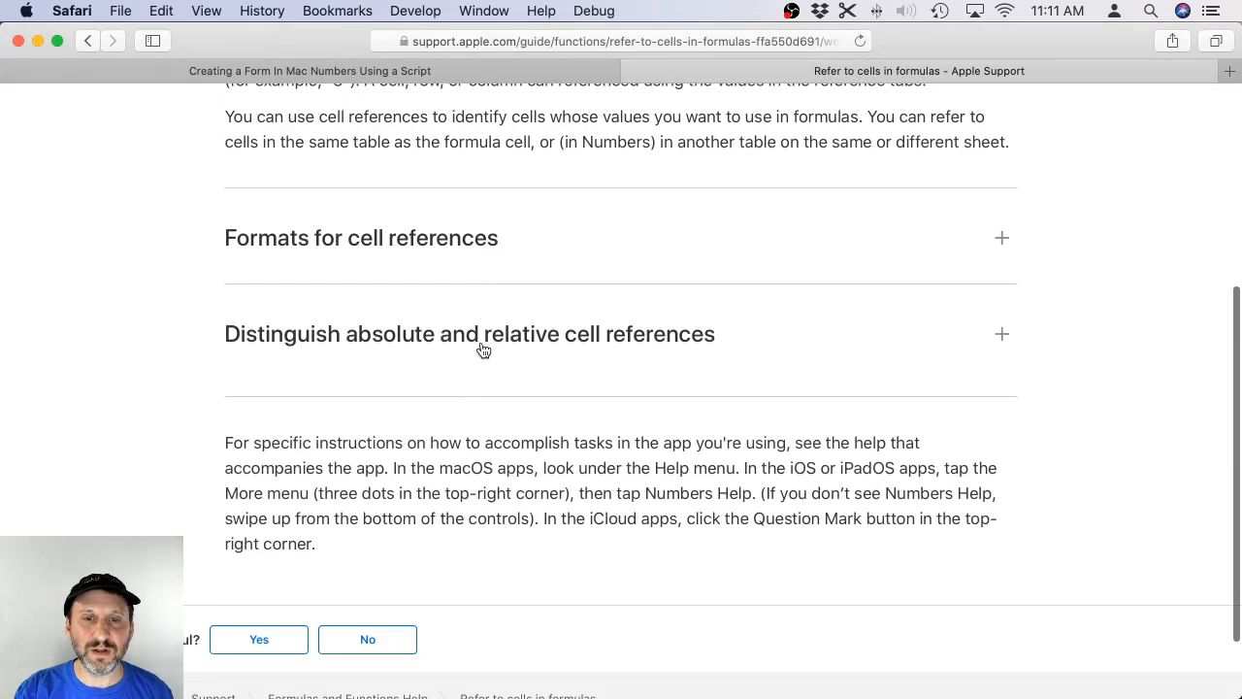
{"action": "scroll", "coordinate": [480, 346], "scroll_direction": "down", "scroll_amount": 2}
{"action": "scroll", "coordinate": [481, 342], "scroll_direction": "up", "scroll_amount": 7}
{"action": "scroll", "coordinate": [481, 342], "scroll_direction": "down", "scroll_amount": 1}
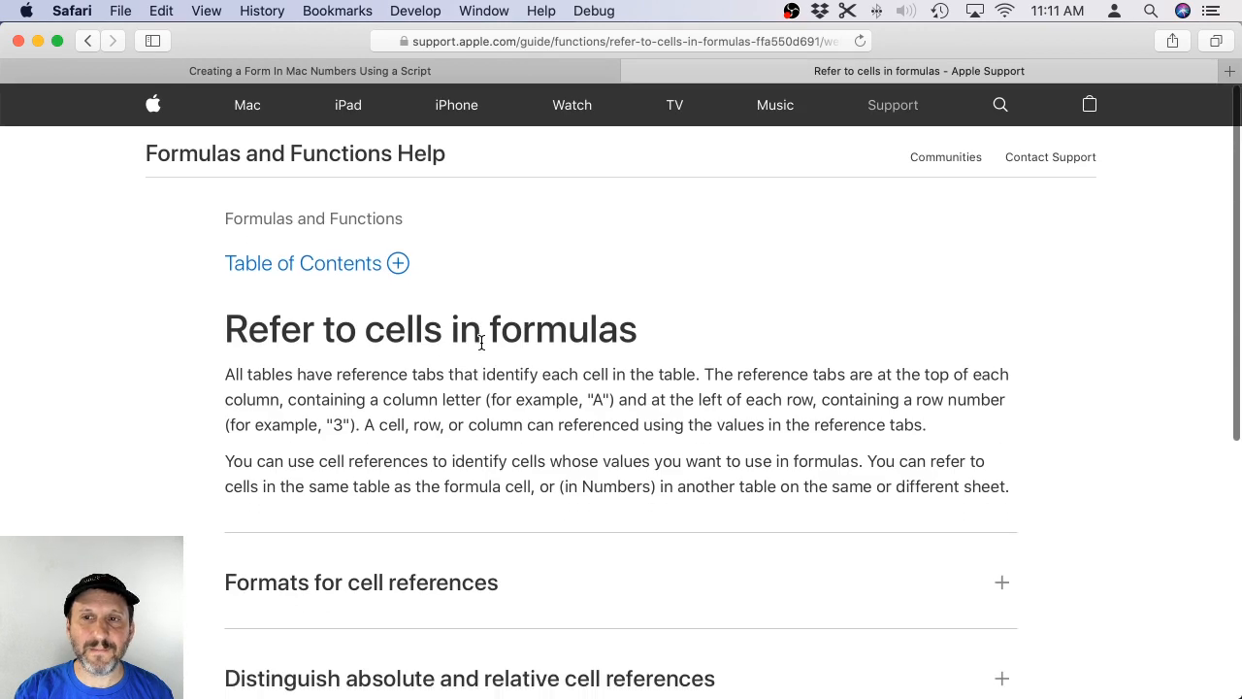
{"action": "left_click", "coordinate": [398, 264]}
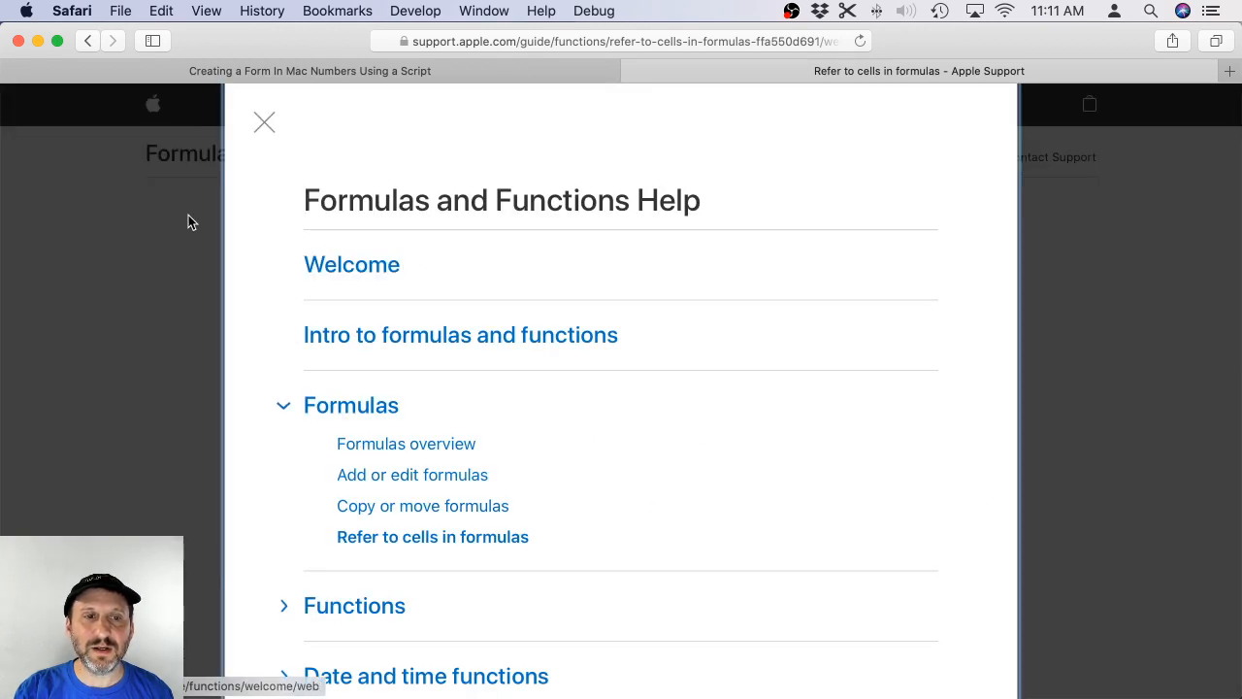
{"action": "left_click", "coordinate": [137, 231]}
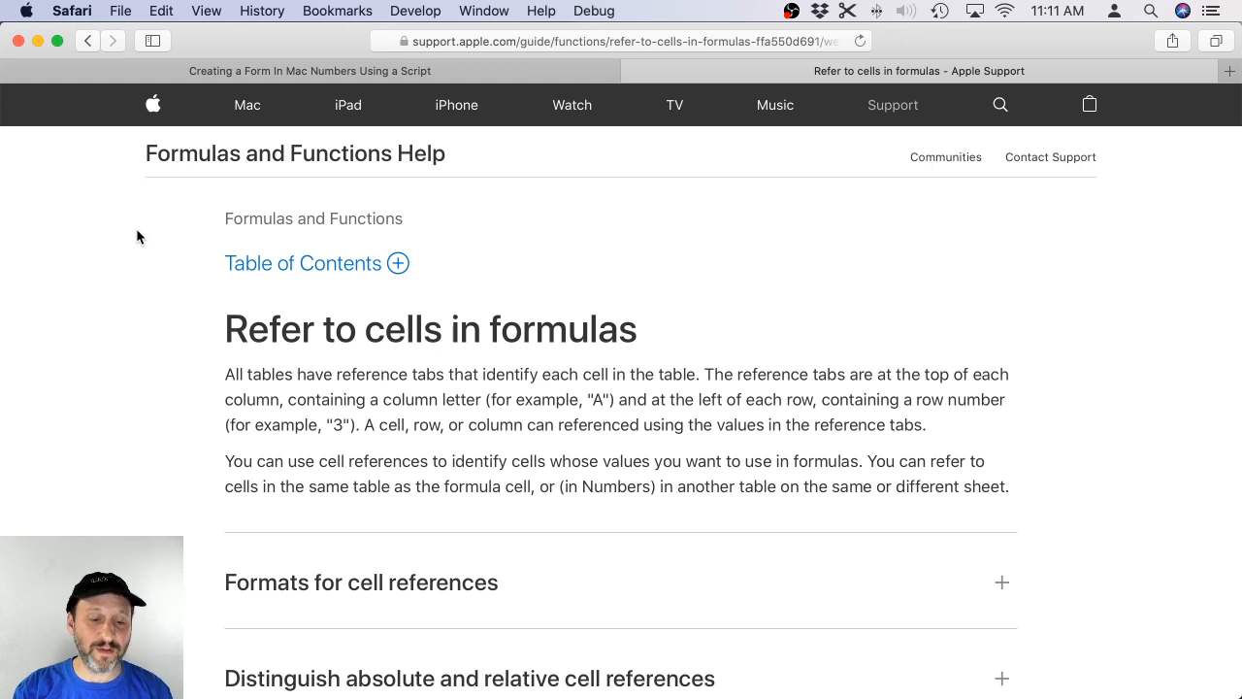
{"action": "key", "text": "super+Tab"}
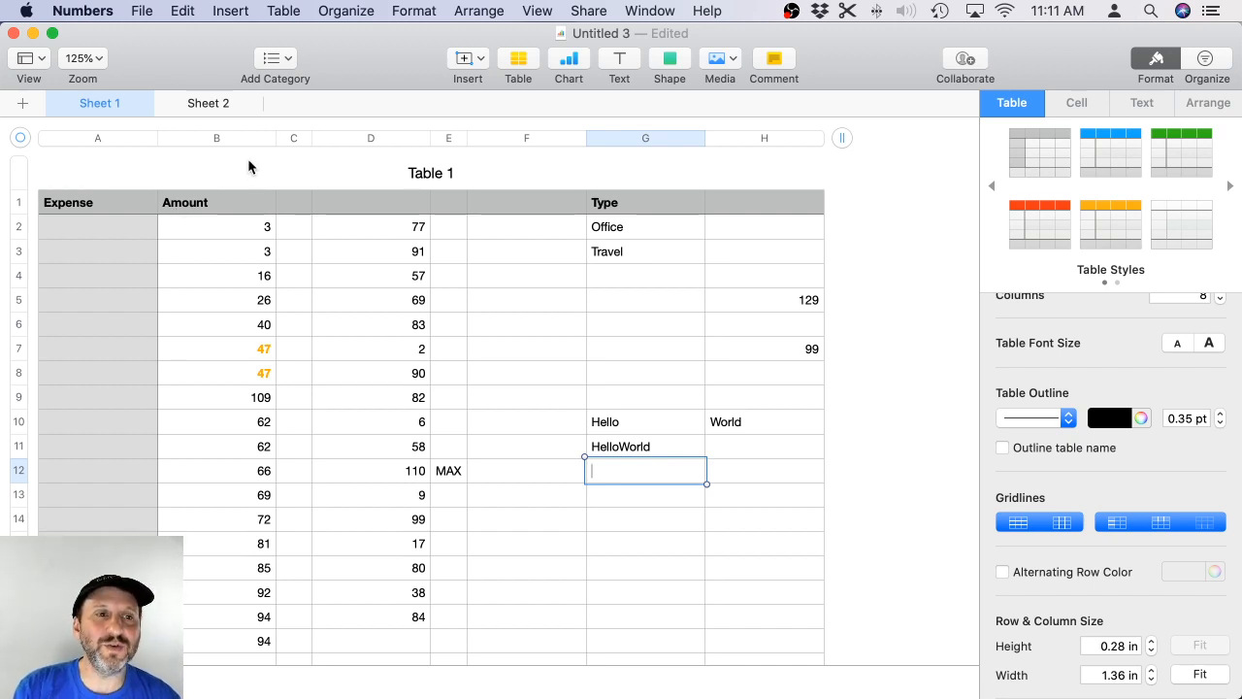
Rename the table on Sheet 1 as Expenses.
{"action": "left_click", "coordinate": [417, 175]}
{"action": "key", "text": "super+a"}
{"action": "type", "text": "Expenses"}
{"action": "key", "text": "Return"}
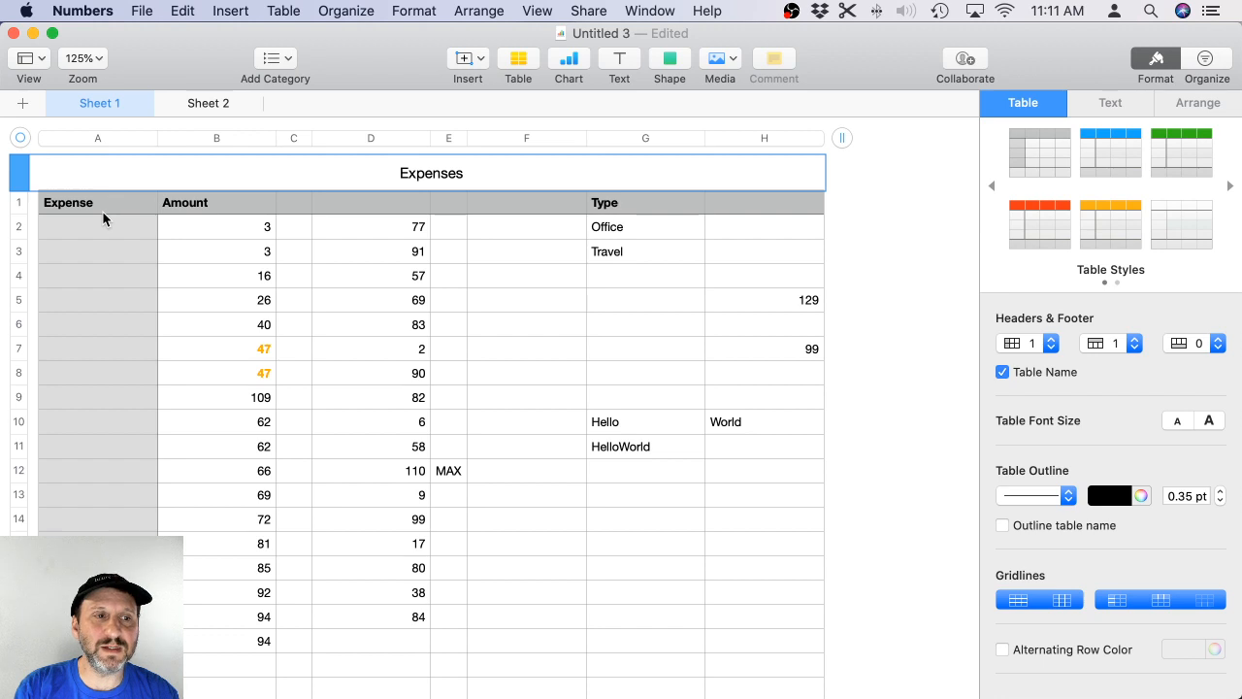
Enter "Lunch" as the row header in cell A2 of the Expenses table.
{"action": "left_click", "coordinate": [90, 233]}
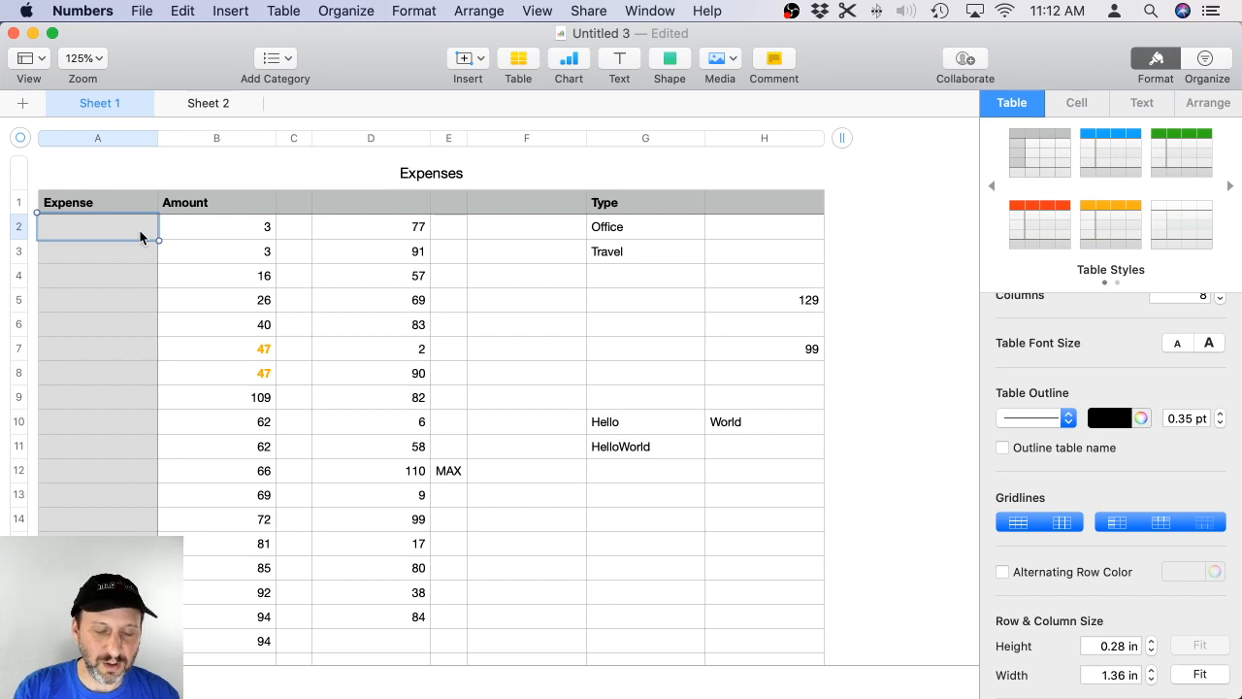
{"action": "type", "text": "Lunch"}
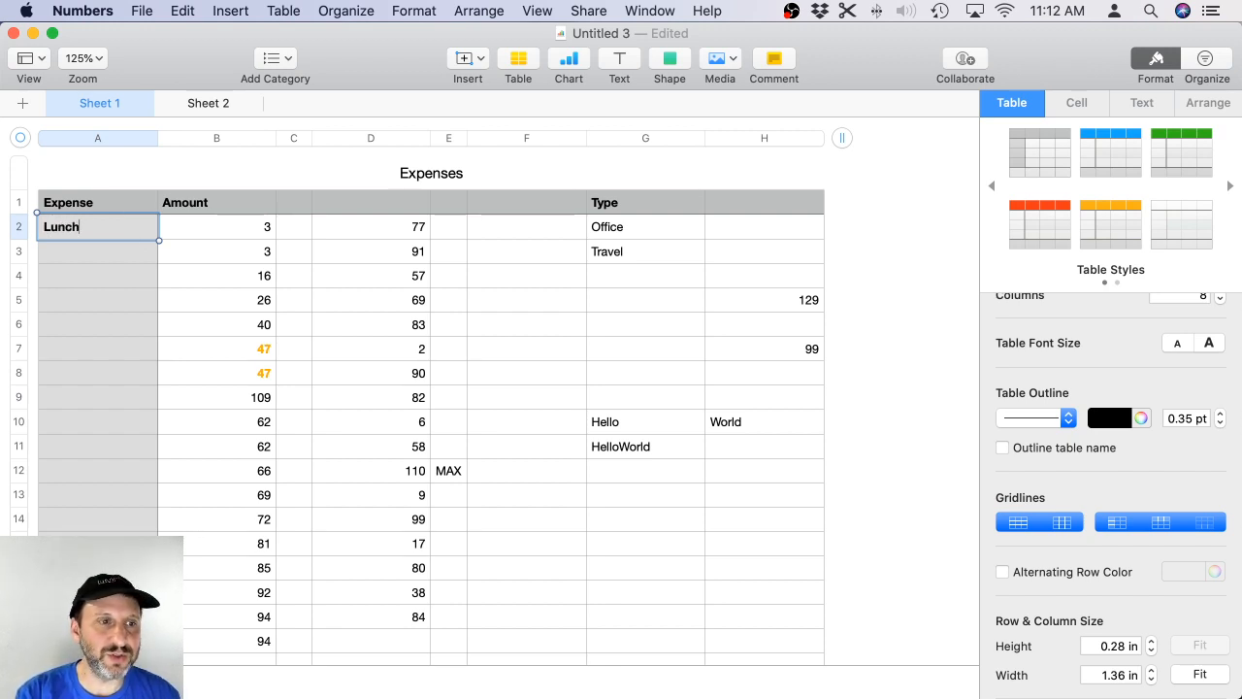
{"action": "key", "text": "Return"}
{"action": "left_click", "coordinate": [205, 227]}
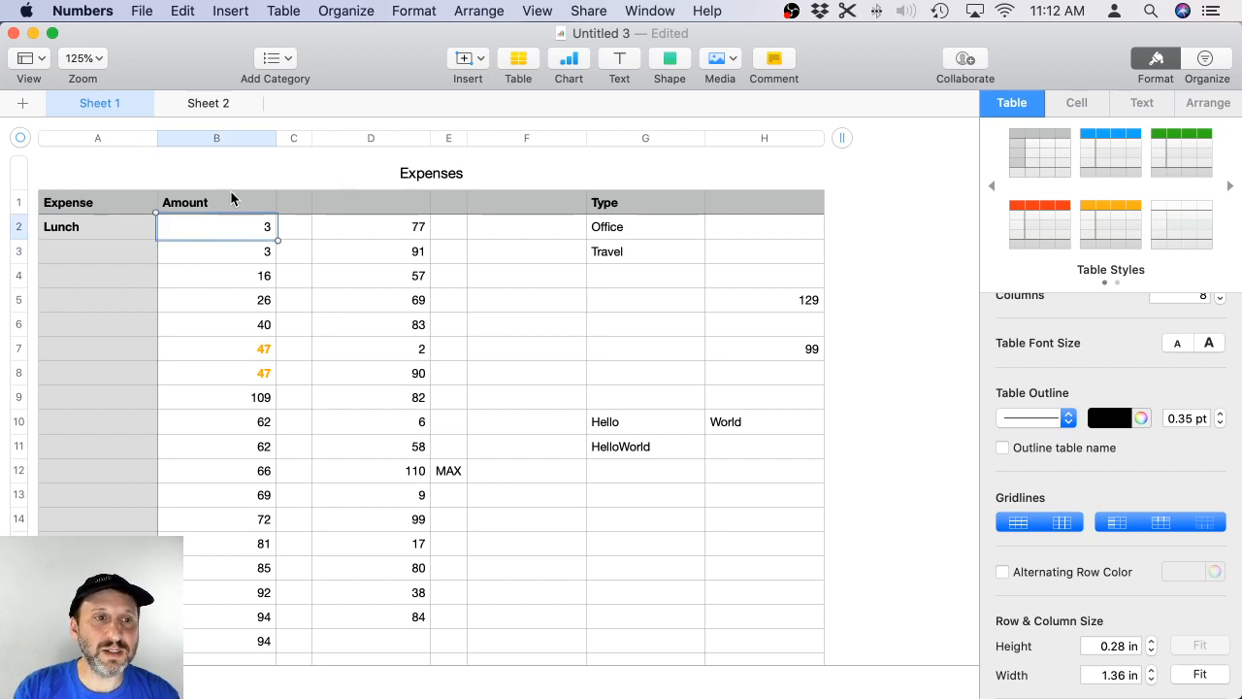
Try out a formula in cell G13 that references the Lunch amount in B2, and cancel it.
{"action": "left_click", "coordinate": [654, 503]}
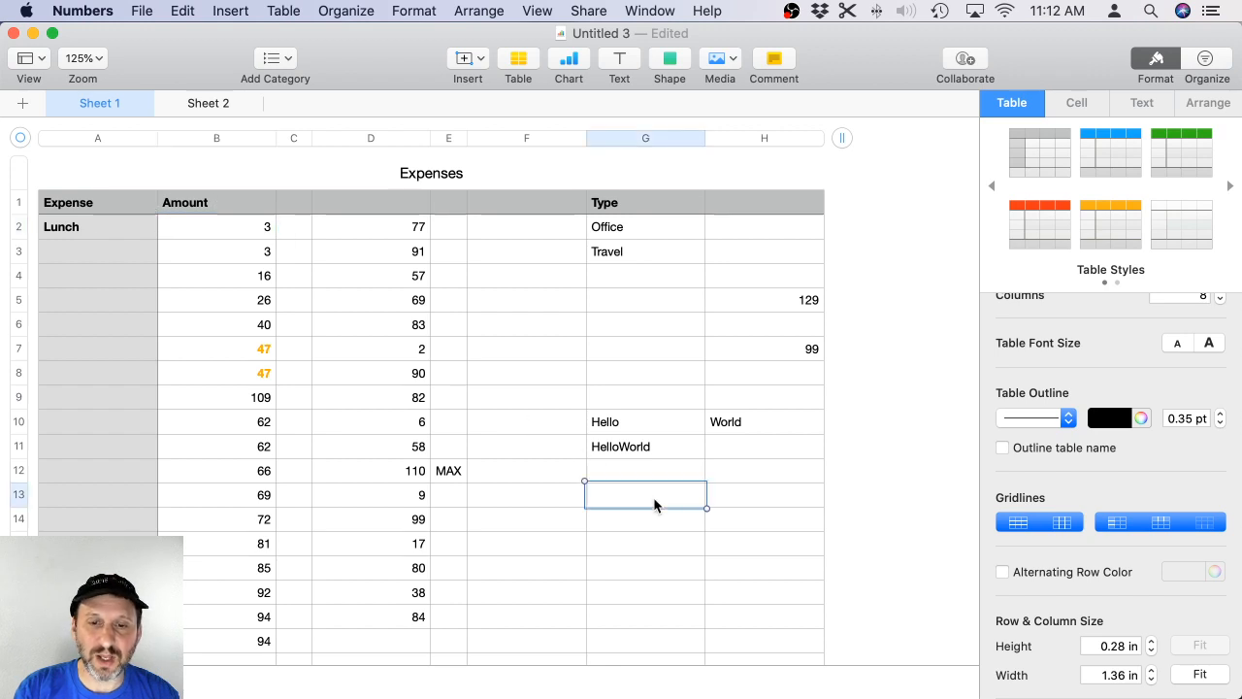
{"action": "key", "text": "="}
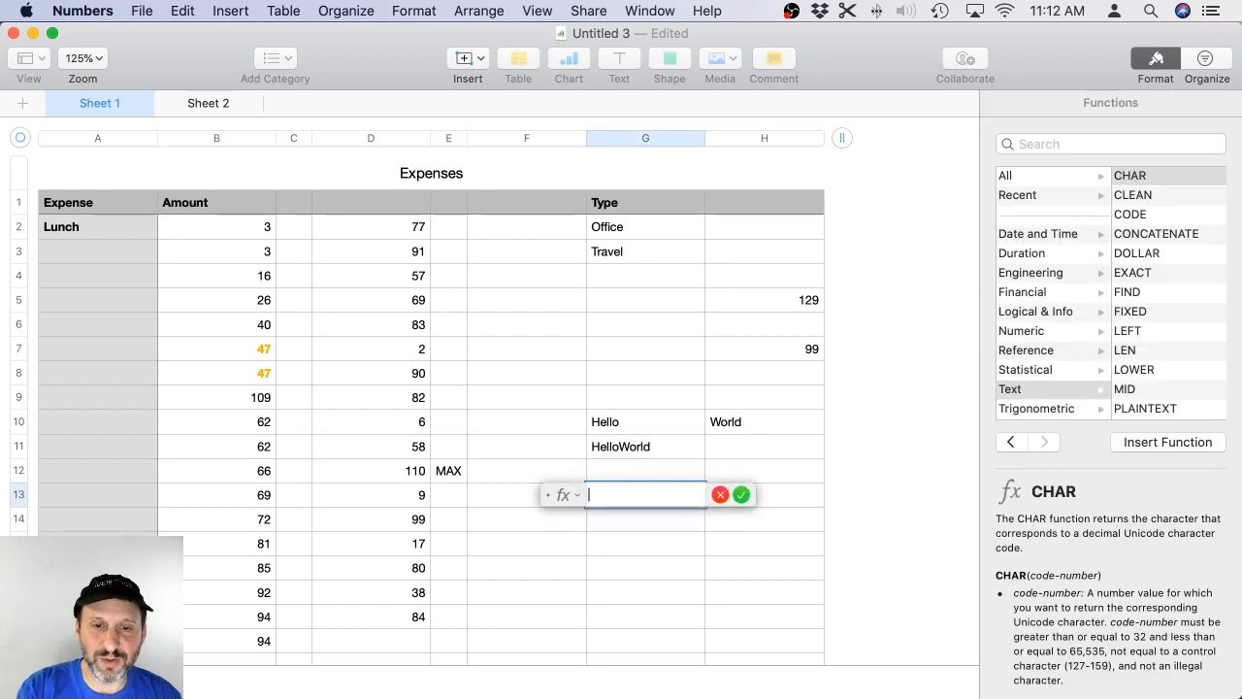
{"action": "left_click", "coordinate": [229, 231]}
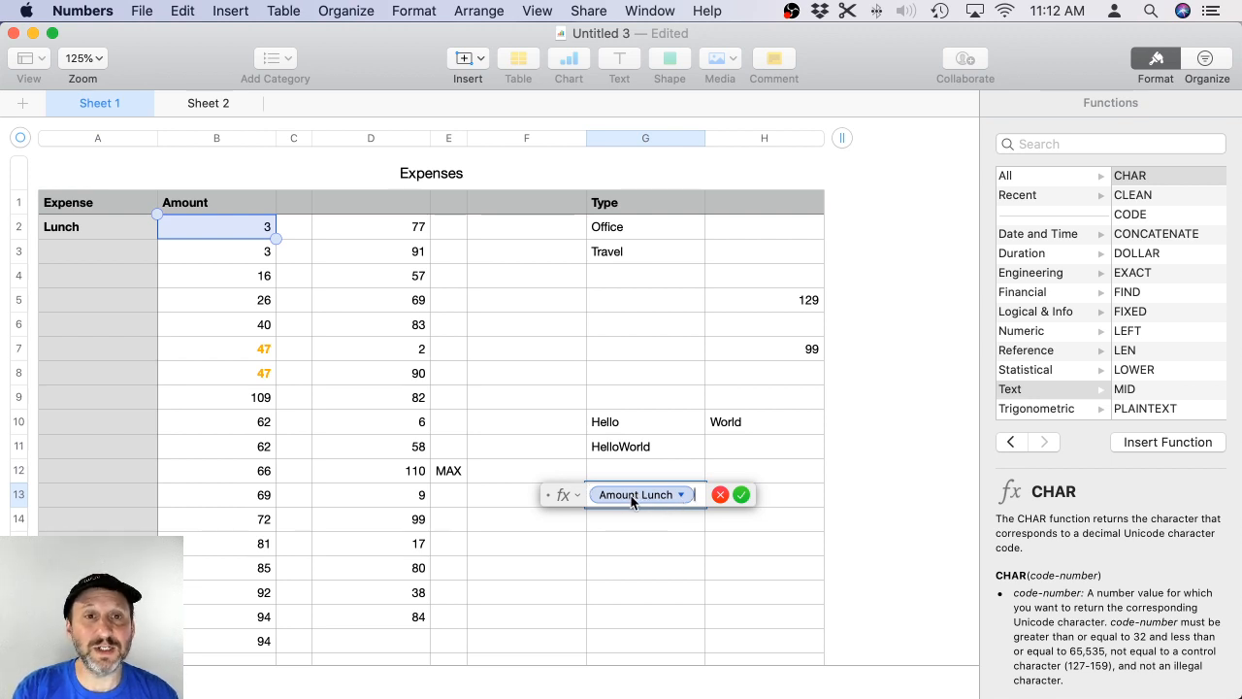
{"action": "left_click", "coordinate": [719, 496]}
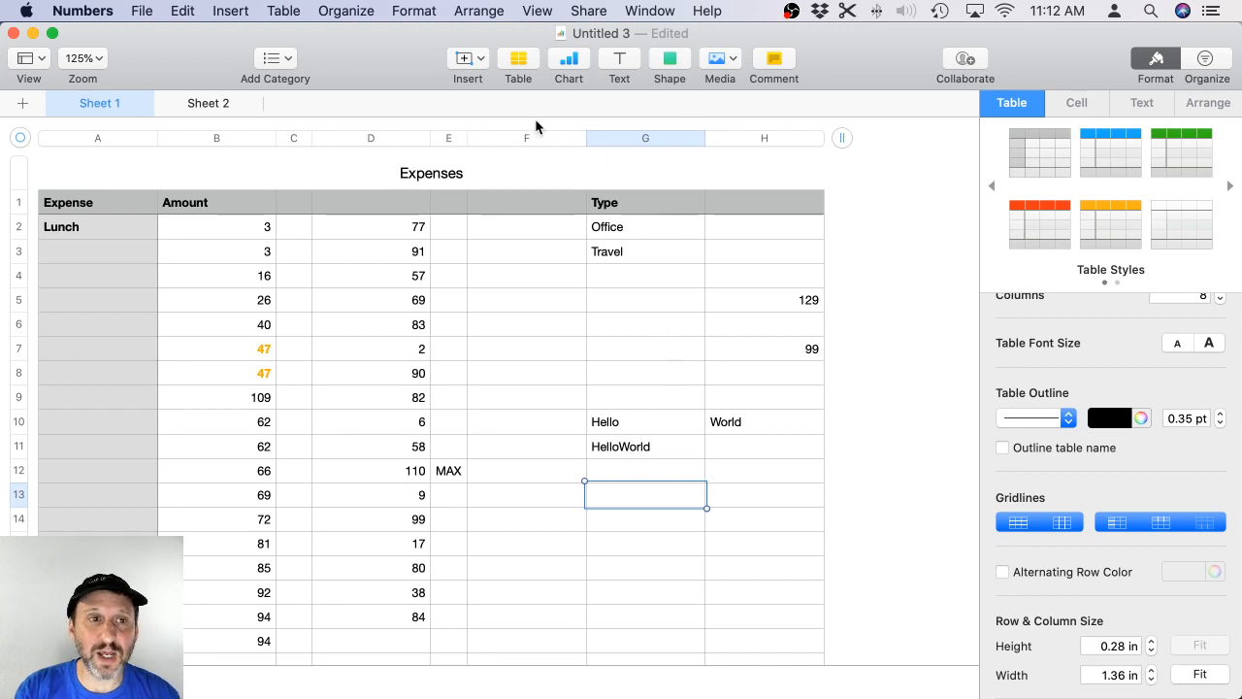
On Sheet 2, enter a formula in cell D4 that references the Lunch amount in B2 of Sheet 1's Expenses table.
{"action": "left_click", "coordinate": [207, 103]}
{"action": "left_click", "coordinate": [450, 274]}
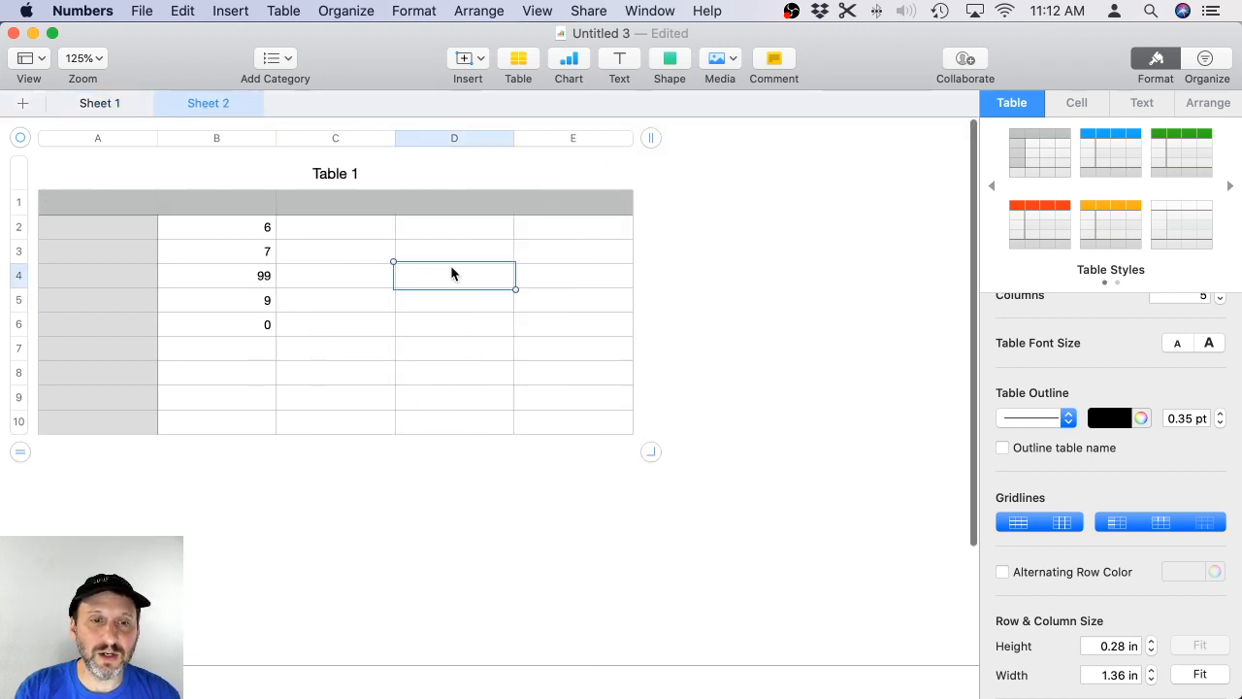
{"action": "key", "text": "="}
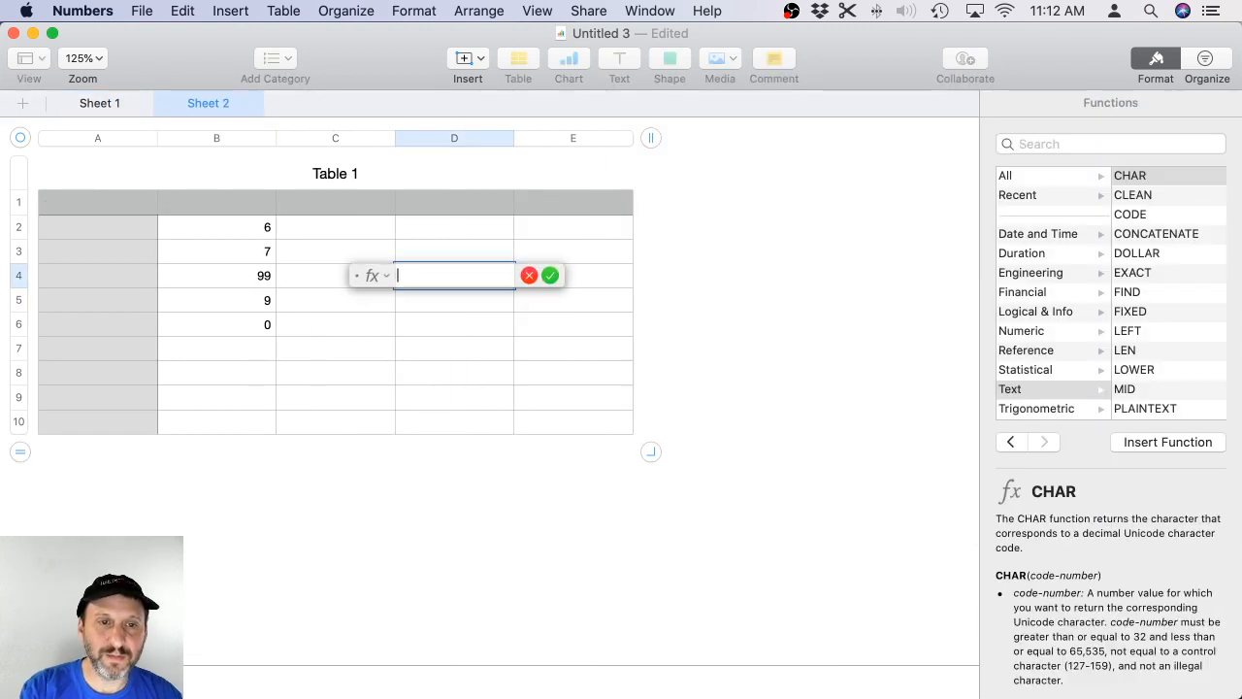
{"action": "left_click", "coordinate": [109, 102]}
{"action": "left_click", "coordinate": [241, 235]}
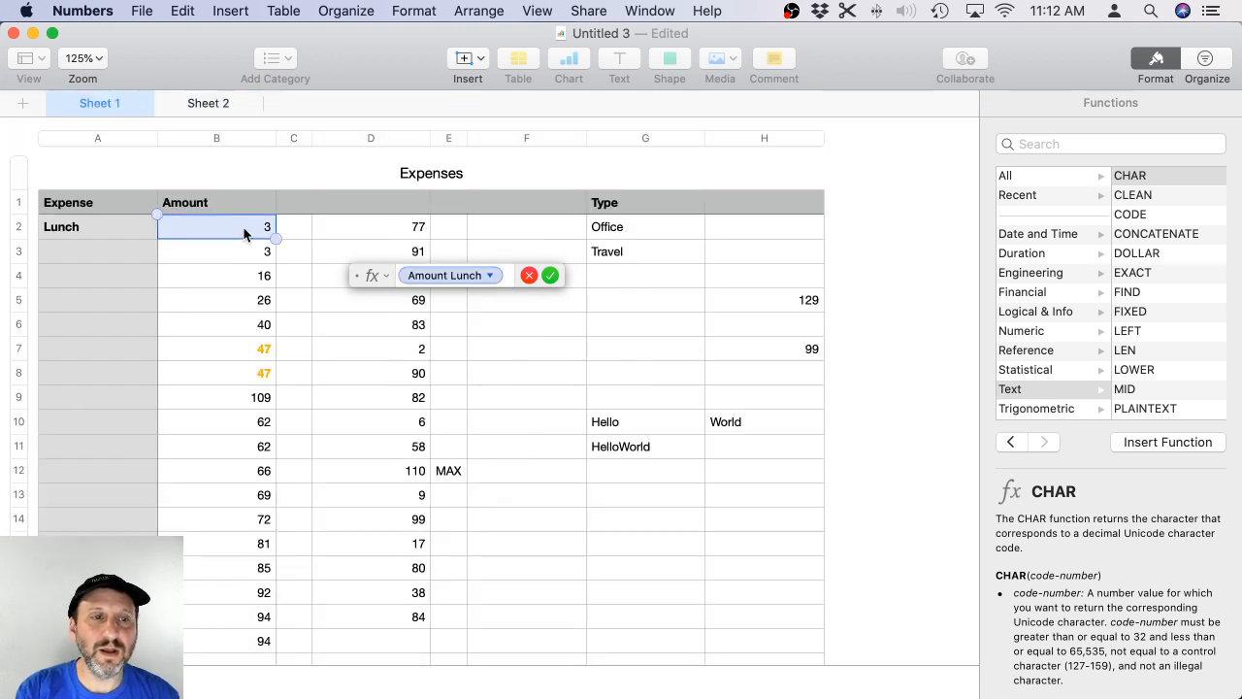
{"action": "key", "text": "Return"}
{"action": "double_click", "coordinate": [498, 278]}
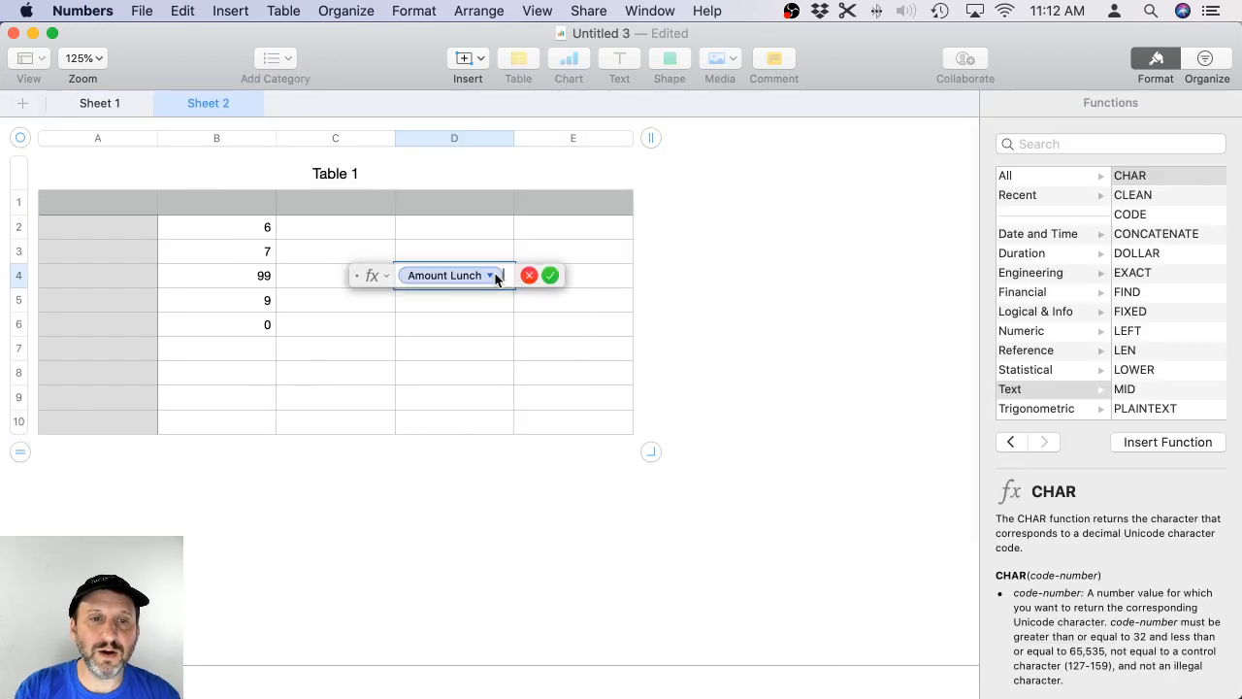
{"action": "left_click", "coordinate": [333, 178]}
{"action": "left_click", "coordinate": [333, 177]}
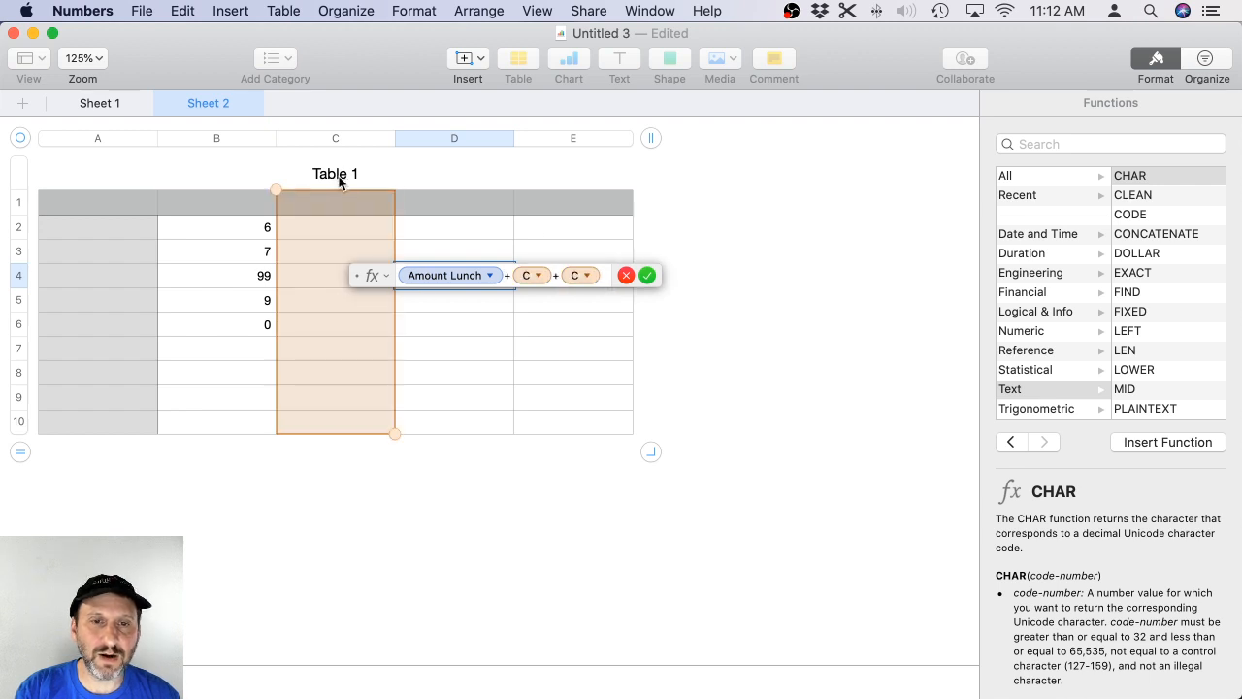
{"action": "key", "text": "super+z"}
{"action": "key", "text": "super+z"}
{"action": "left_click", "coordinate": [547, 276]}
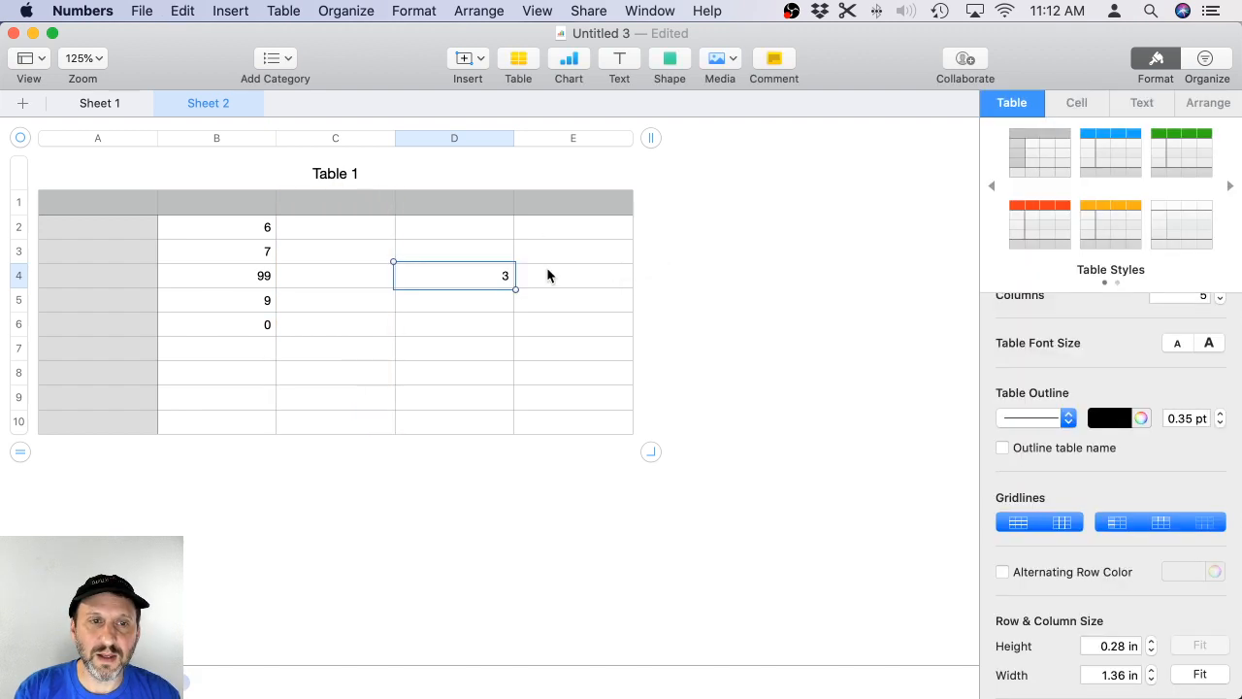
Rename the table on Sheet 2 as Calc.
{"action": "left_click", "coordinate": [325, 169]}
{"action": "double_click", "coordinate": [326, 169]}
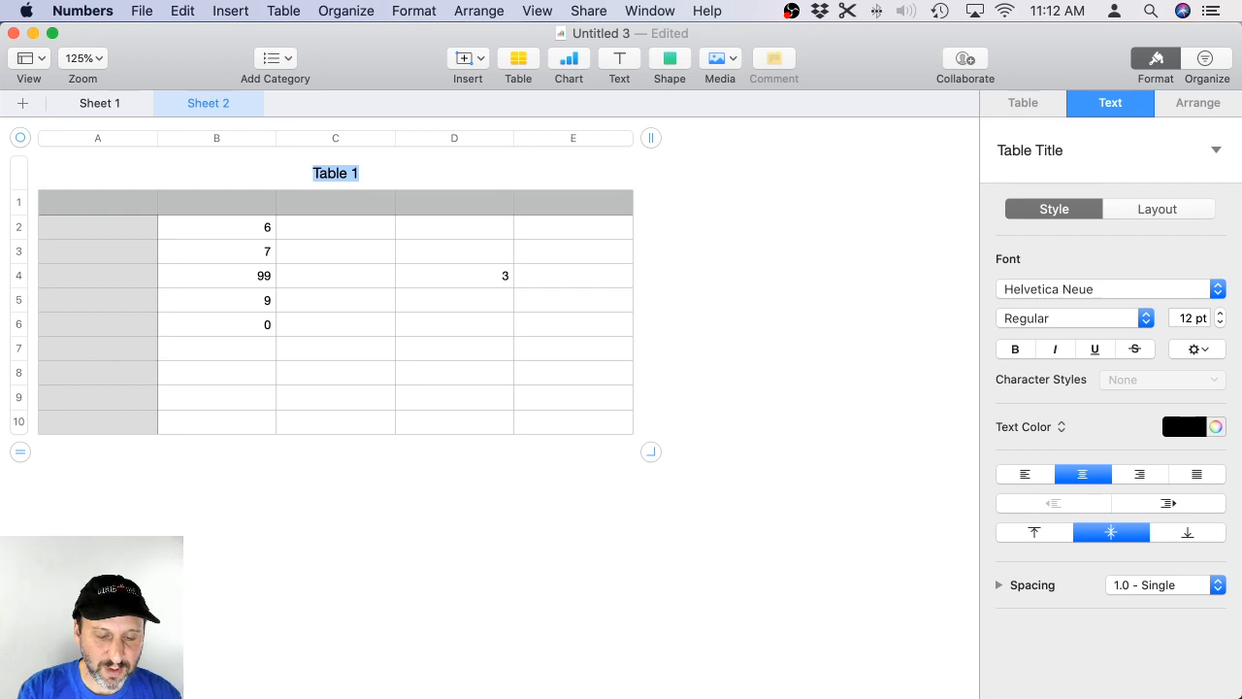
{"action": "type", "text": "Calc"}
{"action": "key", "text": "Return"}
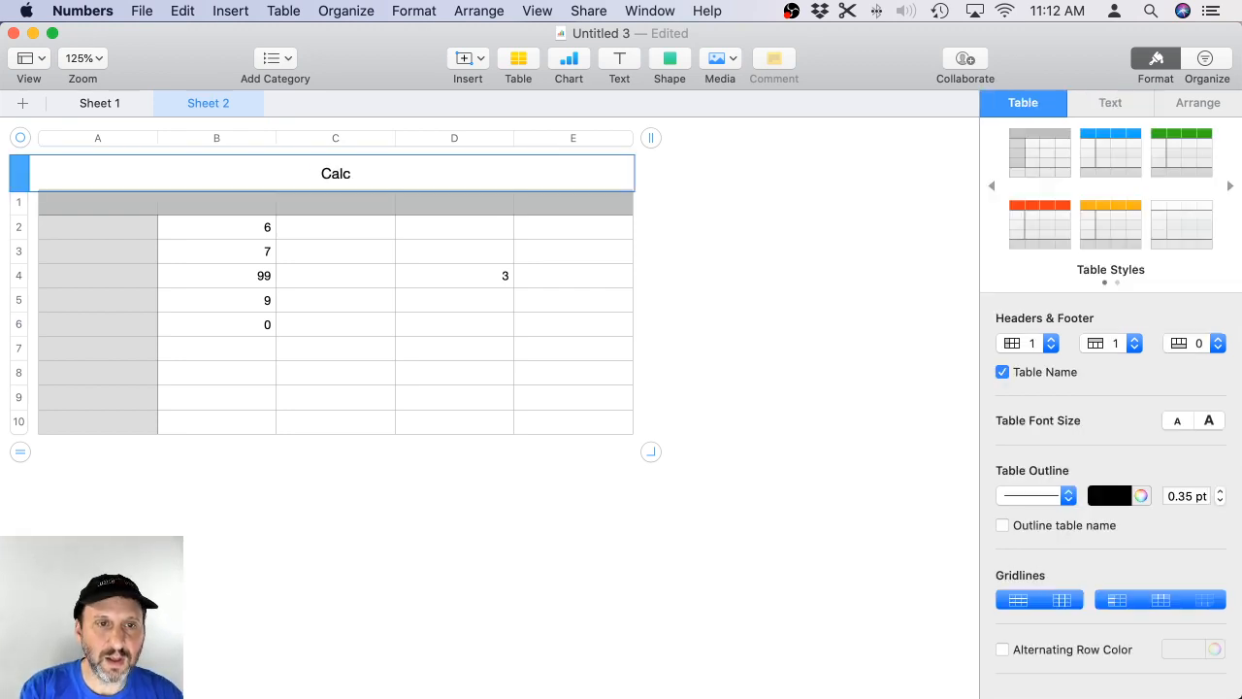
Reopen the formula in cell D4 of the Calc table and view the options of its cross-sheet reference.
{"action": "left_click", "coordinate": [446, 272]}
{"action": "left_click", "coordinate": [476, 276]}
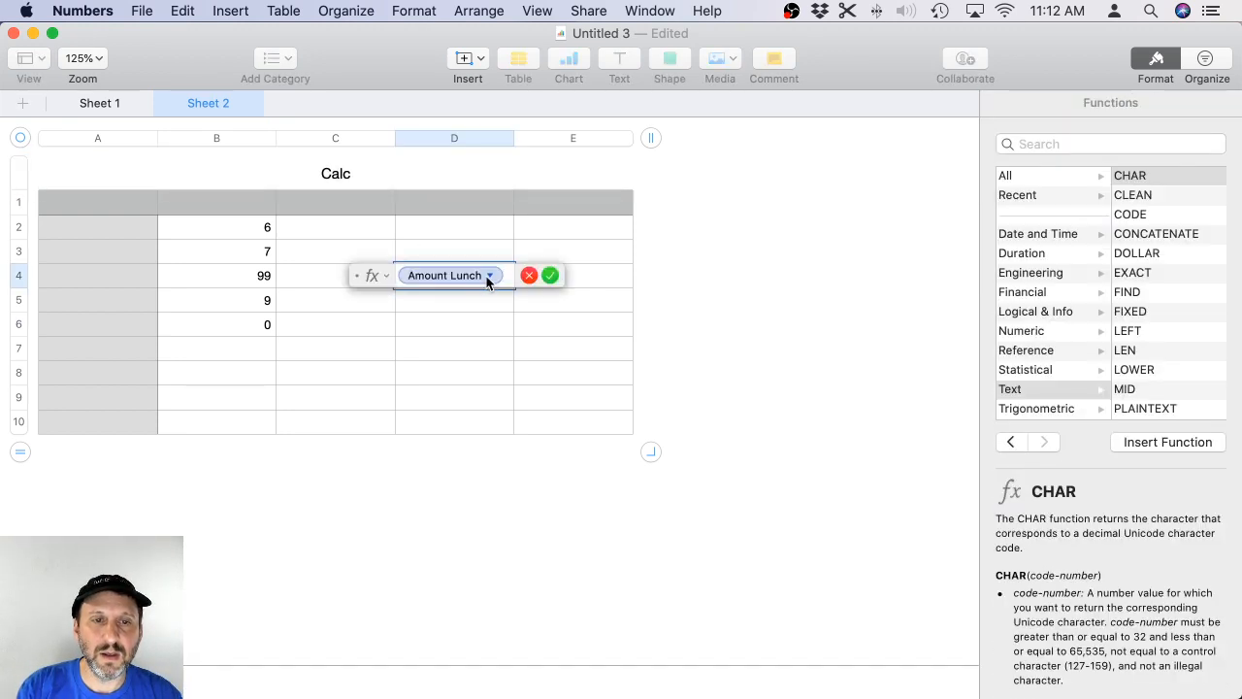
{"action": "left_click", "coordinate": [490, 275]}
{"action": "left_click", "coordinate": [529, 277]}
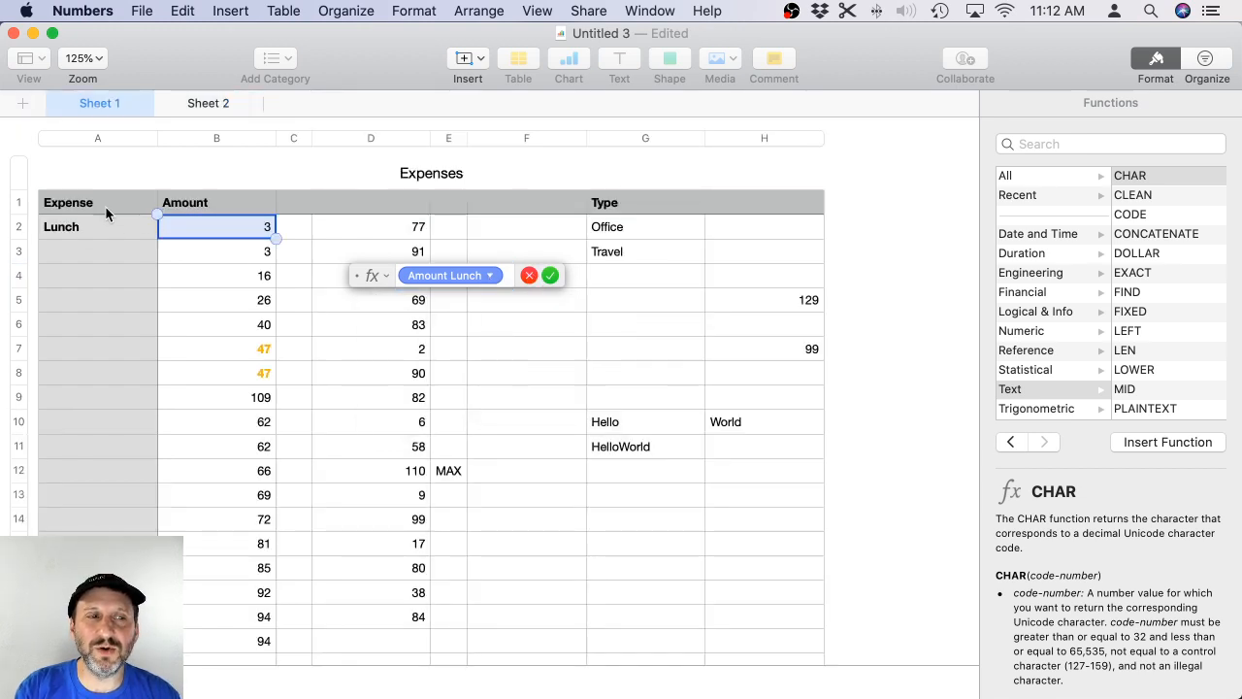
{"action": "left_click", "coordinate": [207, 102]}
{"action": "left_click", "coordinate": [198, 204]}
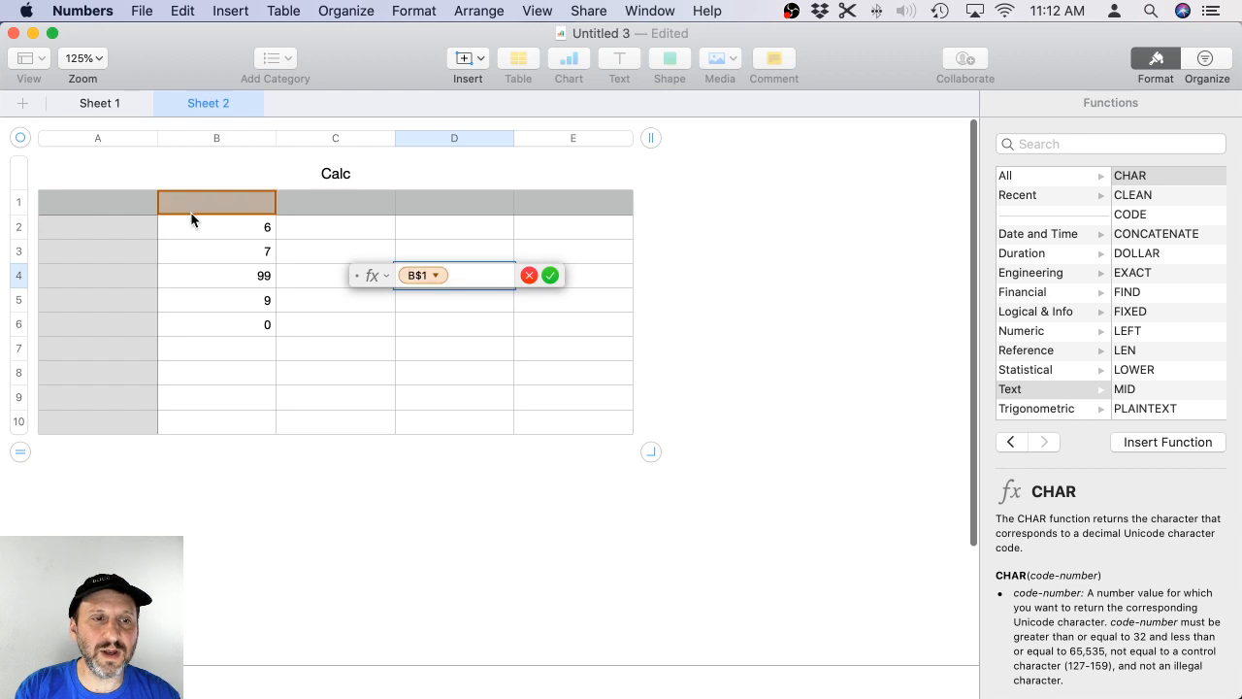
{"action": "type", "text": "a"}
{"action": "key", "text": "super+z"}
{"action": "key", "text": "super+z"}
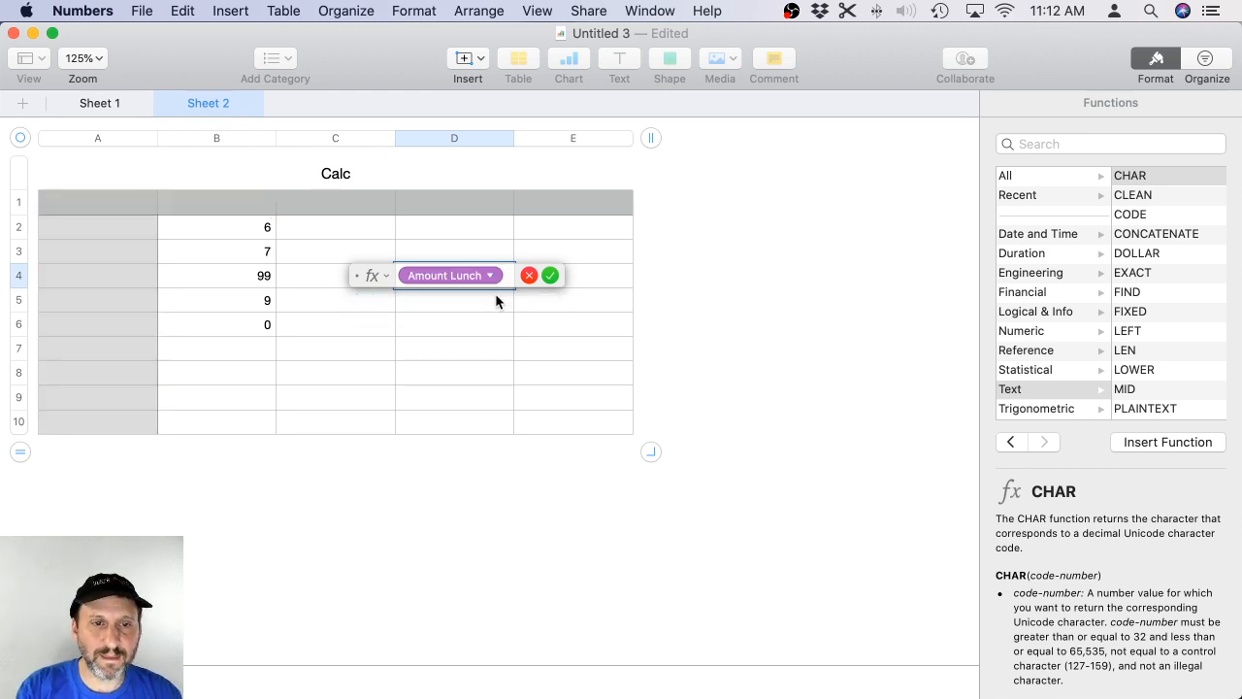
{"action": "left_click", "coordinate": [549, 276]}
Enter "Amount" as the column header in cell B1 of the Calc table.
{"action": "left_click", "coordinate": [216, 202]}
{"action": "type", "text": "Amount"}
{"action": "key", "text": "Return"}
Inspect the Preserve Row and Preserve Column options of the reference in D4's formula and leave the formula without changing it.
{"action": "left_click", "coordinate": [464, 275]}
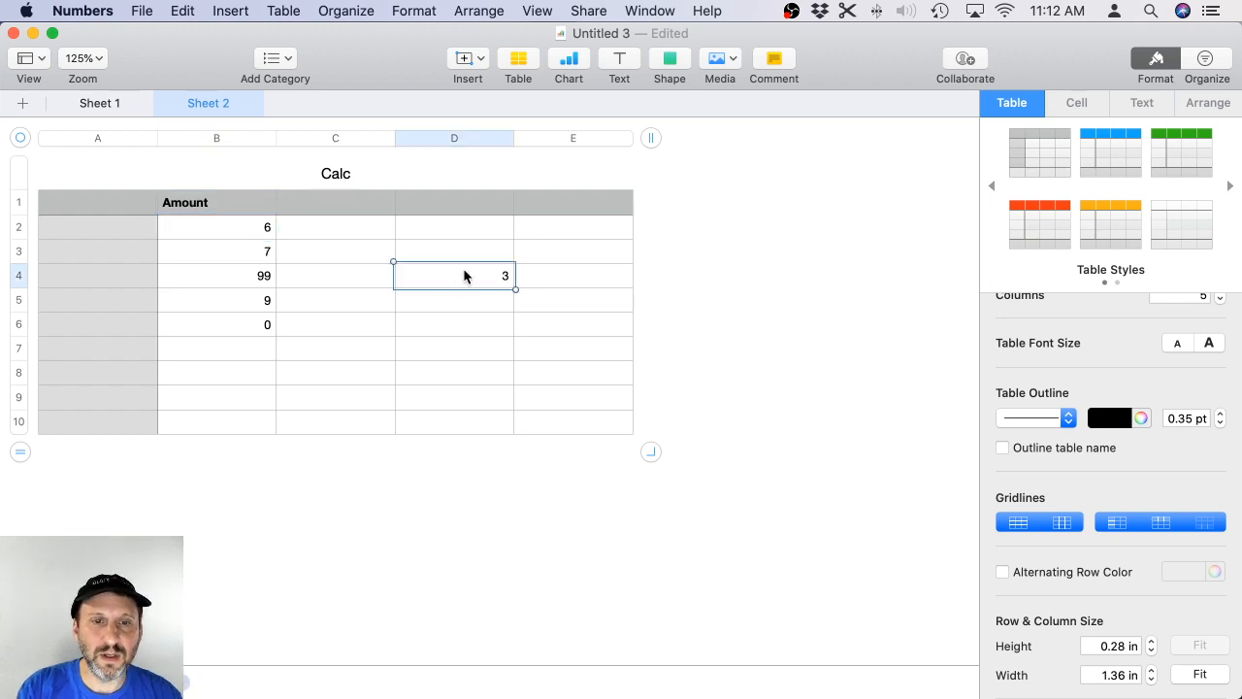
{"action": "left_click", "coordinate": [464, 274]}
{"action": "left_click", "coordinate": [490, 275]}
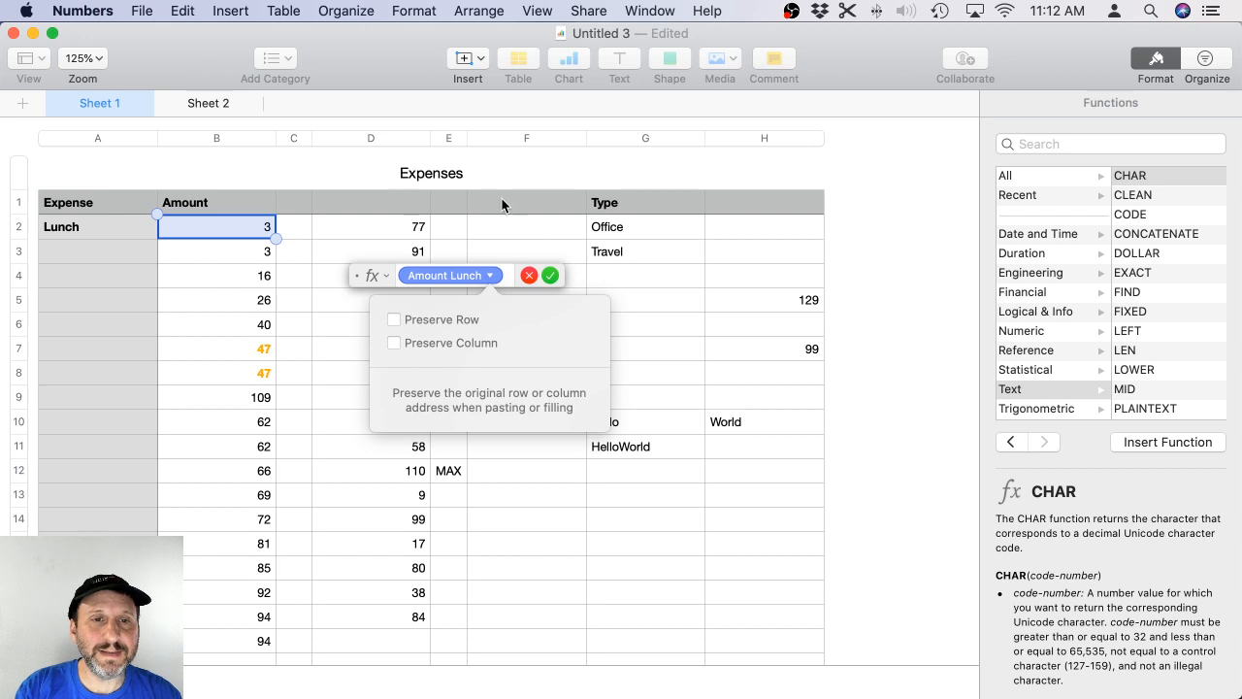
{"action": "left_click", "coordinate": [529, 275]}
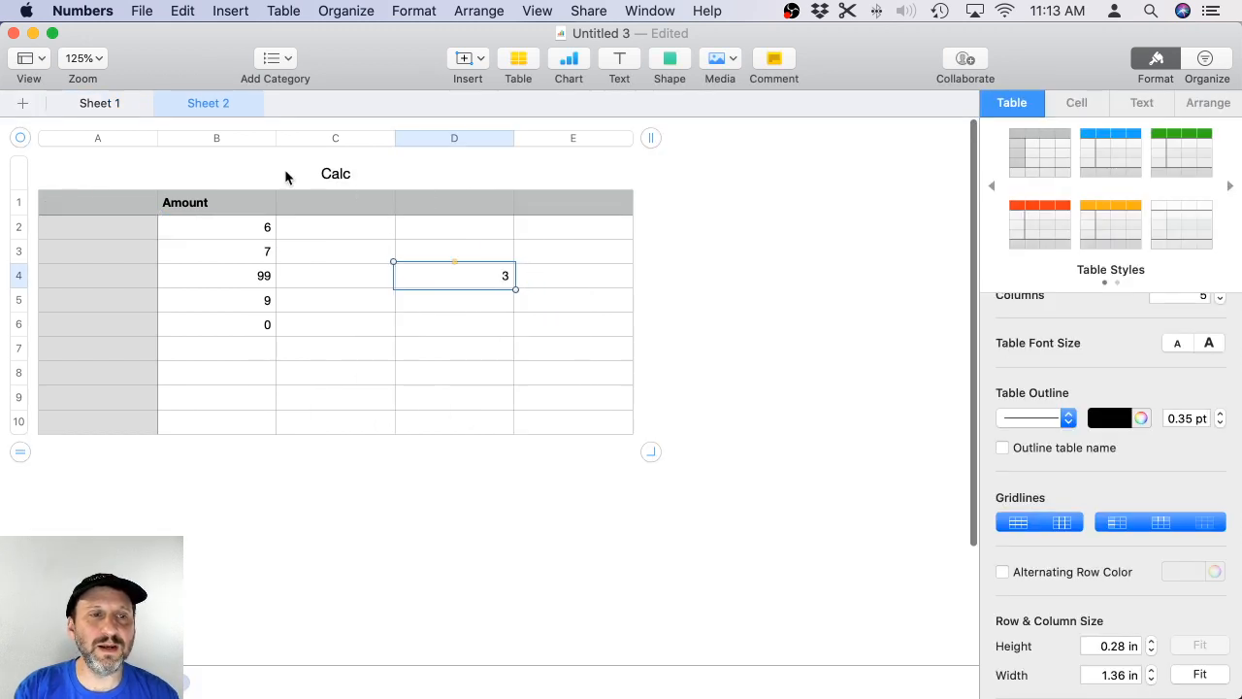
Revisit the Expenses table on Sheet 1 and add a third sheet to the spreadsheet.
{"action": "left_click", "coordinate": [101, 103]}
{"action": "left_click", "coordinate": [433, 175]}
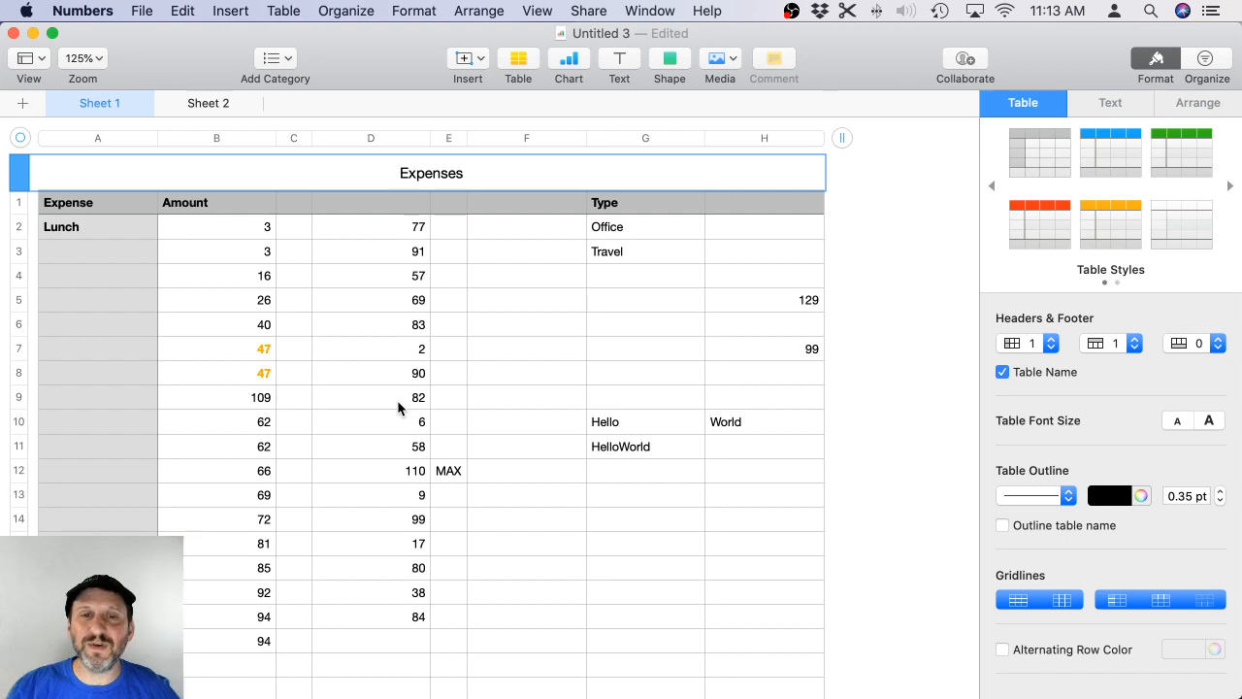
{"action": "left_click", "coordinate": [226, 103]}
{"action": "left_click", "coordinate": [22, 104]}
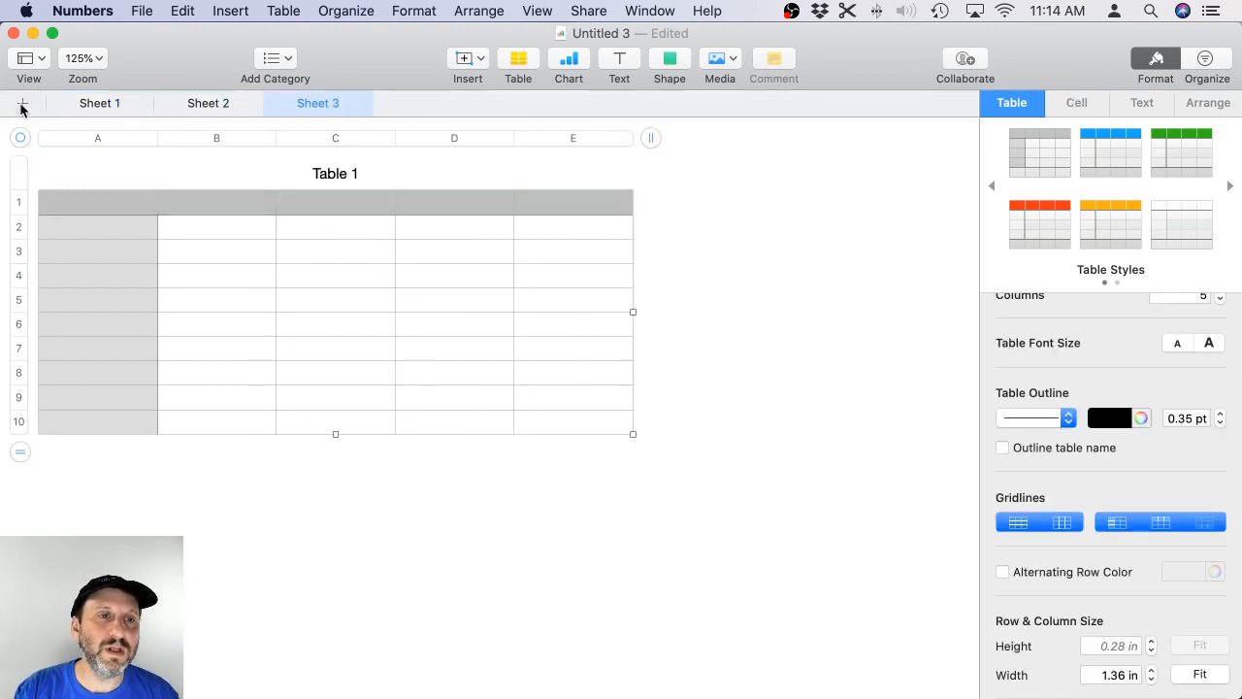
Enter the dates 4/1, 4/2, 4/3, 4/4, 4/5 and 4/6 down cells B2 to B7 on Sheet 3.
{"action": "left_click", "coordinate": [203, 208]}
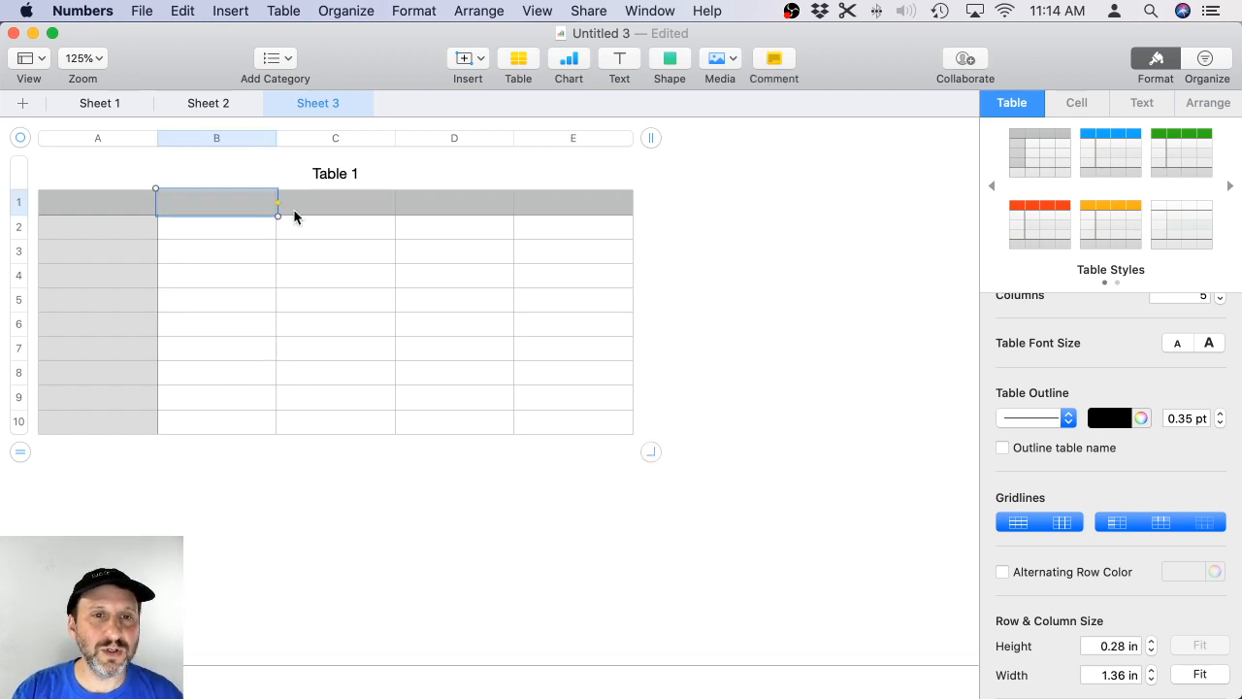
{"action": "left_click", "coordinate": [330, 209]}
{"action": "left_click", "coordinate": [241, 213]}
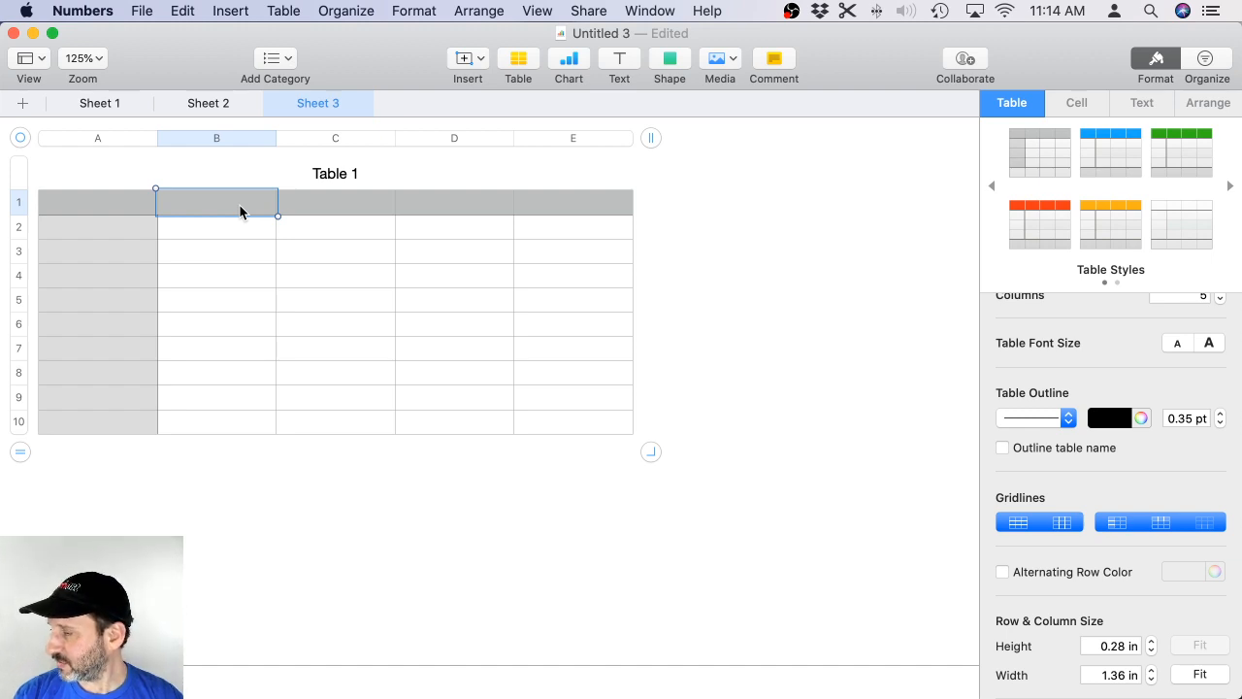
{"action": "left_click", "coordinate": [218, 237]}
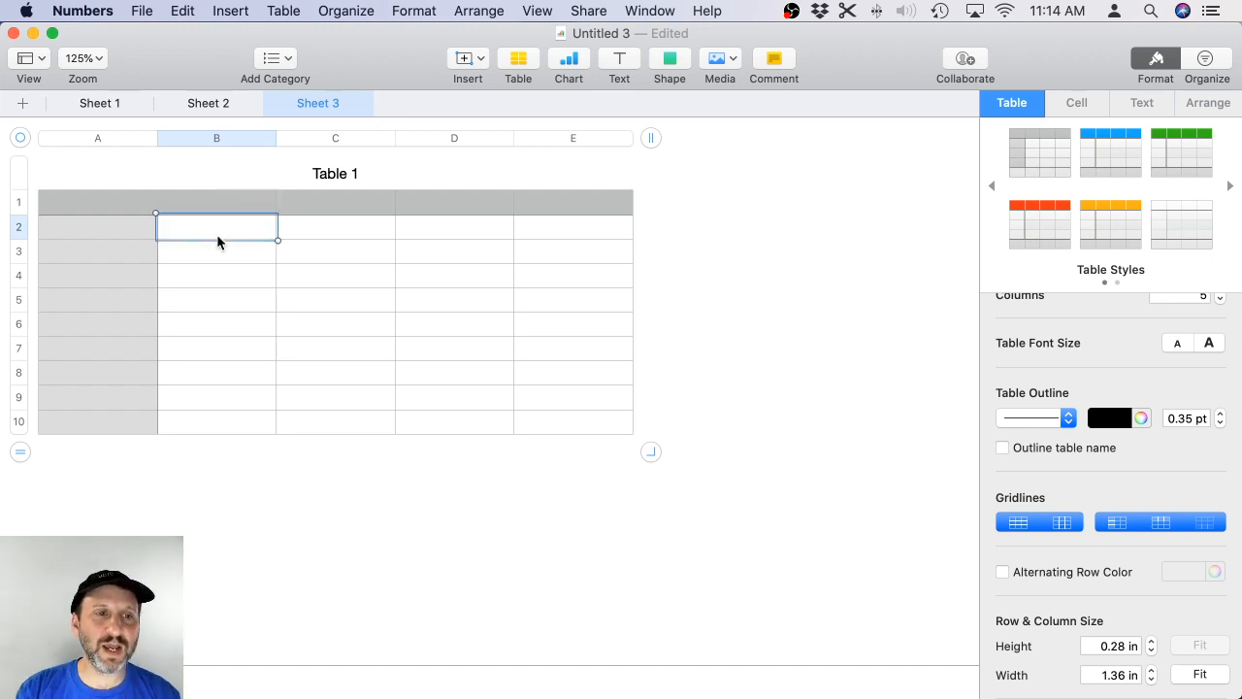
{"action": "type", "text": "4/1"}
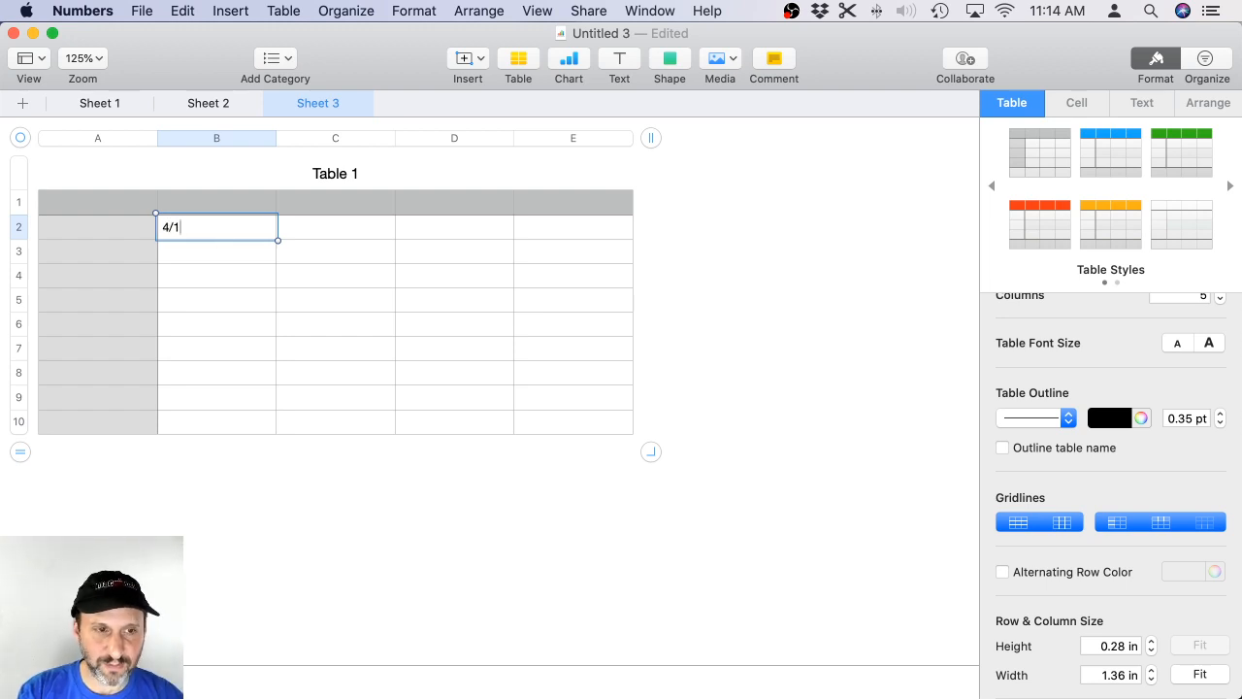
{"action": "key", "text": "Return"}
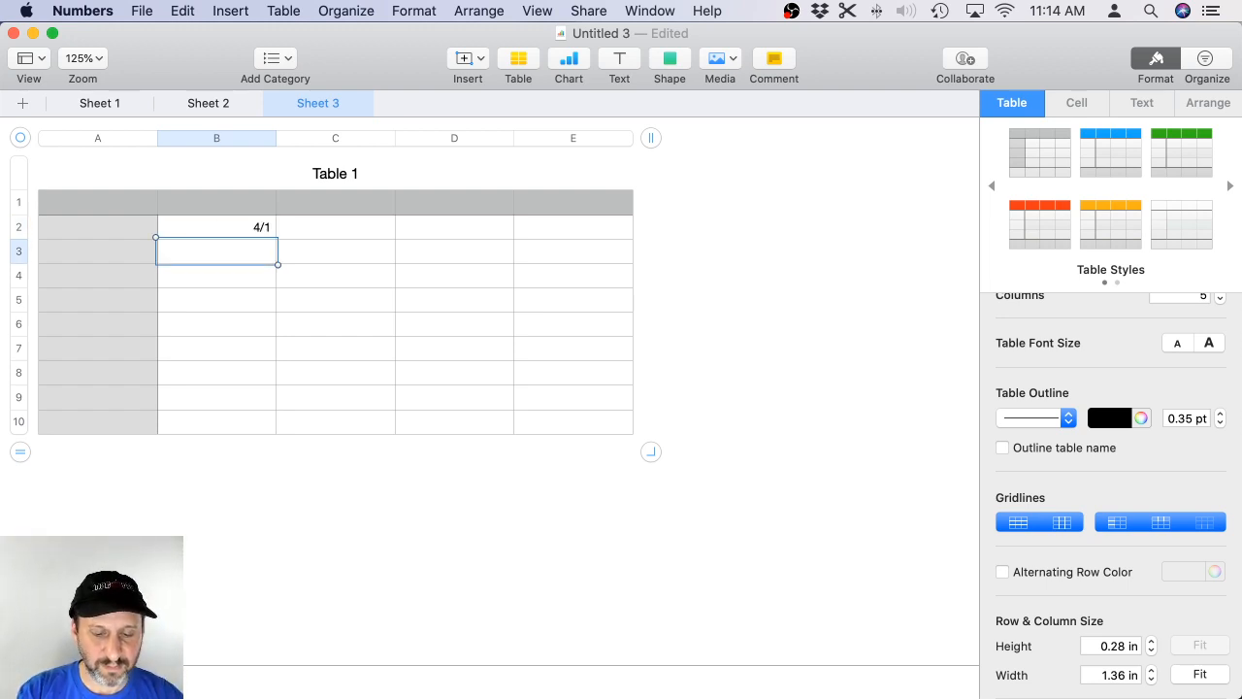
{"action": "type", "text": "4/2"}
{"action": "key", "text": "Return"}
{"action": "type", "text": "4/3"}
{"action": "key", "text": "Return"}
{"action": "type", "text": "4/4"}
{"action": "key", "text": "Return"}
{"action": "type", "text": "4/5"}
{"action": "key", "text": "Return"}
{"action": "type", "text": "4/6"}
{"action": "key", "text": "Return"}
Enter the amounts 5, 8, 3, 6, 3 and 8 beside the dates in cells C2 to C7.
{"action": "key", "text": "Up"}
{"action": "key", "text": "Up"}
{"action": "key", "text": "Up"}
{"action": "key", "text": "Up"}
{"action": "key", "text": "Up"}
{"action": "key", "text": "Up"}
{"action": "key", "text": "Right"}
{"action": "type", "text": "5 8"}
{"action": "key", "text": "Return"}
{"action": "type", "text": "3"}
{"action": "key", "text": "Return"}
{"action": "type", "text": "6"}
{"action": "key", "text": "Return"}
{"action": "type", "text": "3"}
{"action": "key", "text": "Return"}
{"action": "type", "text": "8"}
{"action": "key", "text": "Return"}
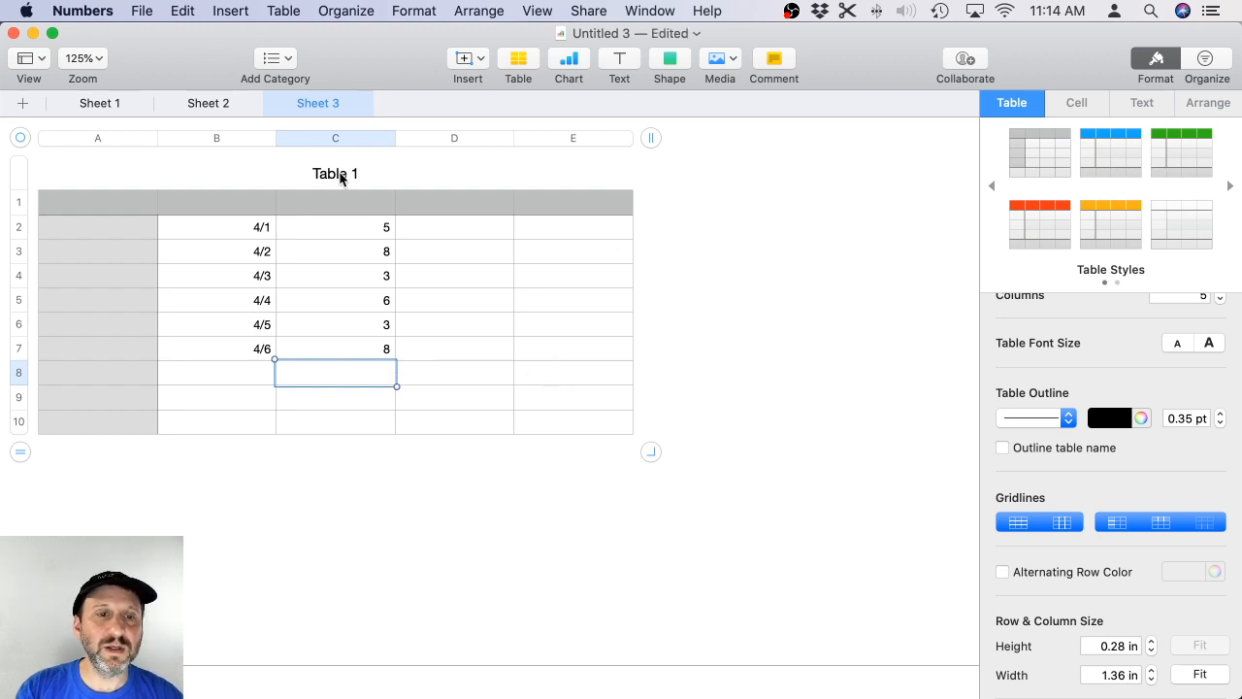
Start a formula in cell E9 with the SUMIFS function.
{"action": "left_click", "coordinate": [543, 409]}
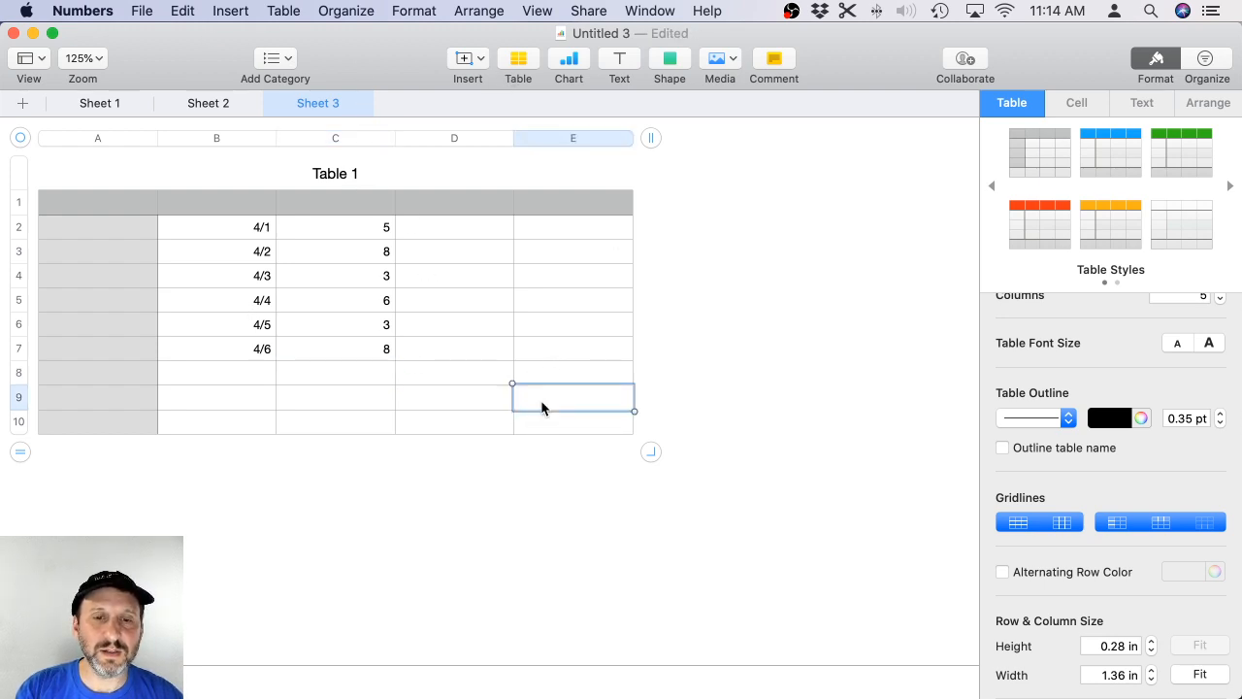
{"action": "type", "text": "=SUMIF"}
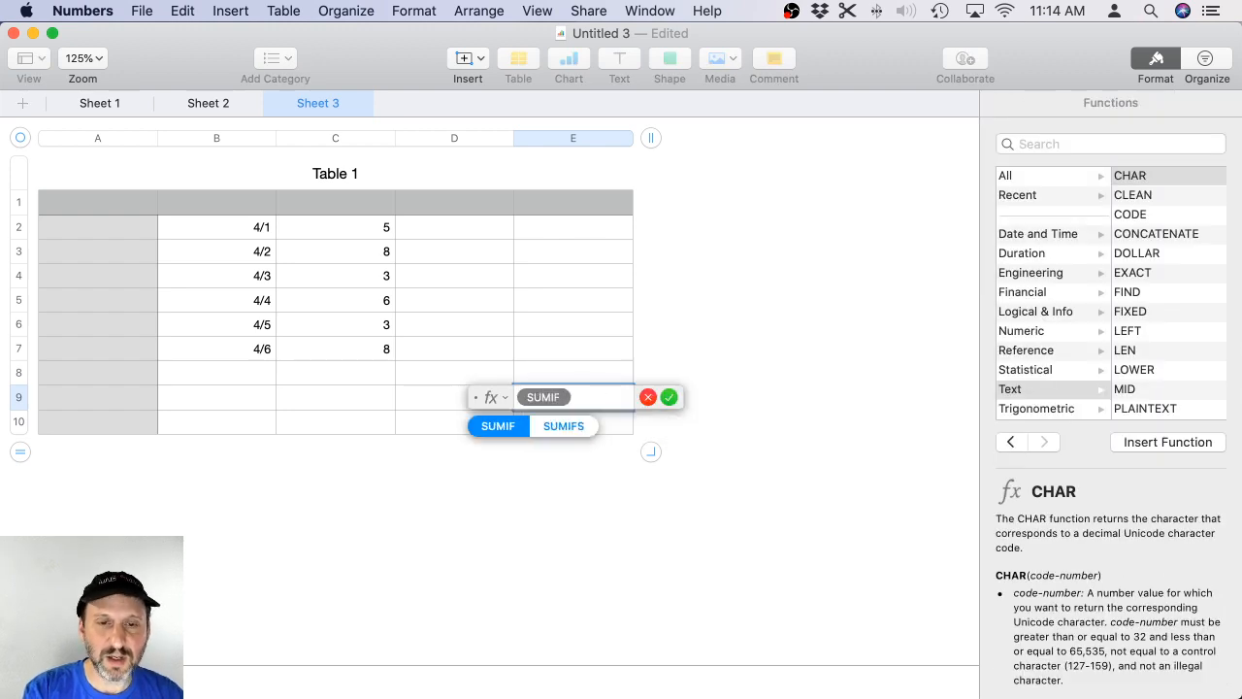
{"action": "left_click", "coordinate": [587, 425]}
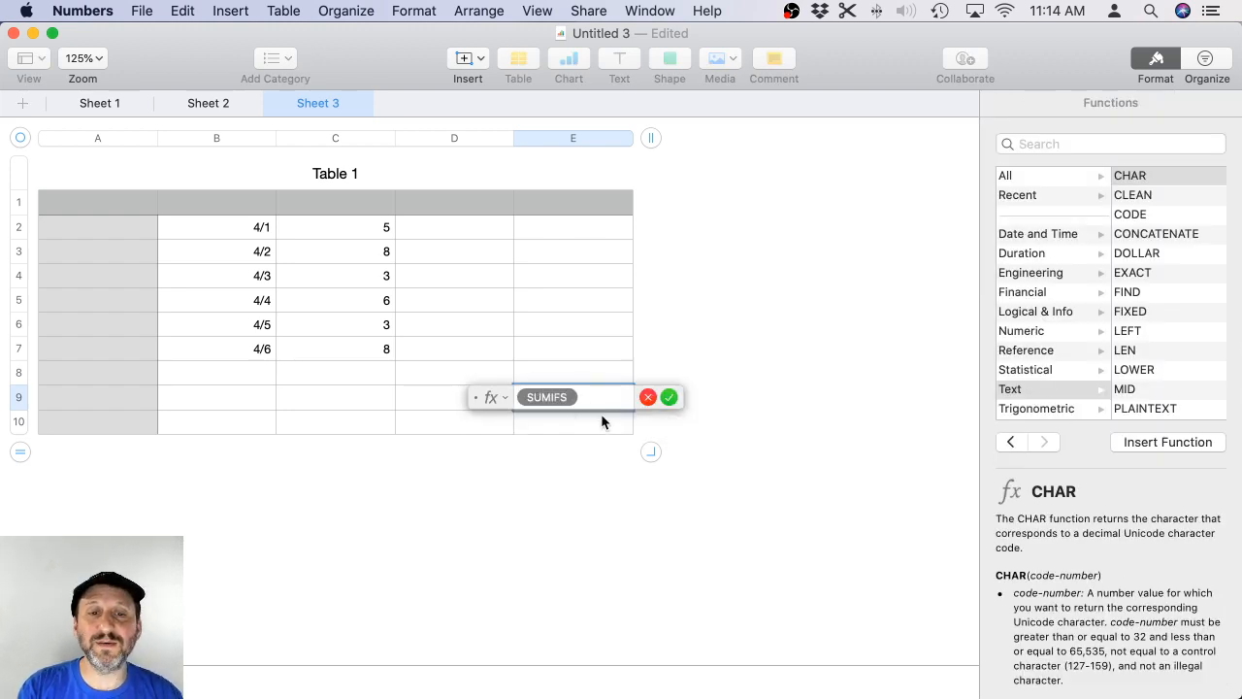
{"action": "left_click", "coordinate": [585, 399]}
Search the function reference for sumifs and read the description of the SUMIFS arguments.
{"action": "left_click", "coordinate": [1094, 142]}
{"action": "type", "text": "sumifs"}
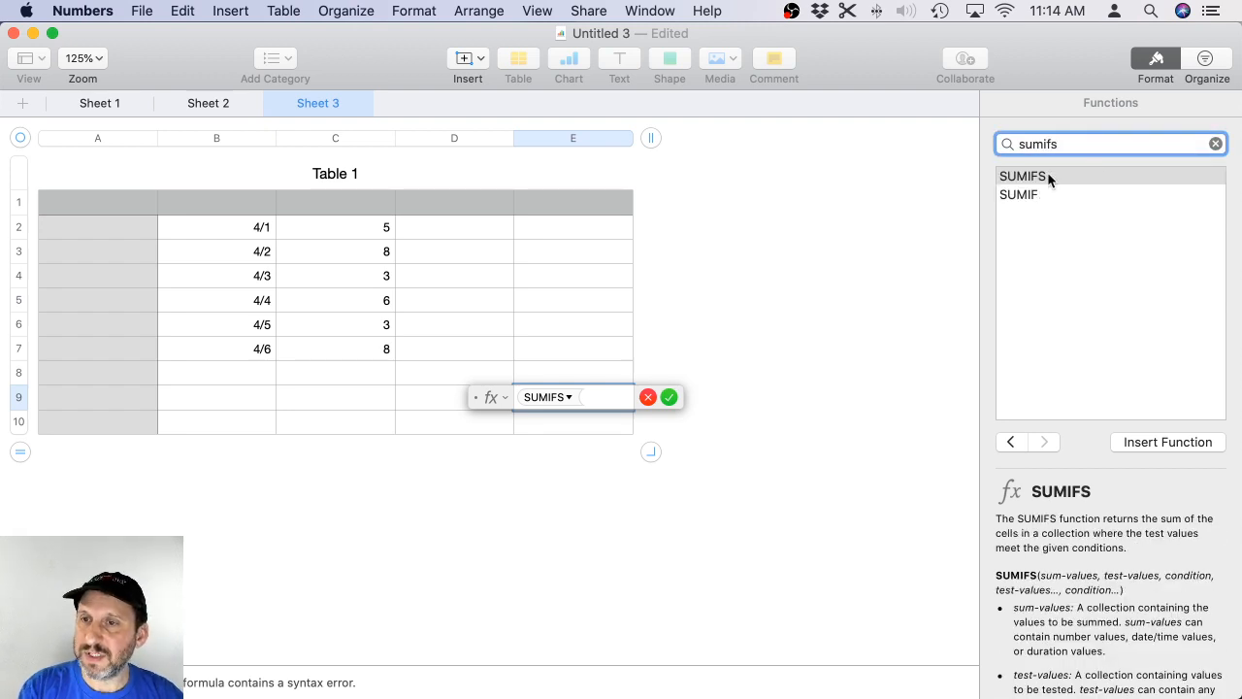
{"action": "left_click", "coordinate": [1048, 178]}
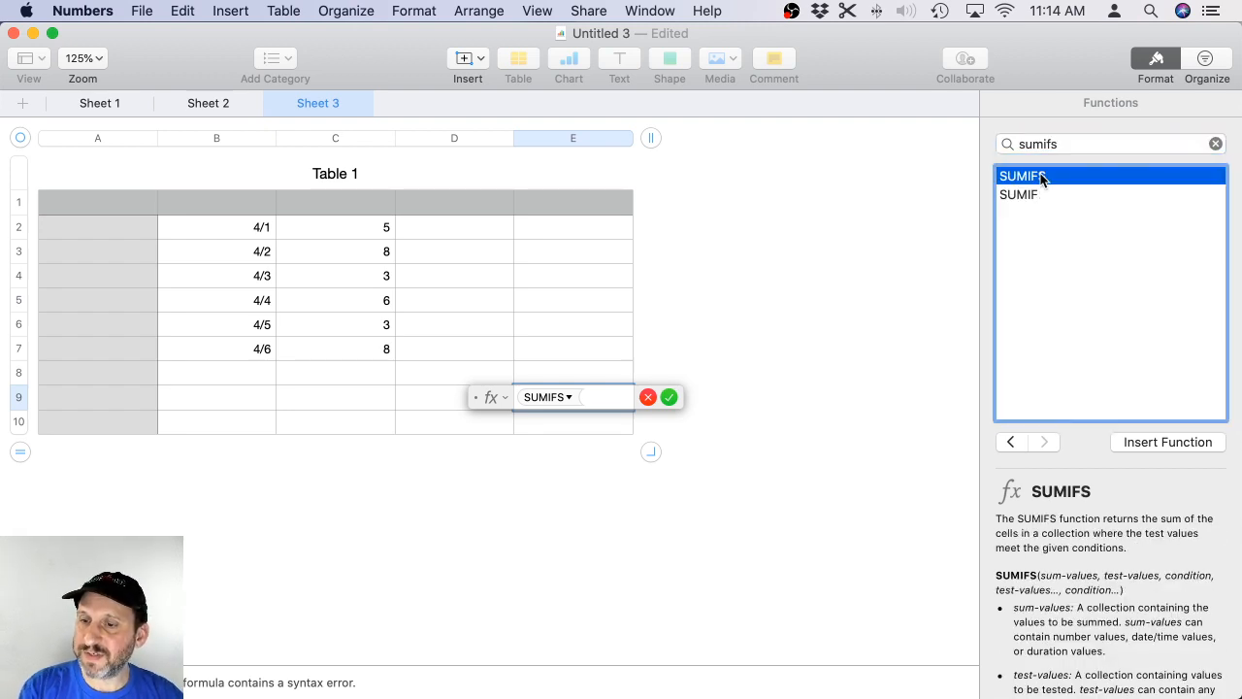
{"action": "scroll", "coordinate": [1151, 621], "scroll_direction": "down", "scroll_amount": 3}
{"action": "scroll", "coordinate": [1150, 626], "scroll_direction": "up", "scroll_amount": 2}
{"action": "scroll", "coordinate": [1149, 626], "scroll_direction": "up", "scroll_amount": 2}
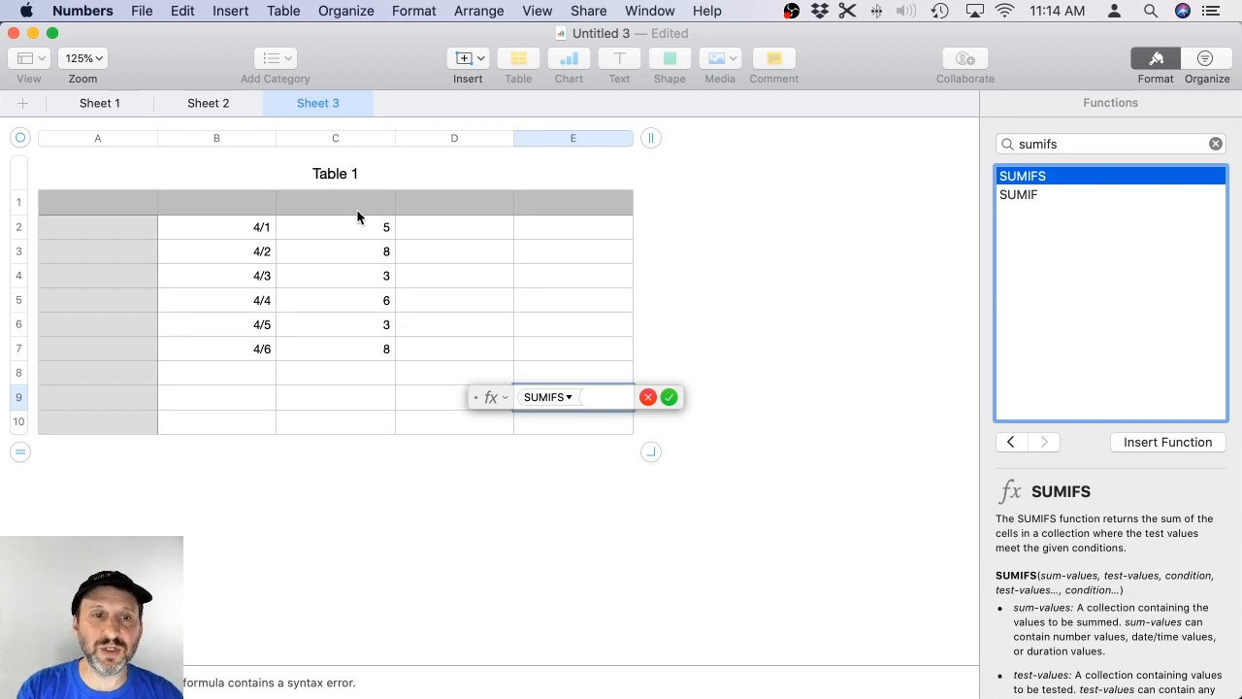
Complete the SUMIFS formula in E9 to sum column C where column B meets the condition ">=4/2/2020".
{"action": "left_click", "coordinate": [339, 139]}
{"action": "type", "text": ","}
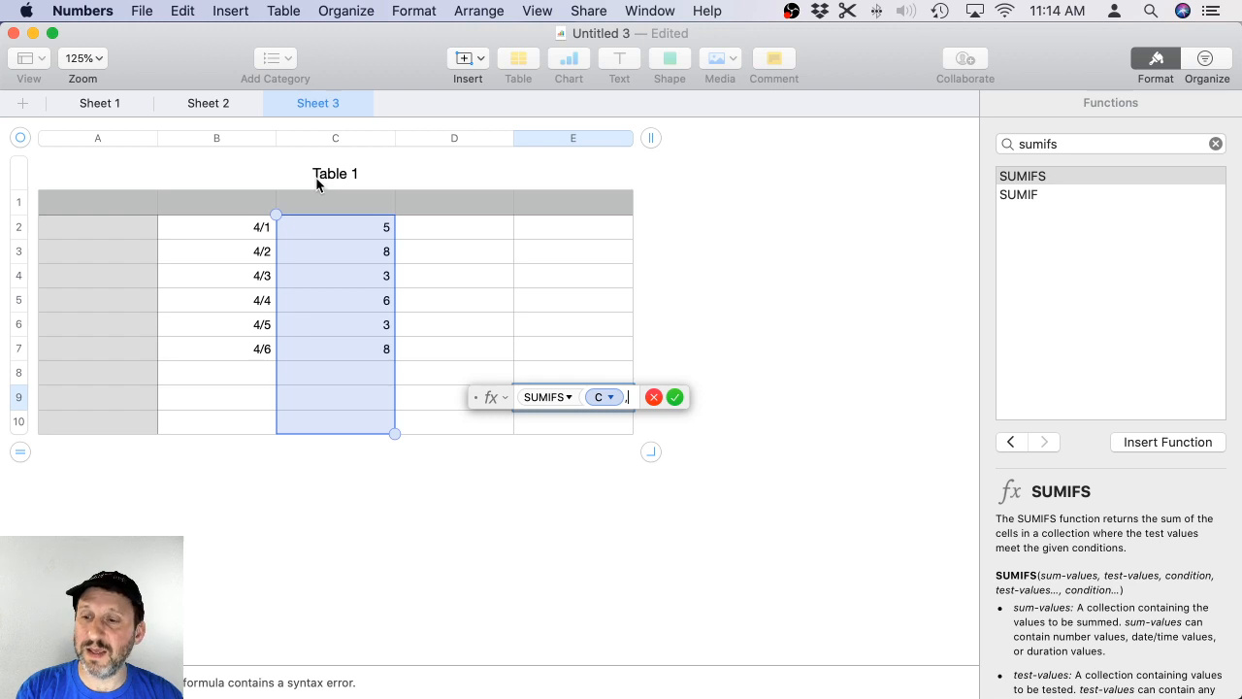
{"action": "left_click", "coordinate": [217, 141]}
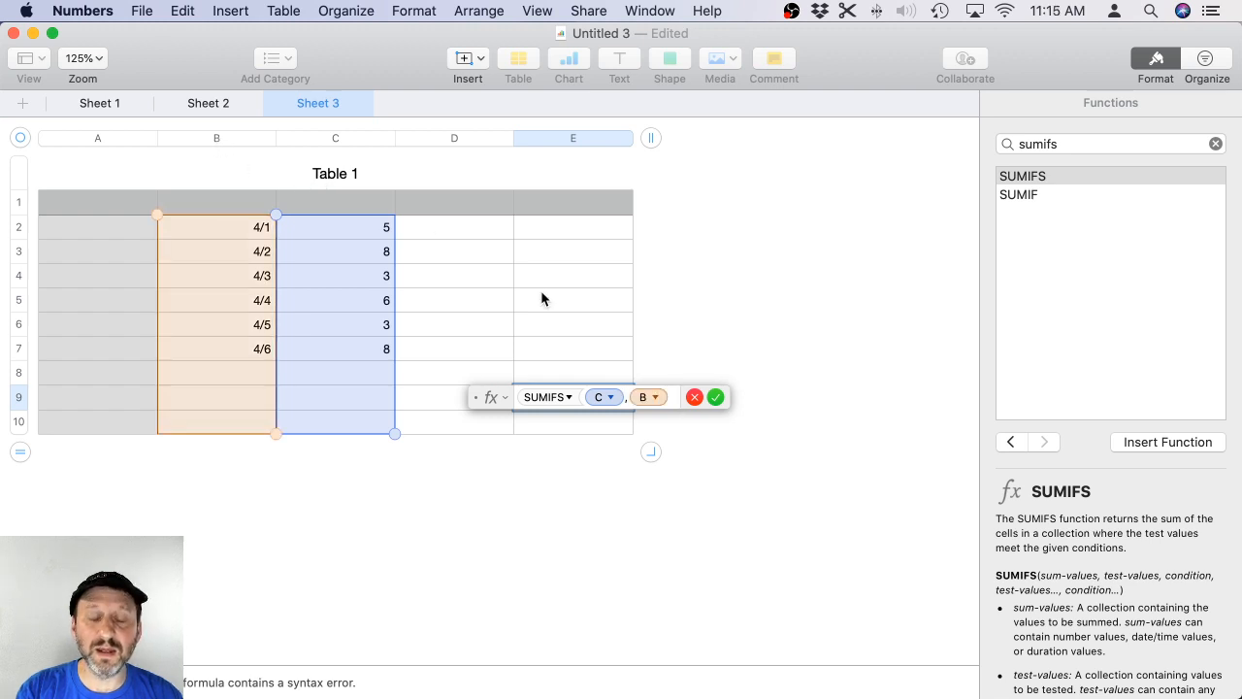
{"action": "type", "text": ",\"<"}
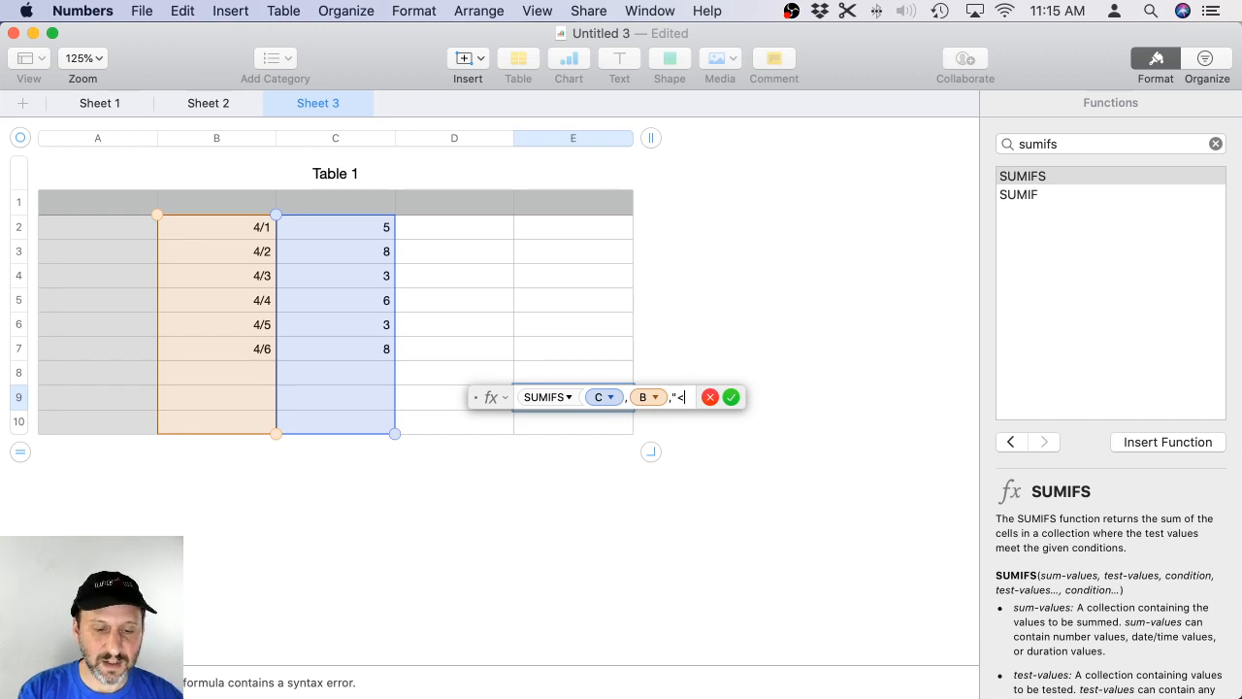
{"action": "key", "text": "BackSpace"}
{"action": "type", "text": ">"}
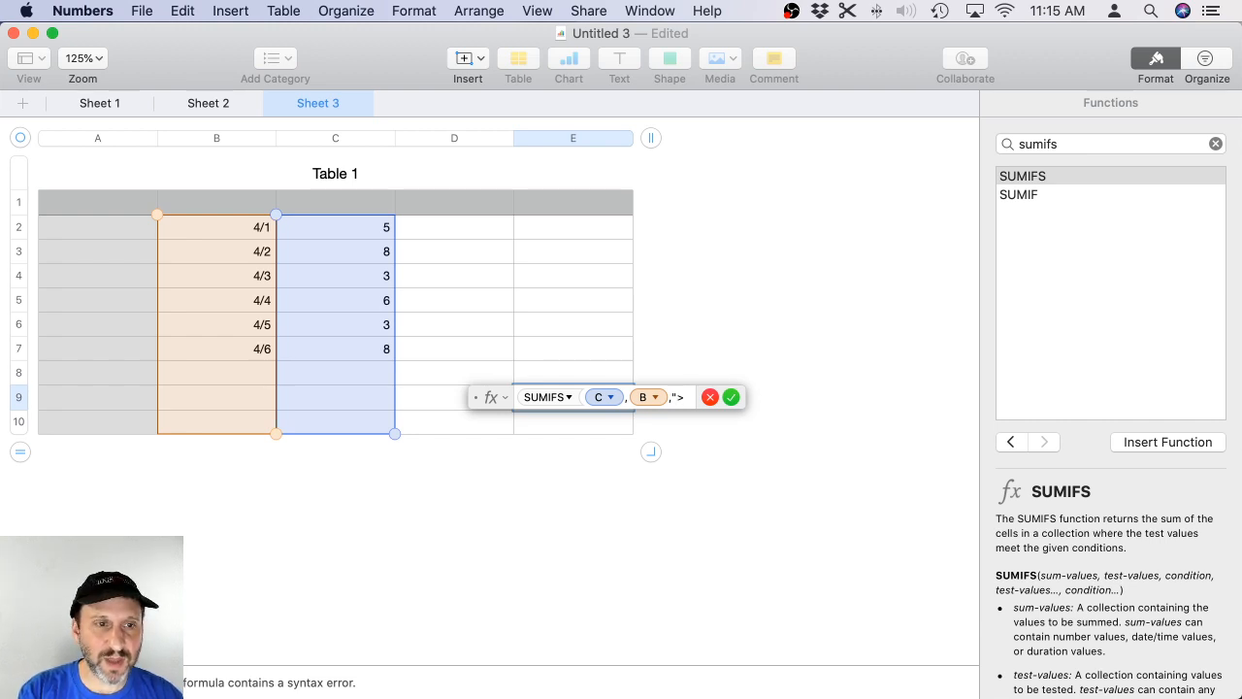
{"action": "type", "text": "="}
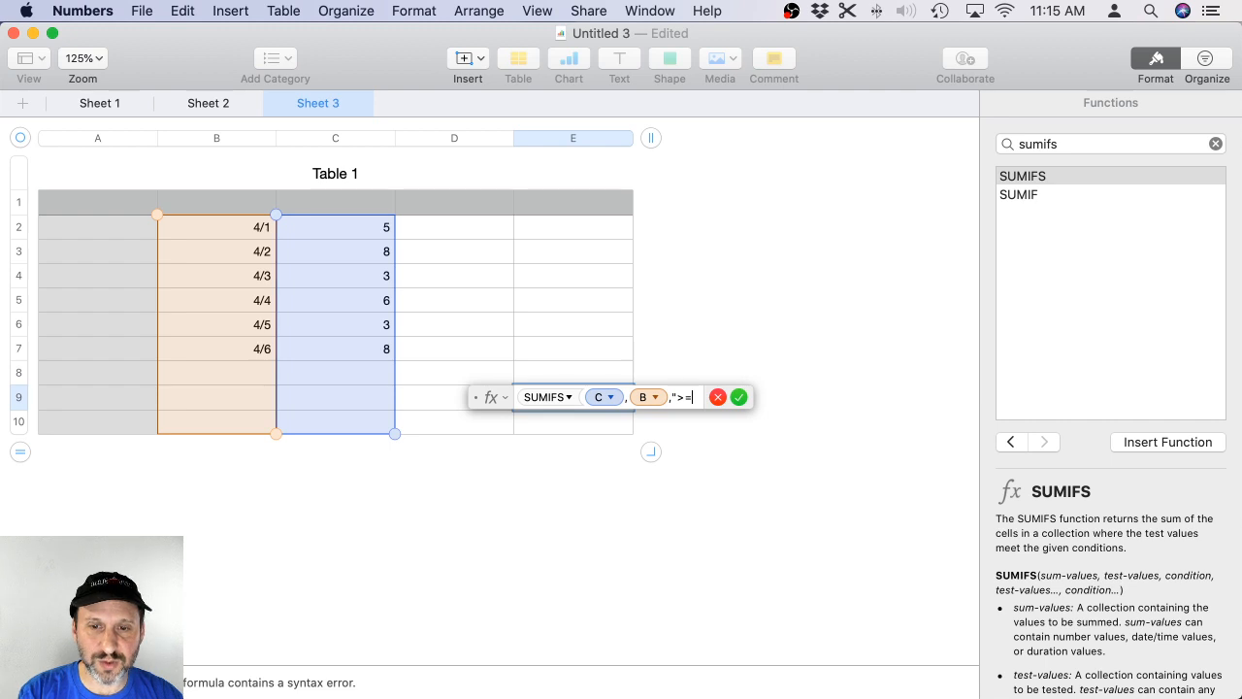
{"action": "type", "text": "4/2/2020\""}
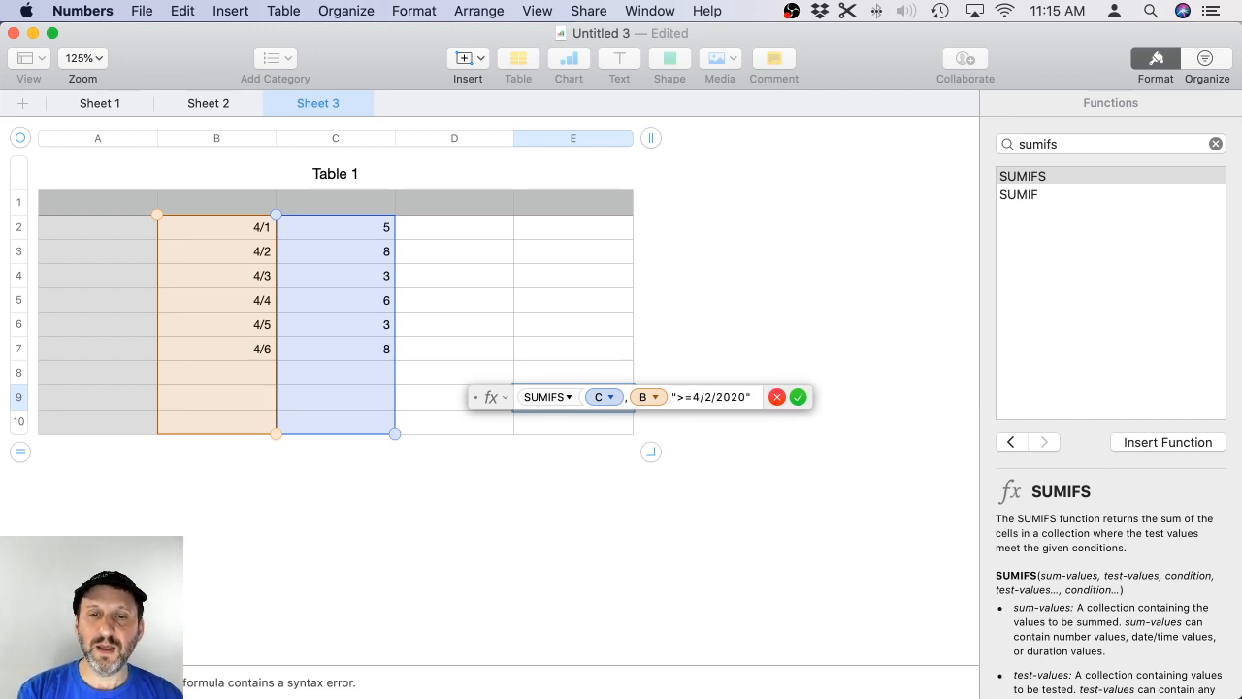
{"action": "key", "text": "Return"}
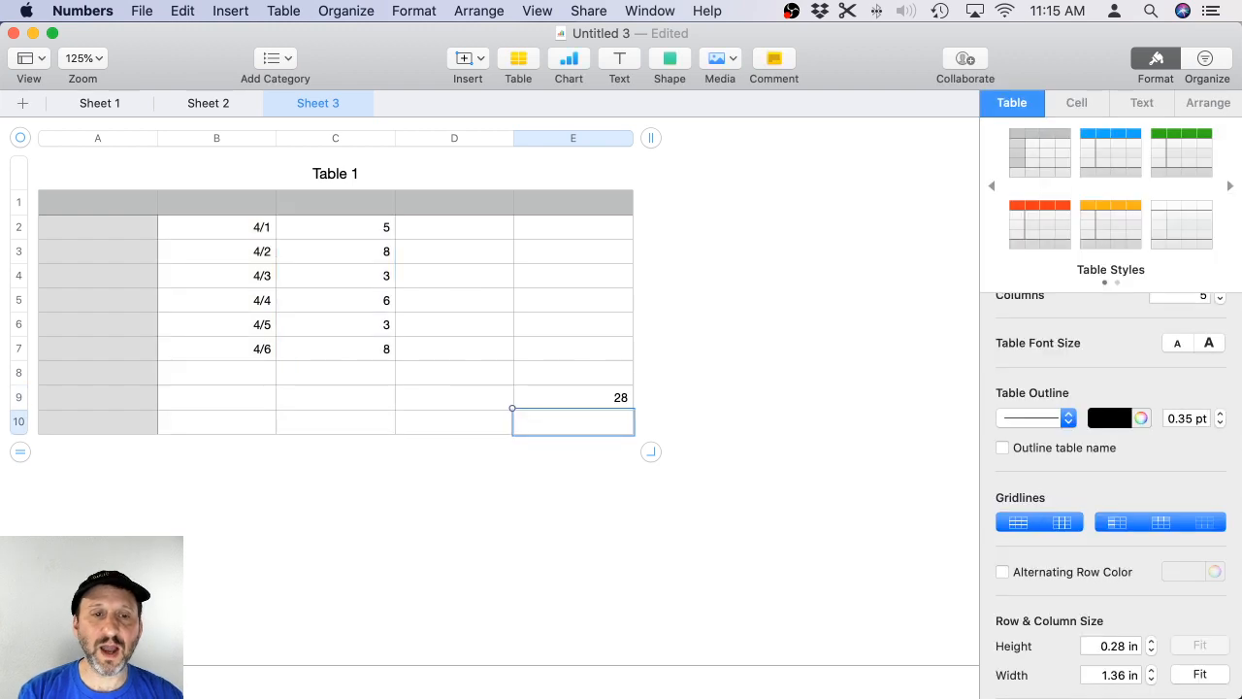
Change the date condition in E9's SUMIFS formula to ">=4/3/2020".
{"action": "left_click", "coordinate": [360, 275]}
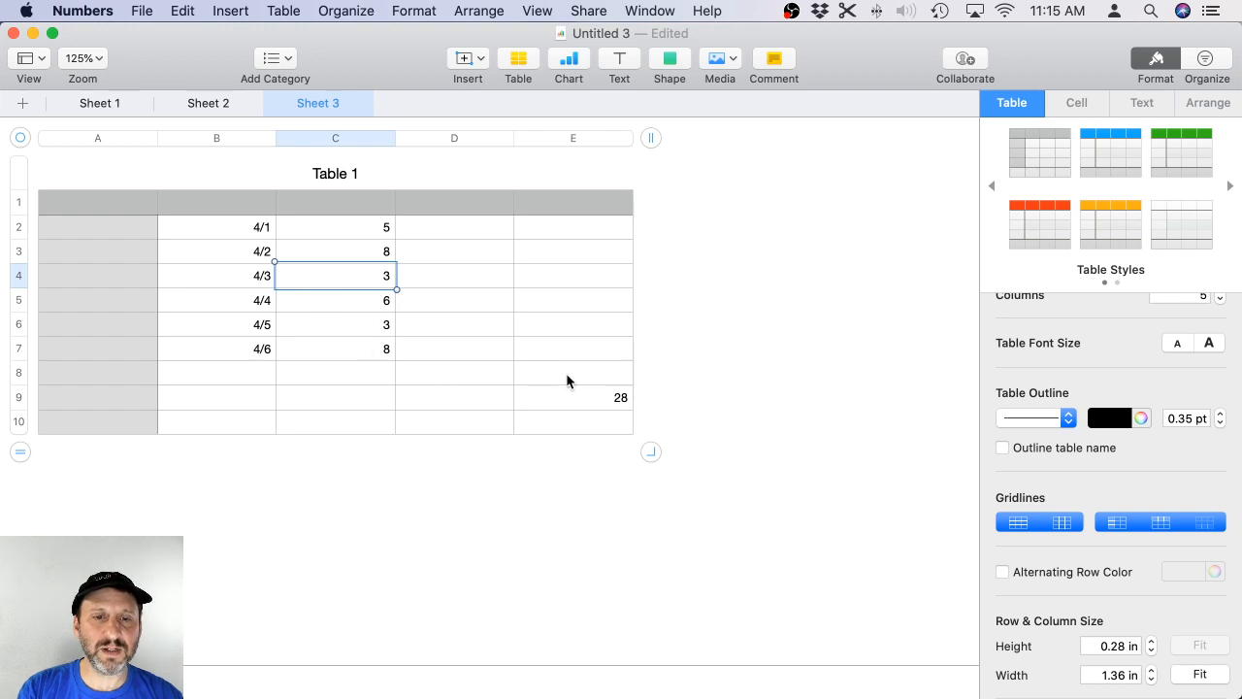
{"action": "double_click", "coordinate": [625, 399]}
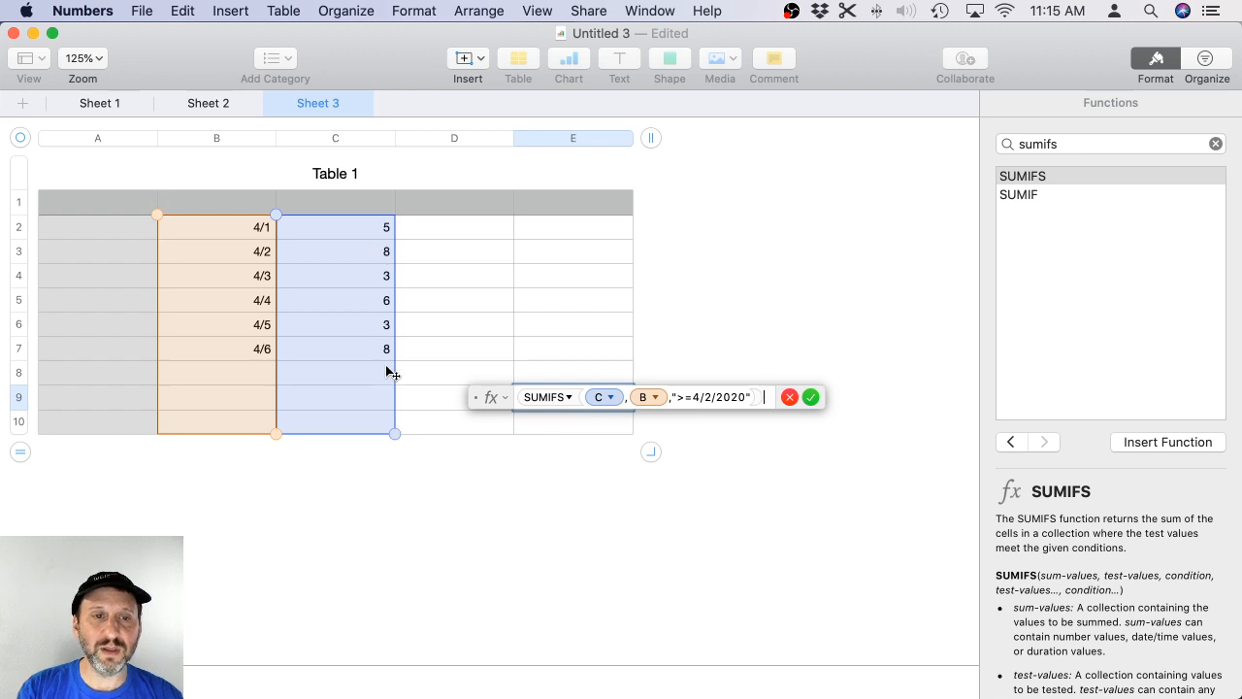
{"action": "double_click", "coordinate": [712, 397]}
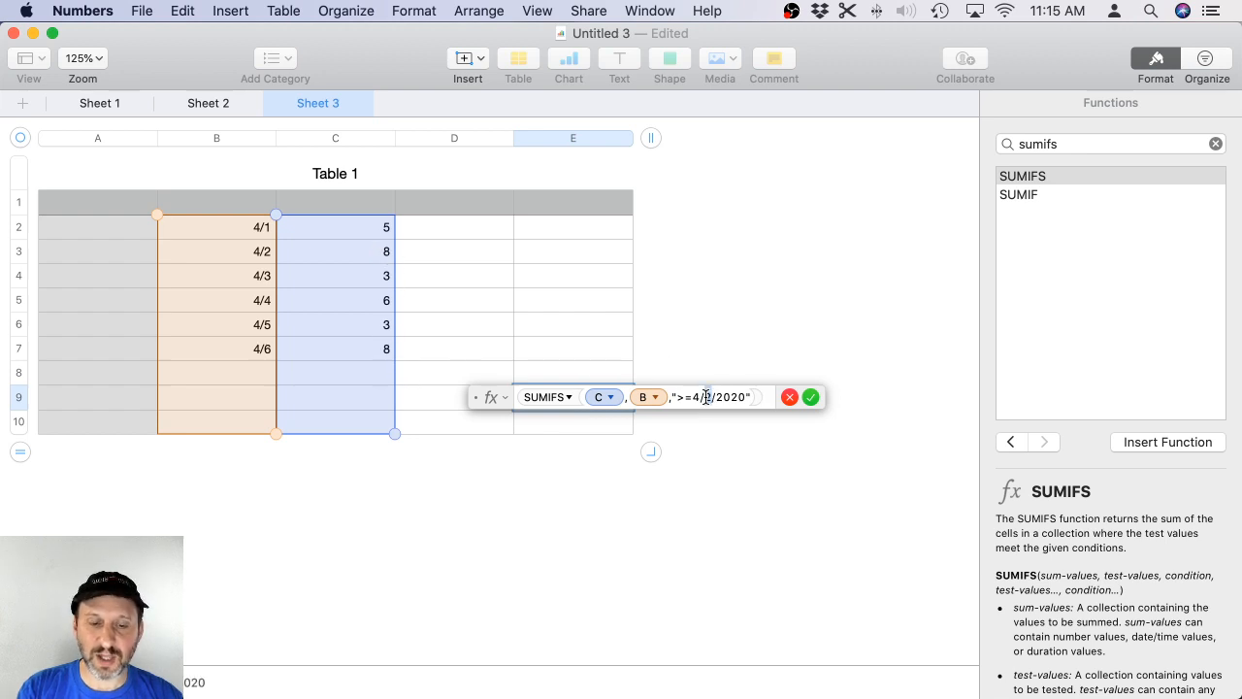
{"action": "type", "text": "3"}
{"action": "key", "text": "Return"}
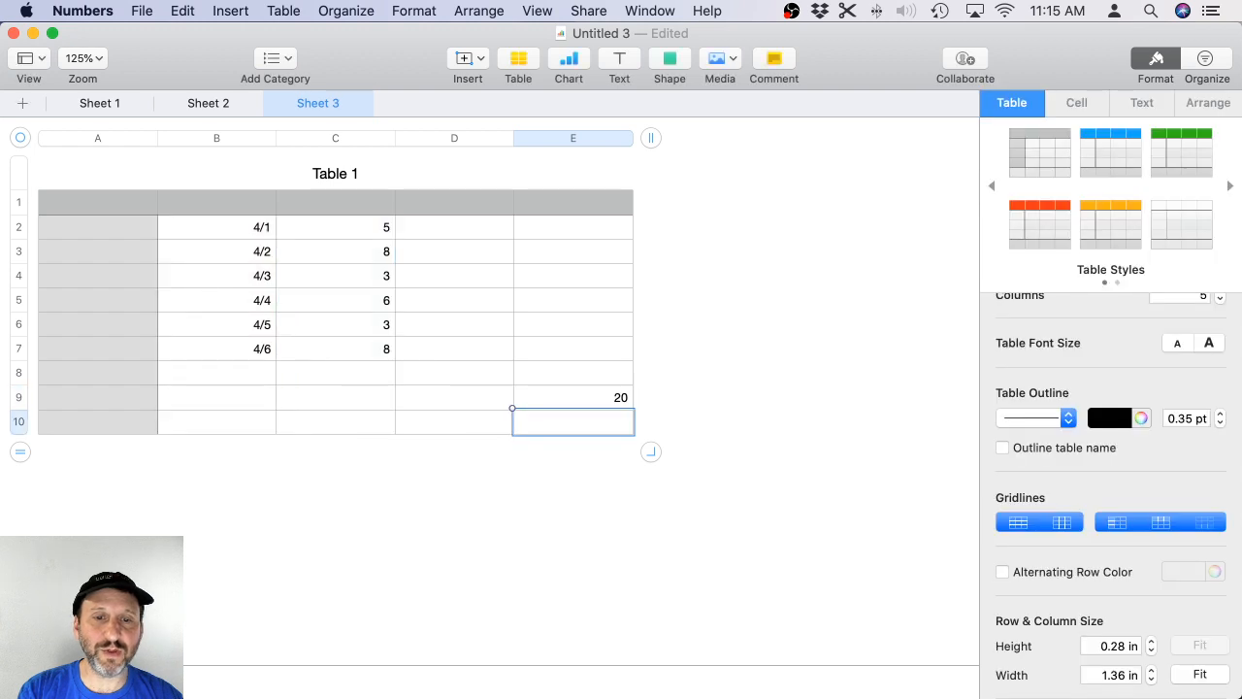
Add a second condition to E9's SUMIFS formula that tests column B against "<=4/5/2020".
{"action": "left_click", "coordinate": [611, 397]}
{"action": "left_click", "coordinate": [611, 397]}
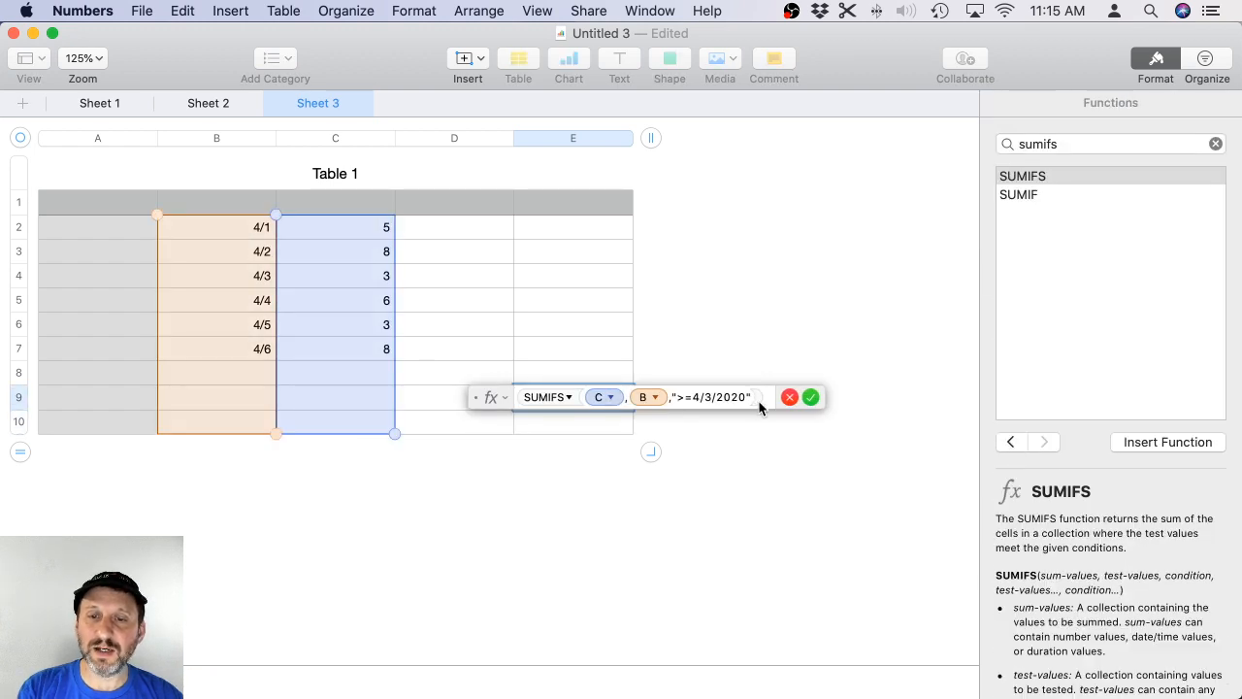
{"action": "type", "text": ","}
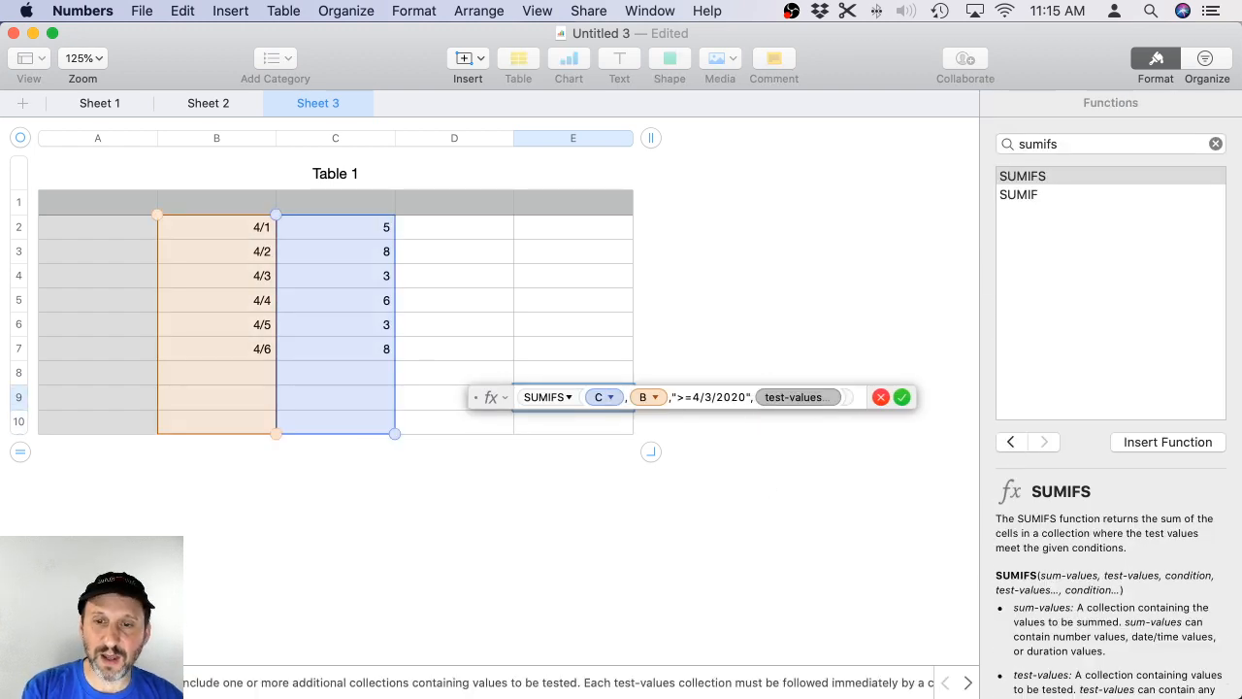
{"action": "left_click", "coordinate": [221, 140]}
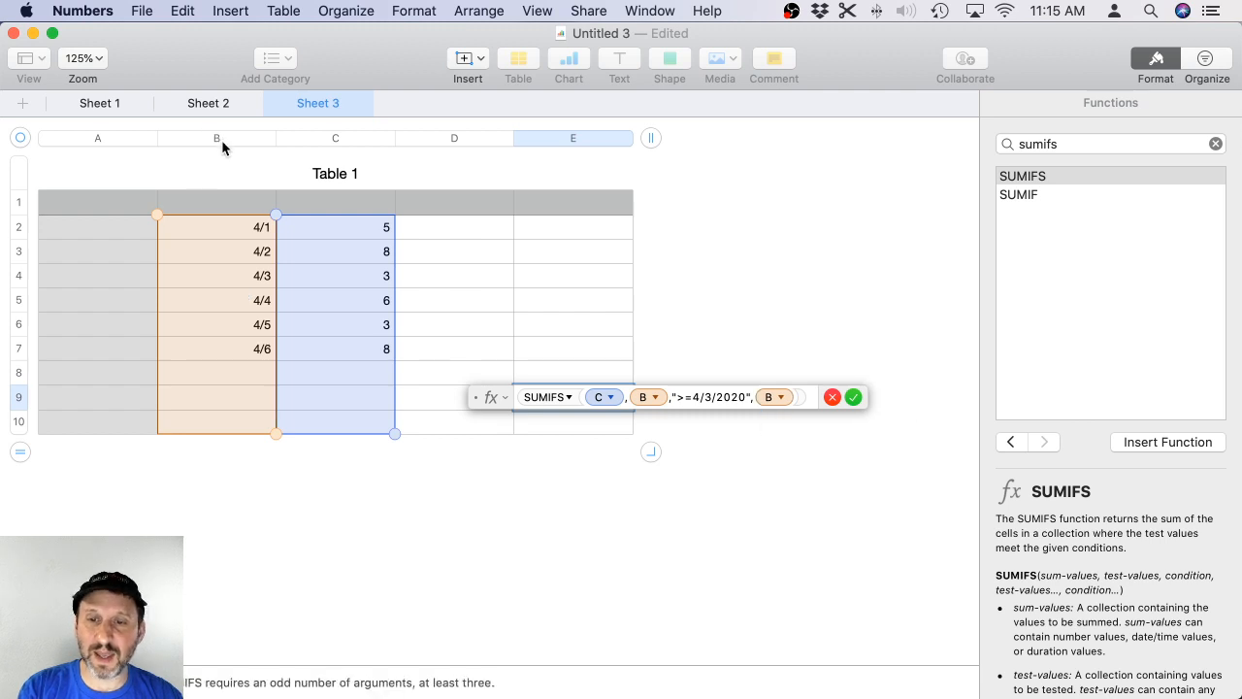
{"action": "type", "text": ",\""}
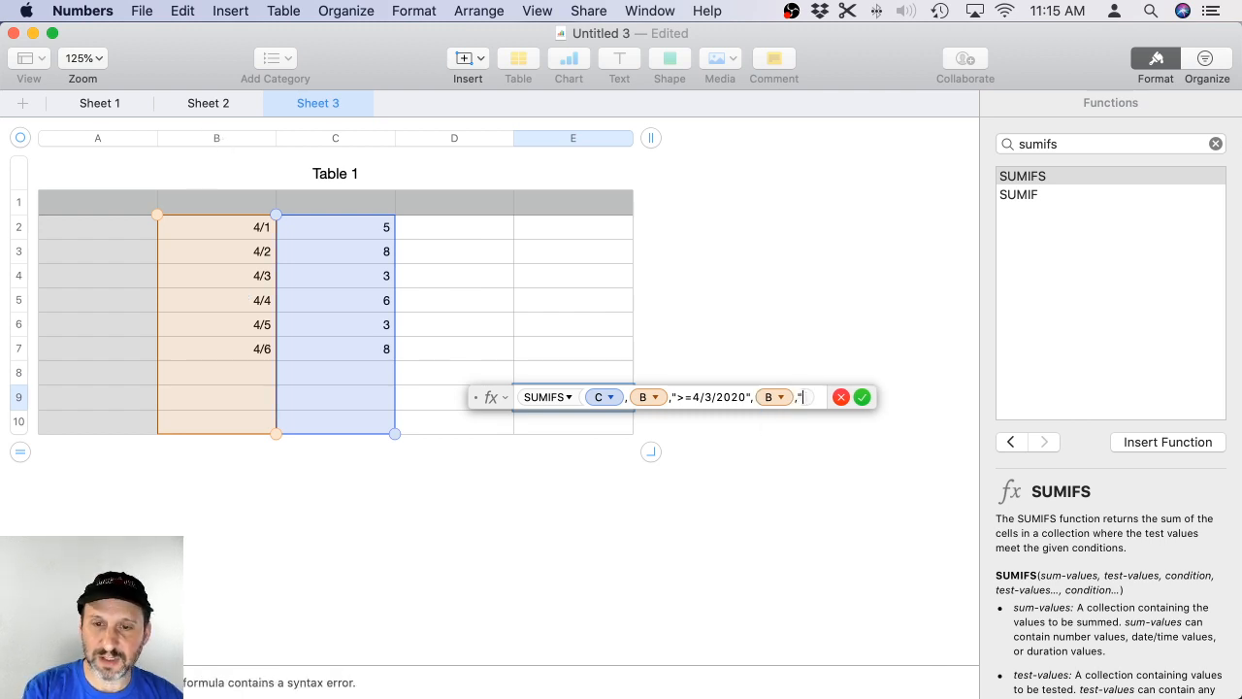
{"action": "type", "text": "<="}
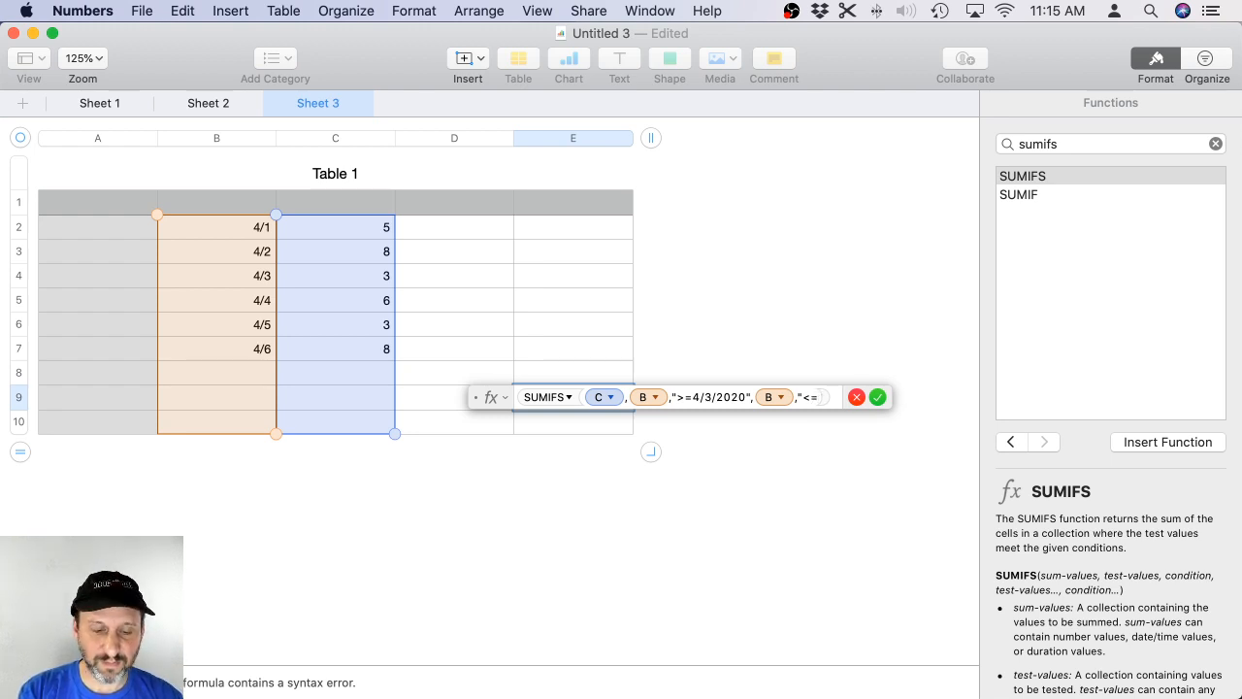
{"action": "type", "text": "4/5/"}
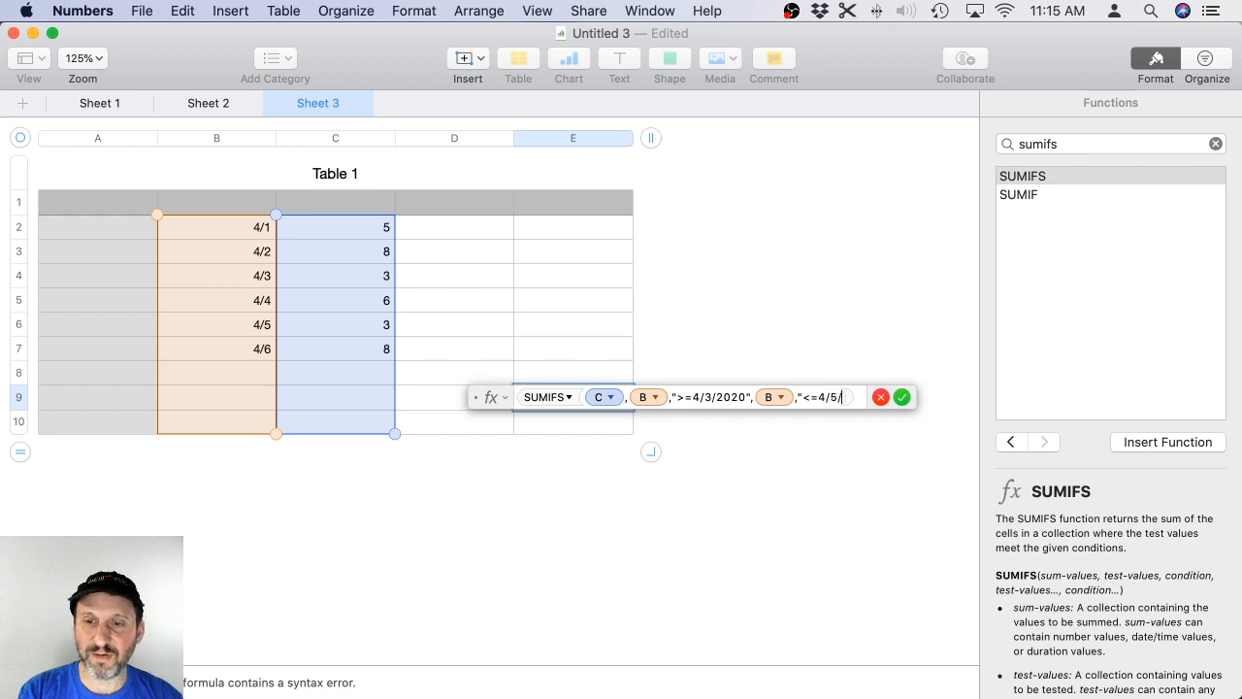
{"action": "type", "text": "2020\""}
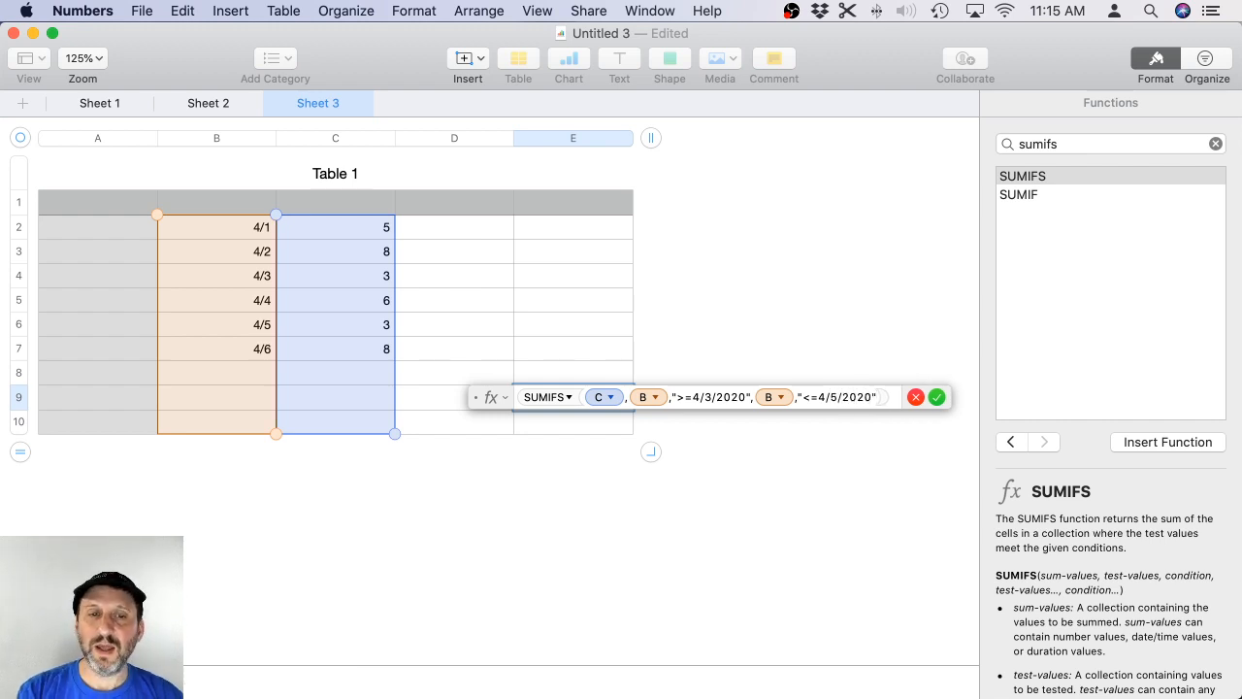
{"action": "key", "text": "Return"}
Reopen the formula in E9 to review its two date conditions and accept it without edits.
{"action": "left_click", "coordinate": [587, 386]}
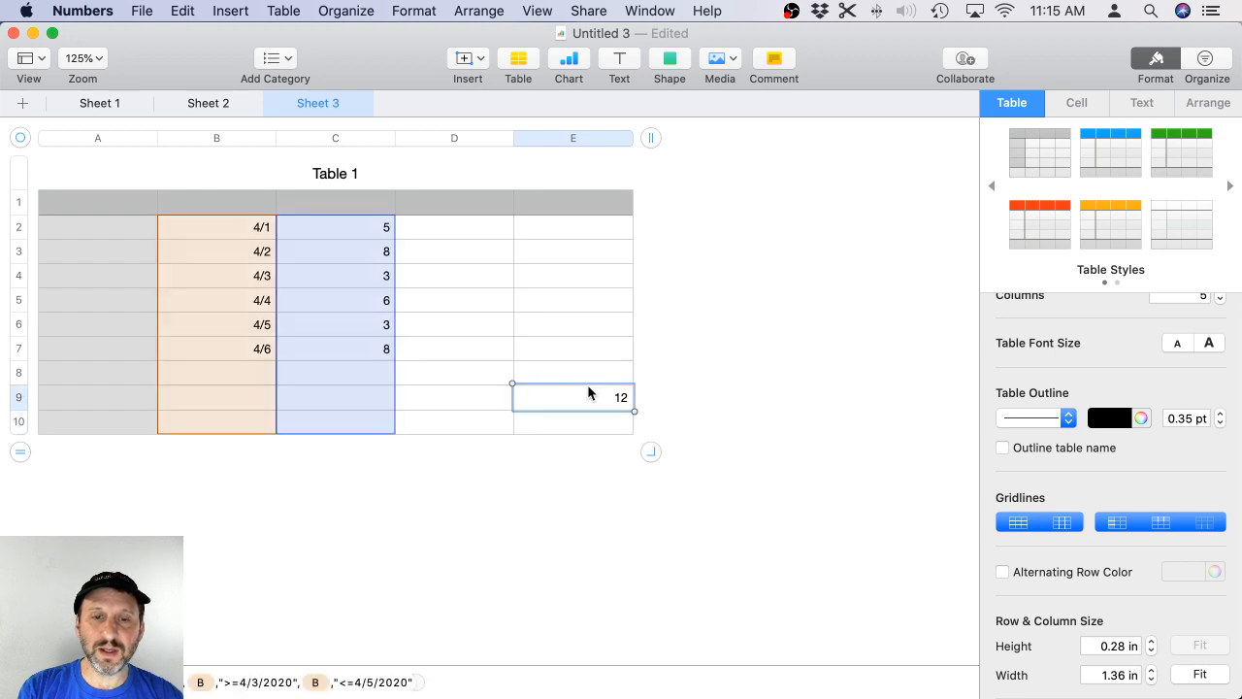
{"action": "double_click", "coordinate": [588, 386]}
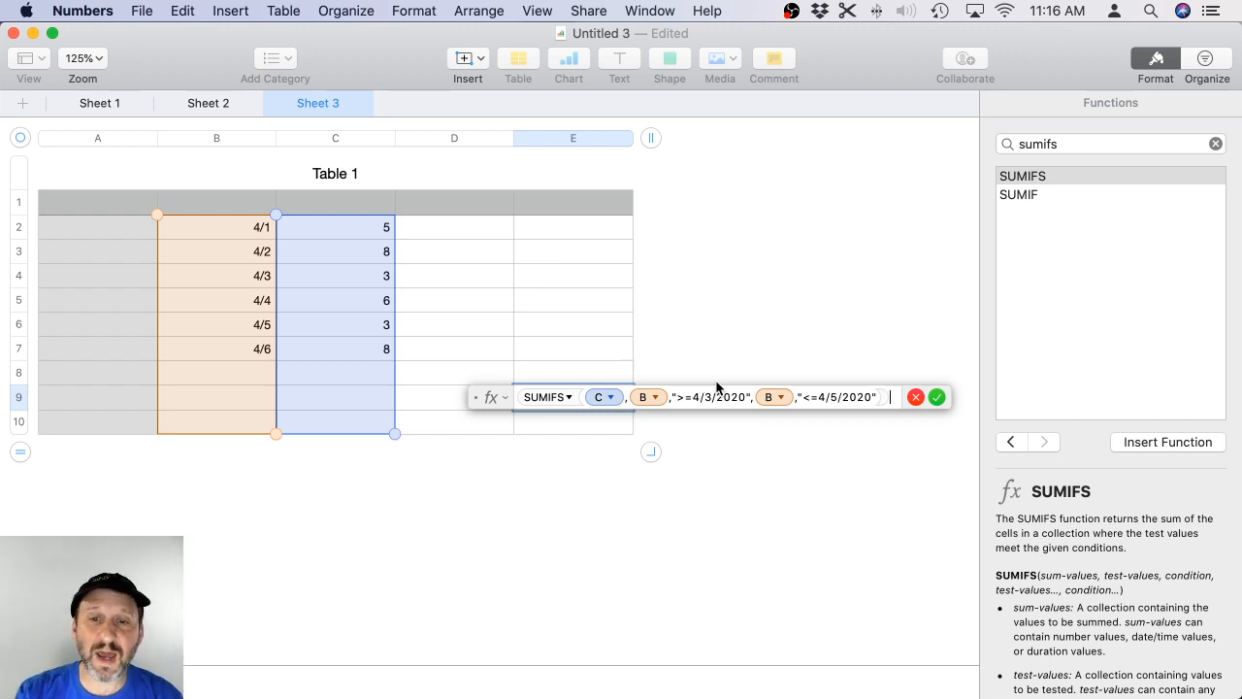
{"action": "left_click", "coordinate": [936, 396]}
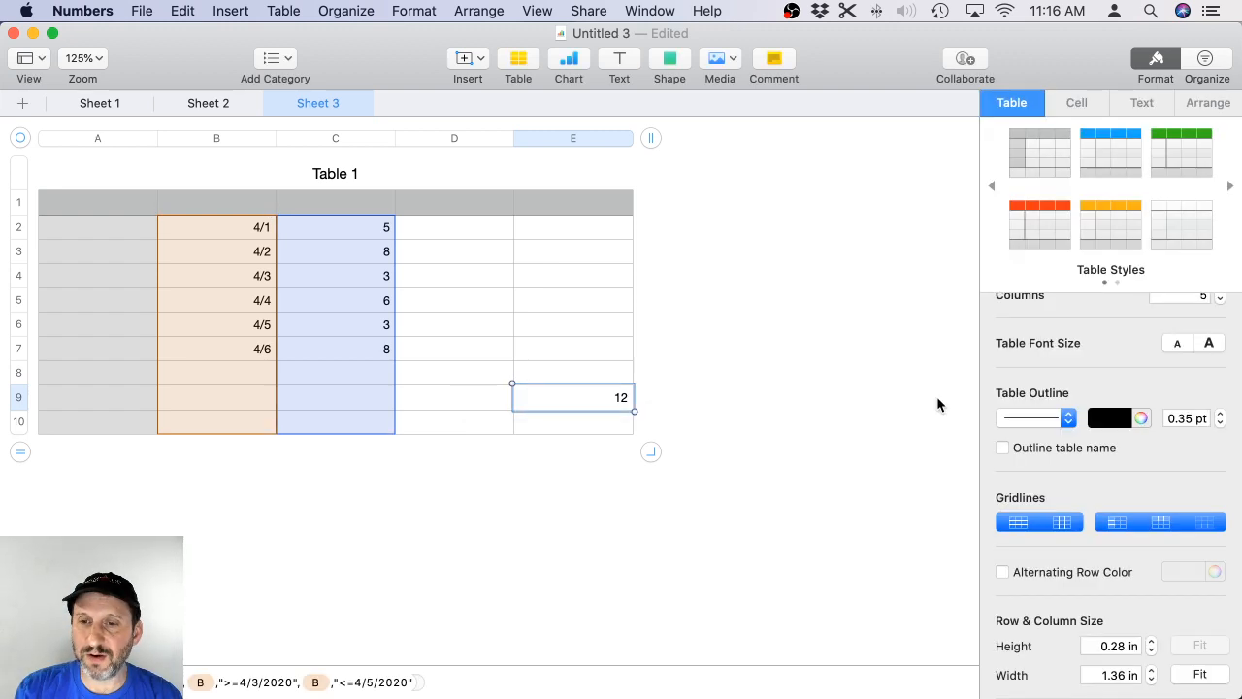
Fill cells A2 through A7 with the category letters A, B, B, A, B, A.
{"action": "left_click", "coordinate": [105, 146]}
{"action": "left_click", "coordinate": [109, 207]}
{"action": "left_click", "coordinate": [112, 229]}
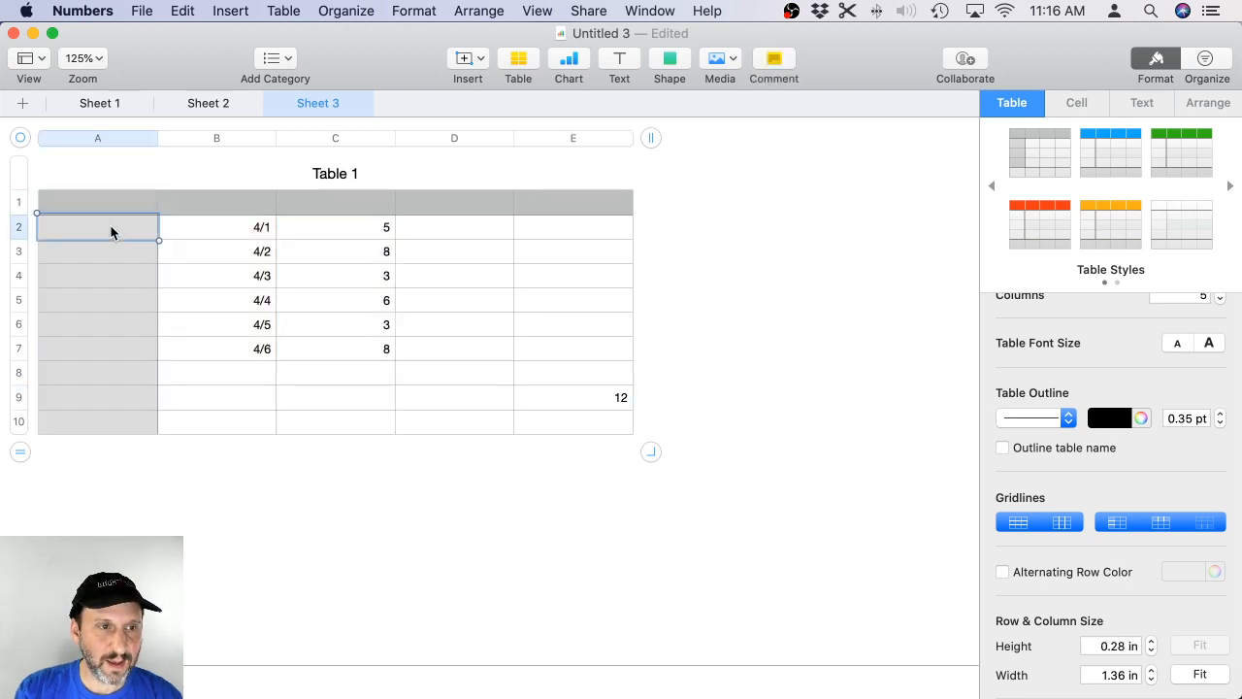
{"action": "type", "text": "A"}
{"action": "key", "text": "Return"}
{"action": "type", "text": "B"}
{"action": "key", "text": "Return"}
{"action": "type", "text": "A"}
{"action": "key", "text": "Return"}
{"action": "type", "text": "B"}
{"action": "key", "text": "Return"}
{"action": "type", "text": "A"}
{"action": "key", "text": "Return"}
Try inserting column A and the condition "A" between column B and its ">=4/3/2020" condition in E9's SUMIFS formula.
{"action": "double_click", "coordinate": [561, 397]}
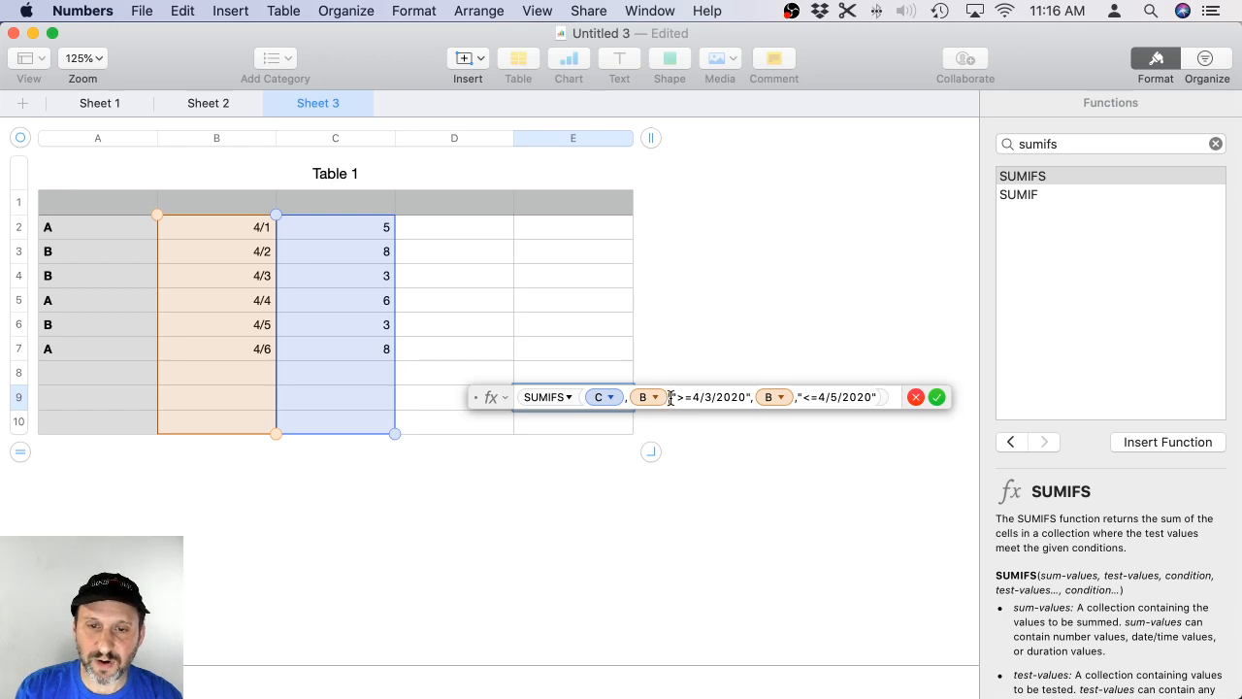
{"action": "left_click", "coordinate": [668, 397]}
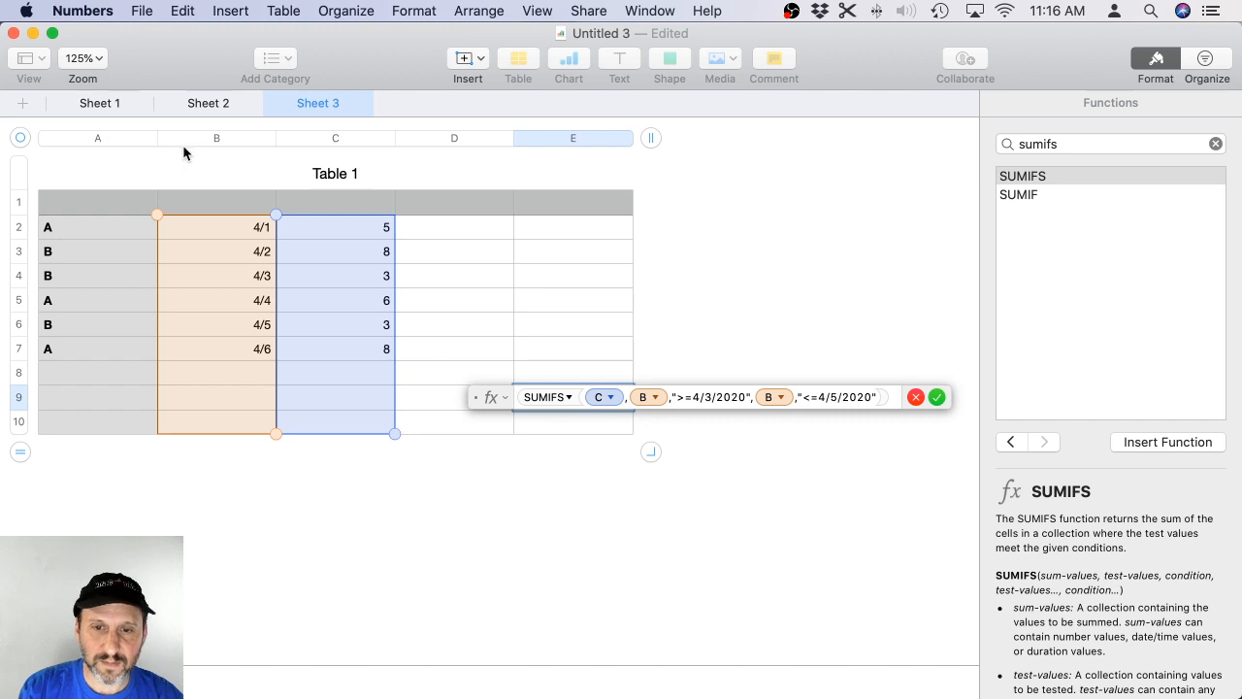
{"action": "left_click", "coordinate": [101, 146]}
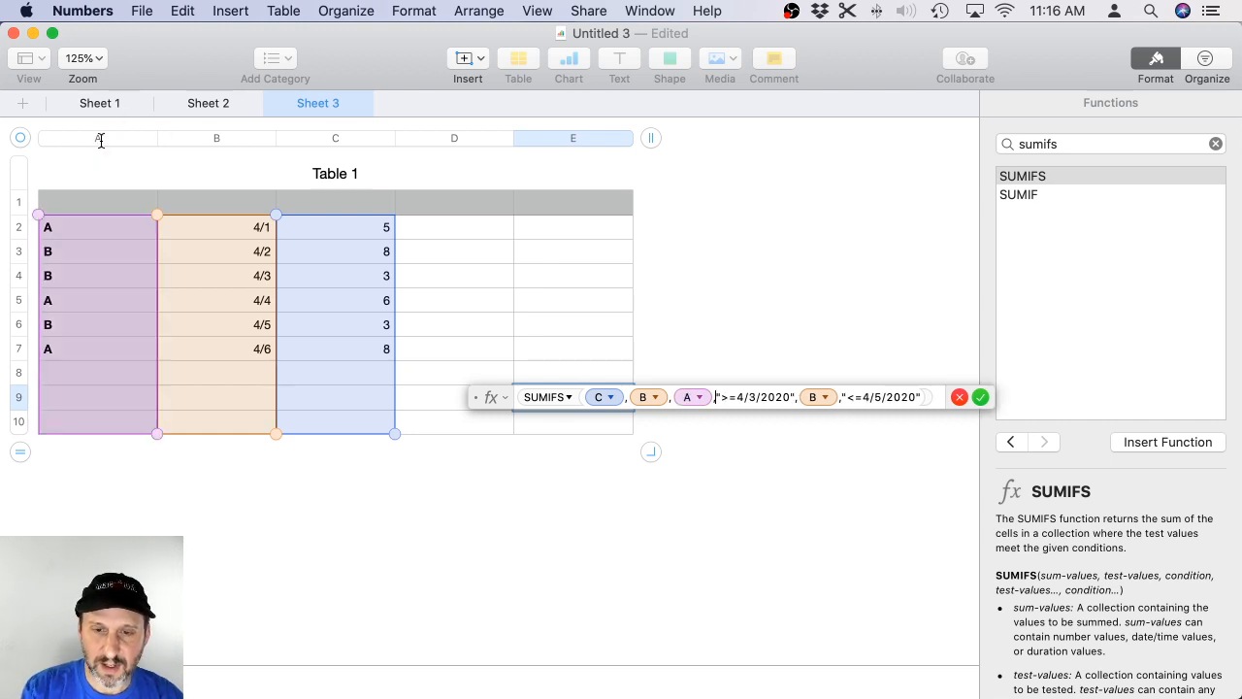
{"action": "key", "text": "Right"}
{"action": "key", "text": "Right"}
{"action": "type", "text": "=A\""}
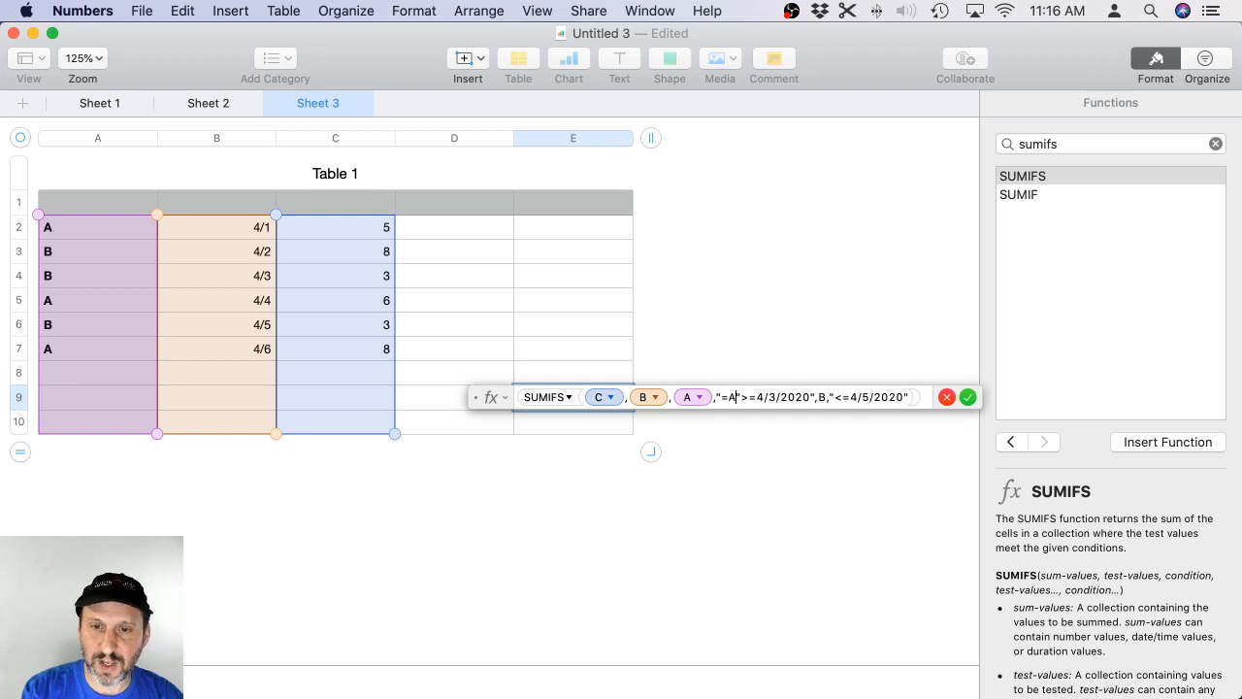
{"action": "key", "text": "BackSpace"}
{"action": "key", "text": "BackSpace"}
{"action": "key", "text": "BackSpace"}
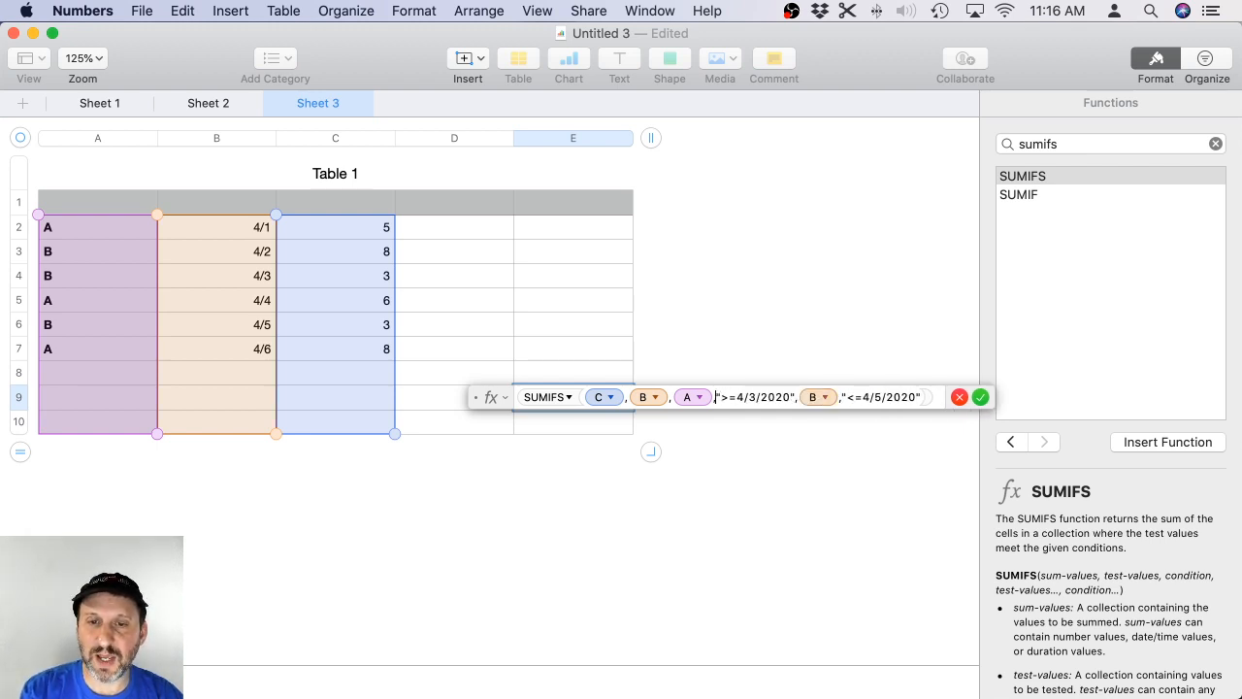
{"action": "type", "text": "\"A\","}
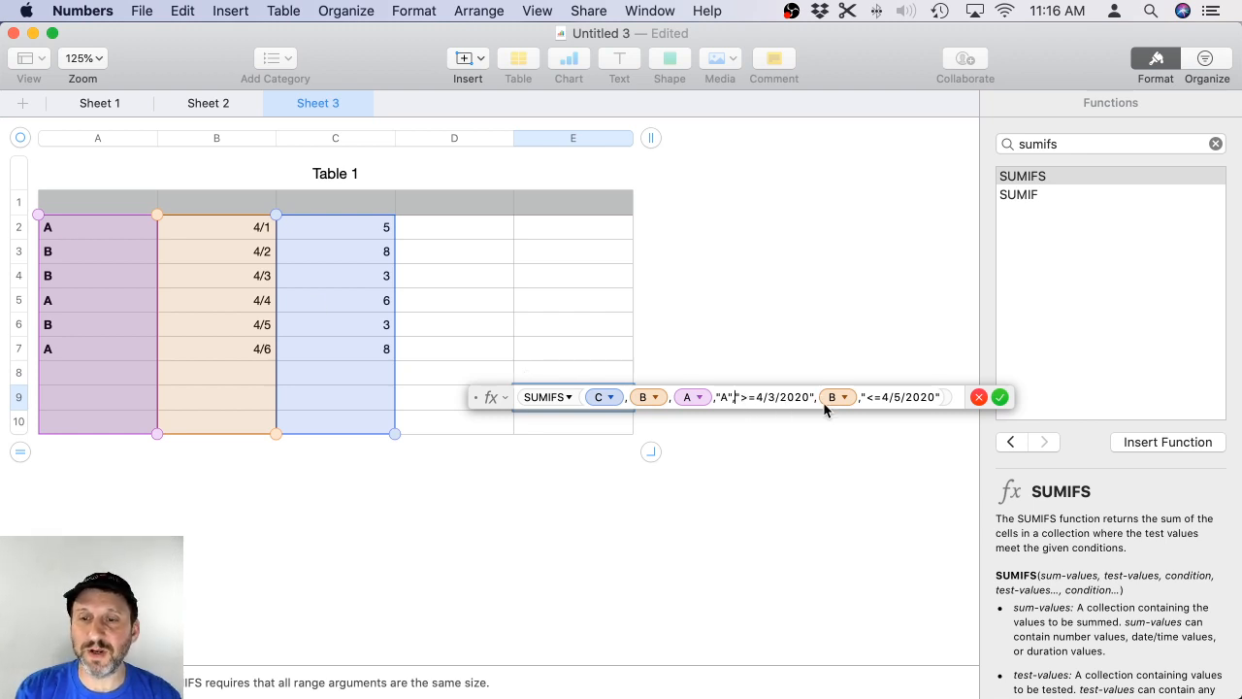
{"action": "left_click", "coordinate": [1000, 397]}
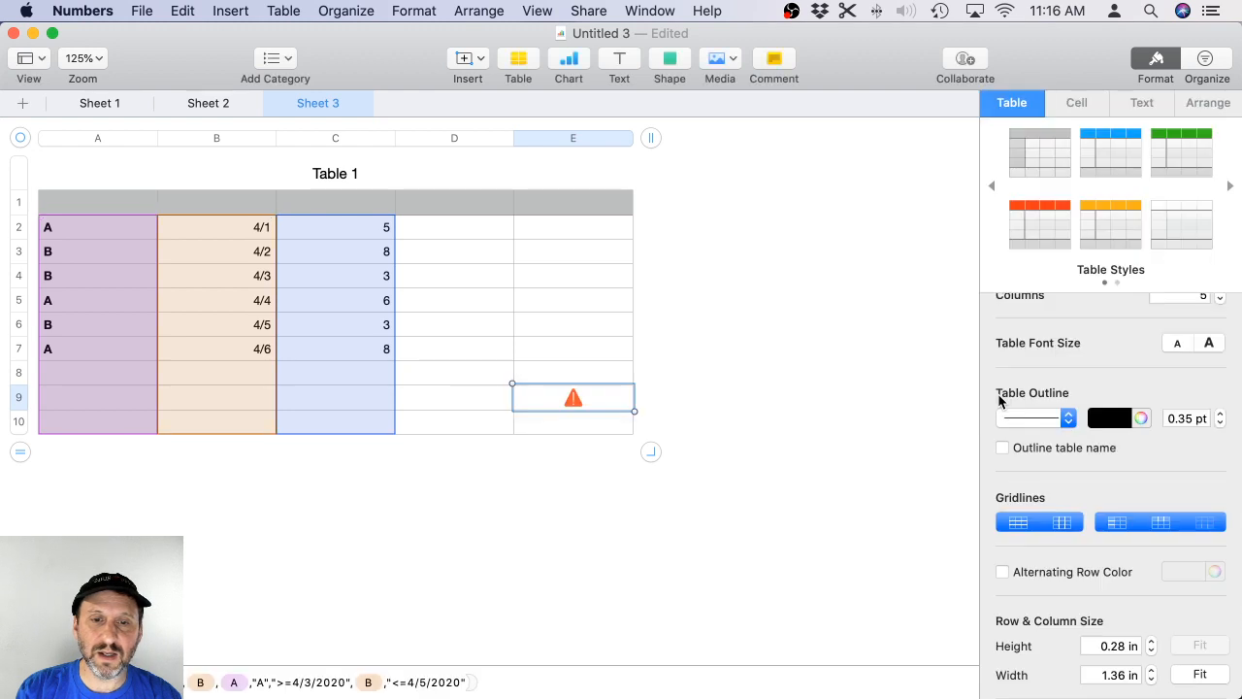
Change the column A condition in E9's SUMIFS formula to "=A".
{"action": "double_click", "coordinate": [583, 397]}
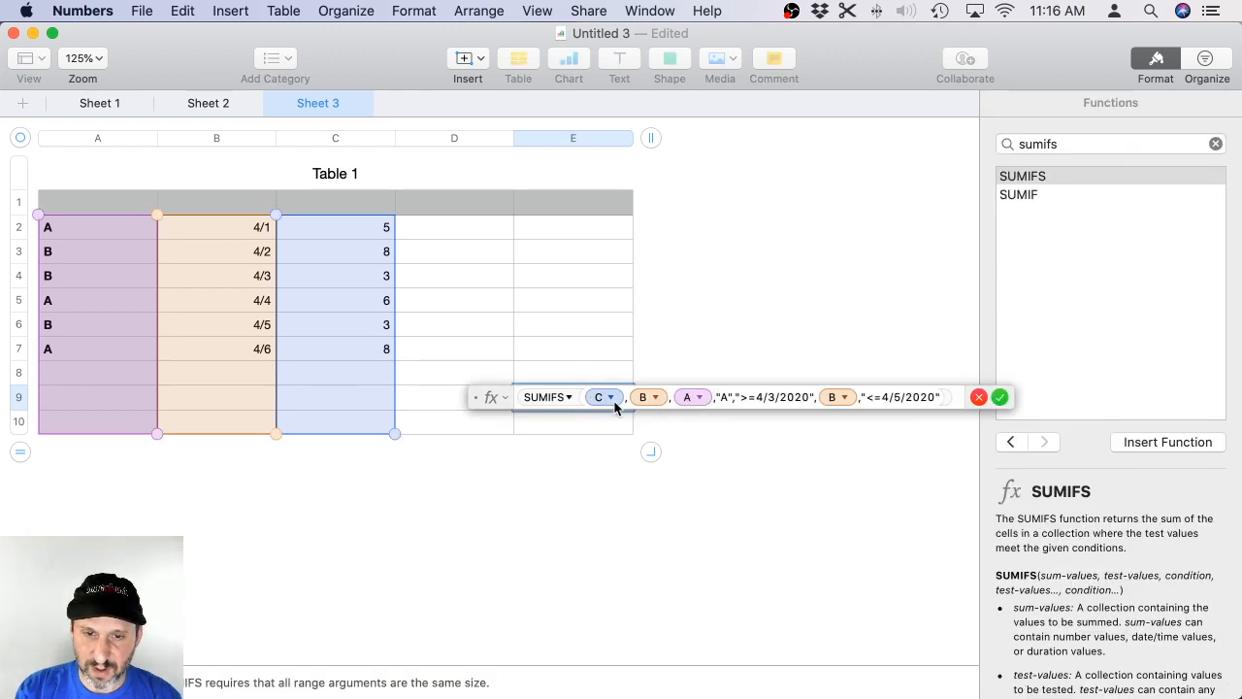
{"action": "left_click", "coordinate": [724, 397]}
{"action": "type", "text": "A"}
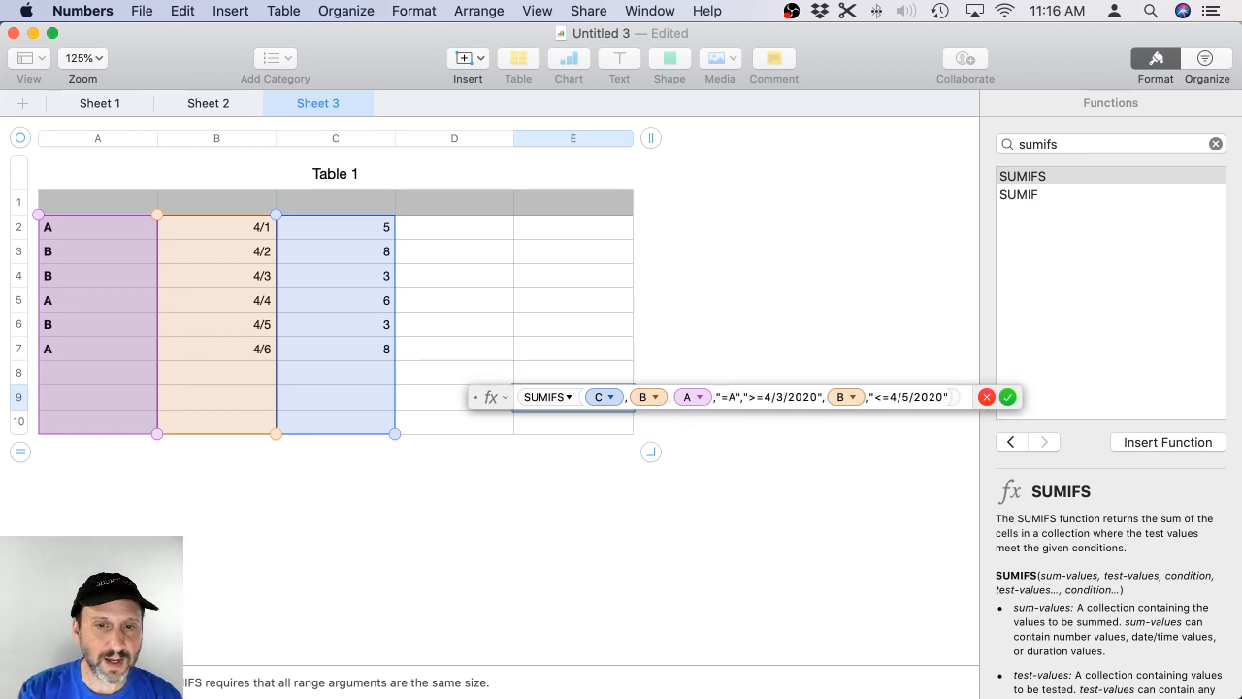
{"action": "key", "text": "Return"}
Remove the column A reference and its "=A" condition from E9's SUMIFS formula.
{"action": "double_click", "coordinate": [612, 408]}
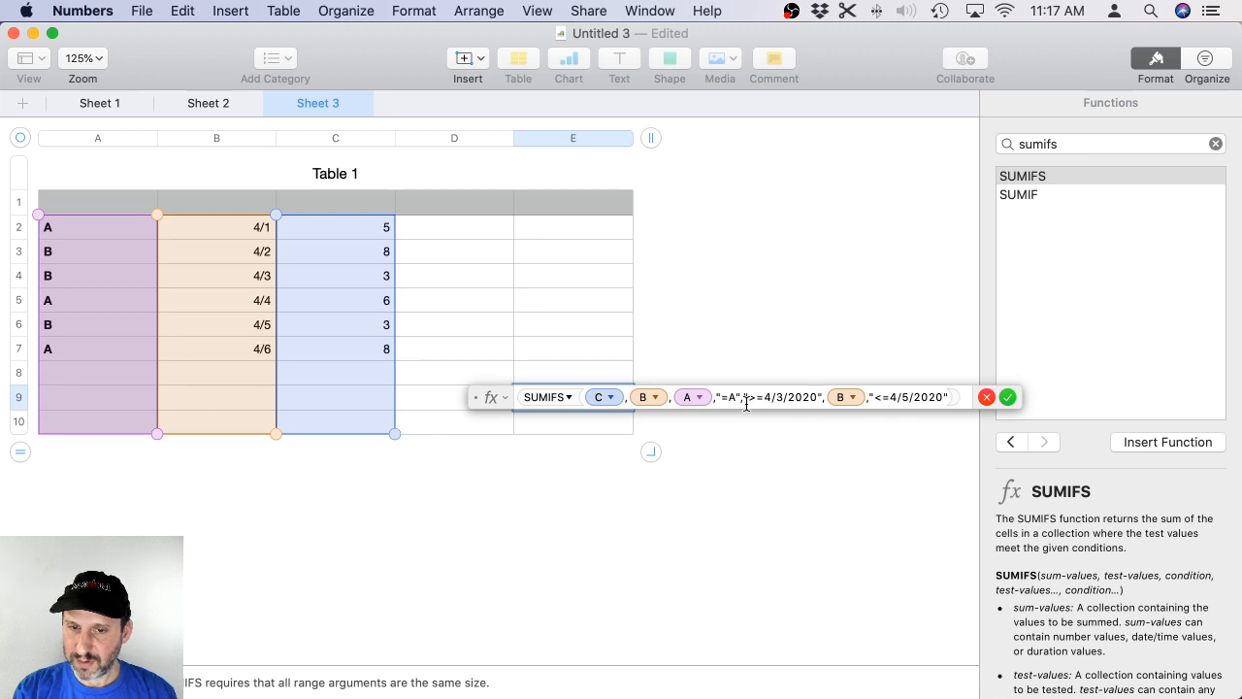
{"action": "left_click_drag", "start_coordinate": [673, 398], "coordinate": [742, 400]}
{"action": "key", "text": "BackSpace"}
{"action": "key", "text": "Return"}
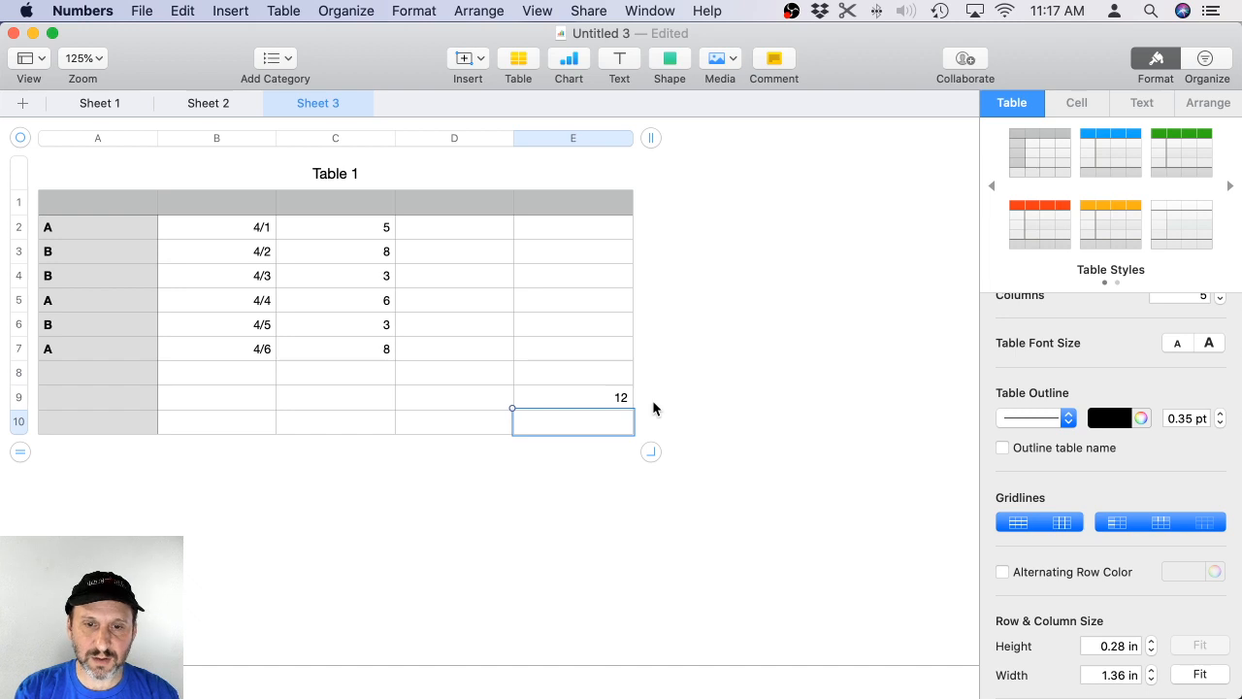
Append a third condition to the end of E9's SUMIFS formula that tests column A against "A".
{"action": "double_click", "coordinate": [604, 394]}
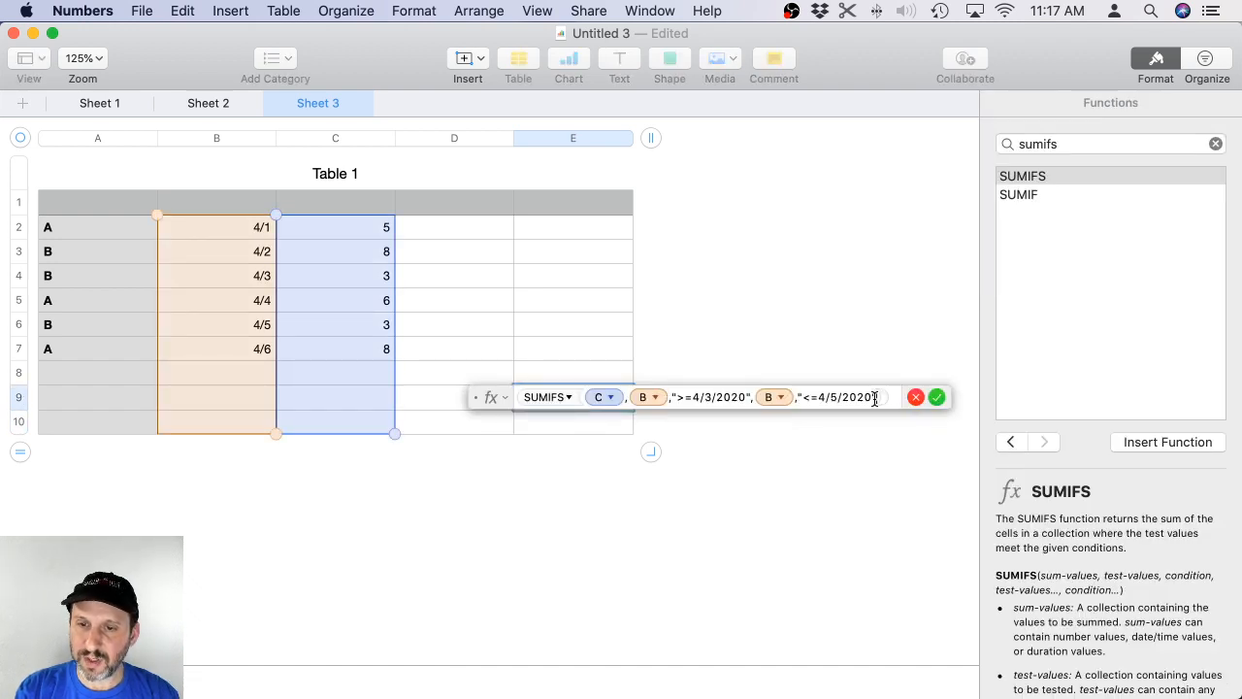
{"action": "type", "text": ",A"}
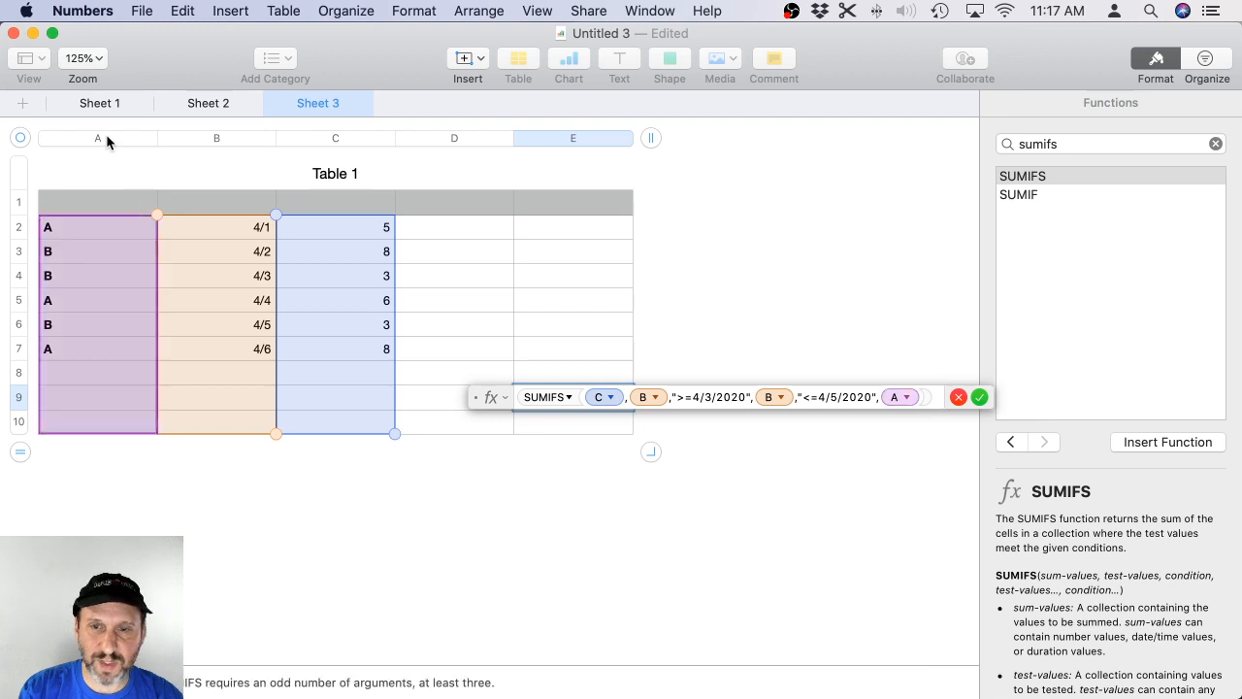
{"action": "left_click", "coordinate": [106, 138]}
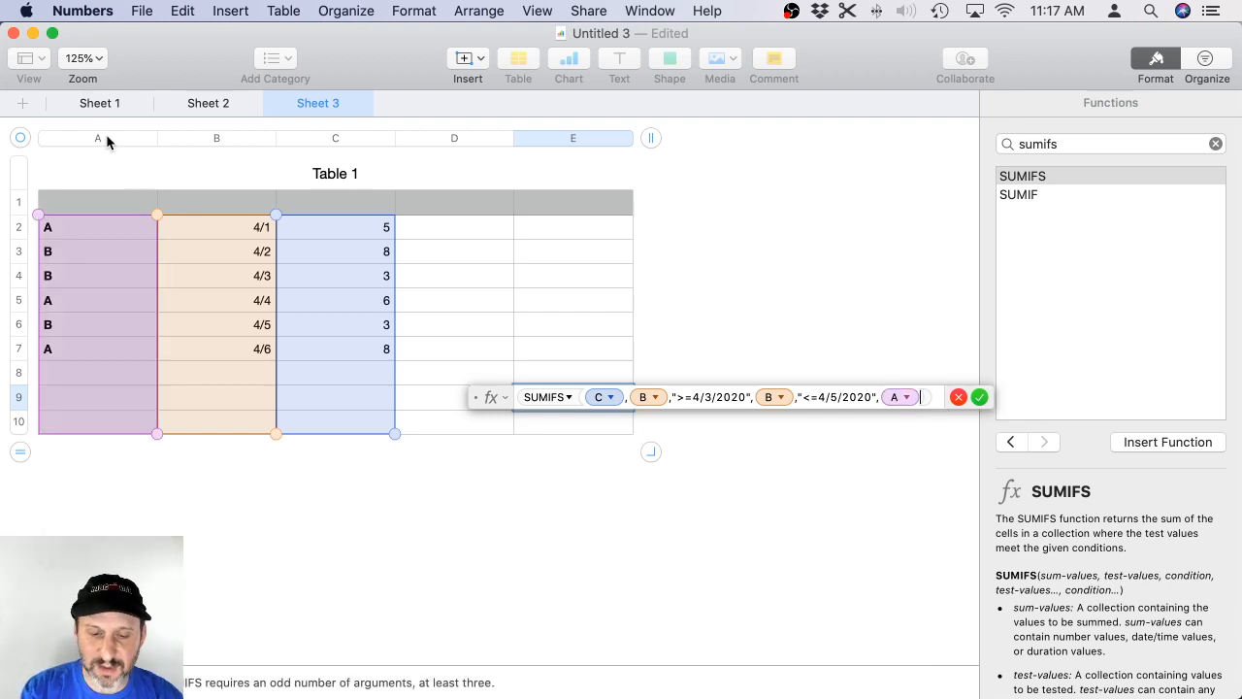
{"action": "type", "text": ",\"A\""}
{"action": "key", "text": "Return"}
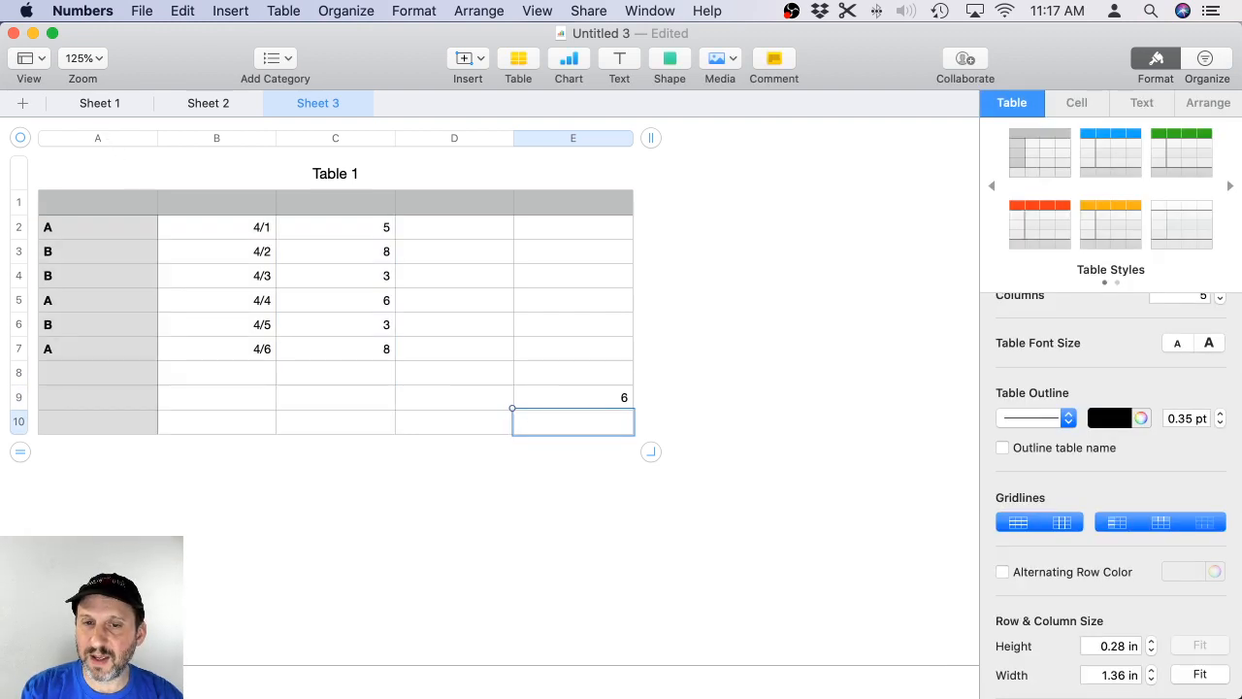
{"action": "double_click", "coordinate": [601, 404]}
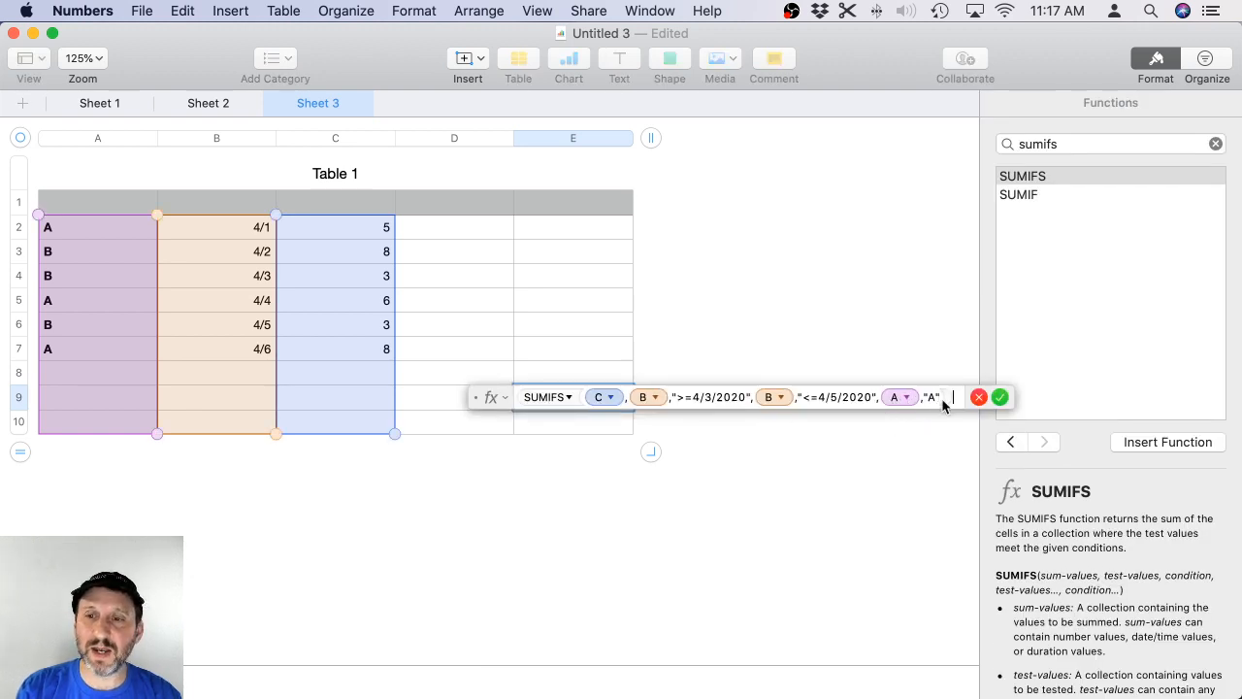
{"action": "left_click", "coordinate": [999, 397]}
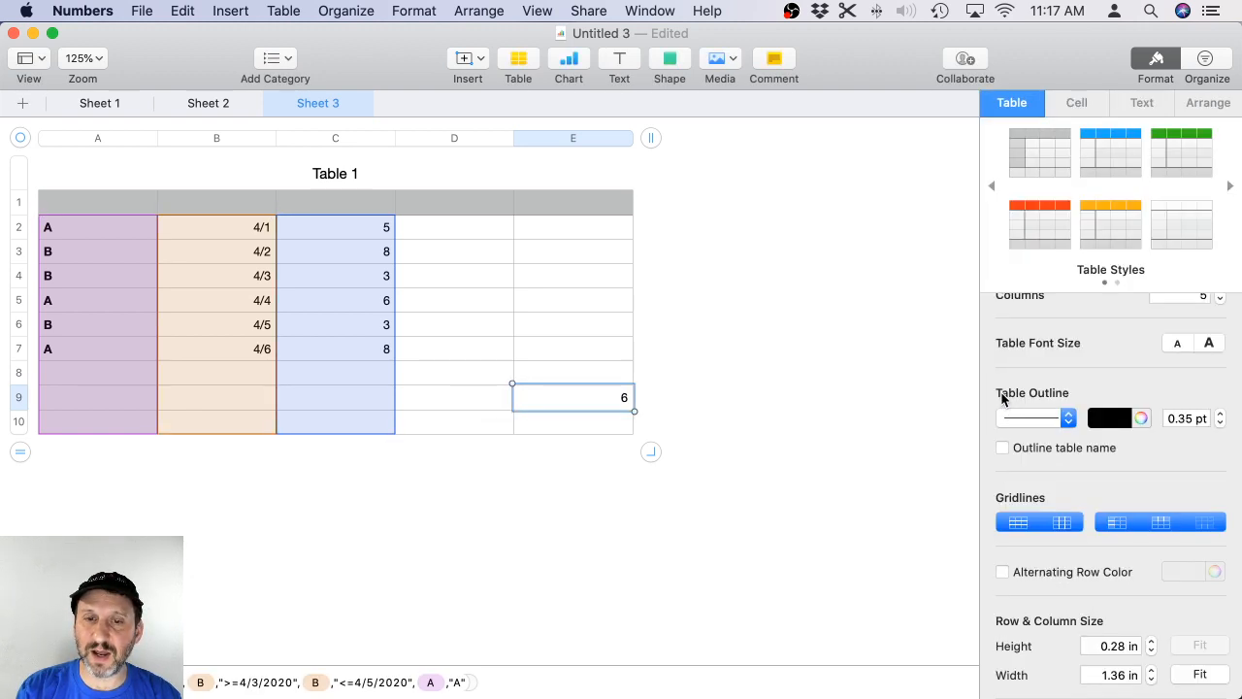
Add one row to the end of Table 1 and set the table to 2 footer rows.
{"action": "left_click", "coordinate": [348, 303]}
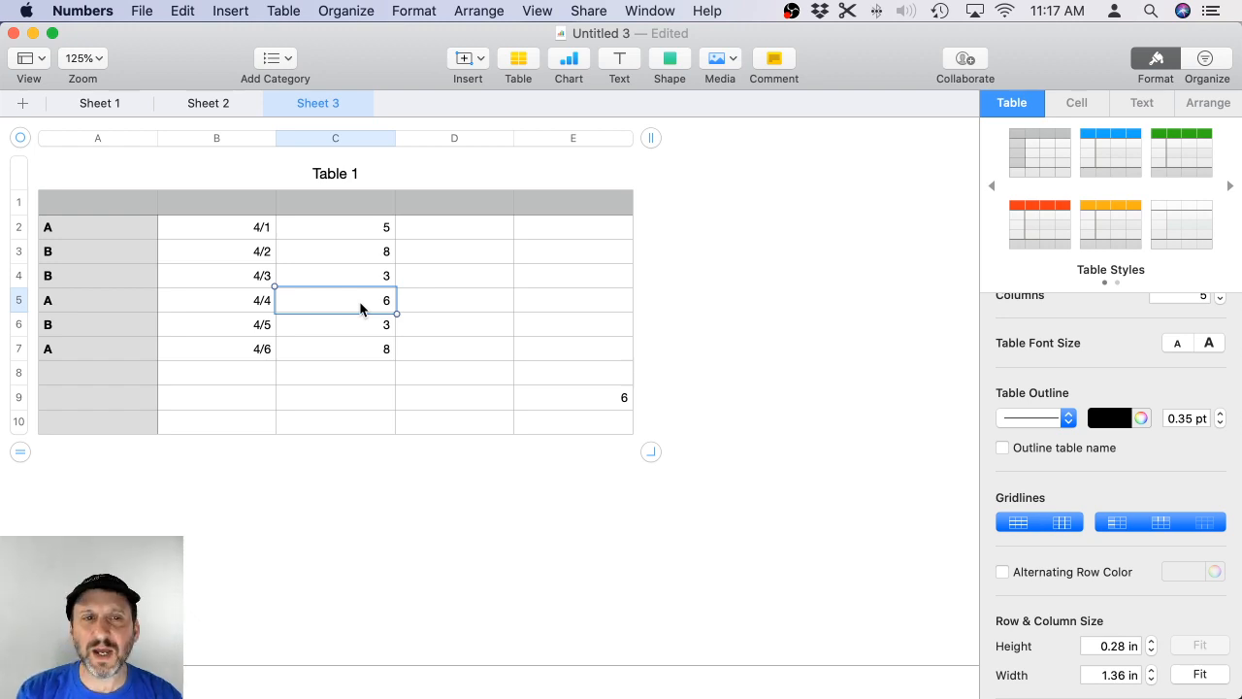
{"action": "left_click", "coordinate": [21, 451]}
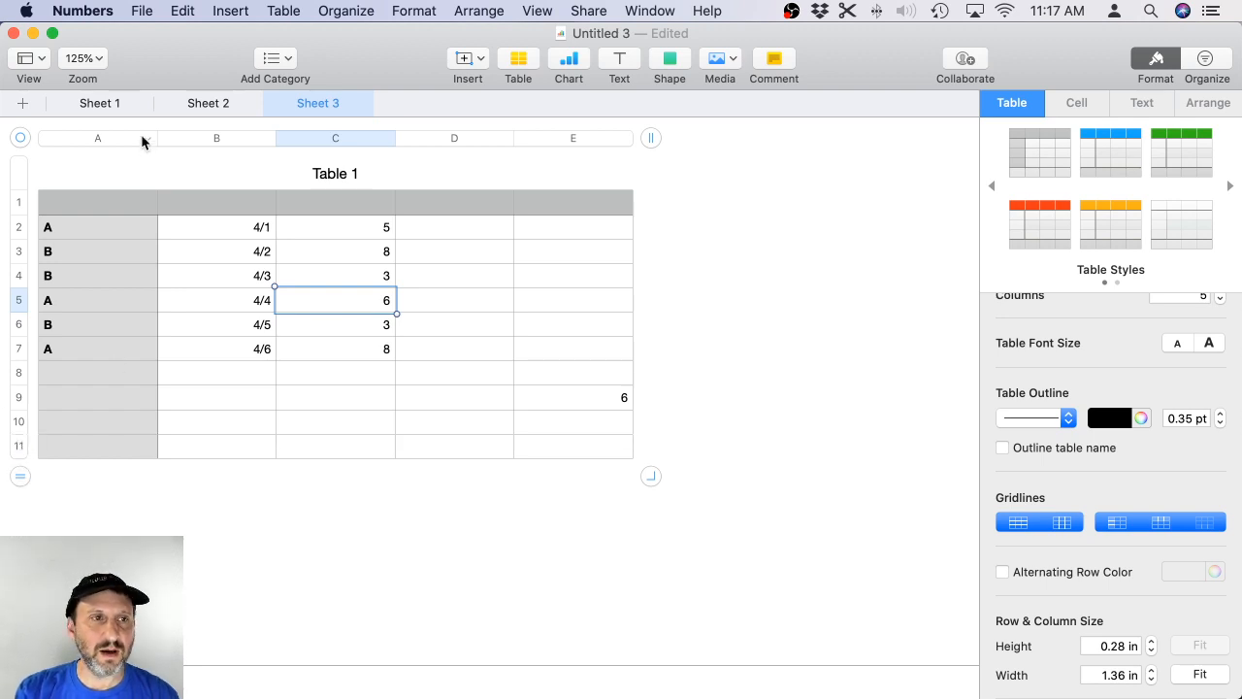
{"action": "left_click", "coordinate": [244, 11]}
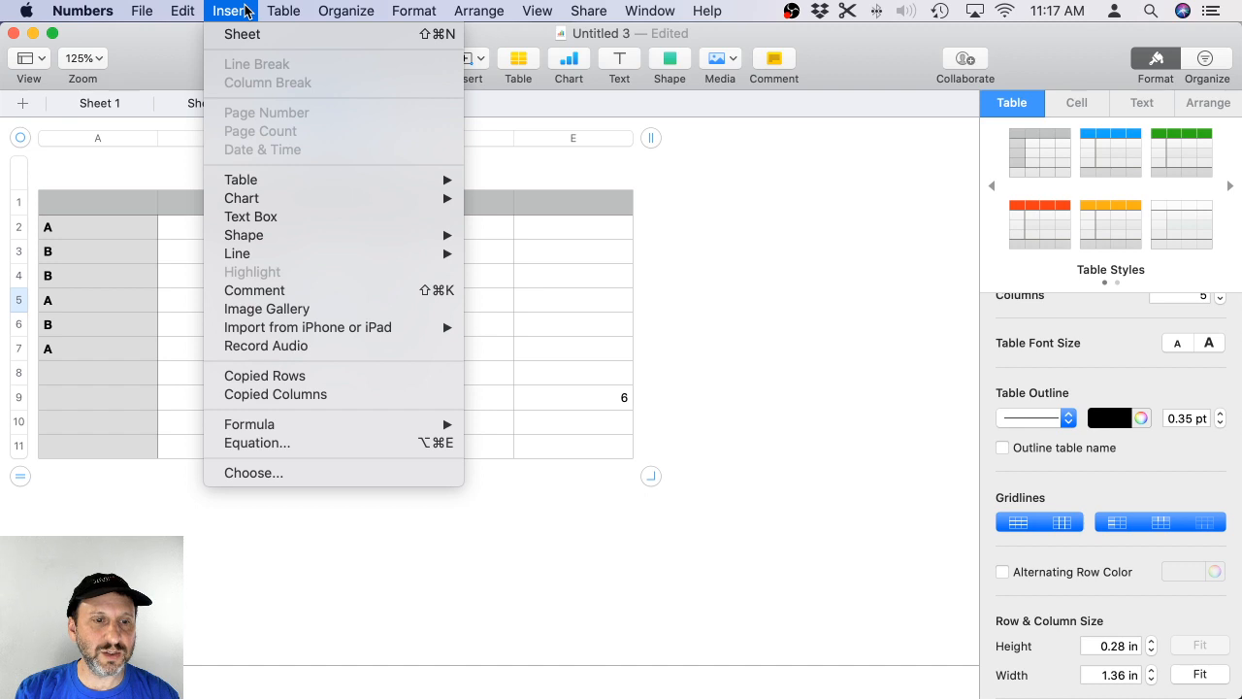
{"action": "mouse_move", "coordinate": [277, 184]}
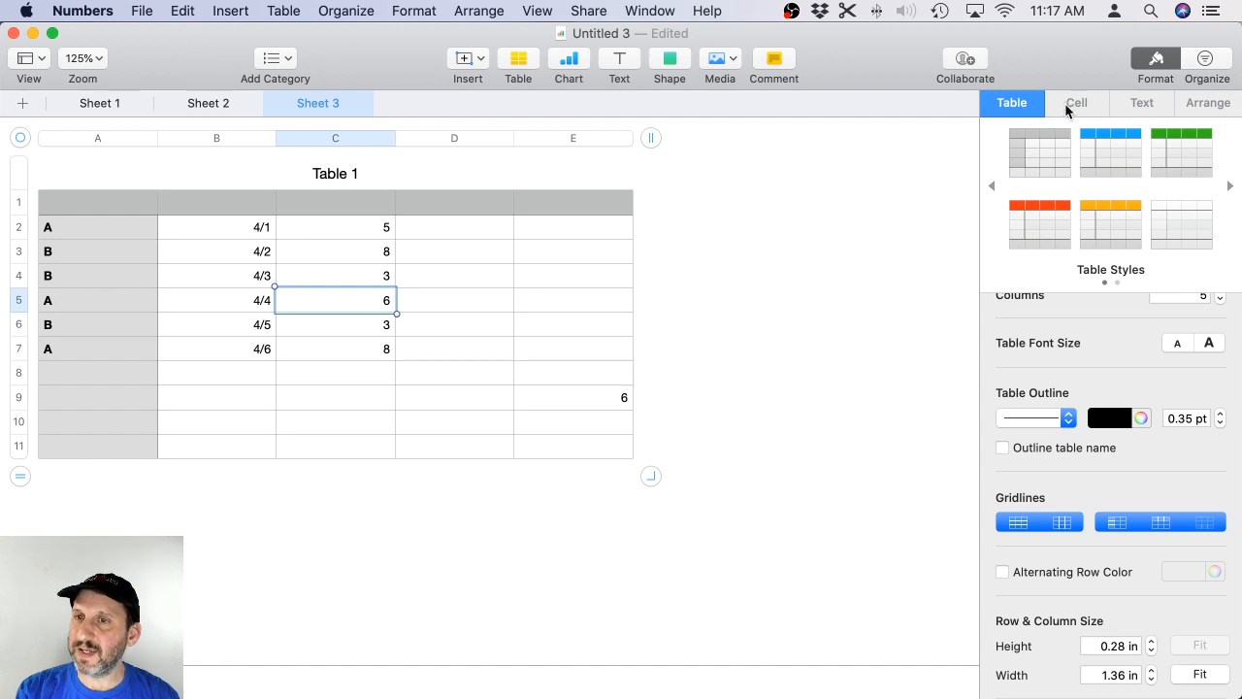
{"action": "scroll", "coordinate": [1148, 333], "scroll_direction": "up", "scroll_amount": 4}
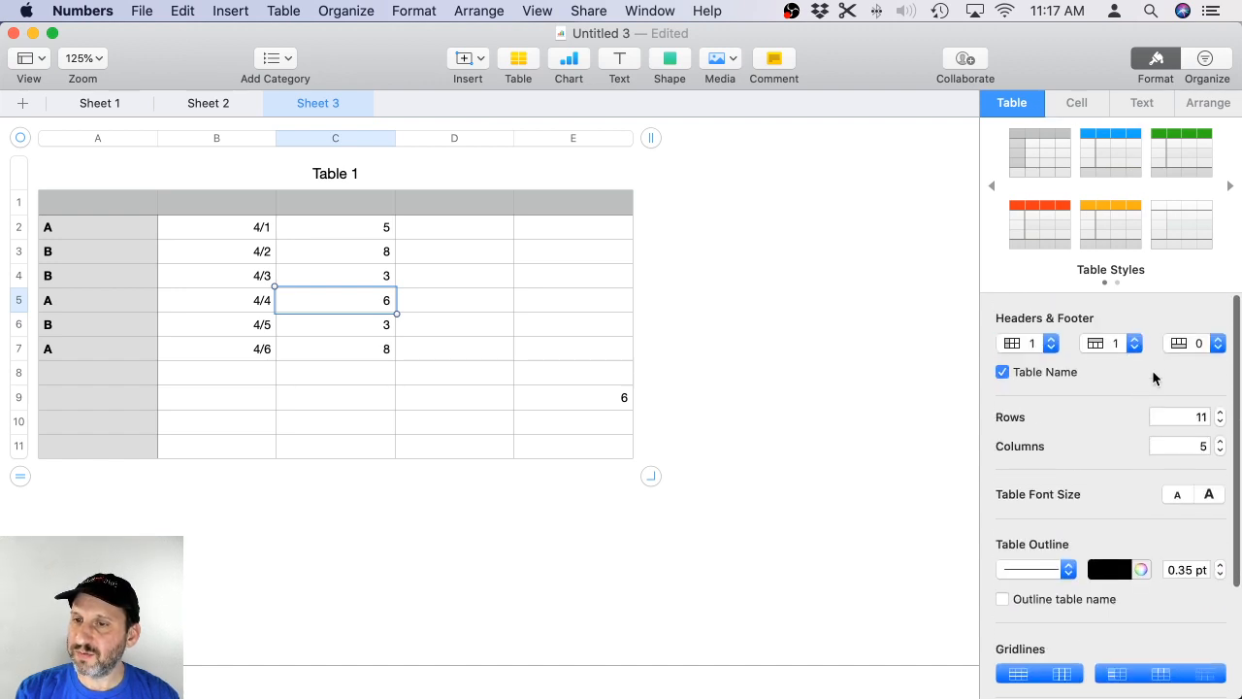
{"action": "left_click", "coordinate": [1182, 341]}
{"action": "left_click", "coordinate": [1184, 377]}
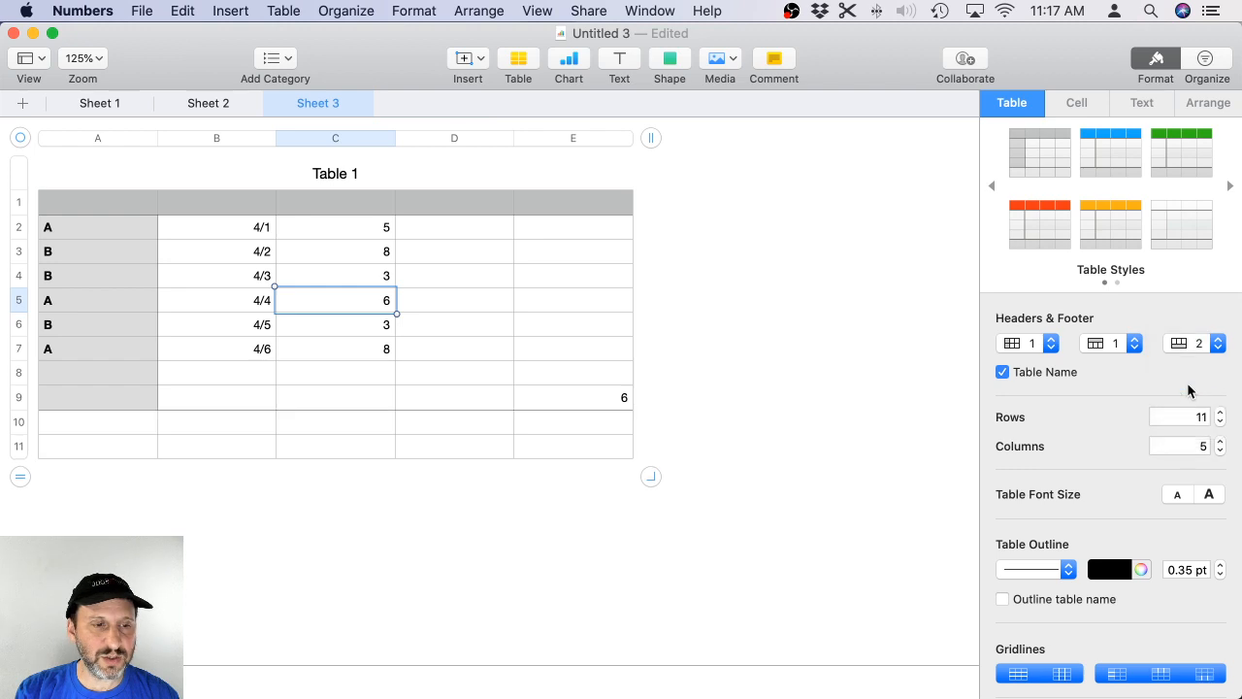
Enter a SUM formula in footer cell C10 that totals column C.
{"action": "left_click", "coordinate": [236, 431]}
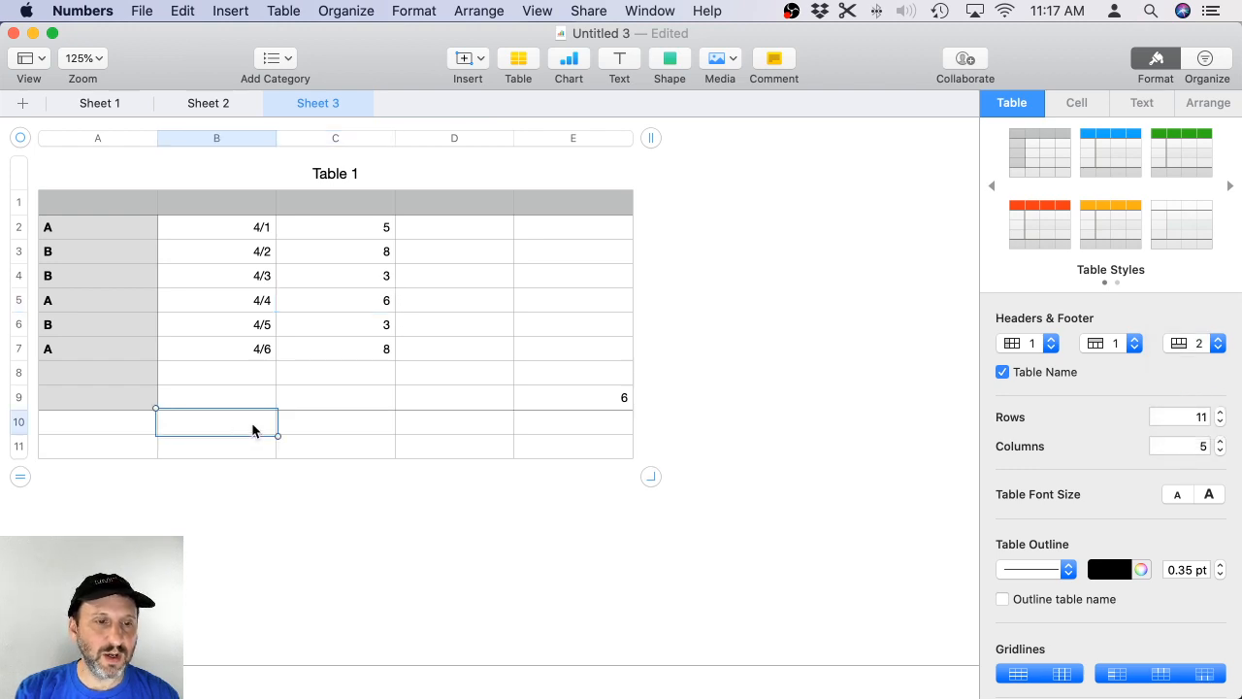
{"action": "left_click", "coordinate": [302, 432]}
{"action": "type", "text": "=sum*"}
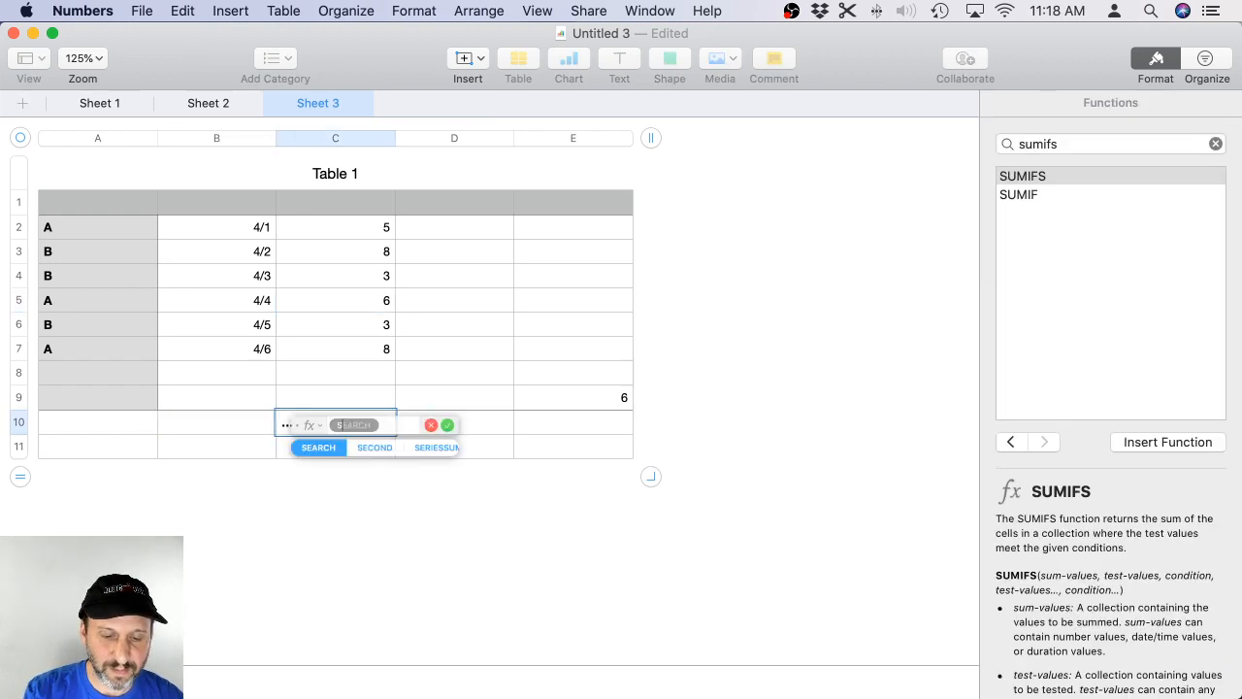
{"action": "left_click", "coordinate": [333, 140]}
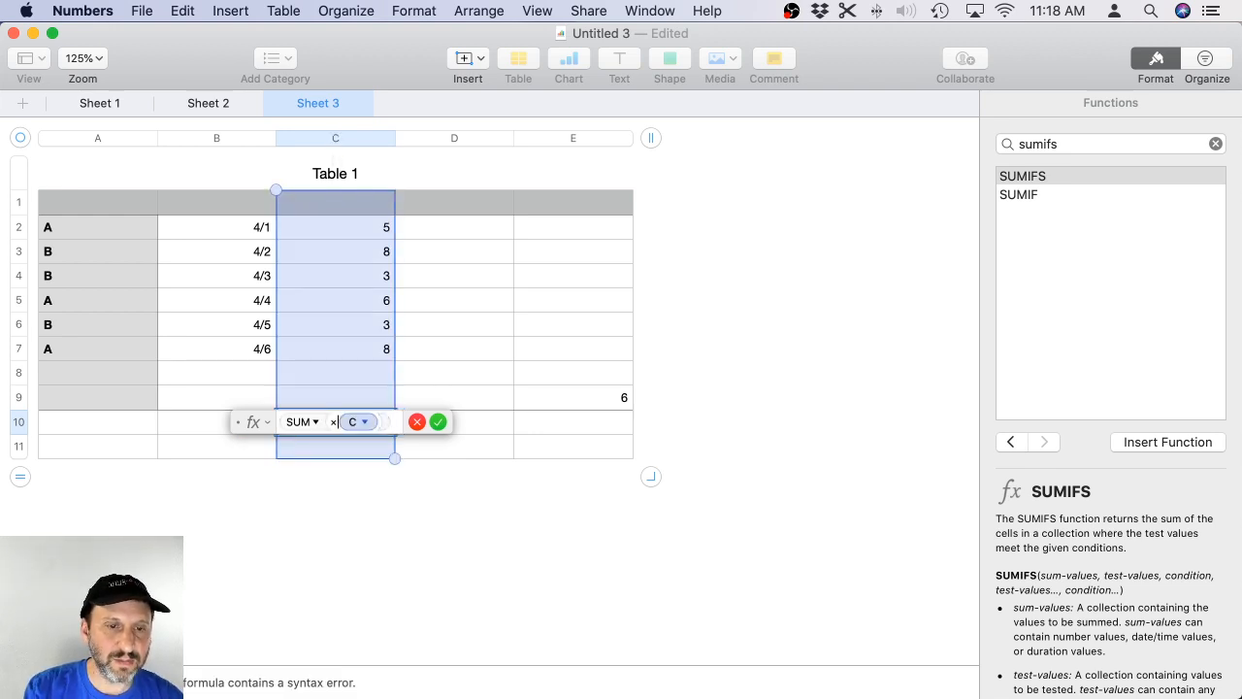
{"action": "key", "text": "Return"}
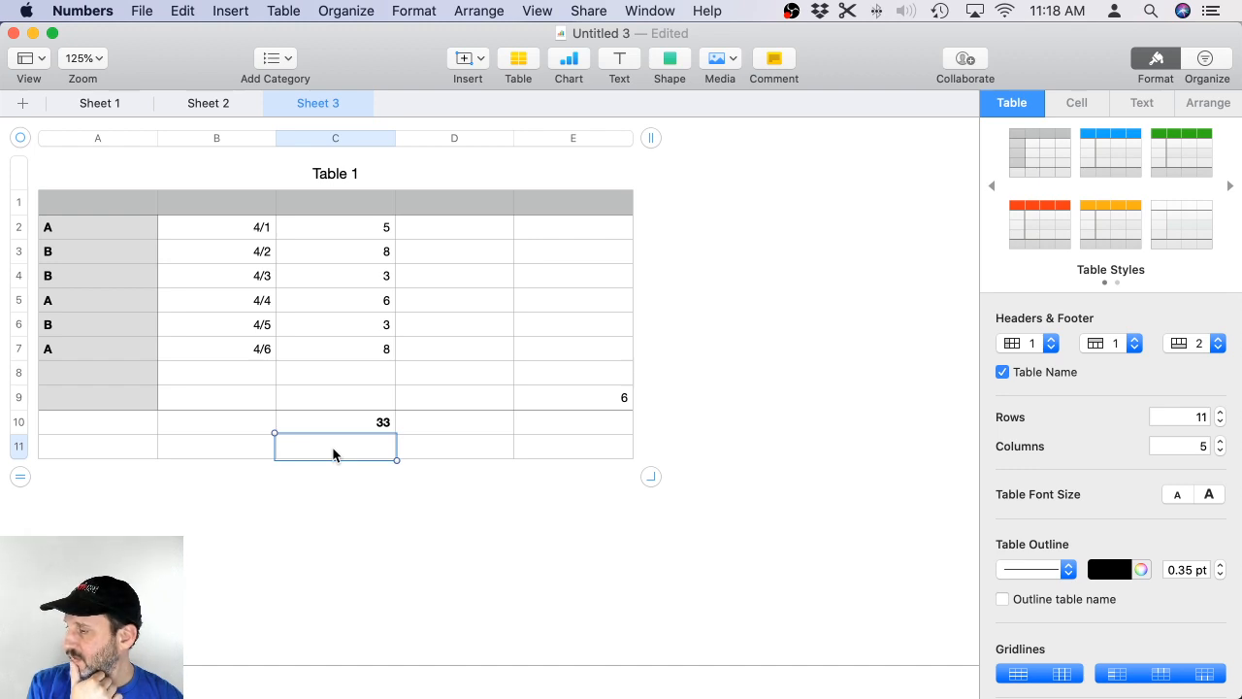
Fill cells D2 through D7 with the values 6, 7, 8, 9, 0 and 5.
{"action": "left_click", "coordinate": [471, 229]}
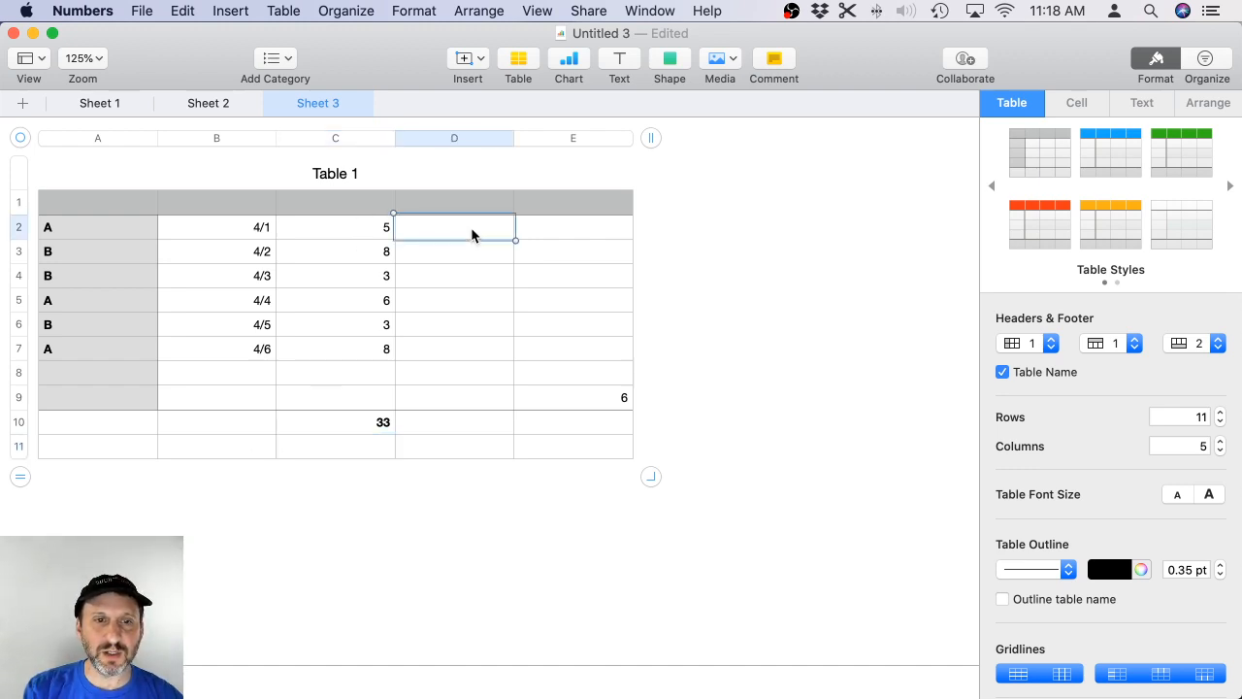
{"action": "type", "text": "6 7 8 9"}
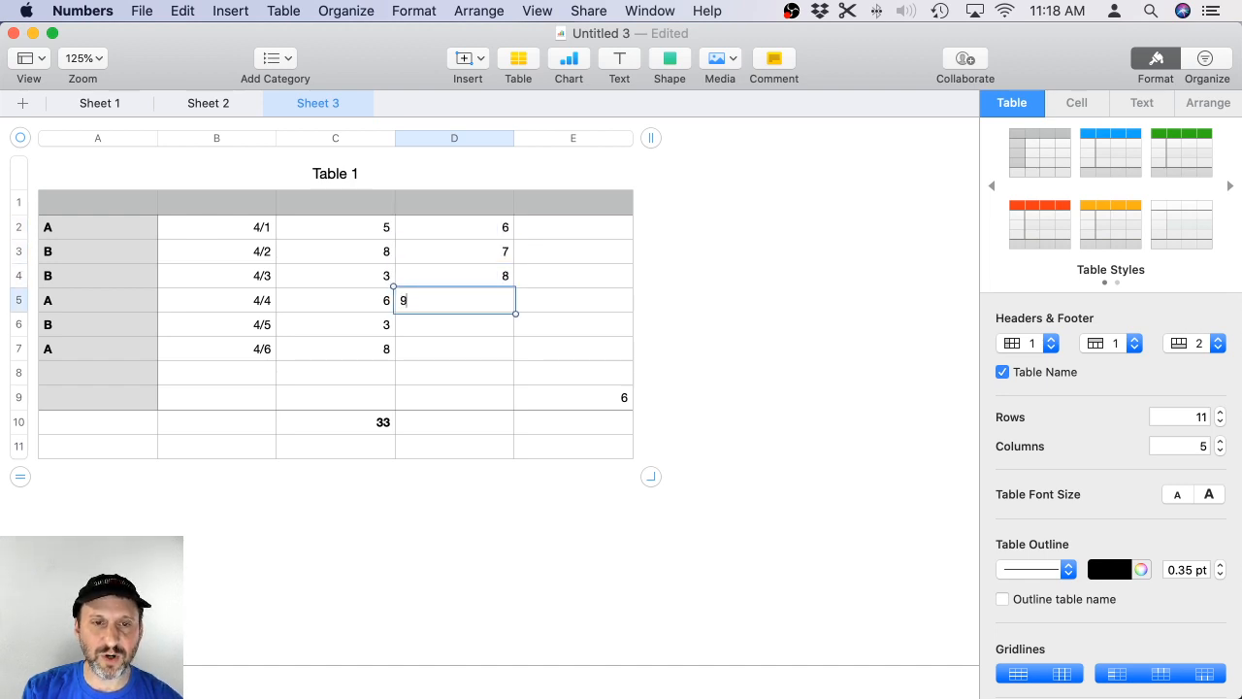
{"action": "type", "text": " 0 "}
{"action": "type", "text": "5"}
{"action": "key", "text": "Return"}
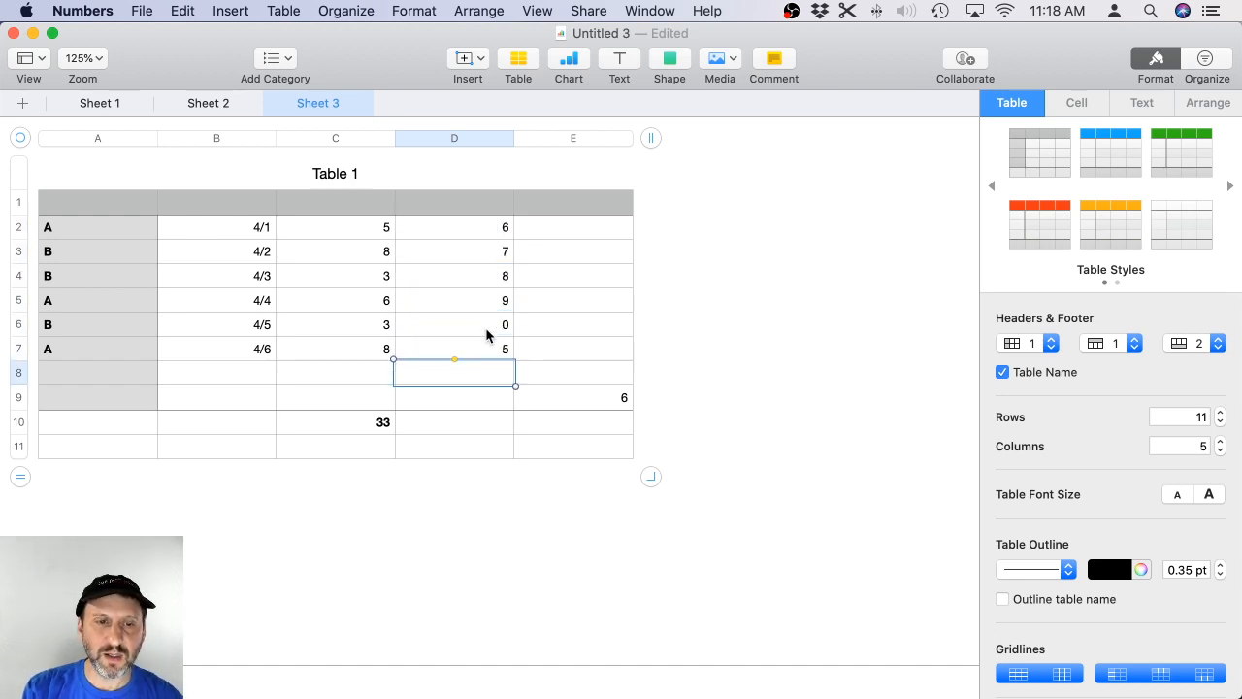
Copy the column total formula from footer cell C10 into D10.
{"action": "left_click", "coordinate": [388, 425]}
{"action": "key", "text": "cmd+c"}
{"action": "left_click", "coordinate": [453, 428]}
{"action": "key", "text": "cmd+v"}
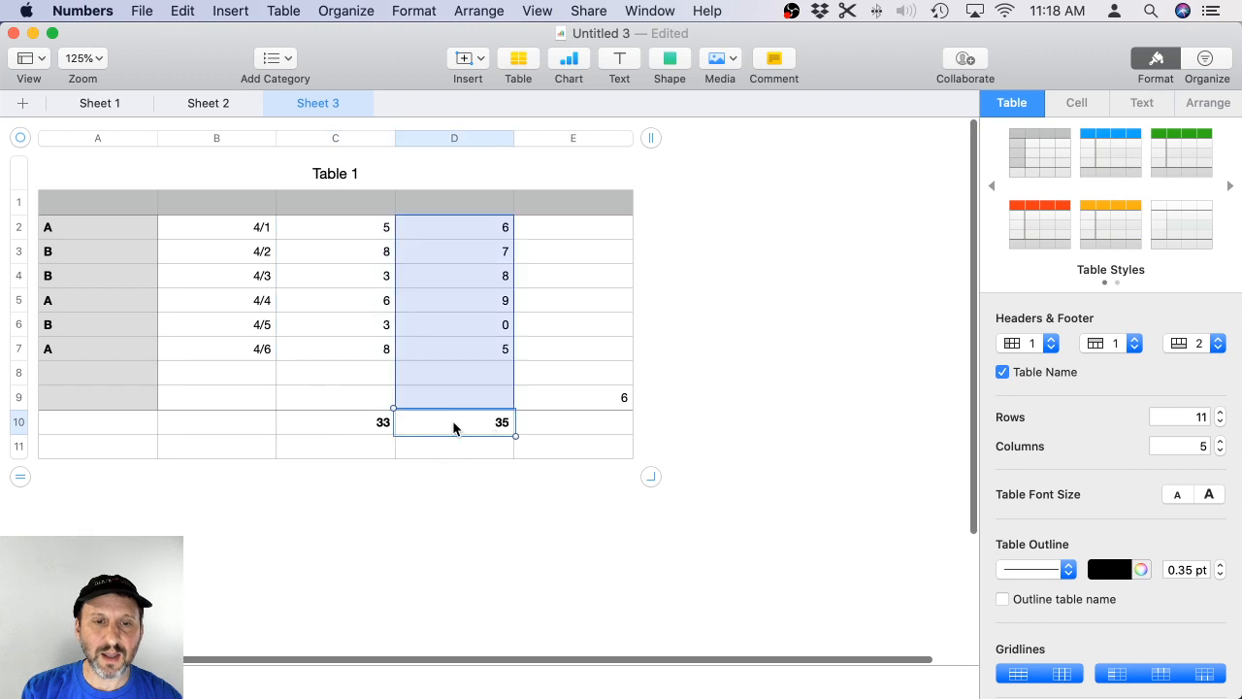
Try a SUM formula in footer cell E10 that totals B10 through D10, and undo it.
{"action": "left_click", "coordinate": [597, 431]}
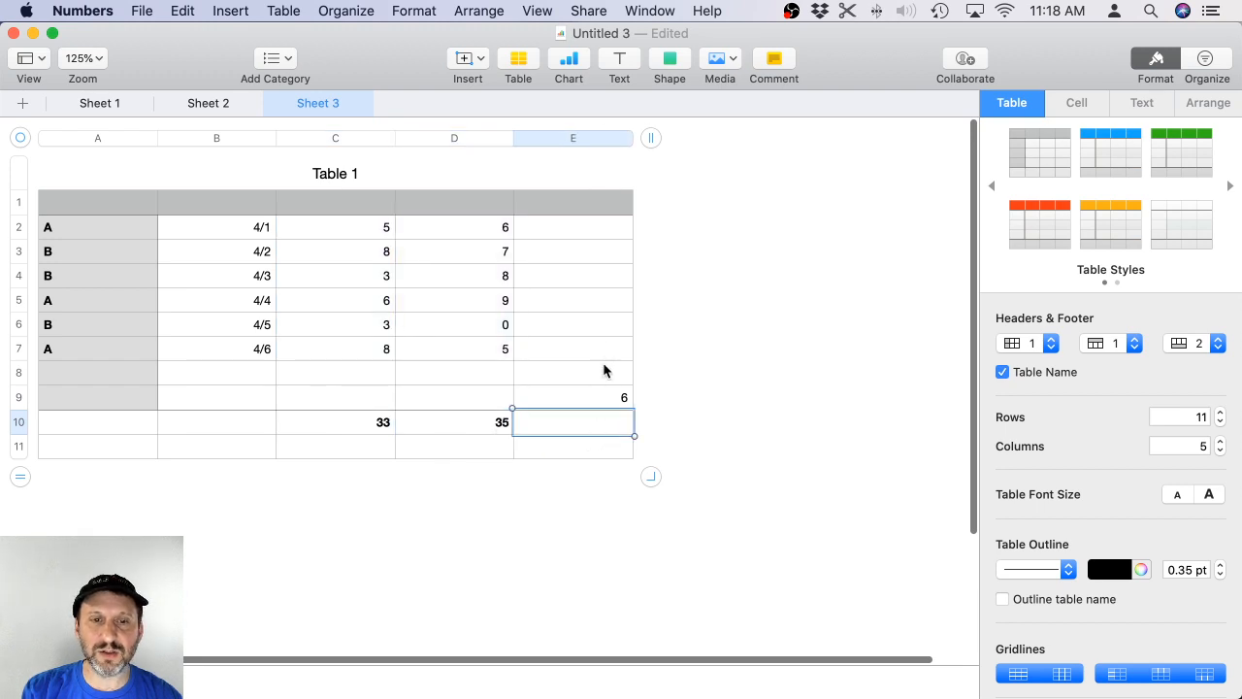
{"action": "key", "text": "equal"}
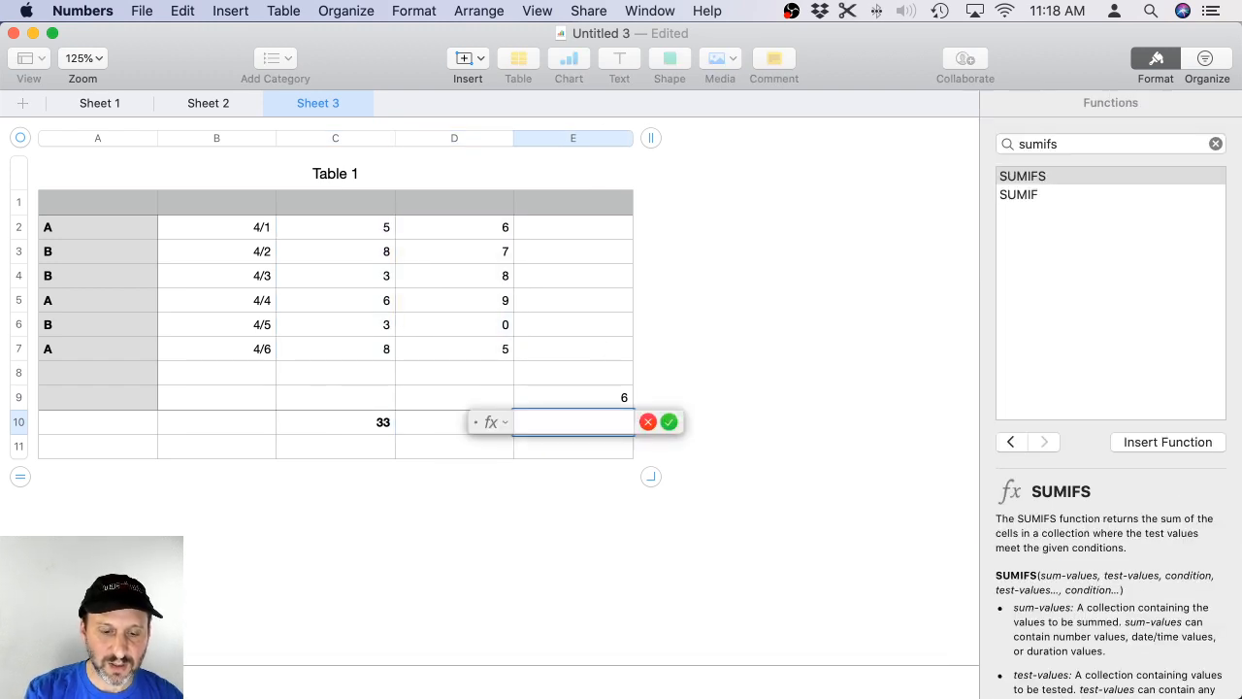
{"action": "type", "text": "sum("}
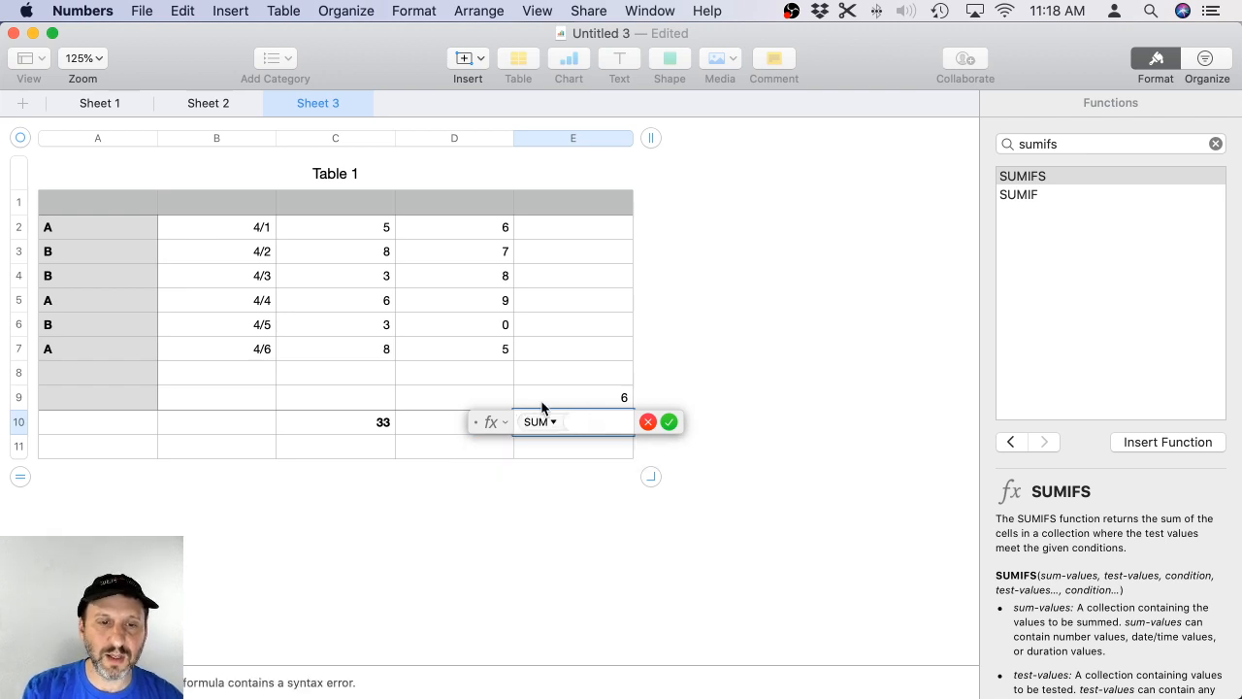
{"action": "left_click_drag", "start_coordinate": [160, 418], "coordinate": [438, 423]}
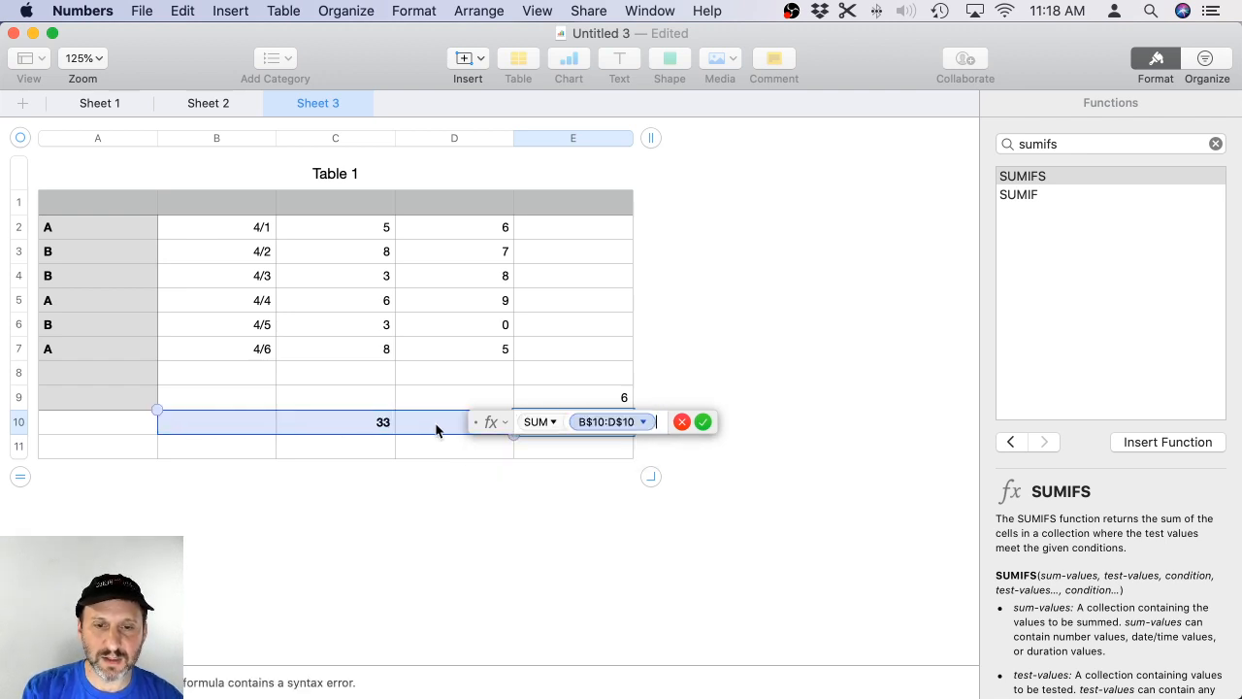
{"action": "key", "text": "Return"}
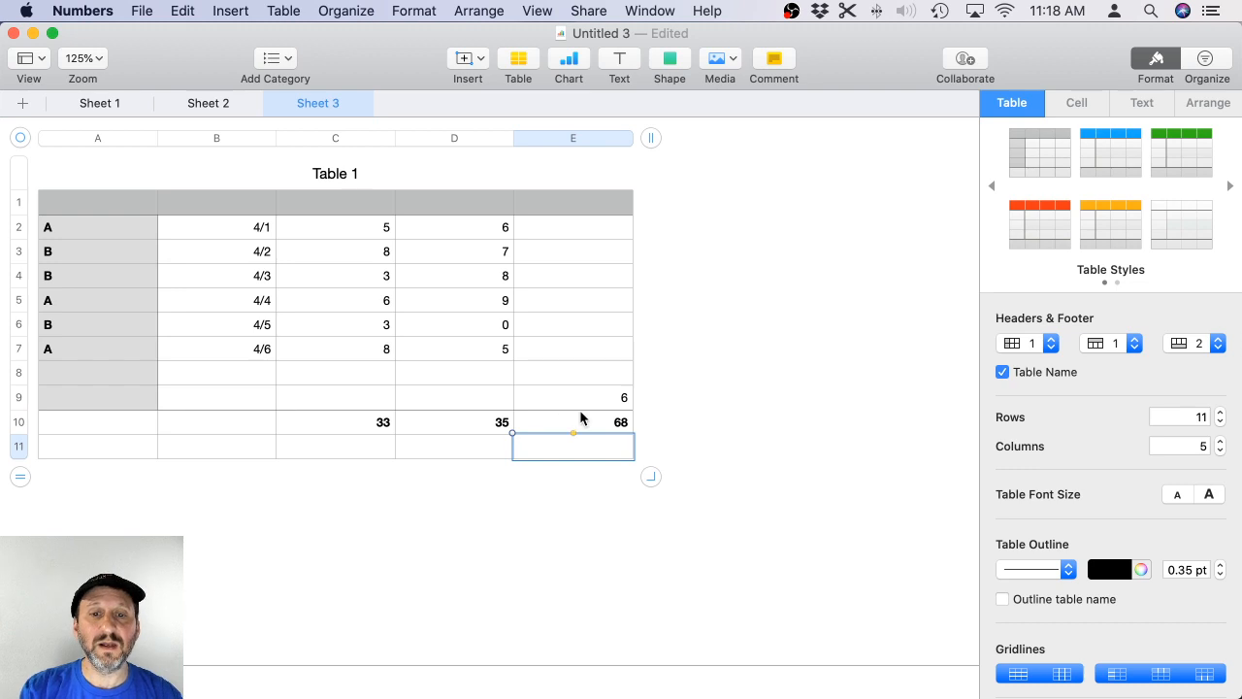
{"action": "key", "text": "super+z"}
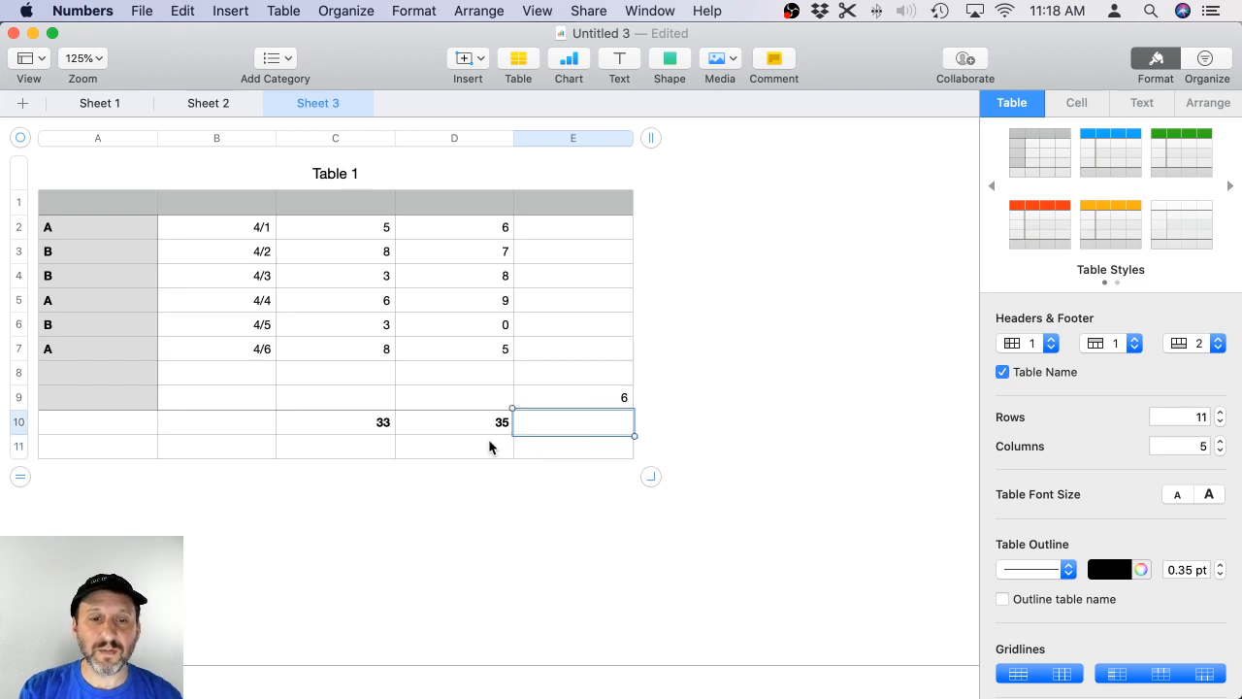
Enter a SUM formula in footer cell D11 that totals B10 through D10.
{"action": "left_click", "coordinate": [493, 447]}
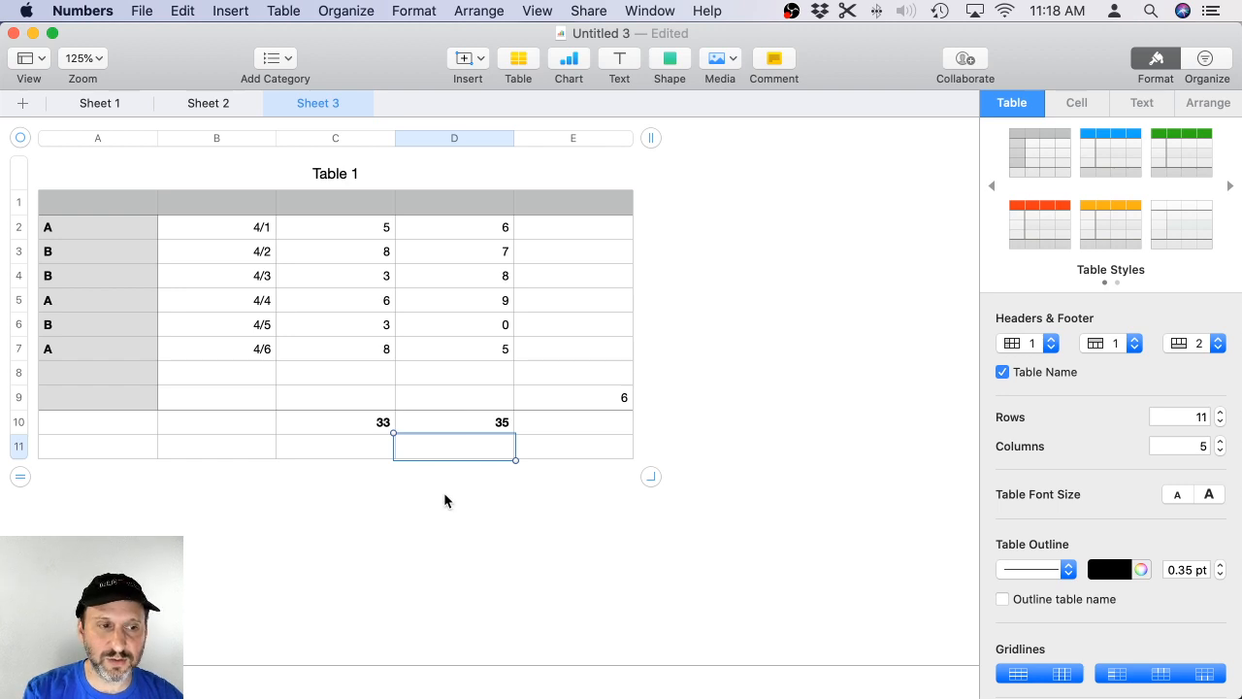
{"action": "type", "text": "=sum"}
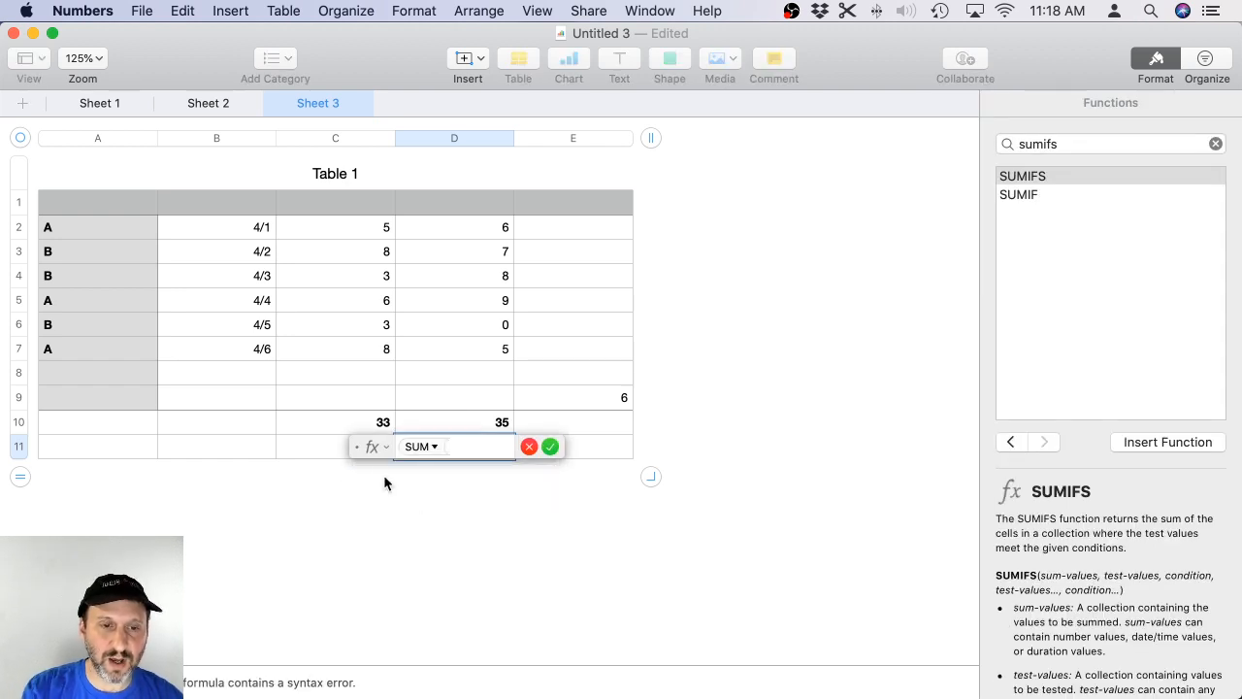
{"action": "left_click_drag", "start_coordinate": [259, 417], "coordinate": [476, 422]}
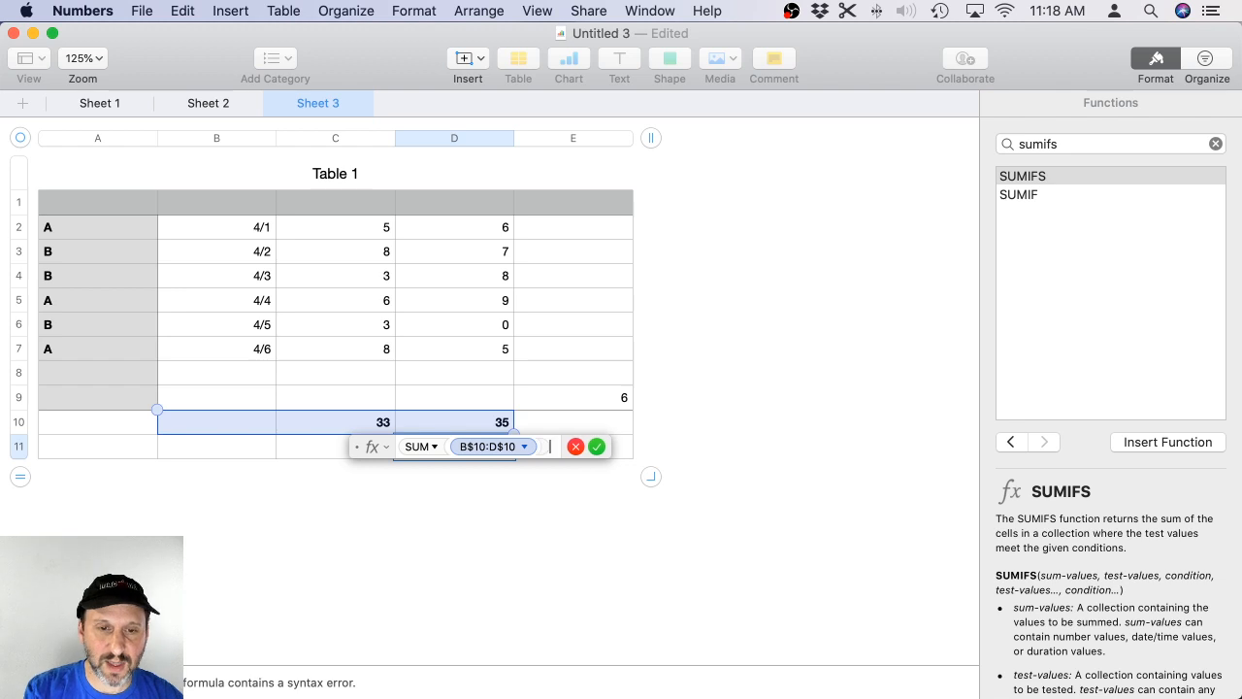
{"action": "key", "text": "Return"}
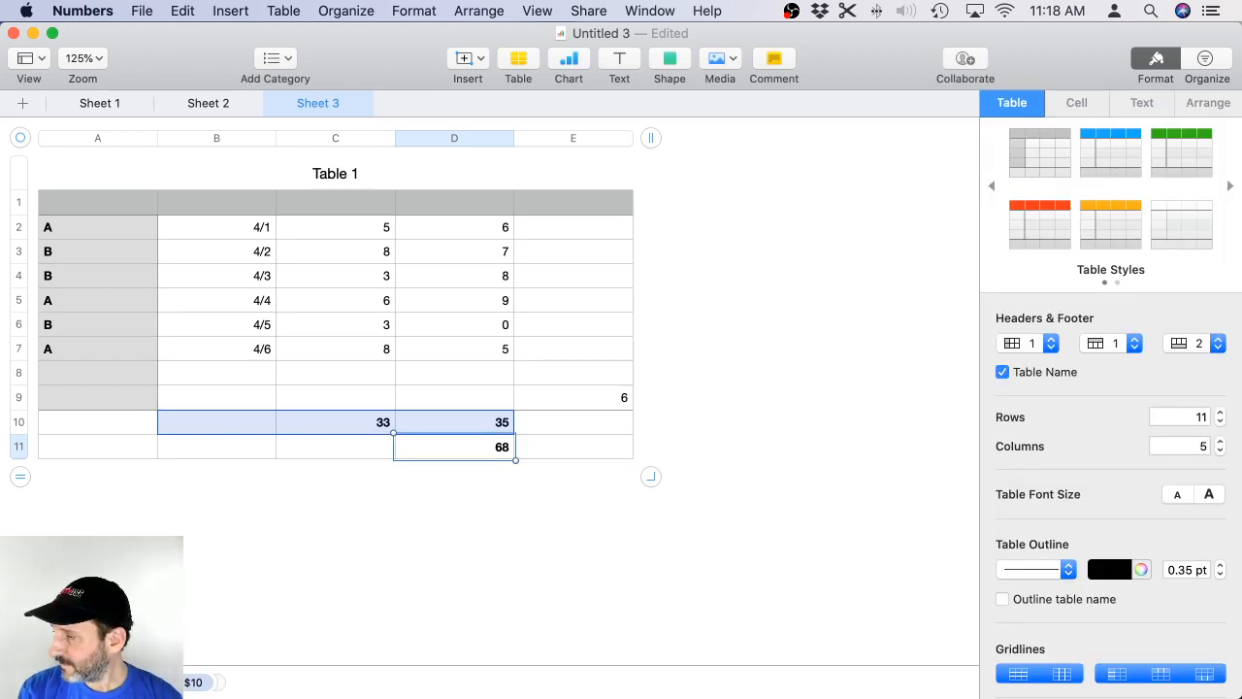
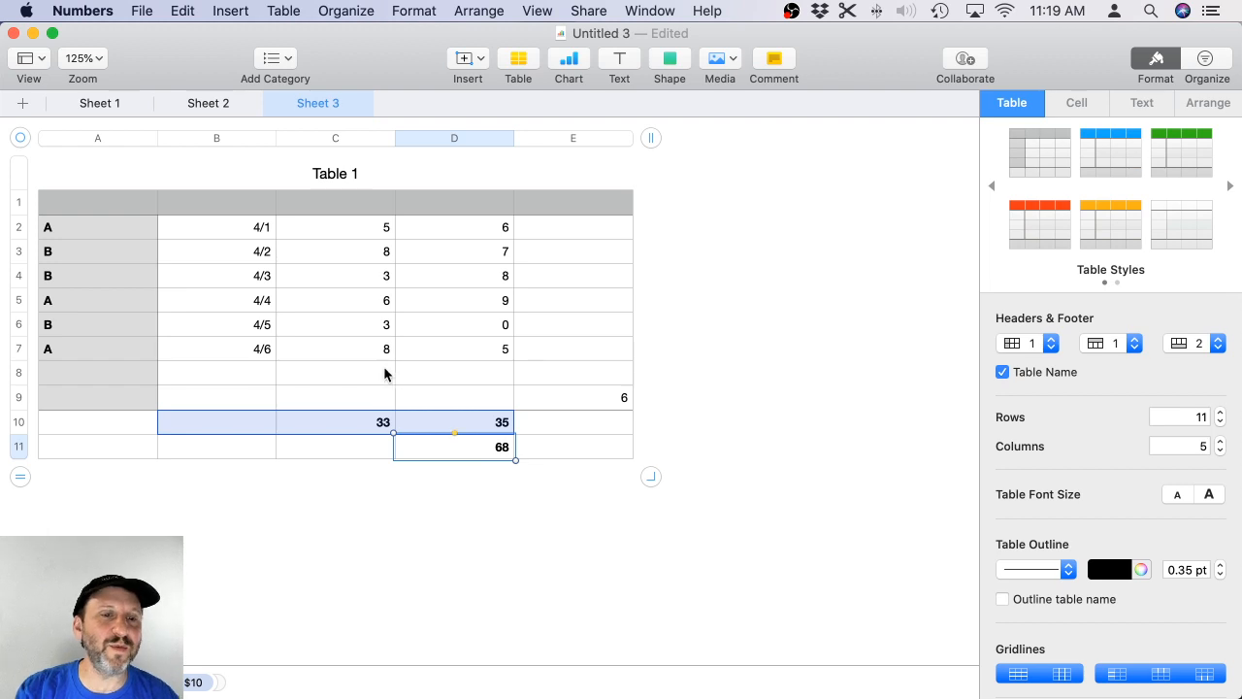
Delete the total formulas from footer cells D10, D11 and C10.
{"action": "left_click", "coordinate": [478, 427]}
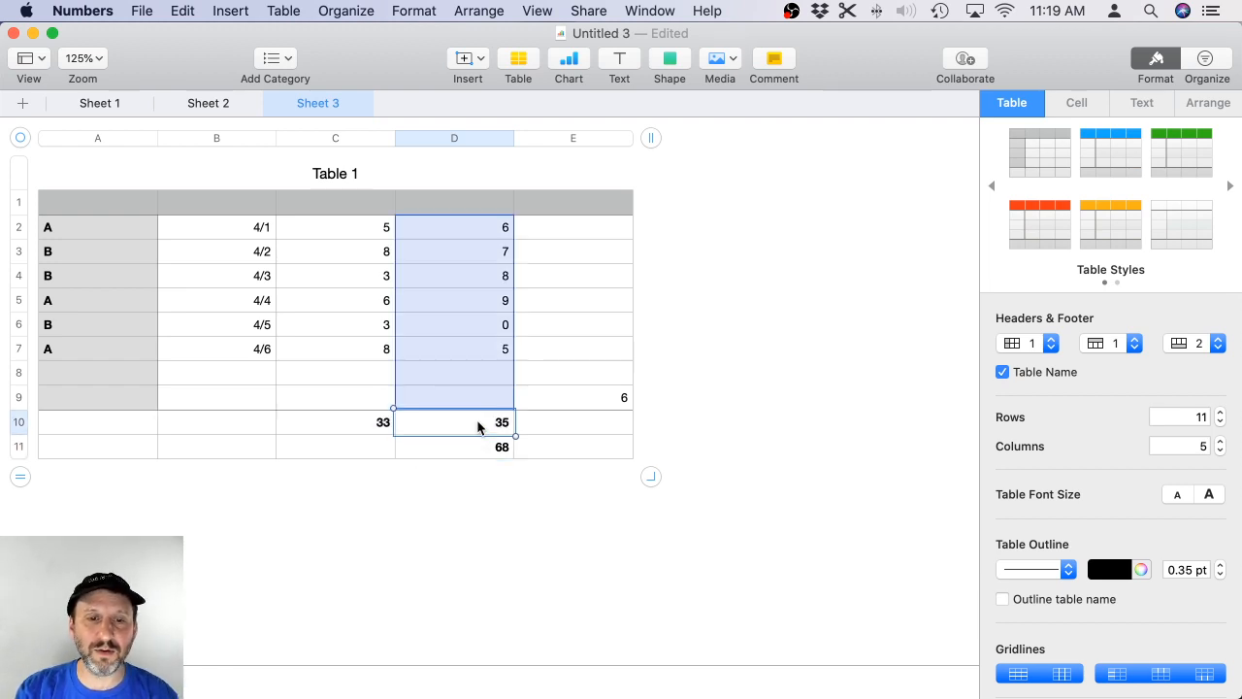
{"action": "key", "text": "Delete"}
{"action": "left_click", "coordinate": [473, 446]}
{"action": "key", "text": "Delete"}
{"action": "left_click", "coordinate": [382, 430]}
{"action": "key", "text": "Delete"}
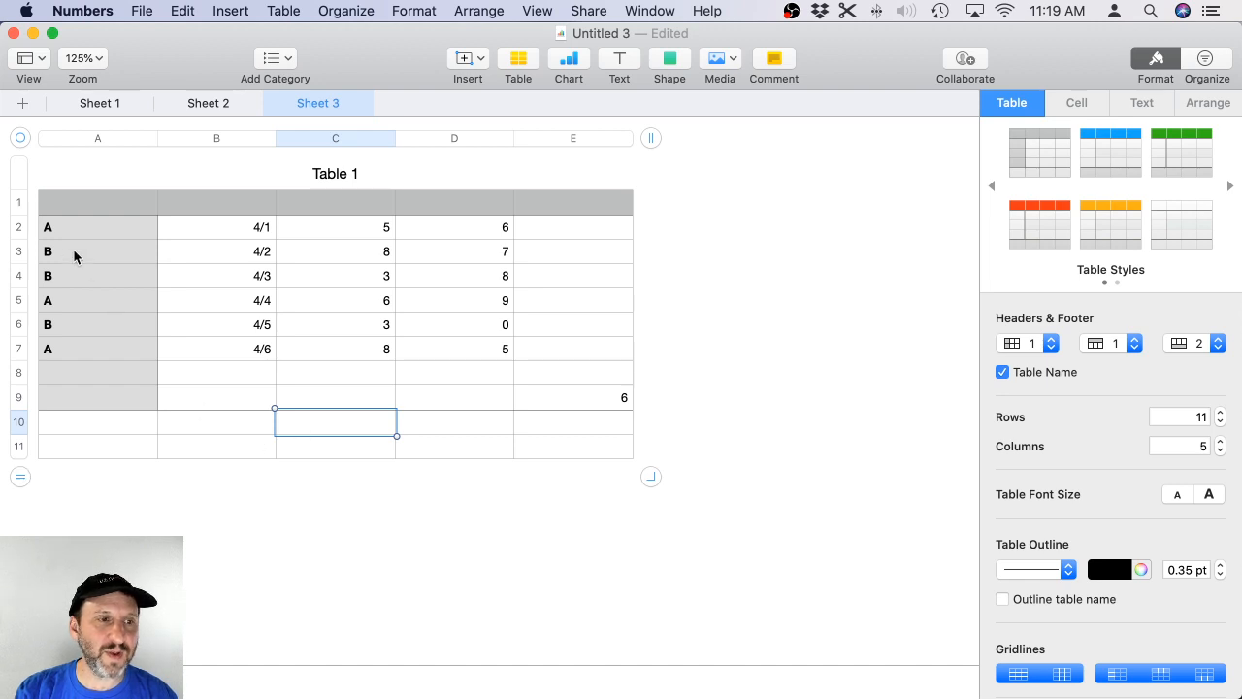
{"action": "left_click", "coordinate": [79, 426]}
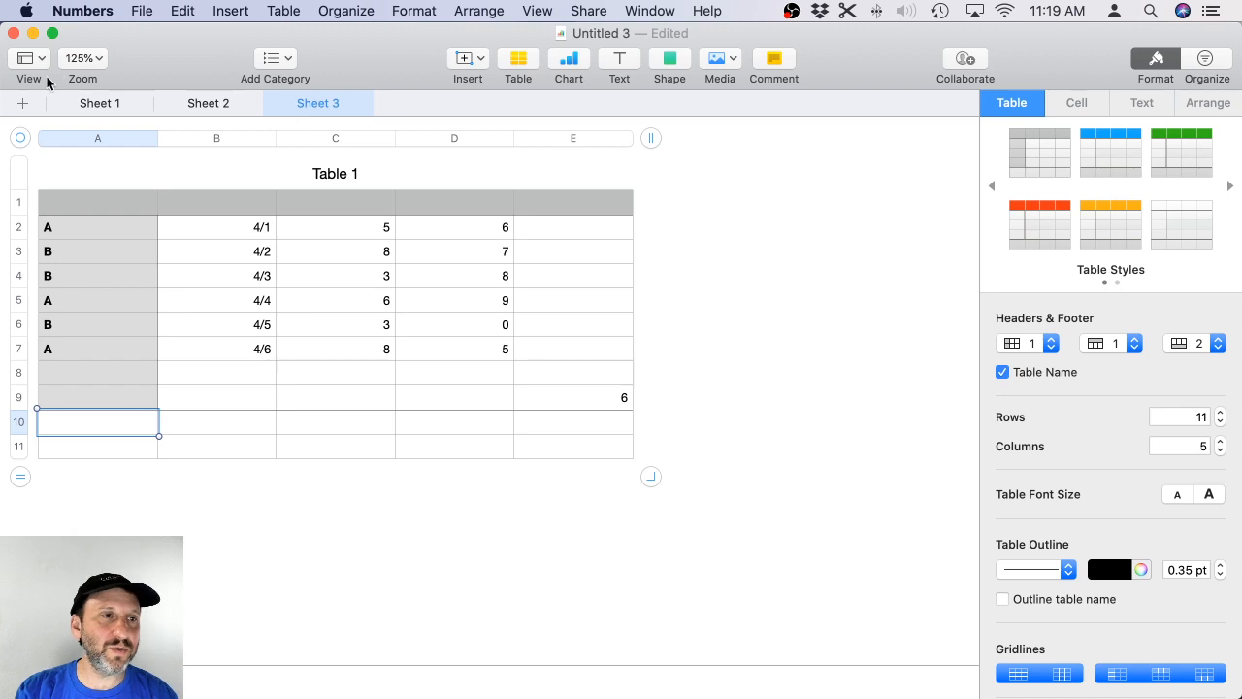
Add a new sheet and fill cells A2, A4, A5 and A6 of its table with Cat1.
{"action": "left_click", "coordinate": [23, 103]}
{"action": "left_click", "coordinate": [119, 229]}
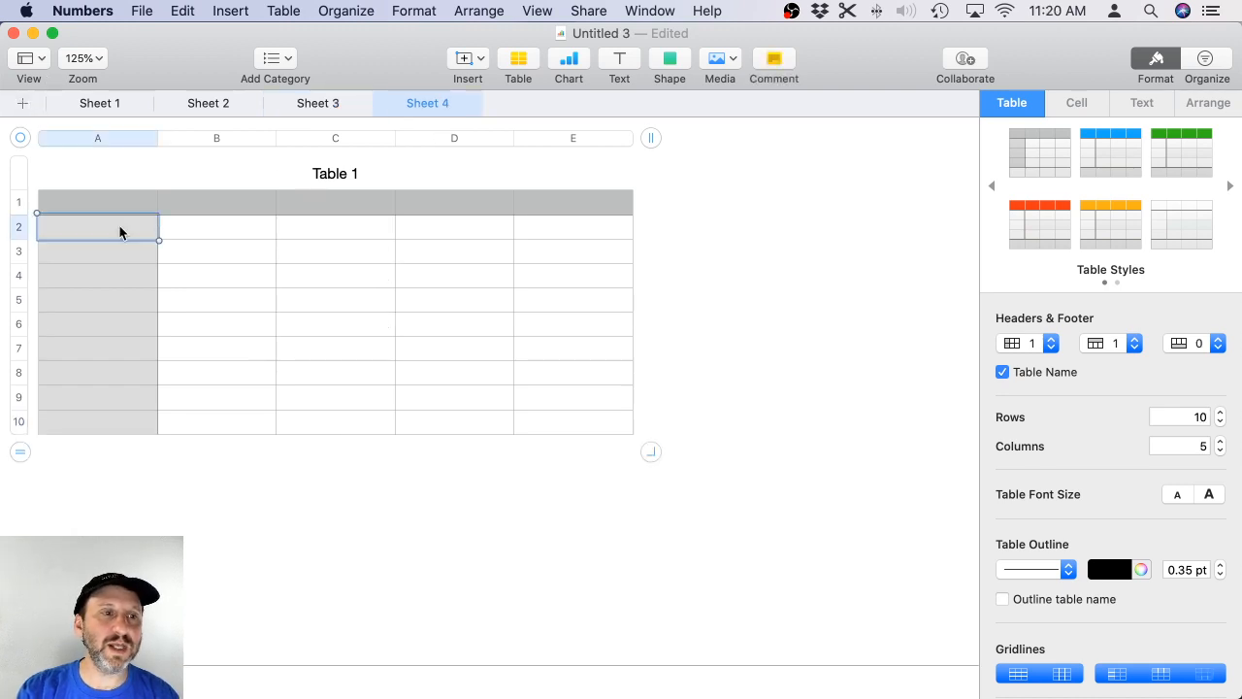
{"action": "type", "text": "Cat1"}
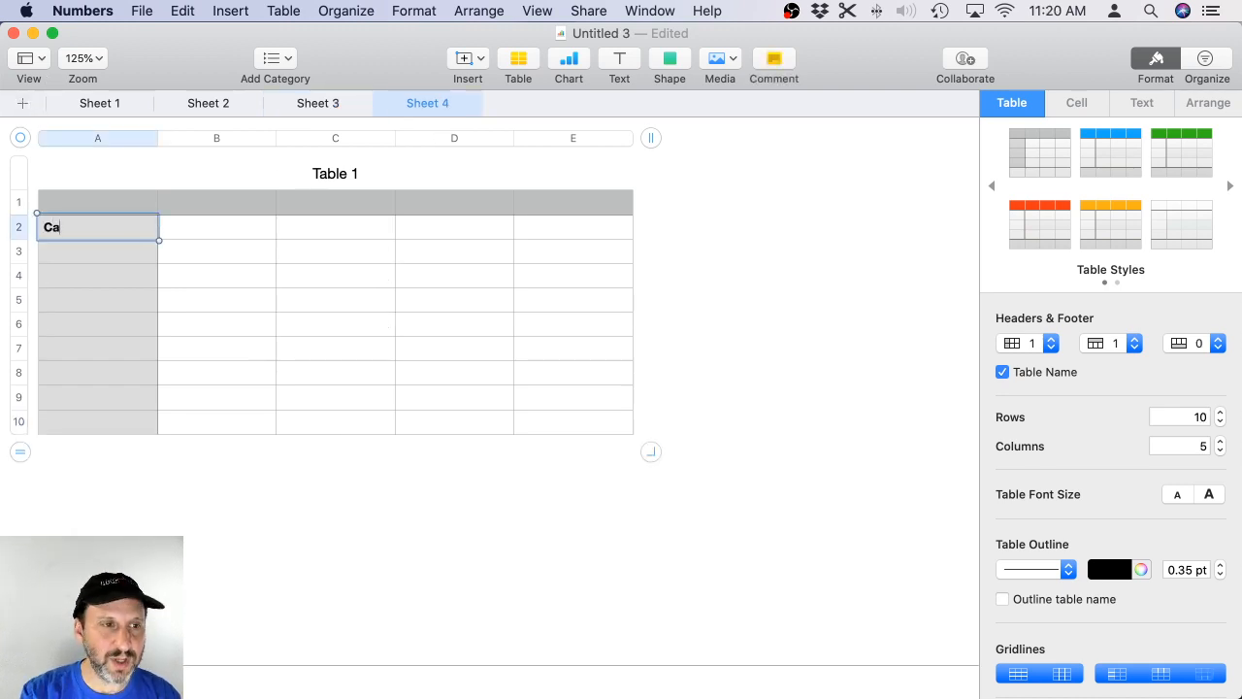
{"action": "key", "text": "Return"}
{"action": "key", "text": "Up"}
{"action": "key", "text": "super+c"}
{"action": "key", "text": "Down"}
{"action": "key", "text": "Down"}
{"action": "key", "text": "super+v"}
{"action": "key", "text": "Down"}
{"action": "key", "text": "super+v"}
{"action": "key", "text": "Down"}
{"action": "key", "text": "super+v"}
Fill cells A3, A7 and A8 with the category Cat2.
{"action": "key", "text": "Down"}
{"action": "key", "text": "Down"}
{"action": "type", "text": "Cat2"}
{"action": "key", "text": "Return"}
{"action": "key", "text": "Up"}
{"action": "key", "text": "Up"}
{"action": "key", "text": "super+v"}
{"action": "key", "text": "Up"}
{"action": "key", "text": "Up"}
{"action": "key", "text": "Up"}
{"action": "key", "text": "Up"}
{"action": "key", "text": "super+v"}
Enter the category Cat3 in cell A9 and copy it into A10.
{"action": "key", "text": "Down"}
{"action": "key", "text": "Down"}
{"action": "key", "text": "Down"}
{"action": "key", "text": "Down"}
{"action": "key", "text": "Down"}
{"action": "key", "text": "Down"}
{"action": "type", "text": "Cat3"}
{"action": "key", "text": "Return"}
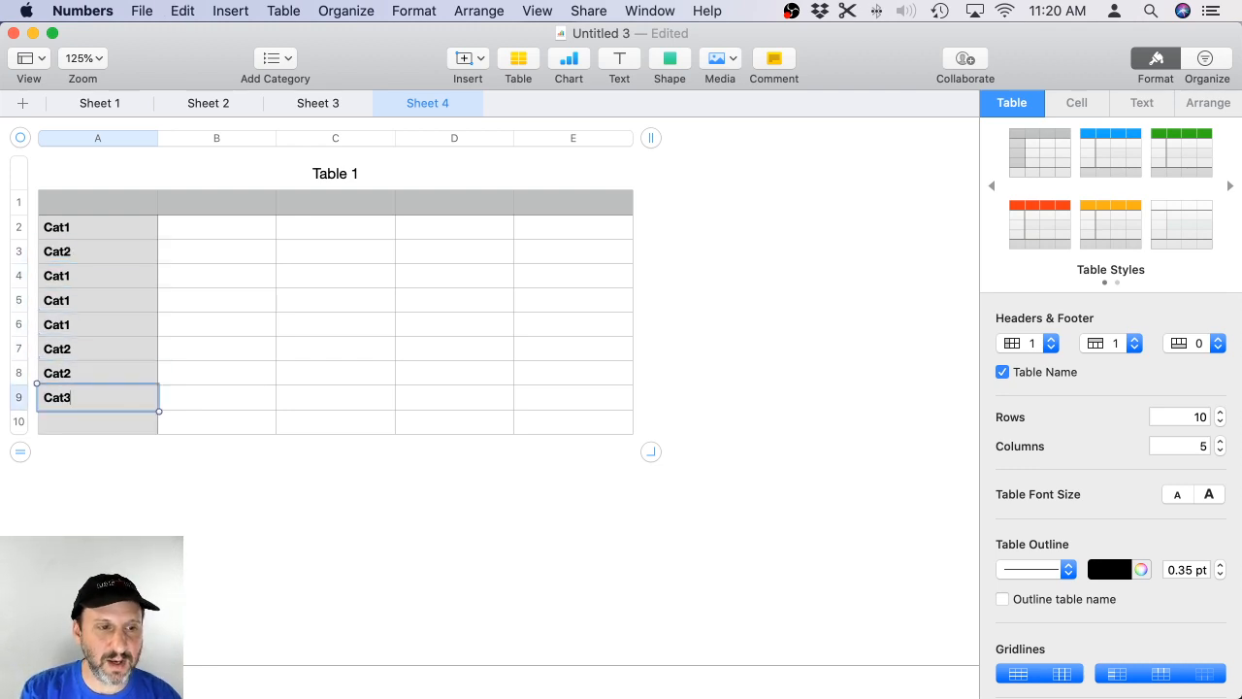
{"action": "key", "text": "Up"}
{"action": "key", "text": "super+c"}
{"action": "key", "text": "Down"}
{"action": "key", "text": "super+v"}
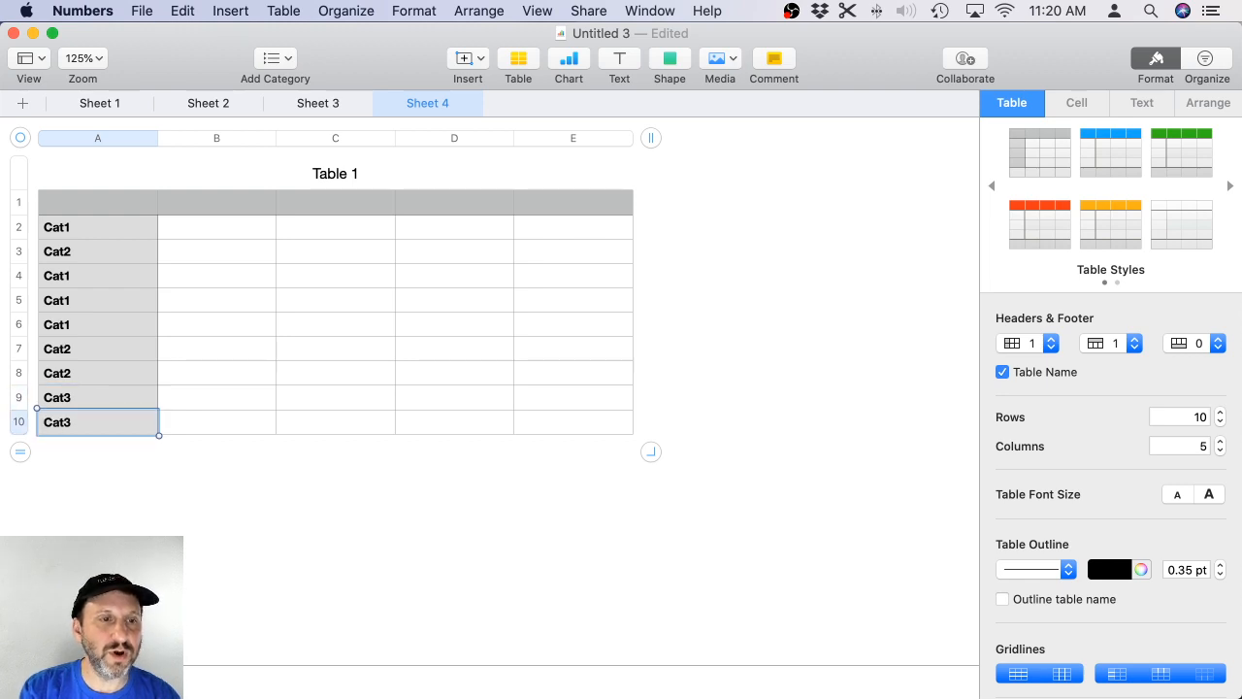
Fill cells B2 through B10 with the values 5, 6, 3, 87, 3, 7, 9, 4 and 6.
{"action": "left_click", "coordinate": [232, 224]}
{"action": "type", "text": "5"}
{"action": "key", "text": "Return"}
{"action": "type", "text": "6"}
{"action": "key", "text": "Return"}
{"action": "type", "text": "3"}
{"action": "key", "text": "Return"}
{"action": "type", "text": "87"}
{"action": "key", "text": "Return"}
{"action": "type", "text": "3 7"}
{"action": "key", "text": "Return"}
{"action": "type", "text": "9"}
{"action": "key", "text": "Return"}
{"action": "type", "text": "4"}
{"action": "key", "text": "Return"}
{"action": "type", "text": "6"}
{"action": "key", "text": "Return"}
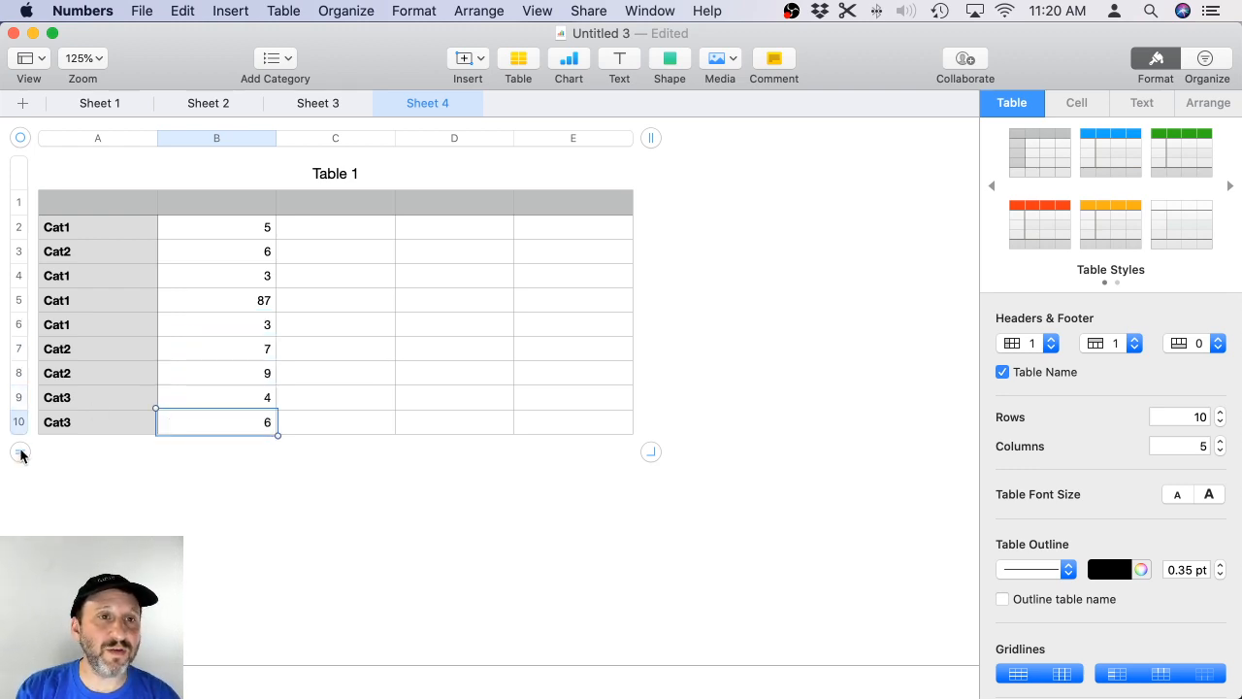
Add three rows to the end of the table and set it to 3 footer rows.
{"action": "left_click_drag", "start_coordinate": [20, 452], "coordinate": [20, 524]}
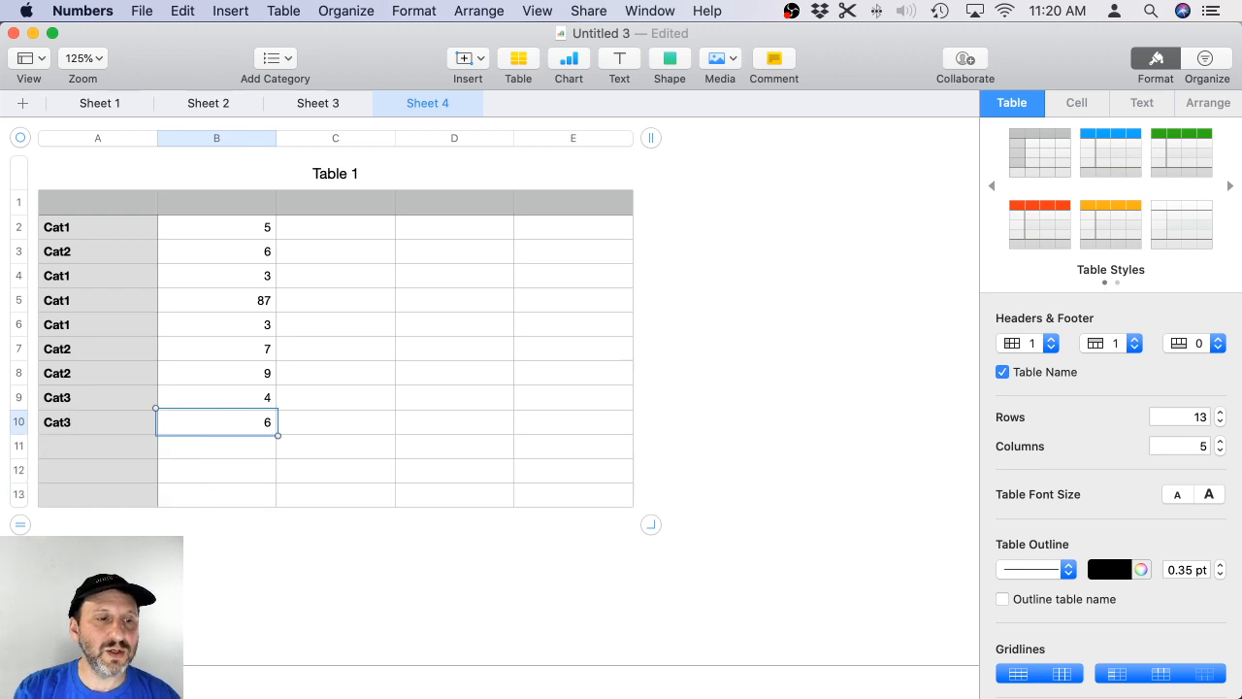
{"action": "left_click", "coordinate": [1193, 343]}
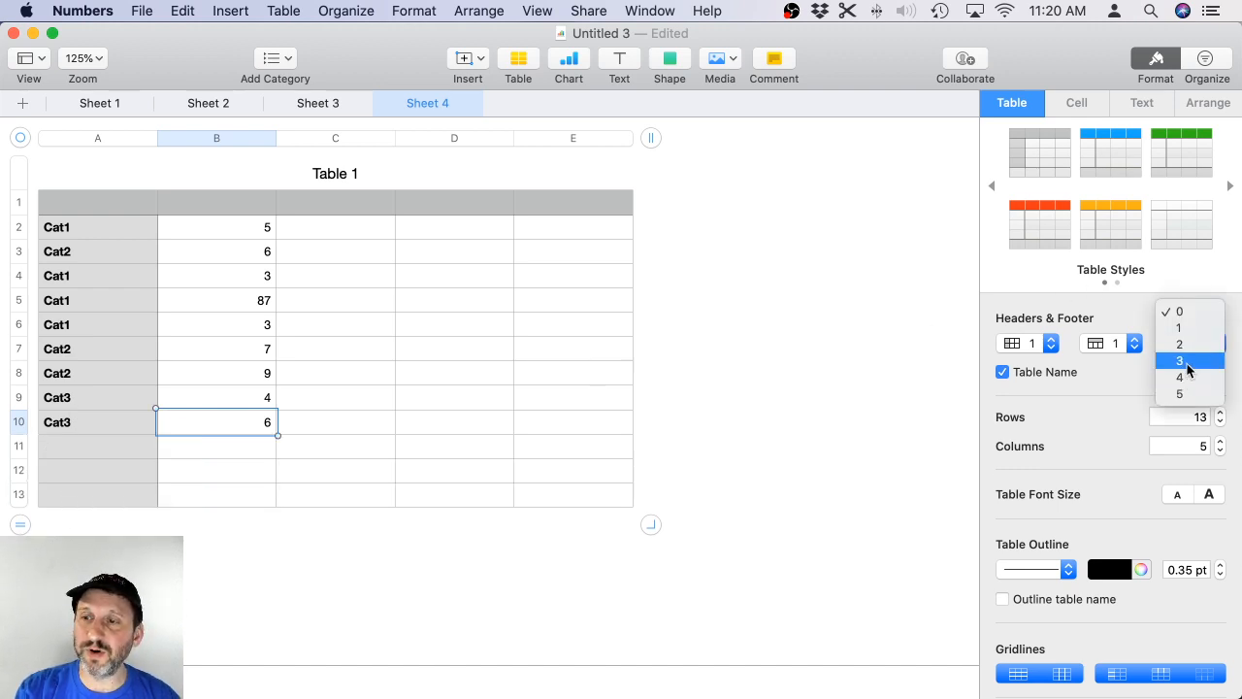
{"action": "left_click", "coordinate": [1186, 360]}
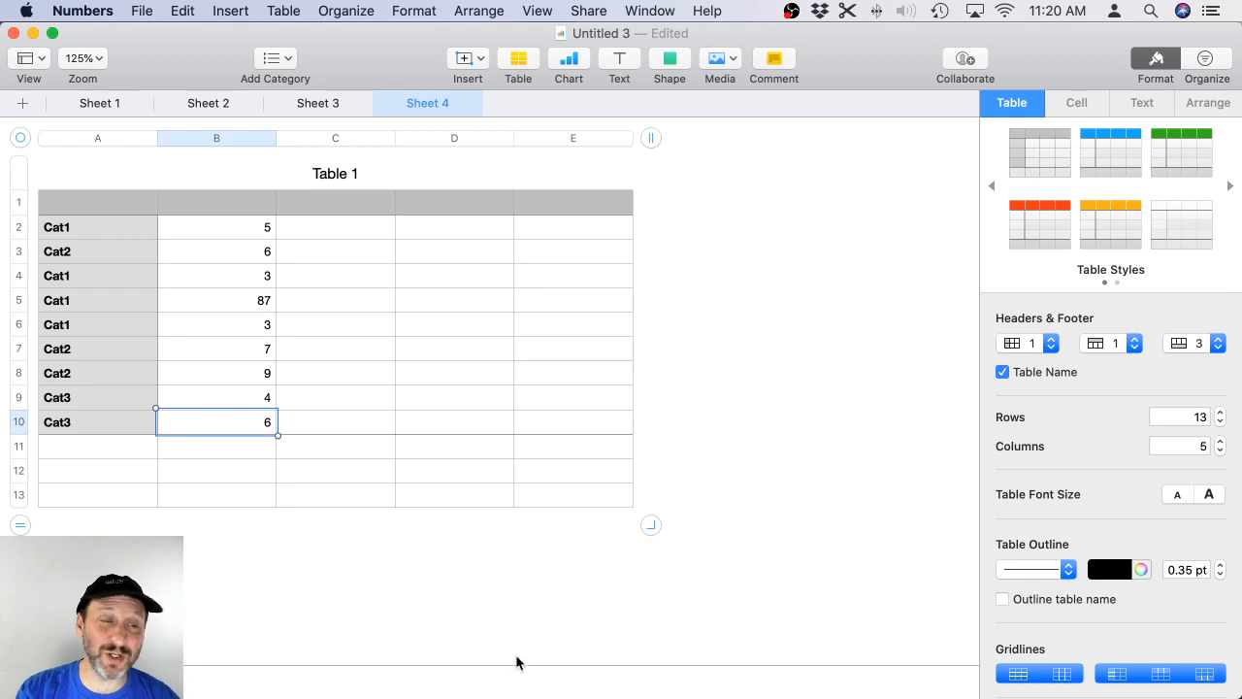
Label footer cells A11 through A13 as Cat1, Cat2 and Cat3.
{"action": "left_click", "coordinate": [105, 448]}
{"action": "type", "text": "Cat1"}
{"action": "key", "text": "Return"}
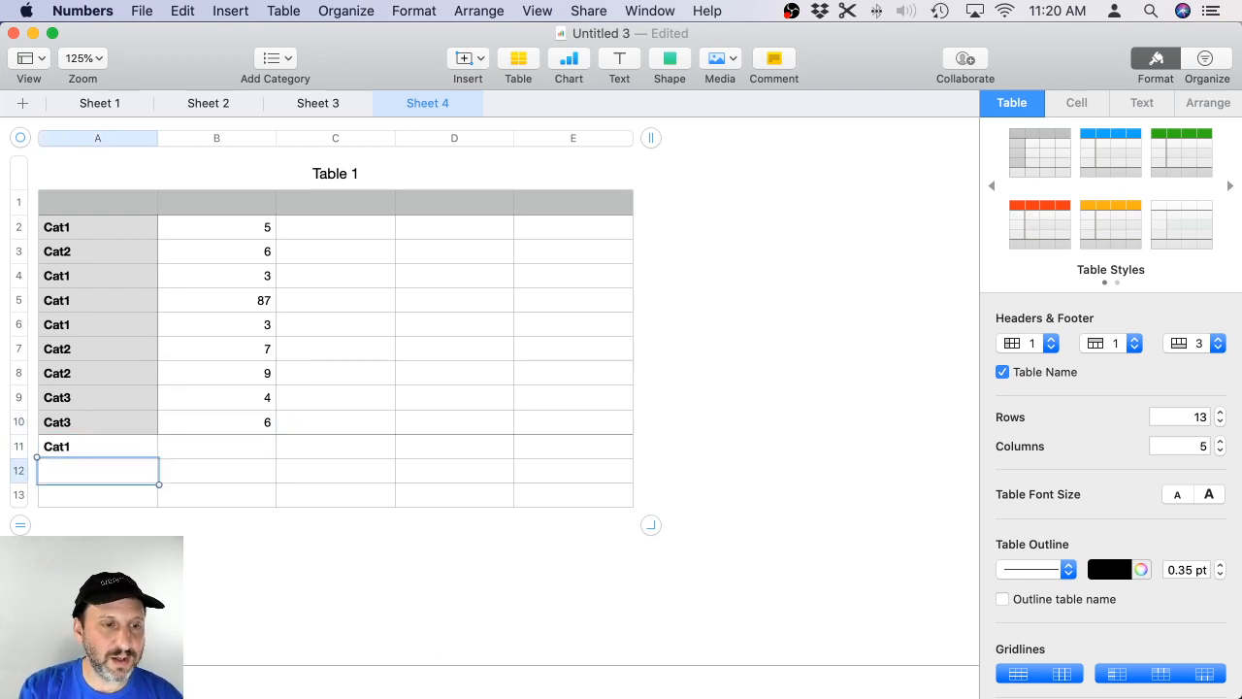
{"action": "type", "text": "Cat2"}
{"action": "key", "text": "Return"}
{"action": "type", "text": "Cat3"}
Add one more row to the table and set it to 4 footer rows.
{"action": "left_click_drag", "start_coordinate": [22, 527], "coordinate": [22, 552]}
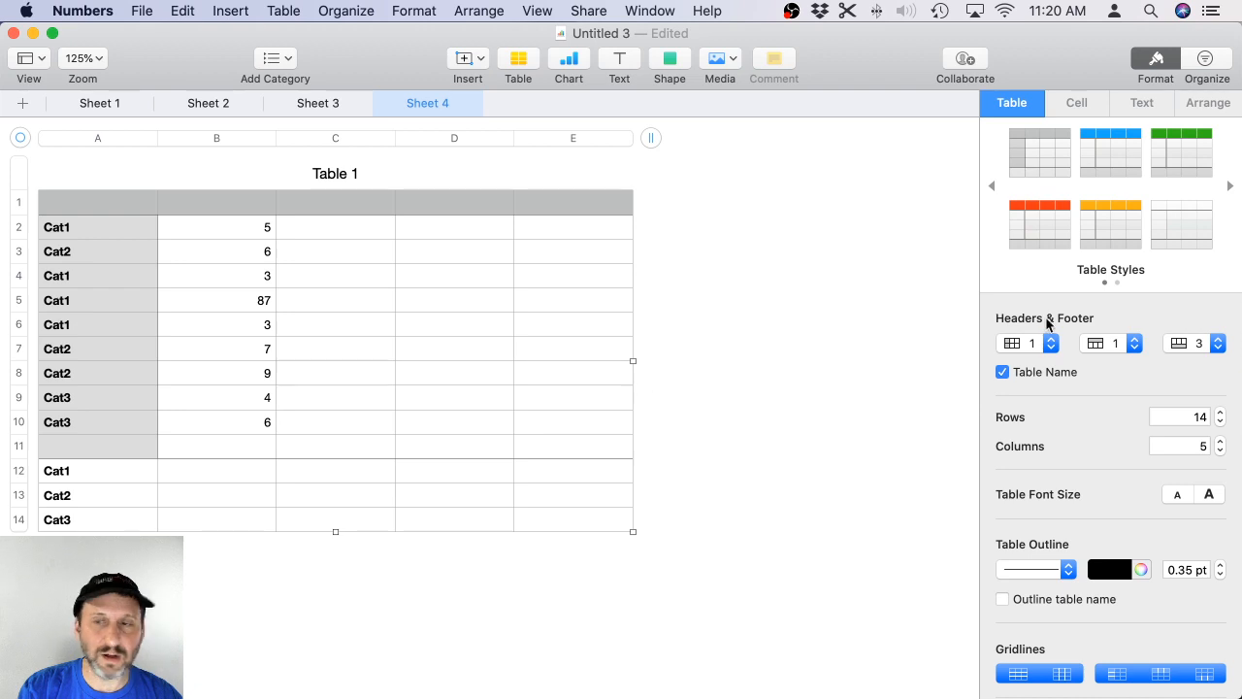
{"action": "left_click", "coordinate": [1182, 345]}
{"action": "left_click", "coordinate": [1181, 360]}
Move the three footer category labels up to A11 through A13 and label cell A14 as Total.
{"action": "left_click", "coordinate": [56, 475]}
{"action": "mouse_move", "coordinate": [57, 475]}
{"action": "left_mouse_down"}
{"action": "mouse_move", "coordinate": [67, 527]}
{"action": "mouse_move", "coordinate": [77, 452]}
{"action": "mouse_move", "coordinate": [78, 485]}
{"action": "left_mouse_up"}
{"action": "left_click", "coordinate": [79, 527]}
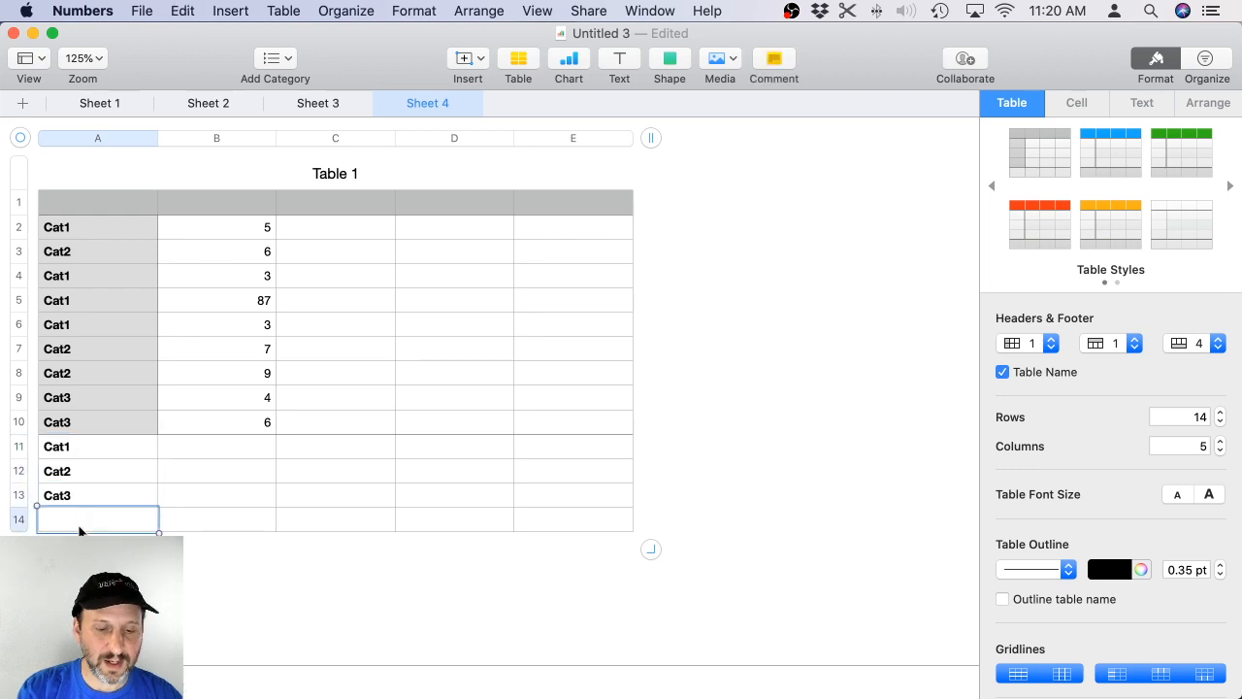
Enter a SUMIF formula in footer cell B11 with column B, column A and cell A11 as its arguments, in that order.
{"action": "left_click", "coordinate": [202, 457]}
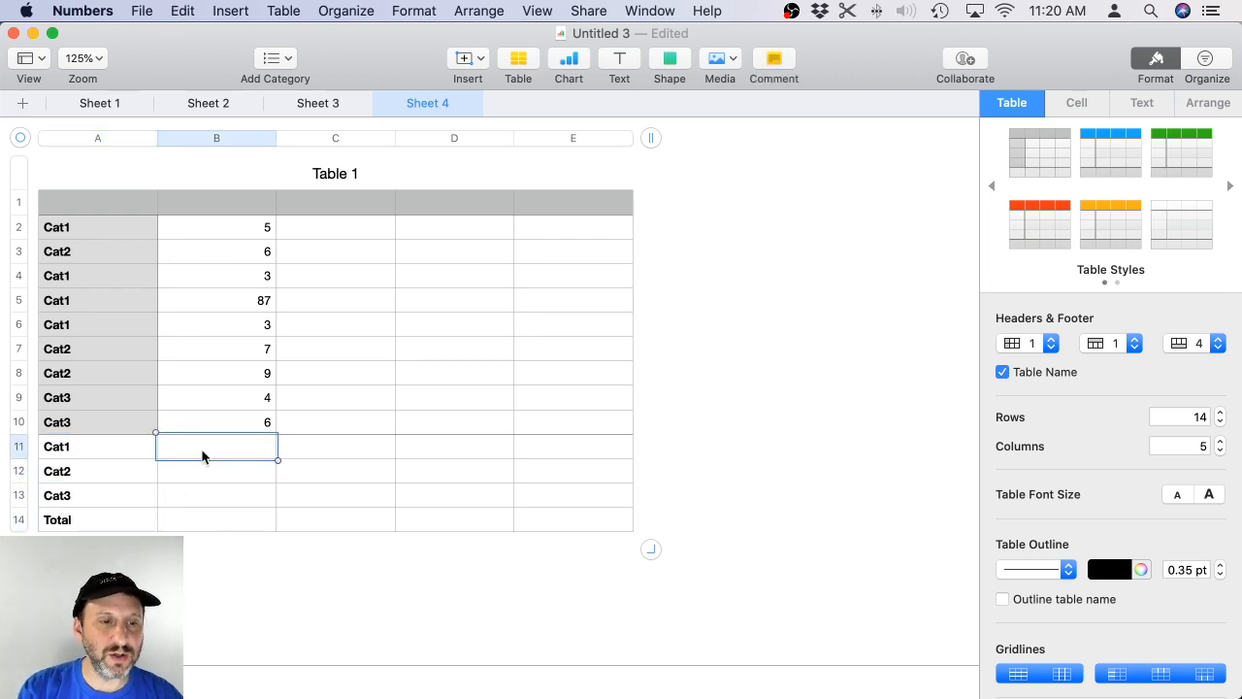
{"action": "type", "text": "=SUMIF"}
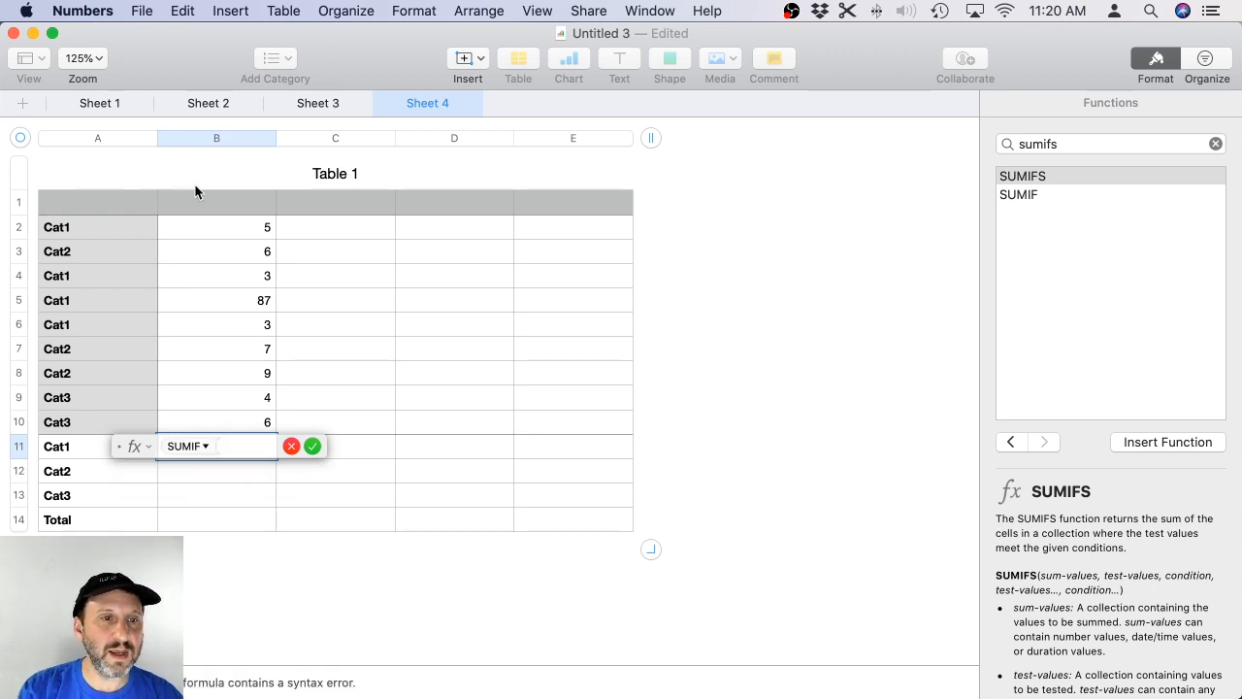
{"action": "left_click", "coordinate": [235, 143]}
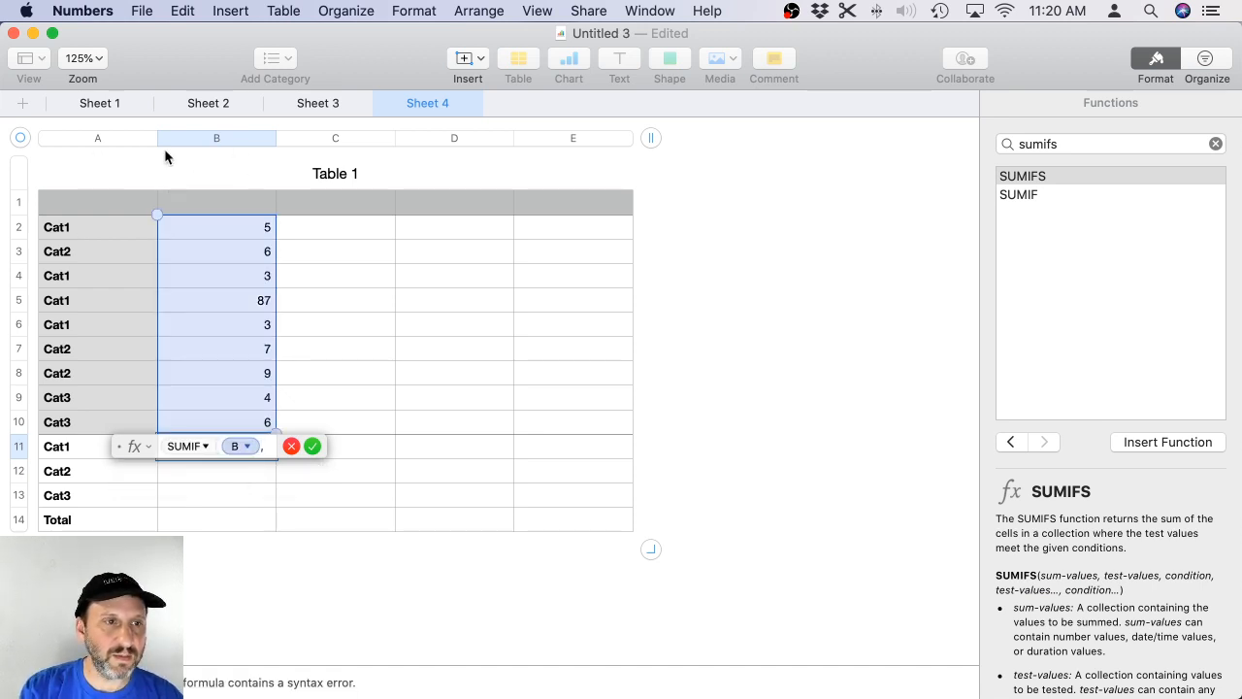
{"action": "type", "text": ","}
{"action": "left_click", "coordinate": [101, 140]}
{"action": "type", "text": ","}
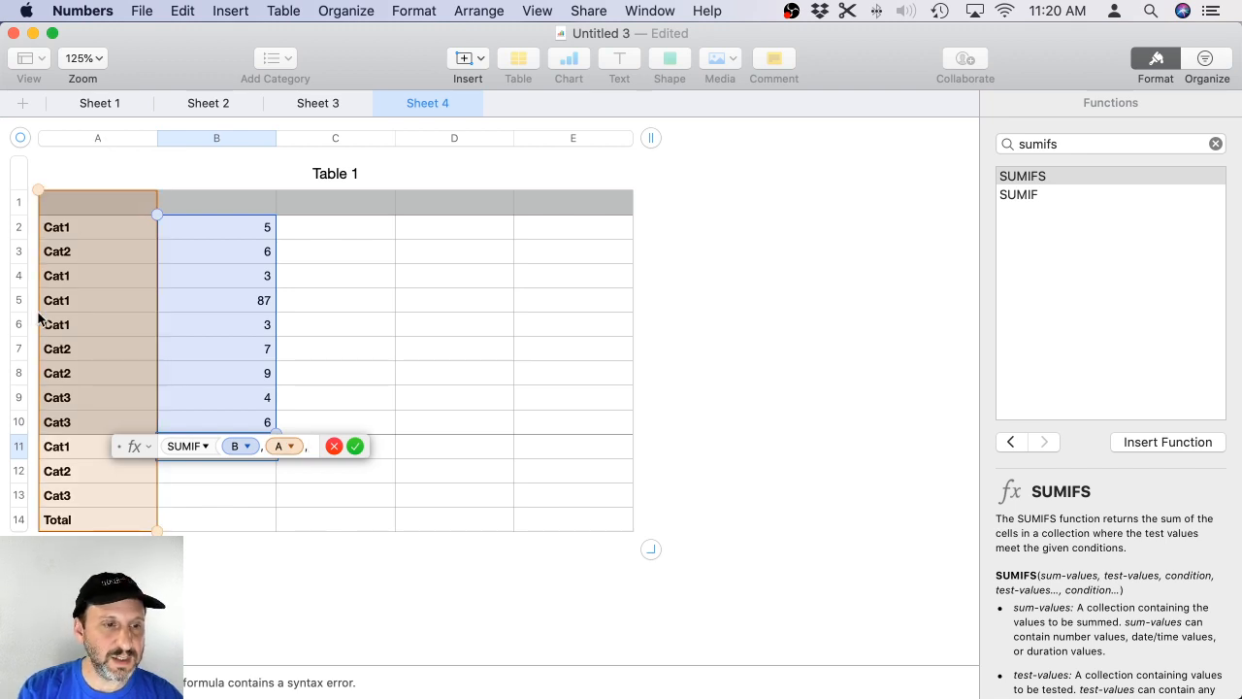
{"action": "left_click", "coordinate": [79, 454]}
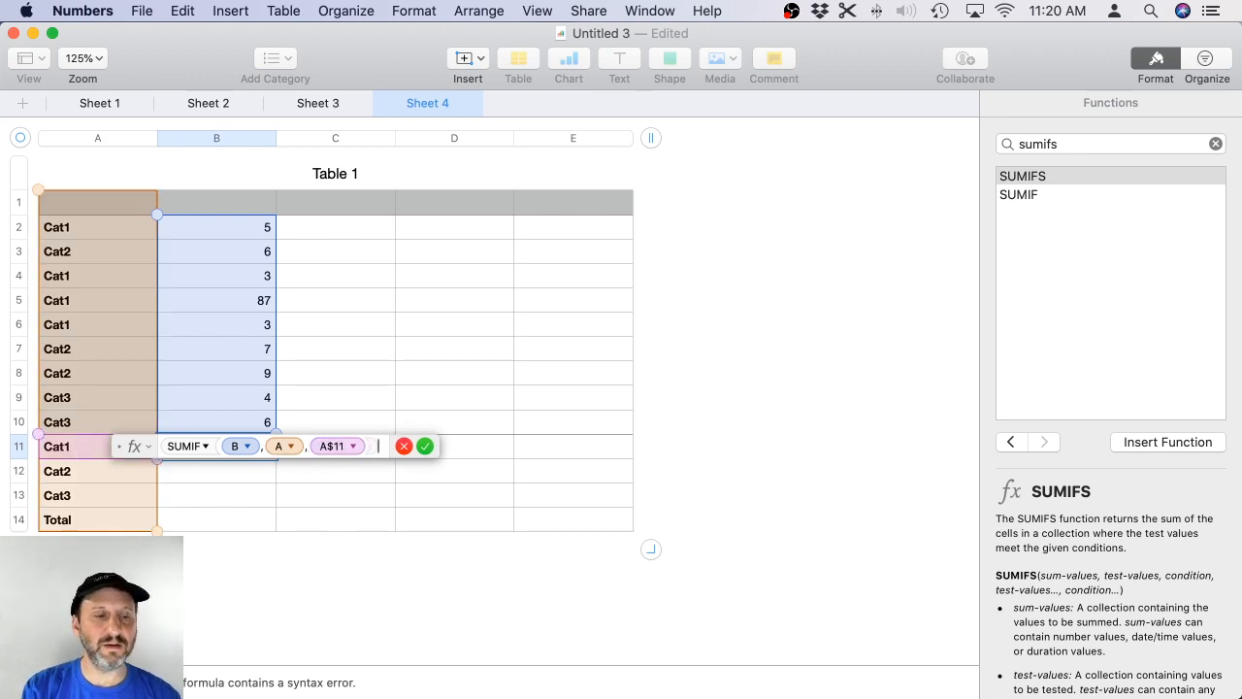
{"action": "left_click_drag", "start_coordinate": [124, 445], "coordinate": [359, 403]}
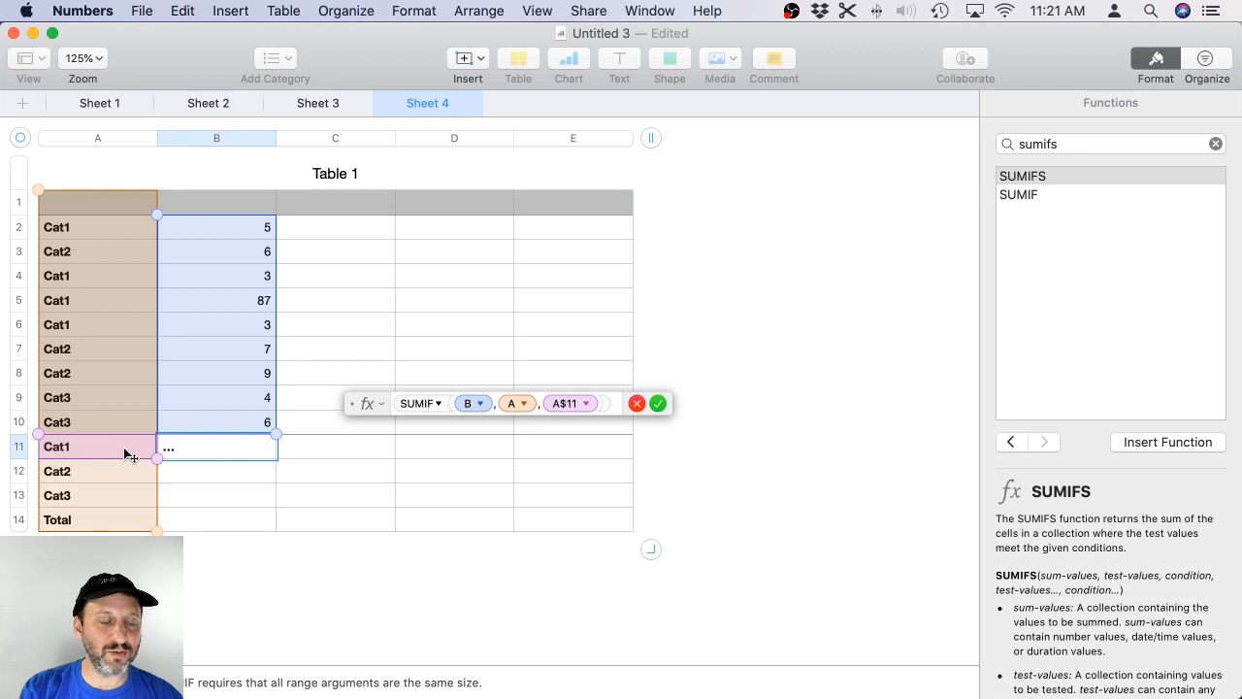
{"action": "left_click", "coordinate": [657, 404]}
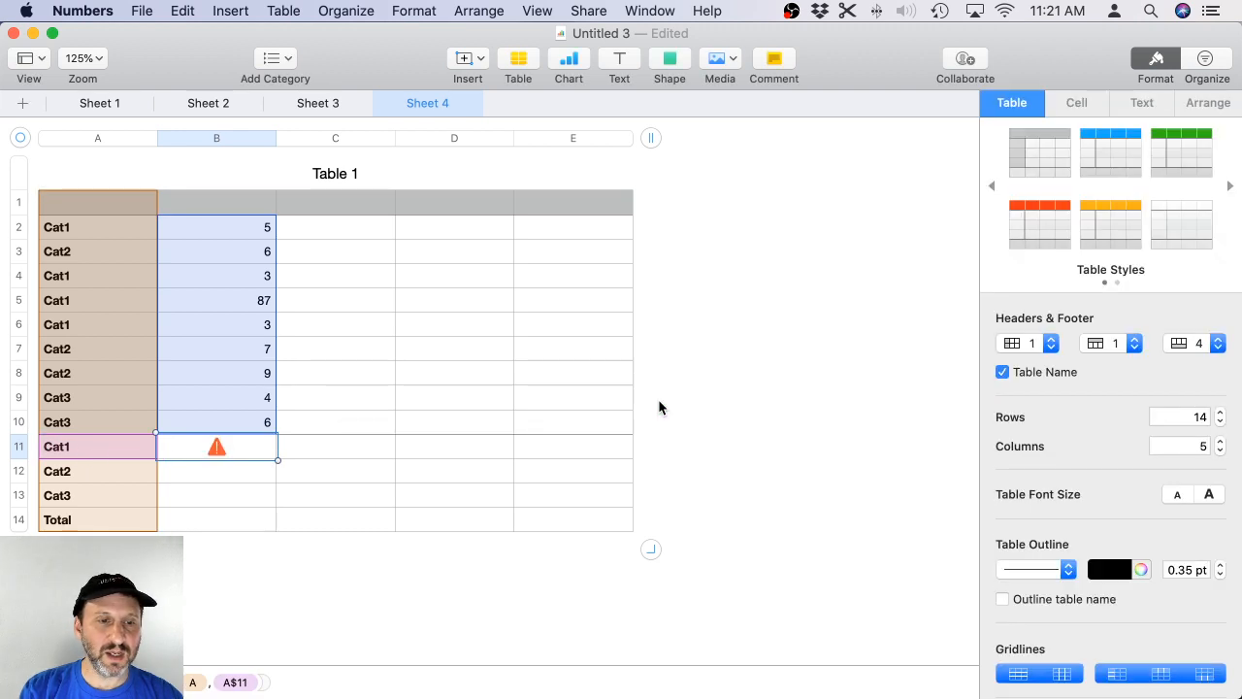
Correct the SUMIF formula in footer cell B11 to use column A, cell A11 and column B, in that order.
{"action": "double_click", "coordinate": [217, 446]}
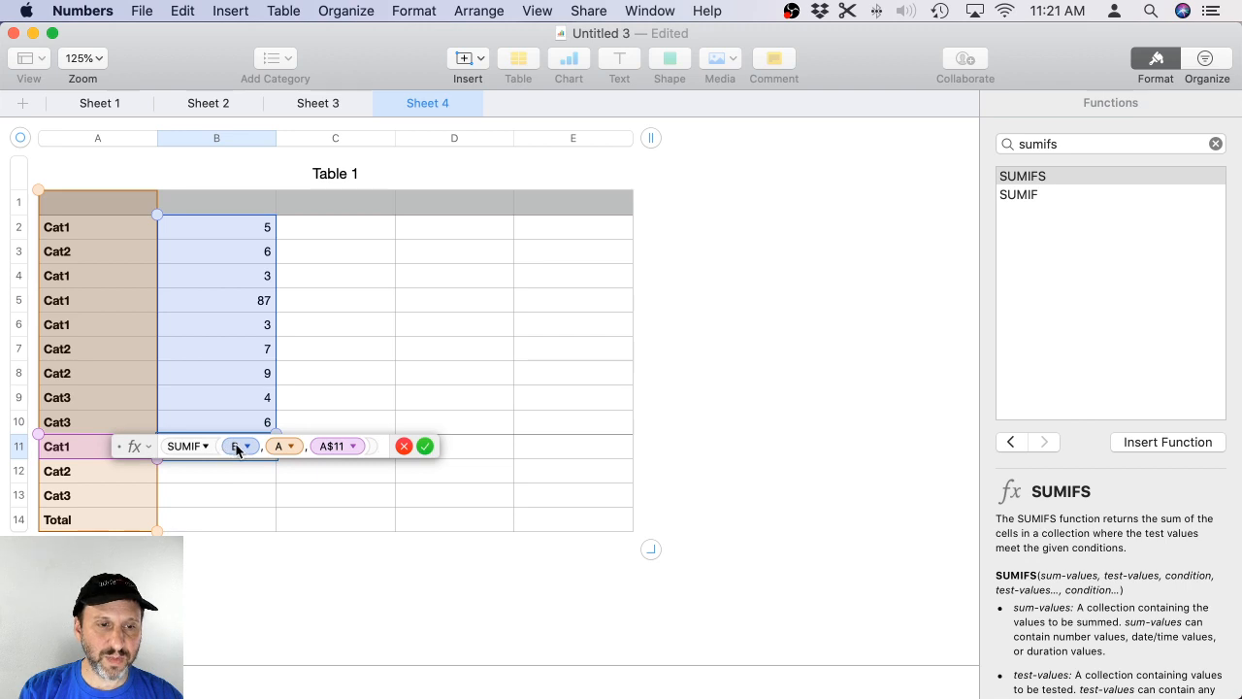
{"action": "left_click", "coordinate": [1058, 195]}
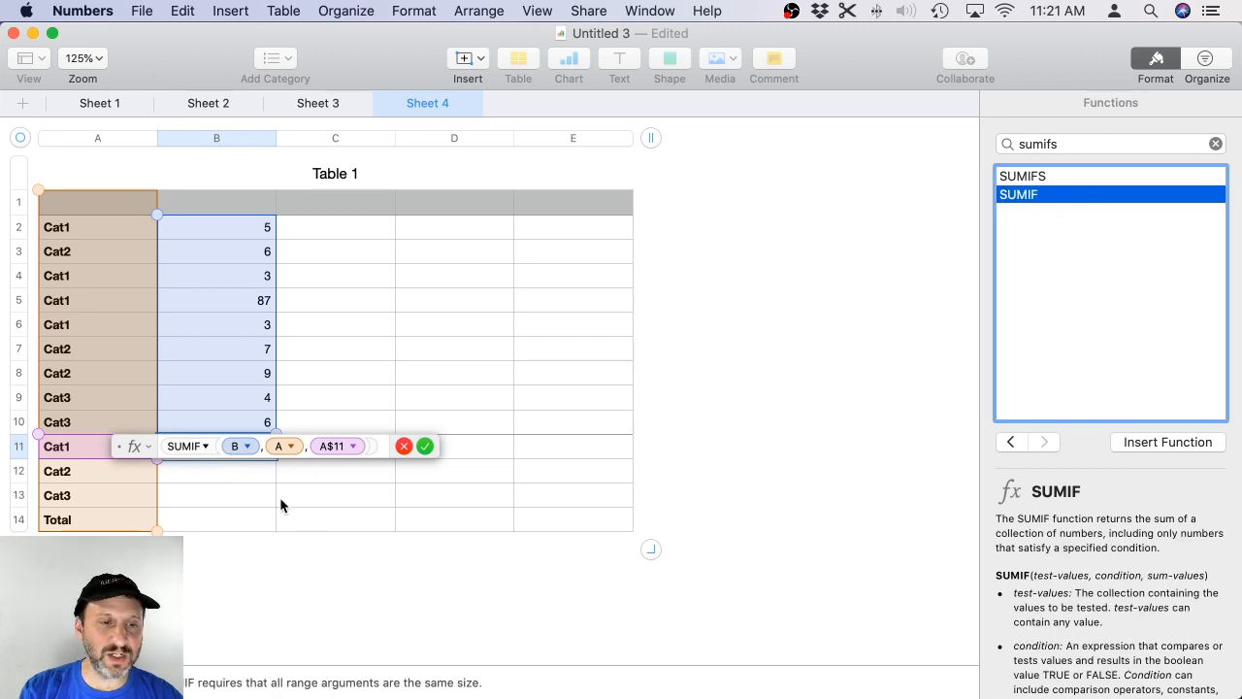
{"action": "left_click", "coordinate": [222, 447]}
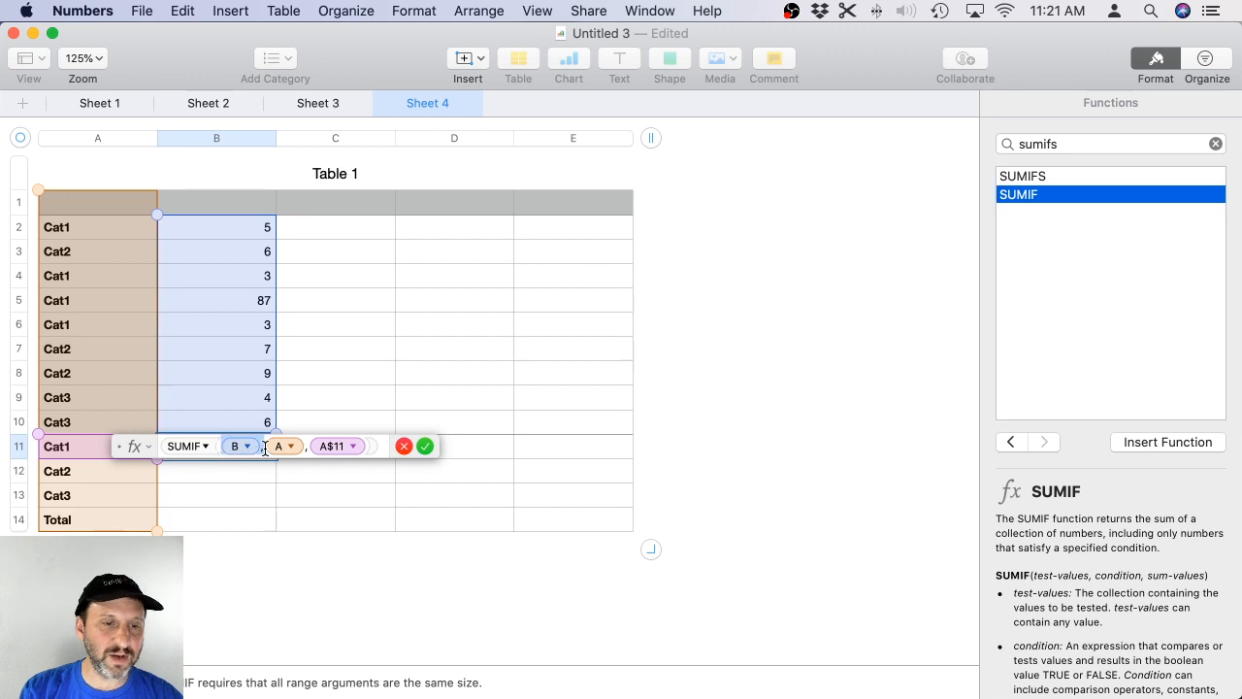
{"action": "key", "text": "BackSpace"}
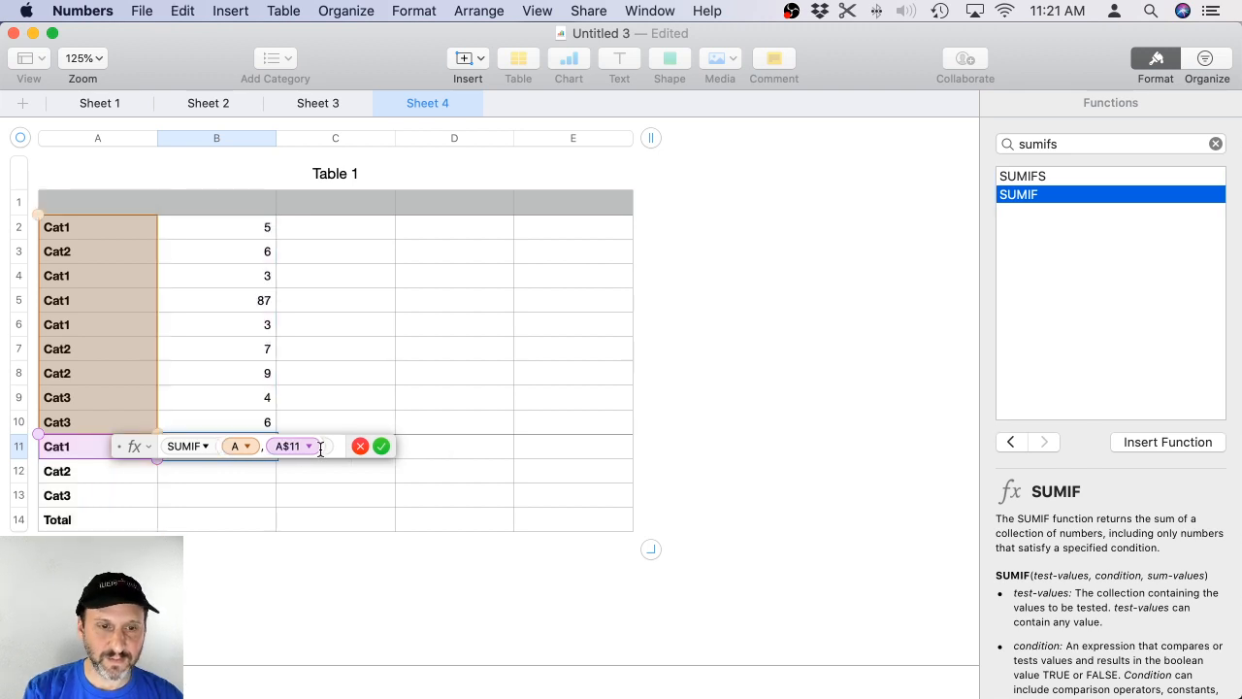
{"action": "type", "text": ","}
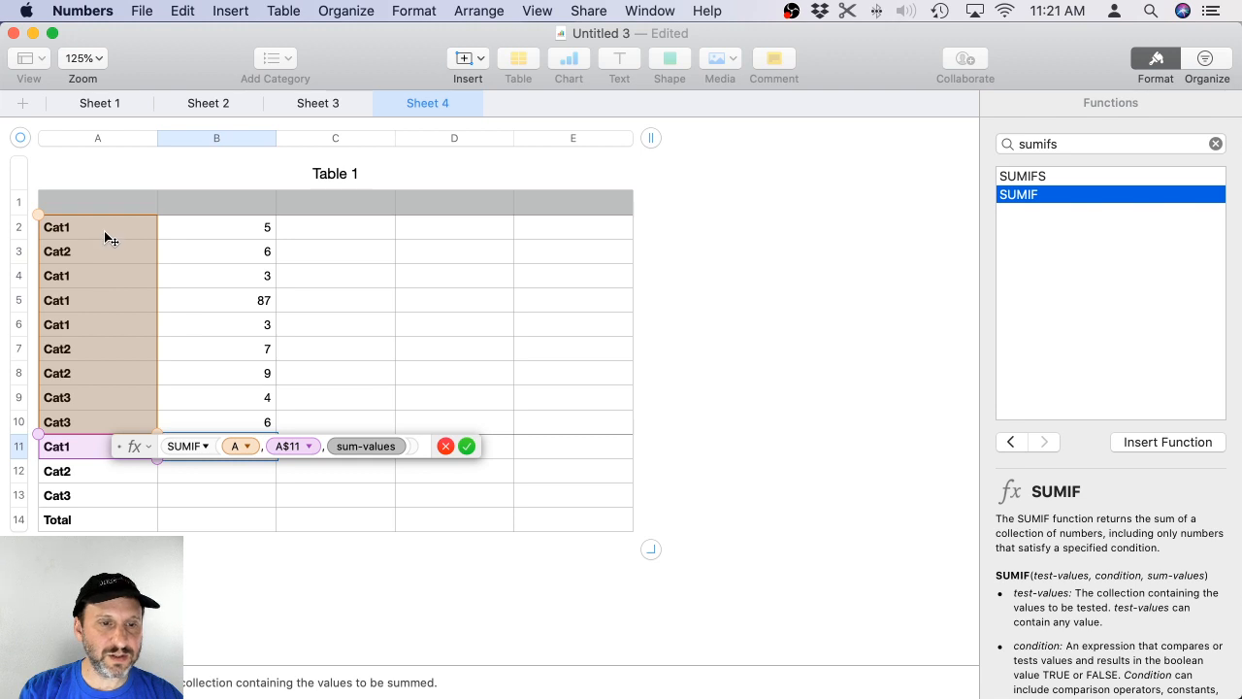
{"action": "left_click", "coordinate": [226, 137]}
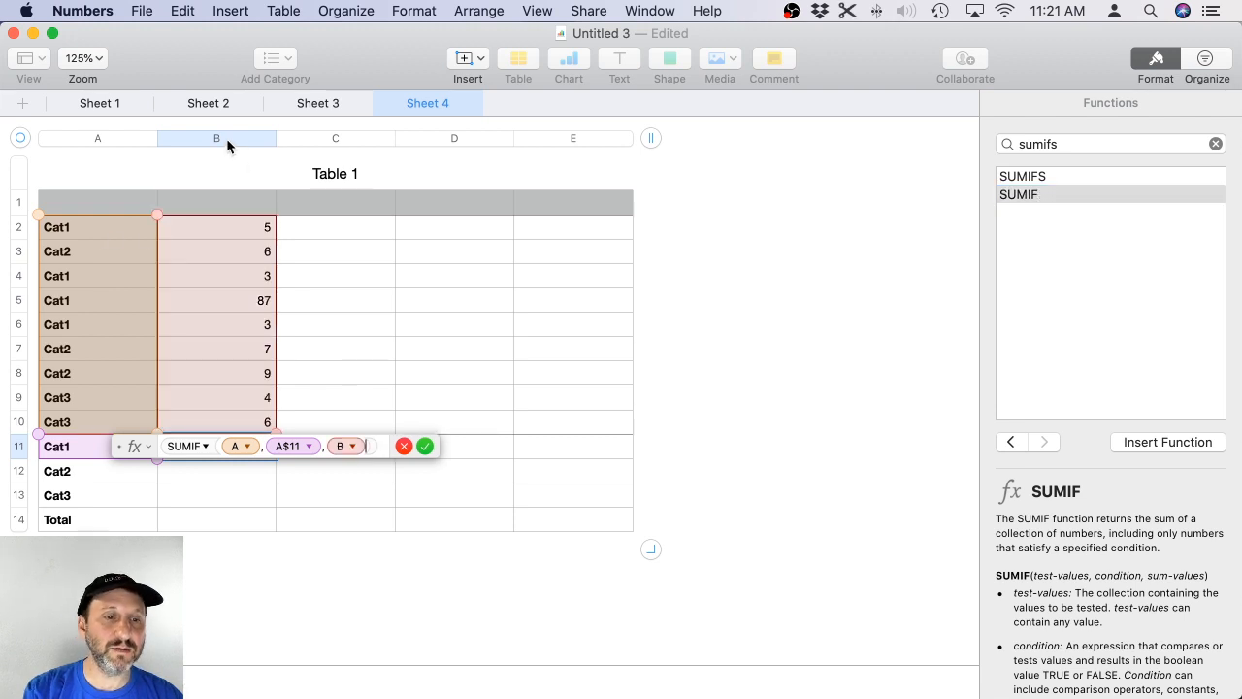
{"action": "key", "text": "Return"}
Try to copy the SUMIF formula from B11 into B12 and B13 with its row reference preserved, and undo it.
{"action": "left_click", "coordinate": [223, 454]}
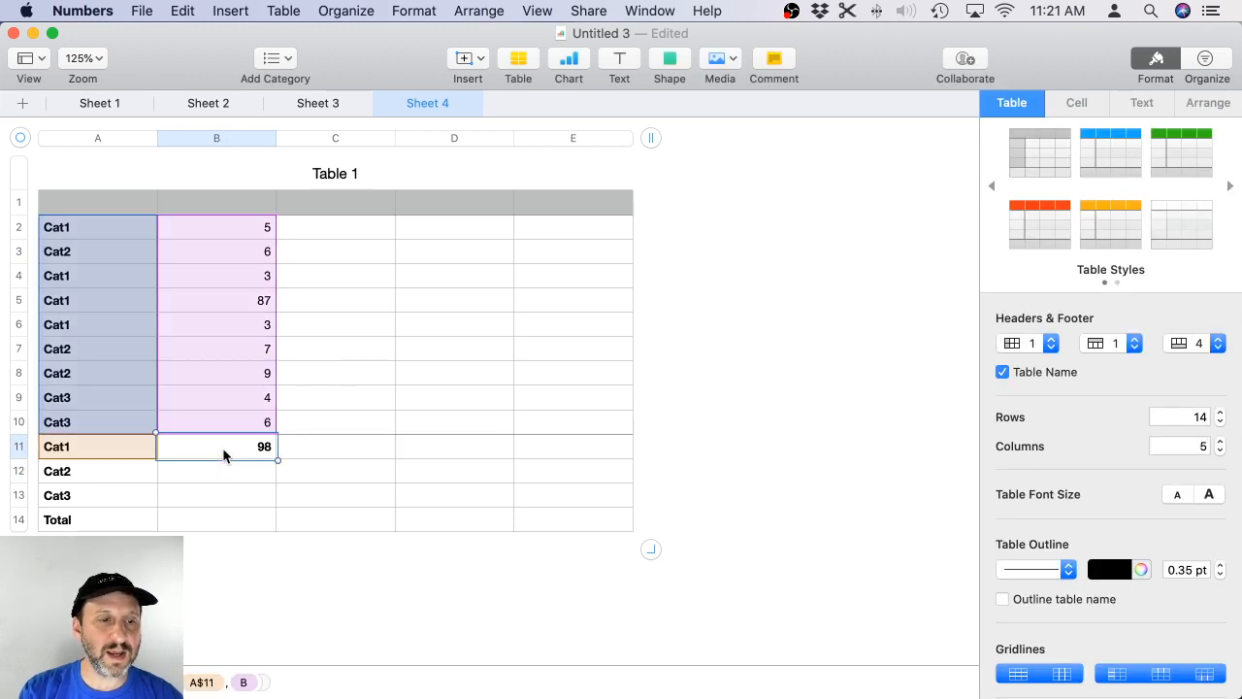
{"action": "left_click", "coordinate": [219, 472]}
{"action": "key", "text": "super+v"}
{"action": "left_click", "coordinate": [227, 507]}
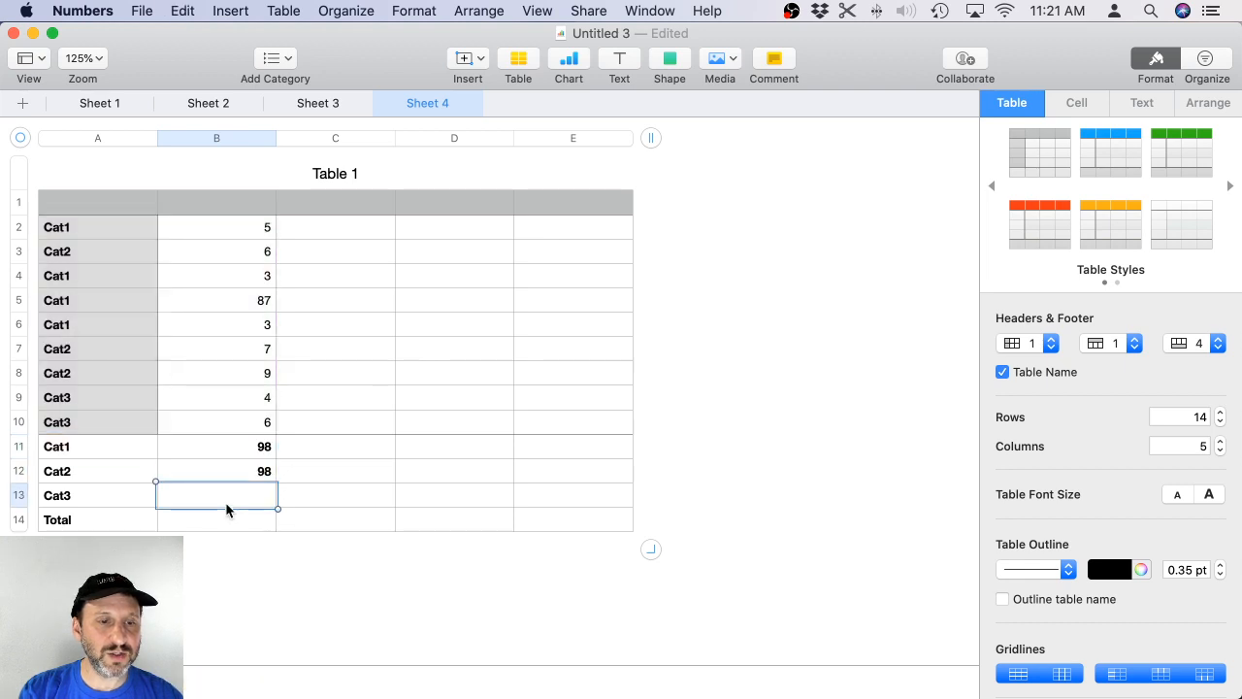
{"action": "type", "text": "98"}
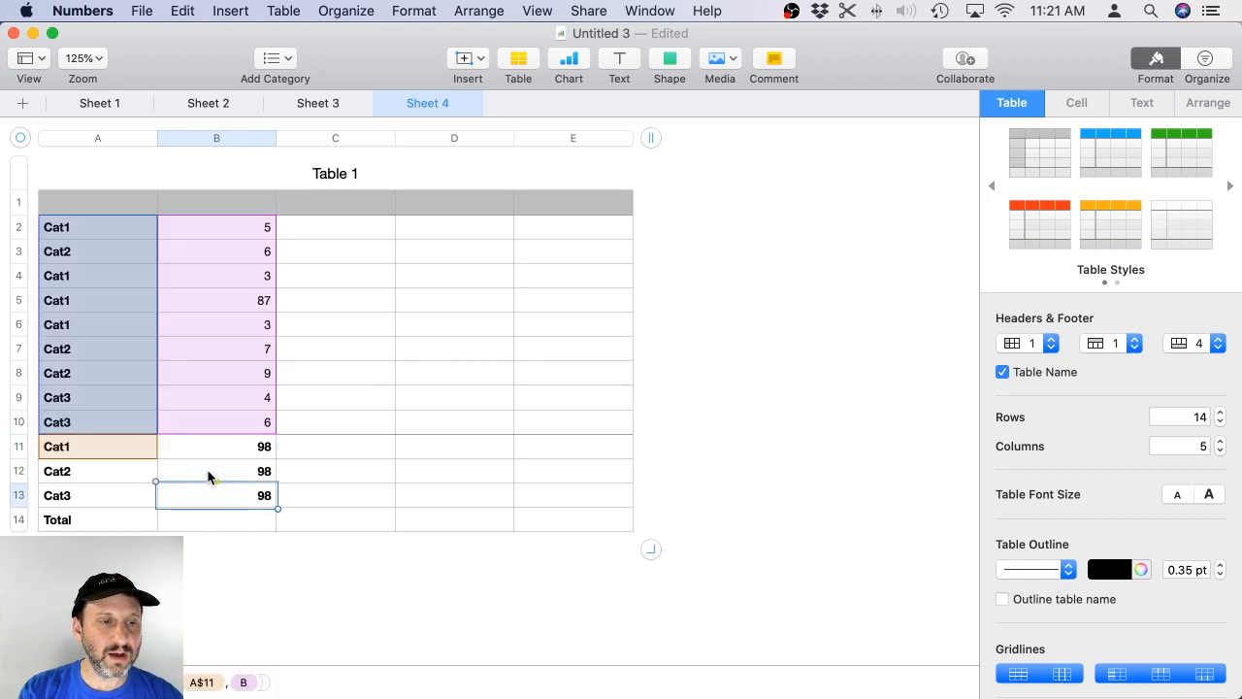
{"action": "key", "text": "super+z"}
{"action": "key", "text": "super+z"}
Turn off Preserve Row for the A11 reference in the SUMIF formula of cell B11.
{"action": "left_click", "coordinate": [228, 451]}
{"action": "left_click", "coordinate": [230, 449]}
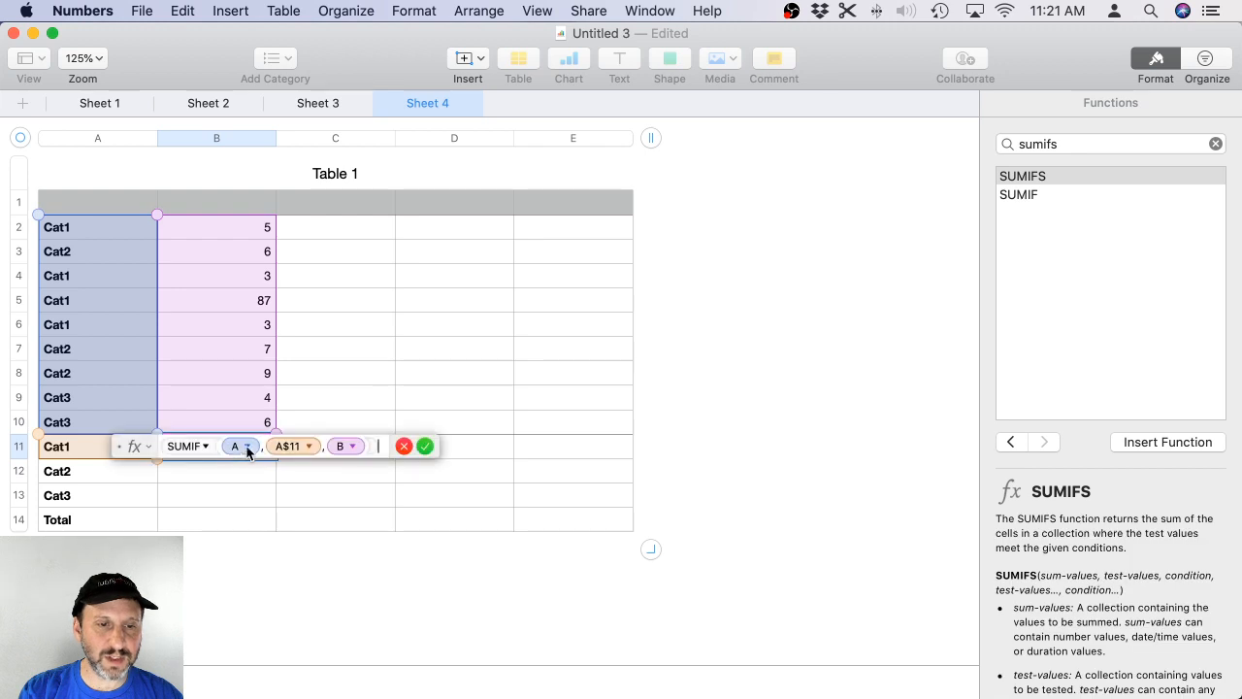
{"action": "left_click", "coordinate": [302, 446]}
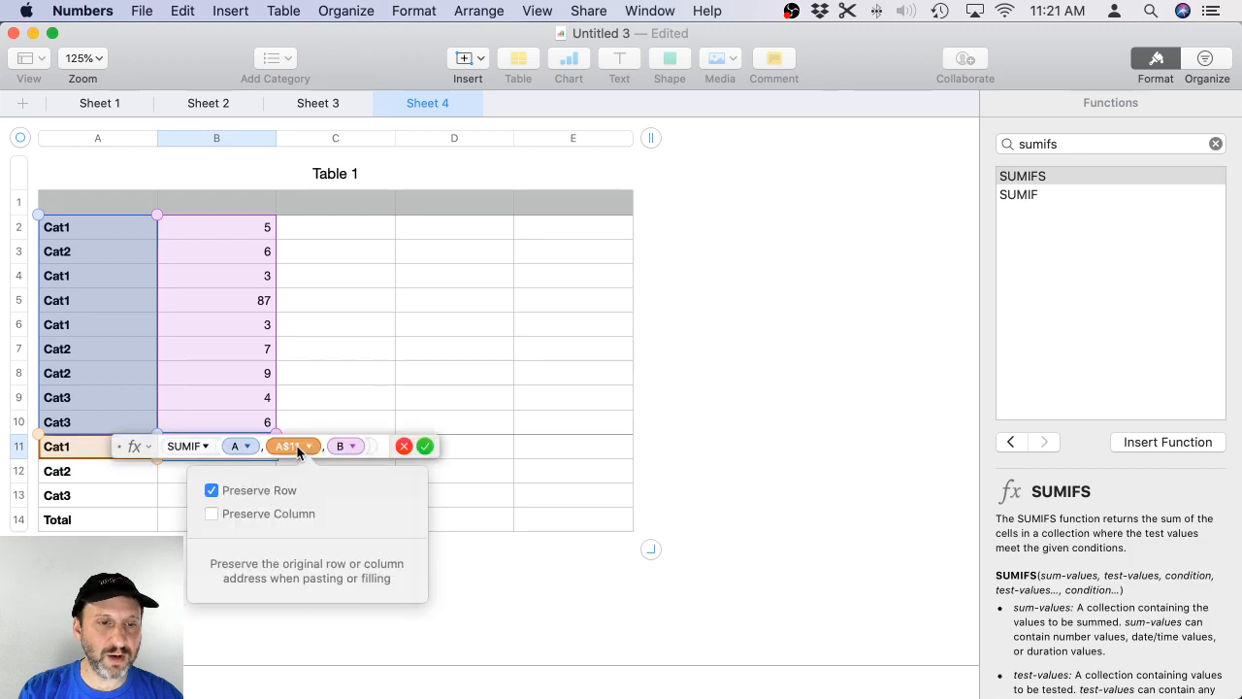
{"action": "left_click", "coordinate": [211, 490]}
{"action": "left_click", "coordinate": [424, 446]}
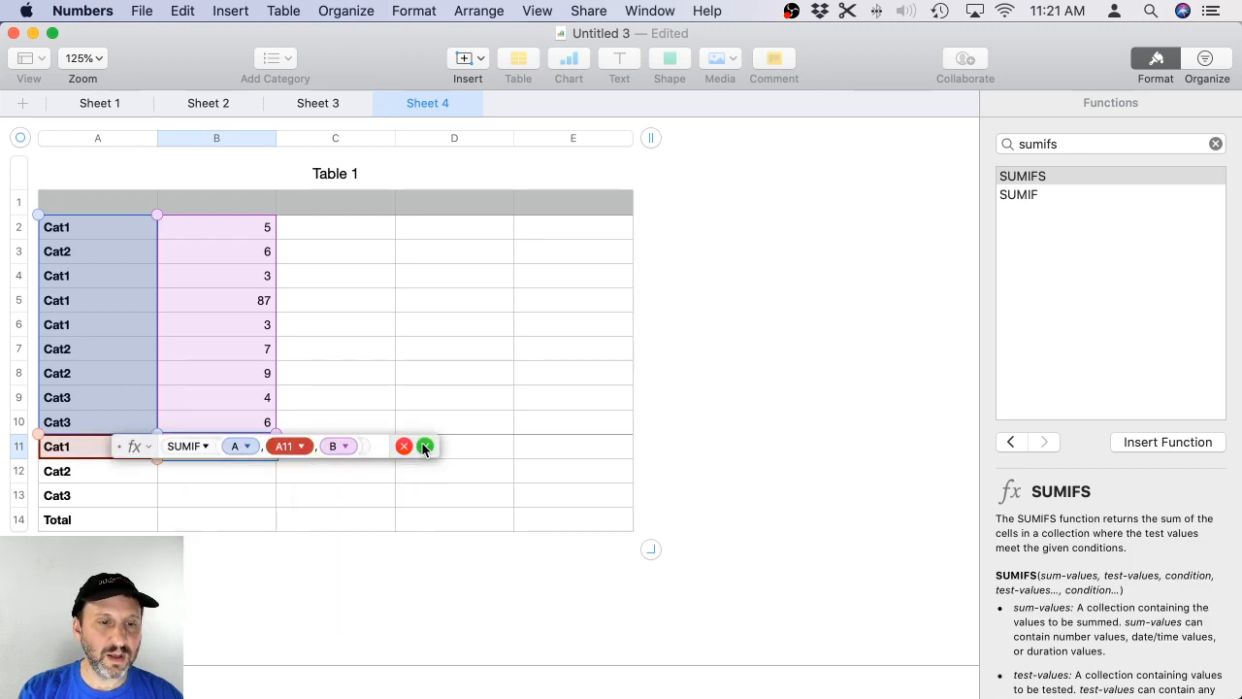
{"action": "left_click", "coordinate": [425, 447]}
Paste the Cat1 SUMIF formula into footer cells B12 and B13 for Cat2 and Cat3.
{"action": "left_click", "coordinate": [240, 468]}
{"action": "key", "text": "cmd+v"}
{"action": "left_click", "coordinate": [245, 495]}
{"action": "key", "text": "cmd+v"}
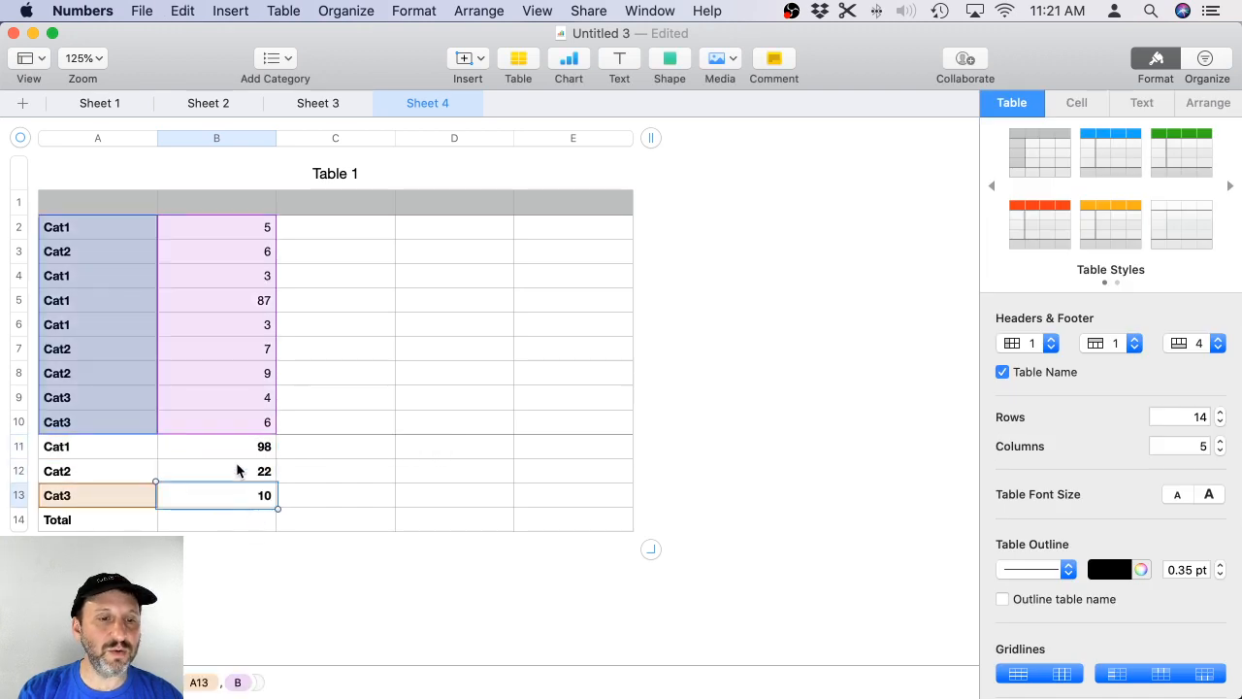
Enter a SUM formula over column B in cell B14 of the Total row.
{"action": "left_click", "coordinate": [225, 520]}
{"action": "type", "text": "=SUM("}
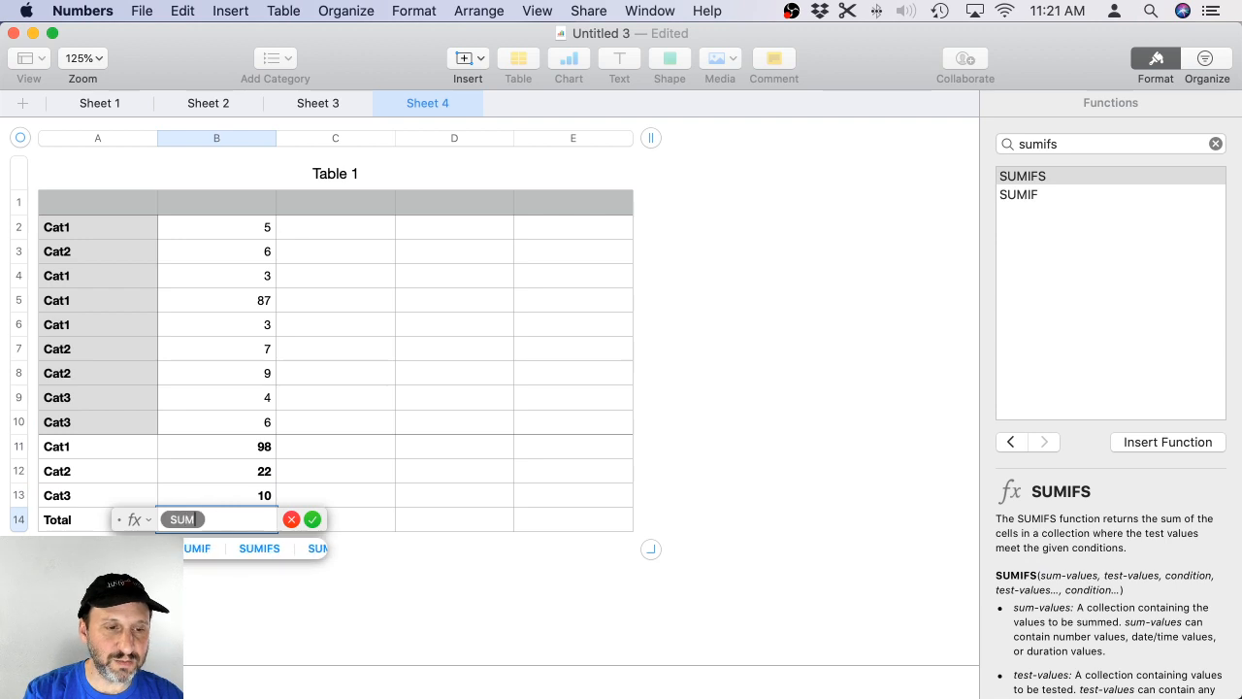
{"action": "left_click", "coordinate": [225, 142]}
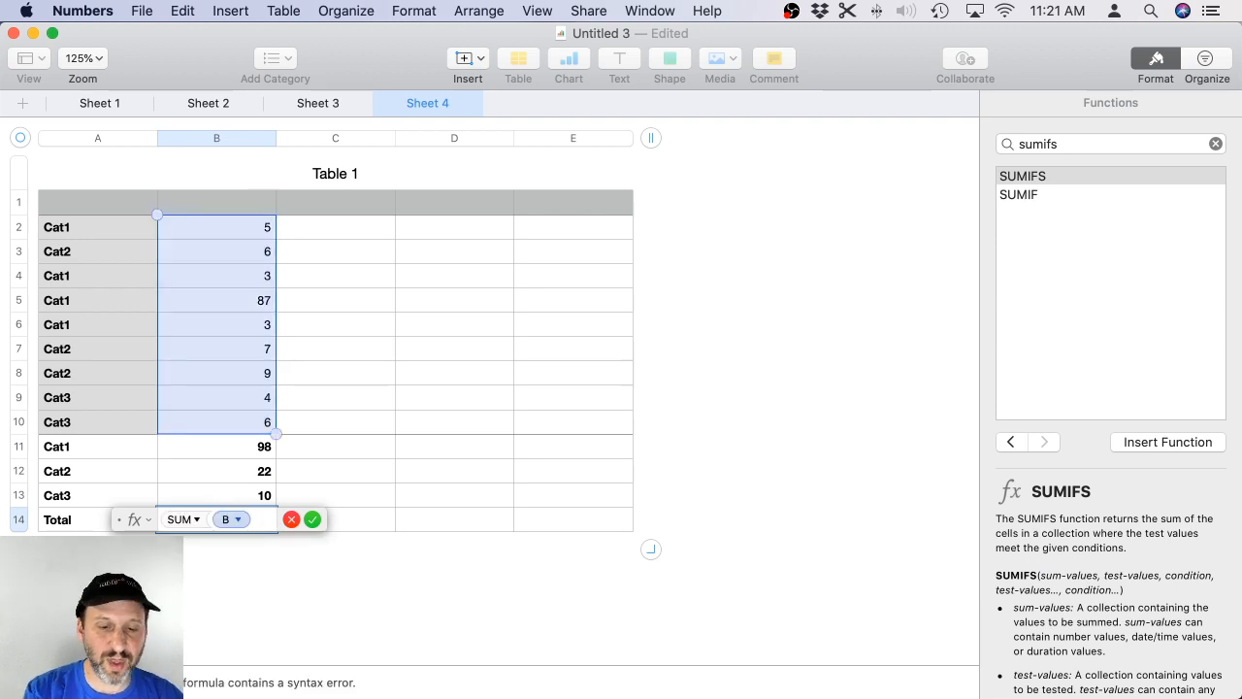
{"action": "key", "text": "Return"}
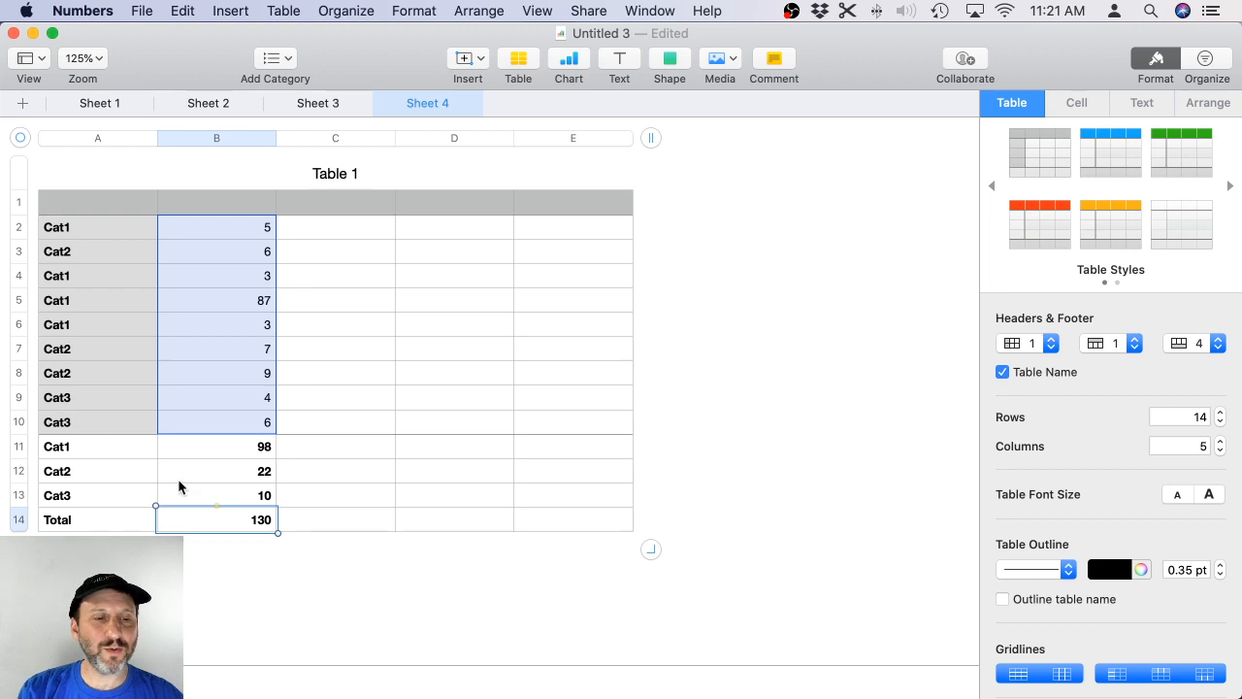
{"action": "left_click", "coordinate": [249, 446]}
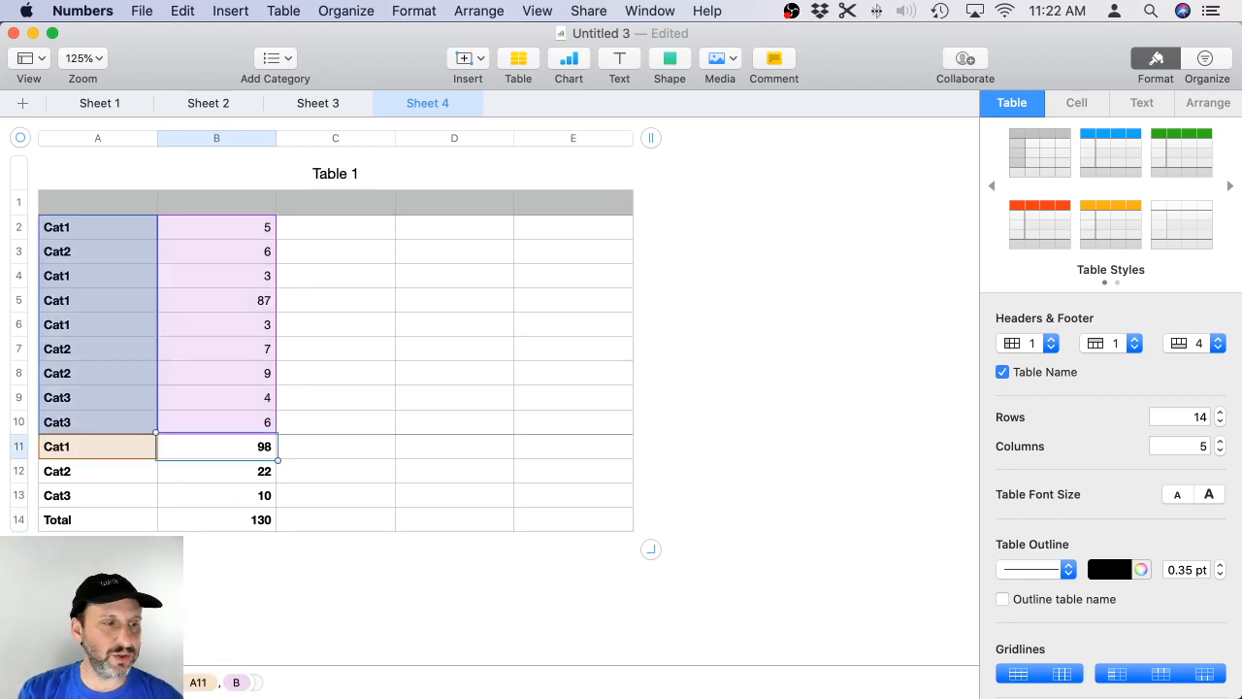
{"action": "left_click_drag", "start_coordinate": [92, 617], "coordinate": [1012, 588]}
{"action": "left_click_drag", "start_coordinate": [1116, 539], "coordinate": [1241, 571]}
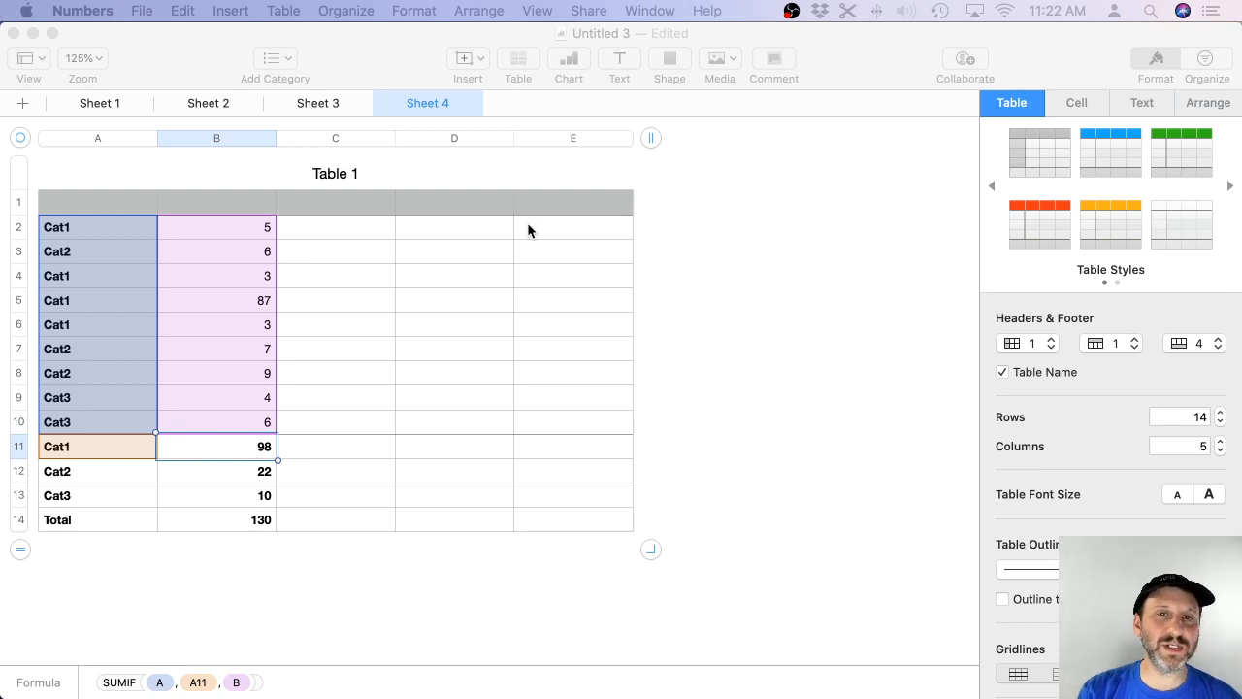
Reduce Table 1 to columns A and B and add a second table with a header row and header column.
{"action": "left_click_drag", "start_coordinate": [651, 138], "coordinate": [294, 138]}
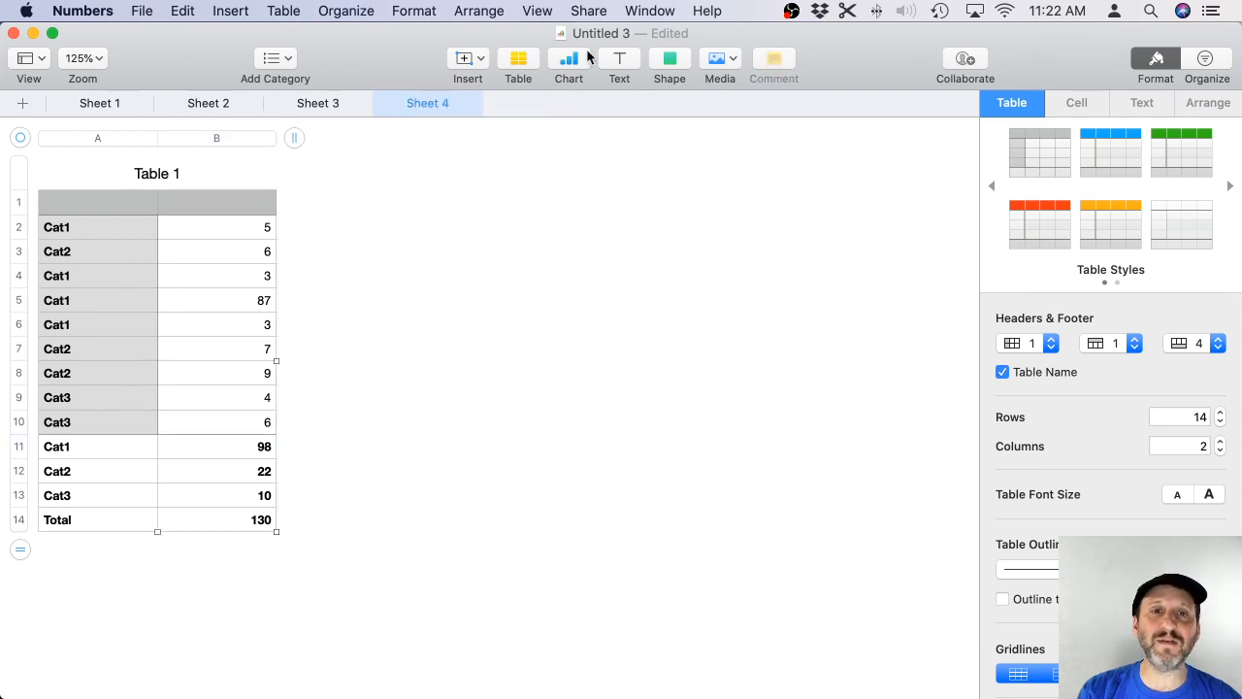
{"action": "left_click", "coordinate": [529, 66]}
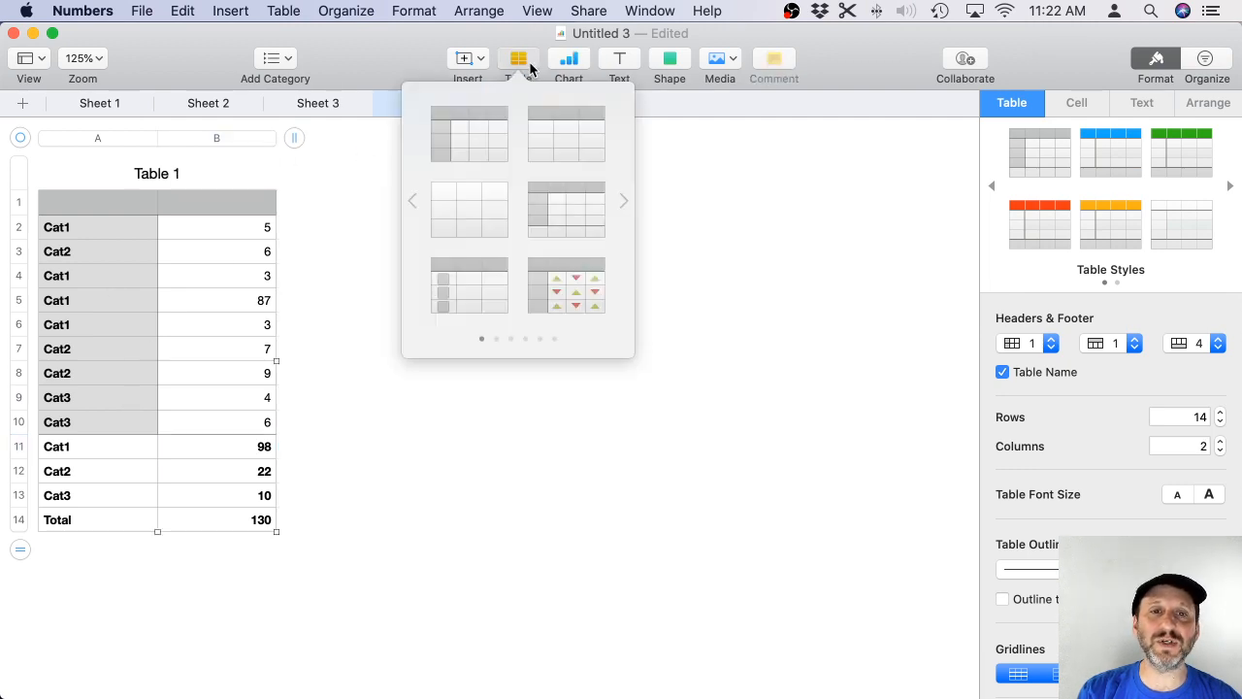
{"action": "left_click", "coordinate": [484, 183]}
Copy the category labels Cat1 to Cat3 from Table 1's footer cells A11 through A13 into Table 2 starting at A2.
{"action": "left_click", "coordinate": [124, 231]}
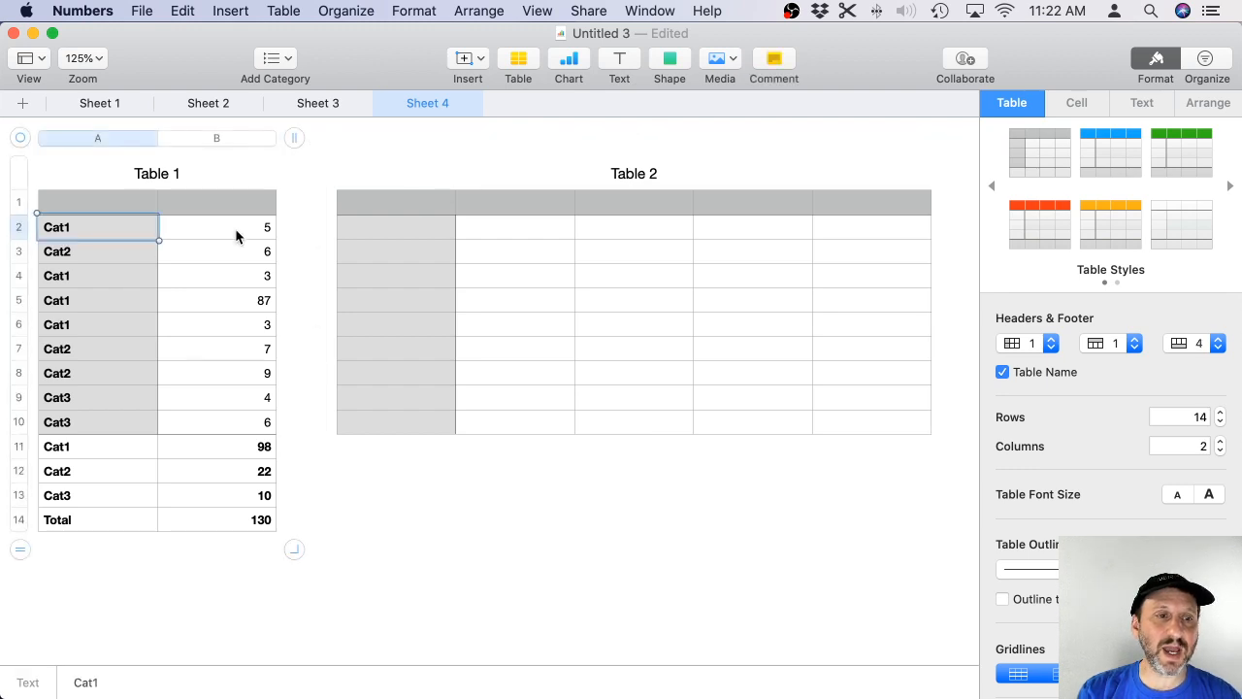
{"action": "left_click_drag", "start_coordinate": [115, 446], "coordinate": [110, 485]}
{"action": "key", "text": "super+c"}
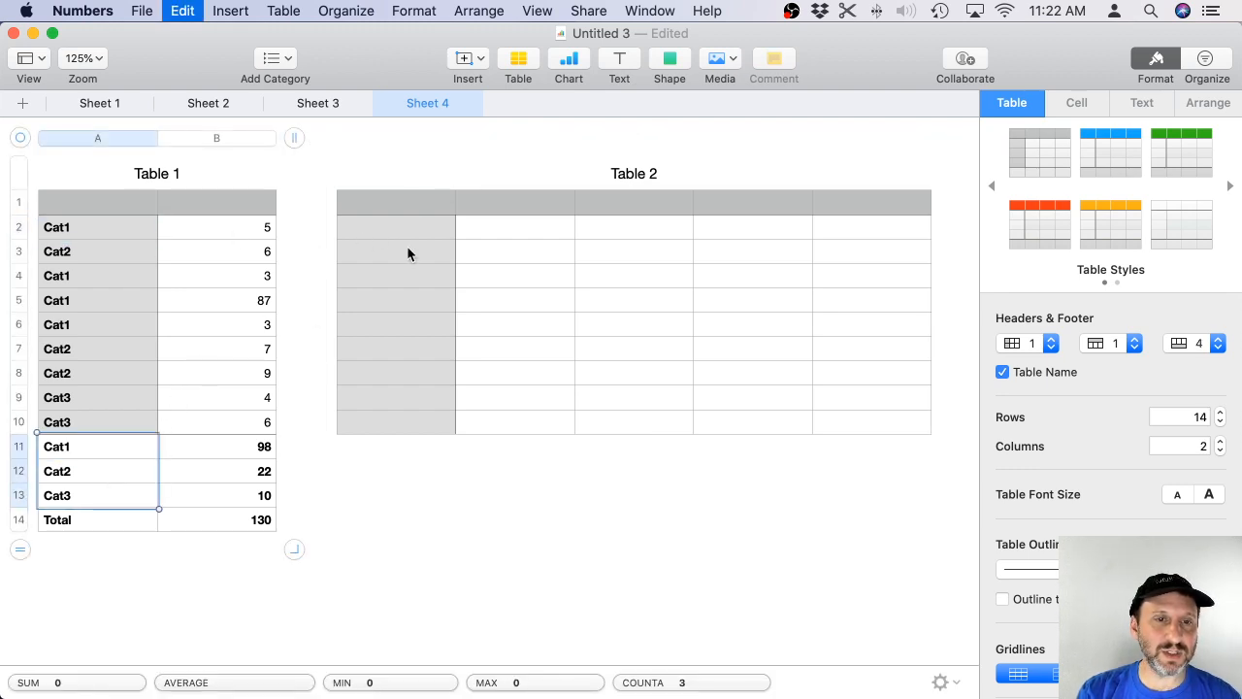
{"action": "left_click", "coordinate": [406, 233]}
{"action": "key", "text": "super+v"}
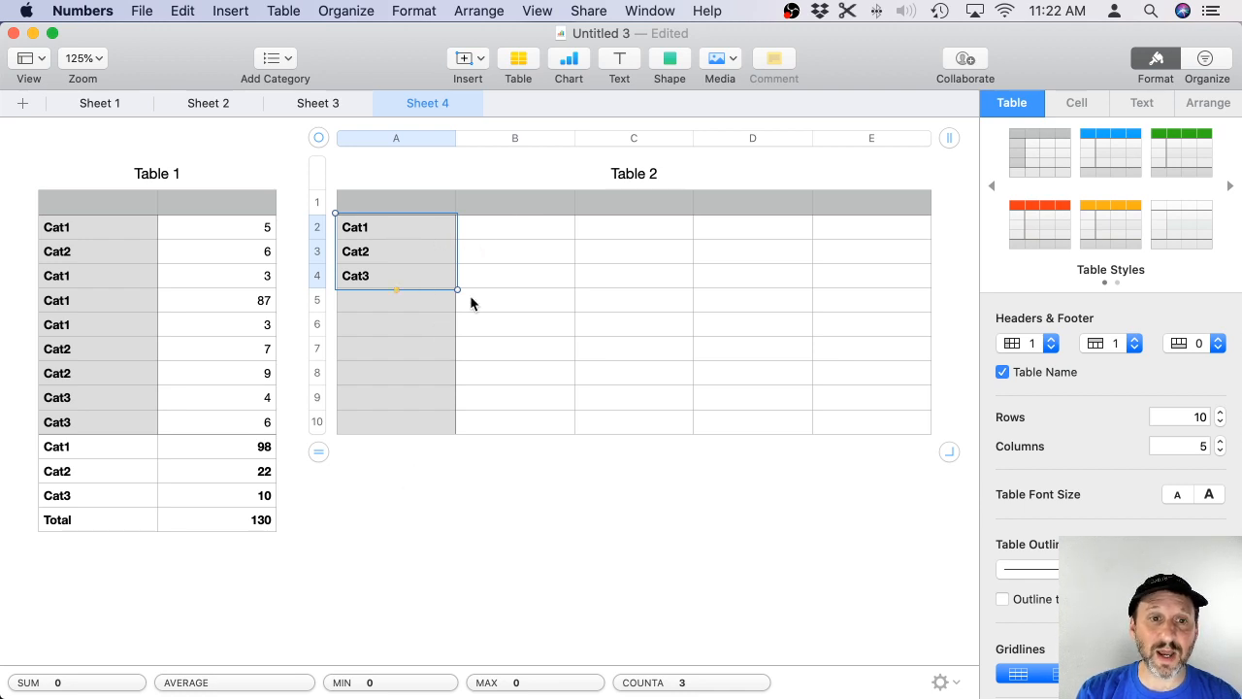
In Table 2 cell B2, enter a SUMIF formula with Table 1 column A, cell A2 and Table 1 column B as arguments.
{"action": "left_click", "coordinate": [514, 230]}
{"action": "type", "text": "=SUMIF("}
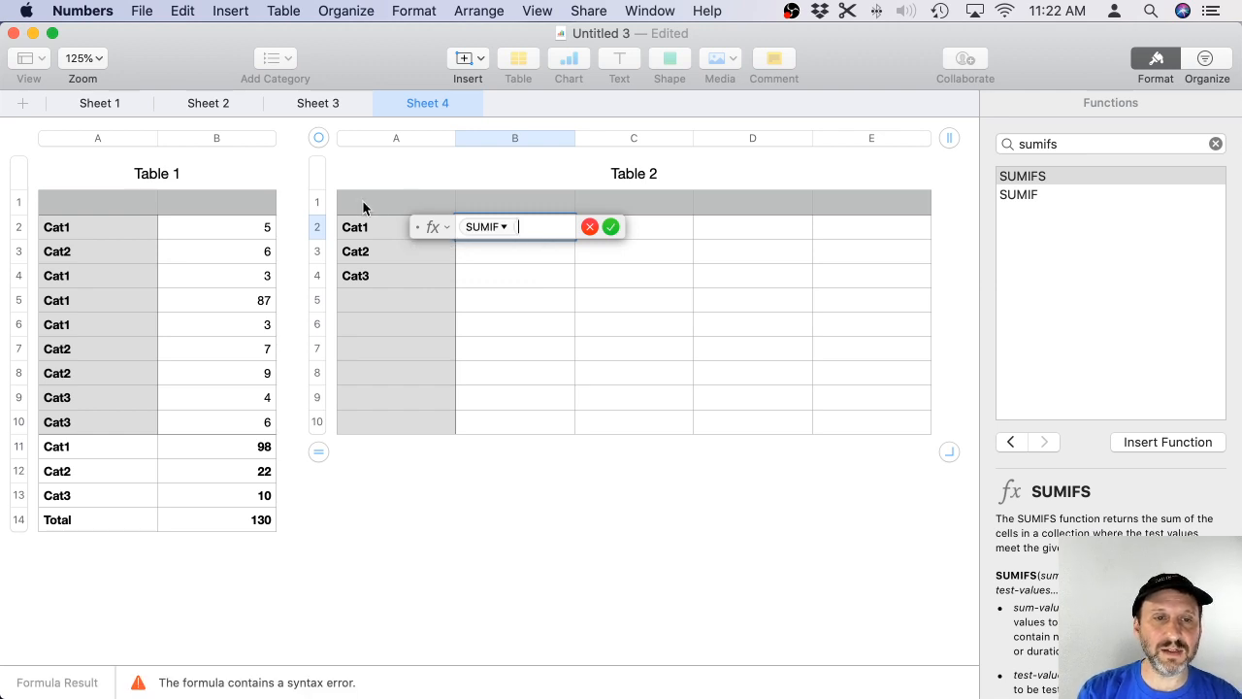
{"action": "left_click", "coordinate": [107, 143]}
{"action": "type", "text": ","}
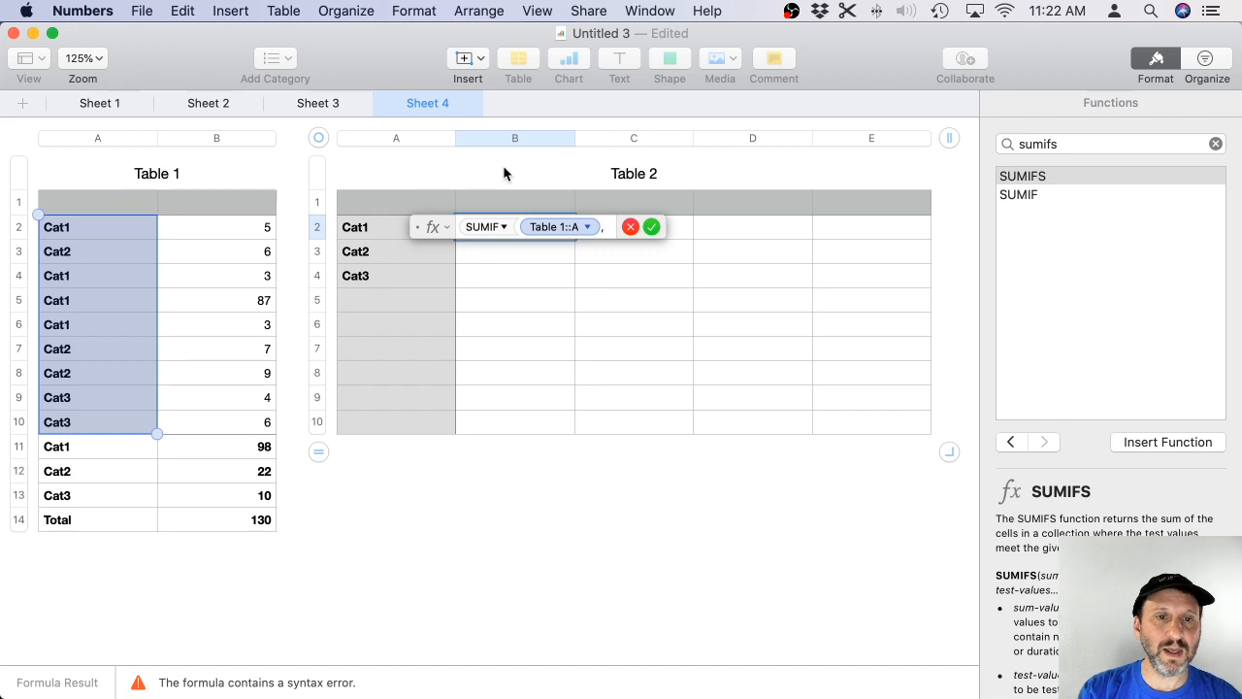
{"action": "left_click", "coordinate": [376, 226]}
{"action": "type", "text": ","}
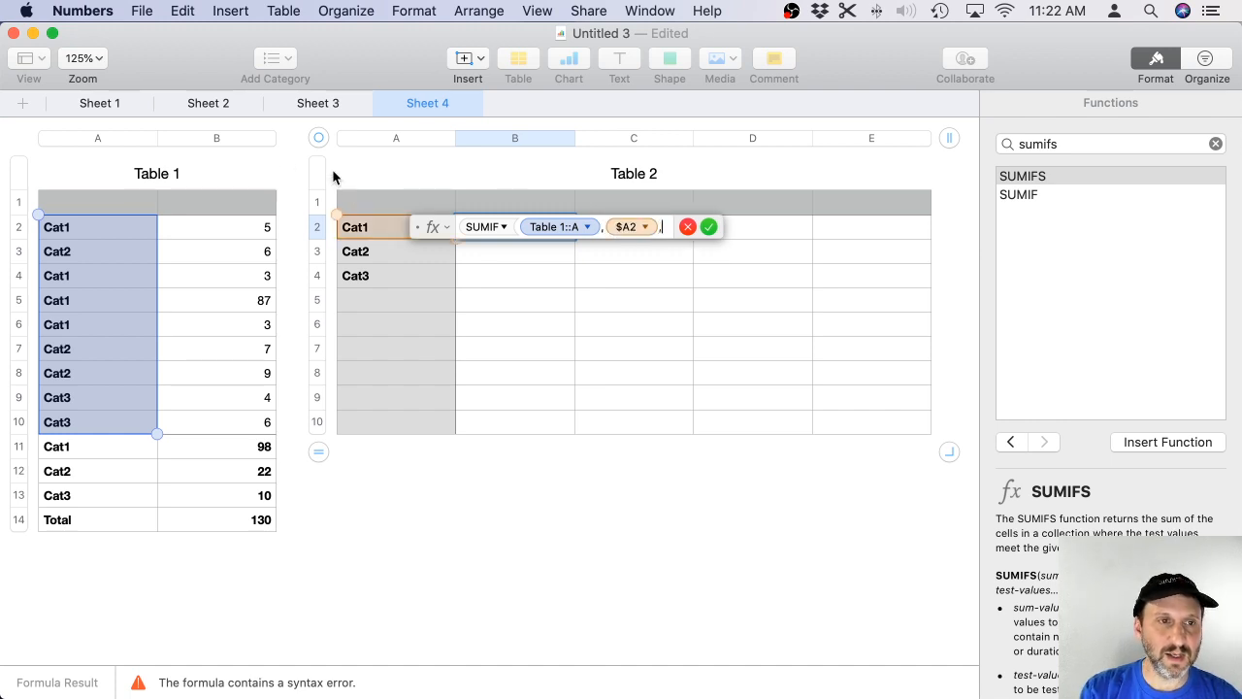
{"action": "left_click", "coordinate": [220, 140]}
{"action": "key", "text": "Return"}
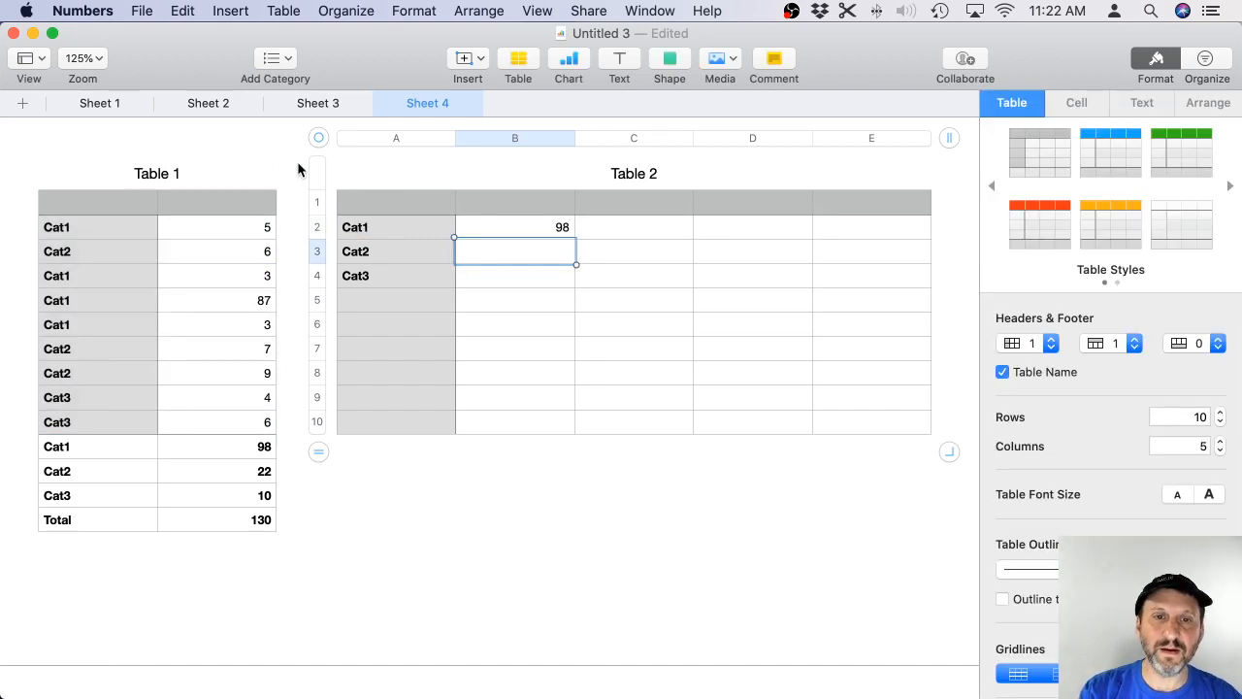
Copy the SUMIF formula from Table 2 cell B2 into B3 and B4.
{"action": "left_click", "coordinate": [482, 229]}
{"action": "key", "text": "super+c"}
{"action": "left_click", "coordinate": [511, 253]}
{"action": "key", "text": "super+v"}
{"action": "left_click", "coordinate": [508, 272]}
{"action": "key", "text": "super+v"}
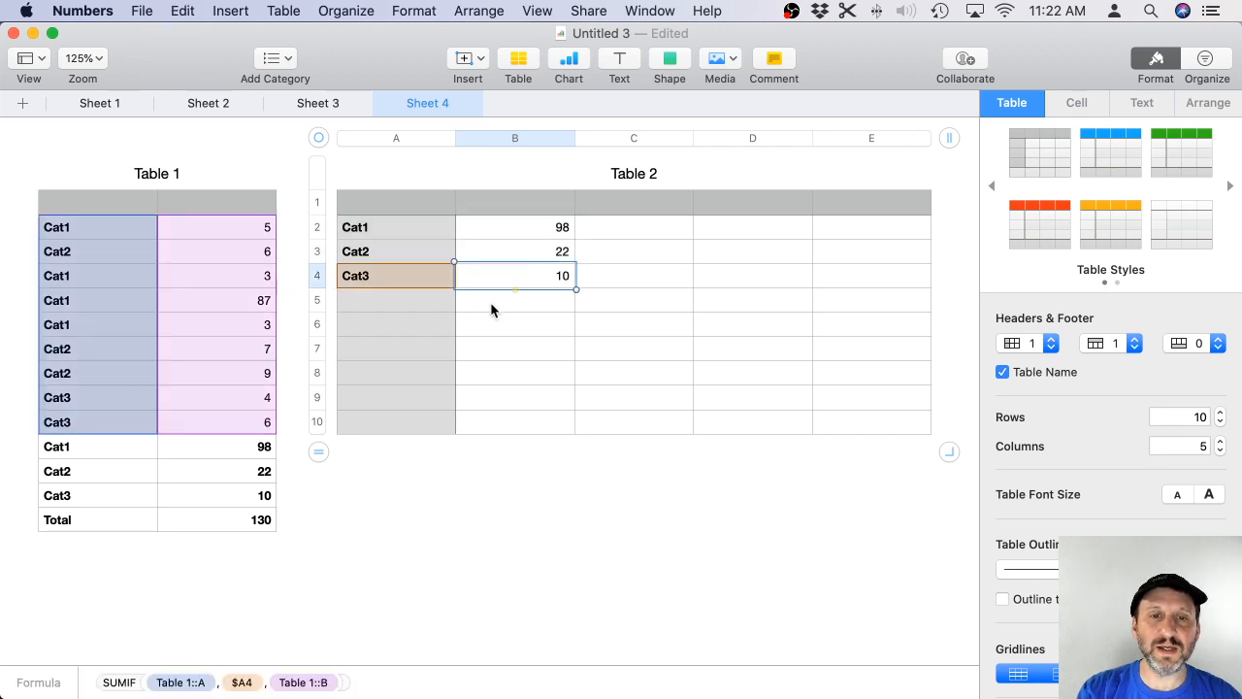
Add a body row below row 10 of Table 1 with category Cat4 and value 88.
{"action": "left_click", "coordinate": [83, 429]}
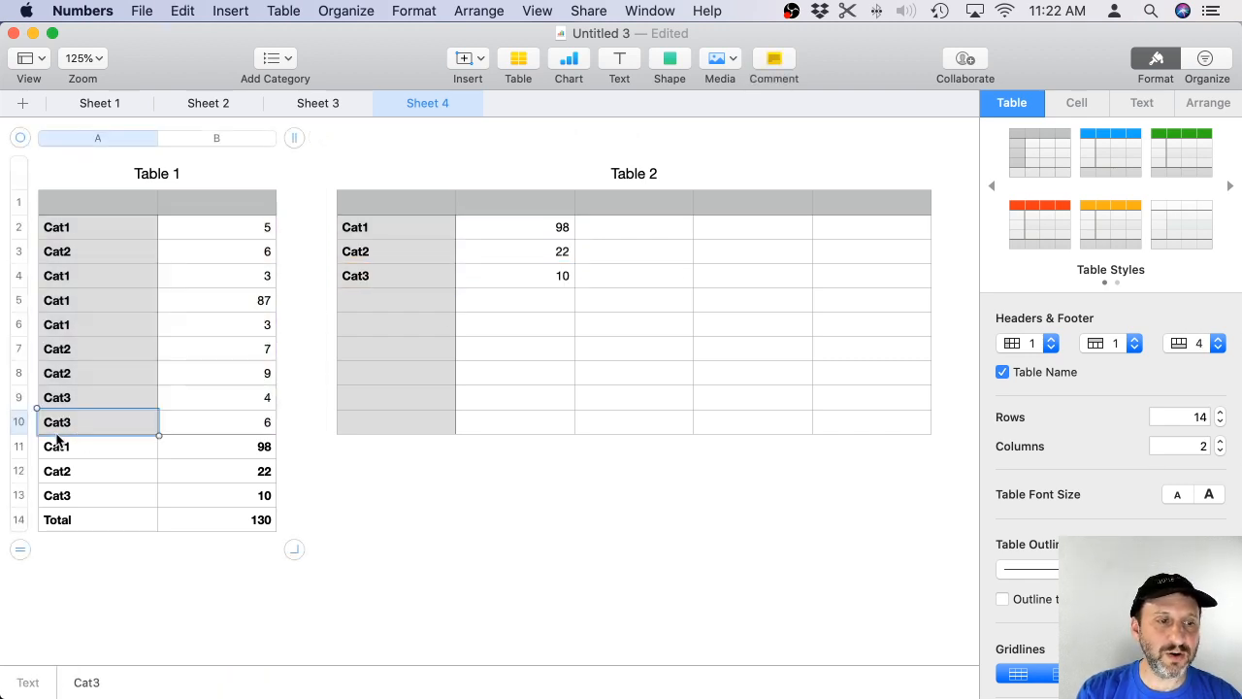
{"action": "key", "text": "Return"}
{"action": "type", "text": "at4"}
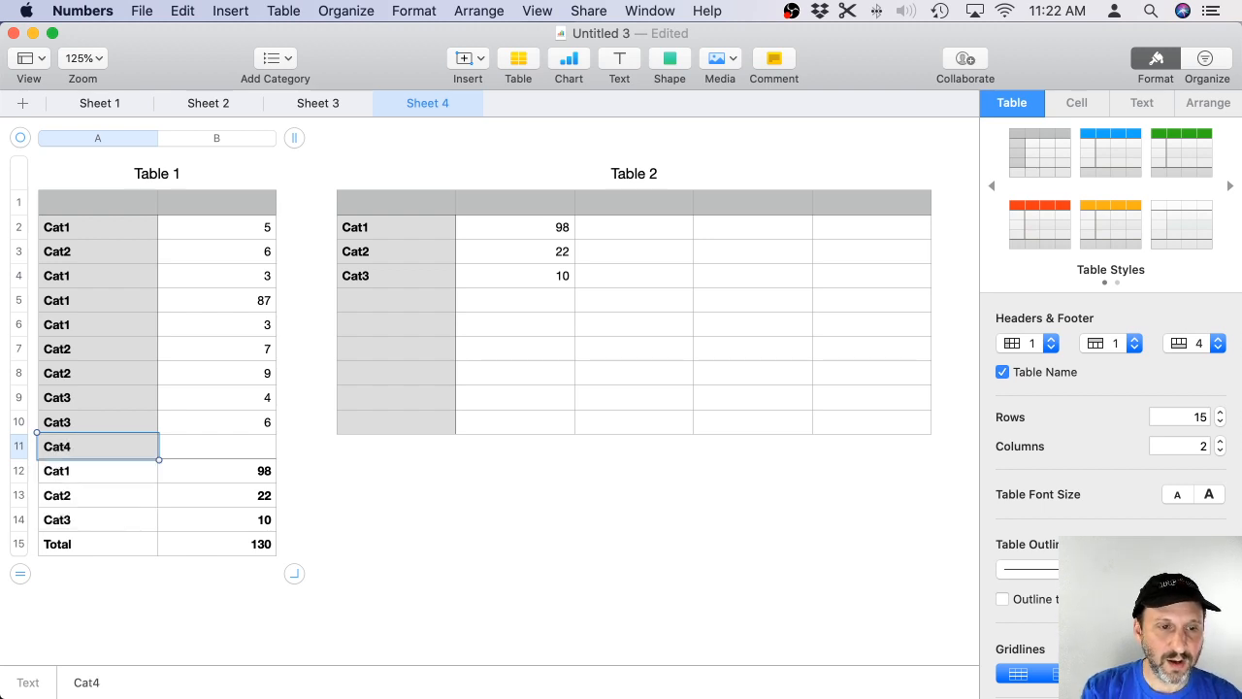
{"action": "key", "text": "Tab"}
{"action": "type", "text": "88"}
Label Table 2 cell A5 as Cat4 and copy the SUMIF formula from B4 into B5.
{"action": "left_click", "coordinate": [393, 298]}
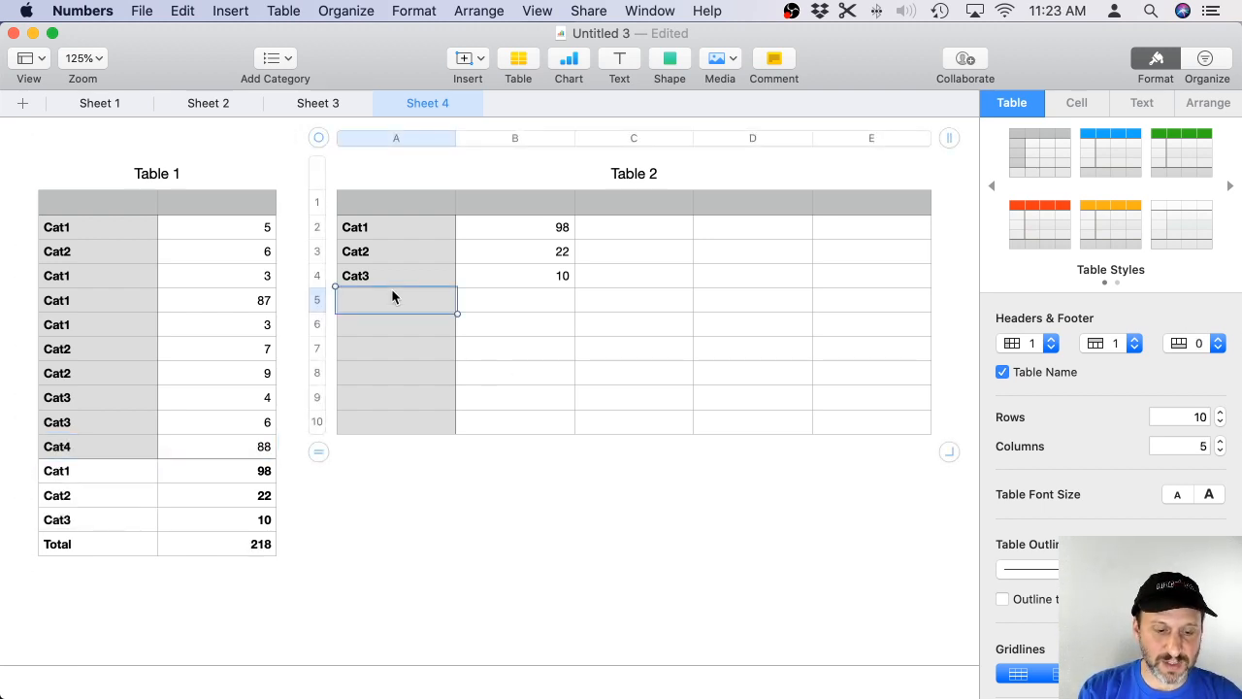
{"action": "type", "text": "Cat4"}
{"action": "key", "text": "Return"}
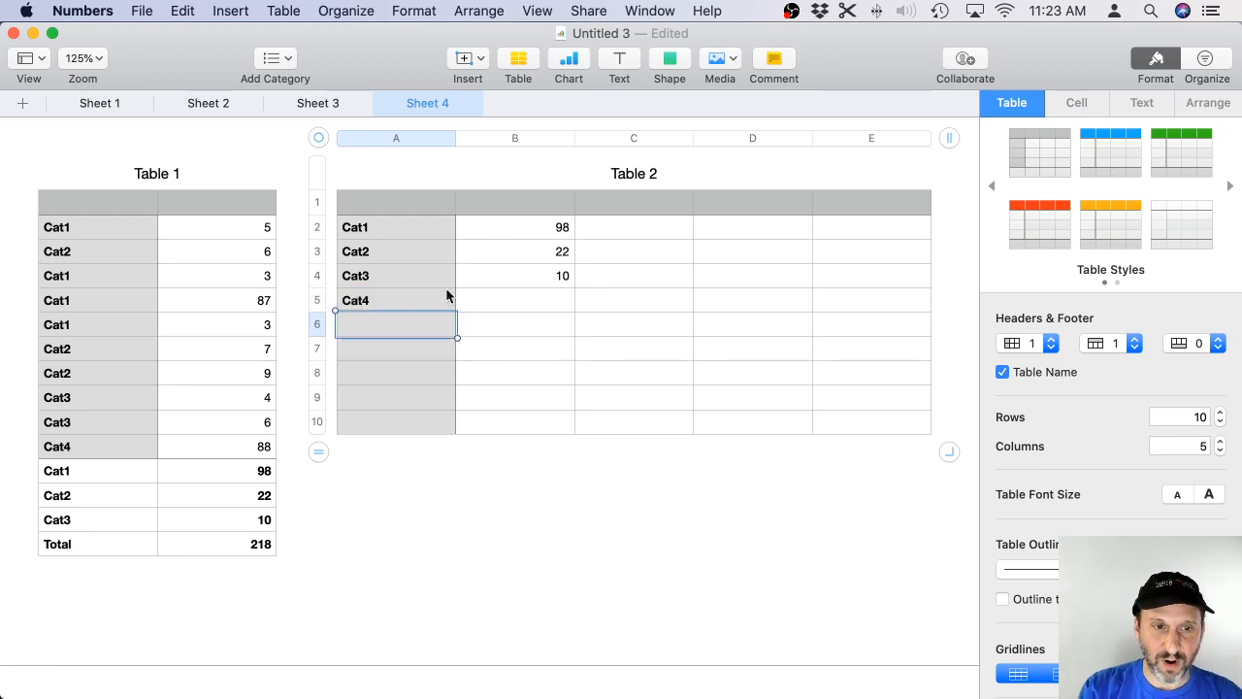
{"action": "left_click", "coordinate": [557, 272]}
{"action": "key", "text": "super+c"}
{"action": "left_click", "coordinate": [554, 302]}
{"action": "key", "text": "super+v"}
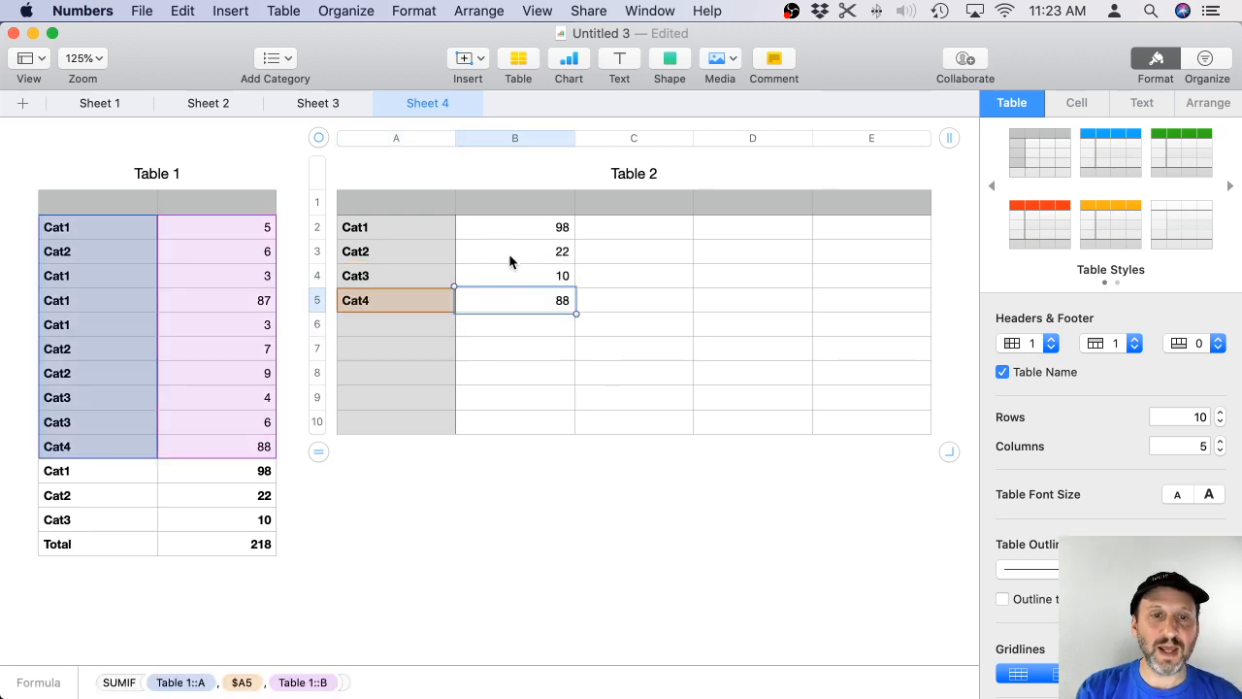
Reduce Table 2 to columns A and B and rename the table as Sum.
{"action": "left_click_drag", "start_coordinate": [949, 138], "coordinate": [649, 160]}
{"action": "left_click", "coordinate": [424, 175]}
{"action": "left_click", "coordinate": [425, 173]}
{"action": "key", "text": "super+a"}
{"action": "type", "text": "Sum"}
{"action": "key", "text": "Return"}
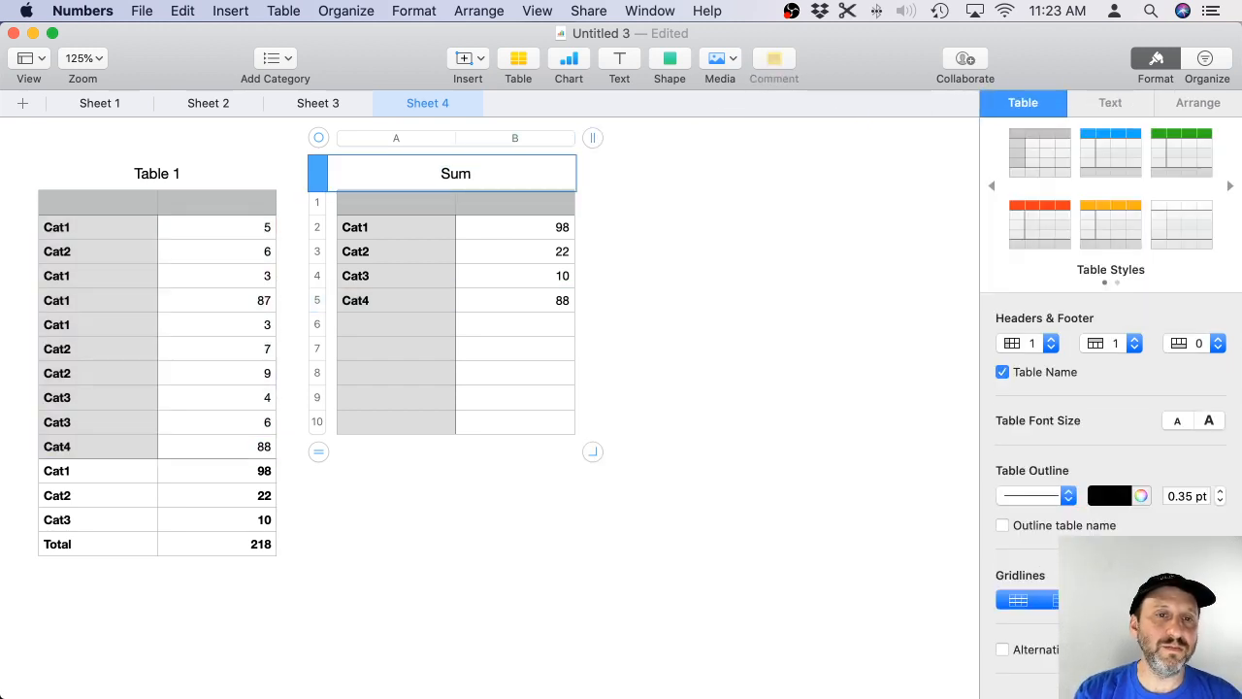
{"action": "left_click", "coordinate": [449, 182]}
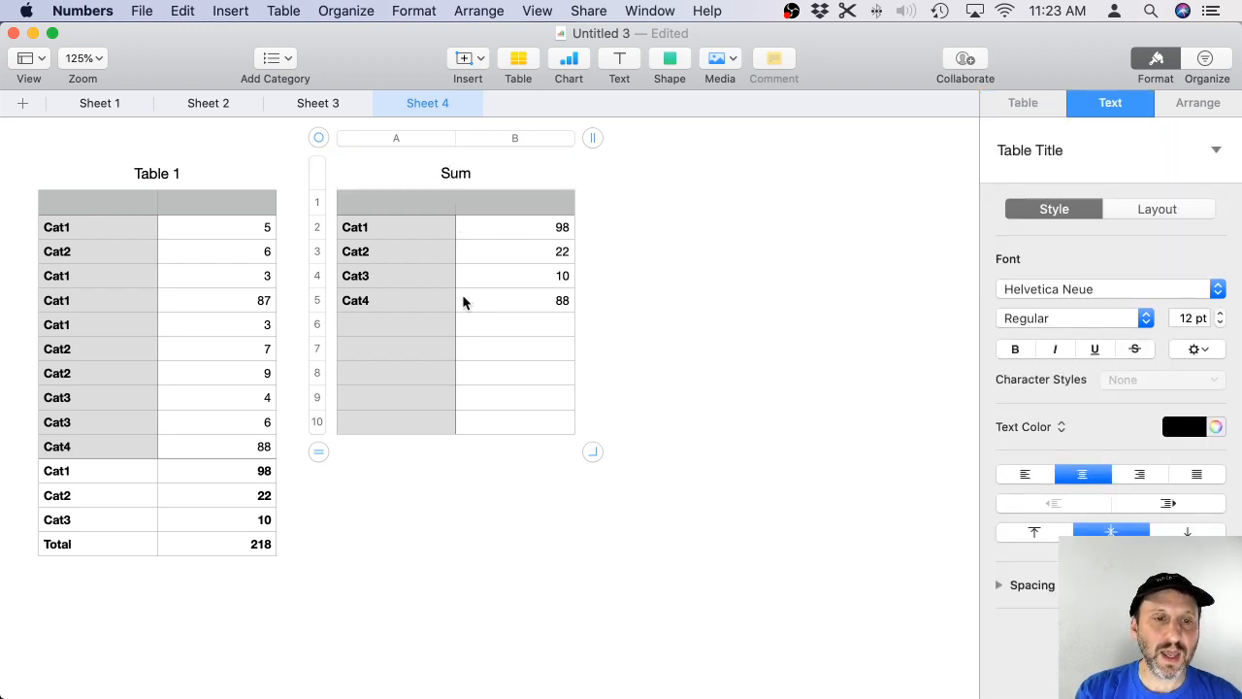
{"action": "left_click", "coordinate": [95, 475]}
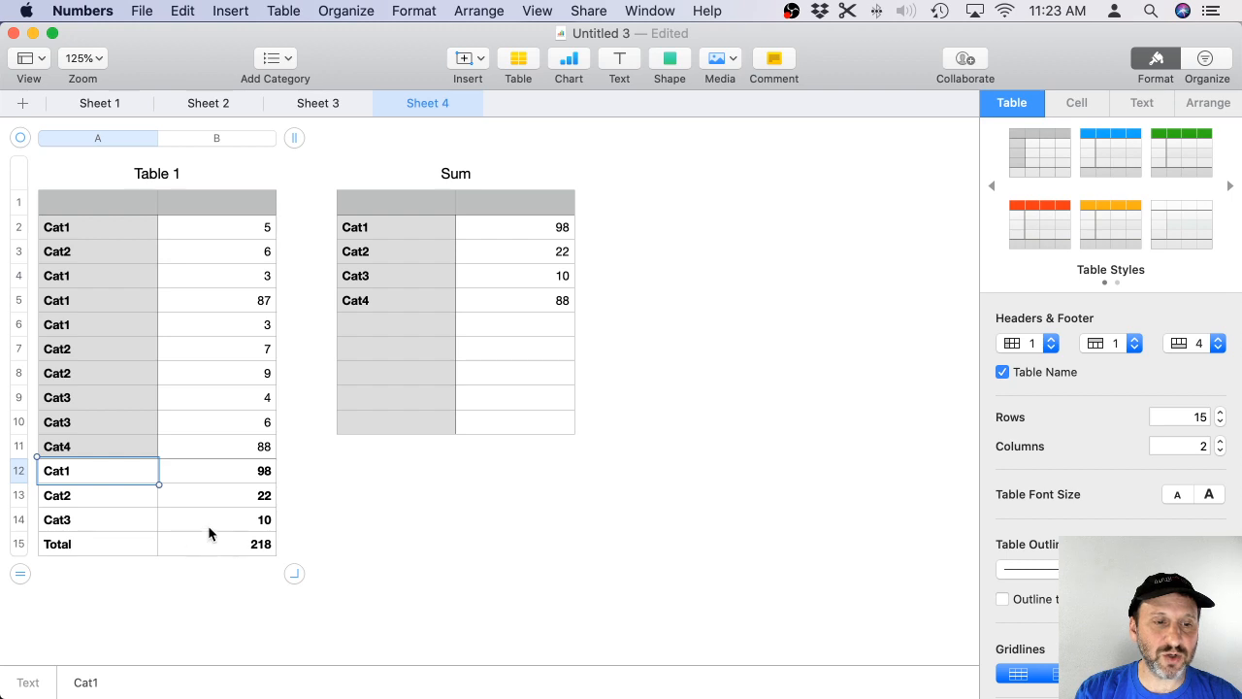
{"action": "left_click", "coordinate": [425, 424]}
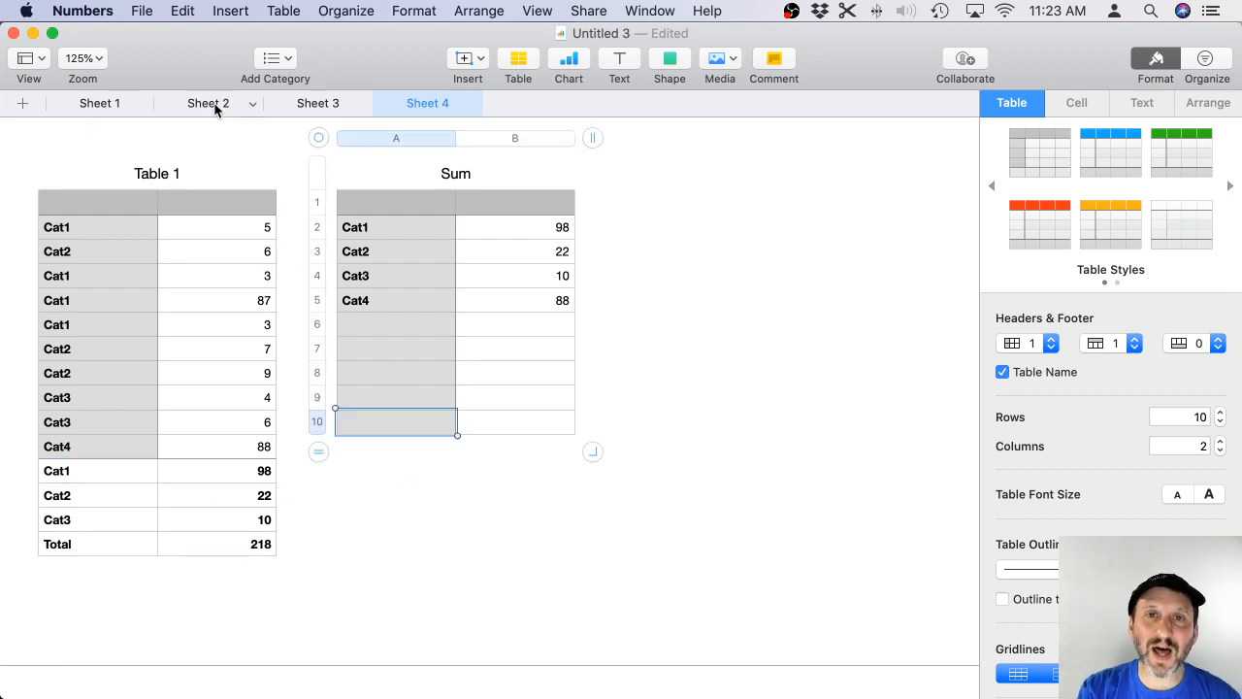
Open Sheet 1's print output as a PDF in Preview.
{"action": "left_click", "coordinate": [117, 105]}
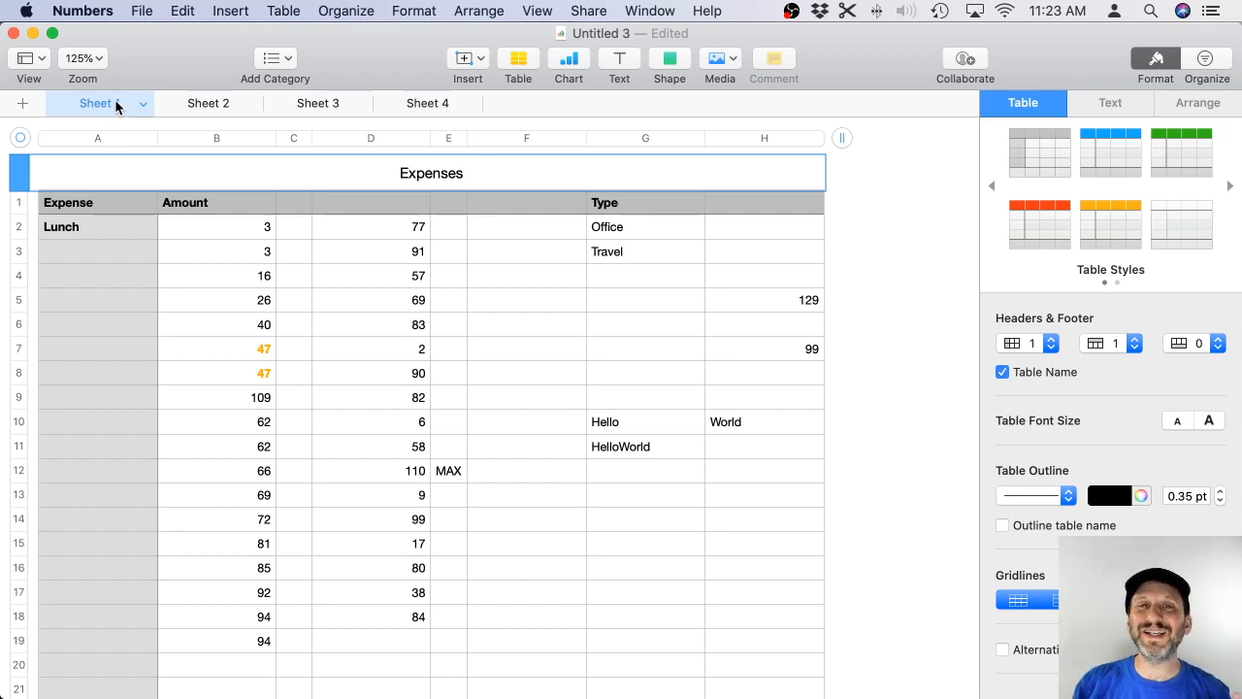
{"action": "key", "text": "super+p"}
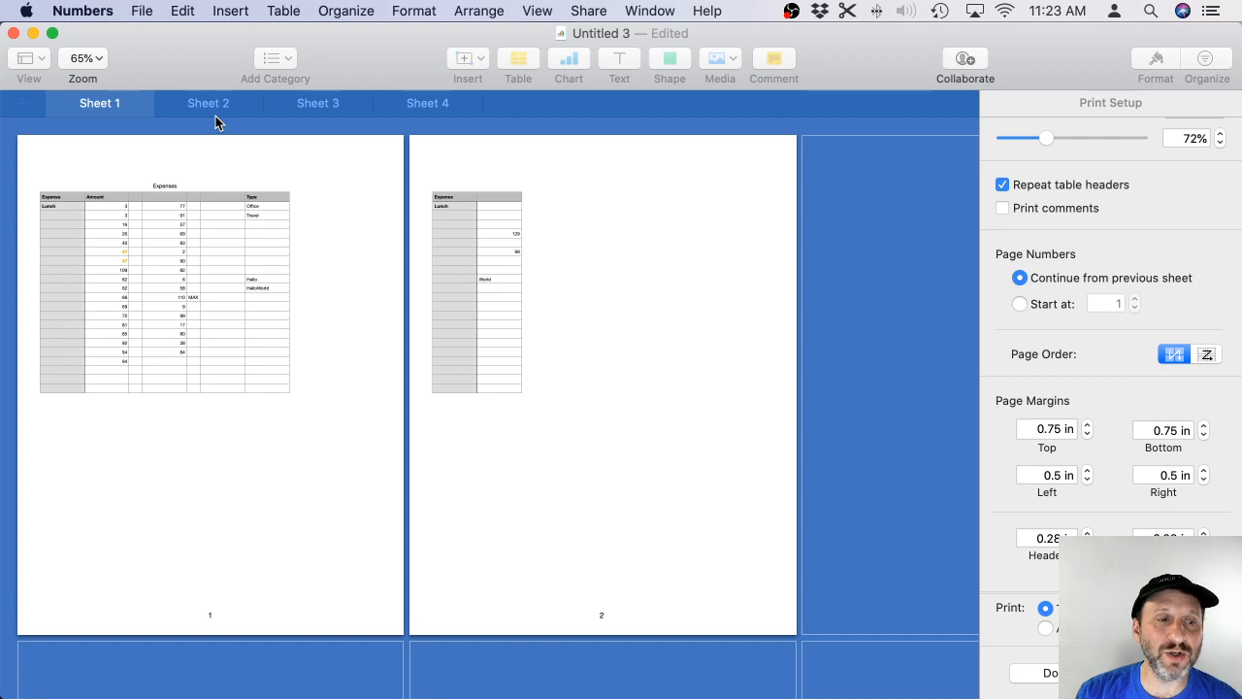
{"action": "left_click", "coordinate": [134, 9]}
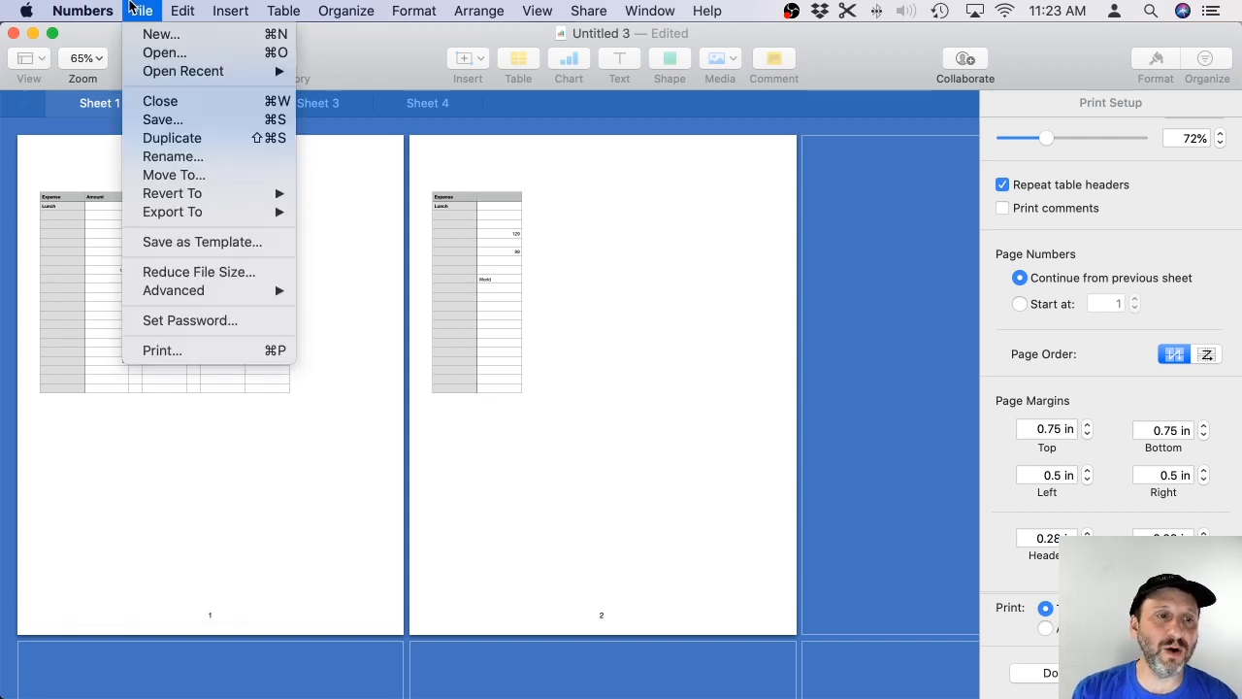
{"action": "mouse_move", "coordinate": [178, 295]}
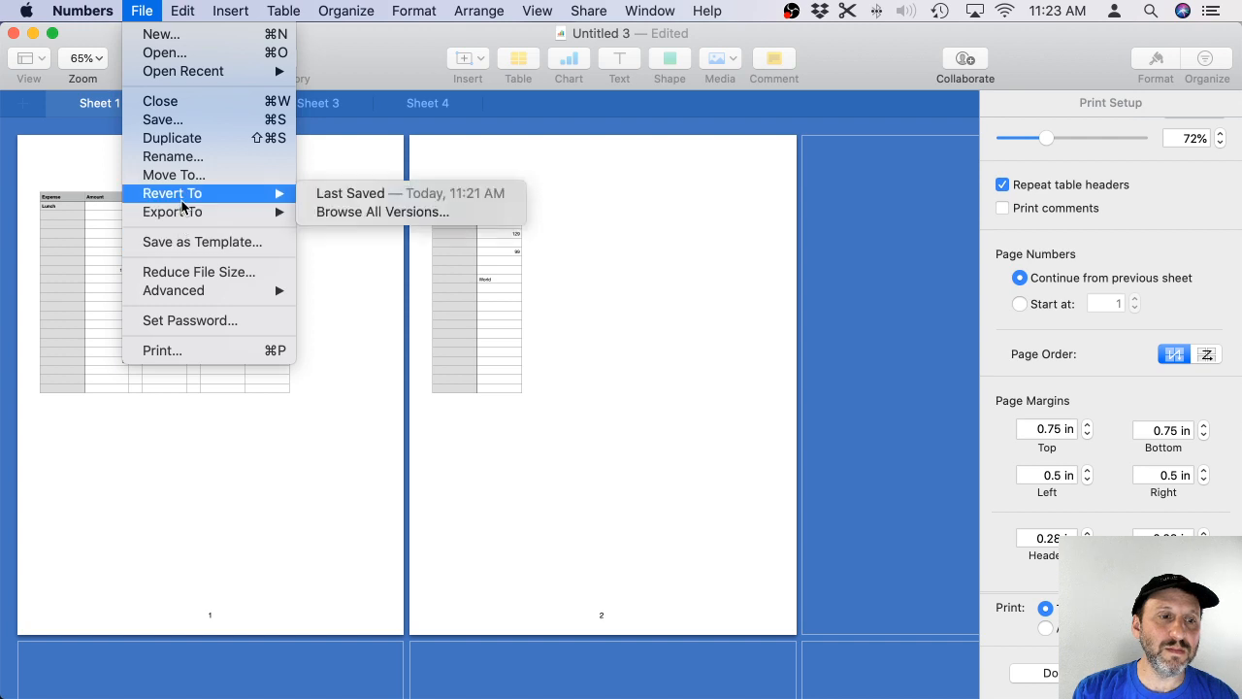
{"action": "left_click", "coordinate": [195, 360]}
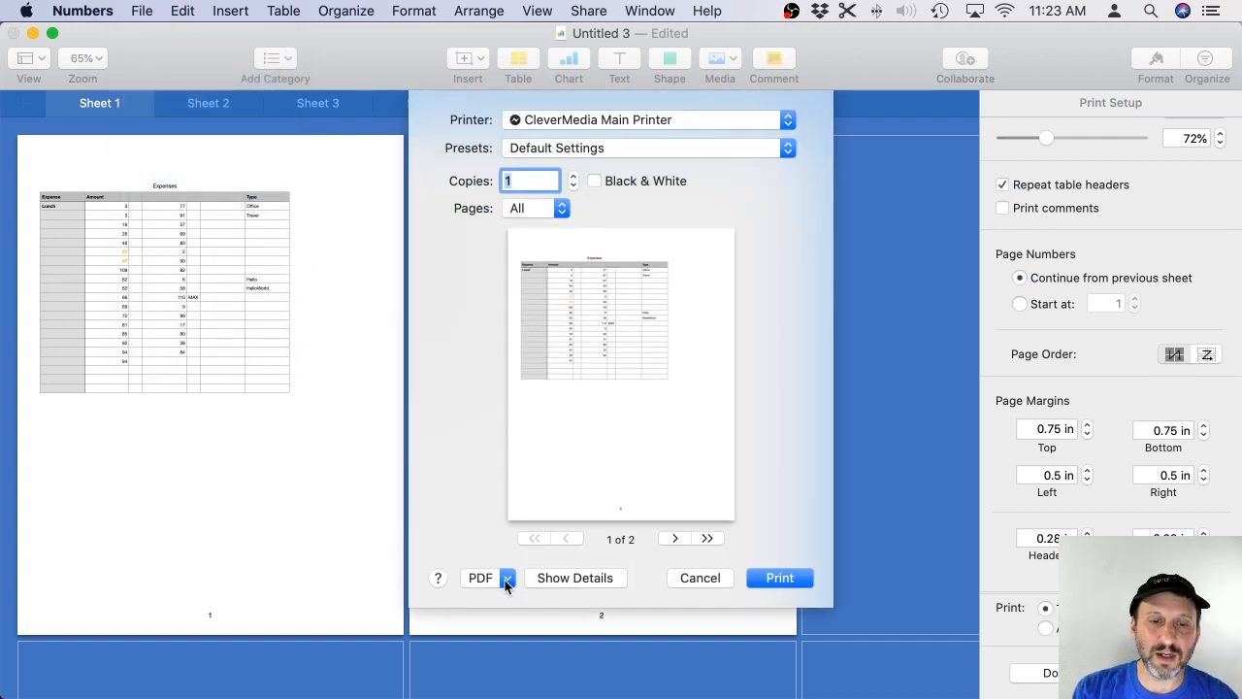
{"action": "left_click", "coordinate": [507, 578]}
{"action": "left_click", "coordinate": [511, 602]}
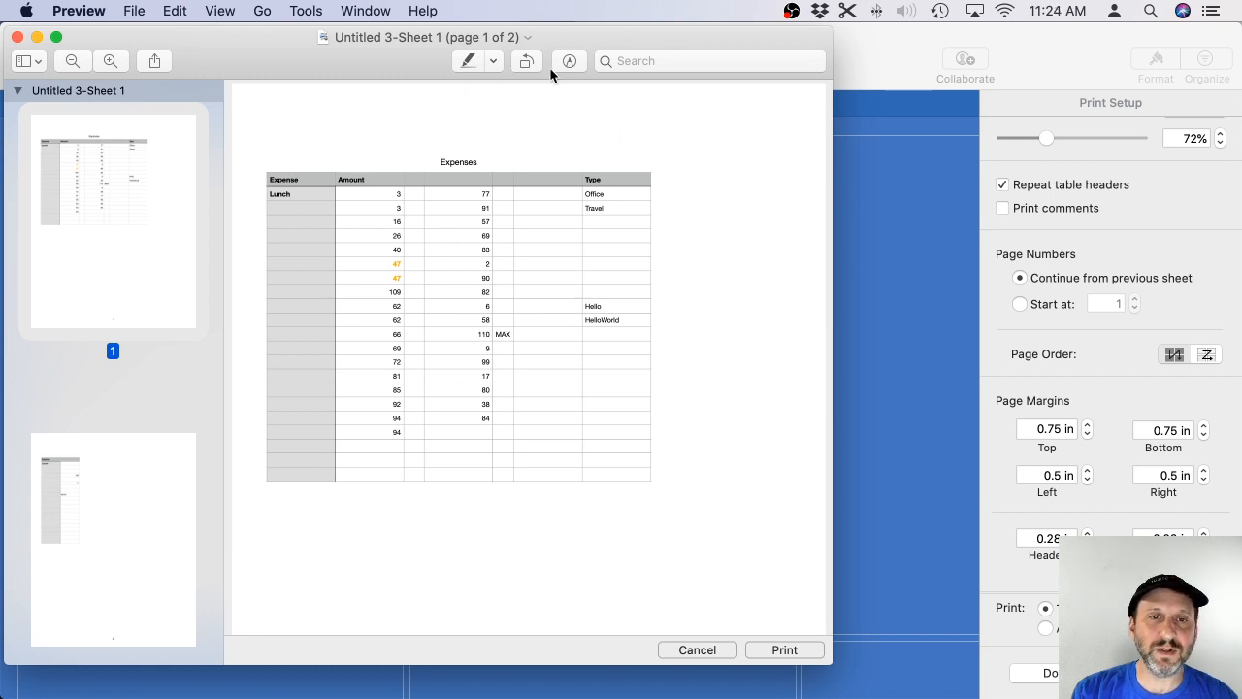
Crop the PDF's first page to a rectangular selection around the Expenses table, leaving out the Type column.
{"action": "left_click", "coordinate": [111, 527]}
{"action": "left_click", "coordinate": [112, 286]}
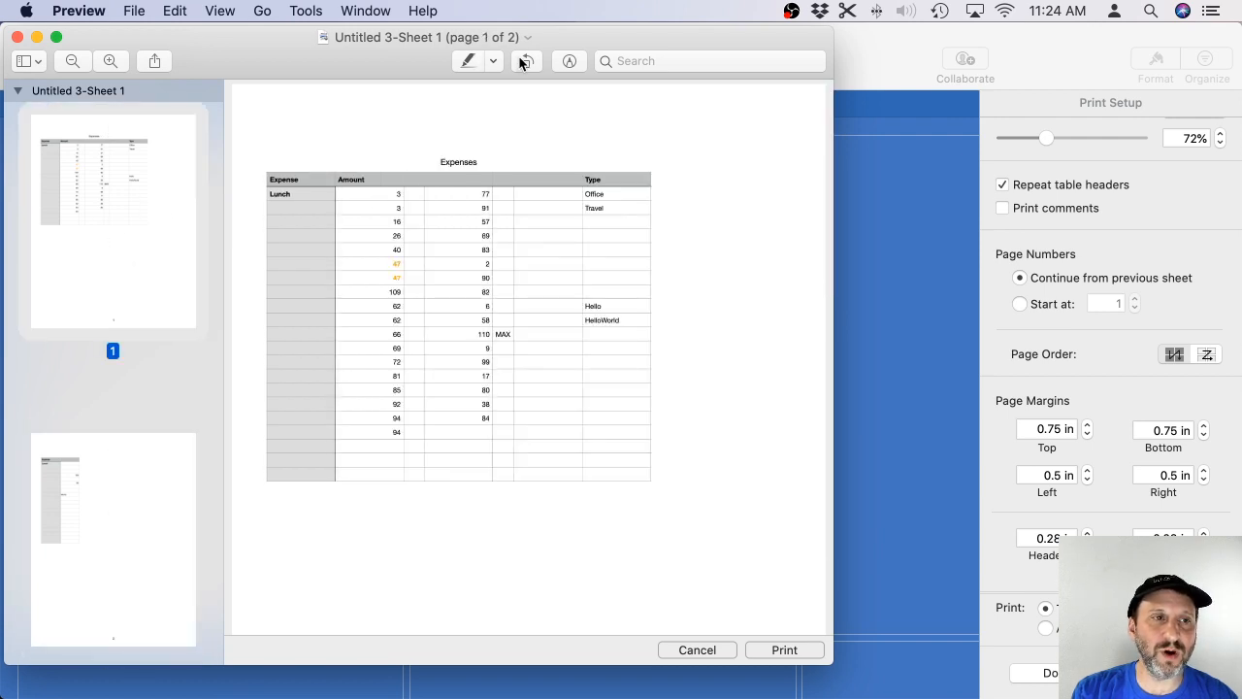
{"action": "left_click", "coordinate": [569, 62]}
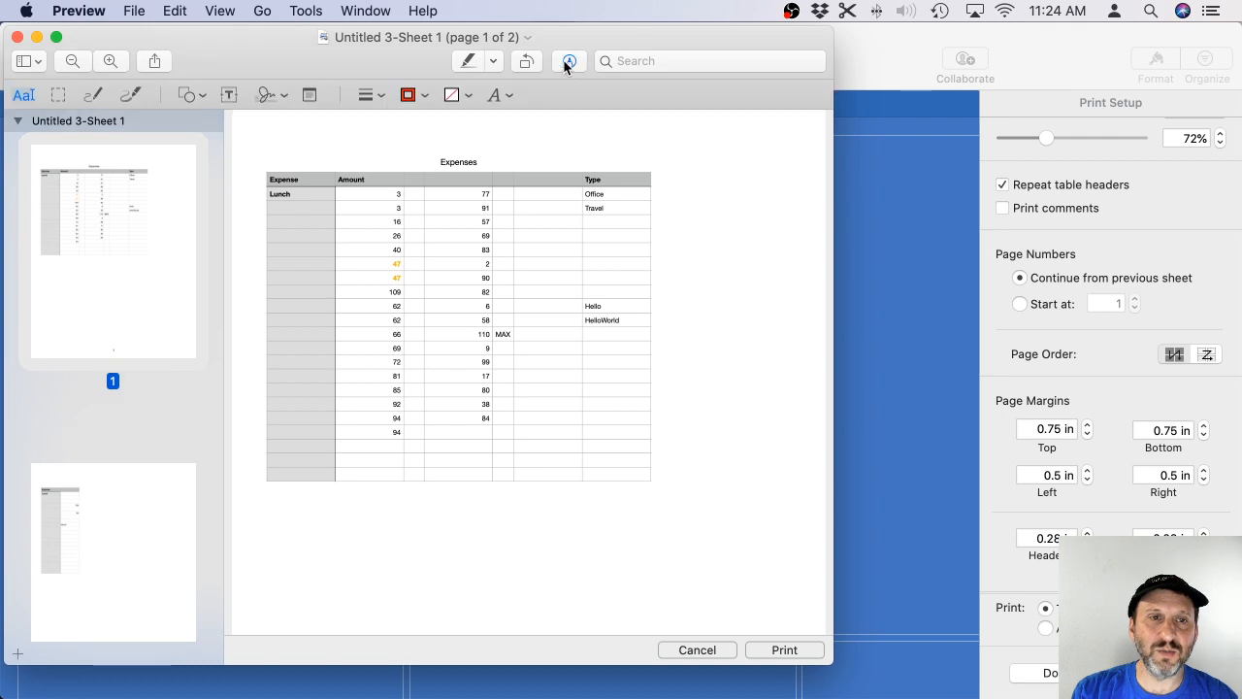
{"action": "left_click", "coordinate": [56, 101]}
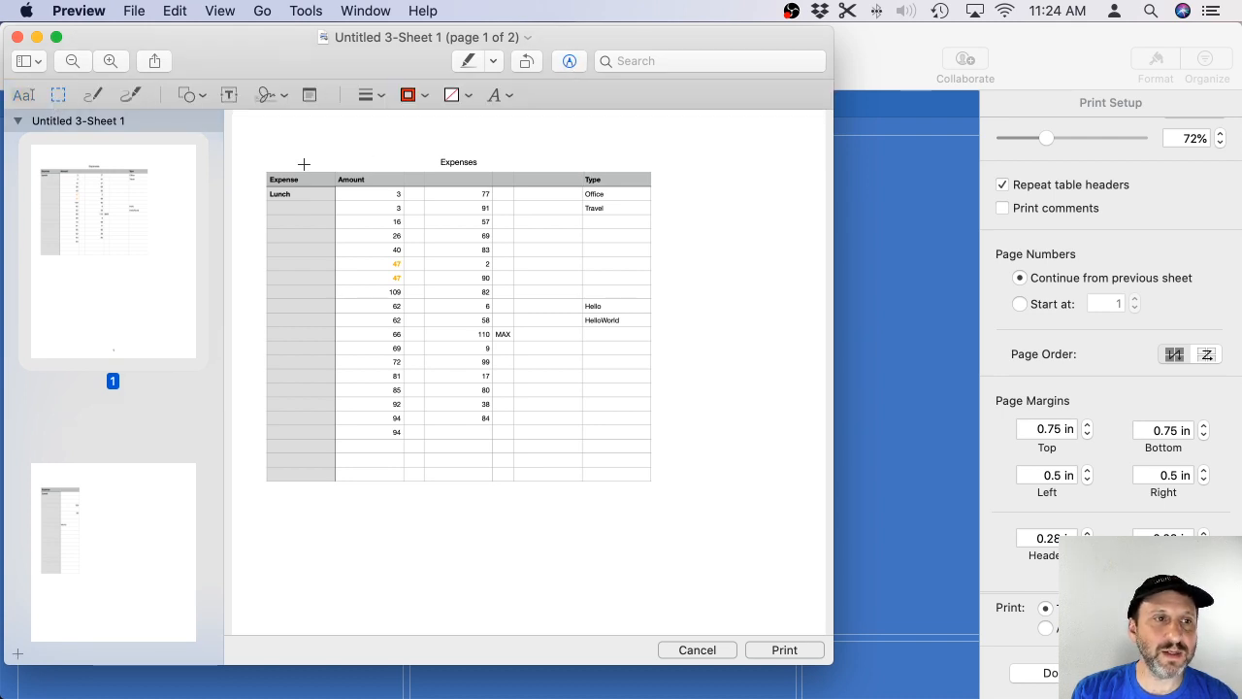
{"action": "left_click_drag", "start_coordinate": [255, 160], "coordinate": [581, 507]}
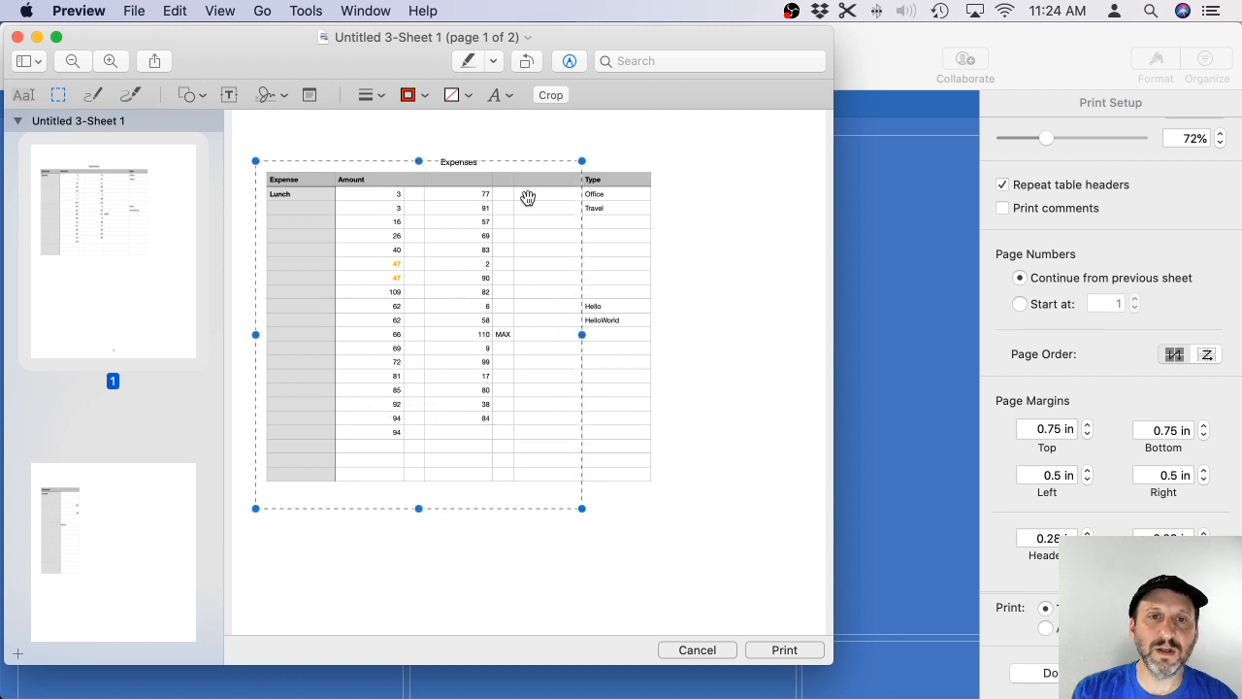
{"action": "left_click", "coordinate": [550, 97]}
Close the cropped PDF without keeping the copy, and return Sheet 1 in Numbers from print setup to editing.
{"action": "left_click", "coordinate": [766, 313]}
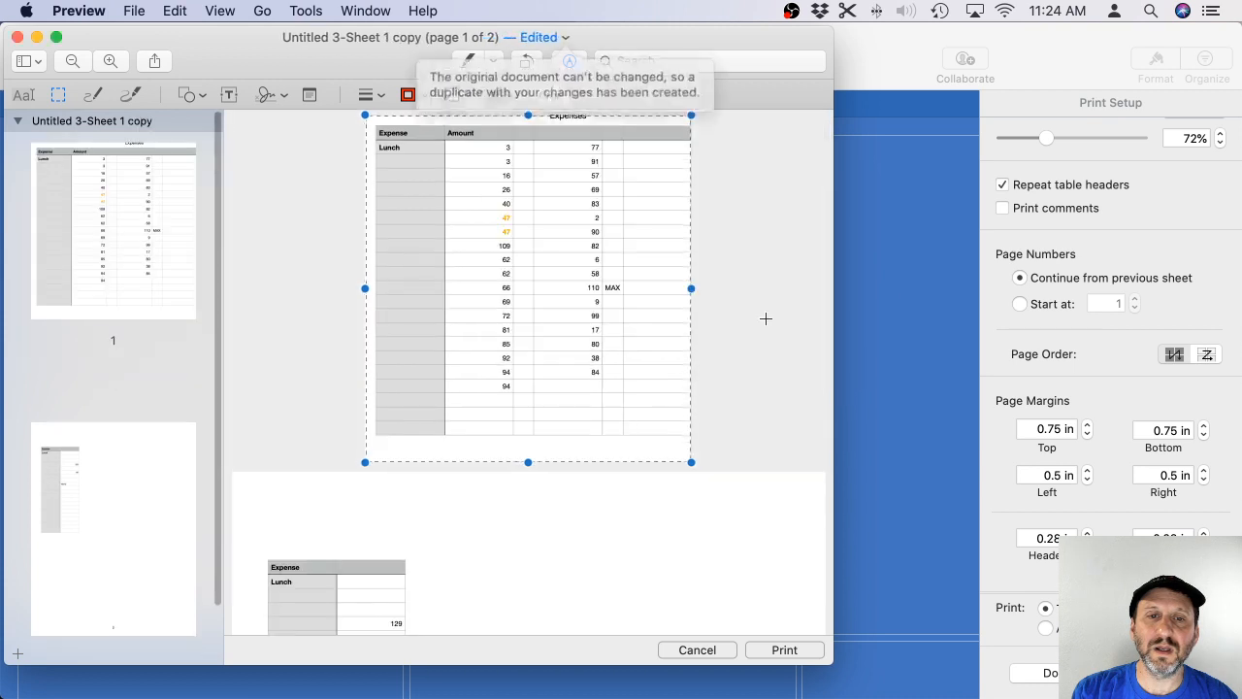
{"action": "left_click", "coordinate": [312, 194]}
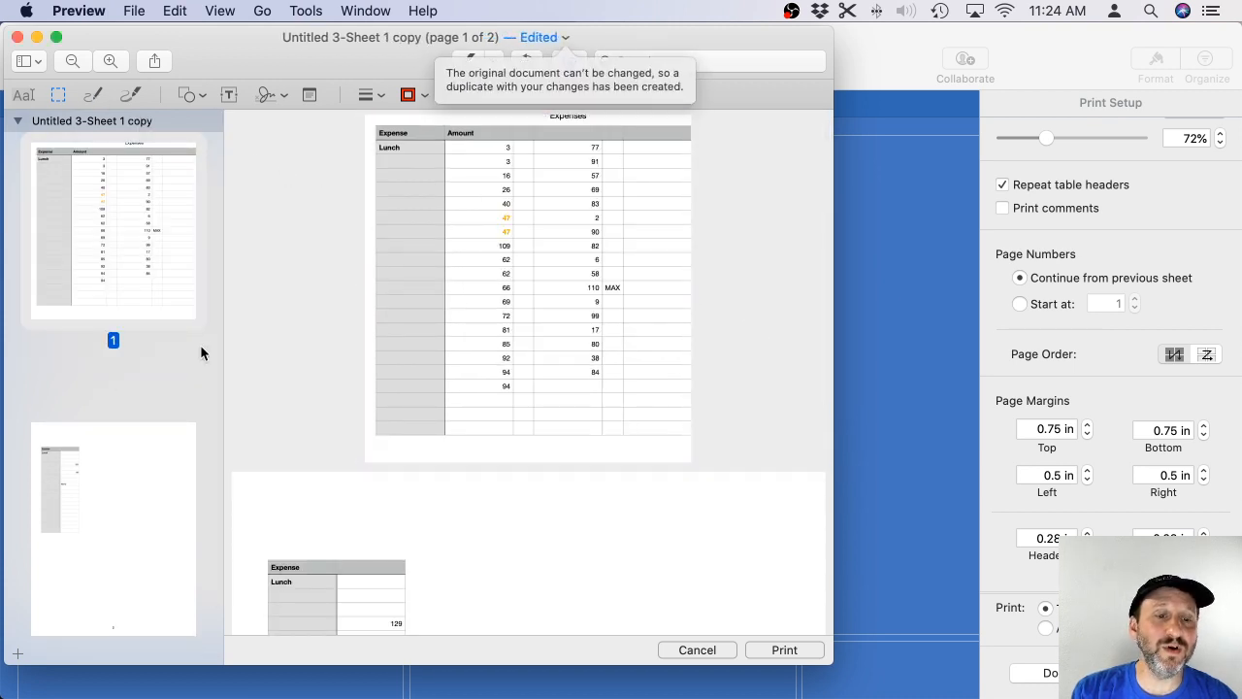
{"action": "left_click", "coordinate": [17, 36]}
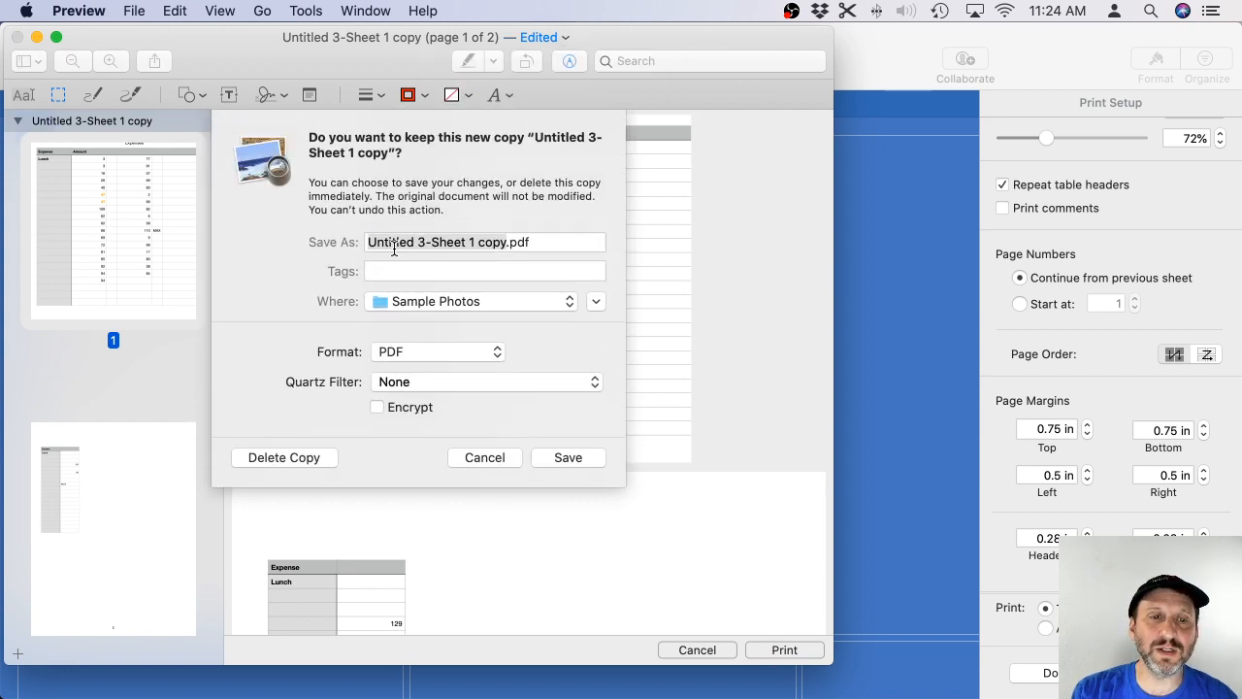
{"action": "left_click", "coordinate": [307, 460]}
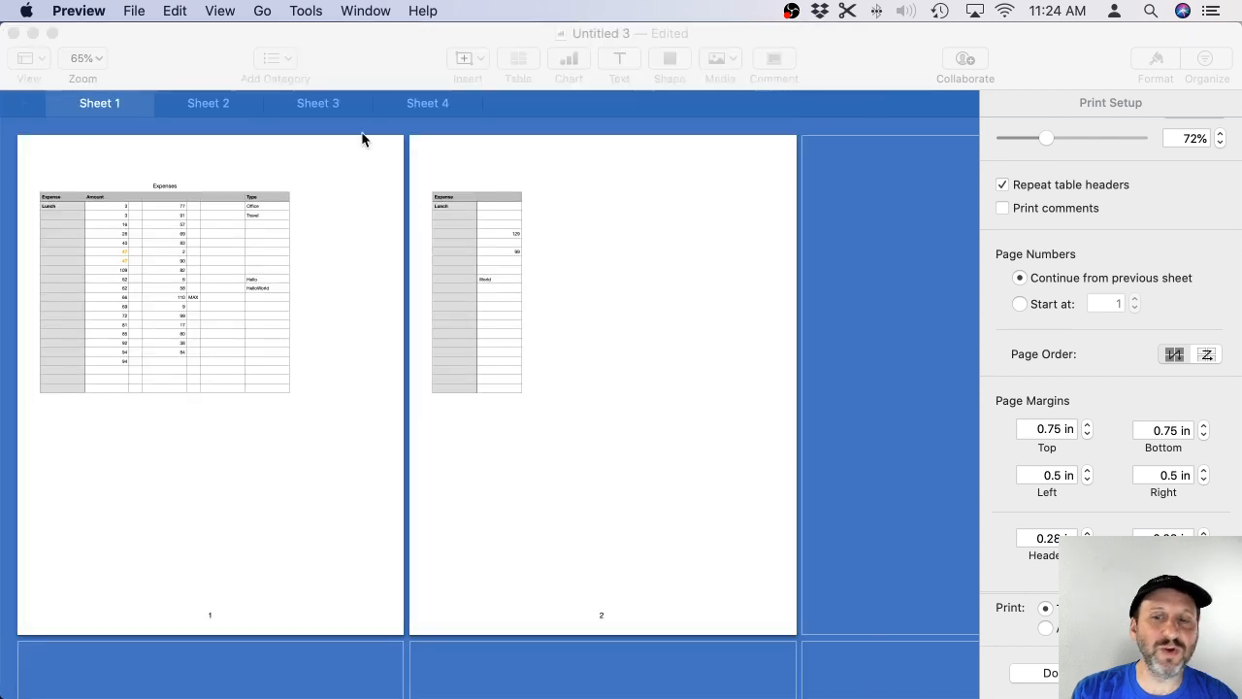
{"action": "left_click", "coordinate": [1046, 675]}
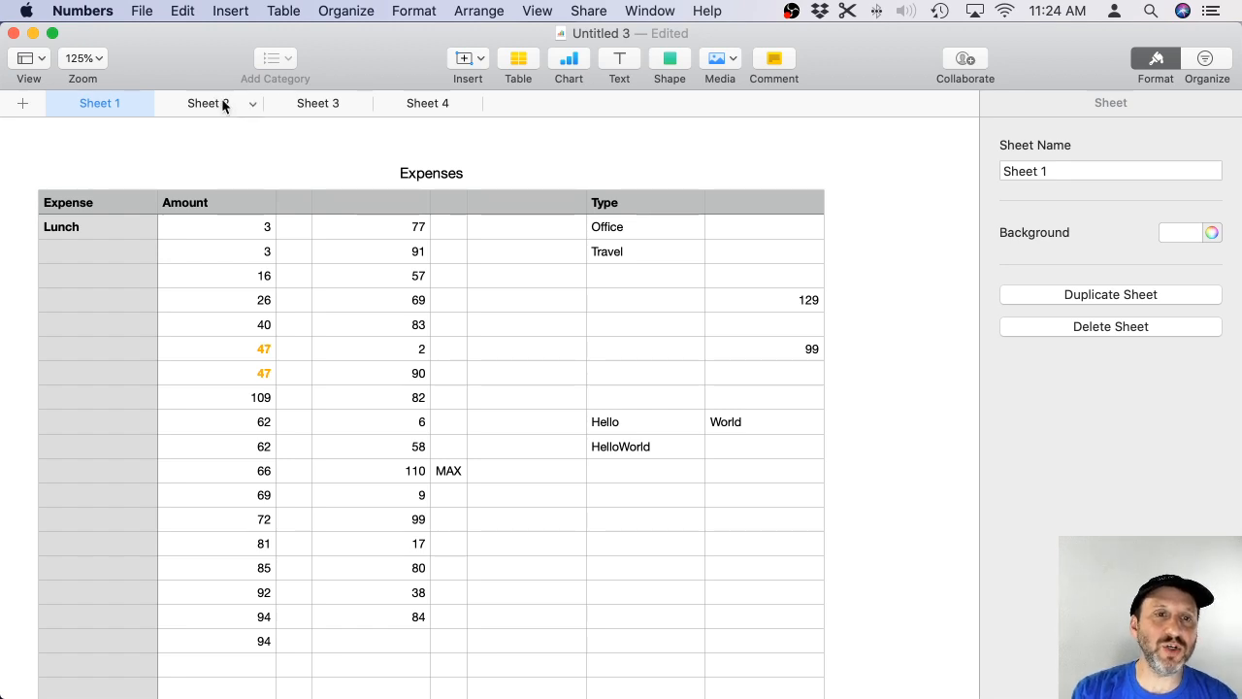
Copy the Sum table from Sheet 4 and paste it onto a new sheet in place of the default table.
{"action": "left_click", "coordinate": [424, 103]}
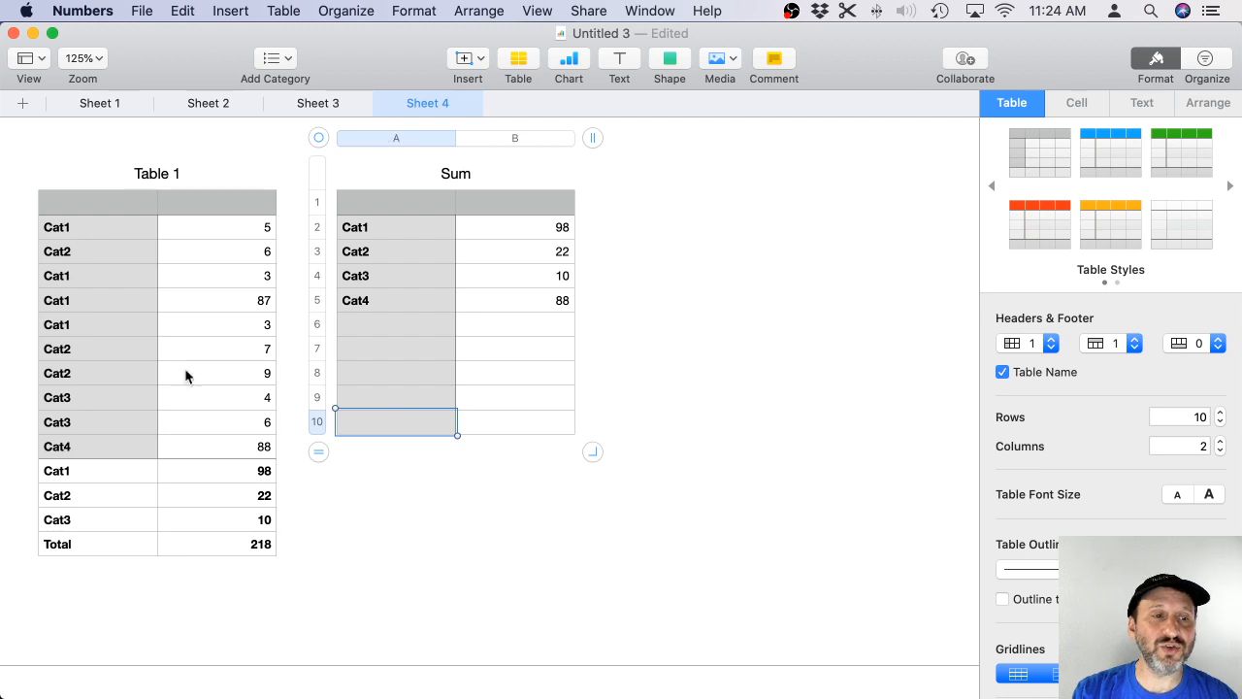
{"action": "left_click", "coordinate": [59, 199]}
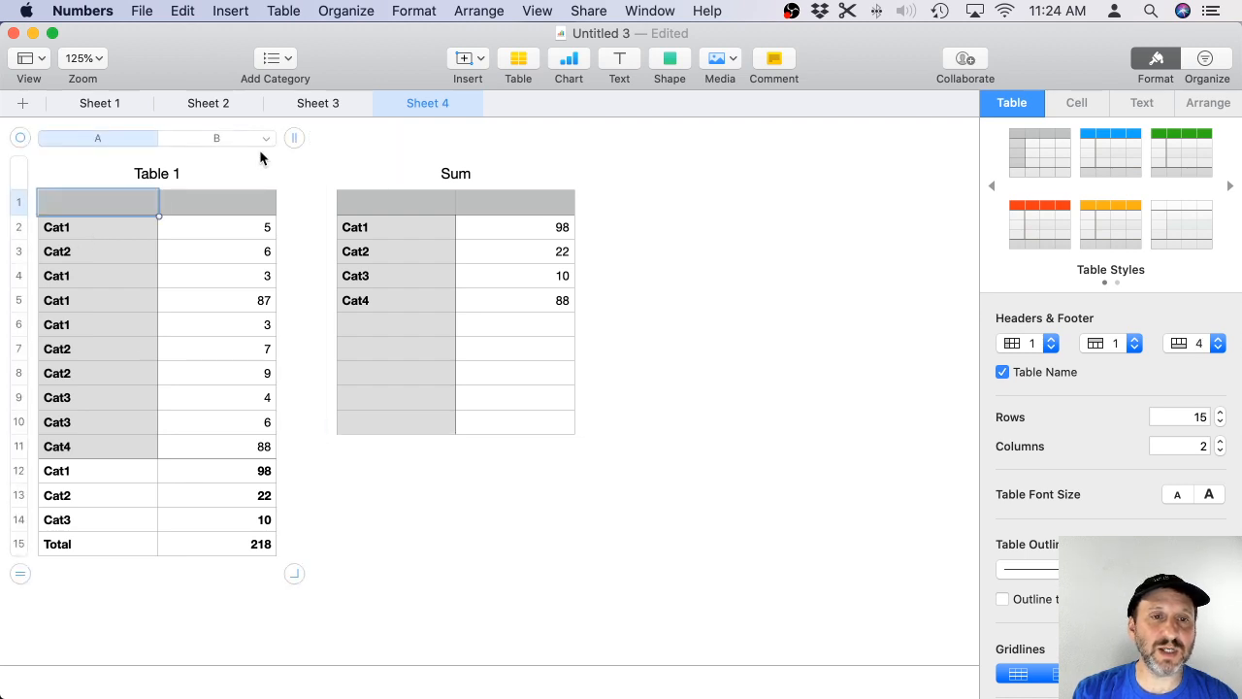
{"action": "left_click", "coordinate": [400, 185]}
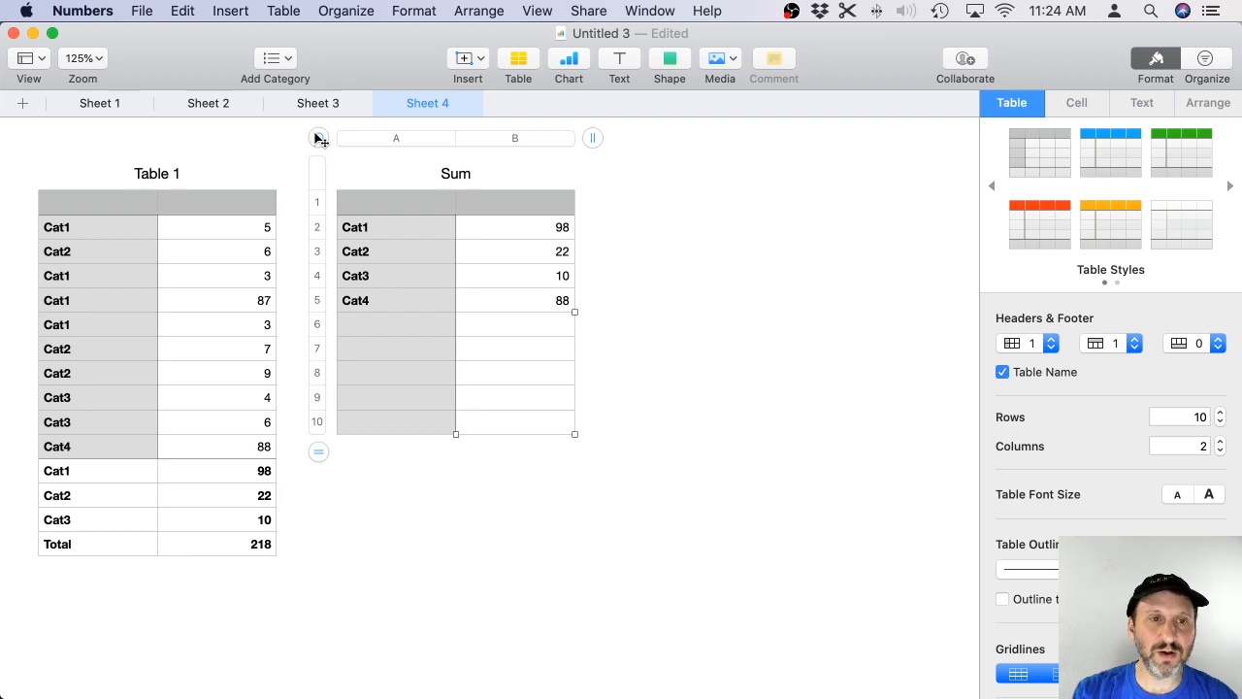
{"action": "left_click", "coordinate": [23, 104]}
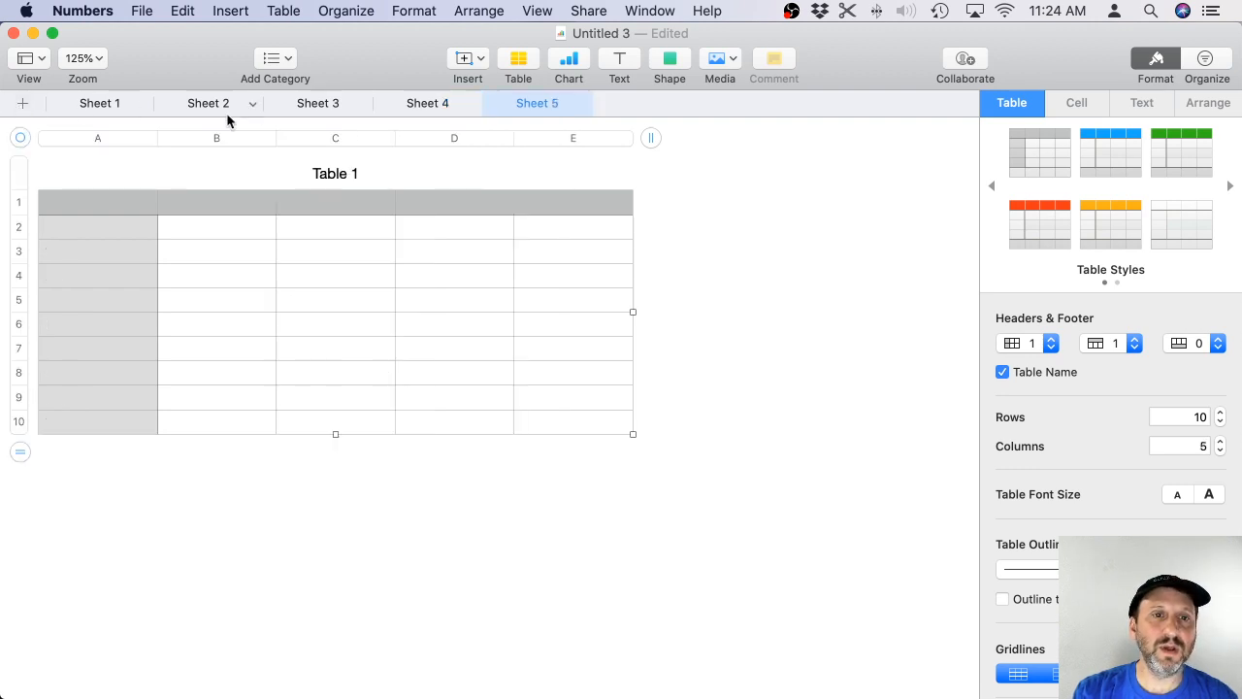
{"action": "left_click", "coordinate": [20, 141]}
{"action": "key", "text": "Delete"}
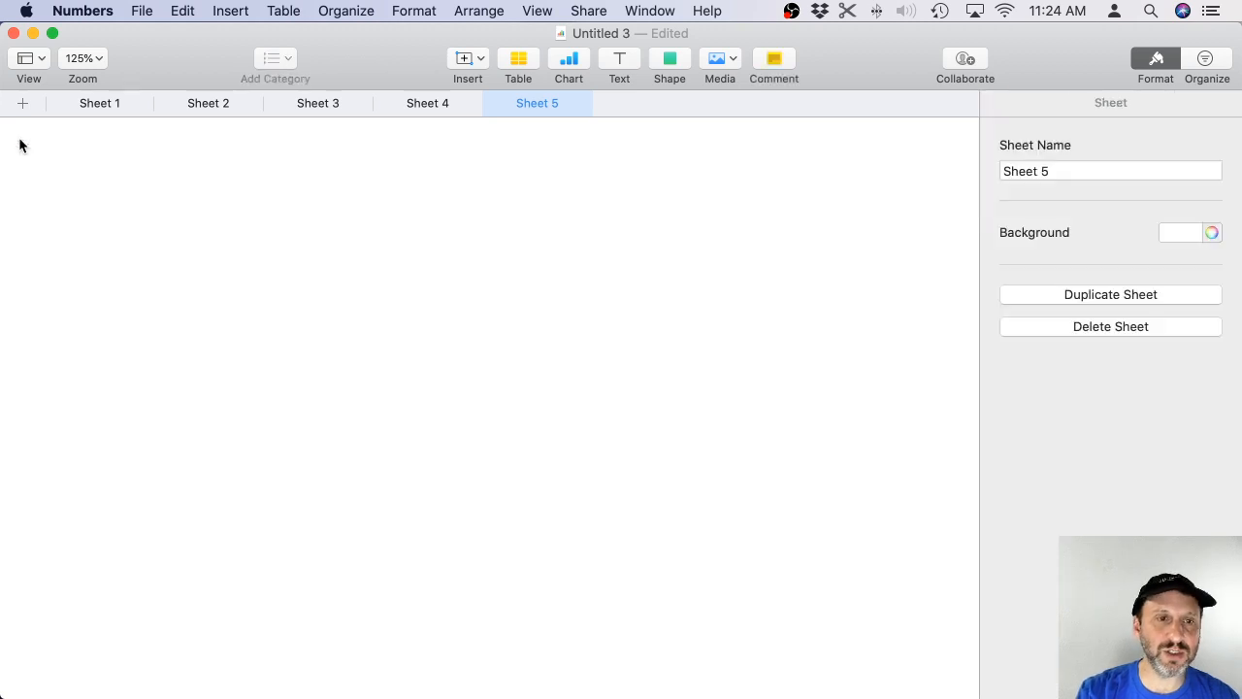
{"action": "key", "text": "cmd+v"}
{"action": "left_click", "coordinate": [332, 260]}
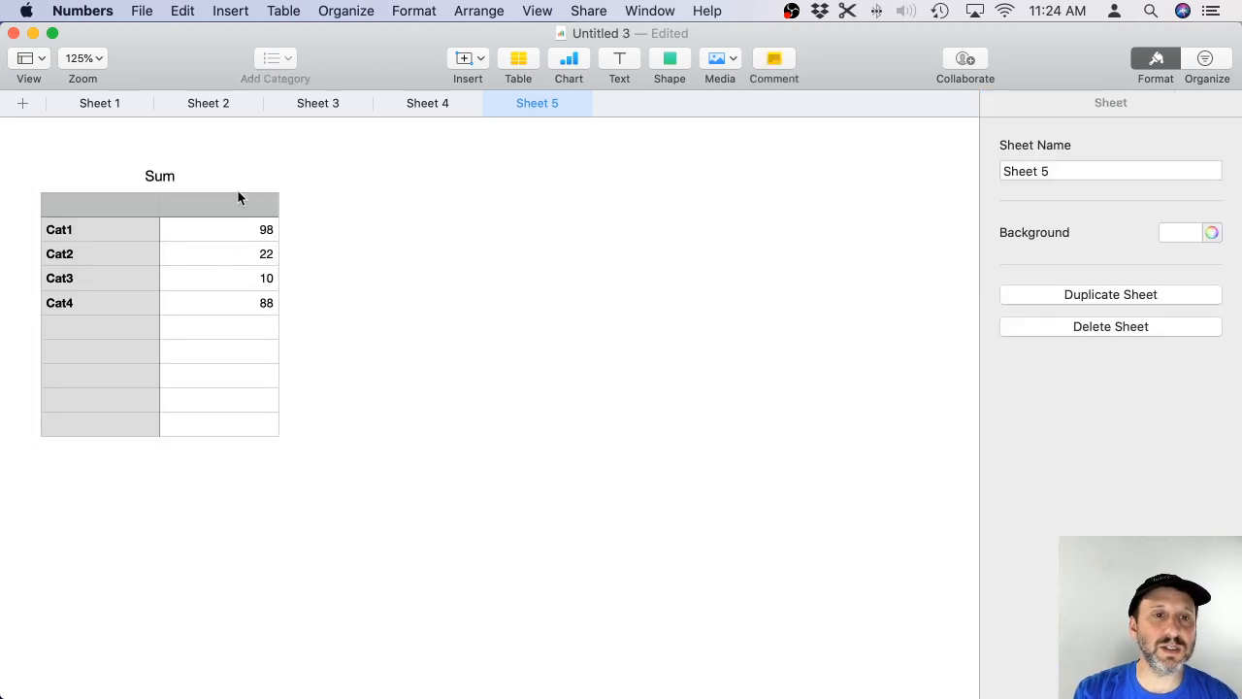
Delete the original Sum table from Sheet 4.
{"action": "left_click", "coordinate": [444, 101]}
{"action": "left_click", "coordinate": [319, 137]}
{"action": "key", "text": "Delete"}
Extend Table 1 on Sheet 4 to seven columns.
{"action": "left_click", "coordinate": [250, 209]}
{"action": "left_click_drag", "start_coordinate": [296, 136], "coordinate": [873, 173]}
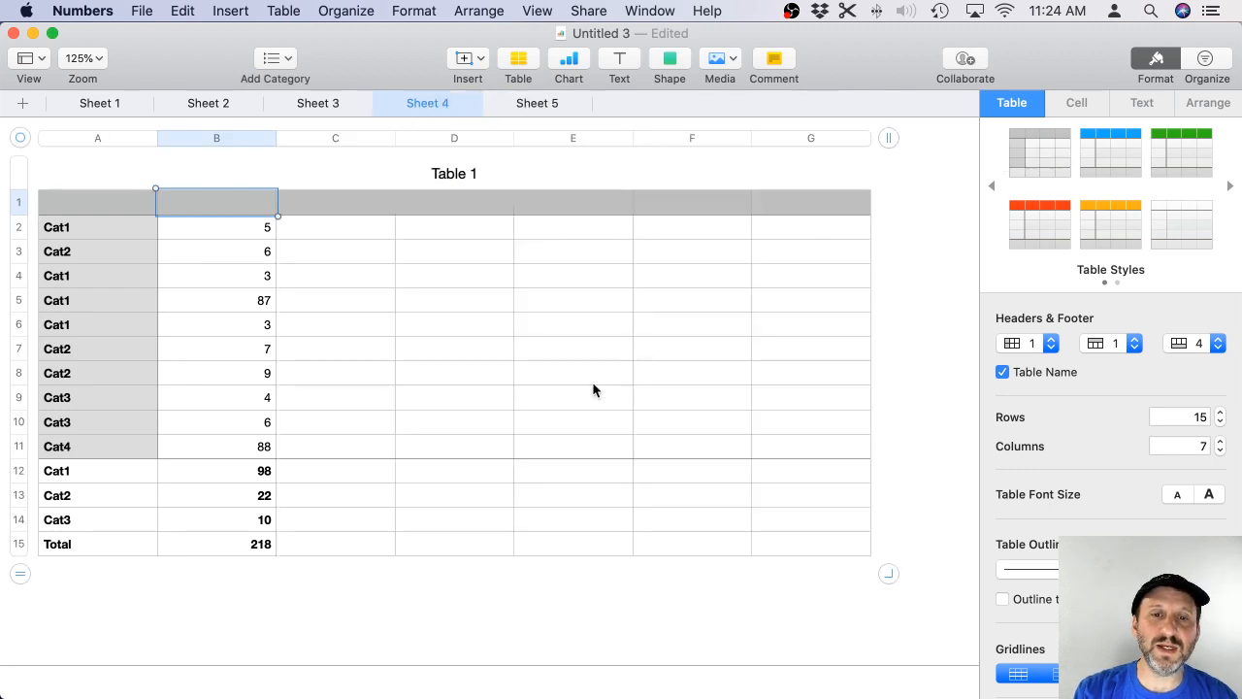
{"action": "scroll", "coordinate": [549, 484], "scroll_direction": "down", "scroll_amount": 2}
{"action": "scroll", "coordinate": [548, 482], "scroll_direction": "down", "scroll_amount": 3}
{"action": "scroll", "coordinate": [549, 482], "scroll_direction": "up", "scroll_amount": 6}
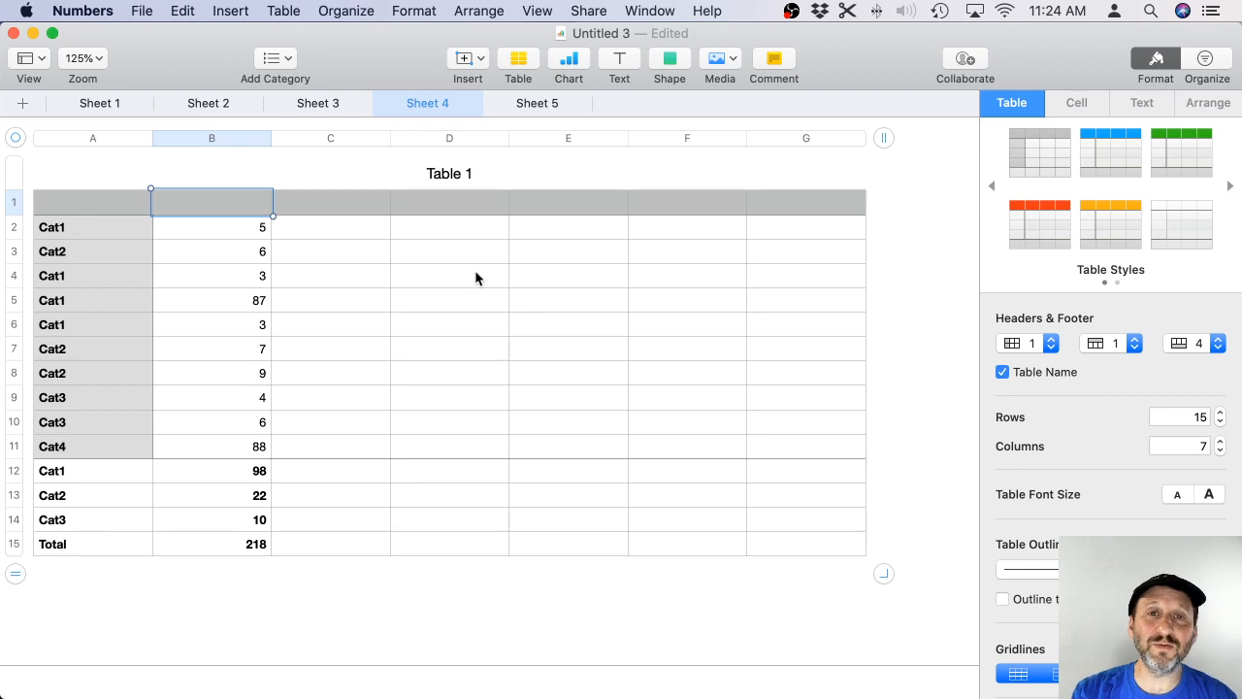
Check Sheet 5's print layout and return to the editing view.
{"action": "left_click", "coordinate": [517, 103]}
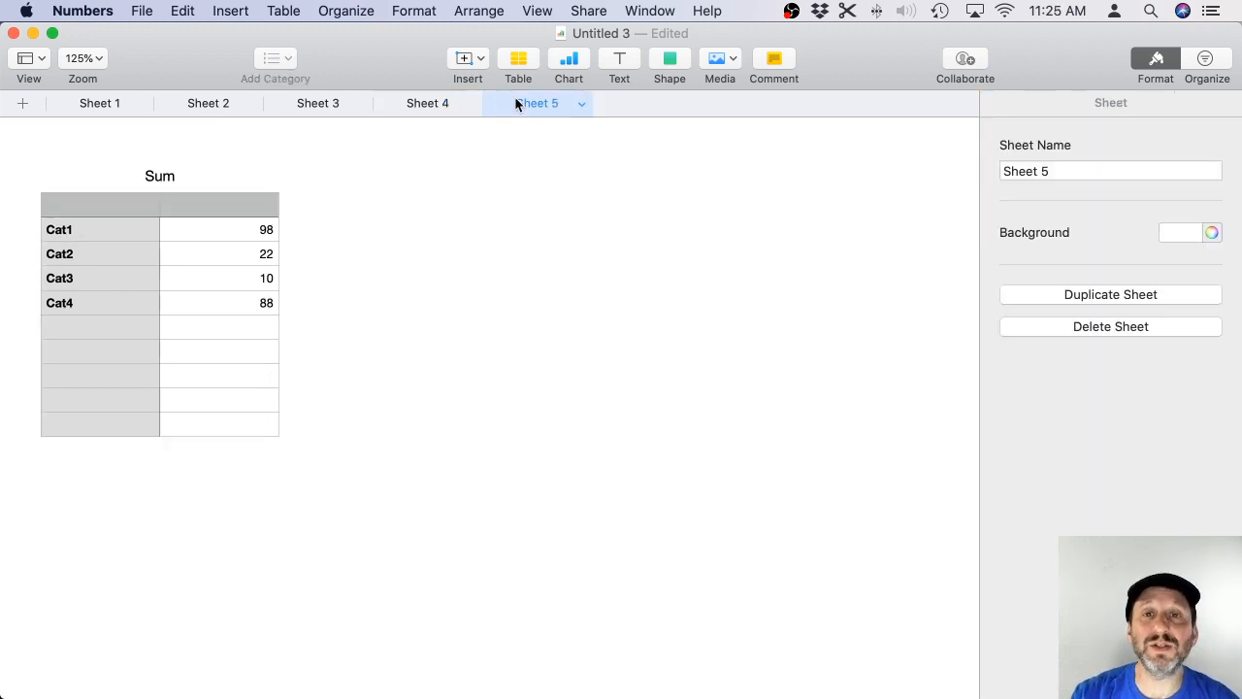
{"action": "key", "text": "super+s"}
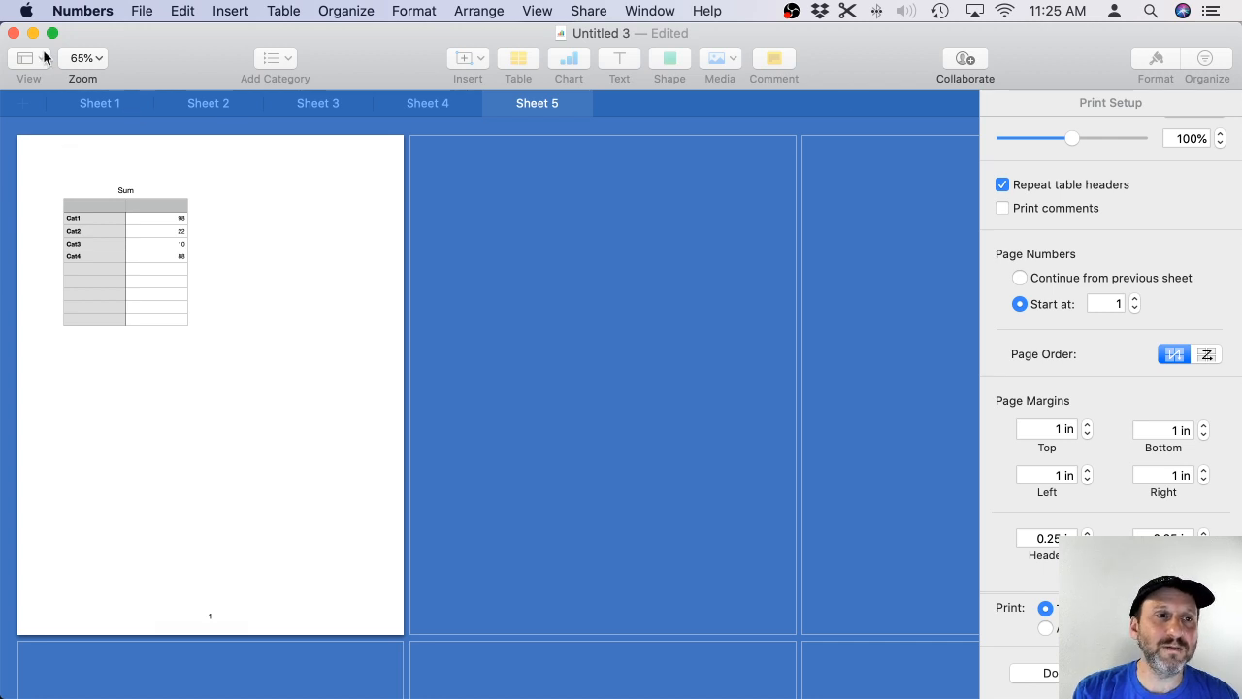
{"action": "left_click", "coordinate": [1048, 673]}
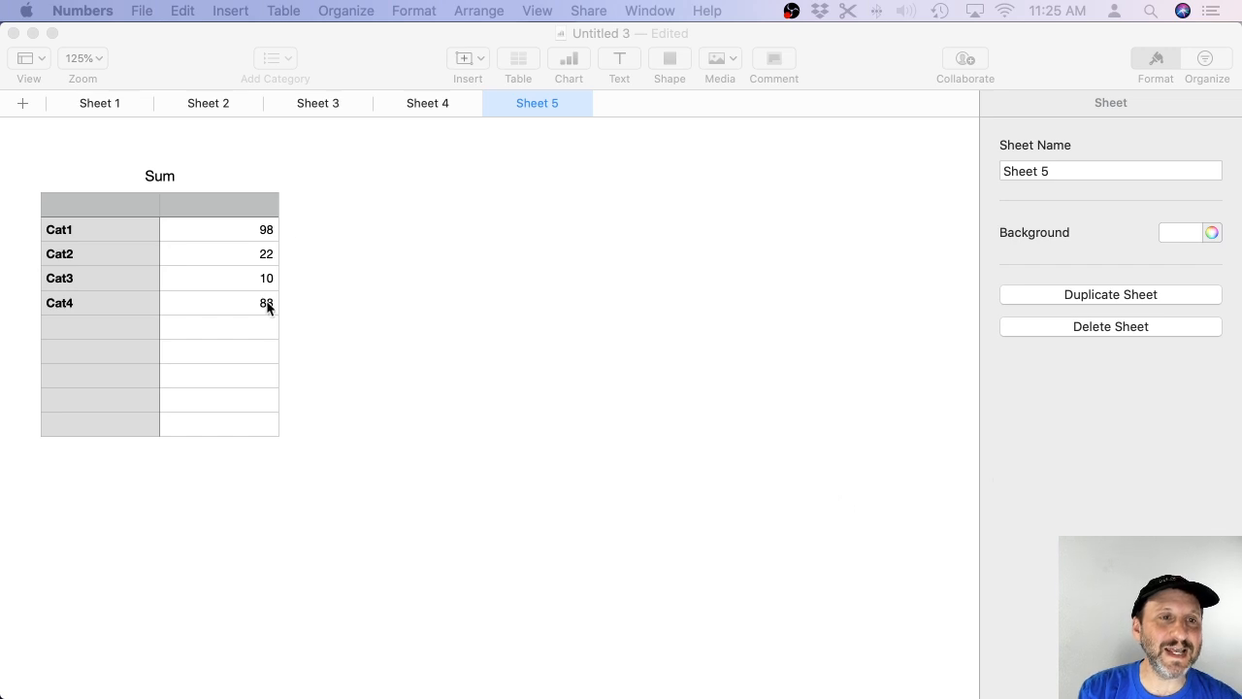
Add a text box reading Amount to Sheet 2 and place it above the last column of the Calc table.
{"action": "left_click", "coordinate": [210, 101]}
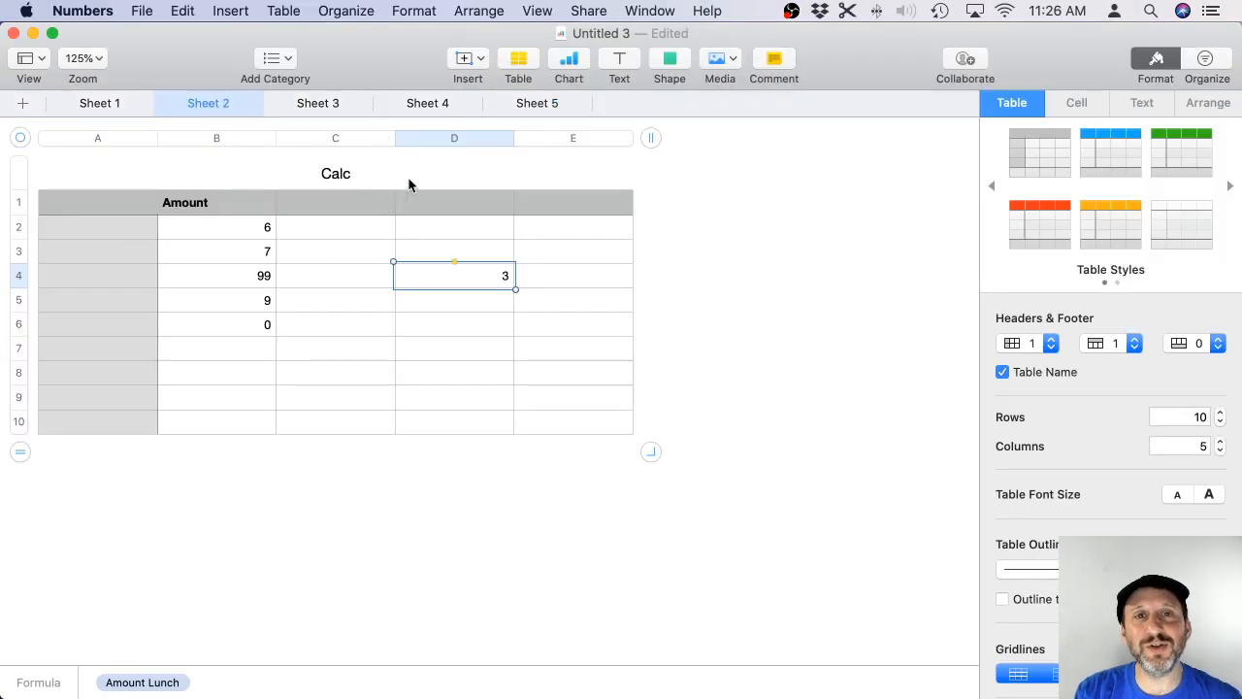
{"action": "left_click", "coordinate": [185, 212]}
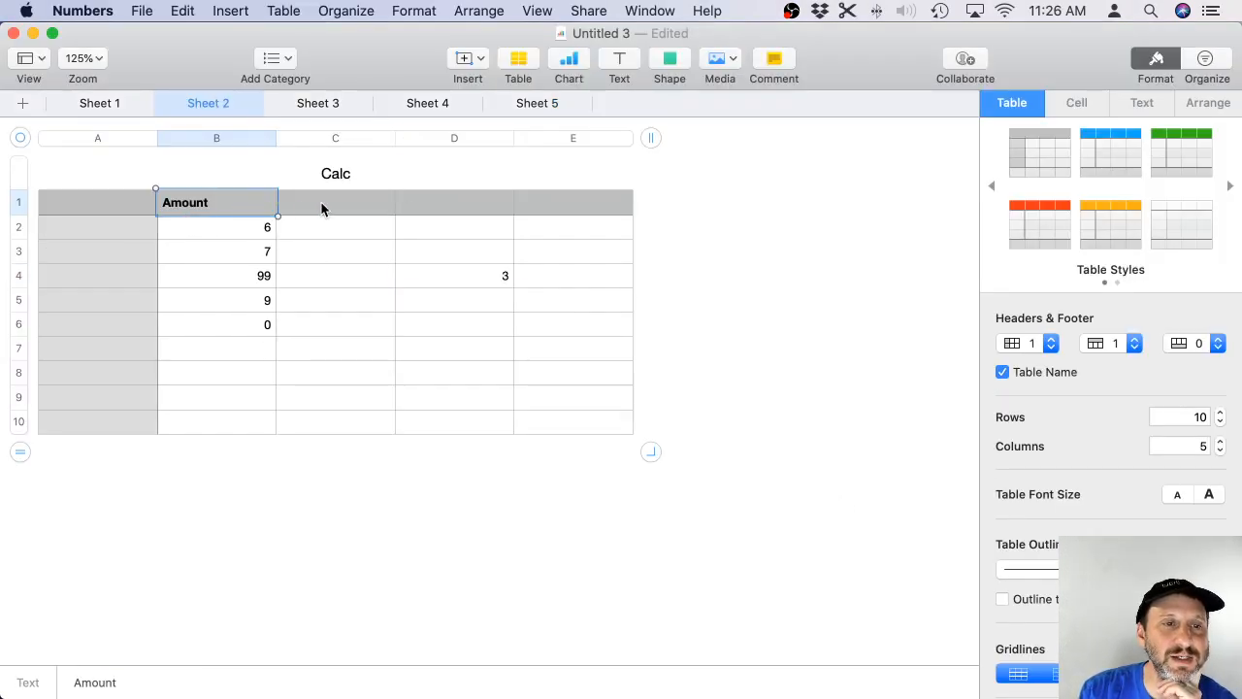
{"action": "left_click", "coordinate": [322, 207]}
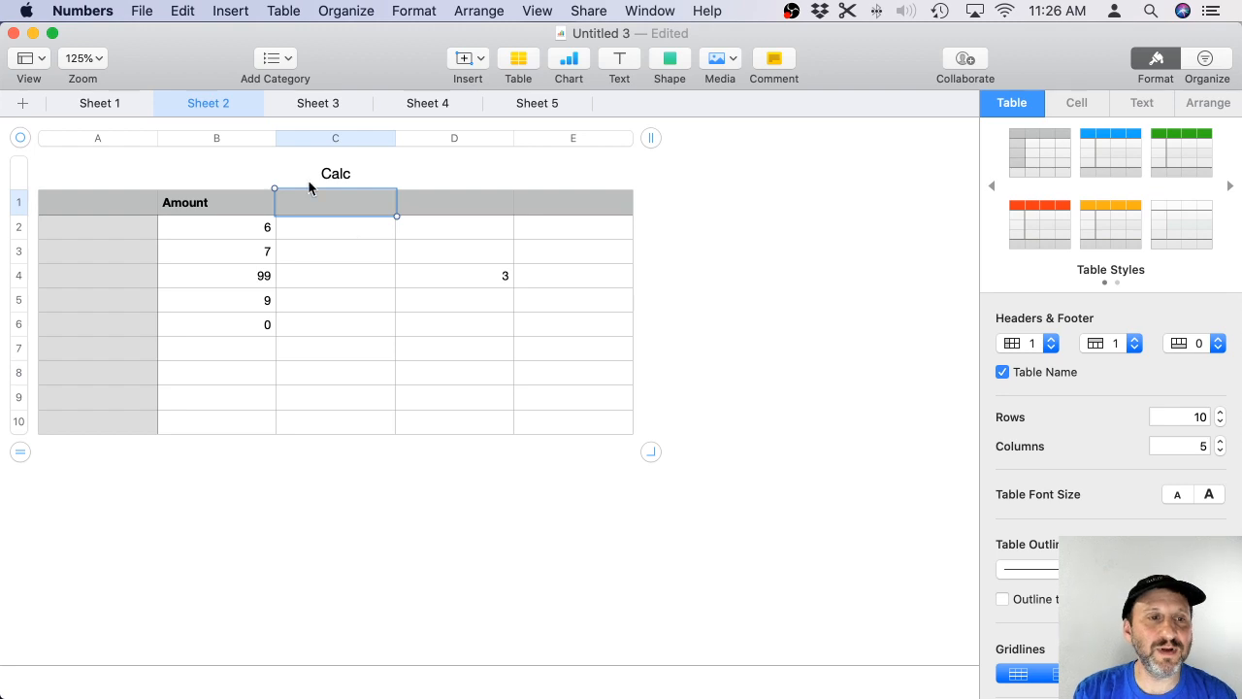
{"action": "left_click", "coordinate": [617, 59]}
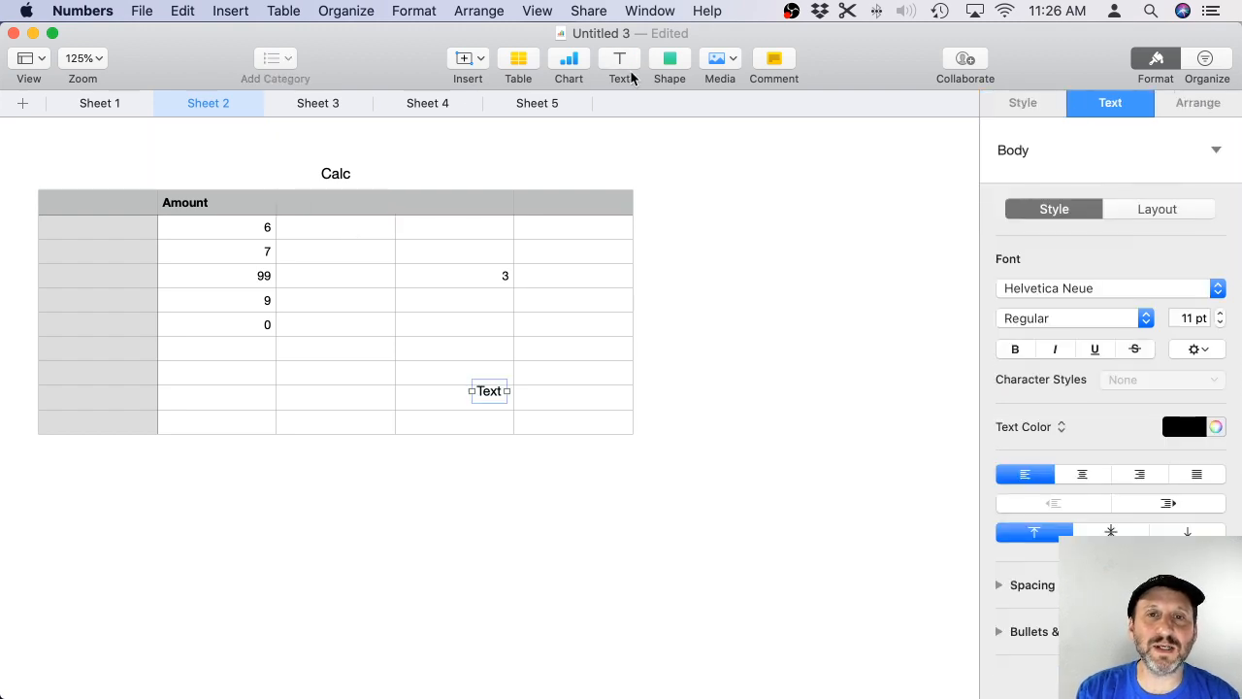
{"action": "left_click_drag", "start_coordinate": [487, 392], "coordinate": [556, 171]}
{"action": "double_click", "coordinate": [556, 171]}
{"action": "type", "text": "Amount"}
{"action": "left_click", "coordinate": [645, 152]}
{"action": "left_click", "coordinate": [589, 165]}
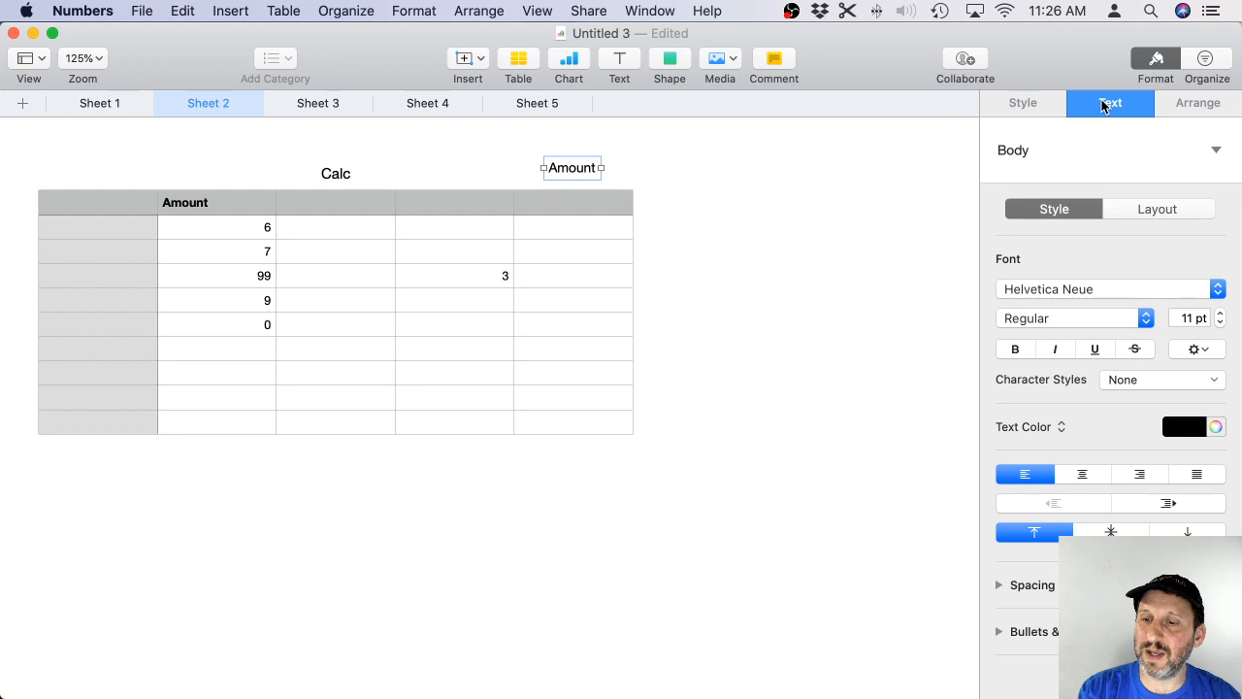
Rotate the Amount text box to an angle of 45°.
{"action": "left_click", "coordinate": [1201, 102]}
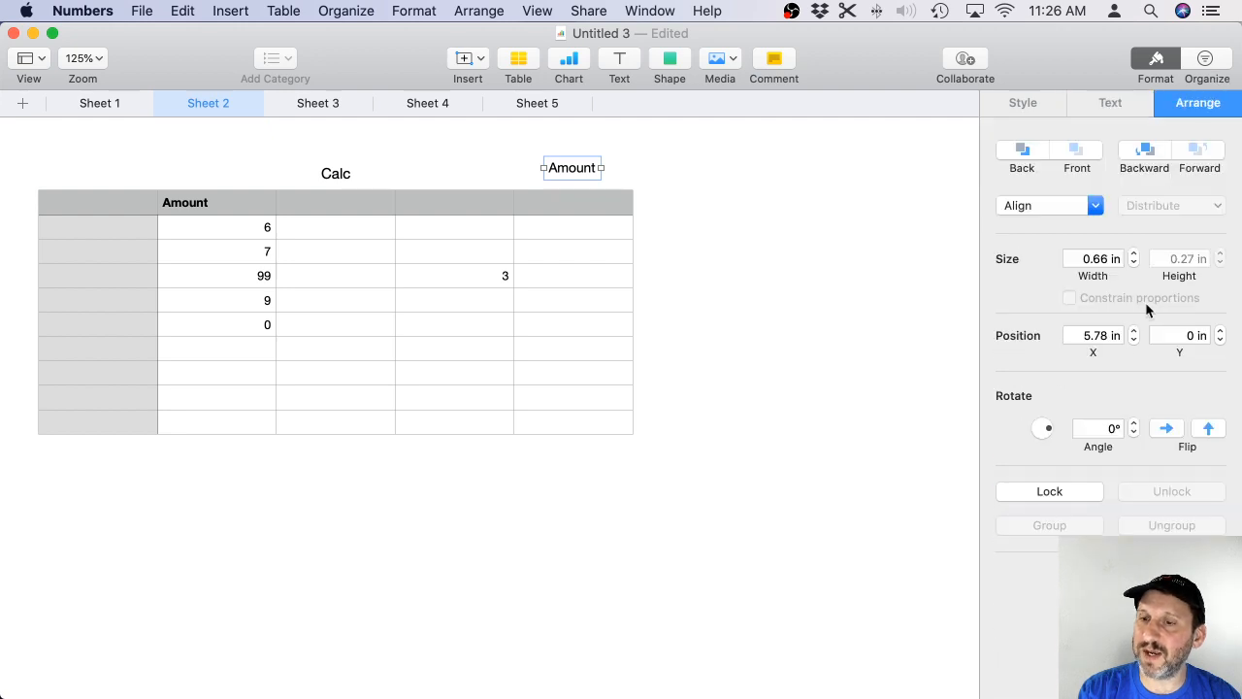
{"action": "left_click_drag", "start_coordinate": [1052, 426], "coordinate": [1047, 421]}
{"action": "double_click", "coordinate": [1104, 428]}
{"action": "type", "text": "45"}
{"action": "key", "text": "Return"}
Move the rotated Amount text box above the Calc table's column B header, at about X 1.88 in and Y -0.27 in.
{"action": "left_click", "coordinate": [588, 172]}
{"action": "left_click", "coordinate": [582, 173]}
{"action": "left_click_drag", "start_coordinate": [576, 175], "coordinate": [236, 163]}
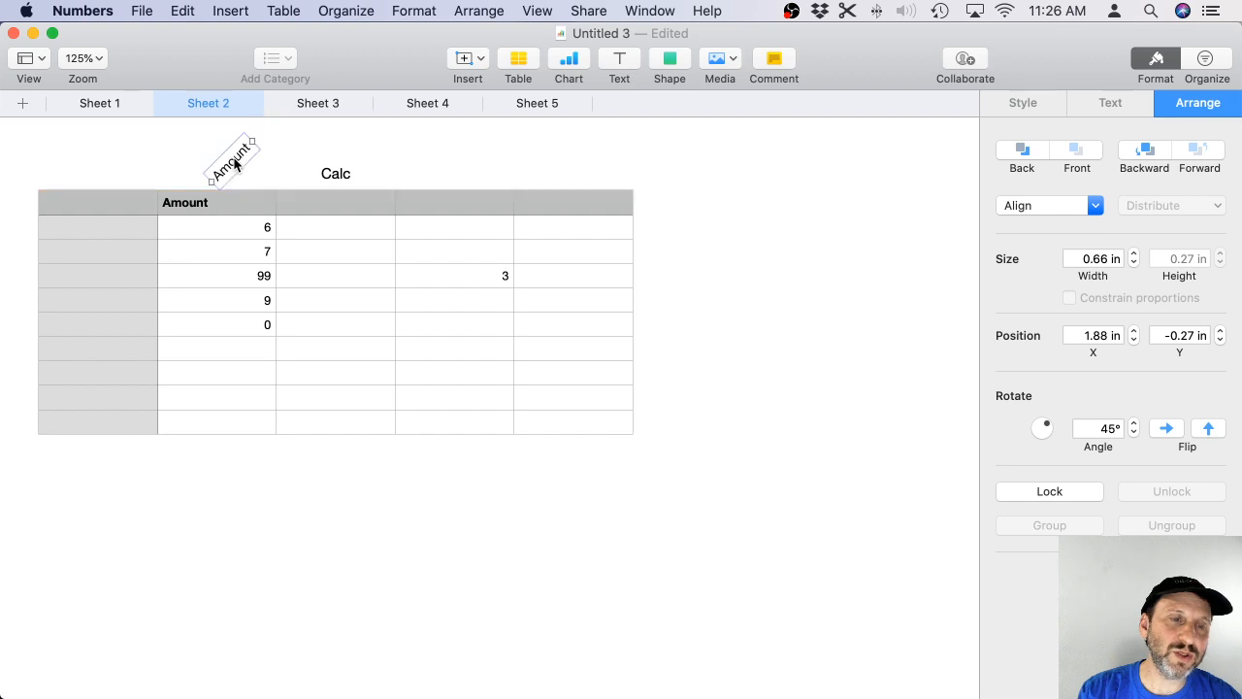
Hide header row 1 of the Calc table on Sheet 2, leaving the table deselected.
{"action": "left_click", "coordinate": [244, 213]}
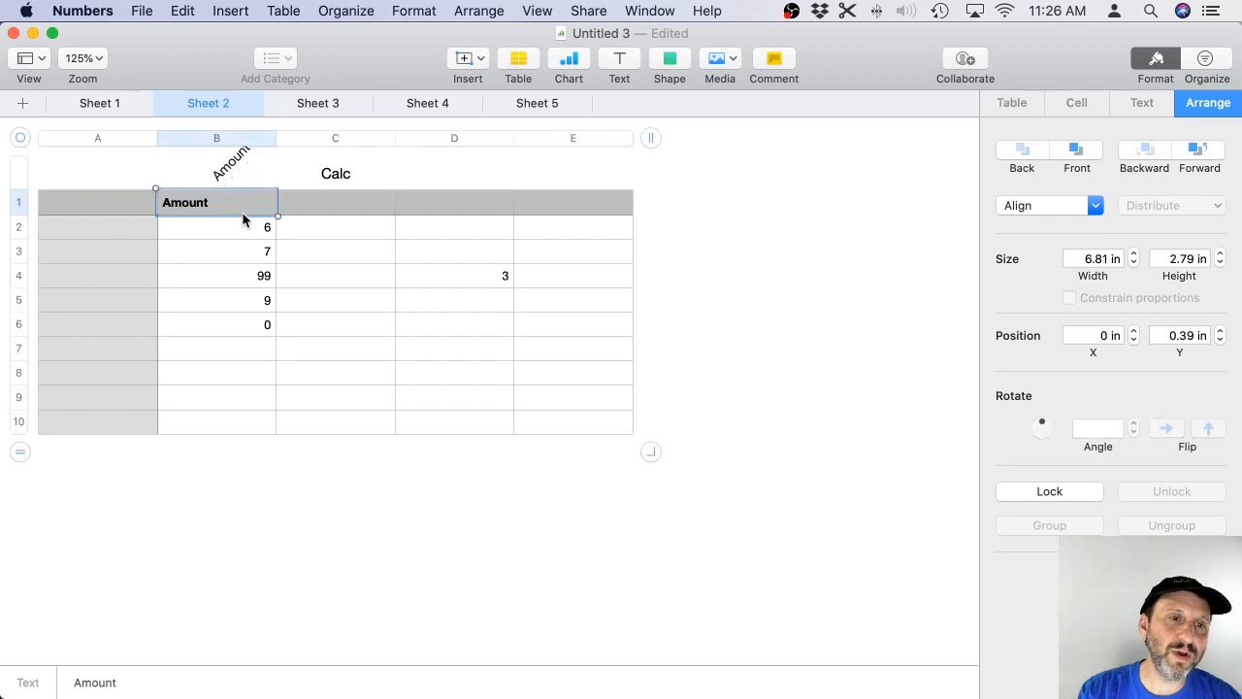
{"action": "left_click", "coordinate": [30, 205]}
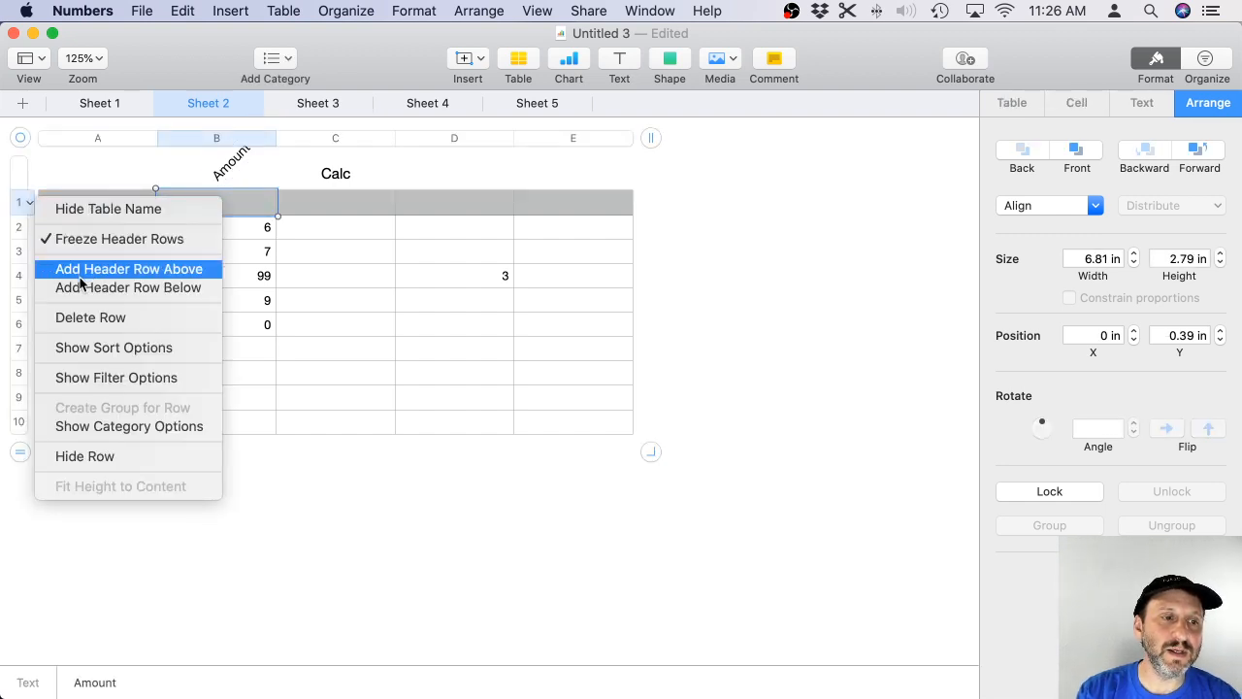
{"action": "left_click", "coordinate": [83, 456]}
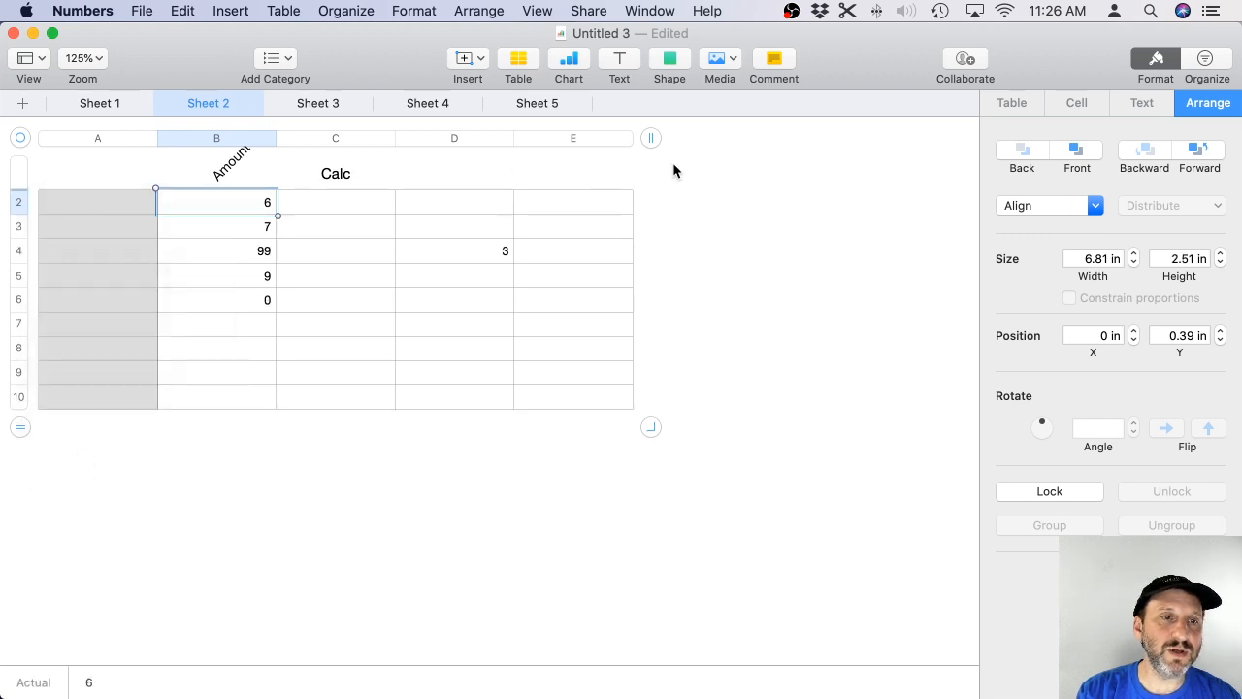
{"action": "left_click", "coordinate": [746, 173]}
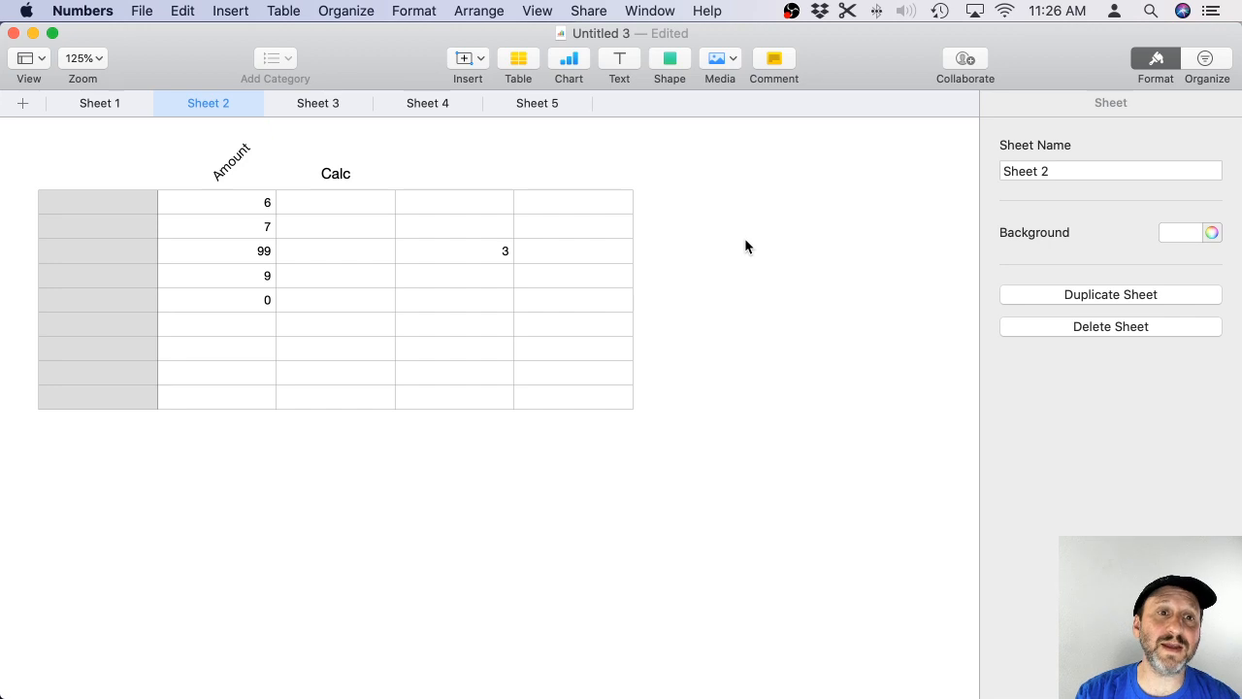
{"action": "left_click", "coordinate": [237, 157]}
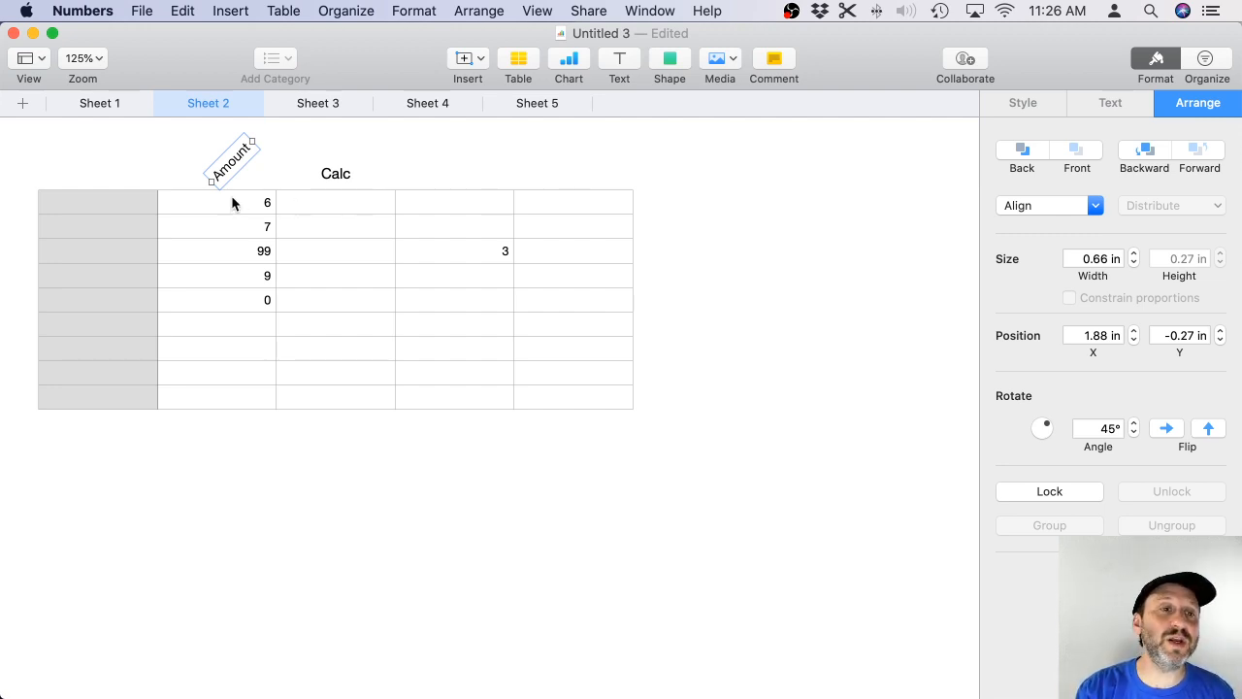
{"action": "left_click", "coordinate": [186, 166]}
{"action": "left_click", "coordinate": [715, 177]}
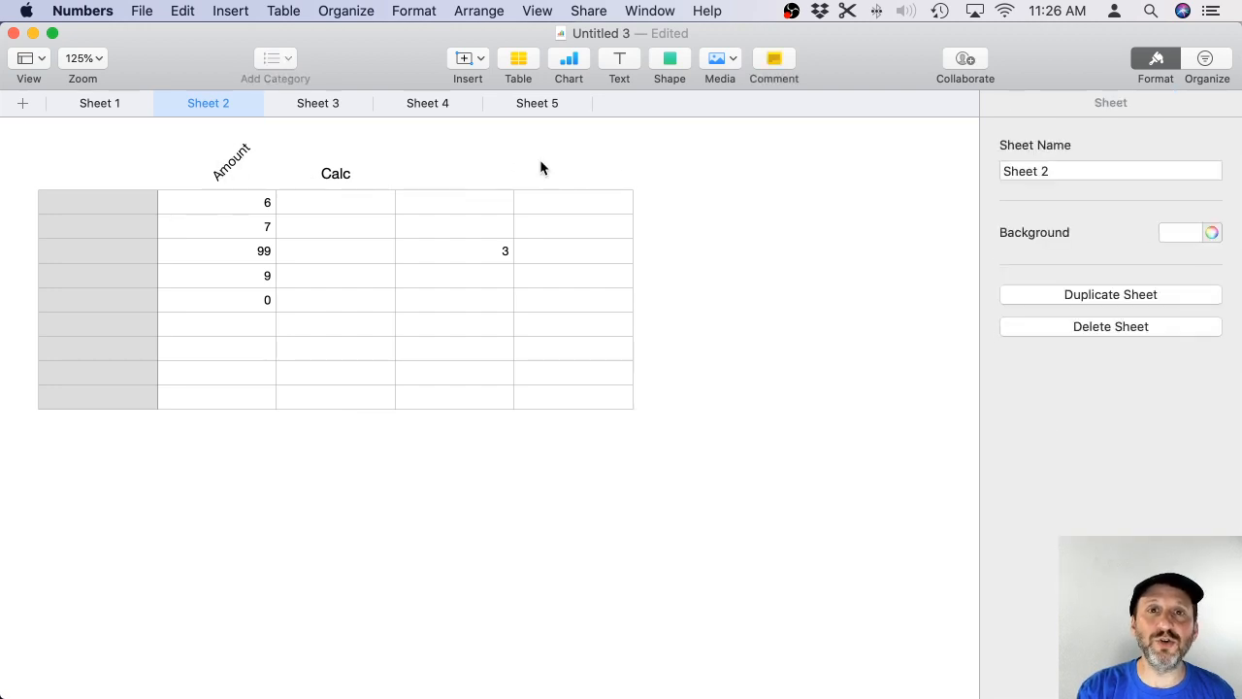
{"action": "left_click", "coordinate": [237, 175]}
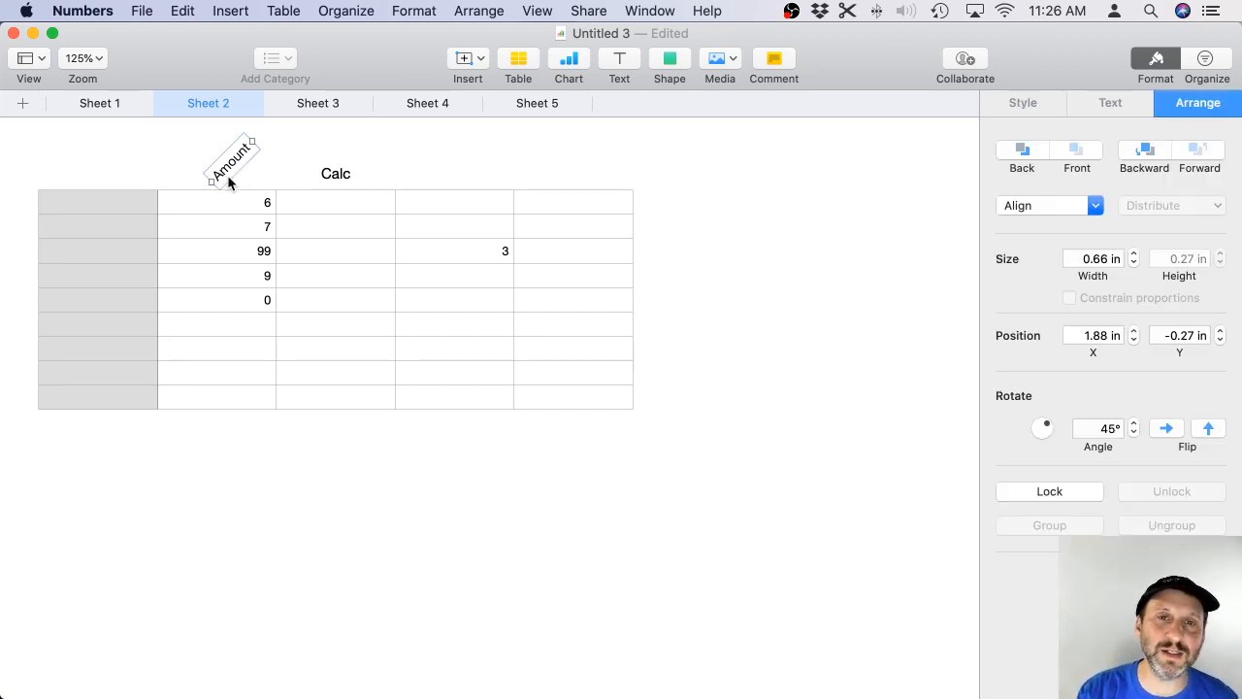
{"action": "left_click", "coordinate": [156, 160]}
{"action": "left_click", "coordinate": [771, 167]}
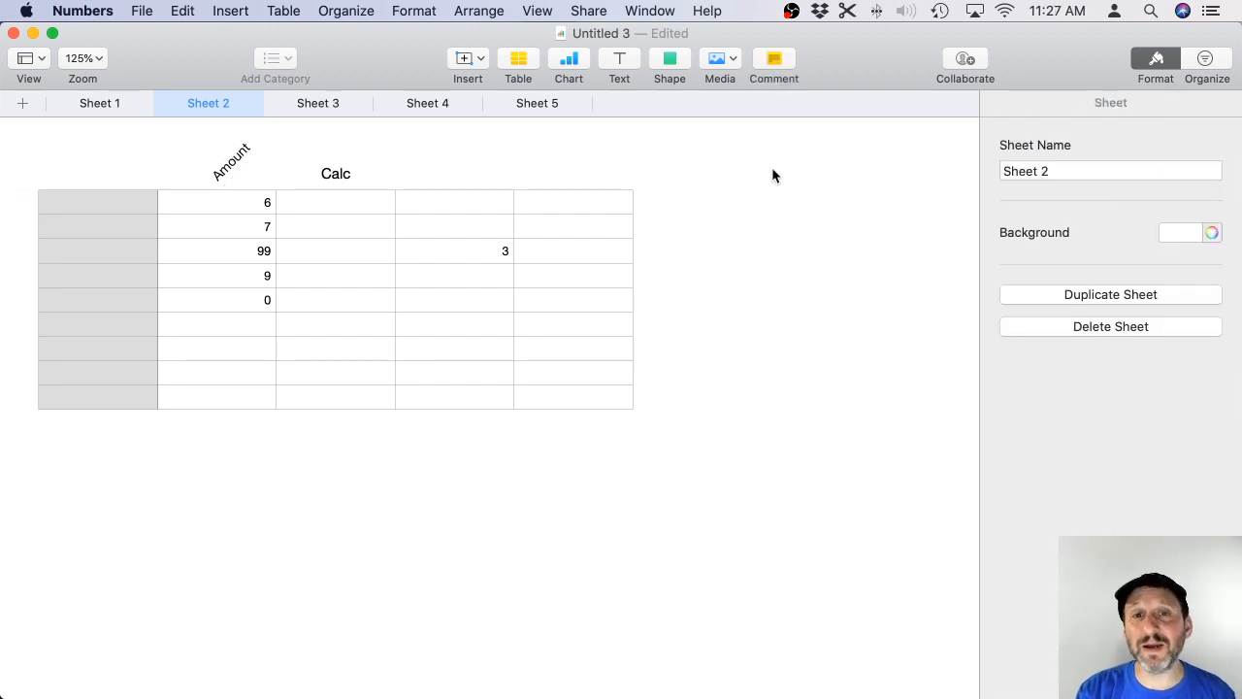